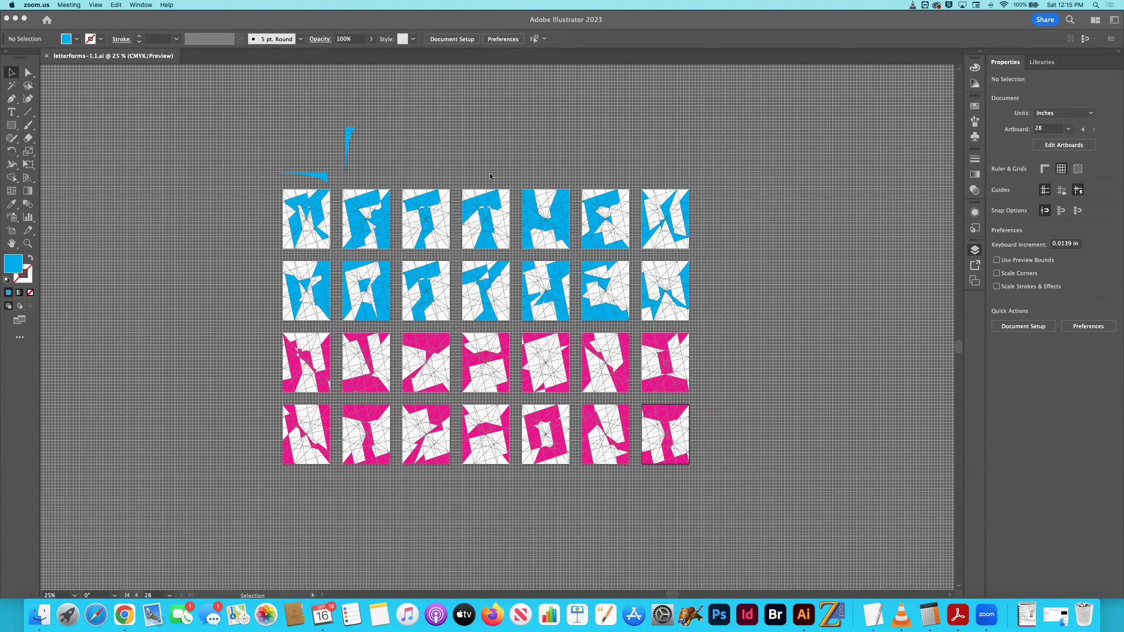
Open the Layers panel and zoom in twice on the blue wedges above the top letter row
{"action": "left_click", "coordinate": [490, 176]}
{"action": "key", "text": "super+equal"}
{"action": "key", "text": "F7"}
{"action": "key", "text": "a"}
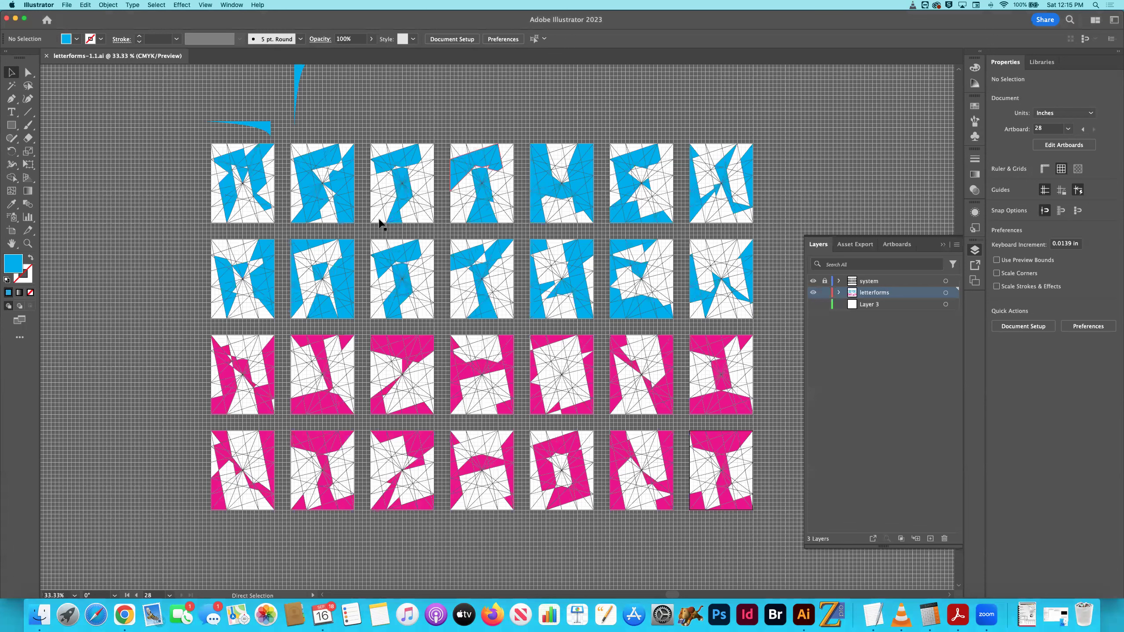
{"action": "key", "text": "super+equal"}
{"action": "key", "text": "super+equal"}
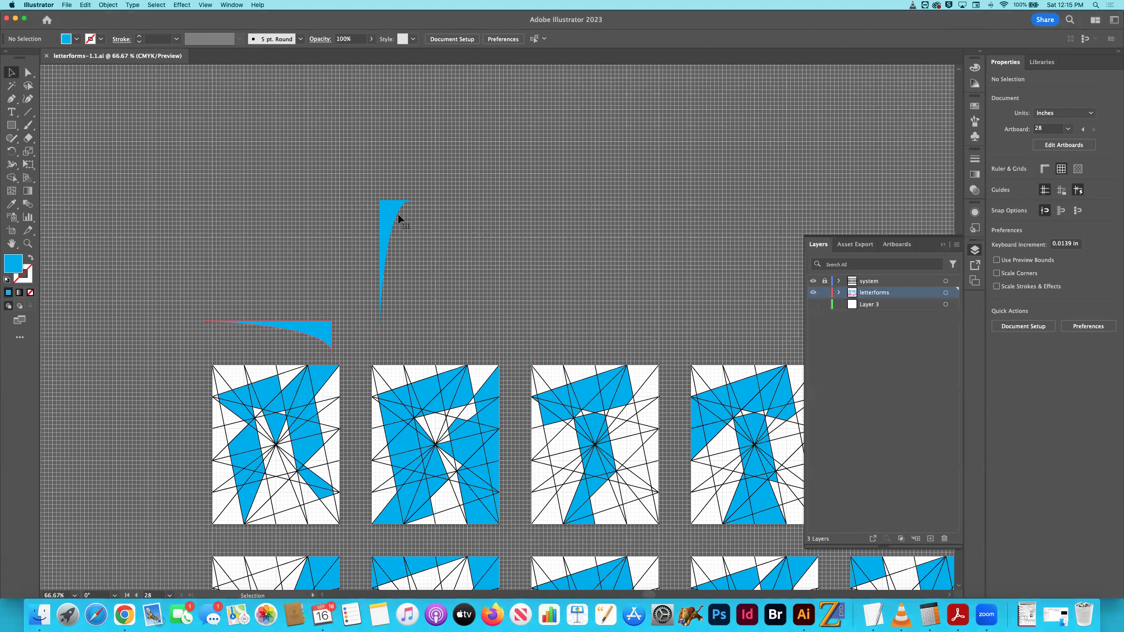
Paste a copy of the vertical blue wedge beside the original and rotate it 90°
{"action": "key", "text": "super+z"}
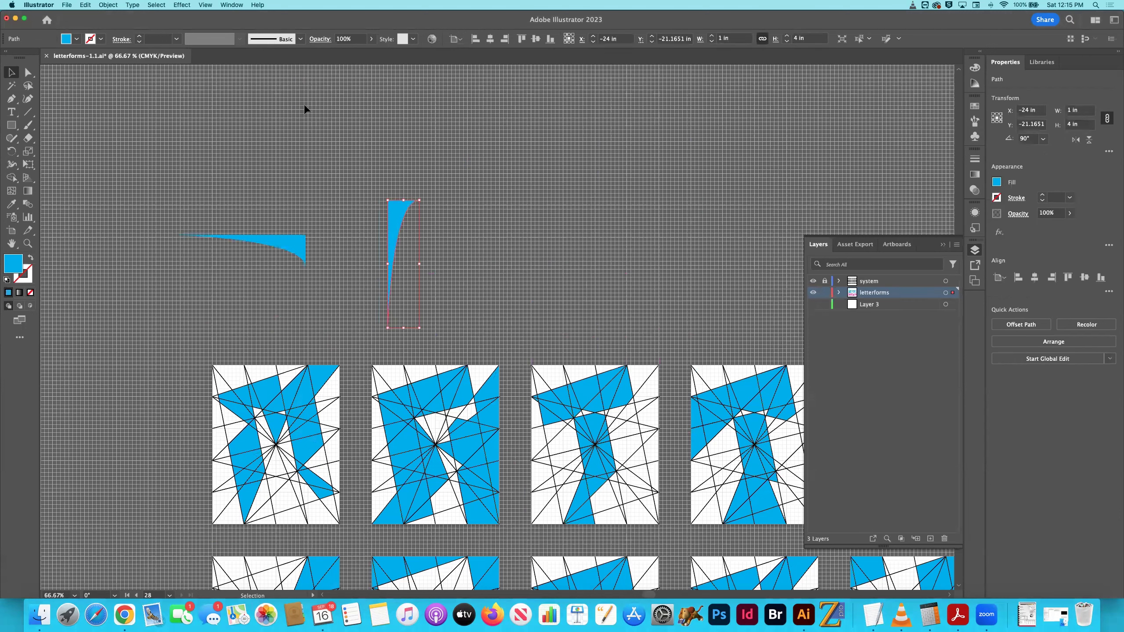
{"action": "key", "text": "super+v"}
{"action": "left_click_drag", "start_coordinate": [489, 277], "coordinate": [539, 215]}
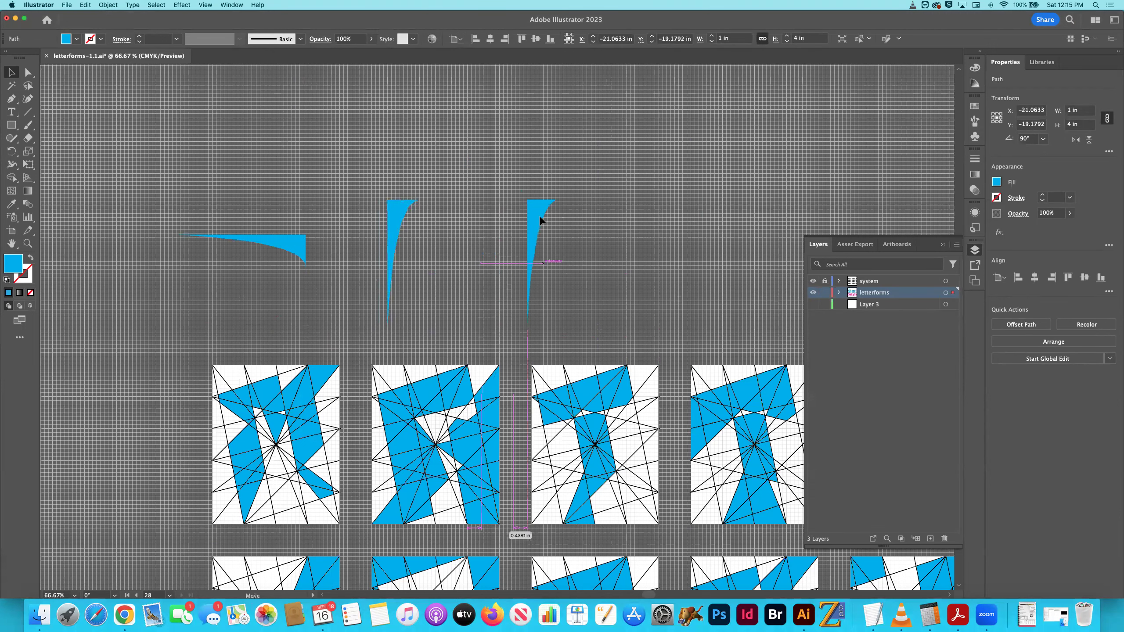
{"action": "left_click", "coordinate": [108, 5]}
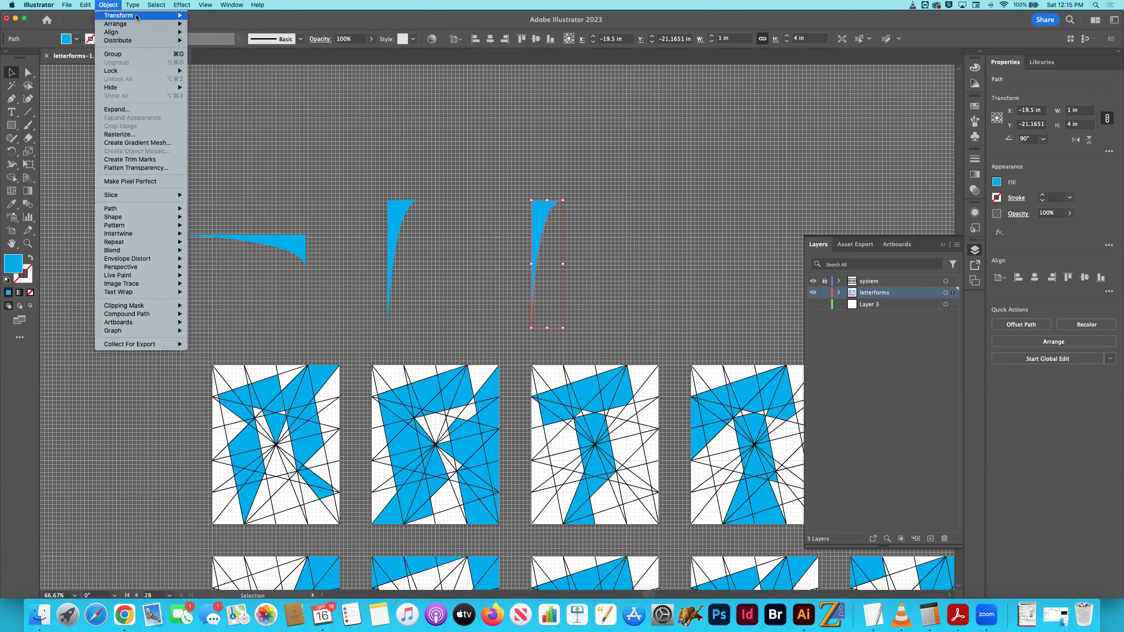
{"action": "mouse_move", "coordinate": [146, 15]}
{"action": "left_click", "coordinate": [208, 40]}
{"action": "left_click", "coordinate": [626, 349]}
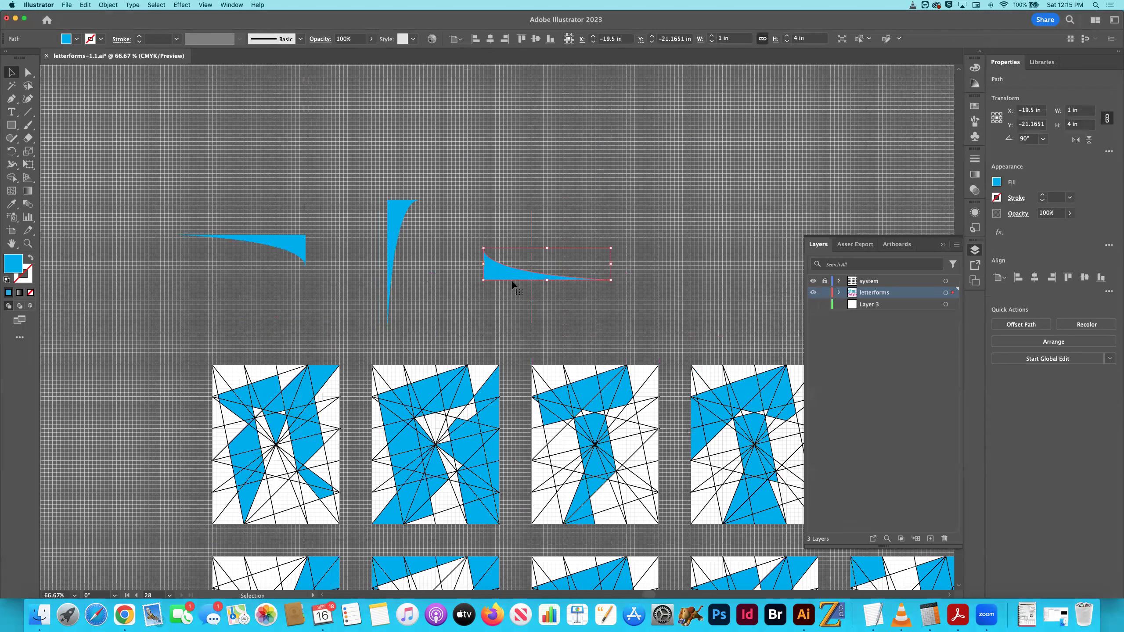
{"action": "left_click", "coordinate": [514, 282]}
{"action": "left_click_drag", "start_coordinate": [506, 277], "coordinate": [506, 266]}
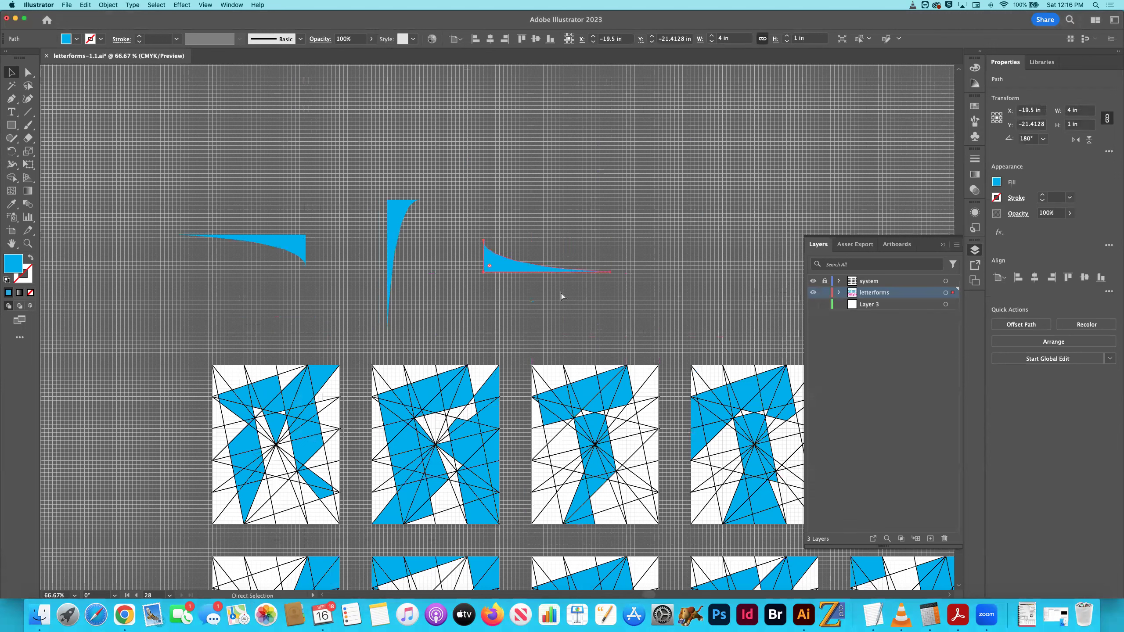
Paste another wedge copy beside the others and rotate it 90° to a new orientation
{"action": "key", "text": "cmd+v"}
{"action": "right_click", "coordinate": [458, 341]}
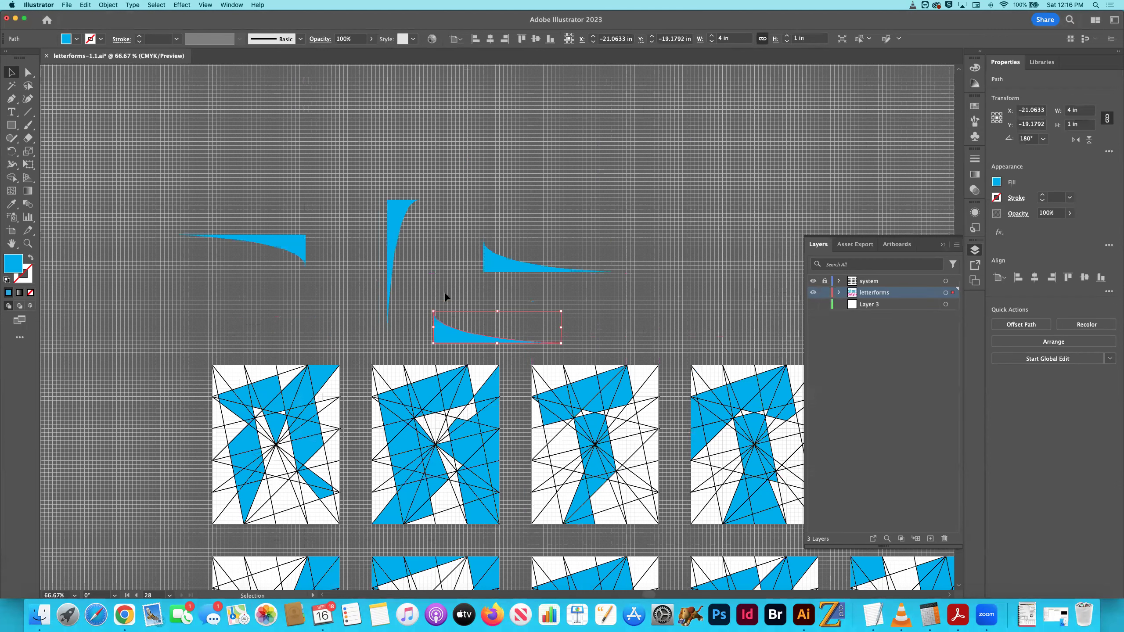
{"action": "left_click_drag", "start_coordinate": [445, 334], "coordinate": [689, 263]}
{"action": "scroll", "coordinate": [613, 231], "scroll_direction": "right", "scroll_amount": 3}
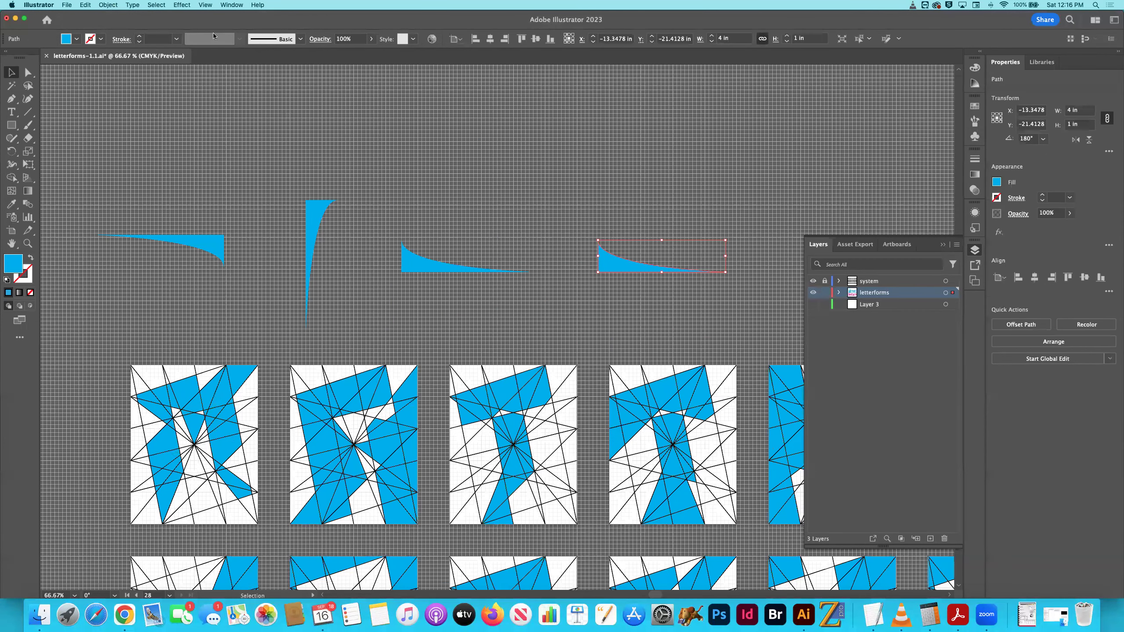
{"action": "left_click", "coordinate": [108, 5]}
{"action": "mouse_move", "coordinate": [132, 15]}
{"action": "key", "text": "Return"}
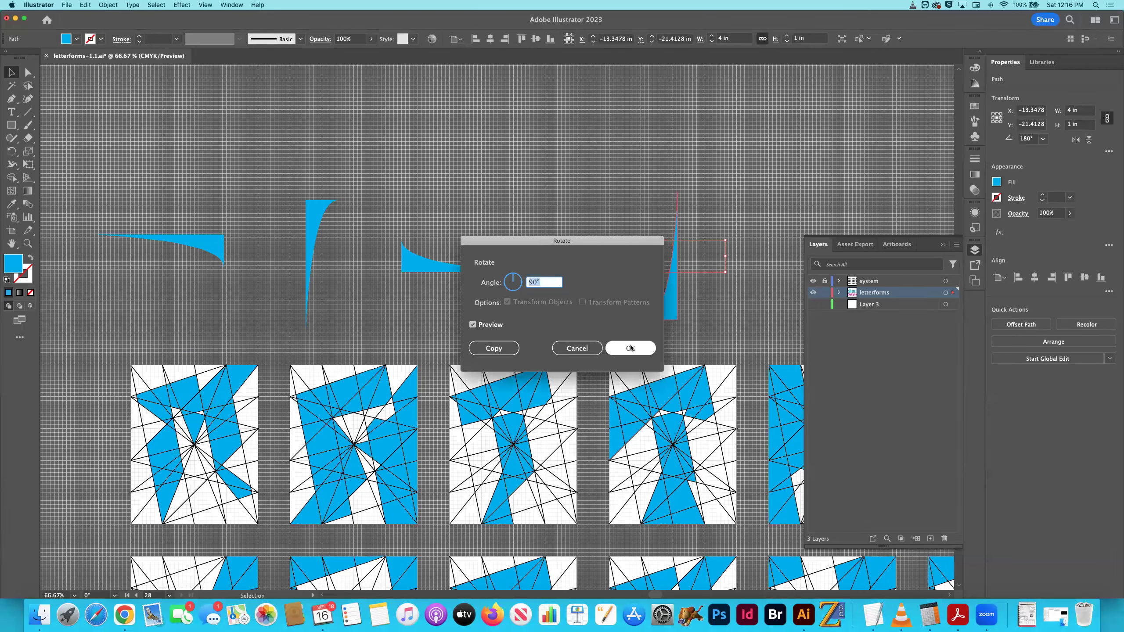
{"action": "key", "text": "Return"}
{"action": "left_click", "coordinate": [558, 205]}
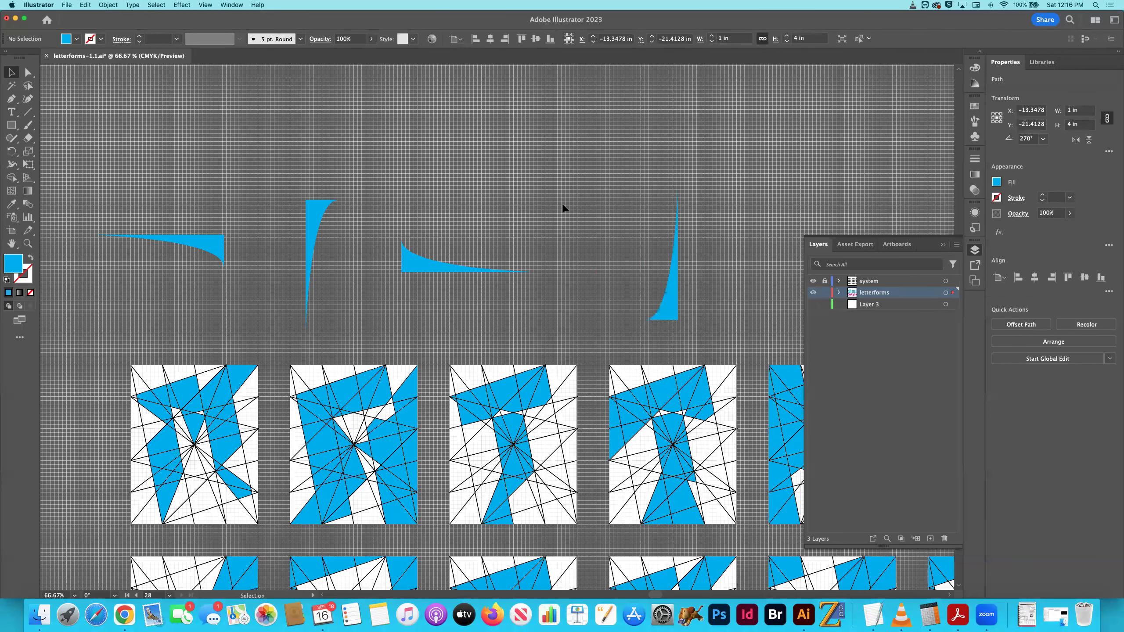
{"action": "key", "text": "super+minus"}
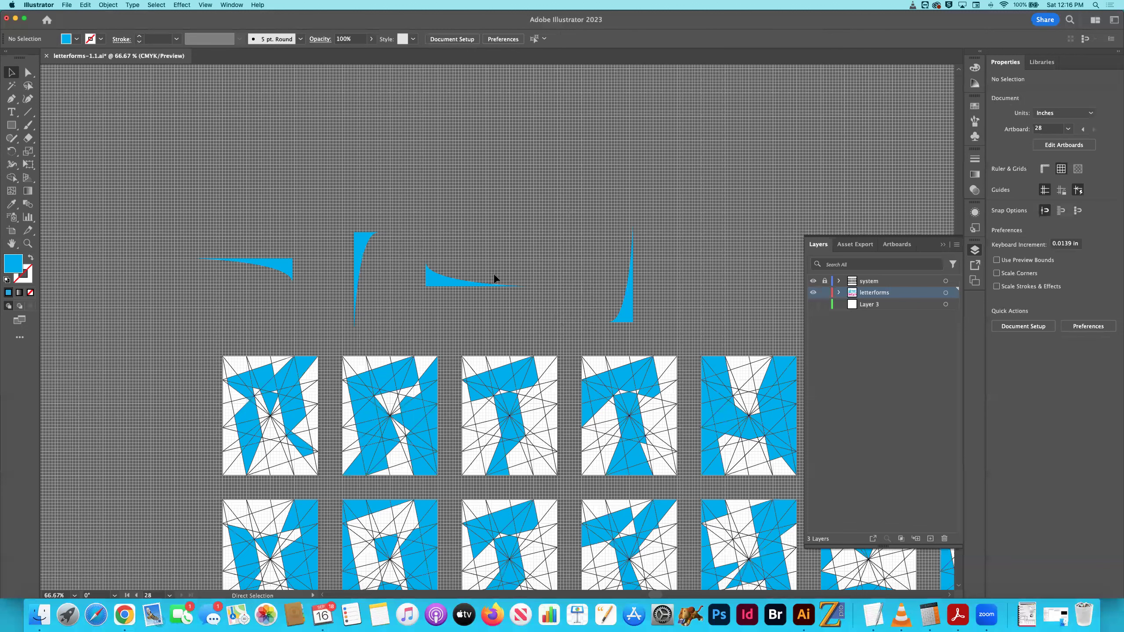
Zoom out to 33.33% and pan to view the whole letter grid, toggling the document grid
{"action": "key", "text": "super+minus"}
{"action": "key", "text": "super+minus"}
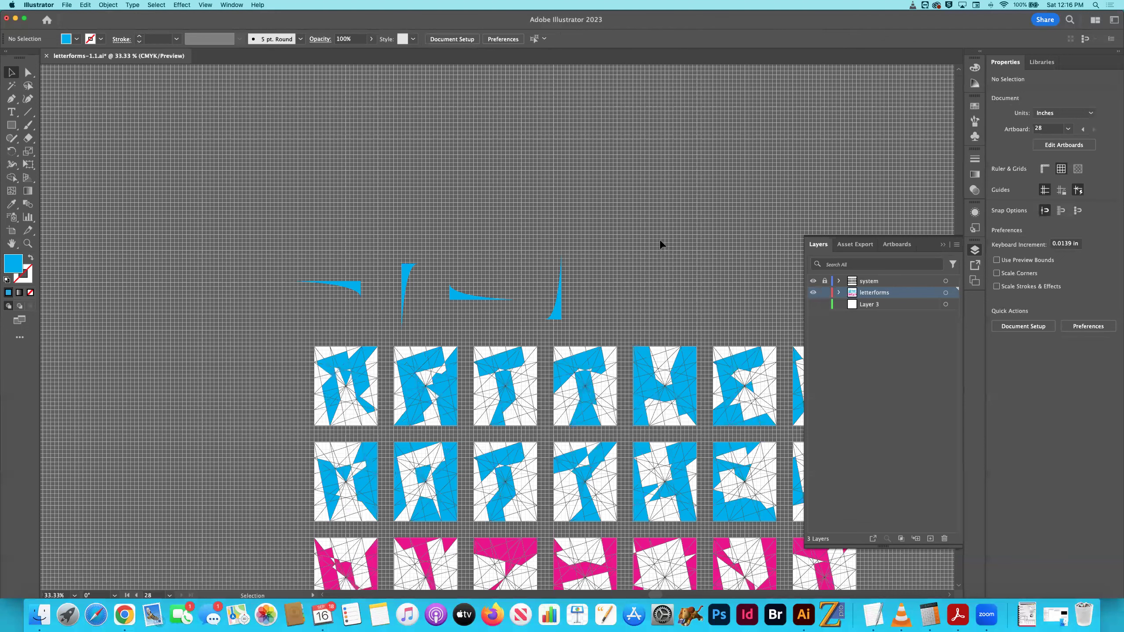
{"action": "scroll", "coordinate": [661, 244], "scroll_direction": "down", "scroll_amount": 5}
{"action": "scroll", "coordinate": [661, 244], "scroll_direction": "right", "scroll_amount": 4}
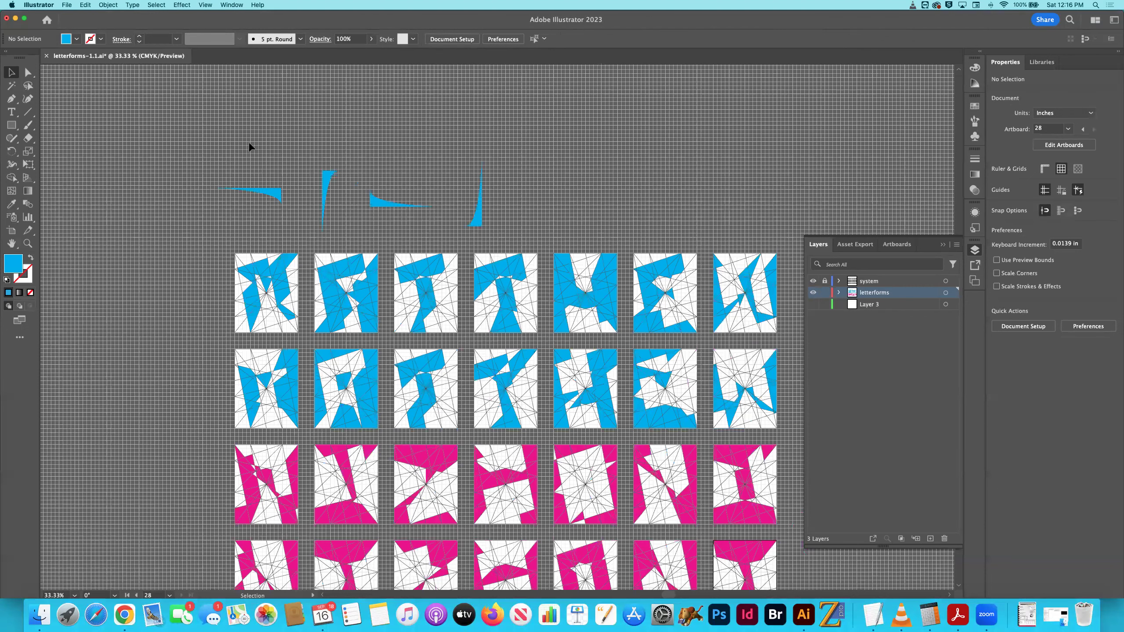
{"action": "key", "text": "super+apostrophe"}
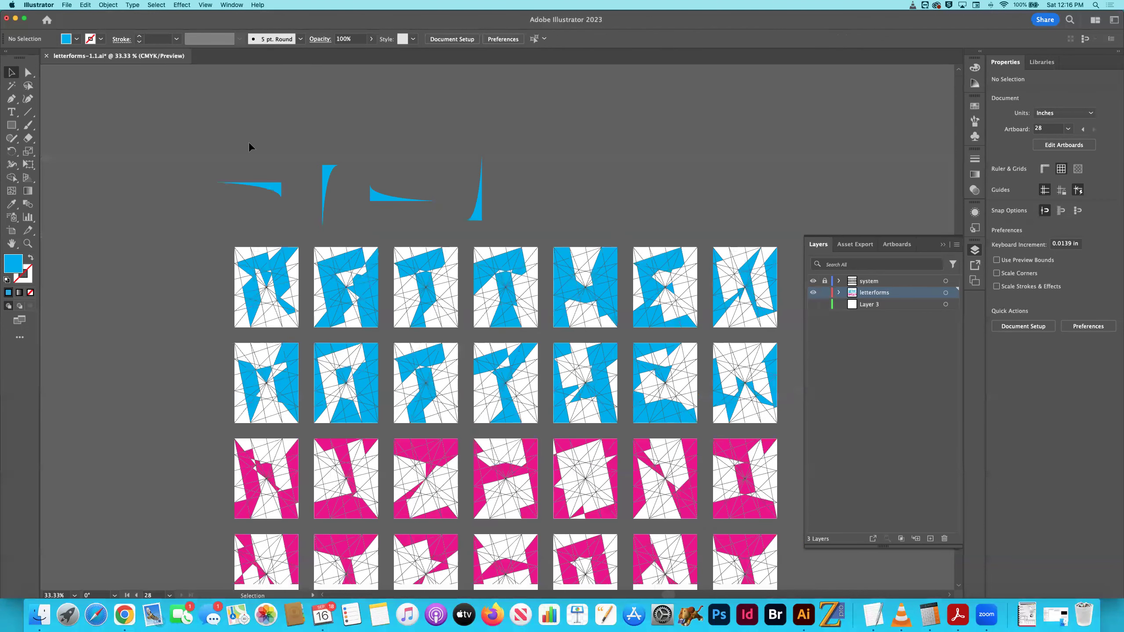
{"action": "key", "text": "super+apostrophe"}
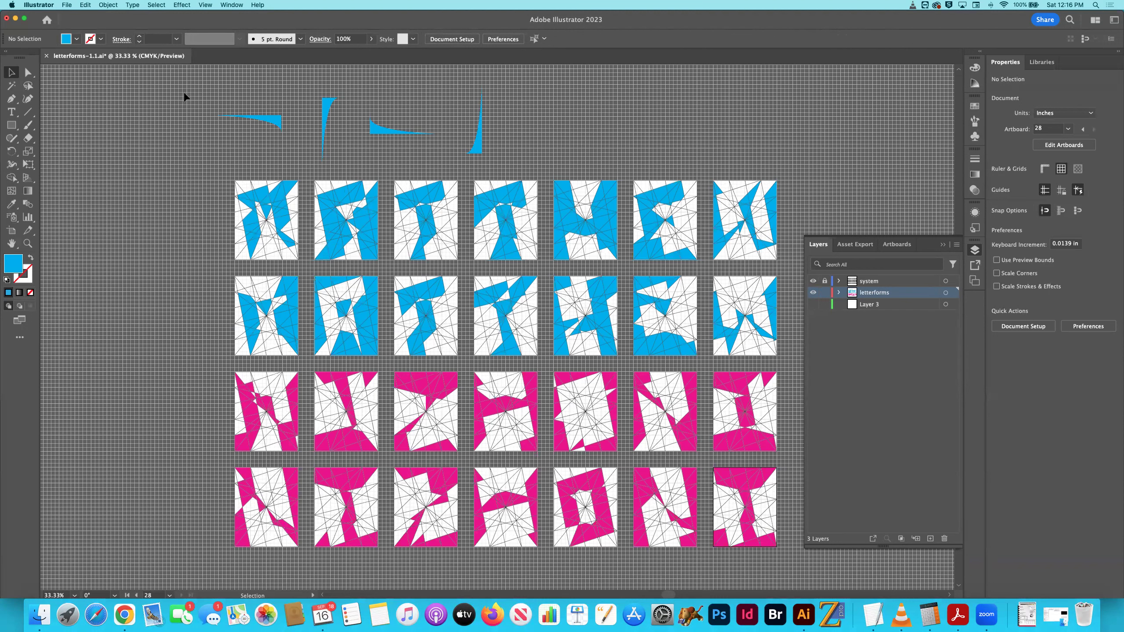
Recolour the four blue wedges with the black swatch from the Control bar Fill menu
{"action": "left_click", "coordinate": [464, 133]}
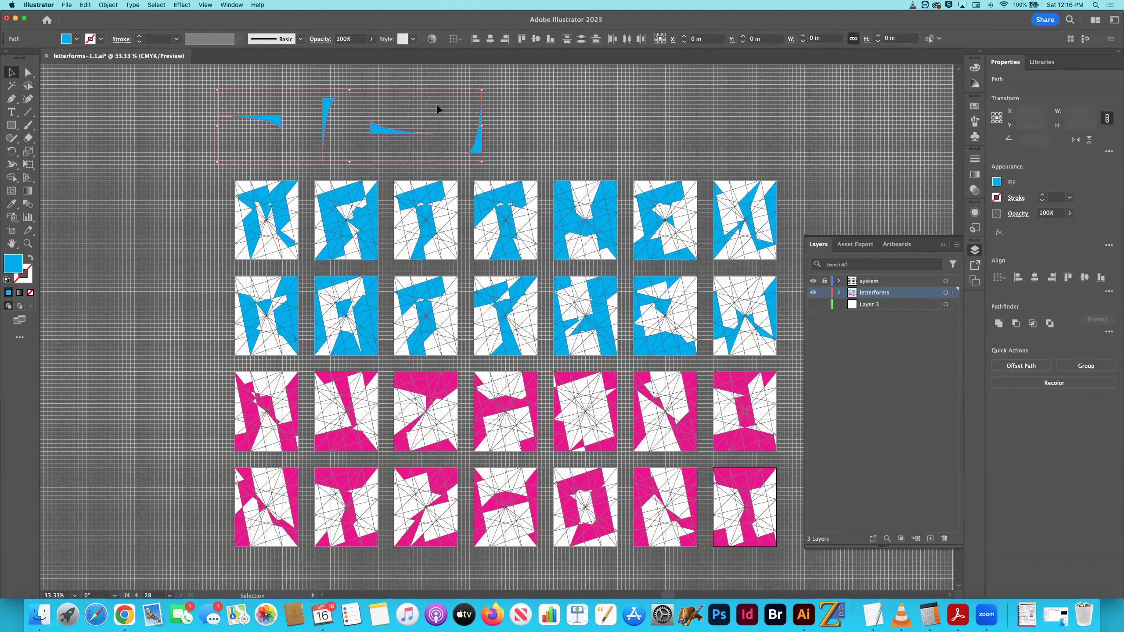
{"action": "left_click", "coordinate": [76, 39]}
{"action": "left_click", "coordinate": [31, 58]}
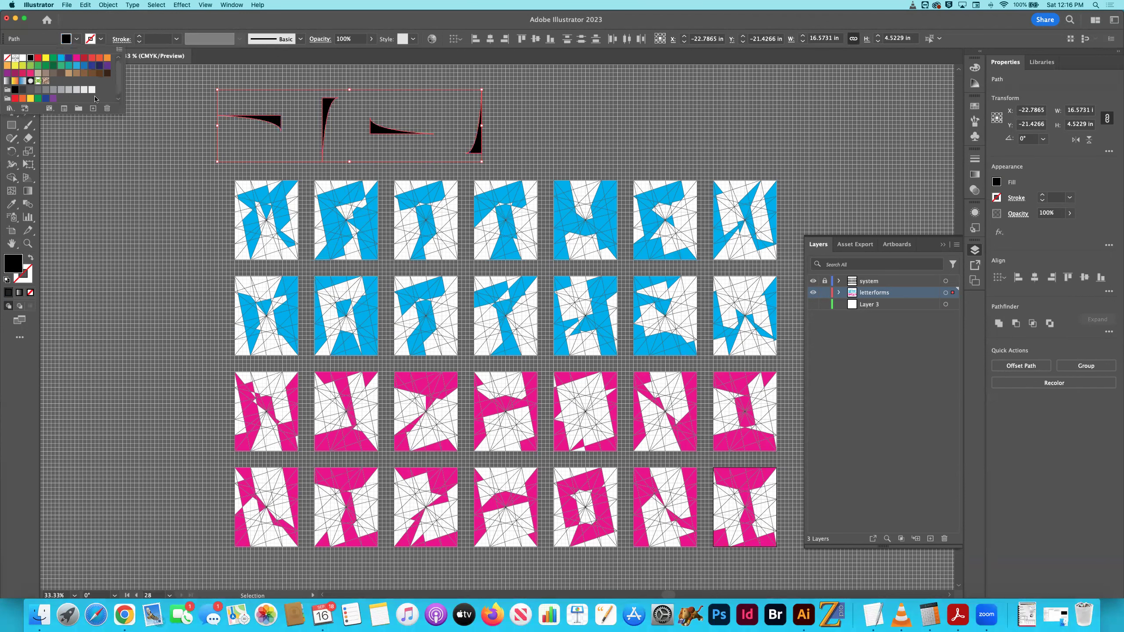
{"action": "left_click", "coordinate": [172, 161]}
{"action": "left_click_drag", "start_coordinate": [144, 96], "coordinate": [487, 148]}
{"action": "left_click", "coordinate": [160, 136]}
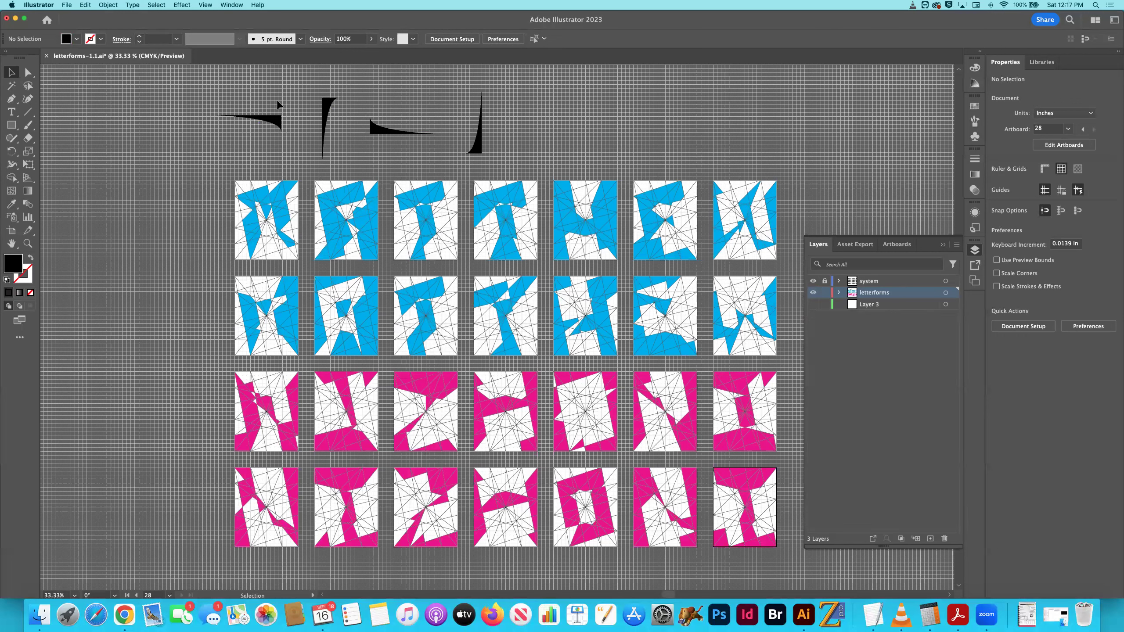
Zoom in to 50% on the letterforms and toggle the document grid off and on
{"action": "left_click_drag", "start_coordinate": [358, 122], "coordinate": [520, 146]}
{"action": "left_click", "coordinate": [530, 133]}
{"action": "key", "text": "super+equal"}
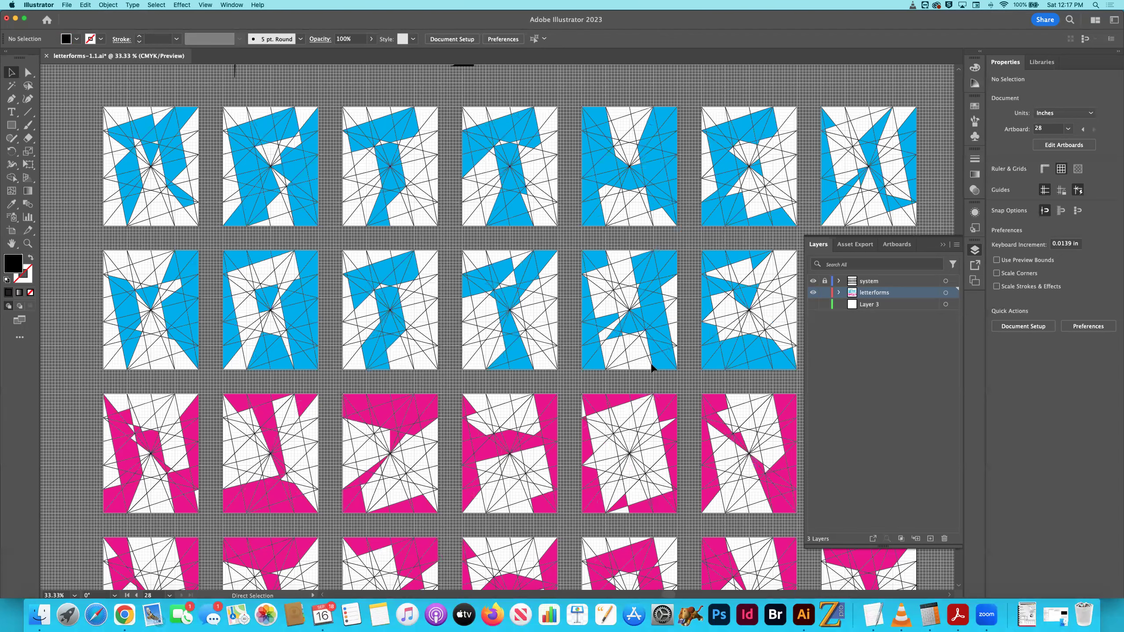
{"action": "key", "text": "super+equal"}
{"action": "key", "text": "super+apostrophe"}
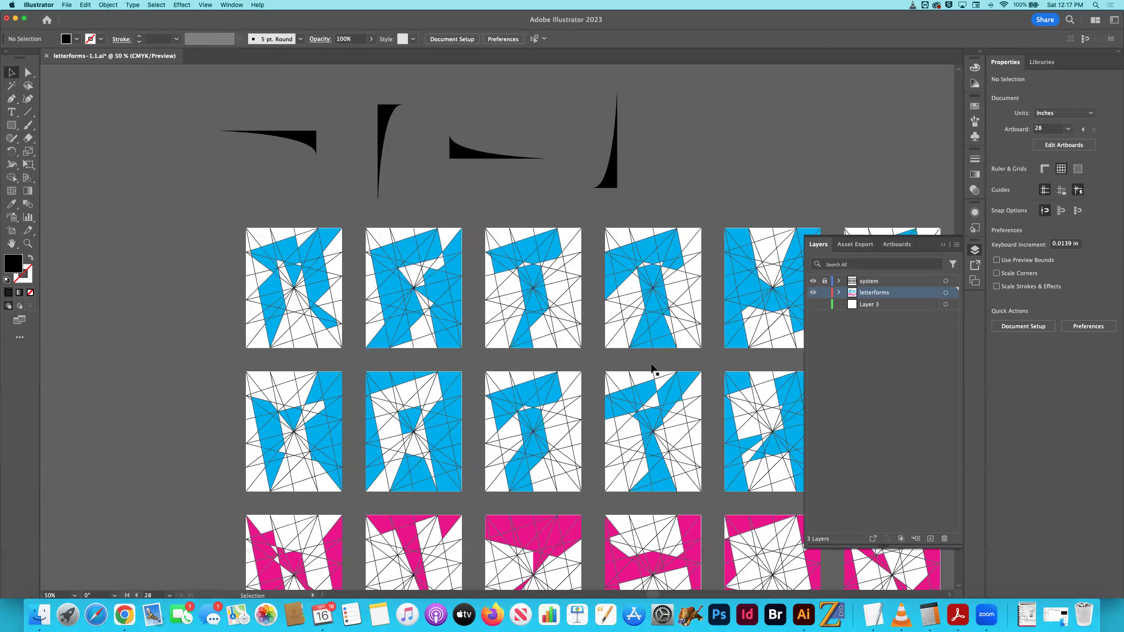
{"action": "key", "text": "super+apostrophe"}
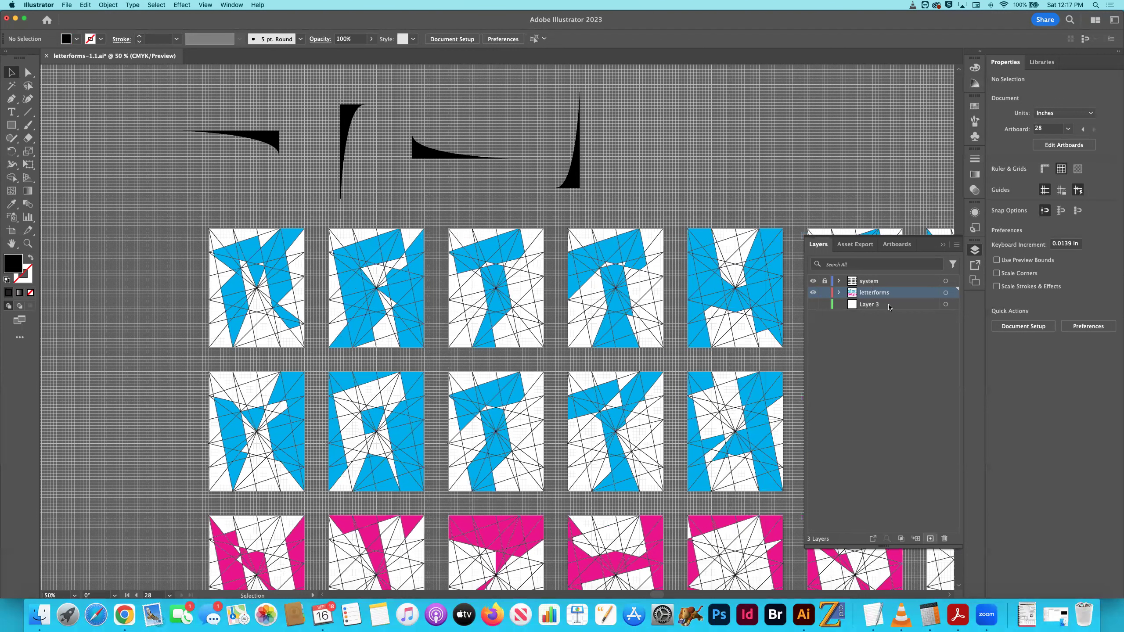
Create a new layer named 'letterform-accents' above the letterforms layer
{"action": "key", "text": "super+l"}
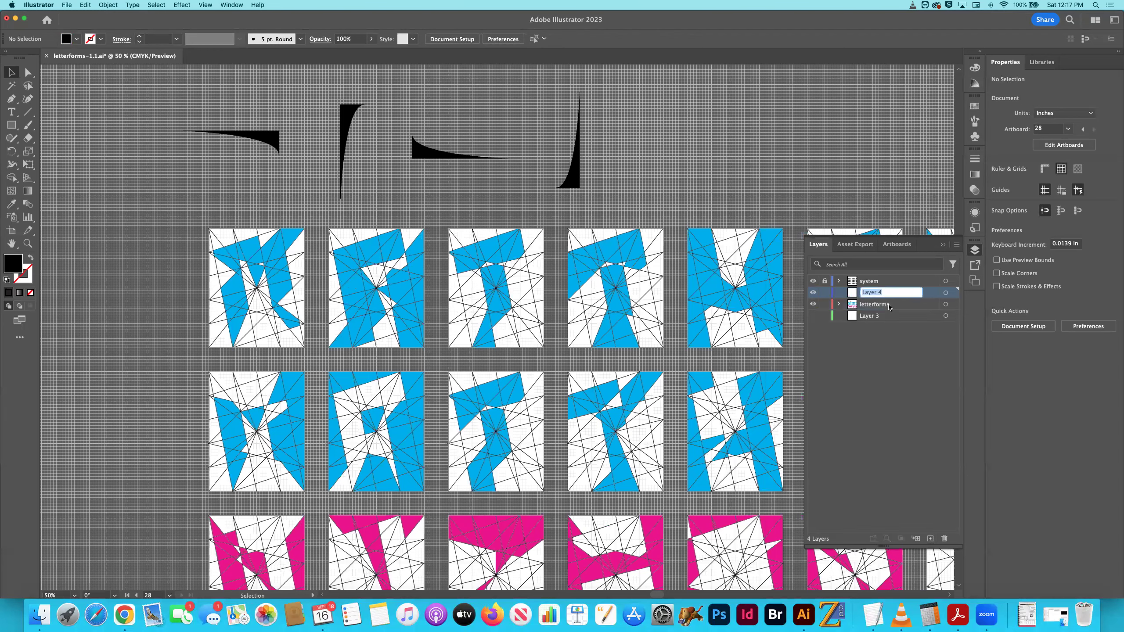
{"action": "type", "text": "letter-"}
{"action": "type", "text": "orm-accents"}
{"action": "key", "text": "Return"}
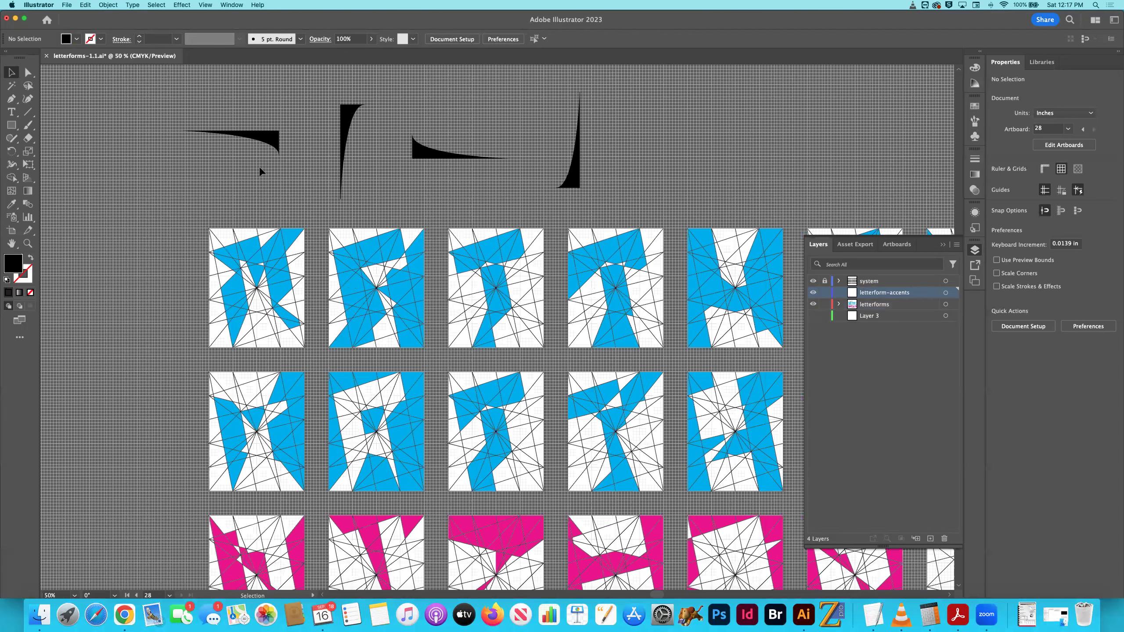
Move the four black wedges onto the letterform-accents layer
{"action": "left_click_drag", "start_coordinate": [259, 148], "coordinate": [295, 209]}
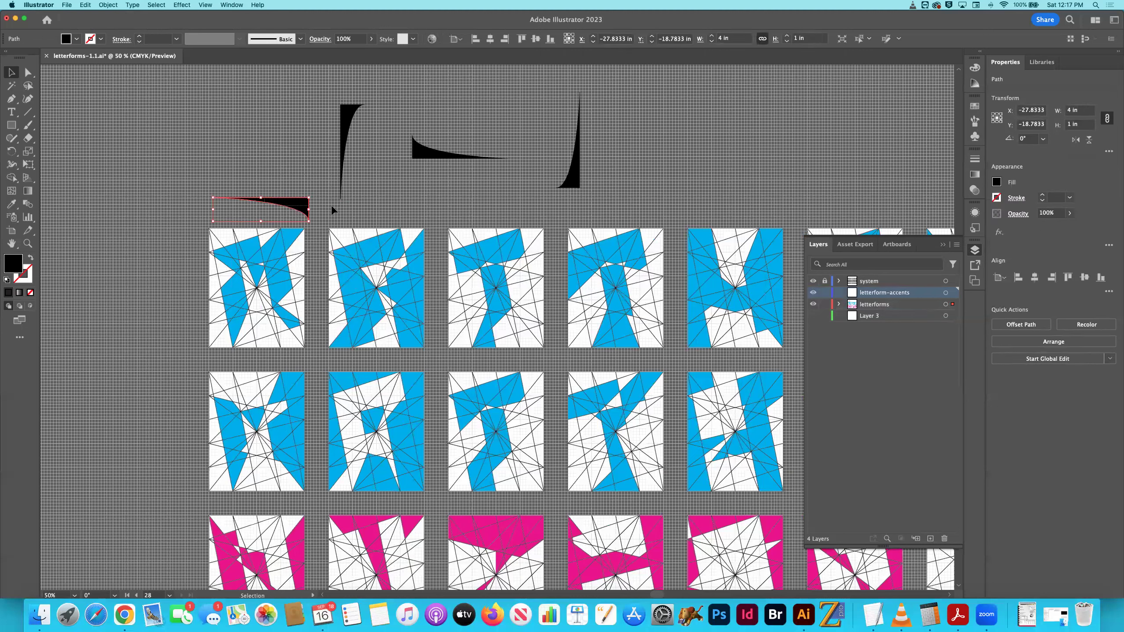
{"action": "left_click", "coordinate": [881, 304]}
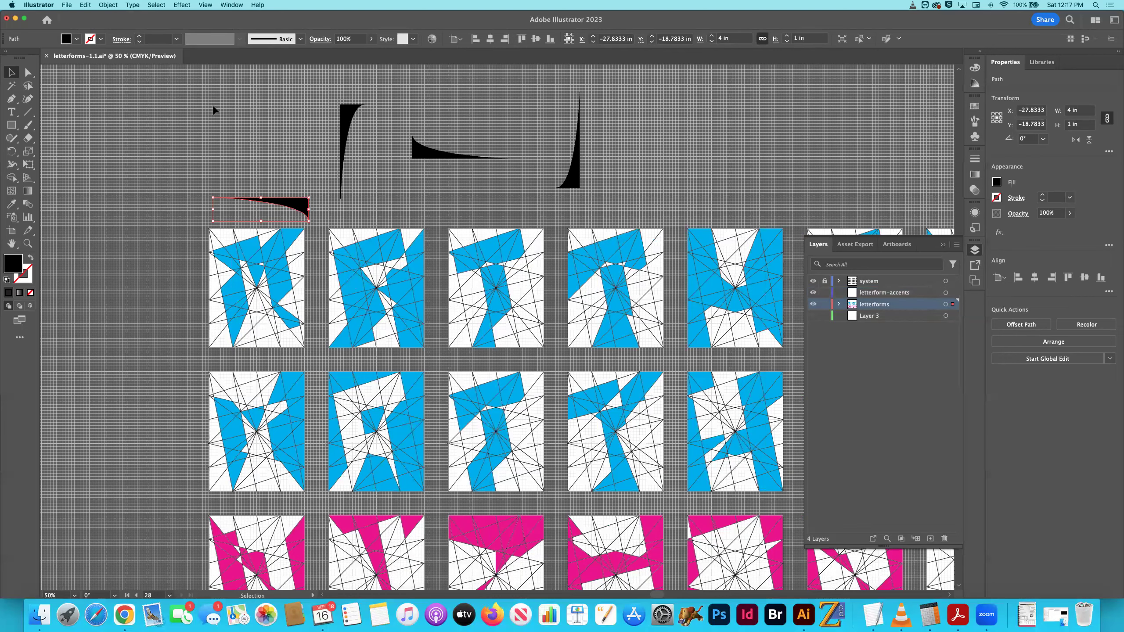
{"action": "left_click_drag", "start_coordinate": [624, 202], "coordinate": [303, 89]}
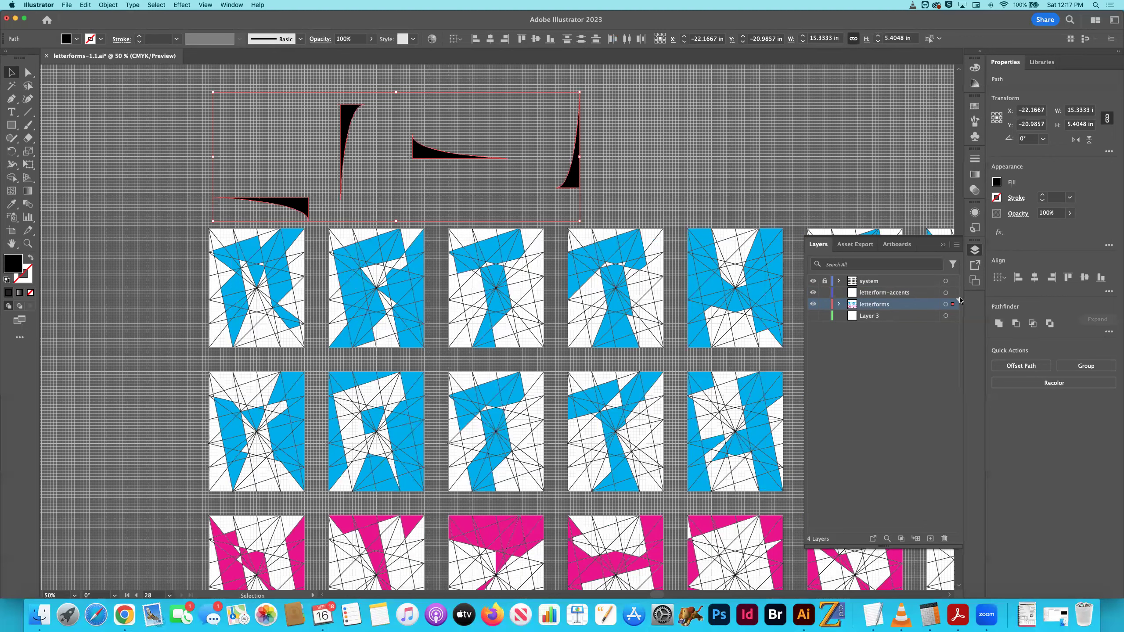
{"action": "left_click_drag", "start_coordinate": [952, 304], "coordinate": [953, 296]}
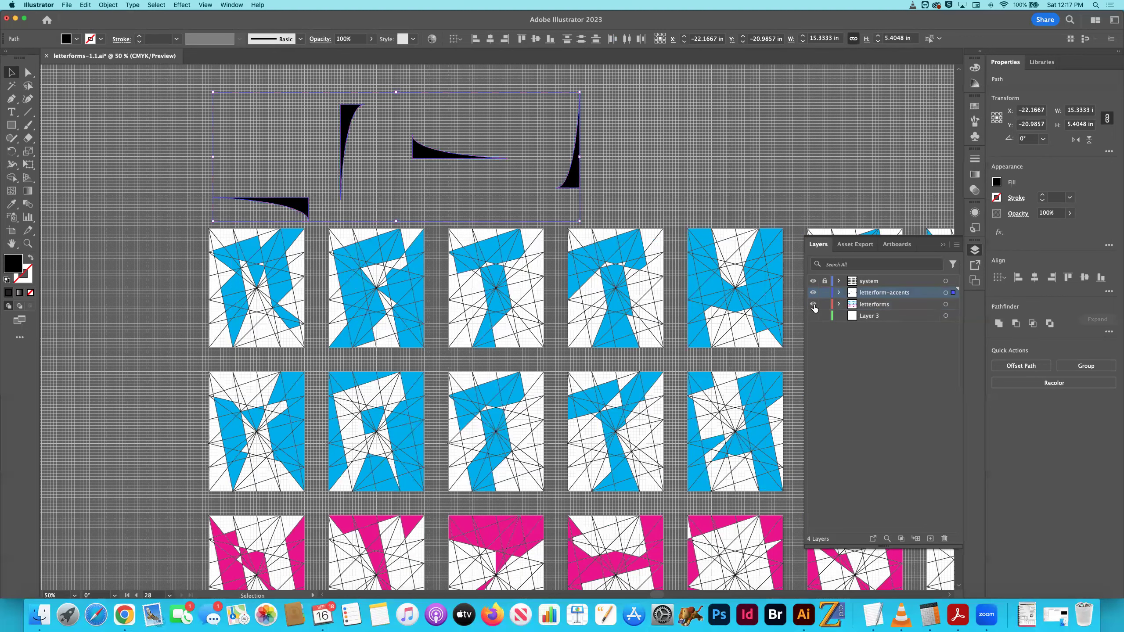
Lock the letterforms layer and drop the flat wedge onto the first tile's top edge
{"action": "left_click", "coordinate": [813, 304]}
{"action": "left_click", "coordinate": [813, 304]}
{"action": "left_click", "coordinate": [824, 304]}
{"action": "mouse_move", "coordinate": [305, 205]}
{"action": "left_mouse_down"}
{"action": "mouse_move", "coordinate": [298, 238]}
{"action": "mouse_move", "coordinate": [301, 212]}
{"action": "left_mouse_up"}
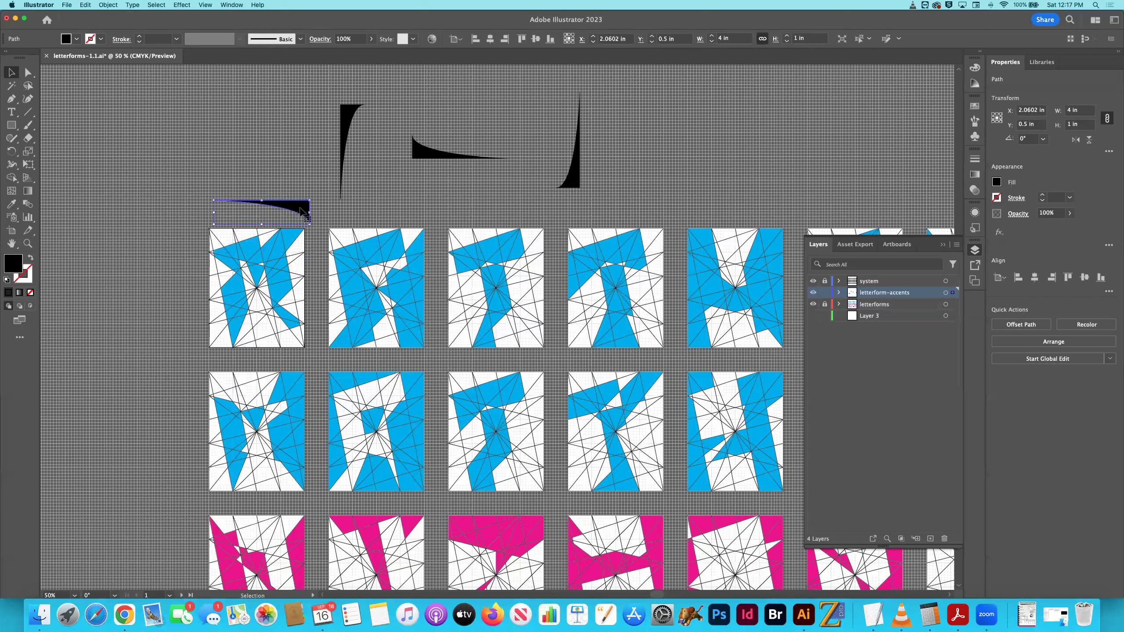
Enable View > Snap to Grid, snap the wedge onto the first letter, and show the grid
{"action": "key", "text": "super+equal"}
{"action": "key", "text": "super+equal"}
{"action": "key", "text": "super+equal"}
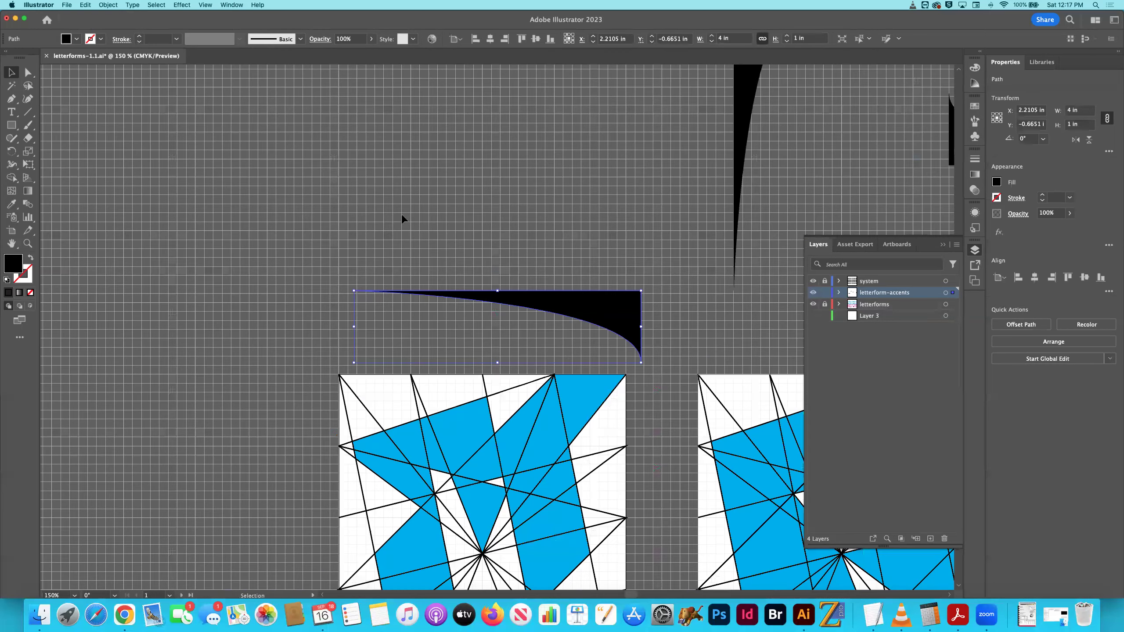
{"action": "left_click_drag", "start_coordinate": [604, 293], "coordinate": [521, 260]}
{"action": "left_click", "coordinate": [205, 4]}
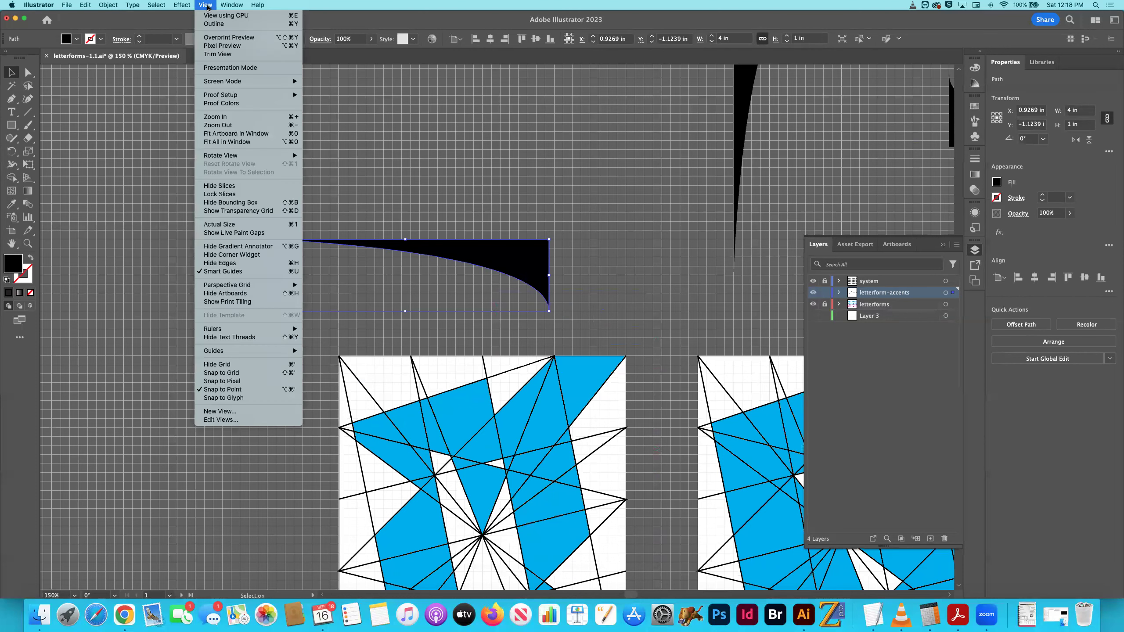
{"action": "left_click", "coordinate": [255, 376]}
{"action": "left_click_drag", "start_coordinate": [524, 279], "coordinate": [561, 308]}
{"action": "key", "text": "super+apostrophe"}
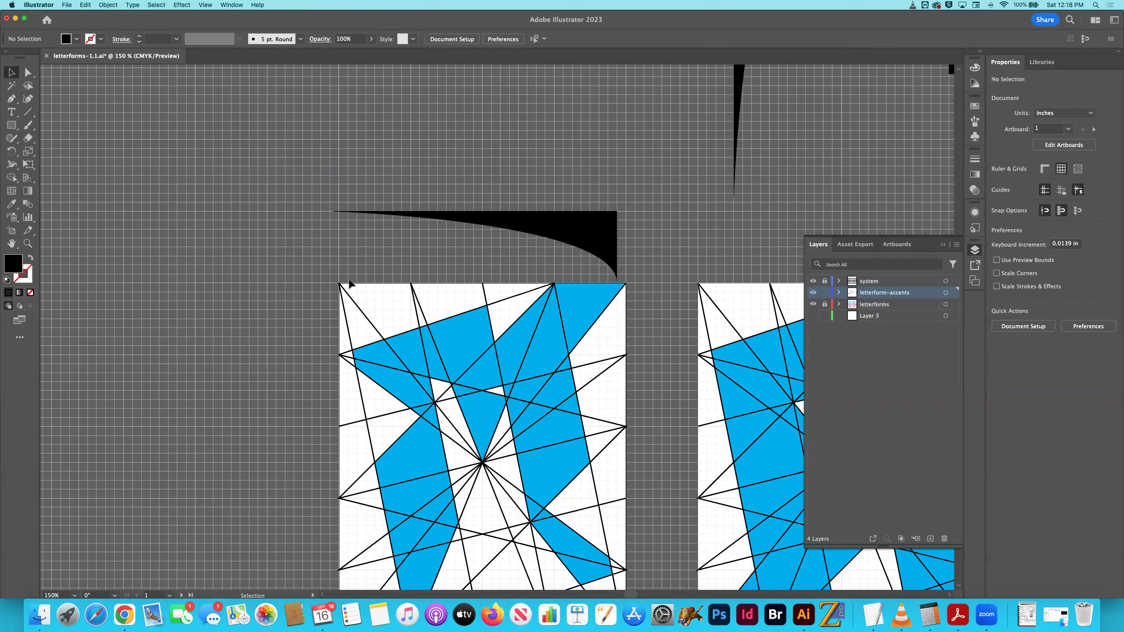
Snap the wedge flush to the first tile's top edge at Y 0.5 in
{"action": "left_click_drag", "start_coordinate": [589, 236], "coordinate": [588, 306]}
{"action": "scroll", "coordinate": [539, 281], "scroll_direction": "down", "scroll_amount": 2}
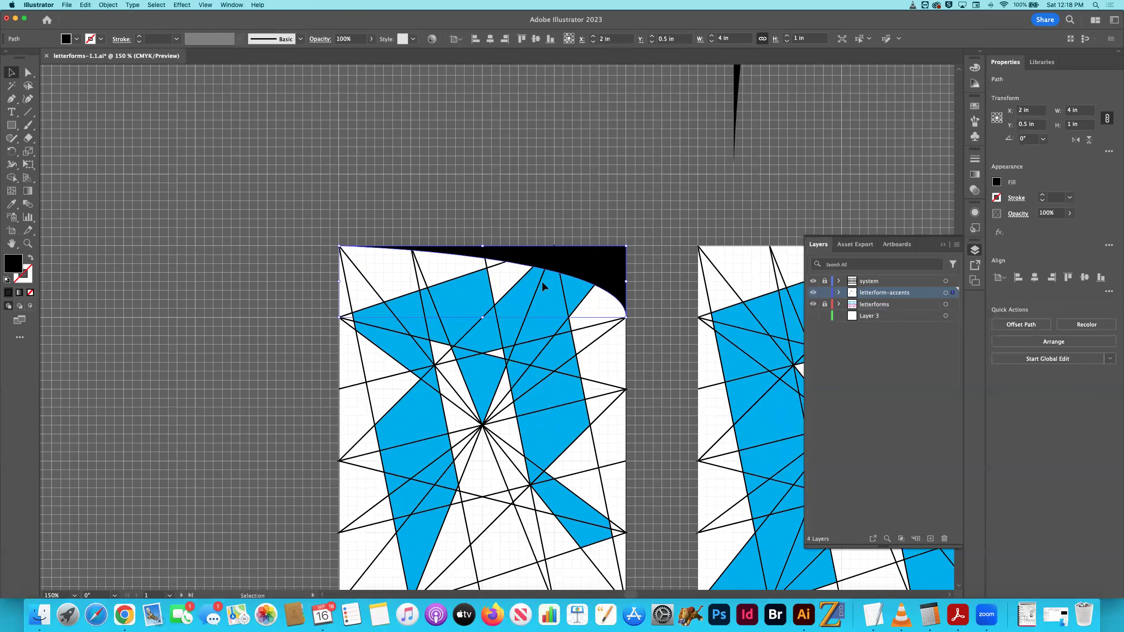
{"action": "scroll", "coordinate": [541, 281], "scroll_direction": "down", "scroll_amount": 5}
{"action": "key", "text": "super+apostrophe"}
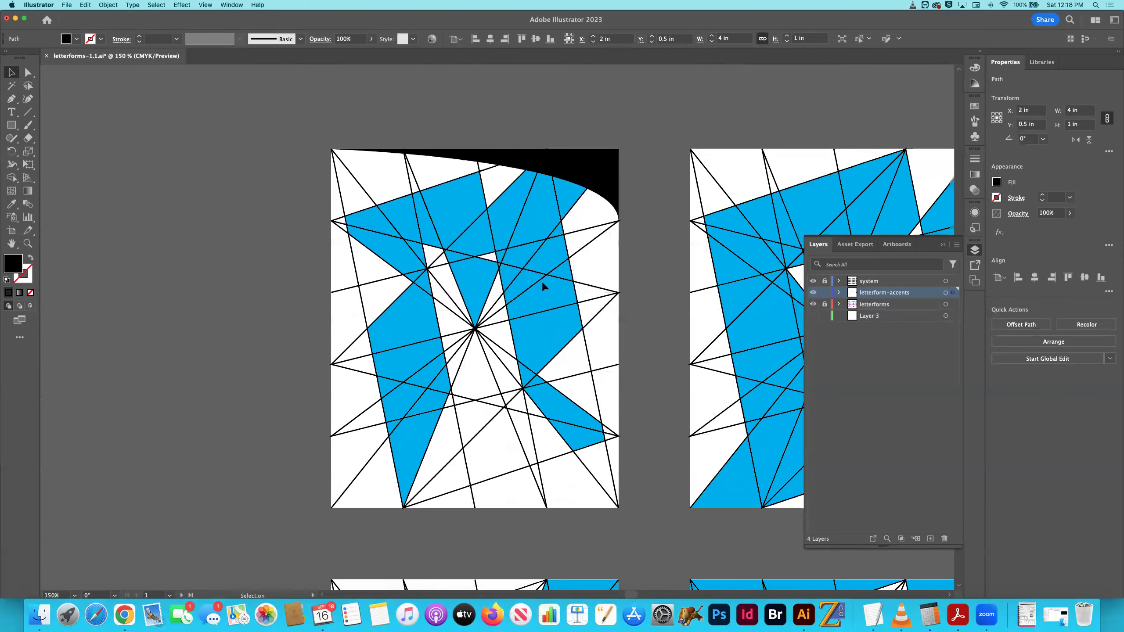
{"action": "scroll", "coordinate": [542, 285], "scroll_direction": "right", "scroll_amount": 2}
{"action": "key", "text": "super+minus"}
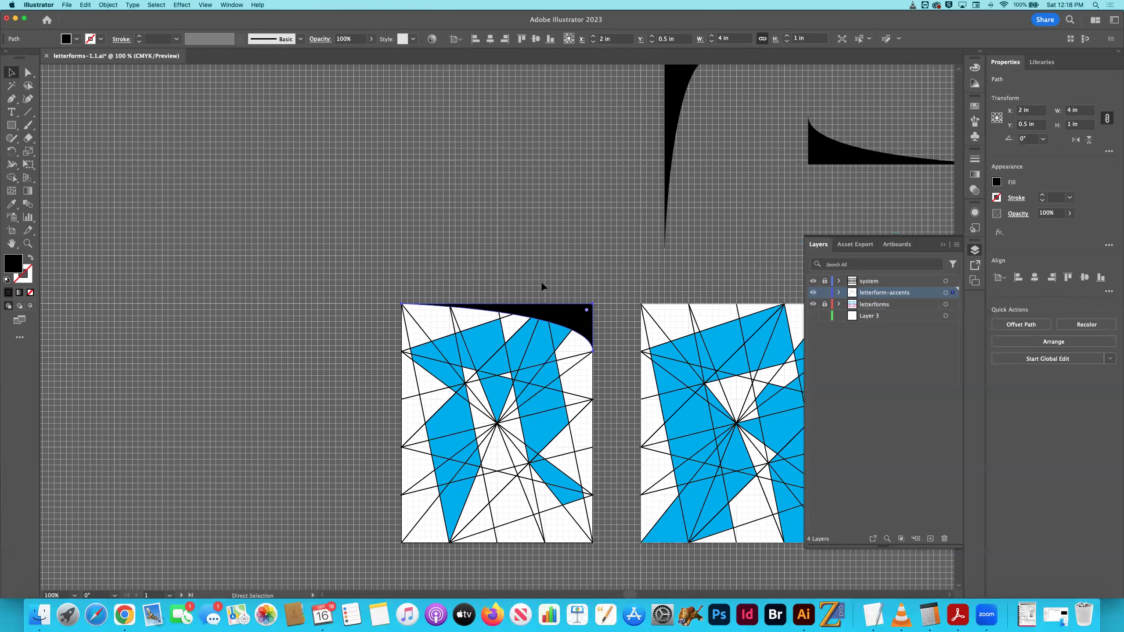
{"action": "key", "text": "super+minus"}
{"action": "key", "text": "super+shift+a"}
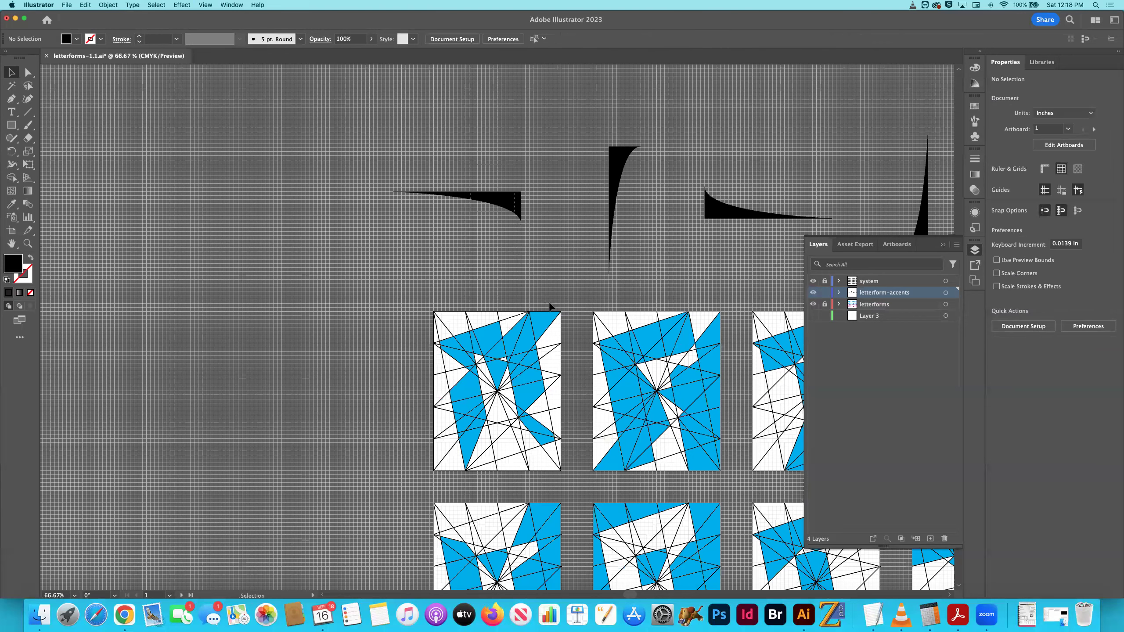
Paste a copy of the wedge accent and nudge it into place on the tile top
{"action": "key", "text": "super+plus"}
{"action": "key", "text": "super+v"}
{"action": "left_click_drag", "start_coordinate": [568, 336], "coordinate": [562, 330]}
{"action": "left_click", "coordinate": [546, 244]}
{"action": "key", "text": "super+apostrophe"}
{"action": "key", "text": "super+apostrophe"}
{"action": "scroll", "coordinate": [545, 246], "scroll_direction": "right", "scroll_amount": 3}
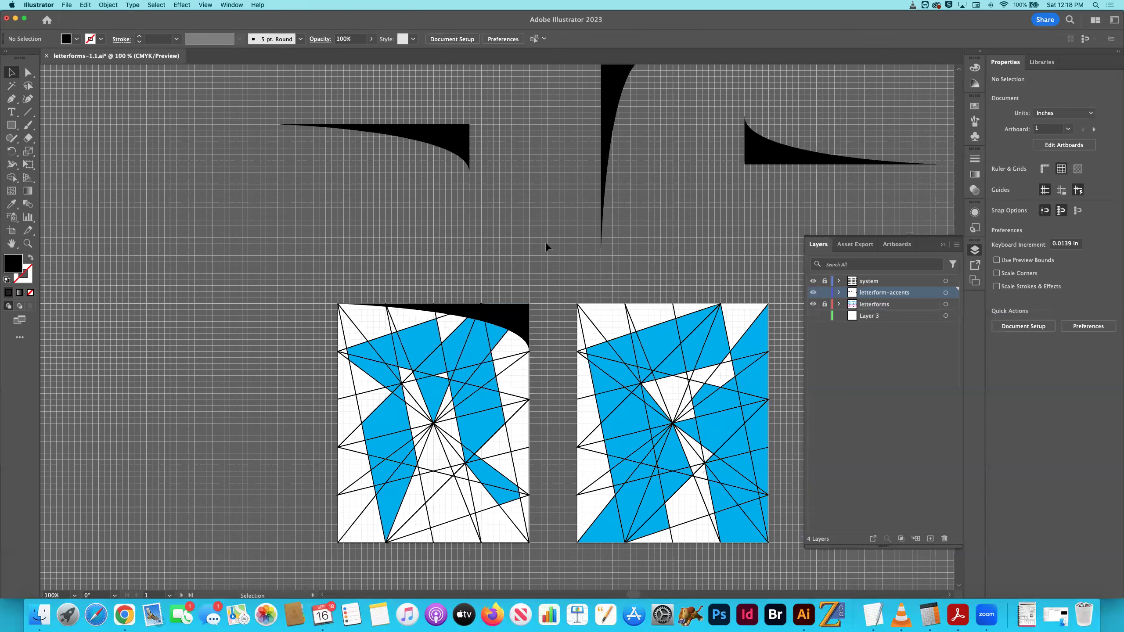
{"action": "scroll", "coordinate": [547, 247], "scroll_direction": "right", "scroll_amount": 3}
{"action": "scroll", "coordinate": [547, 247], "scroll_direction": "down", "scroll_amount": 1}
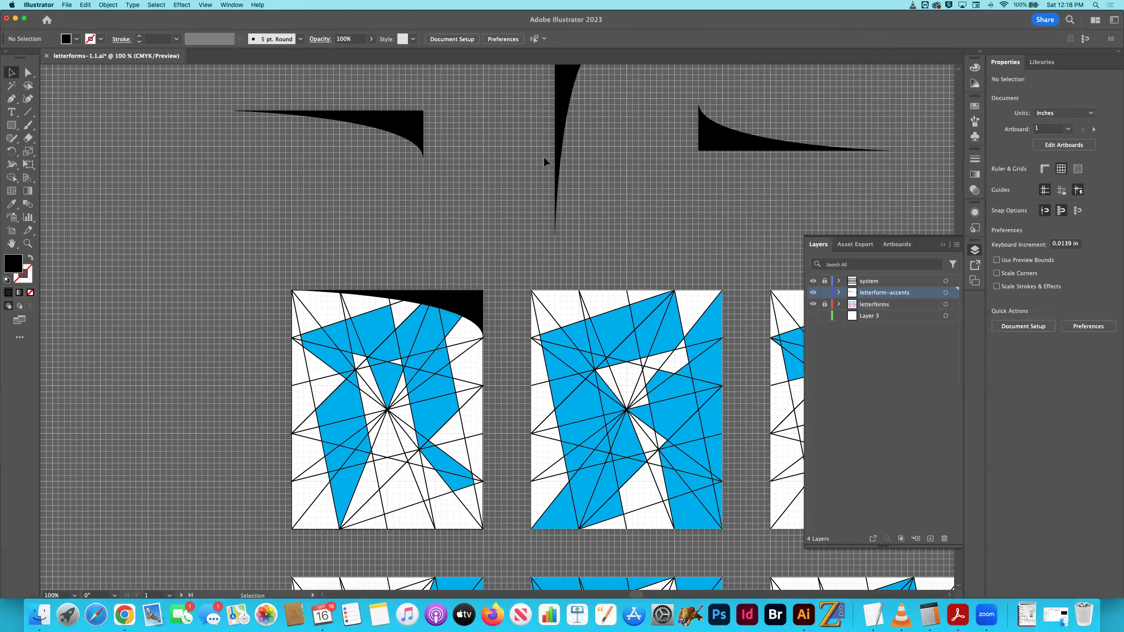
Copy the right wedge and place the copy along the first tile's bottom edge at X 2 in, Y 4.5 in
{"action": "left_click", "coordinate": [724, 165]}
{"action": "key", "text": "super+apostrophe"}
{"action": "scroll", "coordinate": [629, 174], "scroll_direction": "down", "scroll_amount": 1}
{"action": "key", "text": "super+apostrophe"}
{"action": "scroll", "coordinate": [629, 168], "scroll_direction": "down", "scroll_amount": 5}
{"action": "key", "text": "super+v"}
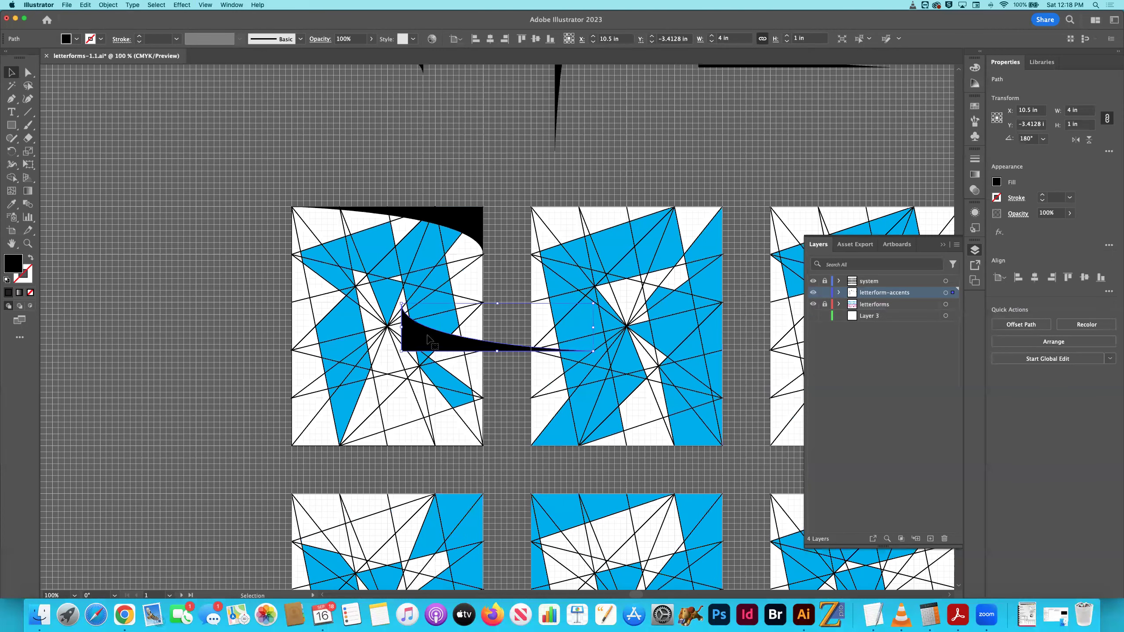
{"action": "left_click_drag", "start_coordinate": [446, 338], "coordinate": [330, 430]}
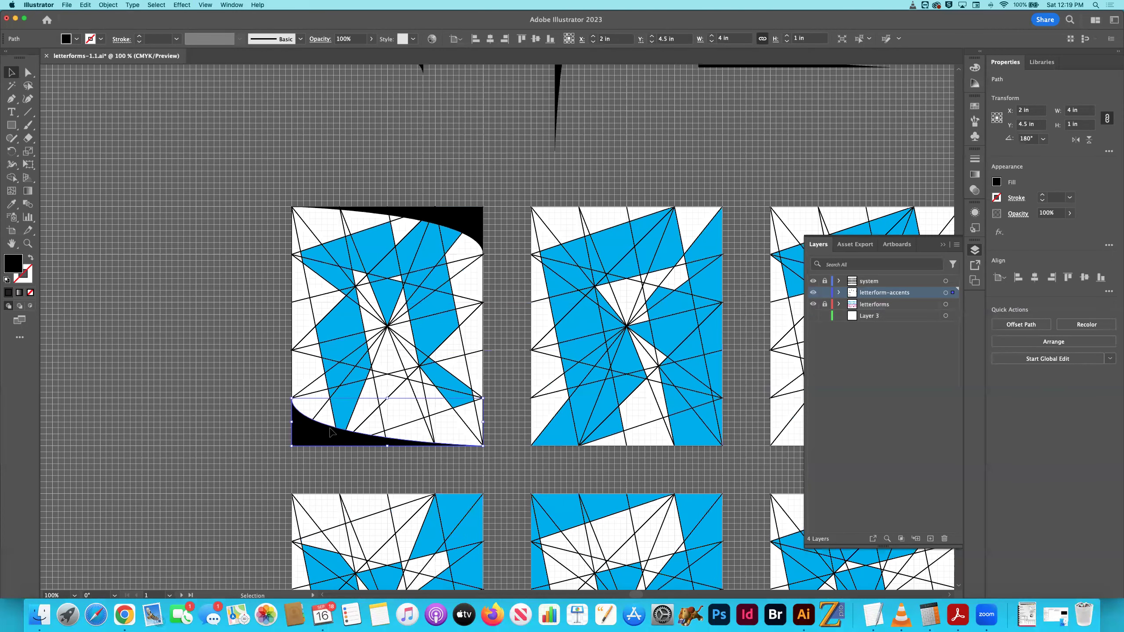
{"action": "left_click", "coordinate": [243, 392]}
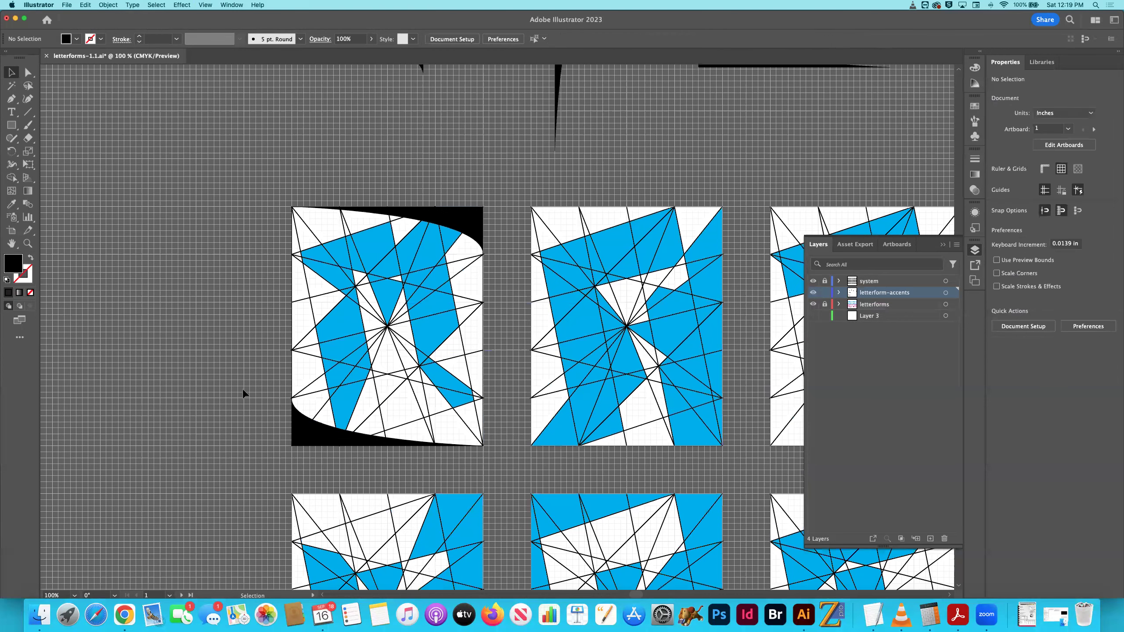
{"action": "scroll", "coordinate": [253, 382], "scroll_direction": "right", "scroll_amount": 3}
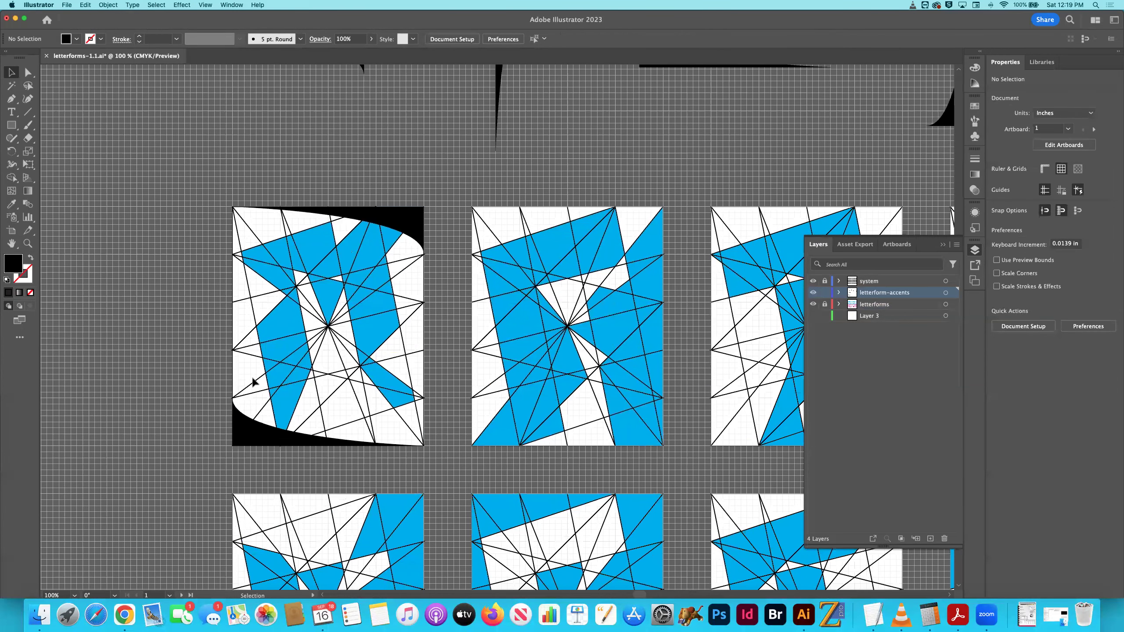
{"action": "scroll", "coordinate": [253, 382], "scroll_direction": "right", "scroll_amount": 6}
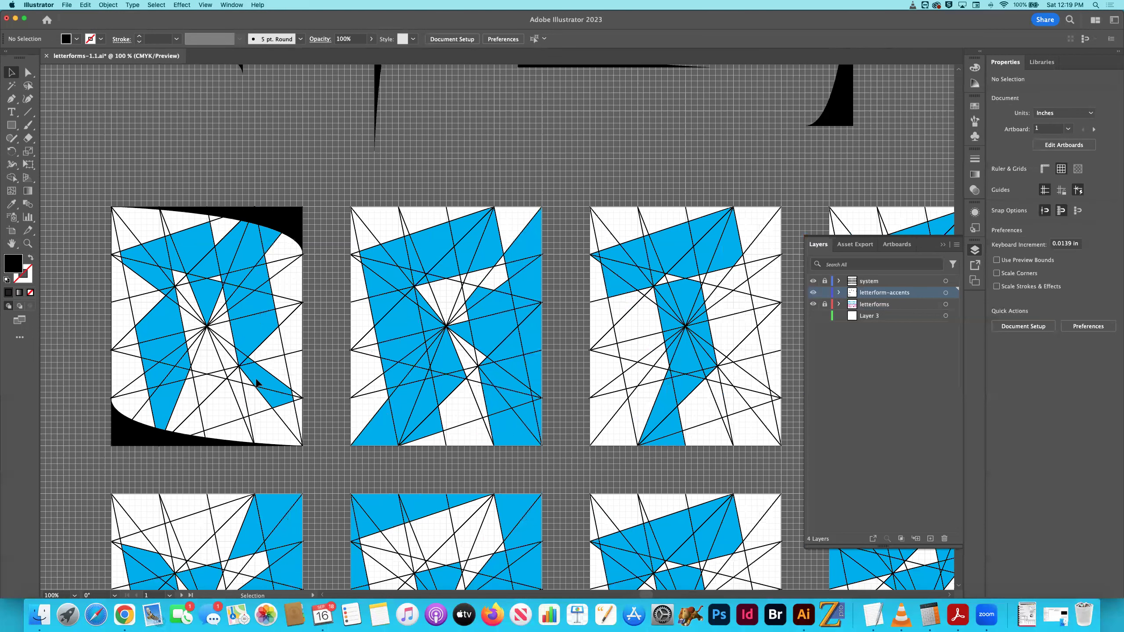
{"action": "scroll", "coordinate": [267, 368], "scroll_direction": "right", "scroll_amount": 3}
{"action": "scroll", "coordinate": [266, 367], "scroll_direction": "up", "scroll_amount": 2}
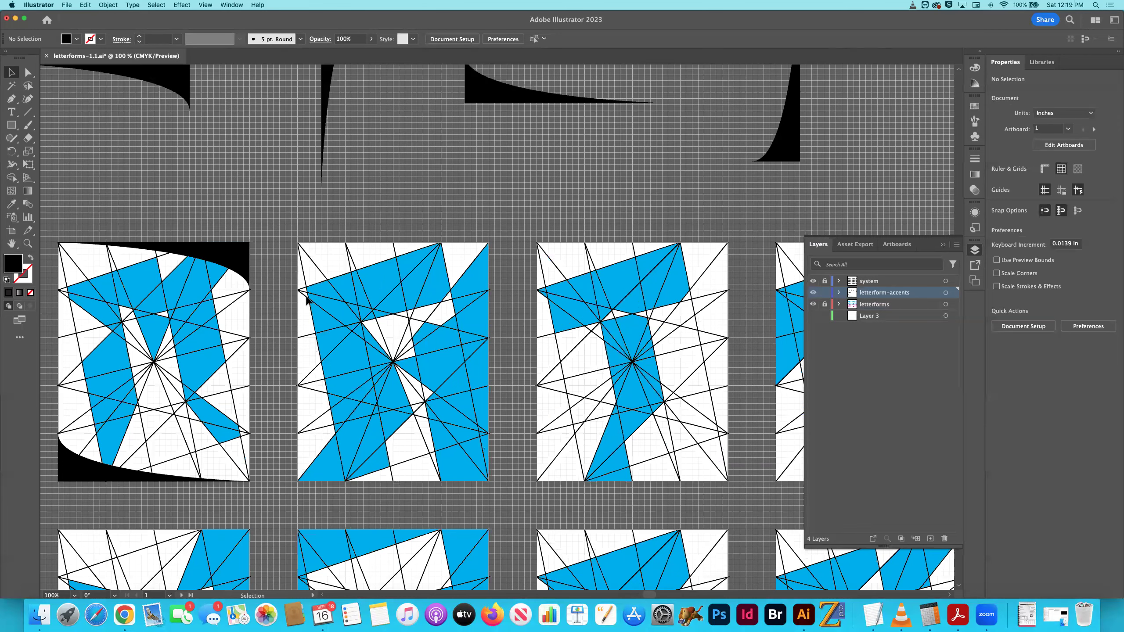
{"action": "scroll", "coordinate": [399, 288], "scroll_direction": "up", "scroll_amount": 3}
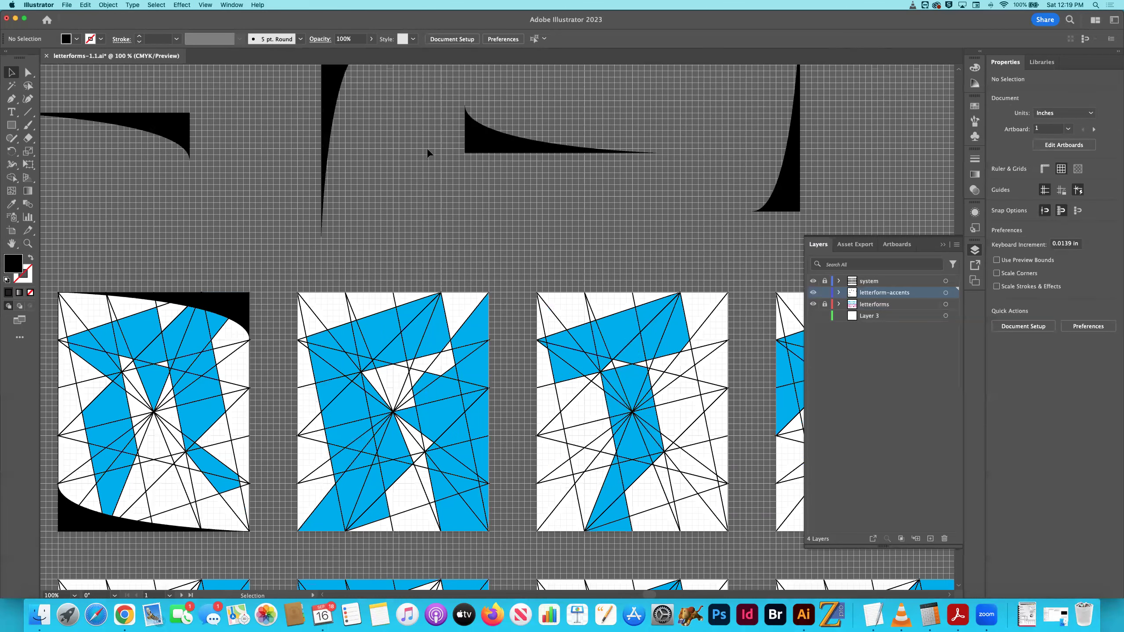
{"action": "scroll", "coordinate": [427, 148], "scroll_direction": "up", "scroll_amount": 3}
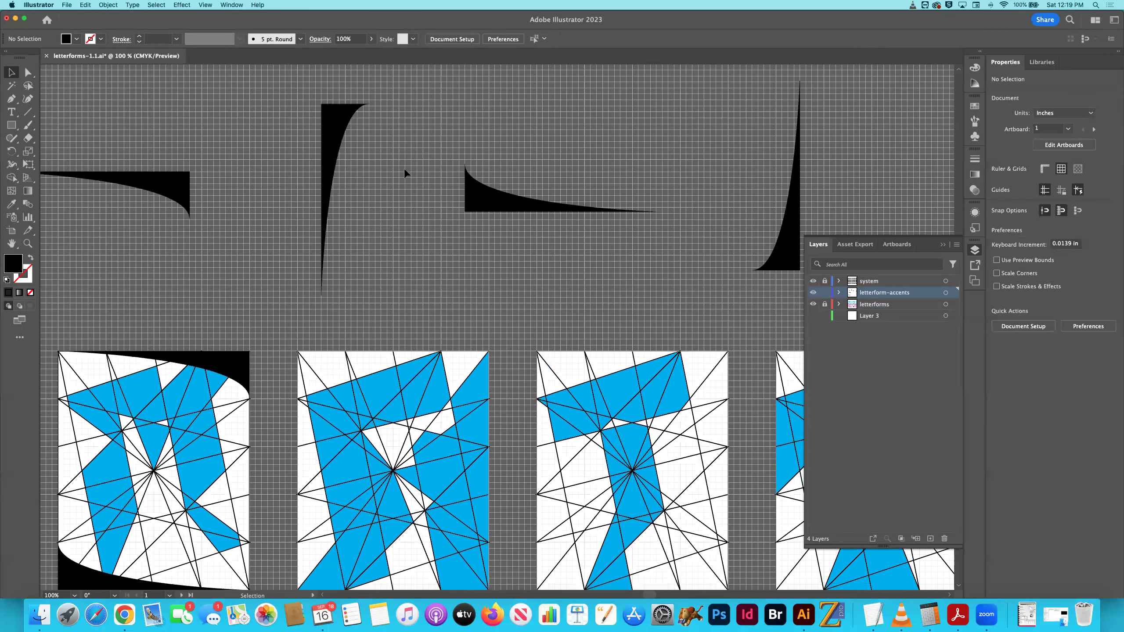
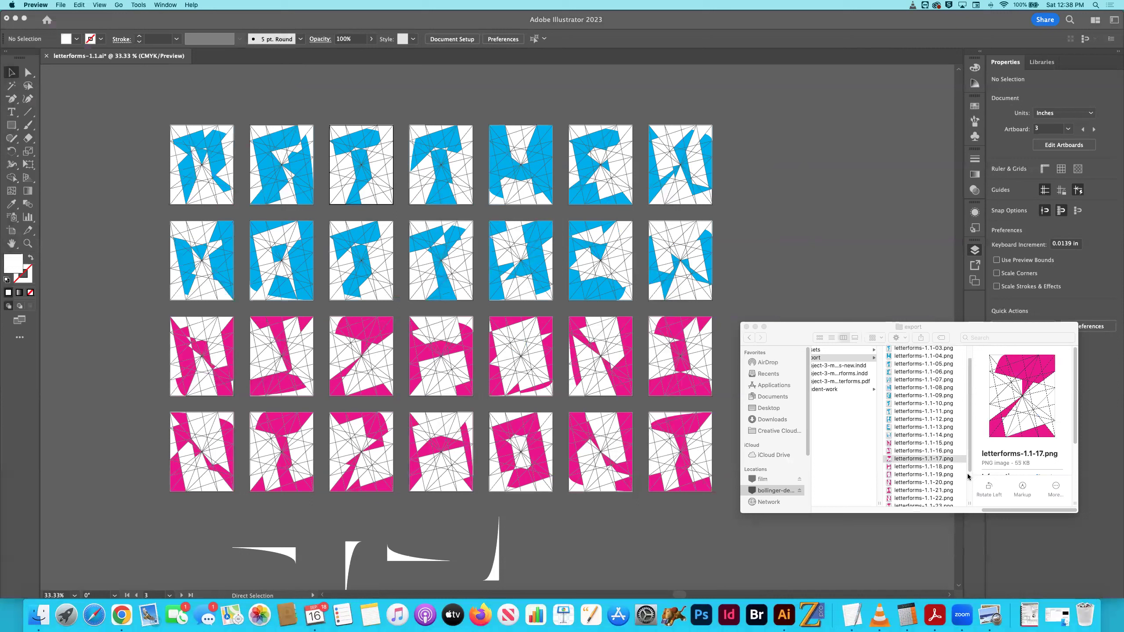
Preview the next exported letterform PNG, then return to the letterforms-1.1 document in Illustrator
{"action": "key", "text": "Down"}
{"action": "key", "text": "space"}
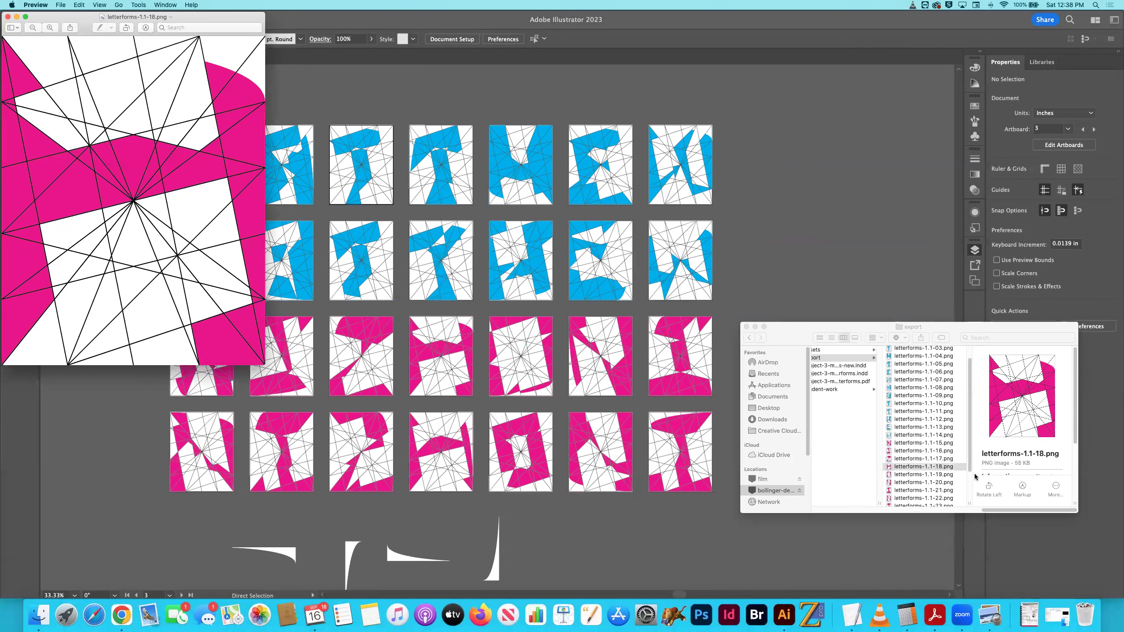
{"action": "key", "text": "space"}
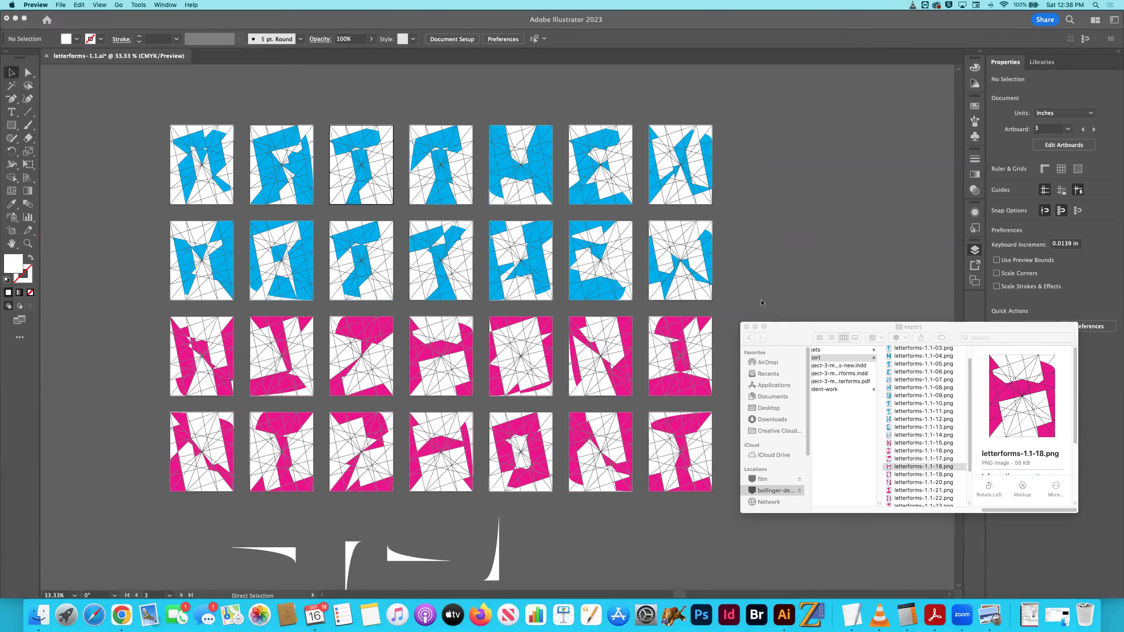
{"action": "left_click", "coordinate": [765, 298]}
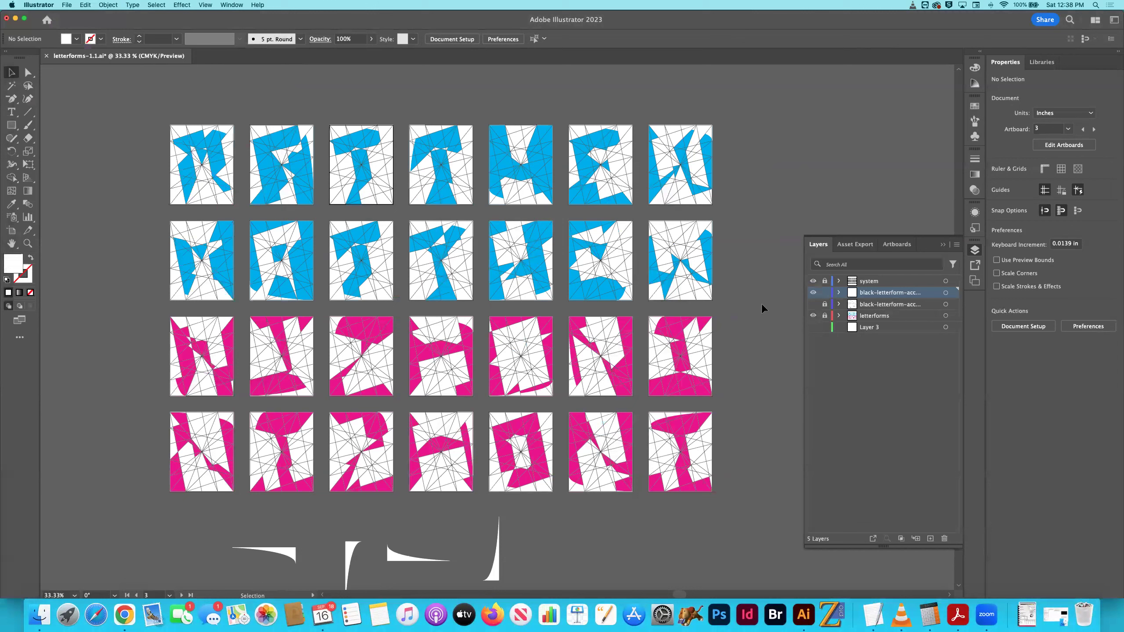
Open the File menu a few times and dismiss it without choosing a command
{"action": "left_click", "coordinate": [67, 5]}
{"action": "left_click", "coordinate": [67, 5]}
{"action": "left_click", "coordinate": [66, 5]}
{"action": "left_click", "coordinate": [237, 74]}
Toggle the black letterform accent layer off and back on, then save letterforms-1.1
{"action": "left_click", "coordinate": [812, 294]}
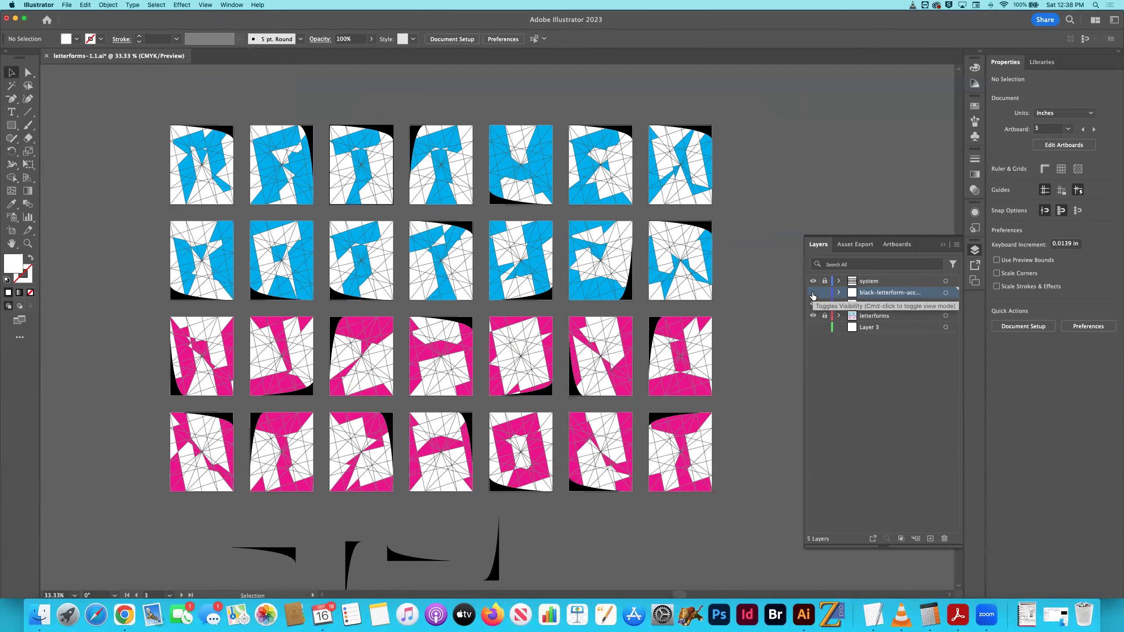
{"action": "left_click", "coordinate": [812, 293]}
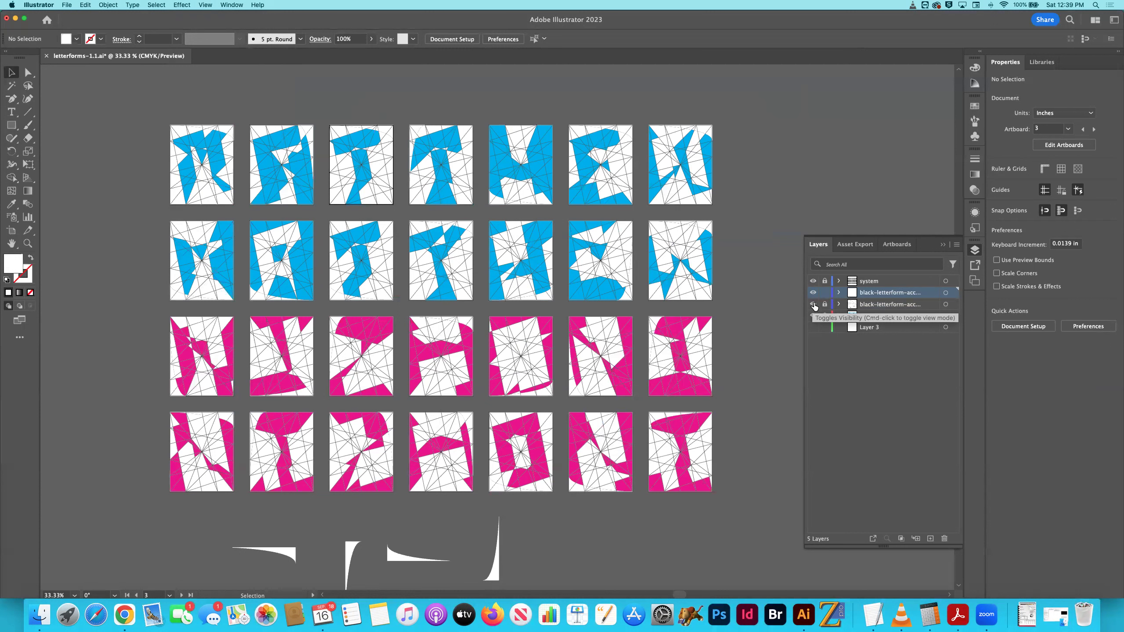
{"action": "key", "text": "super+s"}
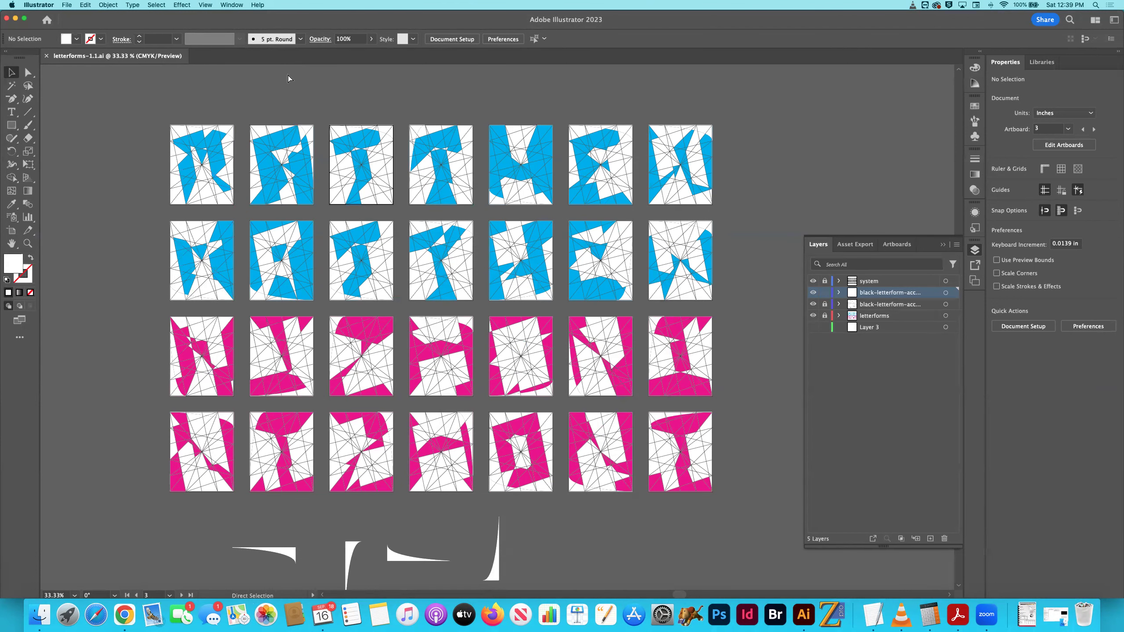
Close letterforms-1.1 in Illustrator and open the assets folder in Finder
{"action": "key", "text": "super+w"}
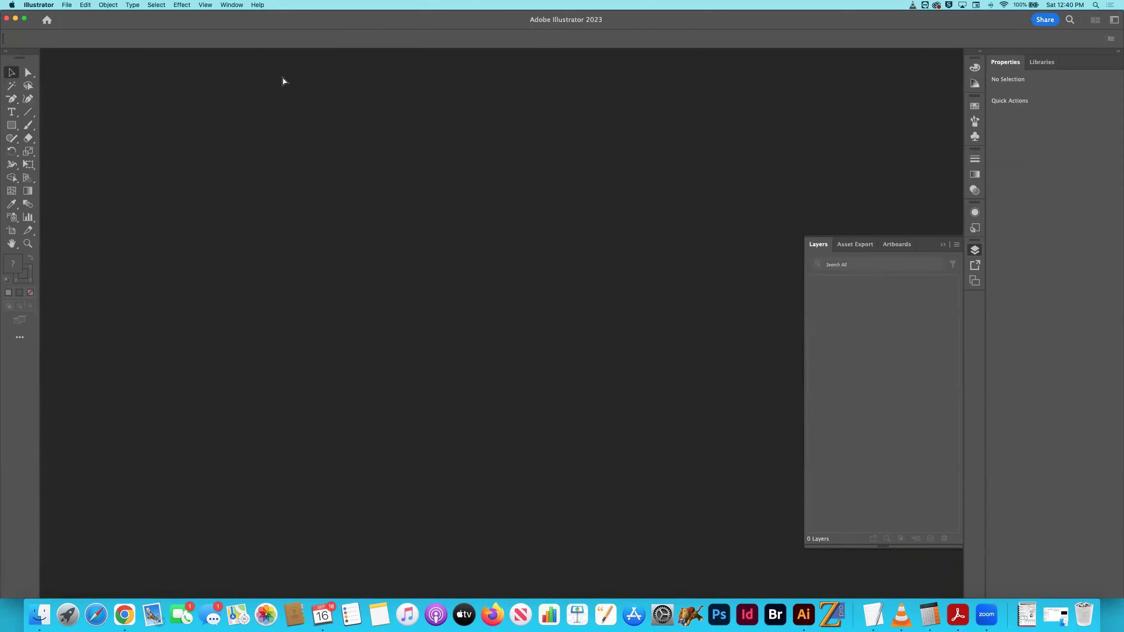
{"action": "key", "text": "super+Tab"}
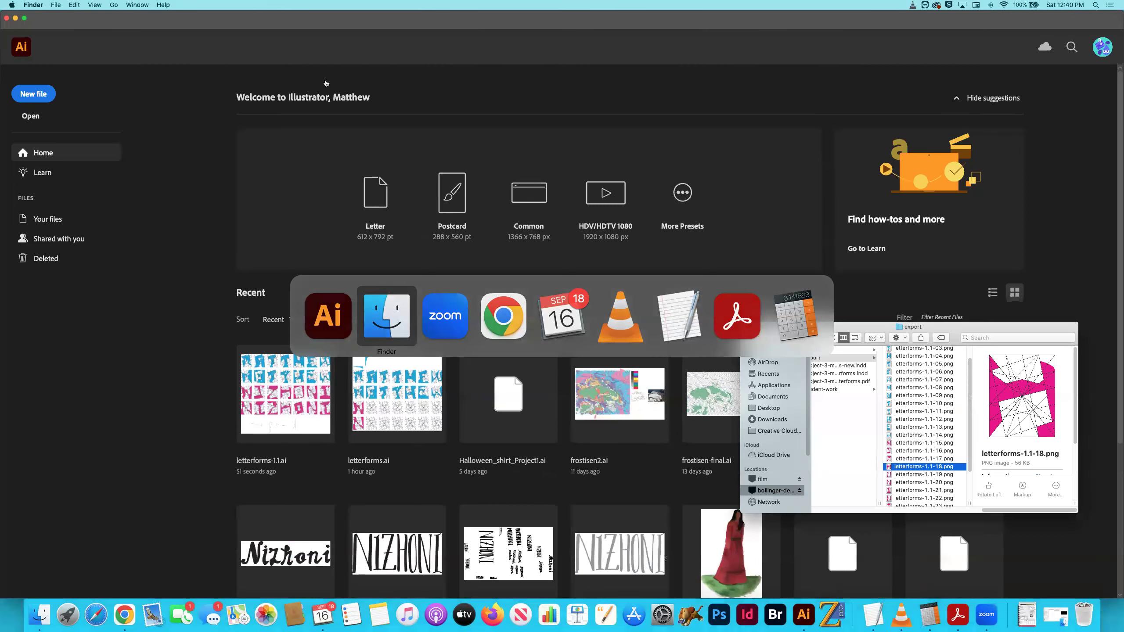
{"action": "scroll", "coordinate": [866, 370], "scroll_direction": "left", "scroll_amount": 3}
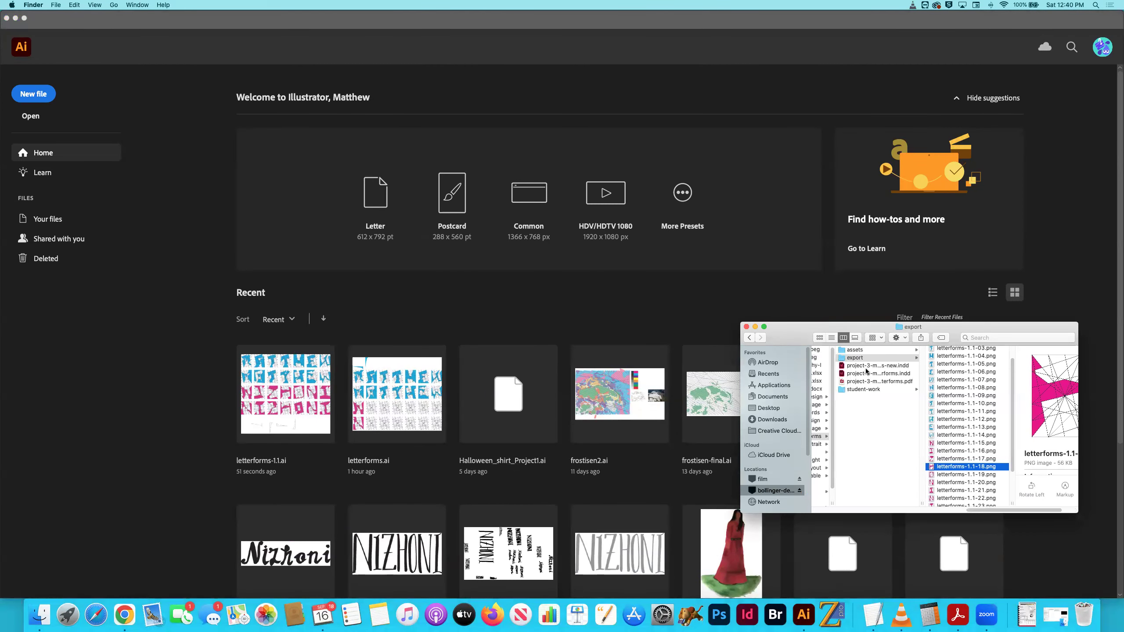
{"action": "left_click", "coordinate": [858, 350]}
Compare letterforms.ai with letterforms-1.1.ai and leave letterforms-1.1.ai selected
{"action": "scroll", "coordinate": [973, 429], "scroll_direction": "down", "scroll_amount": 5}
{"action": "scroll", "coordinate": [973, 430], "scroll_direction": "up", "scroll_amount": 10}
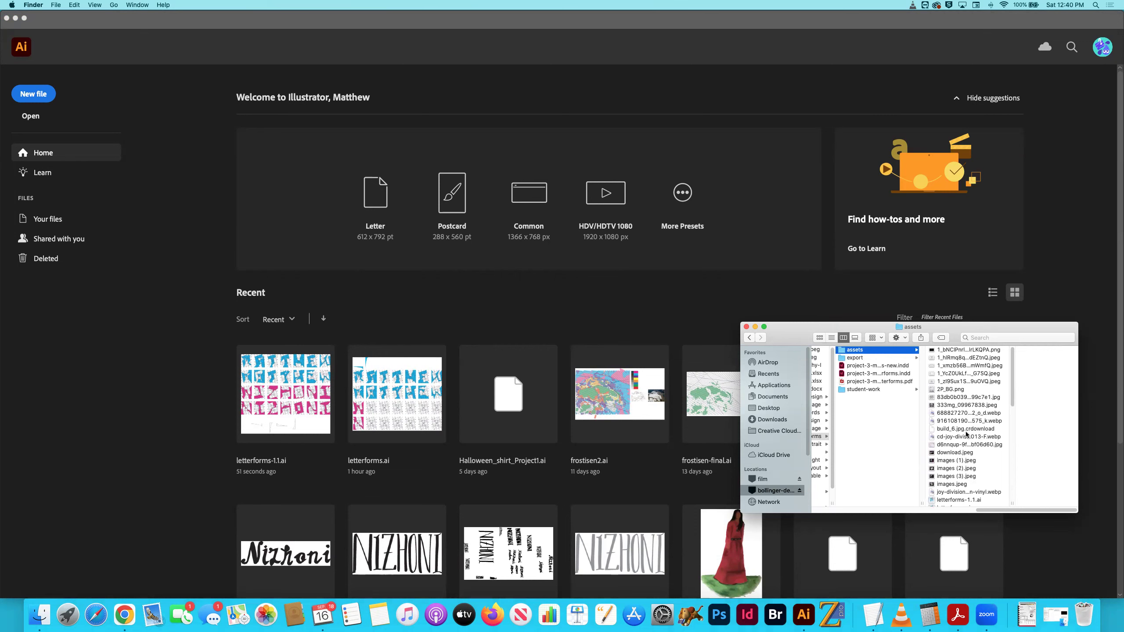
{"action": "scroll", "coordinate": [969, 435], "scroll_direction": "down", "scroll_amount": 1}
{"action": "scroll", "coordinate": [966, 434], "scroll_direction": "down", "scroll_amount": 3}
{"action": "left_click", "coordinate": [968, 441]}
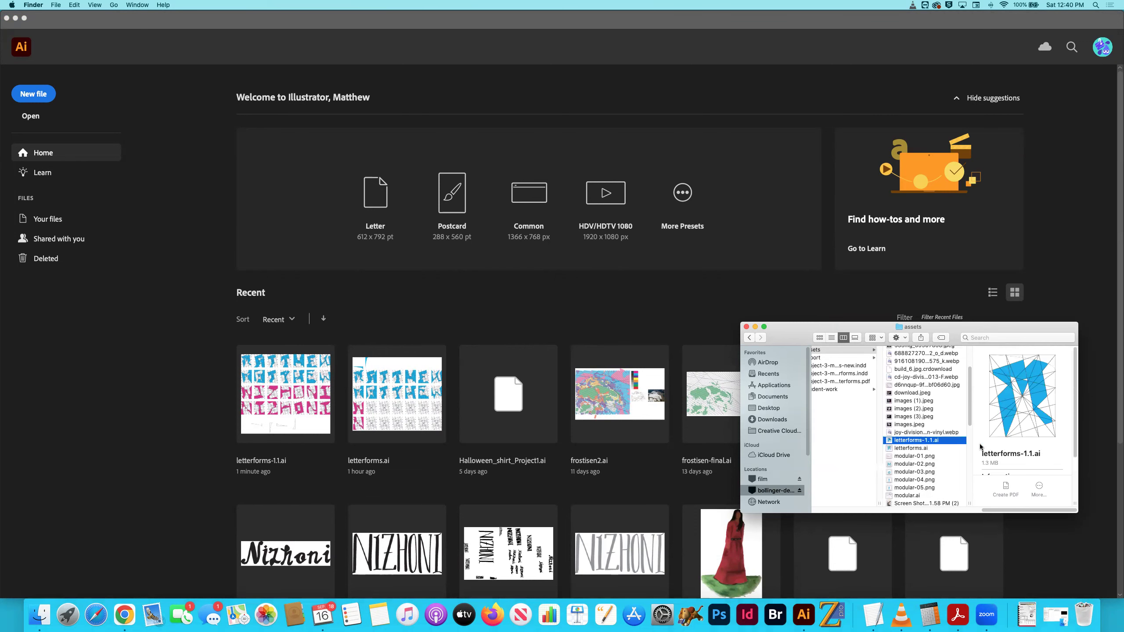
{"action": "left_click", "coordinate": [911, 448]}
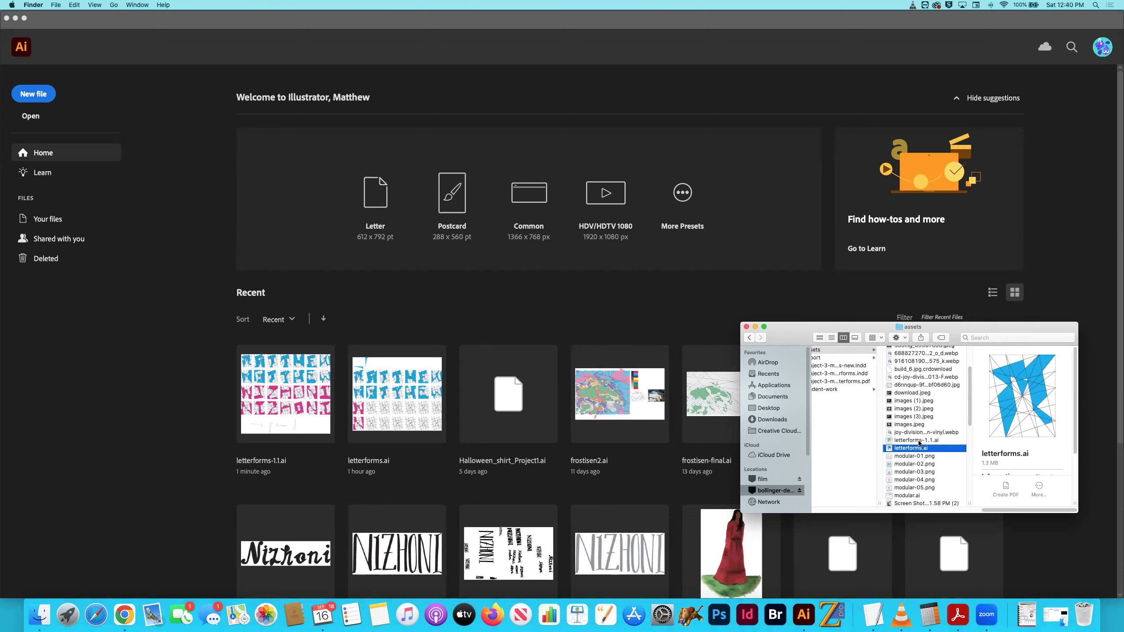
{"action": "left_click", "coordinate": [918, 440]}
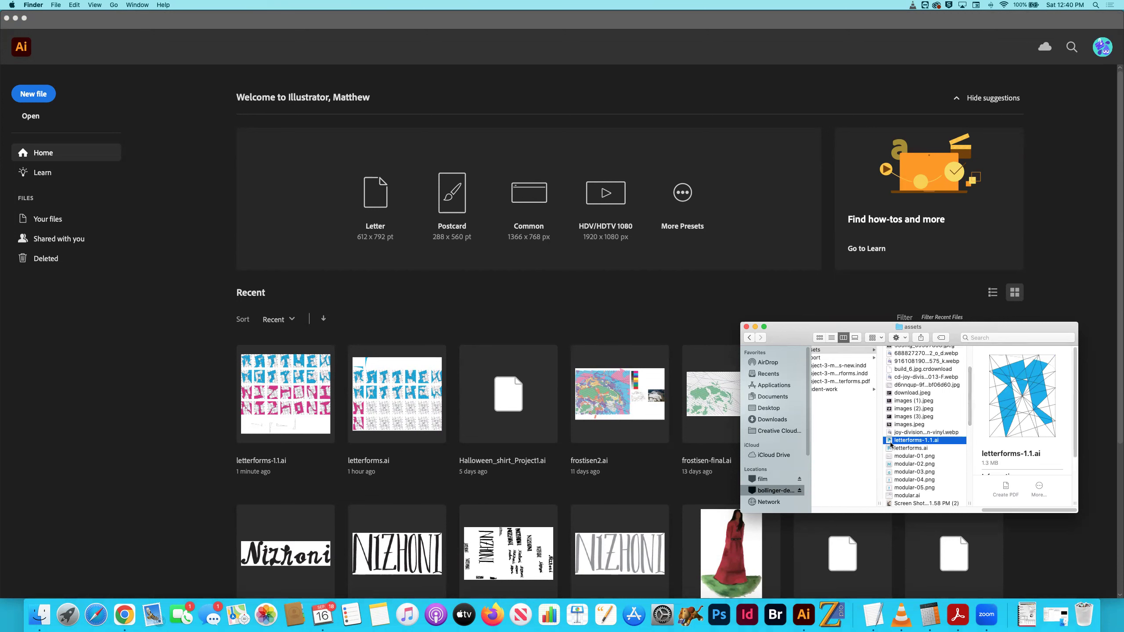
{"action": "left_click", "coordinate": [902, 448]}
{"action": "left_click", "coordinate": [916, 440]}
Create a new folder named 'letters' inside the assets folder
{"action": "left_click", "coordinate": [898, 337]}
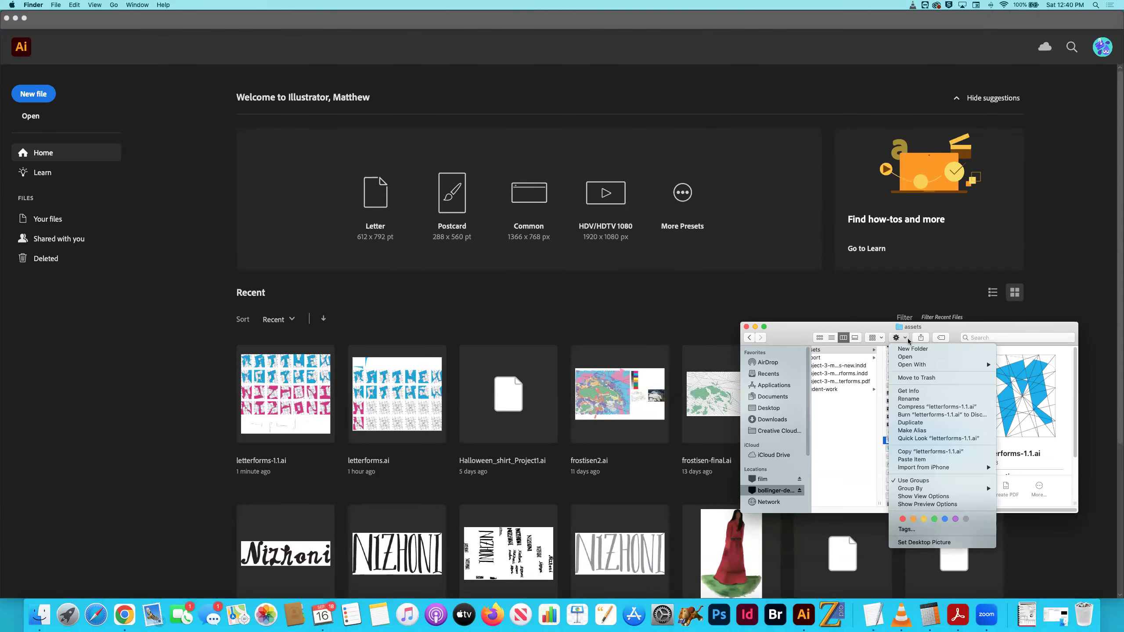
{"action": "left_click", "coordinate": [924, 367]}
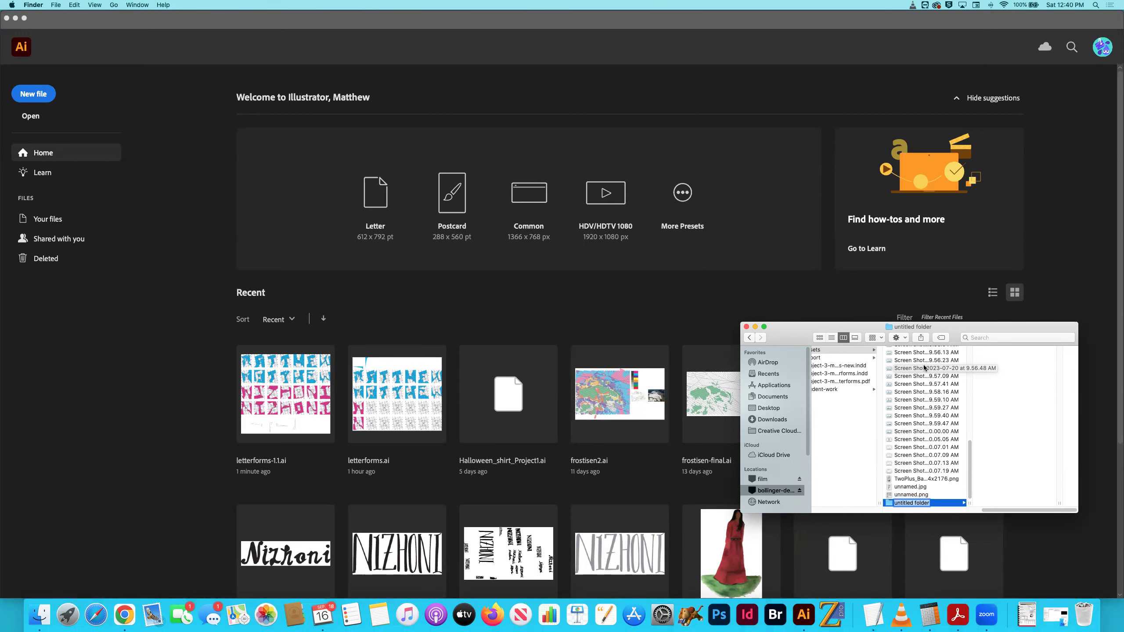
{"action": "type", "text": "letters"}
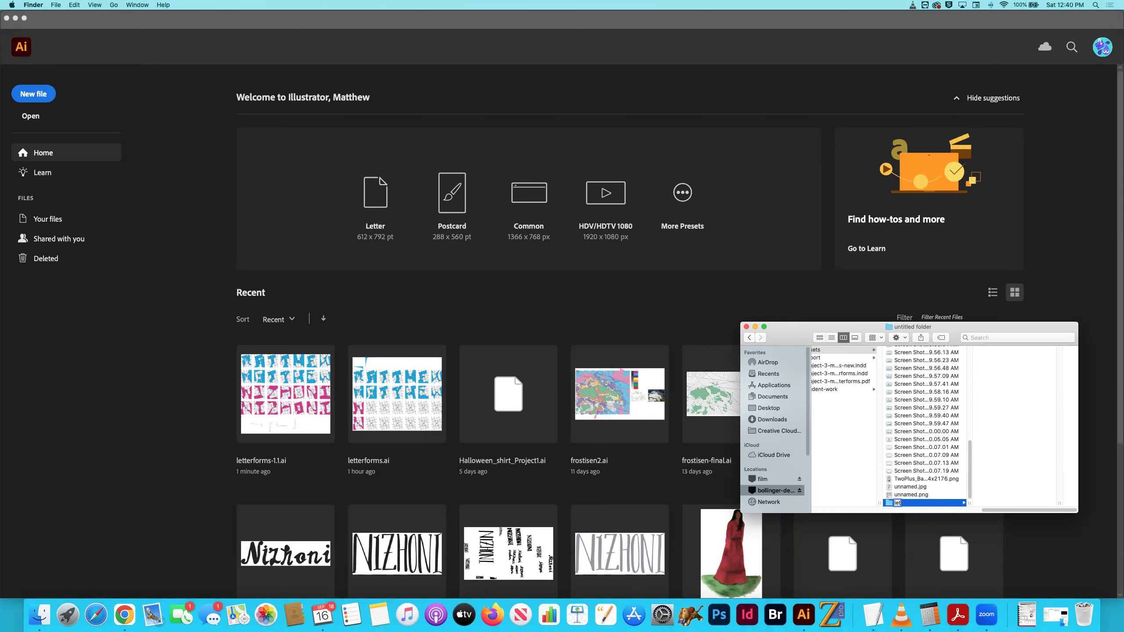
{"action": "key", "text": "Return"}
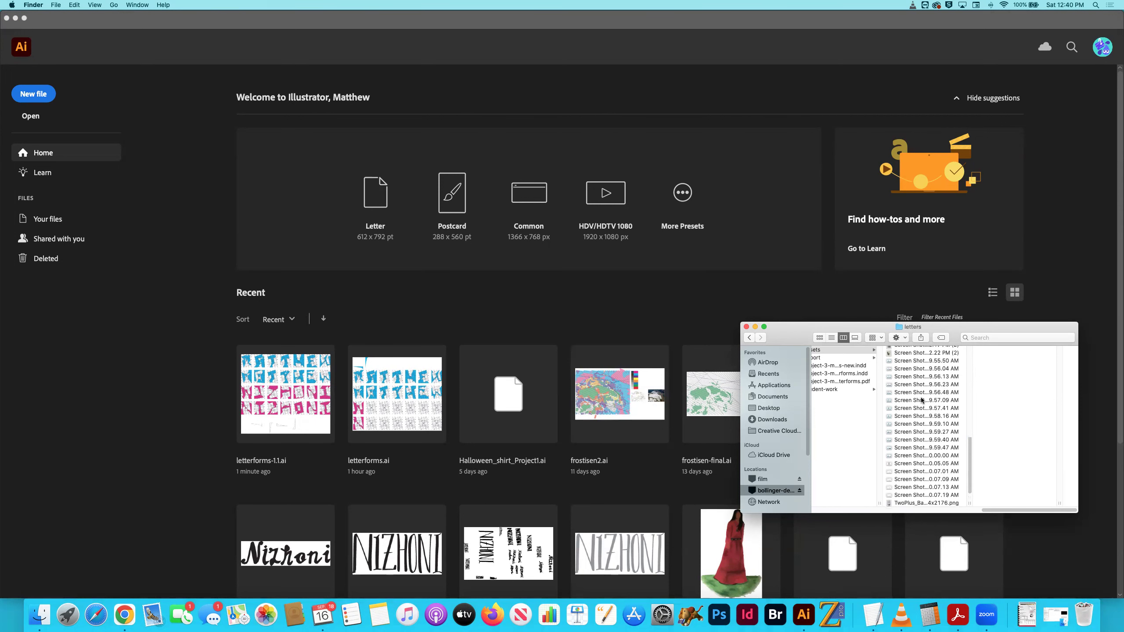
Rename letterforms-1.1.ai inside the letters folder to 1-a.ai
{"action": "scroll", "coordinate": [920, 381], "scroll_direction": "up", "scroll_amount": 5}
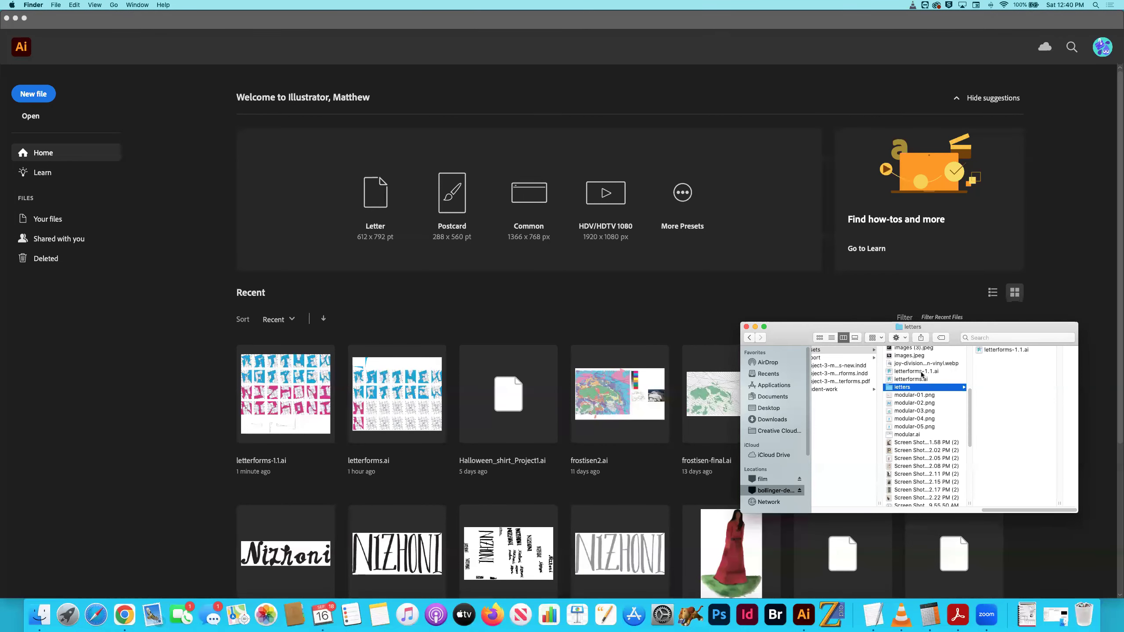
{"action": "scroll", "coordinate": [922, 374], "scroll_direction": "down", "scroll_amount": 1}
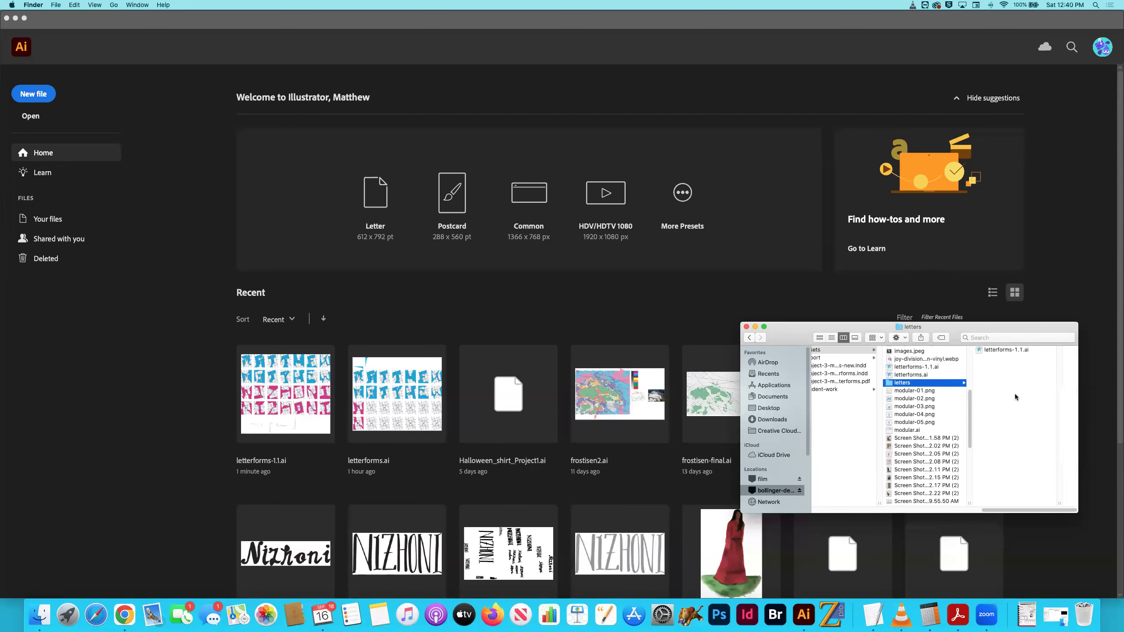
{"action": "left_click", "coordinate": [1002, 349]}
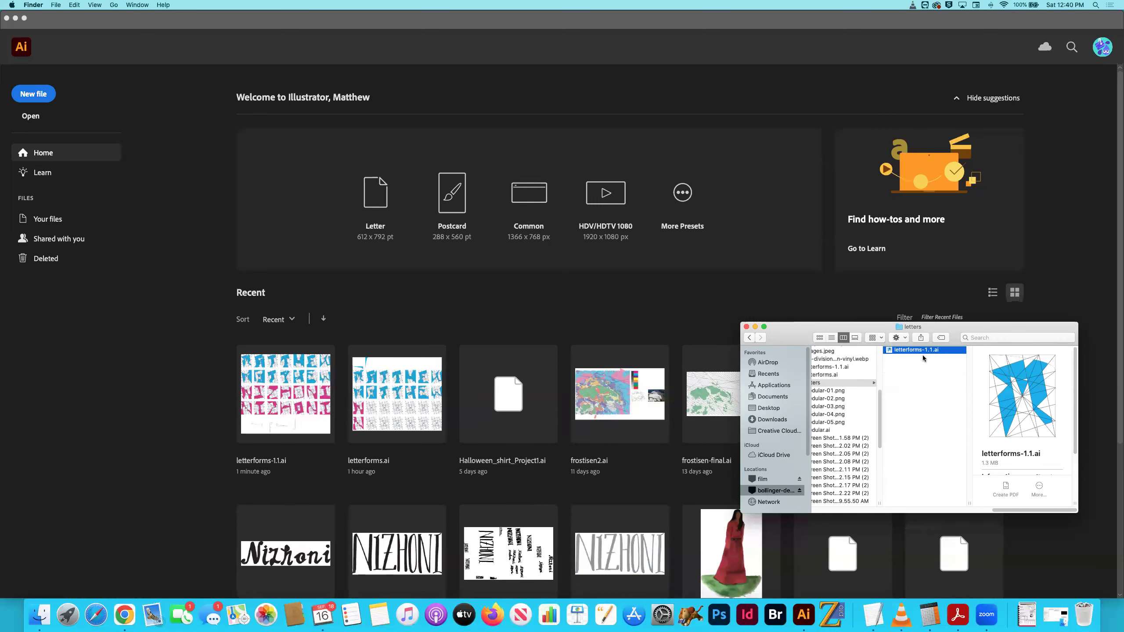
{"action": "key", "text": "Return"}
{"action": "type", "text": "1-a"}
Duplicate 1-a.ai, then duplicate both files to get four copies
{"action": "right_click", "coordinate": [895, 357]}
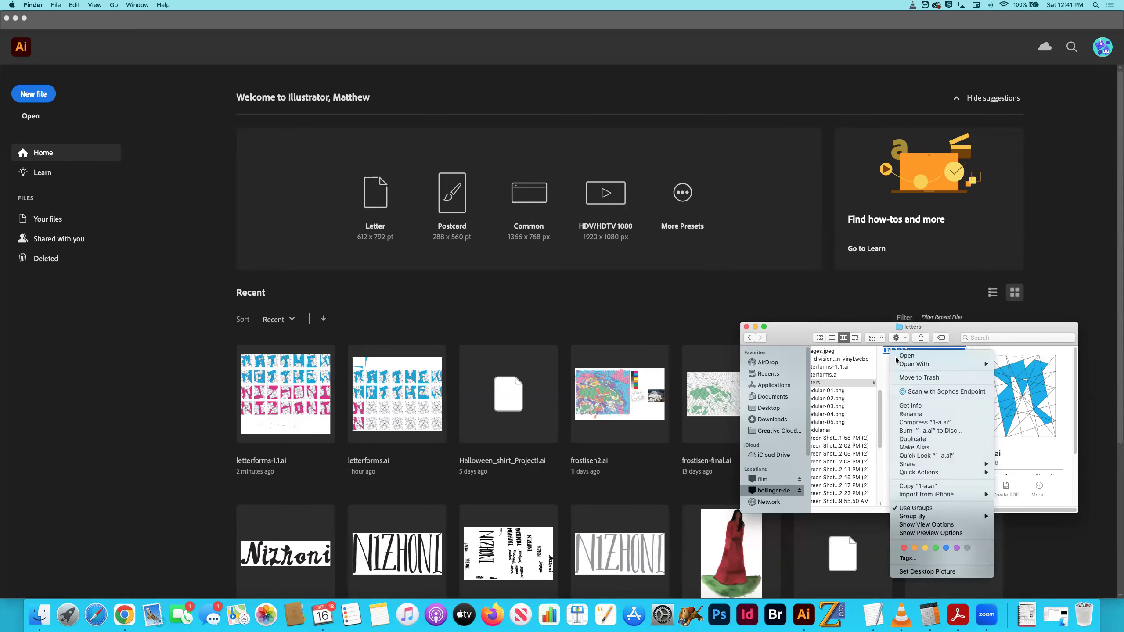
{"action": "left_click", "coordinate": [911, 438]}
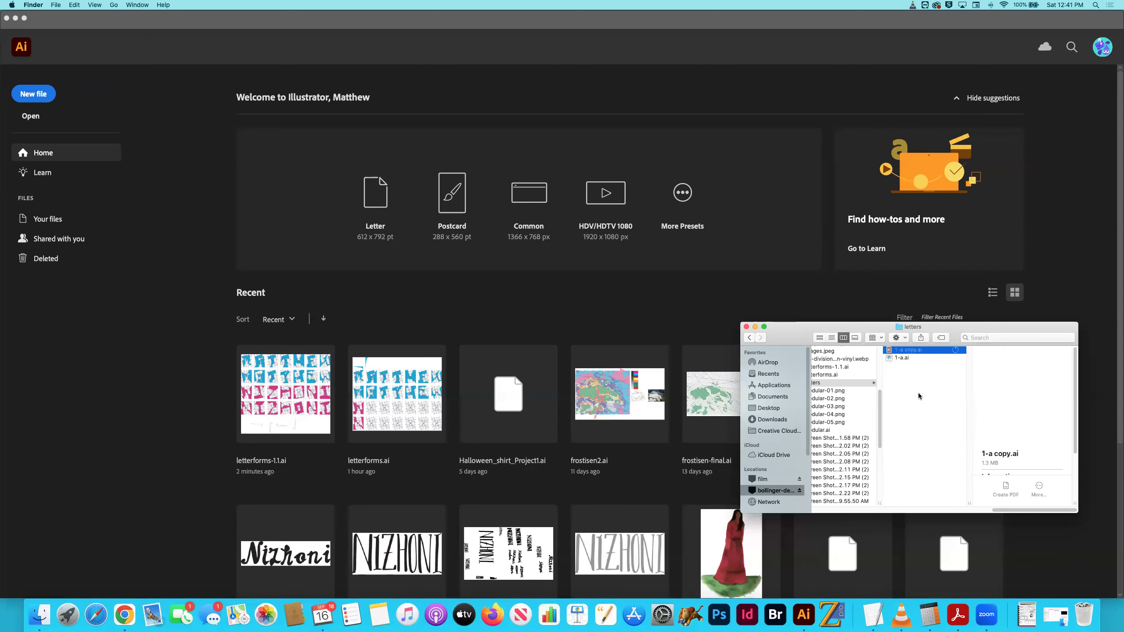
{"action": "left_click", "coordinate": [912, 358]}
{"action": "left_click", "coordinate": [902, 350], "text": "shift"}
{"action": "right_click", "coordinate": [890, 349]}
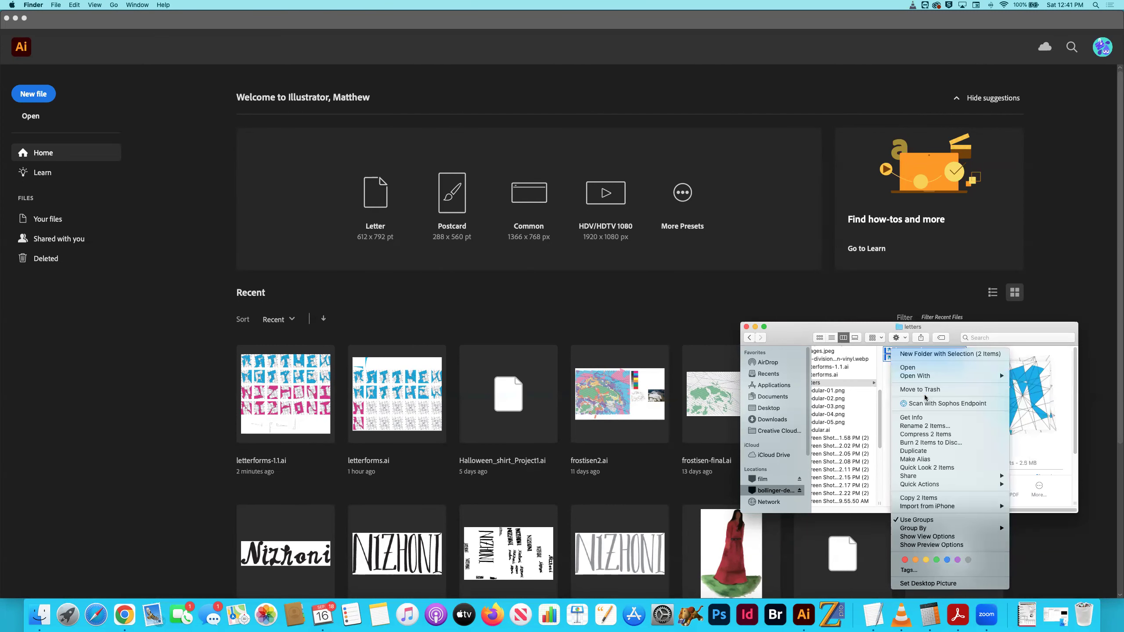
{"action": "left_click", "coordinate": [924, 451]}
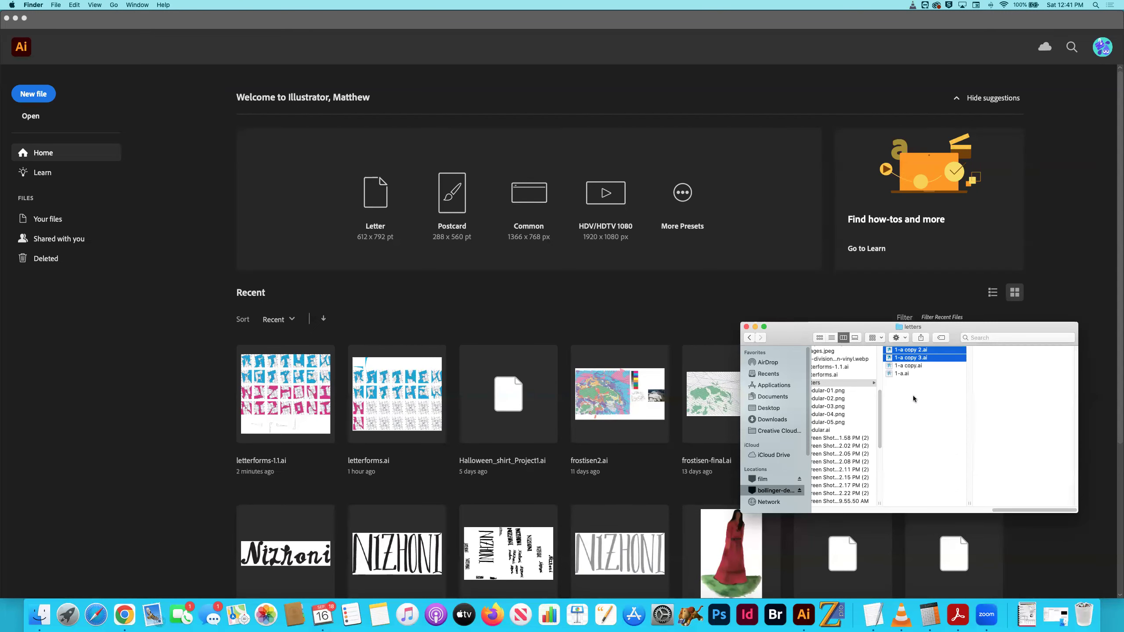
Duplicate all four files, then all eight files, to multiply the 1-a copies
{"action": "left_click", "coordinate": [913, 399]}
{"action": "left_click", "coordinate": [903, 373]}
{"action": "left_click", "coordinate": [905, 350], "text": "shift"}
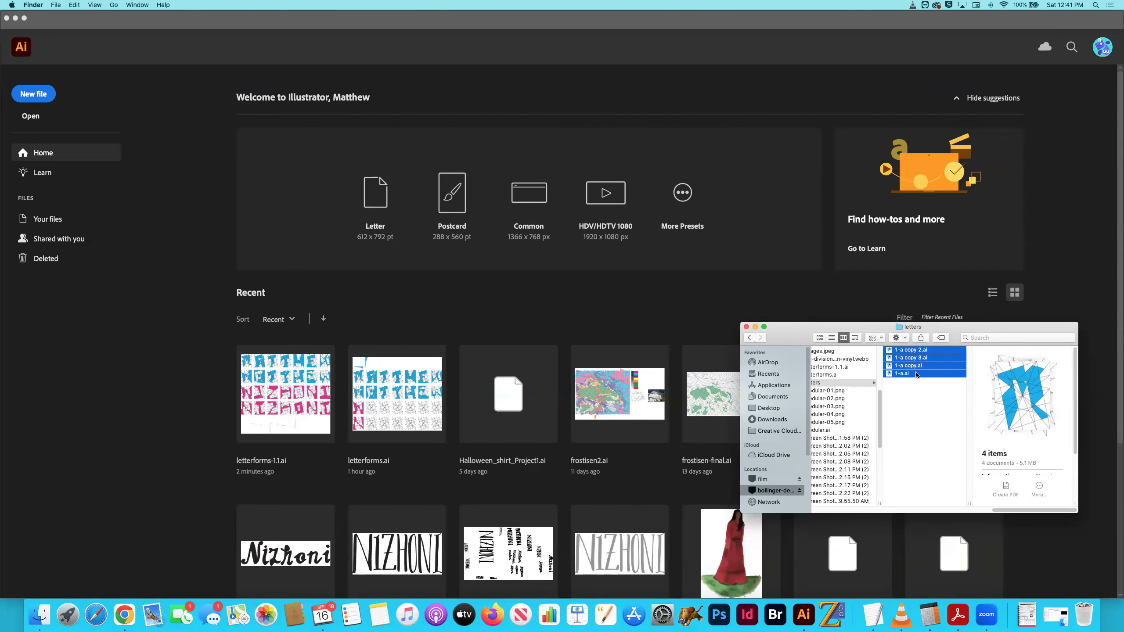
{"action": "right_click", "coordinate": [890, 349]}
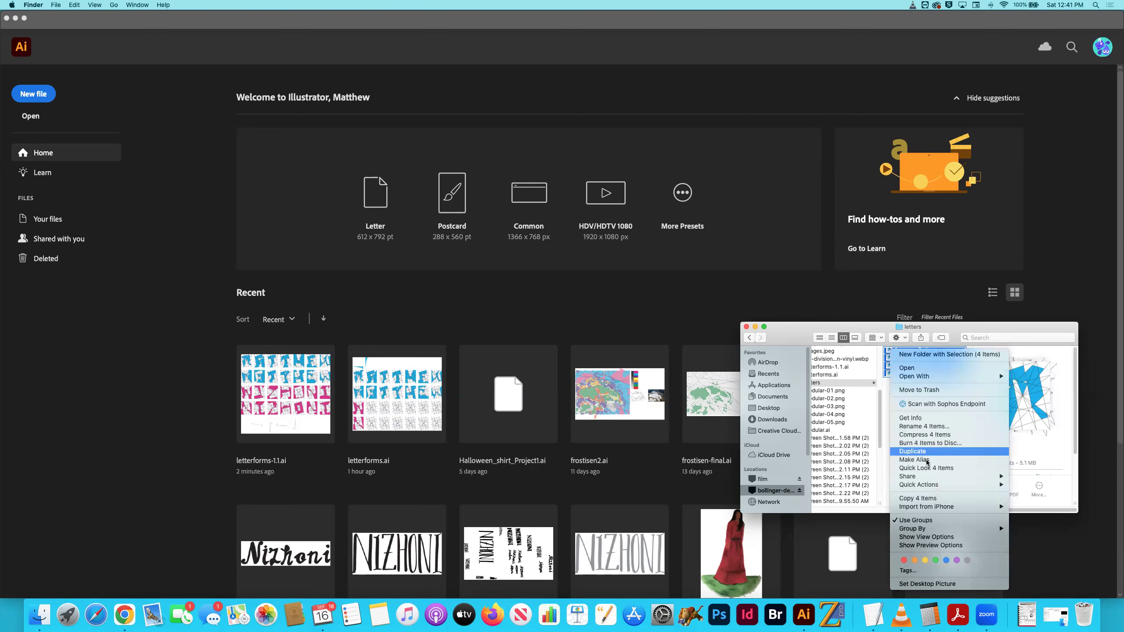
{"action": "left_click", "coordinate": [925, 454]}
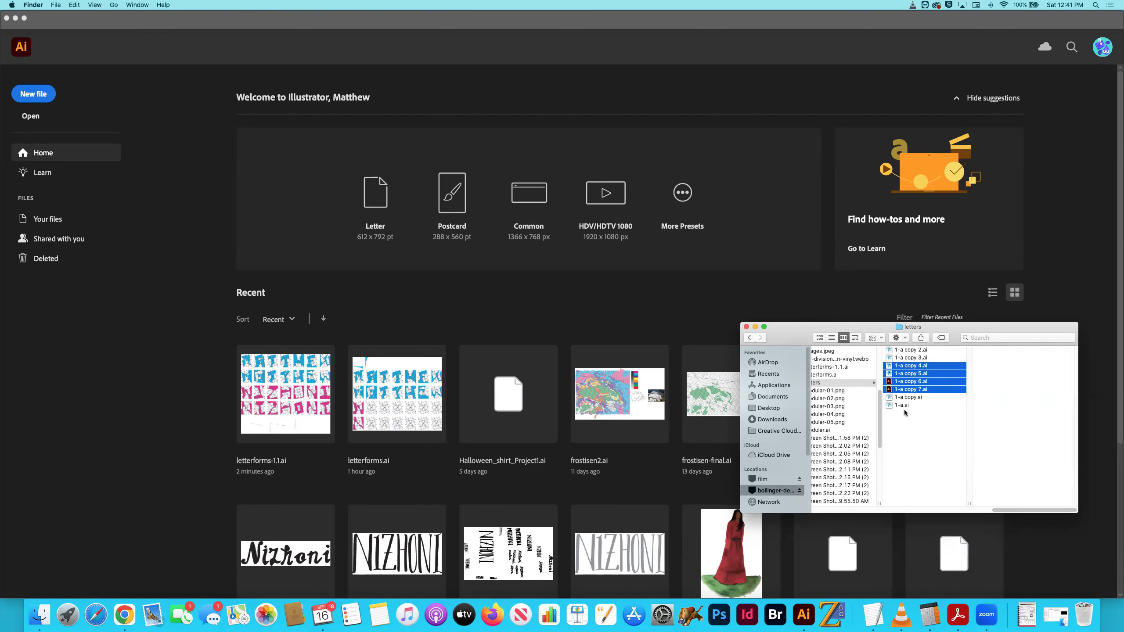
{"action": "left_click", "coordinate": [904, 407]}
{"action": "left_click", "coordinate": [890, 350], "text": "shift"}
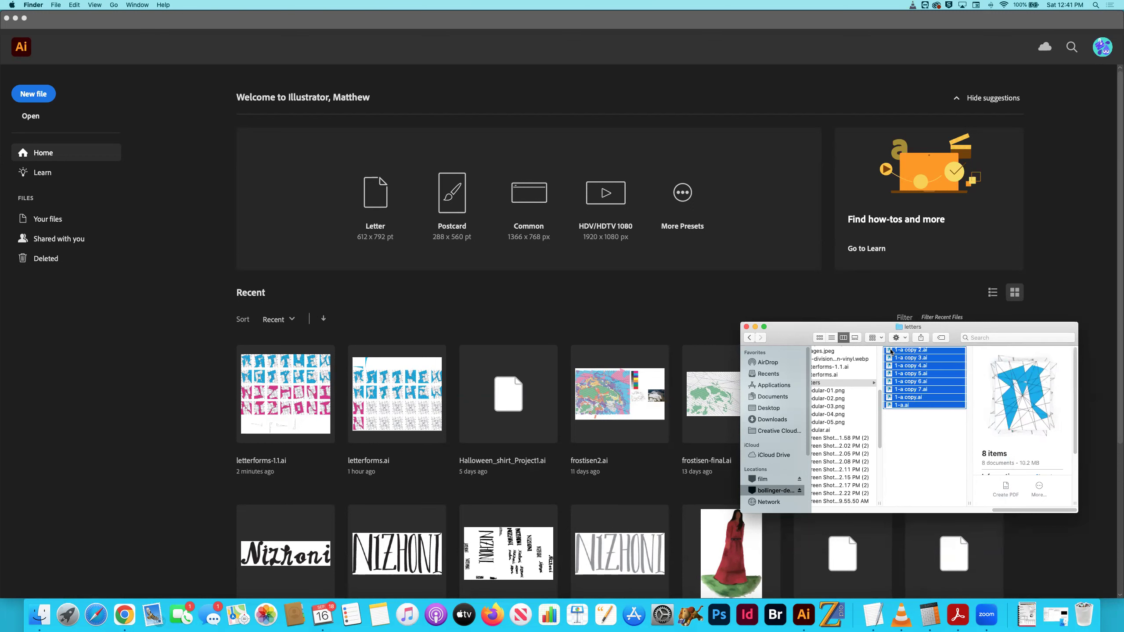
{"action": "right_click", "coordinate": [890, 351]}
{"action": "left_click", "coordinate": [937, 470]}
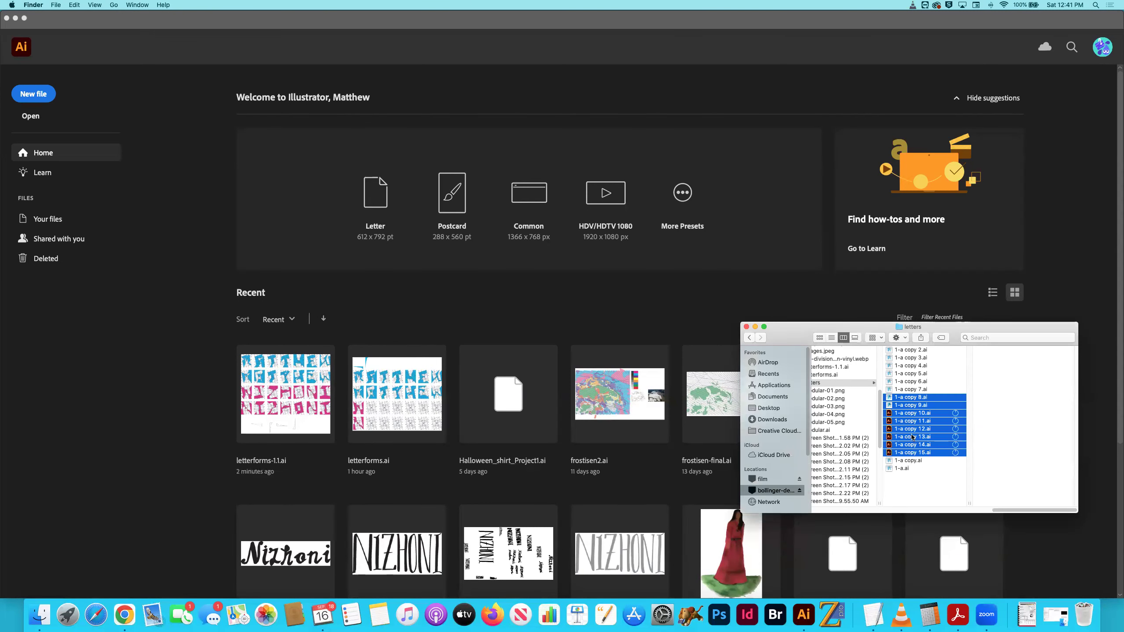
Make aliases of the 11 files from 1-a copy 7 to 1-a.ai, then trash them
{"action": "left_click", "coordinate": [897, 468]}
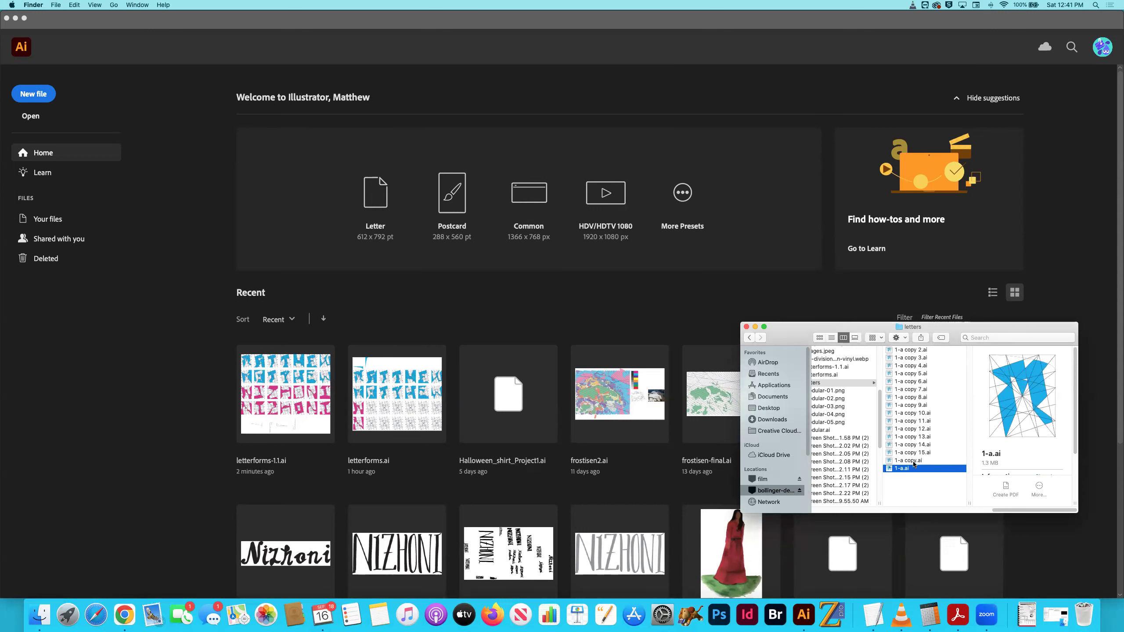
{"action": "key", "text": "Up"}
{"action": "key", "text": "Up"}
{"action": "key", "text": "Up"}
{"action": "key", "text": "Up"}
{"action": "key", "text": "Up"}
{"action": "key", "text": "Up"}
{"action": "key", "text": "Up"}
{"action": "key", "text": "Up"}
{"action": "key", "text": "Up"}
{"action": "key", "text": "Up"}
{"action": "key", "text": "Up"}
{"action": "key", "text": "Up"}
{"action": "key", "text": "Up"}
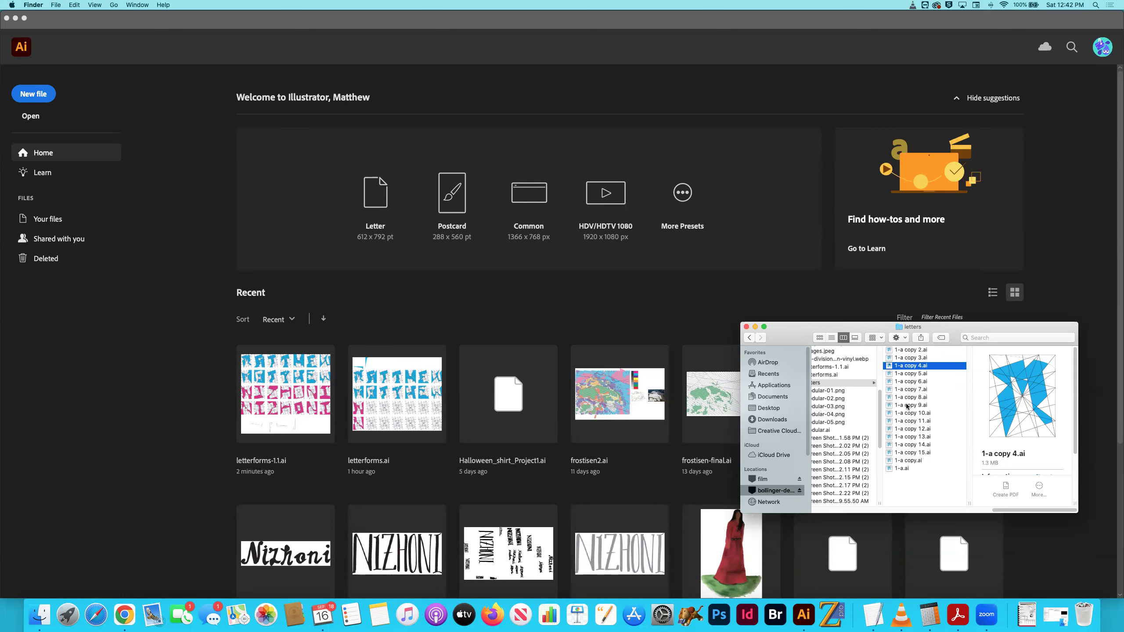
{"action": "left_click", "coordinate": [905, 389]}
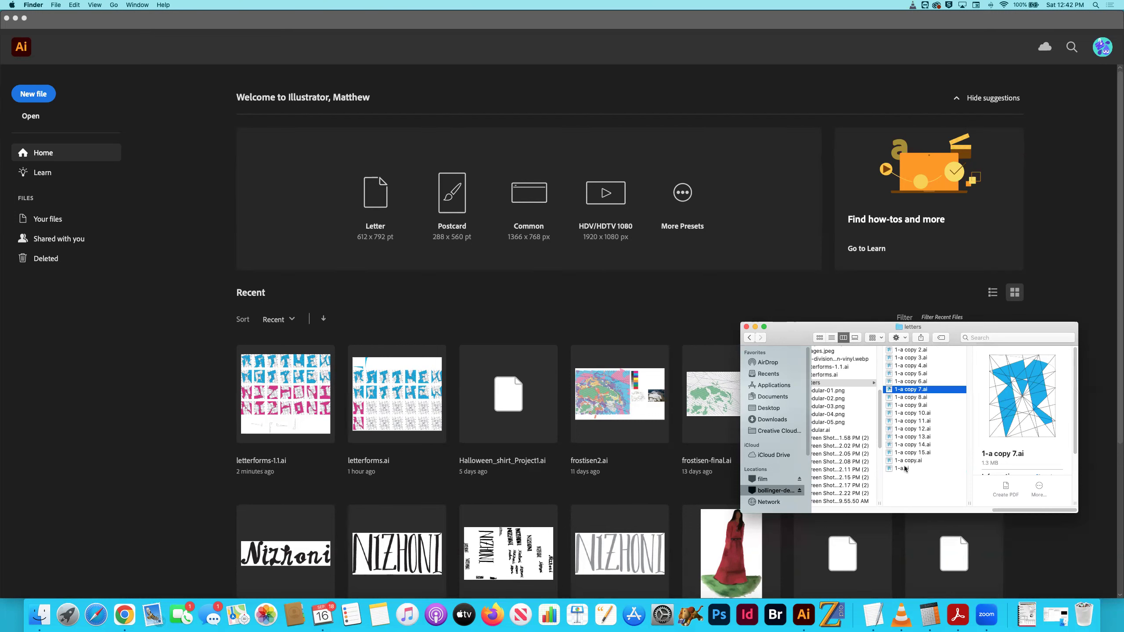
{"action": "left_click", "coordinate": [902, 468], "text": "shift"}
{"action": "right_click", "coordinate": [905, 469]}
{"action": "left_click", "coordinate": [947, 465]}
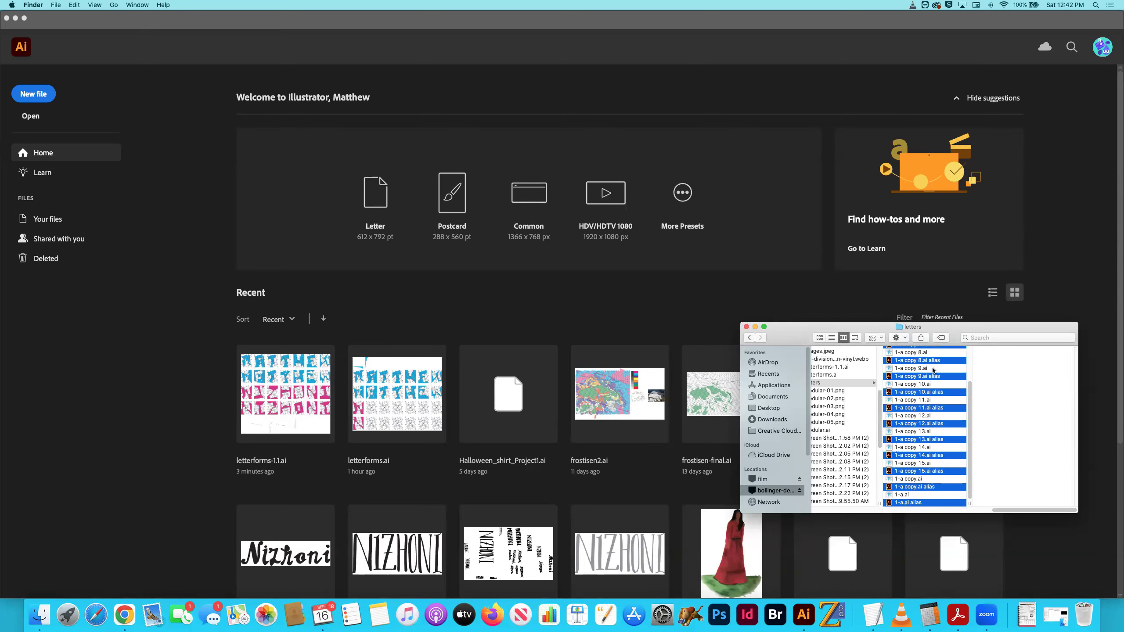
{"action": "right_click", "coordinate": [887, 360]}
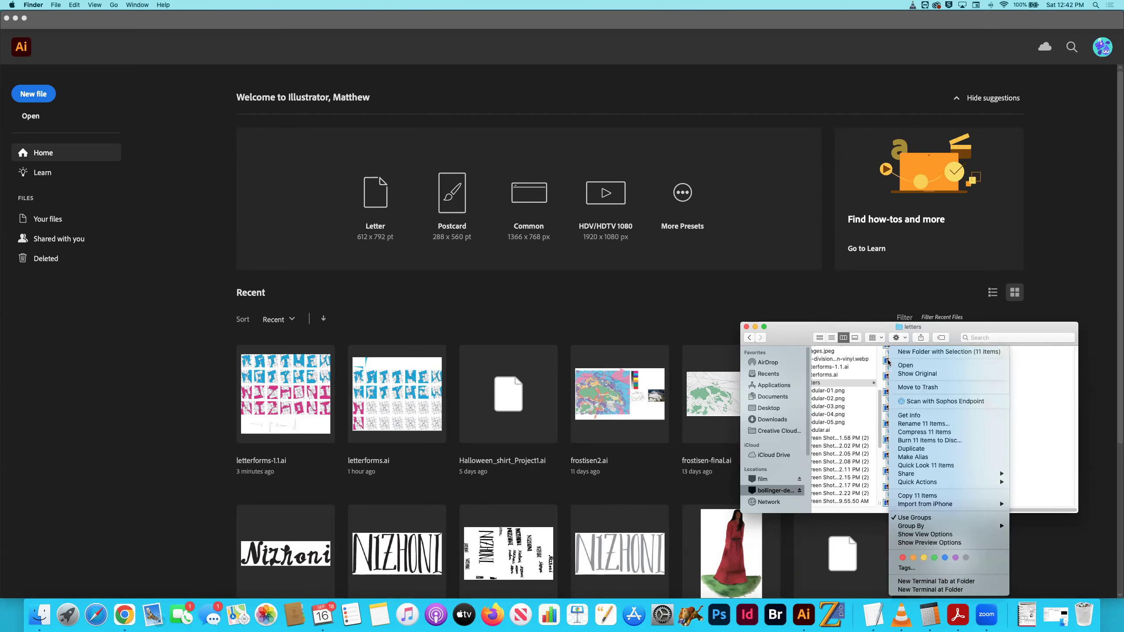
{"action": "left_click", "coordinate": [918, 387]}
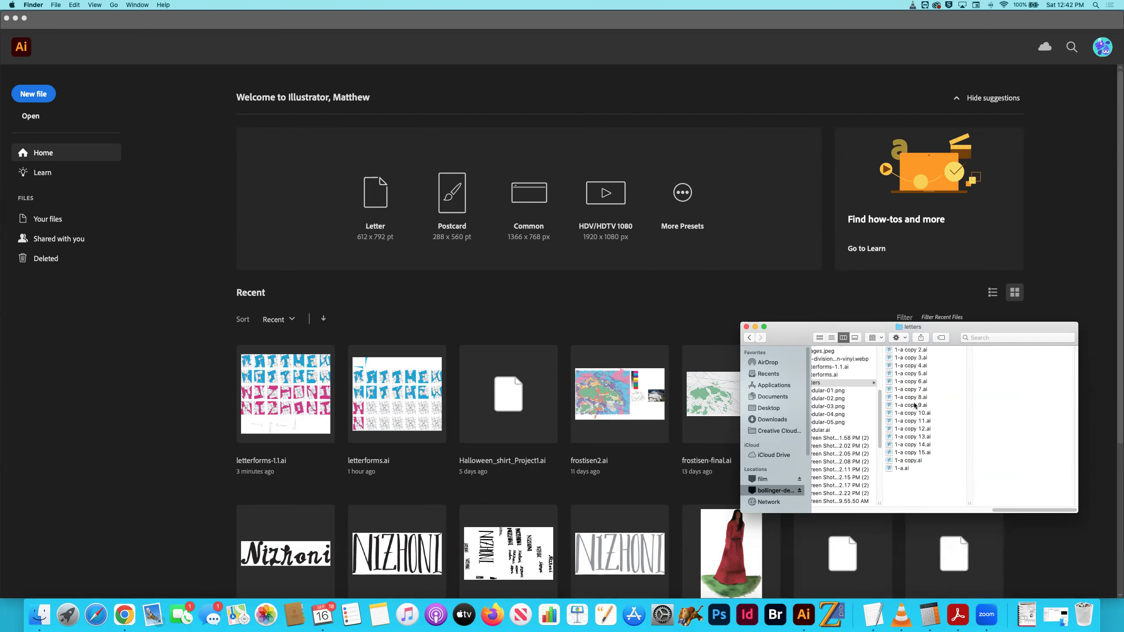
{"action": "left_click", "coordinate": [907, 389]}
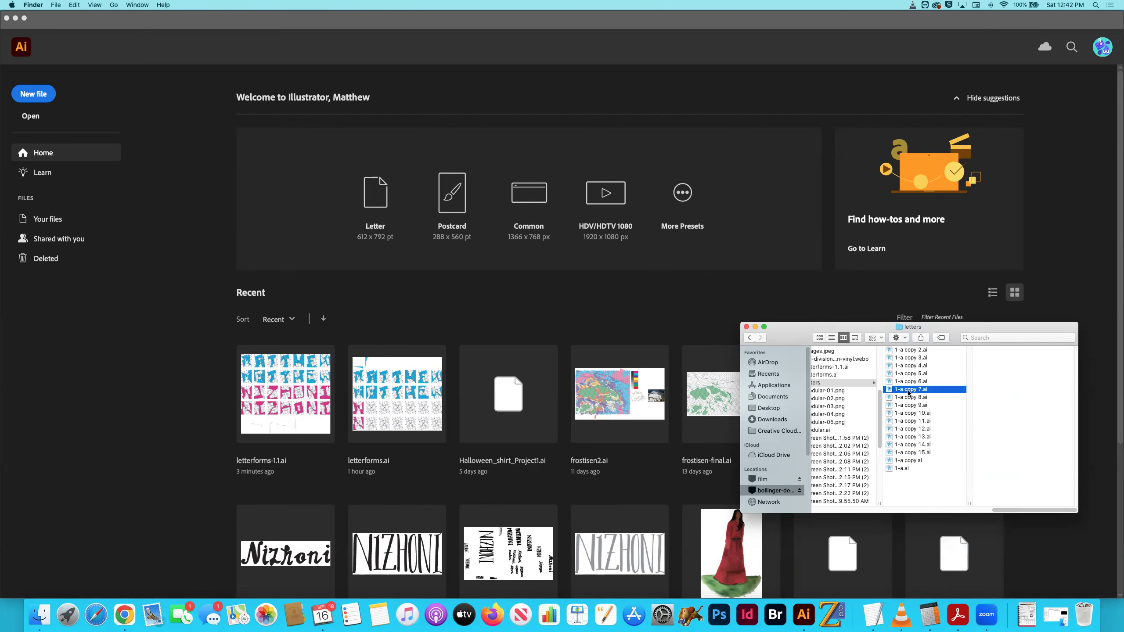
{"action": "left_click", "coordinate": [905, 352]}
{"action": "left_click", "coordinate": [904, 470]}
Rename 1-a copy, copy 15 and copy 14 to 1-b.ai, 1-c.ai and 1-d.ai
{"action": "left_click", "coordinate": [908, 461]}
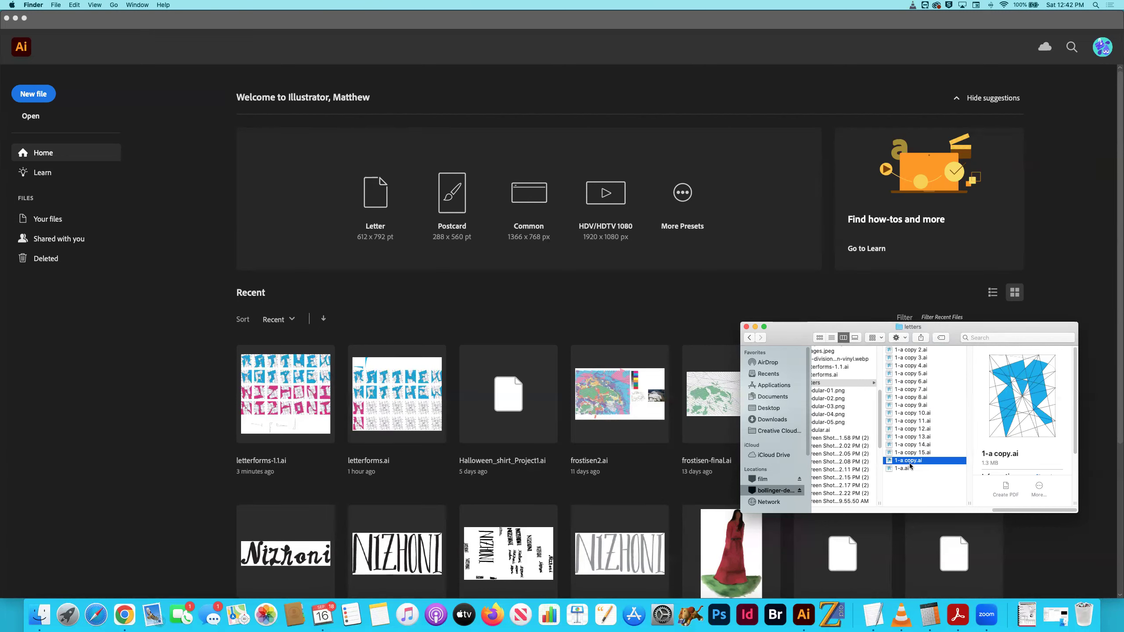
{"action": "key", "text": "Return"}
{"action": "key", "text": "Right"}
{"action": "key", "text": "BackSpace"}
{"action": "key", "text": "BackSpace"}
{"action": "key", "text": "BackSpace"}
{"action": "key", "text": "BackSpace"}
{"action": "key", "text": "BackSpace"}
{"action": "key", "text": "BackSpace"}
{"action": "type", "text": "b"}
{"action": "key", "text": "Return"}
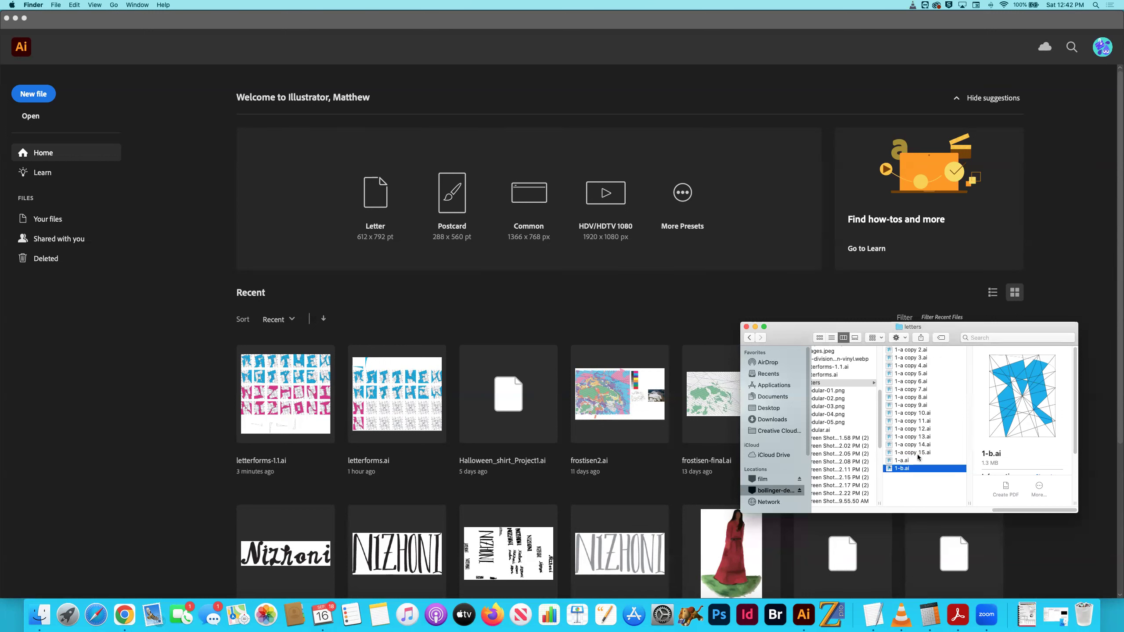
{"action": "left_click", "coordinate": [912, 453]}
{"action": "key", "text": "Return"}
{"action": "type", "text": "1-c"}
{"action": "key", "text": "Return"}
{"action": "left_click", "coordinate": [911, 445]}
{"action": "key", "text": "Return"}
{"action": "type", "text": "1-d"}
{"action": "key", "text": "Return"}
Rename 1-a copies 13, 12 and 11 to 1-e.ai, 1-f.ai and 1-g.ai
{"action": "left_click", "coordinate": [910, 437]}
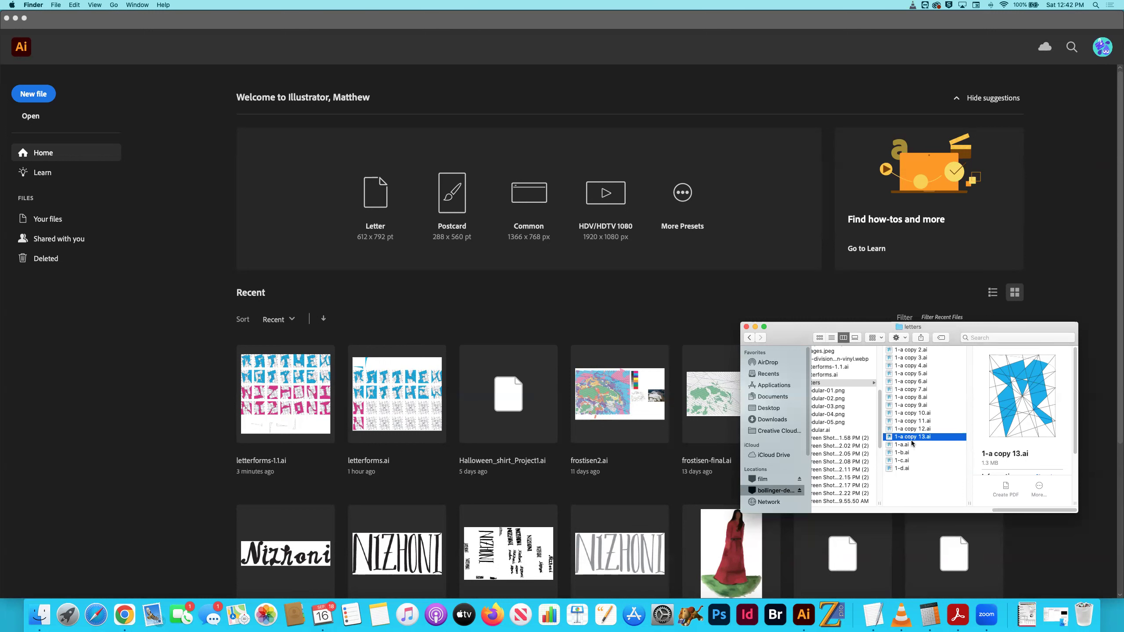
{"action": "key", "text": "Return"}
{"action": "type", "text": "1-e"}
{"action": "key", "text": "Return"}
{"action": "left_click", "coordinate": [909, 429]}
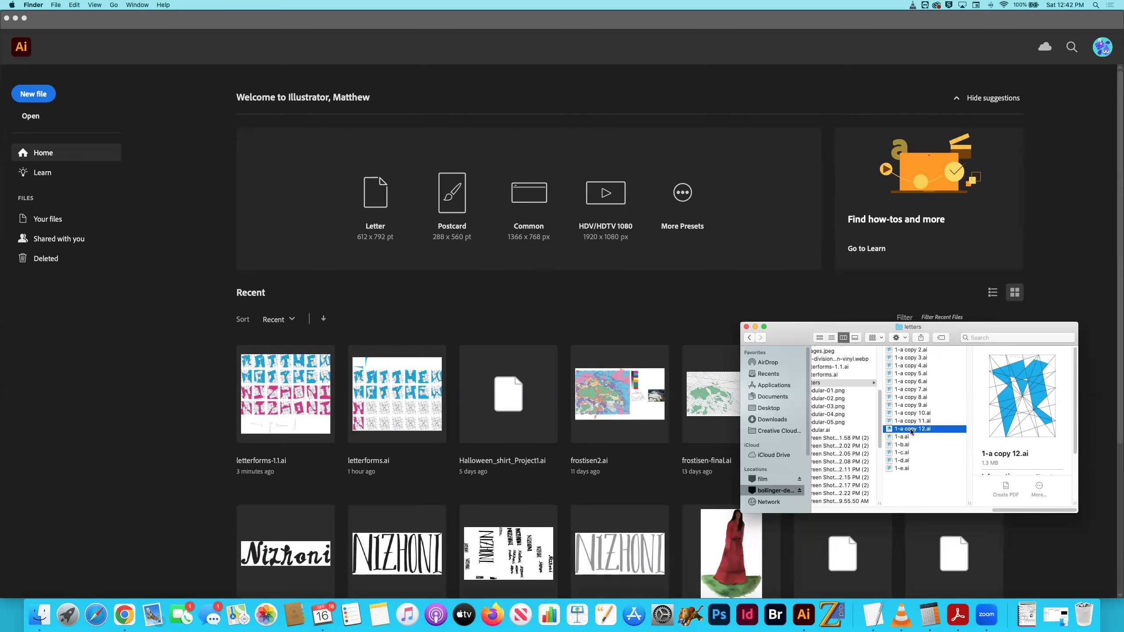
{"action": "key", "text": "Return"}
{"action": "type", "text": "1-f"}
{"action": "key", "text": "Return"}
{"action": "left_click", "coordinate": [907, 420]}
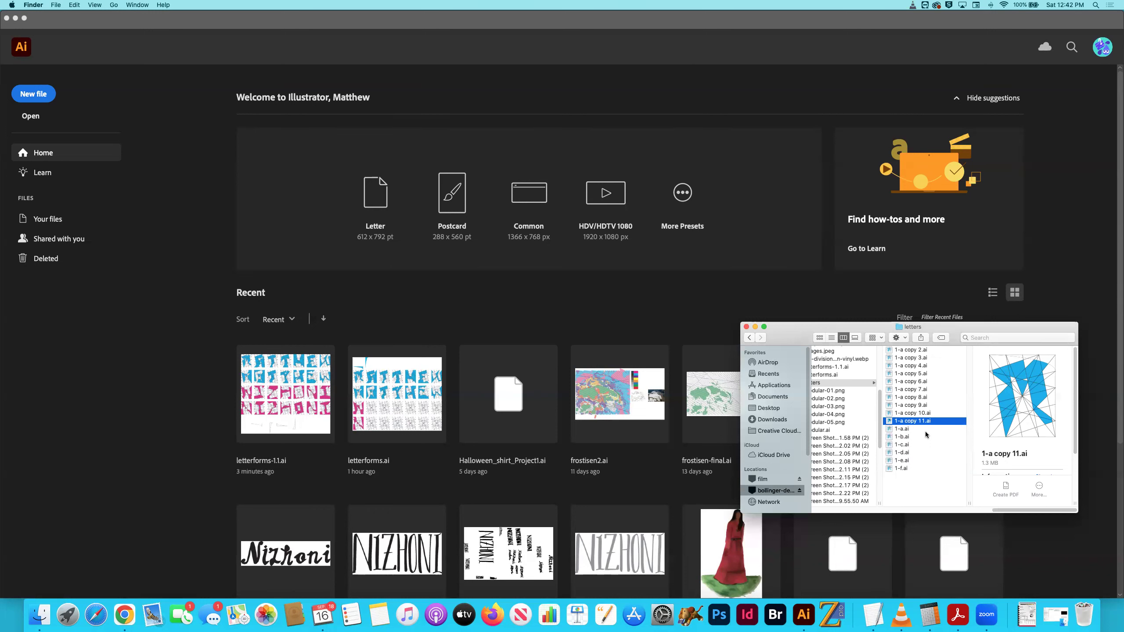
{"action": "key", "text": "Return"}
{"action": "type", "text": "1-g"}
{"action": "key", "text": "Return"}
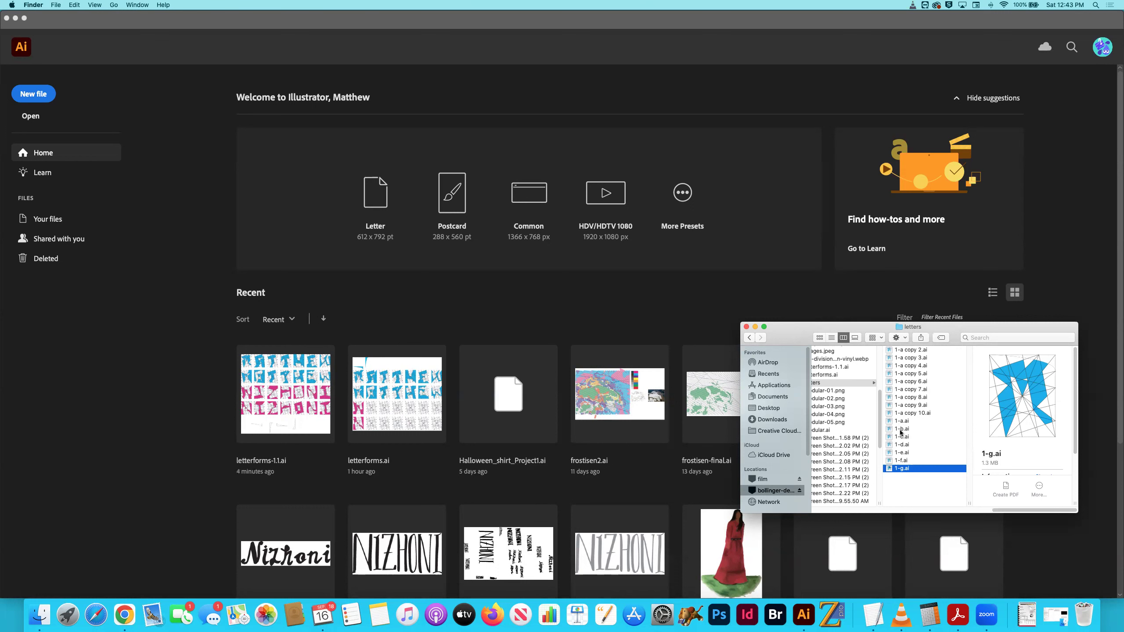
Renumber 1-b.ai to 2-a.ai and 1-c.ai to 3-a.ai, dismissing the name-taken alert
{"action": "left_click", "coordinate": [900, 429]}
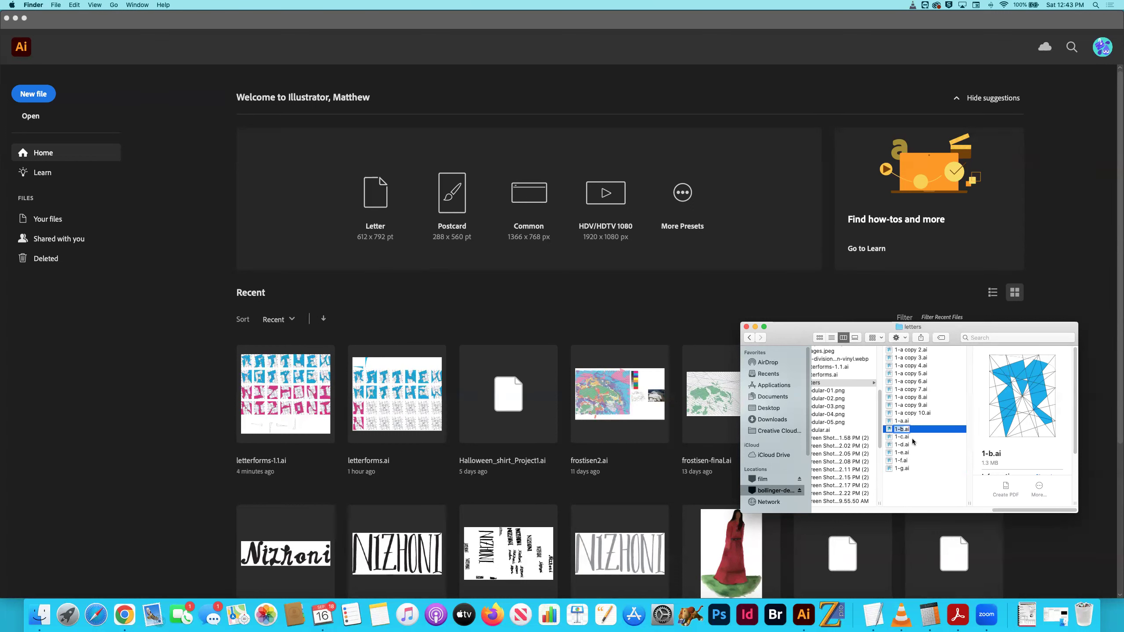
{"action": "type", "text": "2-a"}
{"action": "key", "text": "Return"}
{"action": "left_click", "coordinate": [901, 431]}
{"action": "key", "text": "Return"}
{"action": "type", "text": "2-a"}
{"action": "key", "text": "Return"}
{"action": "left_click", "coordinate": [619, 197]}
{"action": "type", "text": "3-a"}
{"action": "key", "text": "Return"}
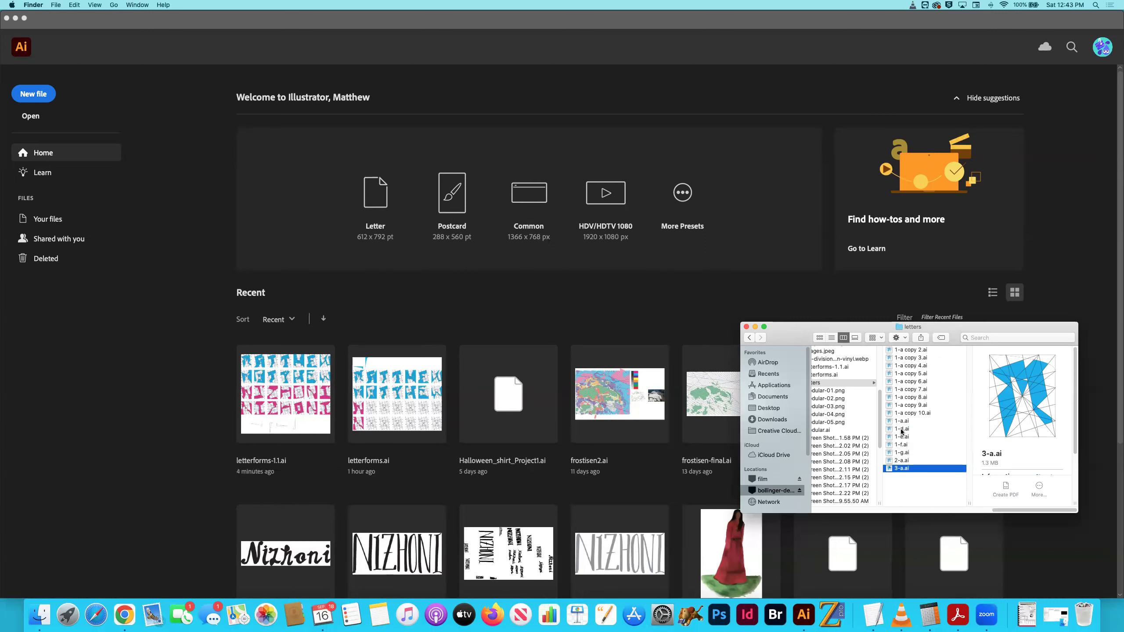
Renumber 1-d, 1-e and 1-f to 4-a.ai, 5-a.ai and 6-a.ai
{"action": "left_click", "coordinate": [903, 429]}
{"action": "key", "text": "Return"}
{"action": "type", "text": "4-a"}
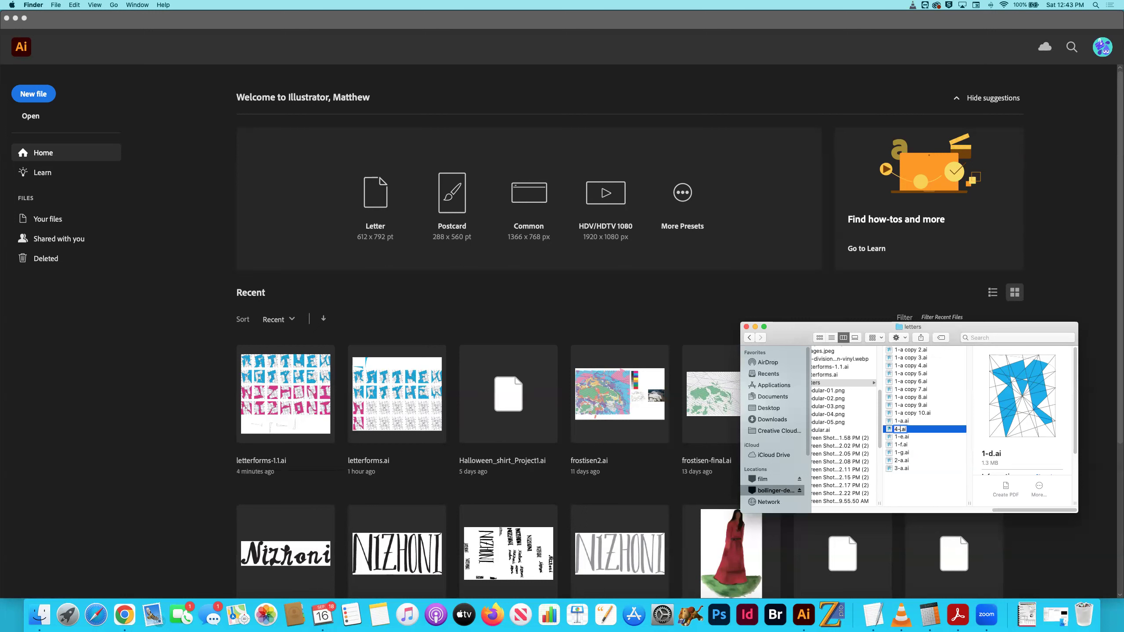
{"action": "key", "text": "Return"}
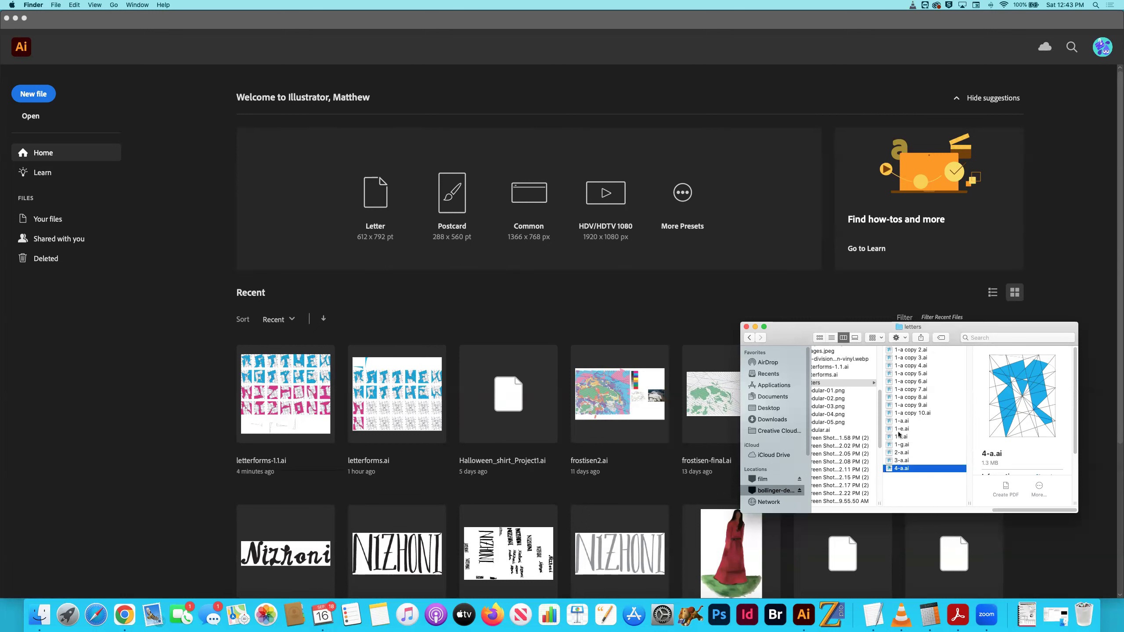
{"action": "left_click", "coordinate": [900, 430]}
{"action": "key", "text": "Return"}
{"action": "type", "text": "5-a"}
{"action": "key", "text": "Return"}
{"action": "left_click", "coordinate": [900, 429]}
{"action": "key", "text": "Return"}
{"action": "type", "text": "6-a"}
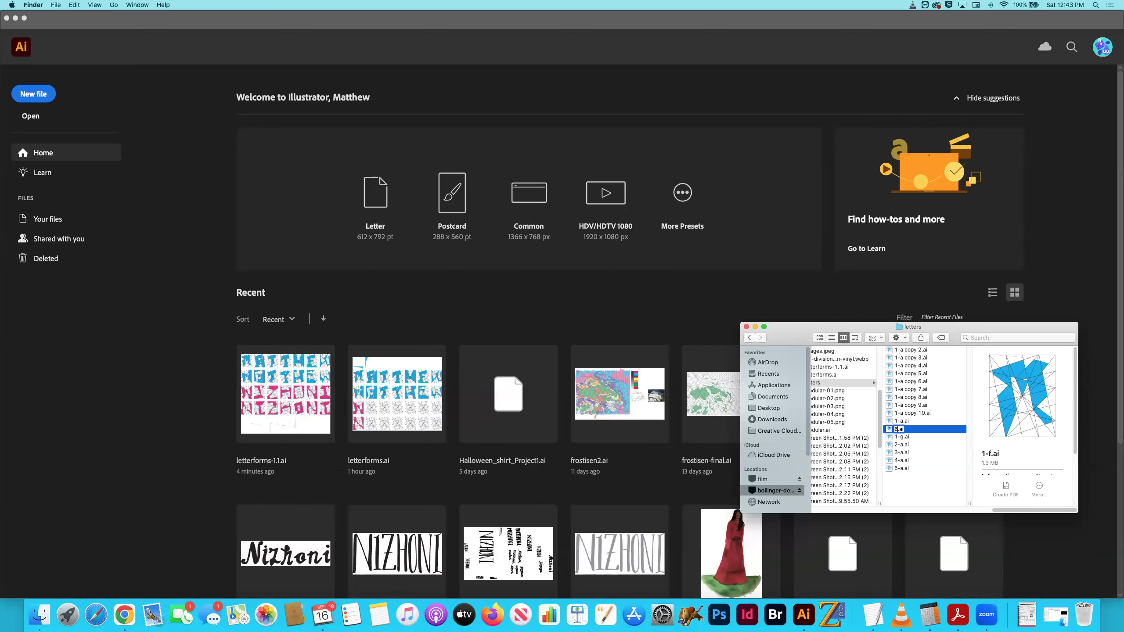
{"action": "key", "text": "Return"}
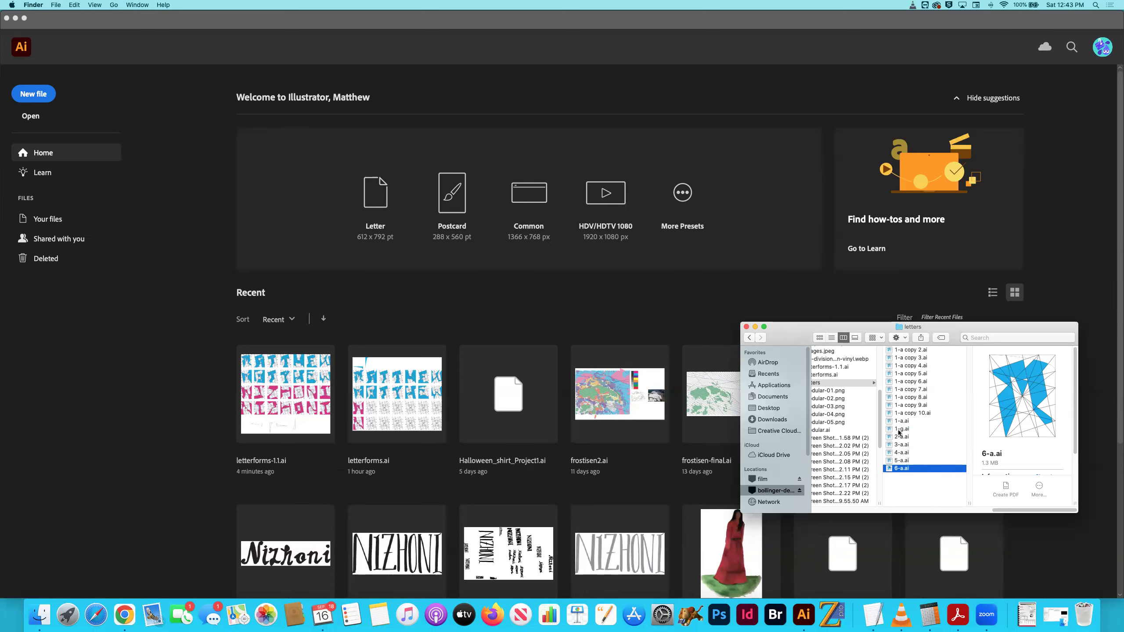
Rename 1-g.ai to 7-a.ai and copies 10, 9, 8 to 8.ai, 9-a.ai, 10-a.ai
{"action": "left_click", "coordinate": [899, 432]}
{"action": "key", "text": "Return"}
{"action": "type", "text": "7"}
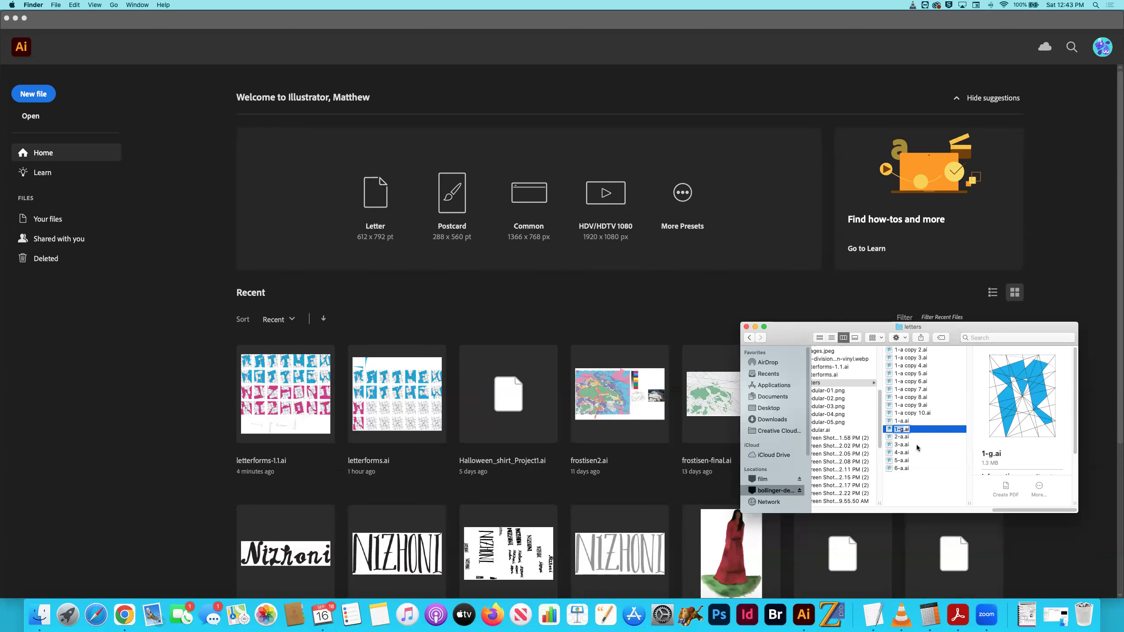
{"action": "type", "text": "-a"}
{"action": "key", "text": "Return"}
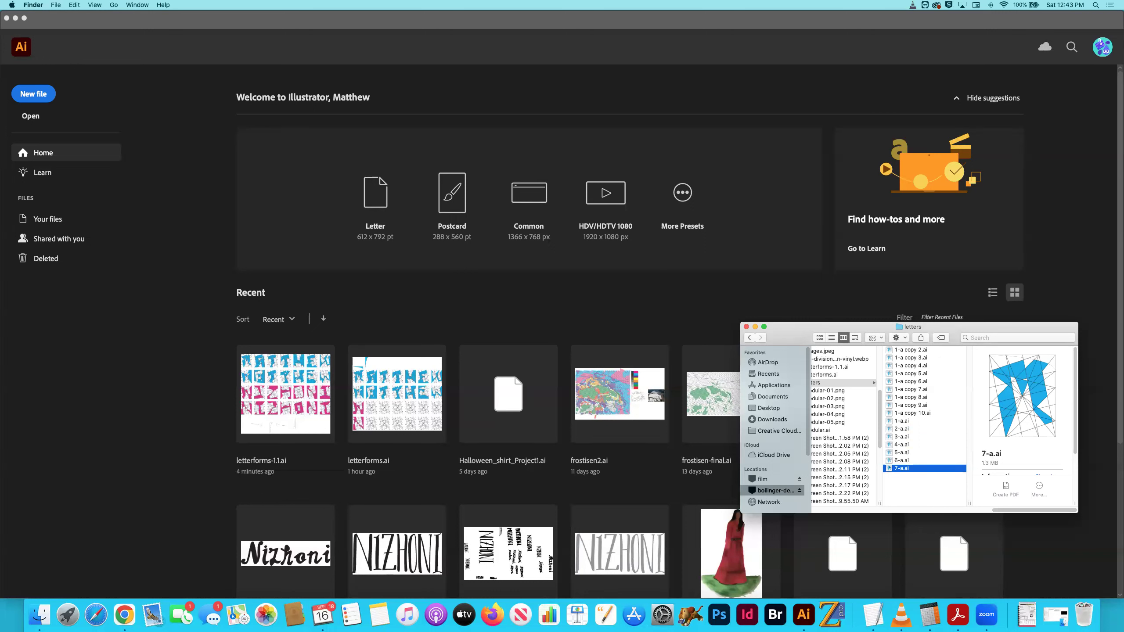
{"action": "left_click", "coordinate": [901, 414]}
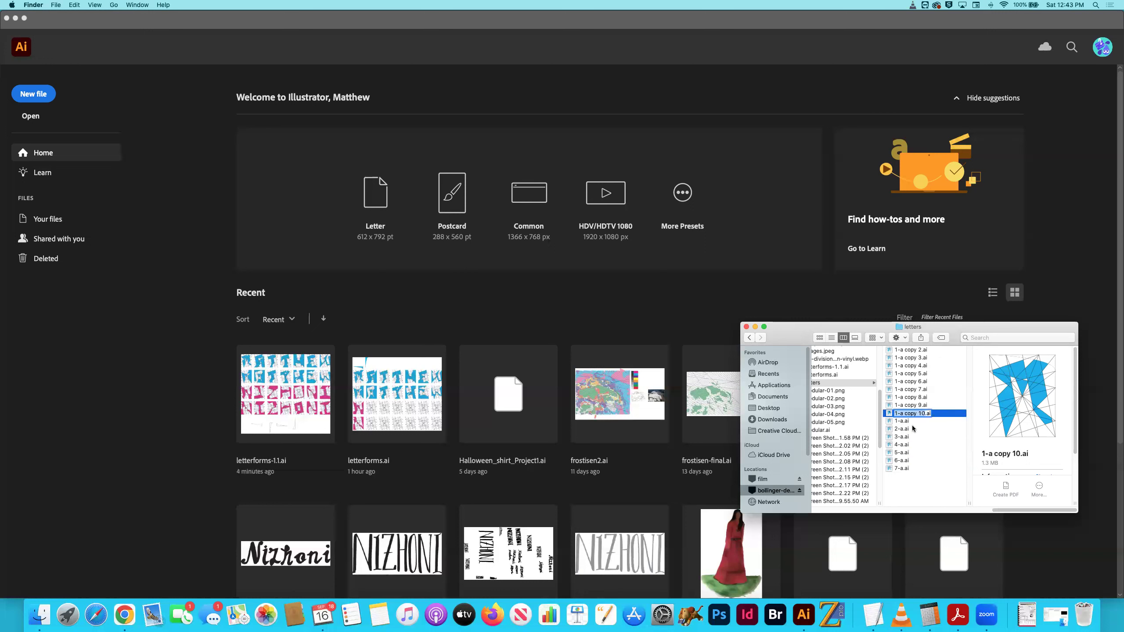
{"action": "type", "text": "8"}
{"action": "key", "text": "Return"}
{"action": "left_click", "coordinate": [906, 406]}
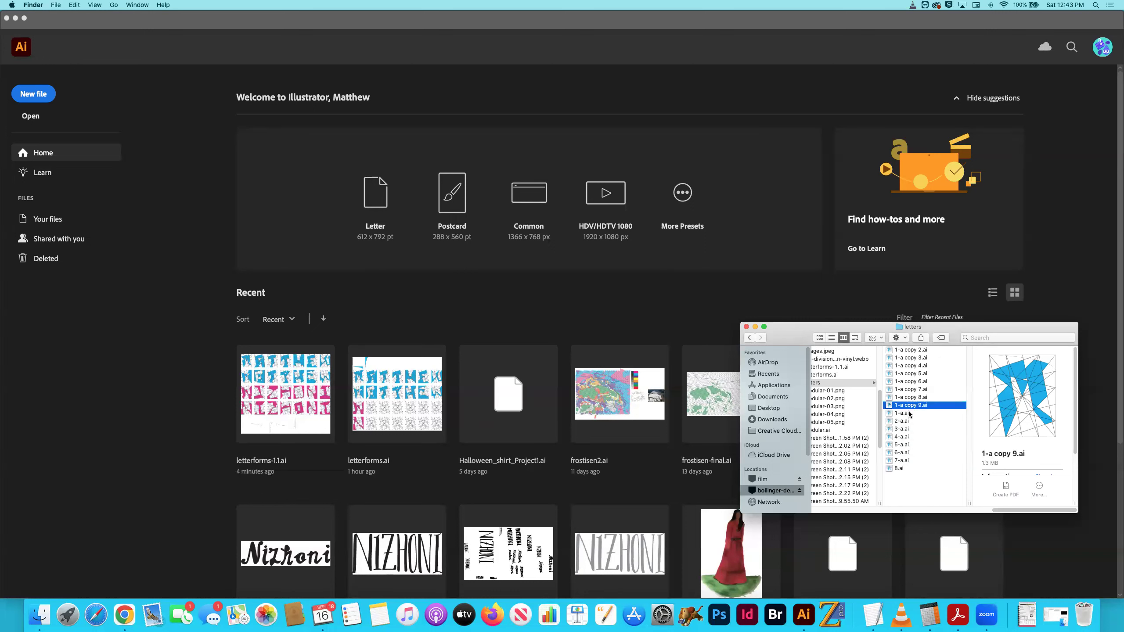
{"action": "type", "text": "9-a"}
{"action": "key", "text": "Return"}
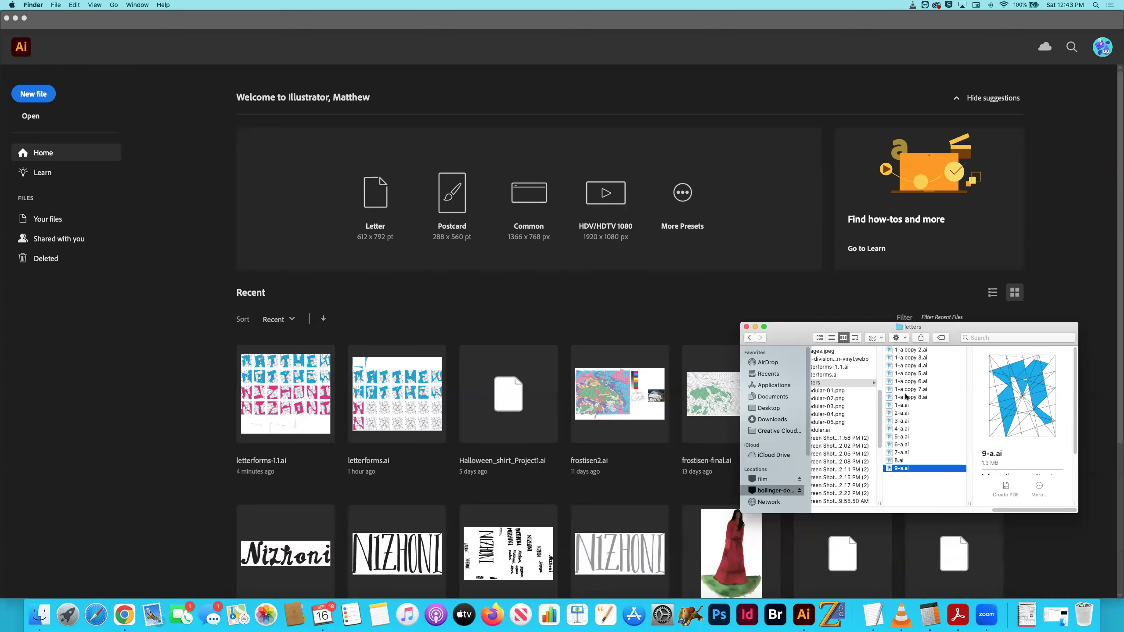
{"action": "left_click", "coordinate": [909, 397]}
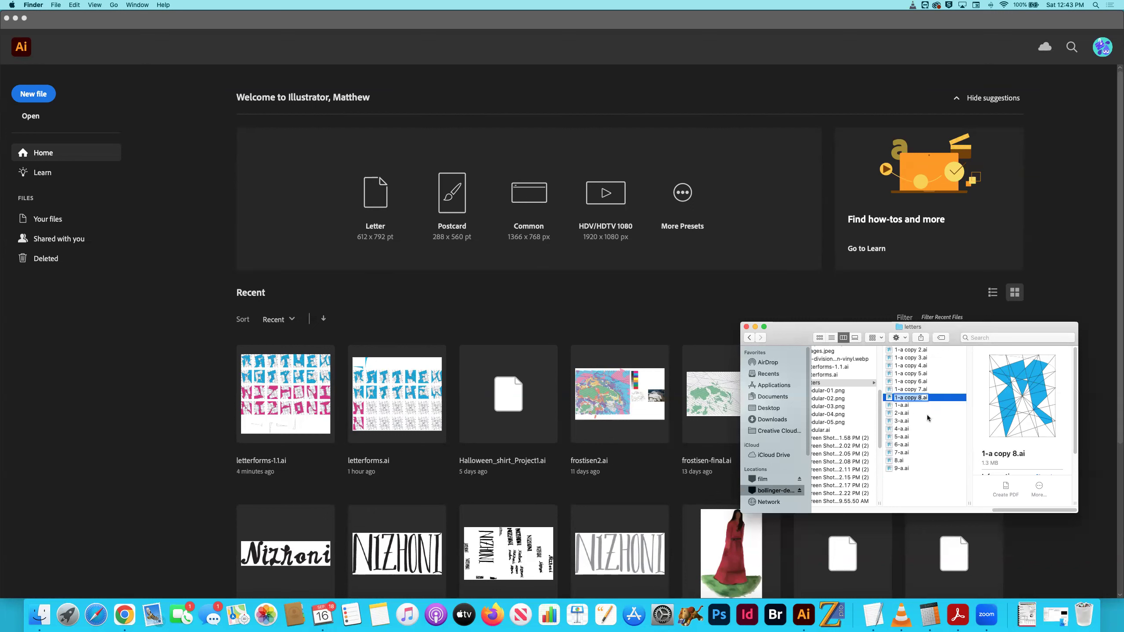
{"action": "type", "text": "10-z"}
{"action": "key", "text": "Return"}
Rename 1-a copies 7, 6, 5 and 4 to 11-a.ai through 14-a.ai
{"action": "left_click", "coordinate": [906, 389]}
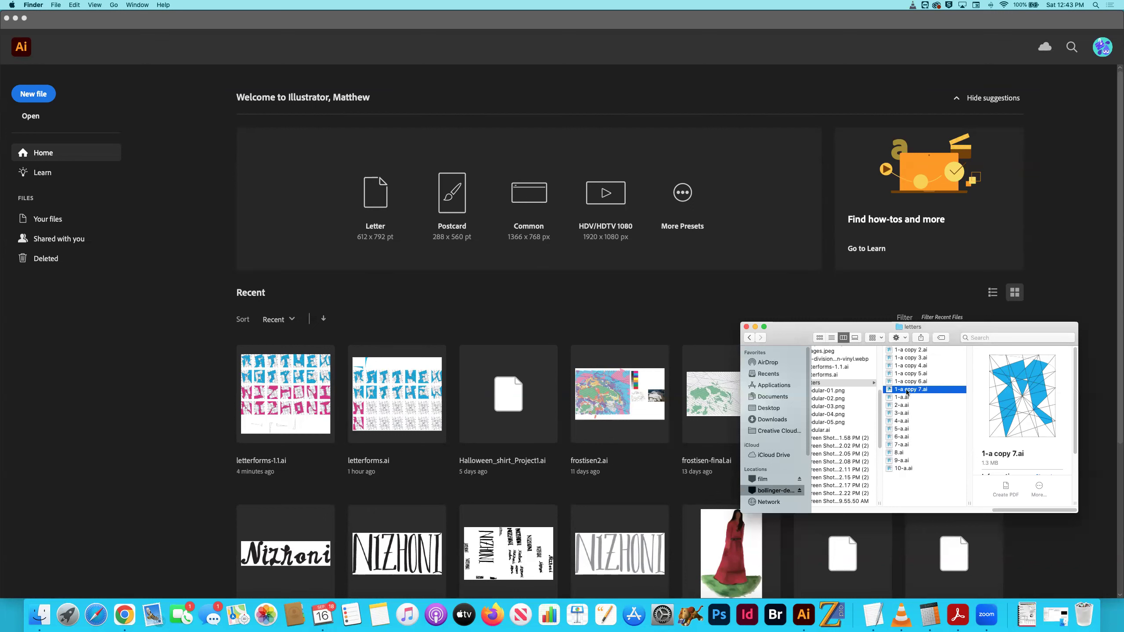
{"action": "key", "text": "Return"}
{"action": "type", "text": "11-a"}
{"action": "key", "text": "Return"}
{"action": "left_click", "coordinate": [904, 382]}
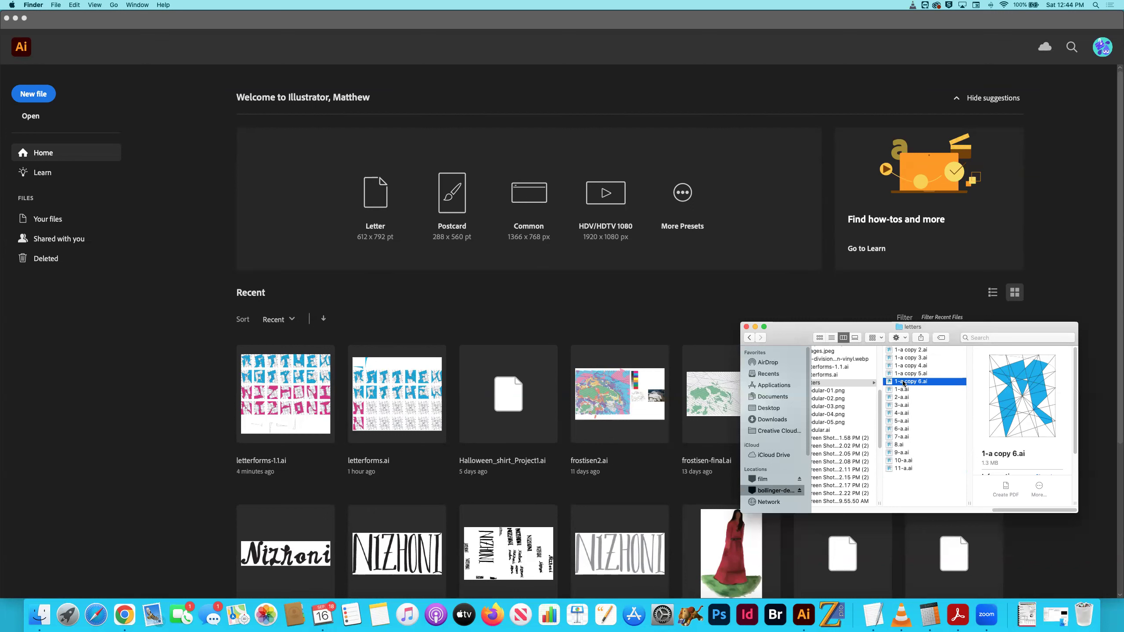
{"action": "key", "text": "Return"}
{"action": "type", "text": "12-a"}
{"action": "key", "text": "Return"}
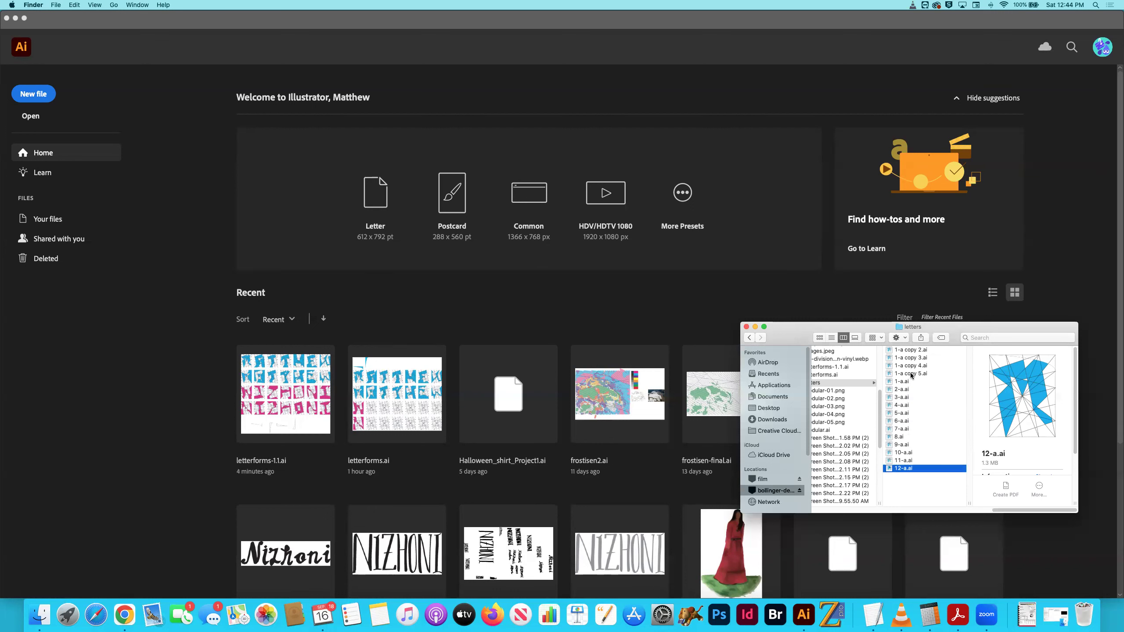
{"action": "left_click", "coordinate": [904, 375]}
{"action": "key", "text": "Return"}
{"action": "type", "text": "13-a"}
{"action": "key", "text": "Return"}
{"action": "left_click", "coordinate": [907, 367]}
{"action": "type", "text": "14-a"}
{"action": "key", "text": "Return"}
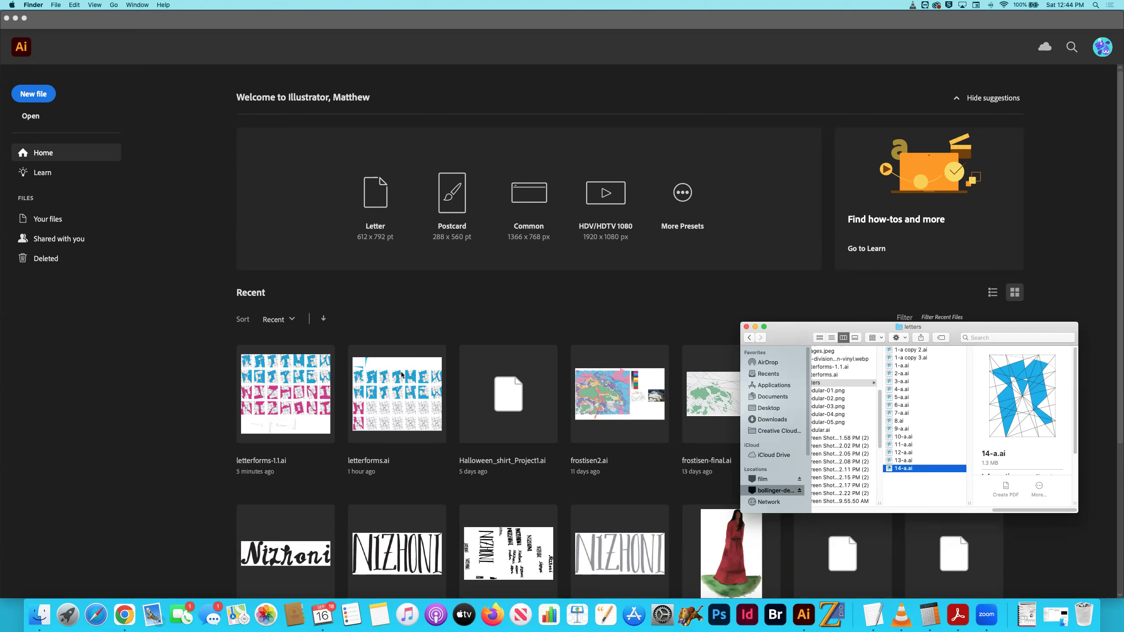
Rename 8.ai to 1-b.ai
{"action": "left_click", "coordinate": [912, 359]}
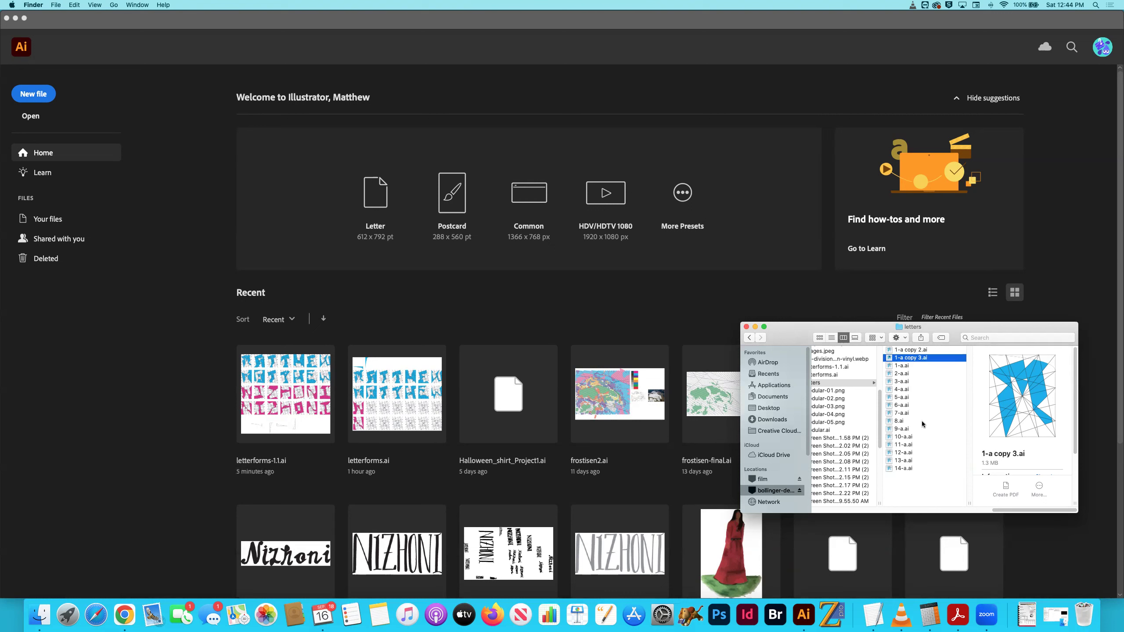
{"action": "left_click", "coordinate": [895, 422]}
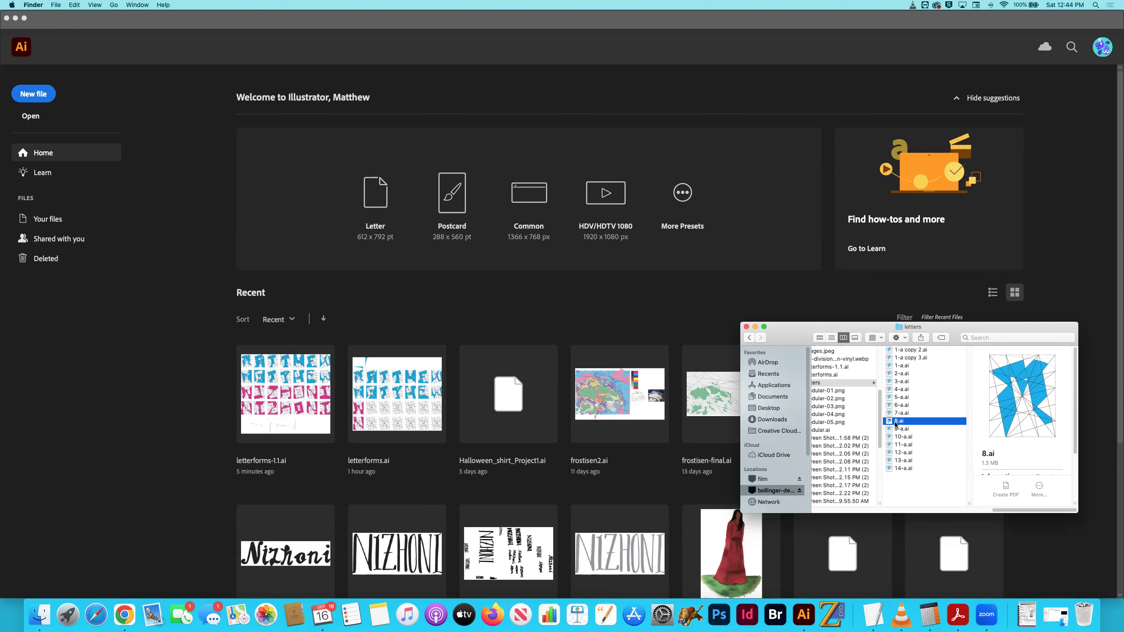
{"action": "key", "text": "Return"}
{"action": "type", "text": "1-b"}
{"action": "key", "text": "Return"}
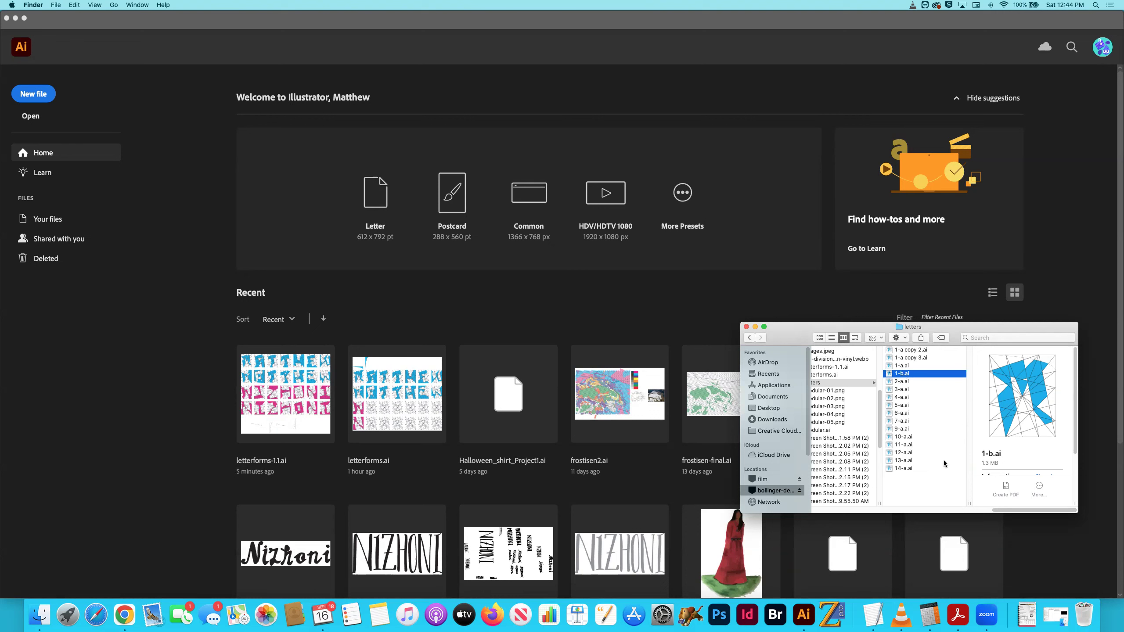
Rename 1-a copy 3.ai to 2-b.ai and 1-a copy 2.ai to 3-b.ai, then select 4-a through 7-a.ai
{"action": "left_click", "coordinate": [909, 358]}
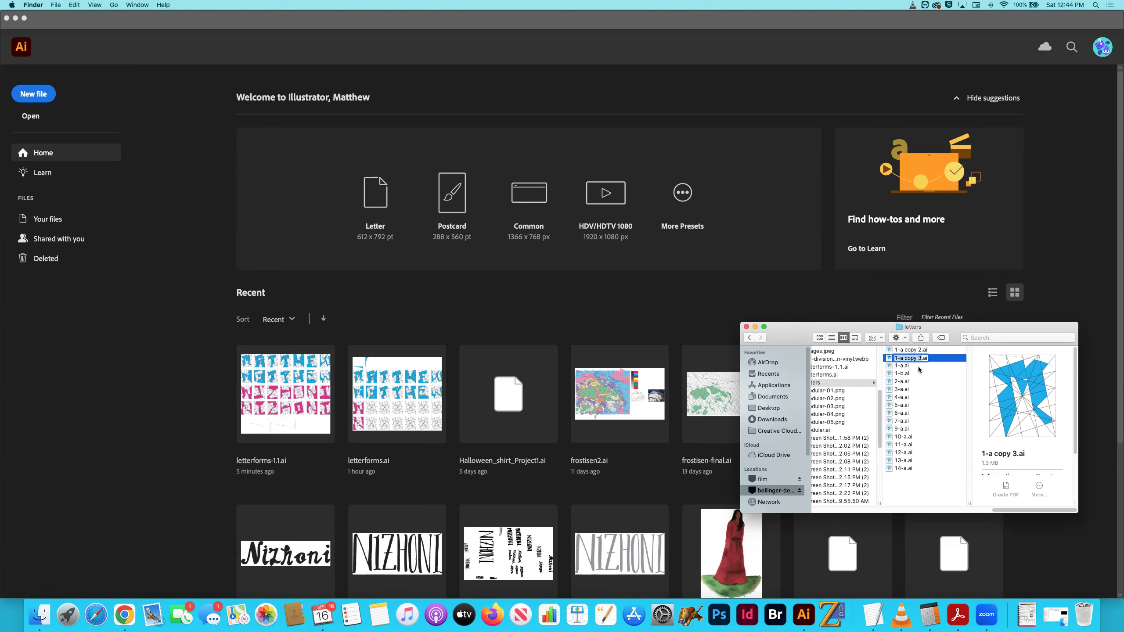
{"action": "type", "text": "2-b"}
{"action": "key", "text": "Return"}
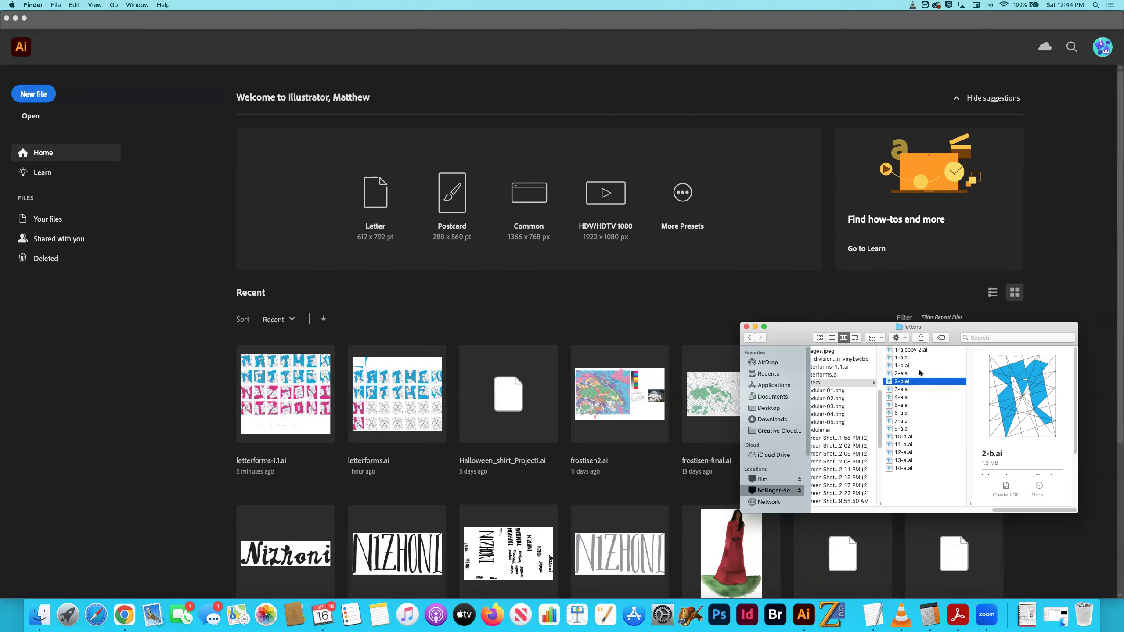
{"action": "left_click", "coordinate": [903, 351]}
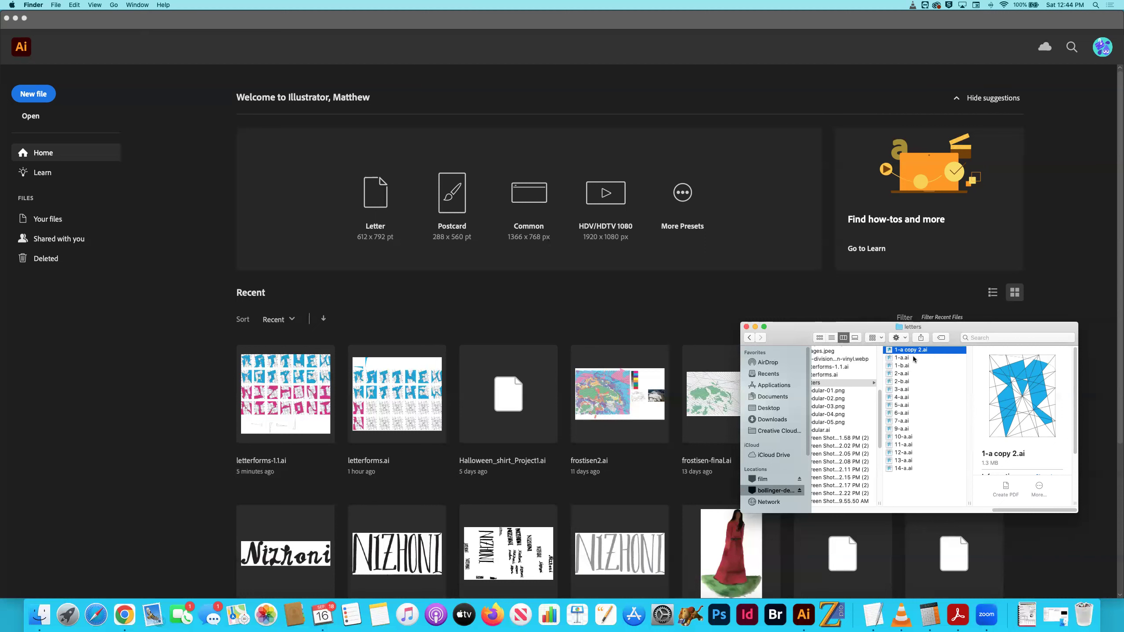
{"action": "key", "text": "Return"}
{"action": "type", "text": "3-b"}
{"action": "key", "text": "Return"}
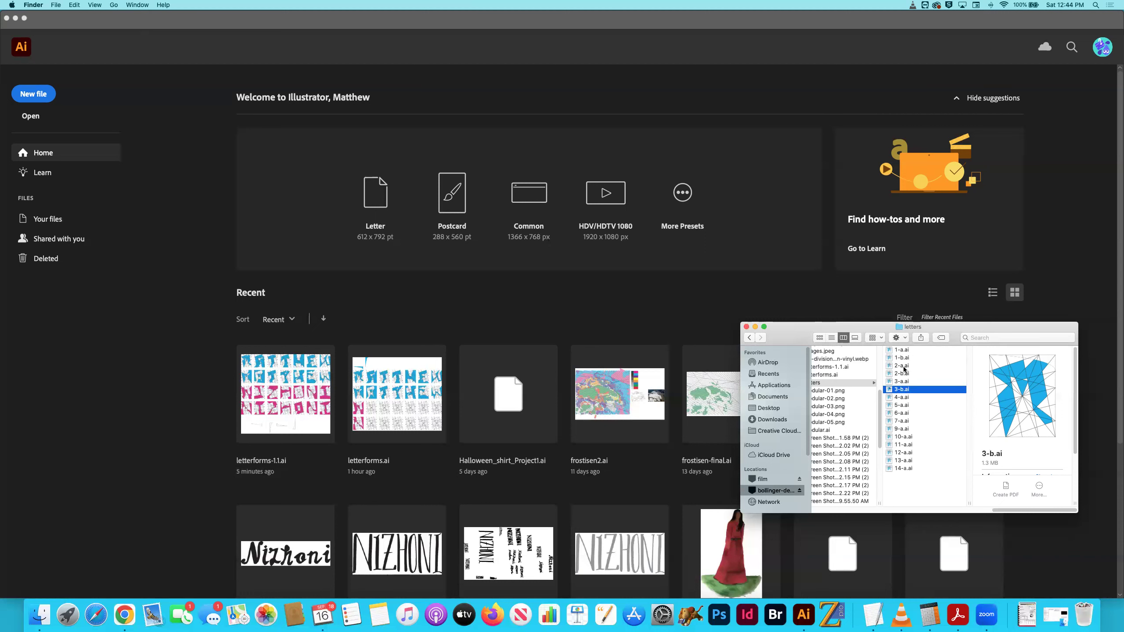
{"action": "left_click", "coordinate": [902, 398]}
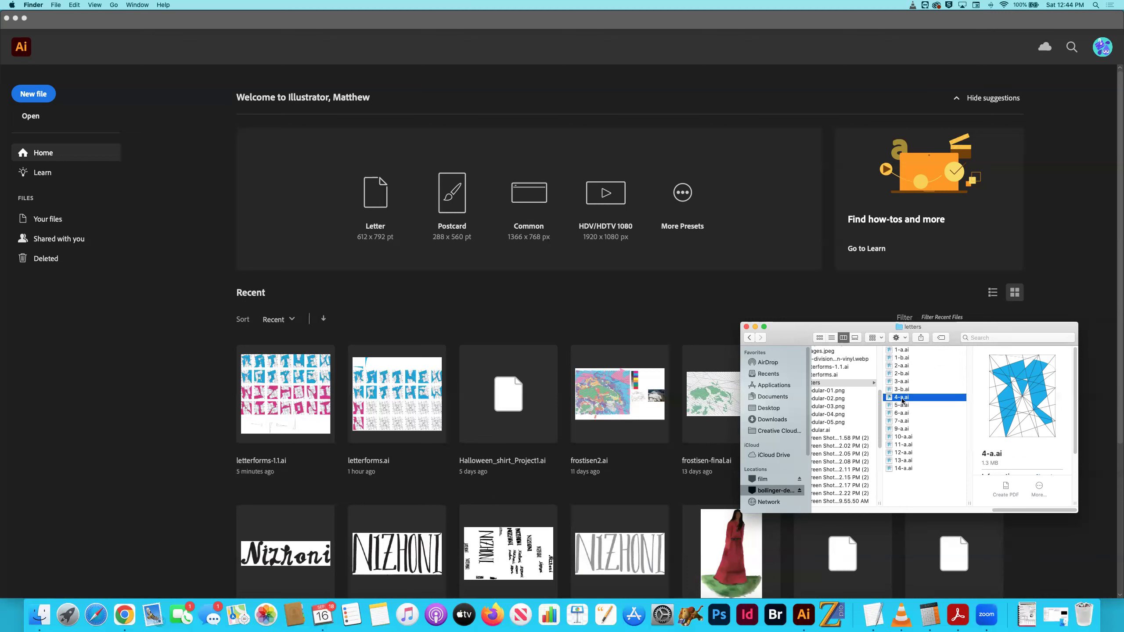
{"action": "left_click", "coordinate": [901, 421], "text": "shift"}
Duplicate 4-a through 7-a.ai and rename 4-a copy.ai to 4-b.ai
{"action": "right_click", "coordinate": [894, 400]}
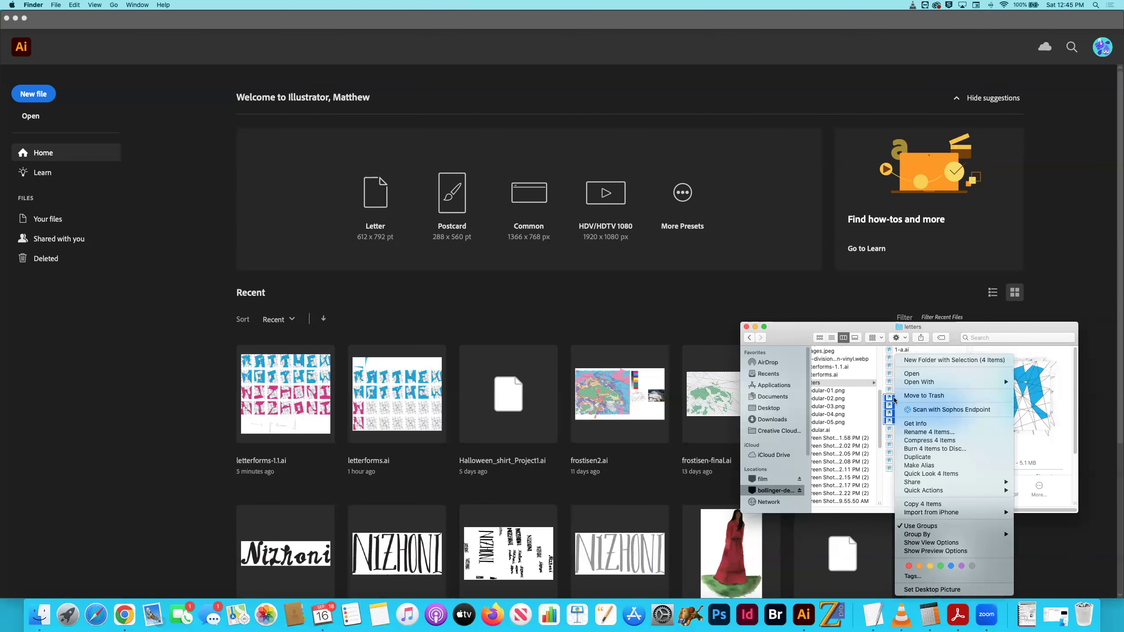
{"action": "left_click", "coordinate": [937, 463]}
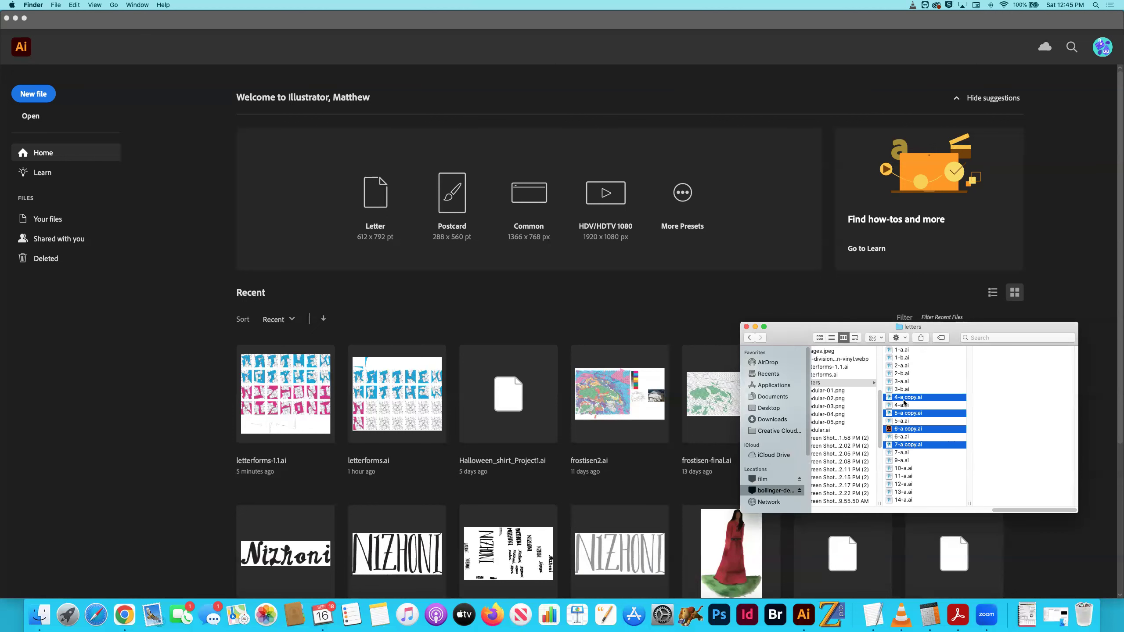
{"action": "left_click", "coordinate": [902, 406]}
{"action": "key", "text": "Up"}
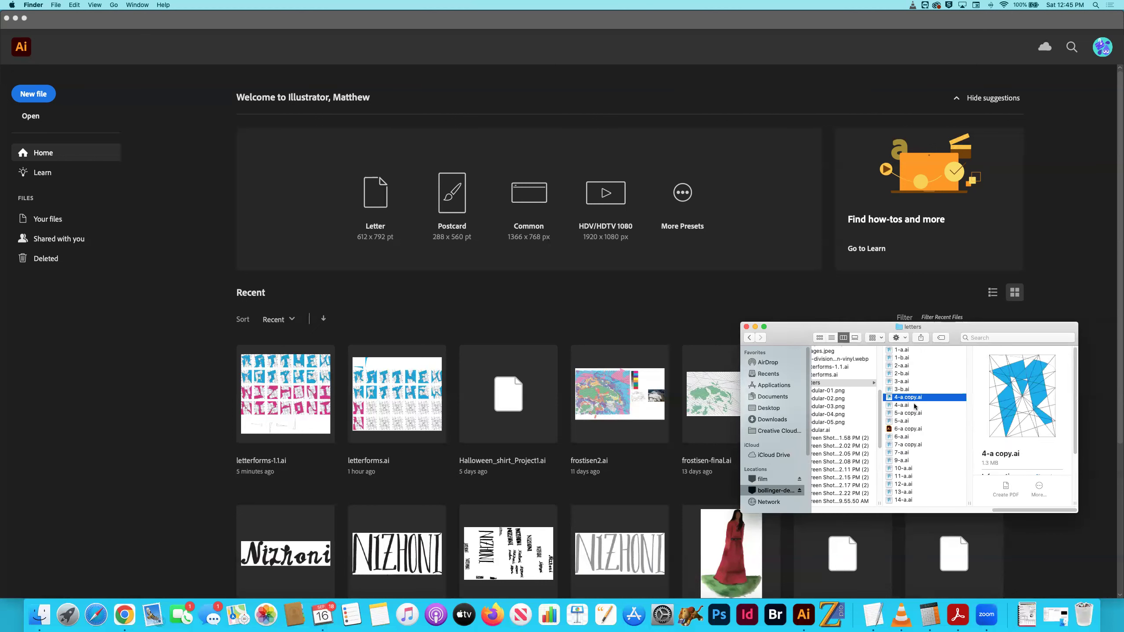
{"action": "key", "text": "Return"}
{"action": "type", "text": "4-a"}
{"action": "key", "text": "BackSpace"}
{"action": "type", "text": "b"}
{"action": "key", "text": "Return"}
Rename the 5-a and 6-a copies to 5-b.ai and 6-b.ai
{"action": "key", "text": "Down"}
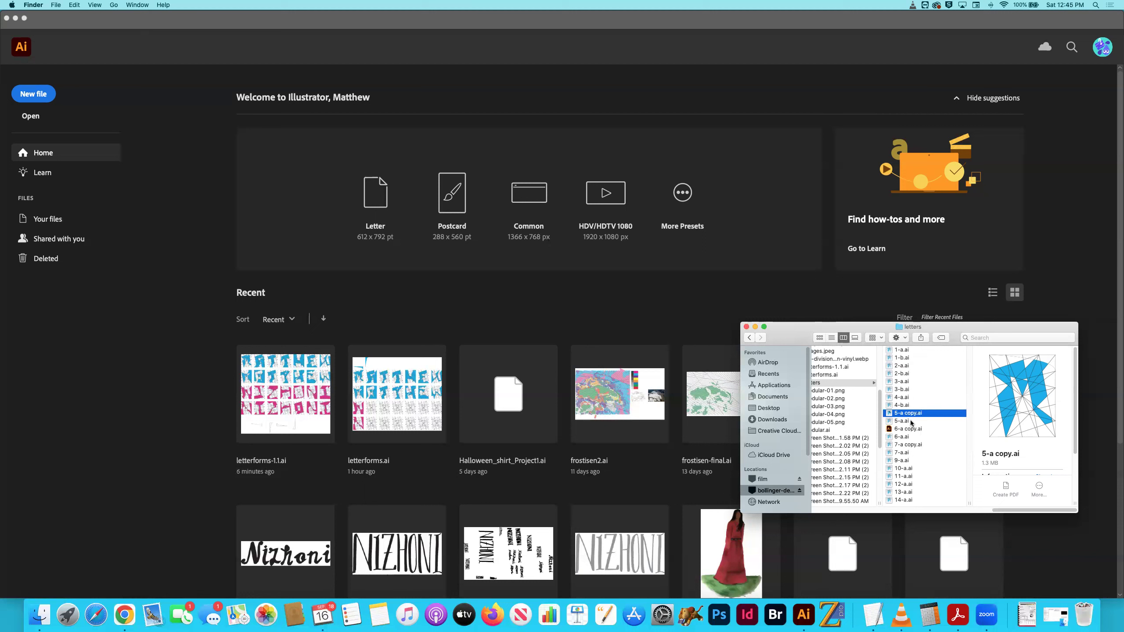
{"action": "key", "text": "Return"}
{"action": "key", "text": "Right"}
{"action": "key", "text": "BackSpace"}
{"action": "key", "text": "BackSpace"}
{"action": "key", "text": "BackSpace"}
{"action": "key", "text": "BackSpace"}
{"action": "key", "text": "BackSpace"}
{"action": "key", "text": "BackSpace"}
{"action": "type", "text": "b"}
{"action": "key", "text": "Return"}
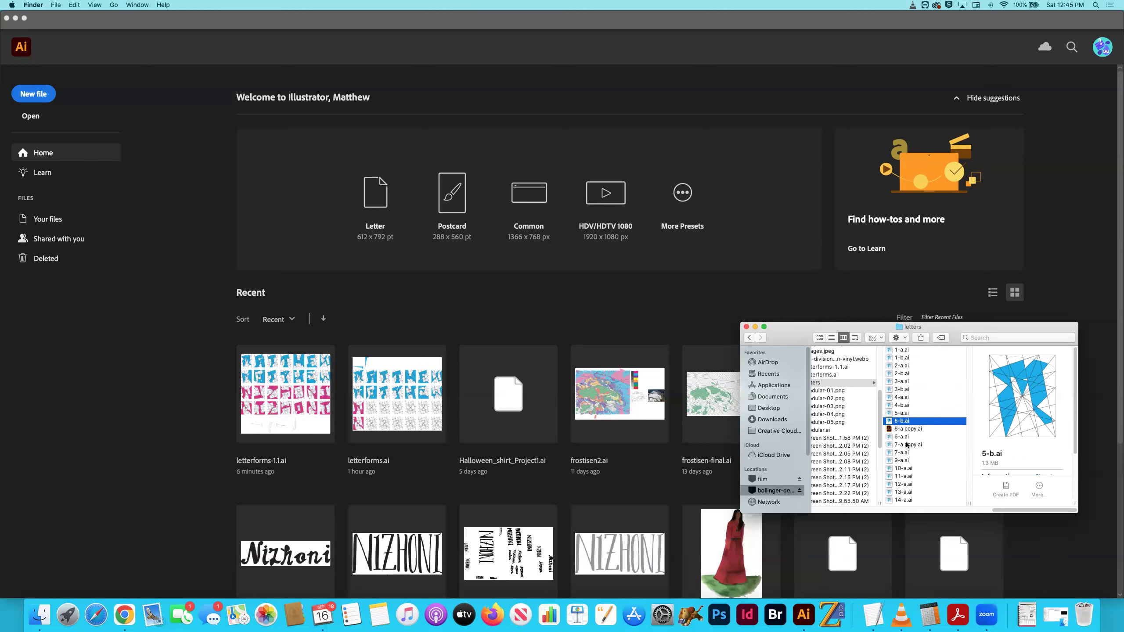
{"action": "key", "text": "Down"}
{"action": "key", "text": "Return"}
{"action": "key", "text": "Right"}
{"action": "key", "text": "BackSpace"}
{"action": "key", "text": "BackSpace"}
{"action": "key", "text": "BackSpace"}
{"action": "key", "text": "BackSpace"}
{"action": "key", "text": "BackSpace"}
{"action": "key", "text": "BackSpace"}
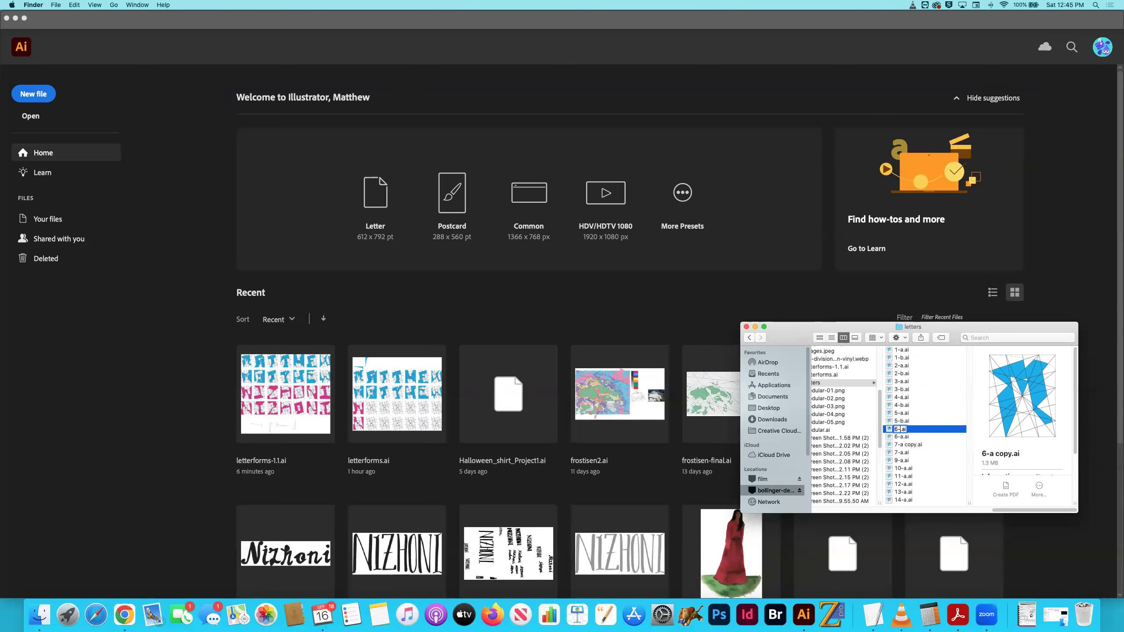
{"action": "type", "text": "b"}
{"action": "key", "text": "Return"}
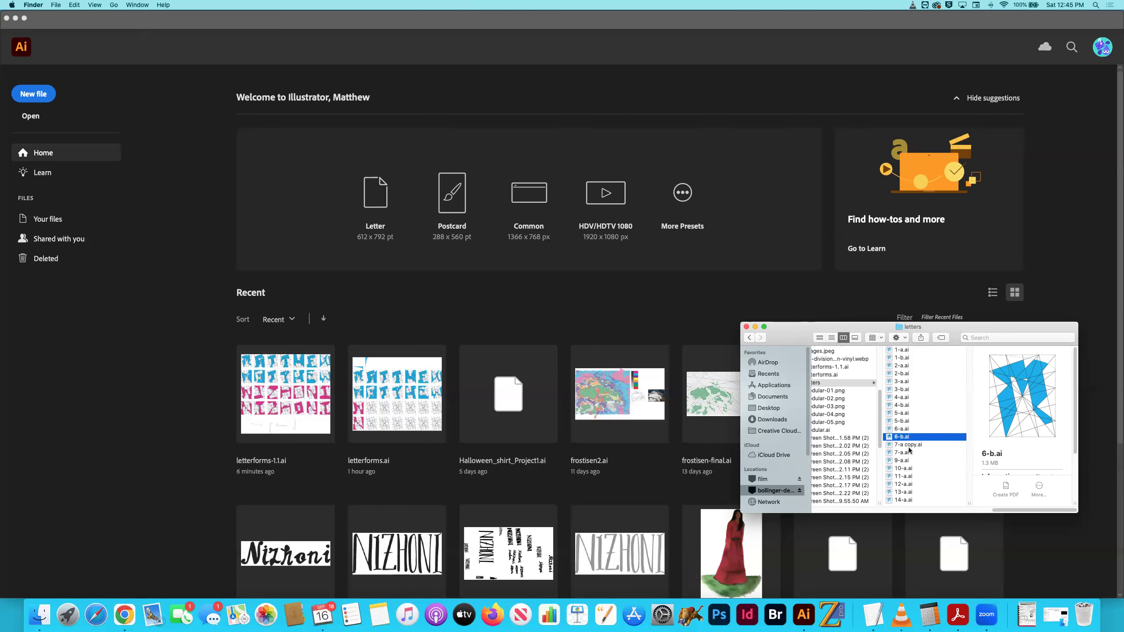
Rename 7-a copy.ai to 7-b.ai
{"action": "key", "text": "Down"}
{"action": "key", "text": "Return"}
{"action": "key", "text": "Right"}
{"action": "key", "text": "BackSpace"}
{"action": "key", "text": "BackSpace"}
{"action": "key", "text": "BackSpace"}
{"action": "key", "text": "BackSpace"}
{"action": "key", "text": "BackSpace"}
{"action": "key", "text": "BackSpace"}
{"action": "key", "text": "Return"}
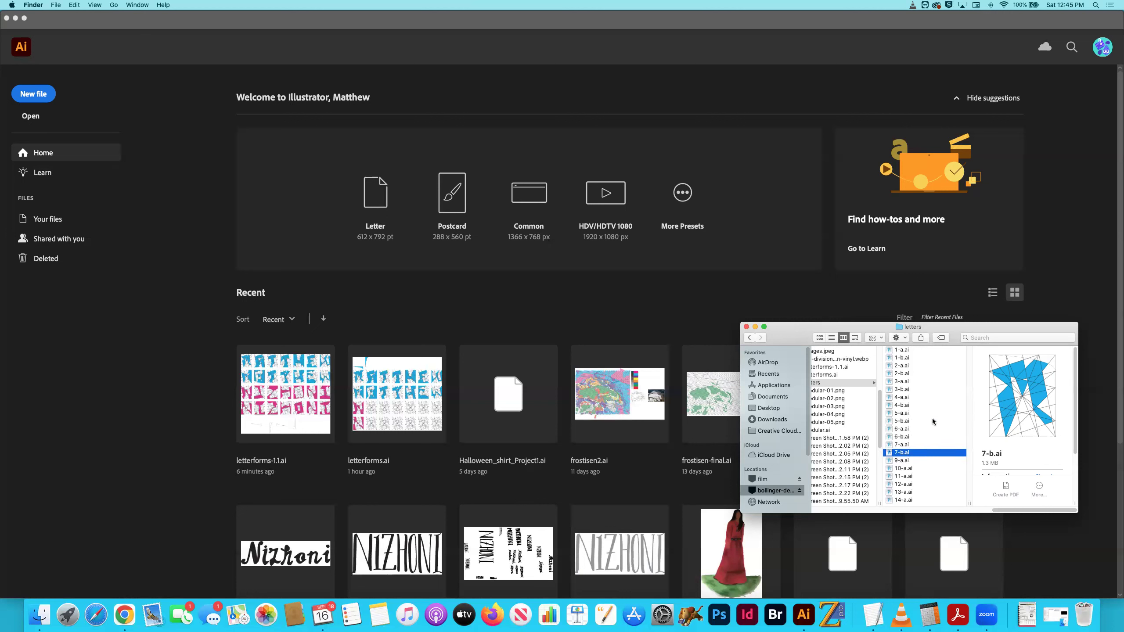
Create a folder named 'matthew' and move 1-a through 7-b.ai into it
{"action": "left_click", "coordinate": [896, 339]}
{"action": "left_click", "coordinate": [924, 351]}
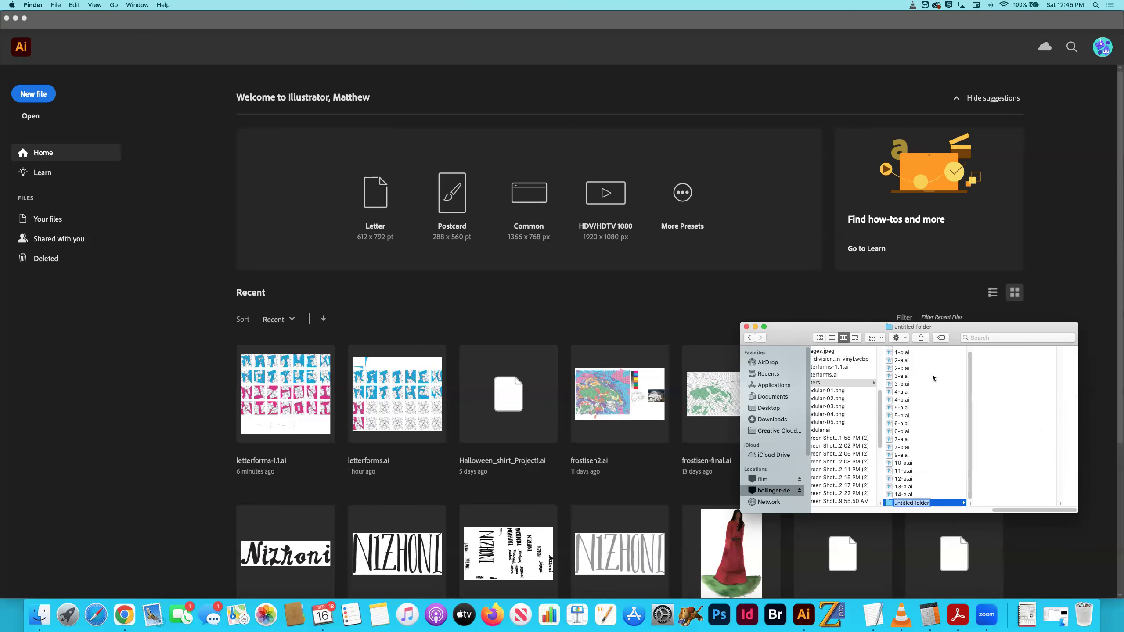
{"action": "type", "text": "matthew"}
{"action": "key", "text": "Return"}
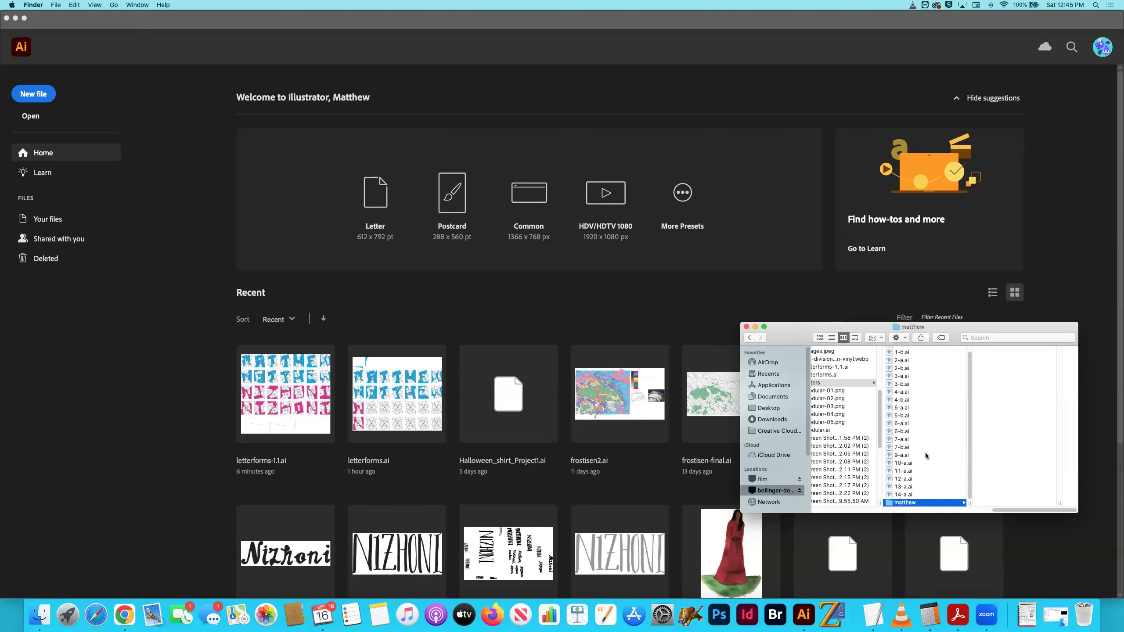
{"action": "scroll", "coordinate": [922, 384], "scroll_direction": "up", "scroll_amount": 1}
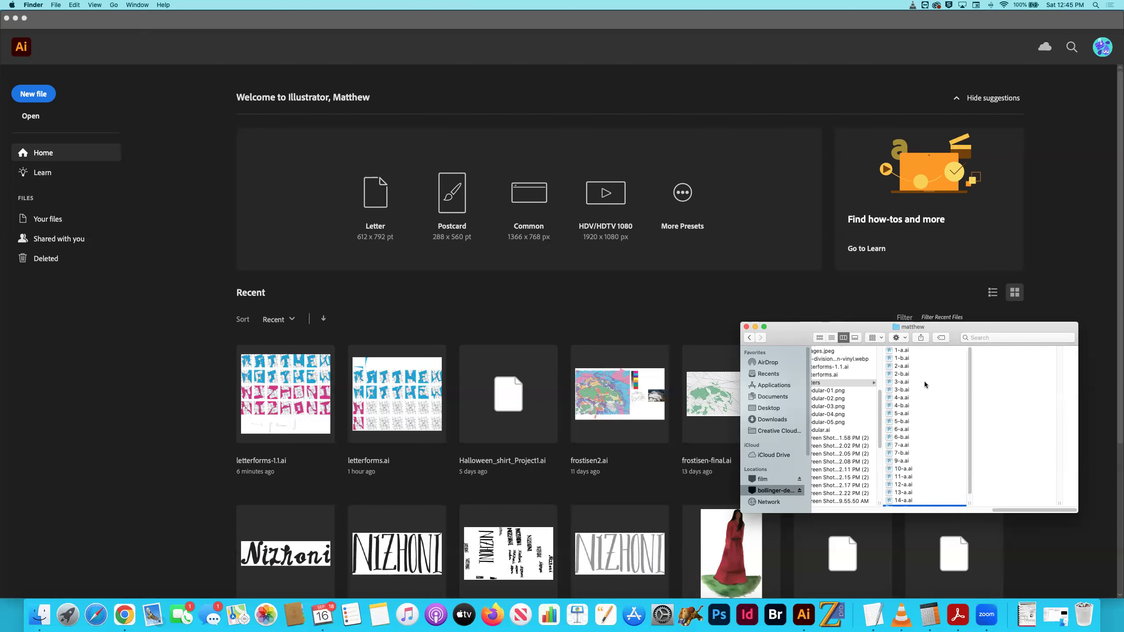
{"action": "left_click", "coordinate": [903, 350]}
{"action": "left_click", "coordinate": [899, 453], "text": "shift"}
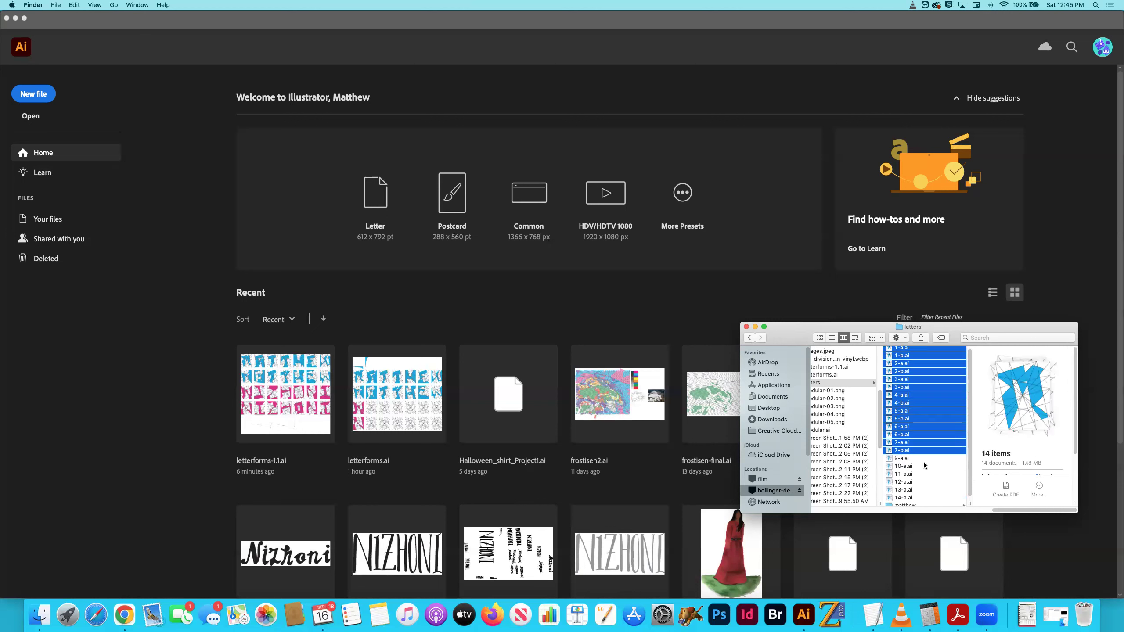
{"action": "left_click_drag", "start_coordinate": [910, 454], "coordinate": [924, 501]}
Create a folder named 'nizhoni', move 9-a through 14-a.ai into it, and check both folders
{"action": "right_click", "coordinate": [915, 417]}
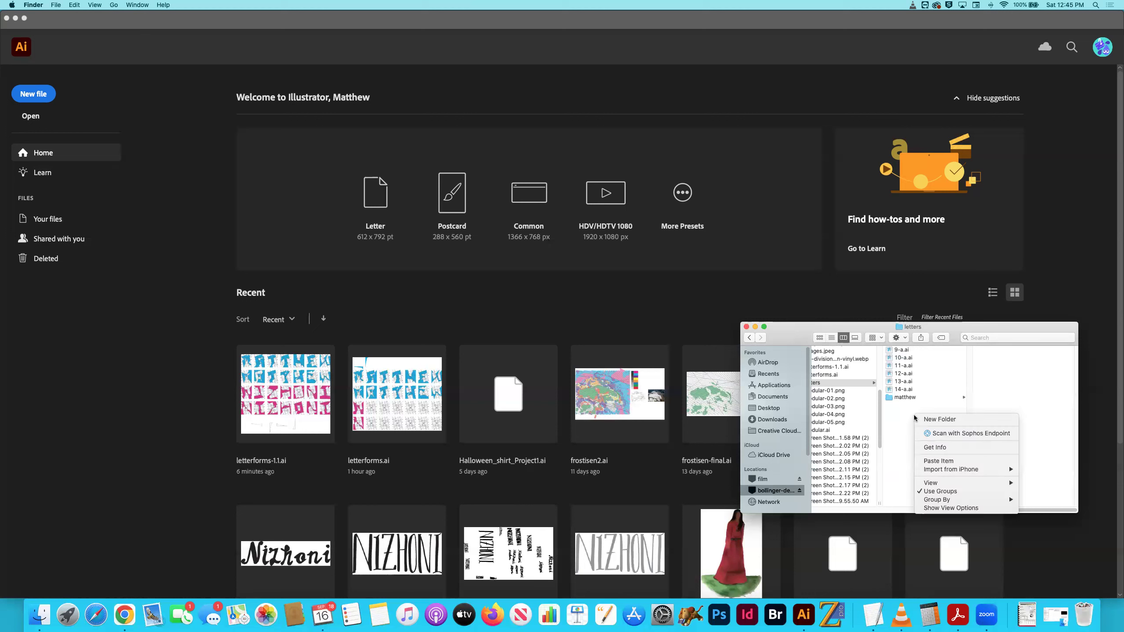
{"action": "left_click", "coordinate": [919, 419]}
{"action": "type", "text": "nizhoni"}
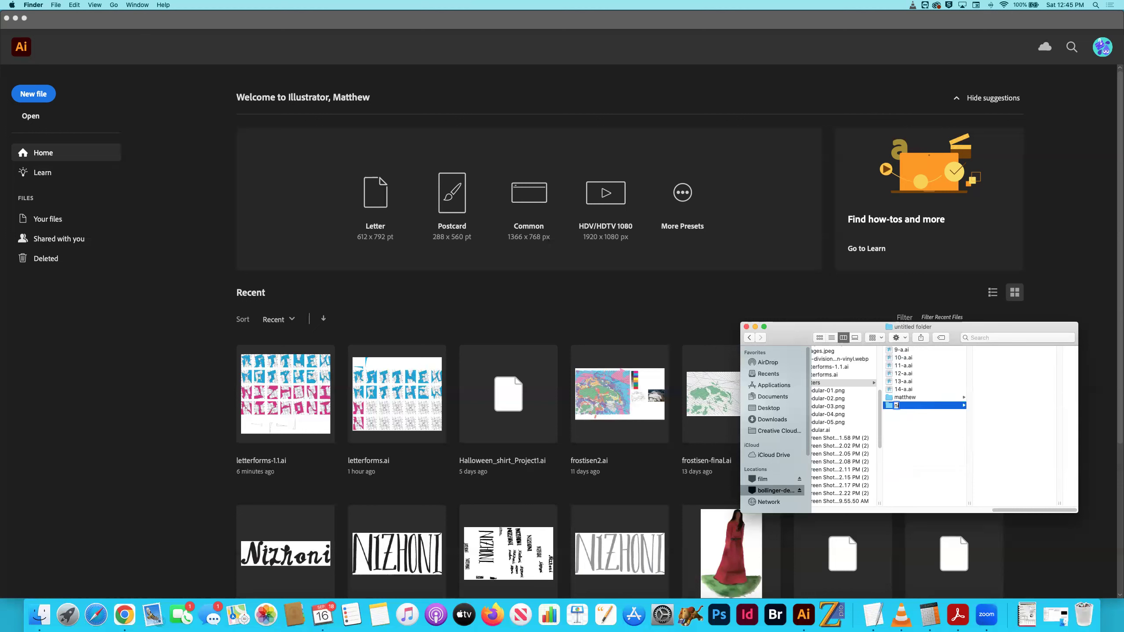
{"action": "key", "text": "Return"}
{"action": "left_click", "coordinate": [901, 389]}
{"action": "left_click", "coordinate": [901, 351], "text": "shift"}
{"action": "left_click_drag", "start_coordinate": [901, 351], "coordinate": [909, 404]}
{"action": "left_click", "coordinate": [896, 359]}
{"action": "left_click", "coordinate": [901, 351]}
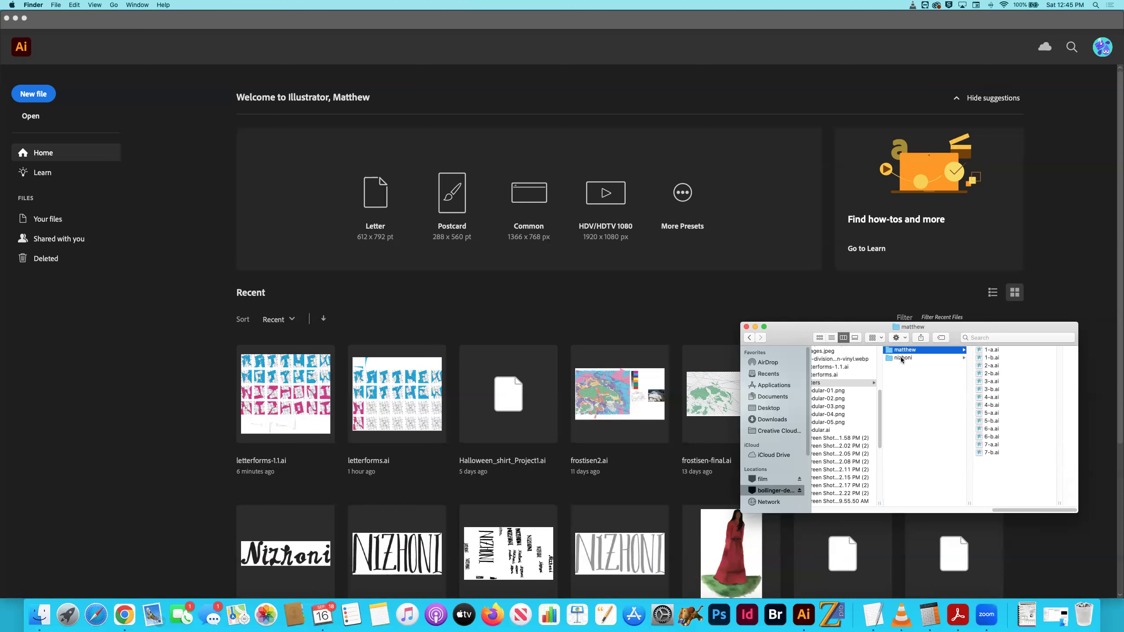
{"action": "left_click", "coordinate": [902, 359]}
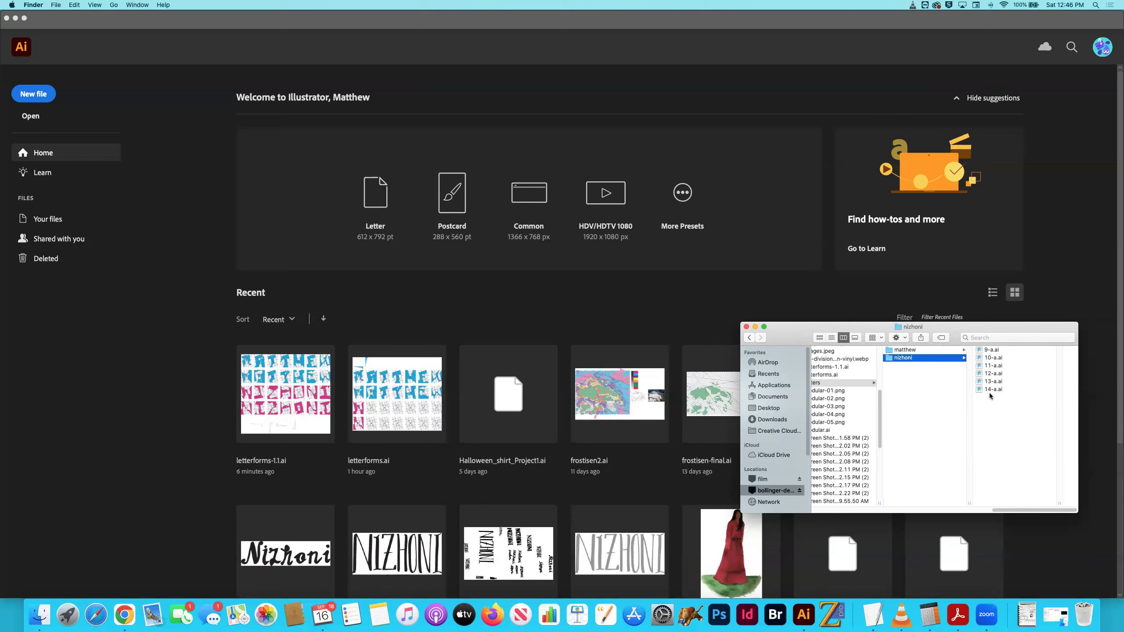
Duplicate 9-a.ai and rename the copy to 8-a.ai
{"action": "left_click", "coordinate": [990, 350]}
{"action": "right_click", "coordinate": [988, 350]}
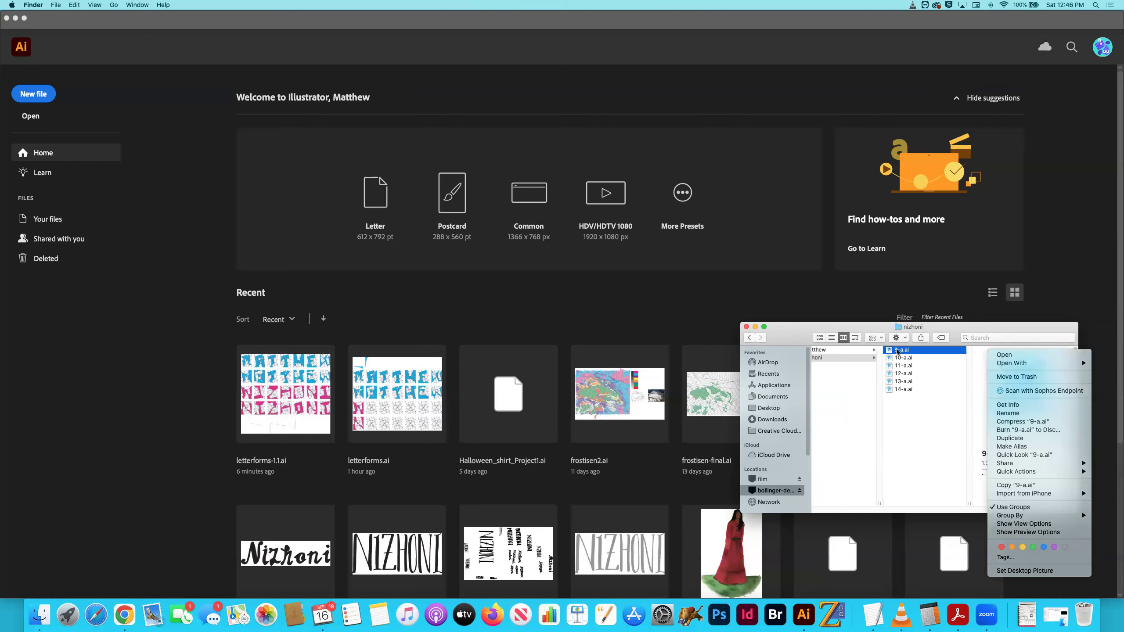
{"action": "right_click", "coordinate": [894, 351]}
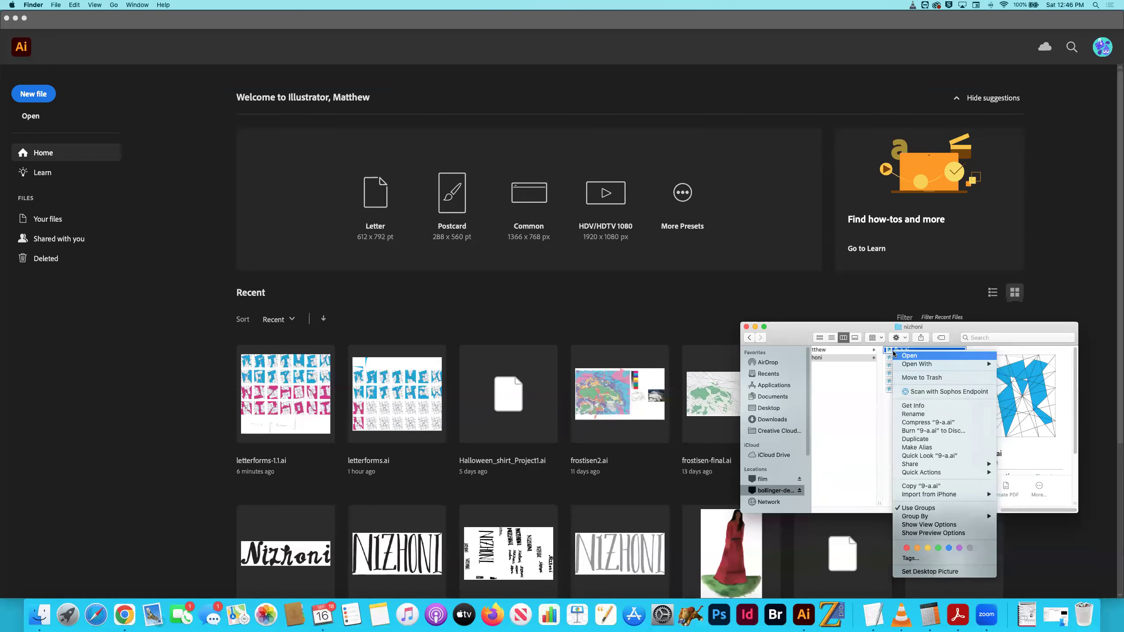
{"action": "left_click", "coordinate": [911, 359]}
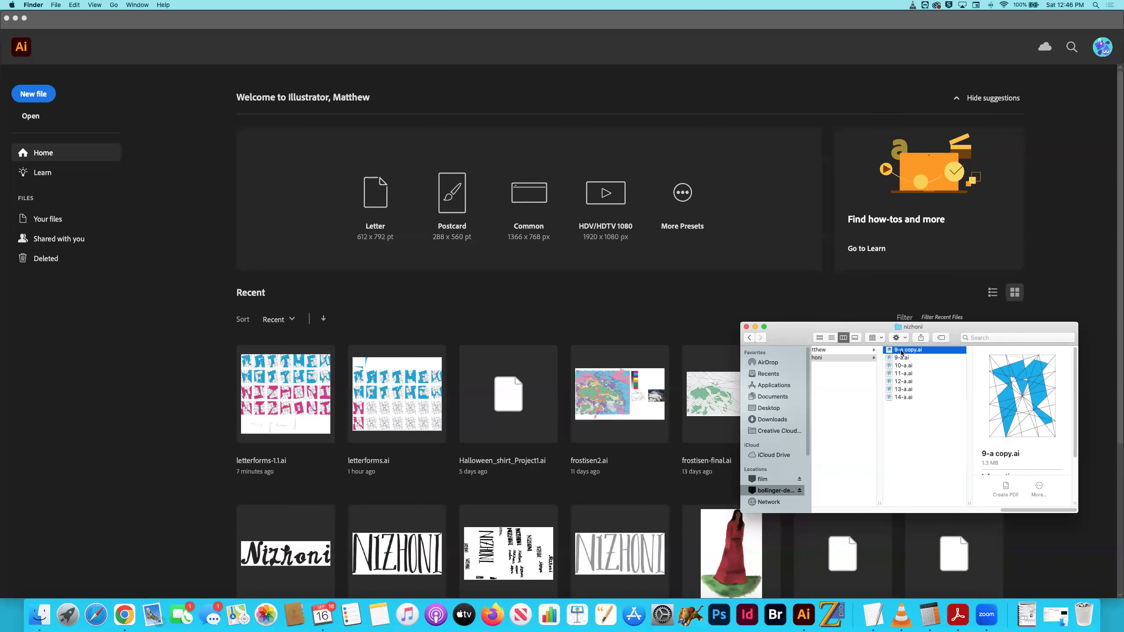
{"action": "key", "text": "Return"}
{"action": "key", "text": "Left"}
{"action": "key", "text": "Delete"}
{"action": "type", "text": "8"}
{"action": "key", "text": "Return"}
Duplicate 8-a through 14-a.ai and rename 8-a copy.ai to 8-b.ai
{"action": "left_click", "coordinate": [904, 397]}
{"action": "left_click", "coordinate": [900, 350], "text": "shift"}
{"action": "right_click", "coordinate": [893, 350]}
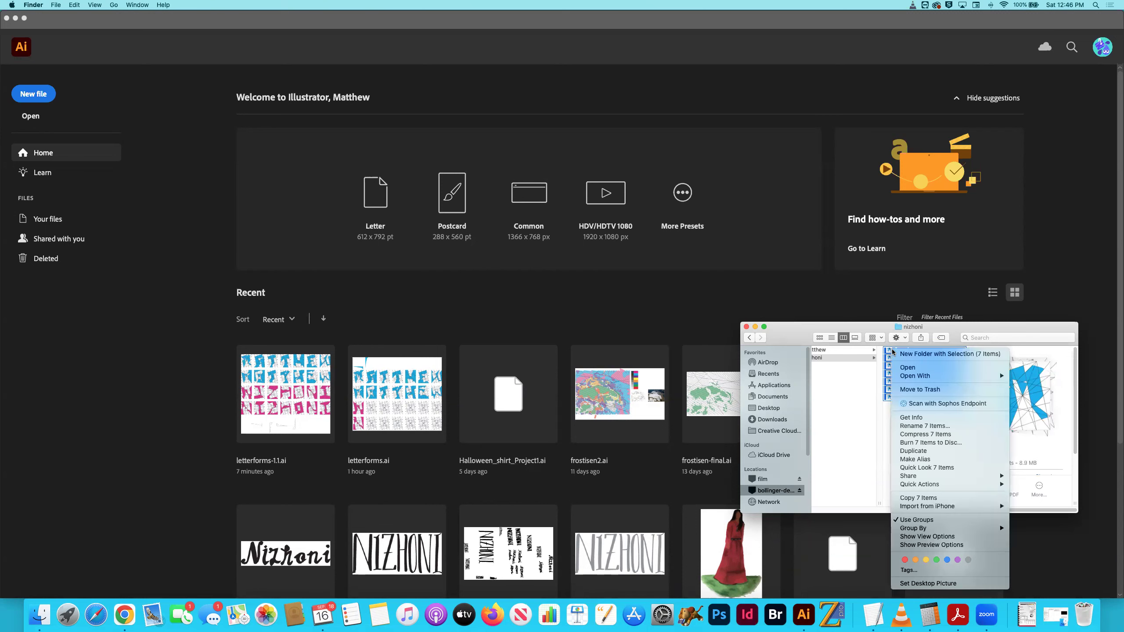
{"action": "left_click", "coordinate": [916, 451]}
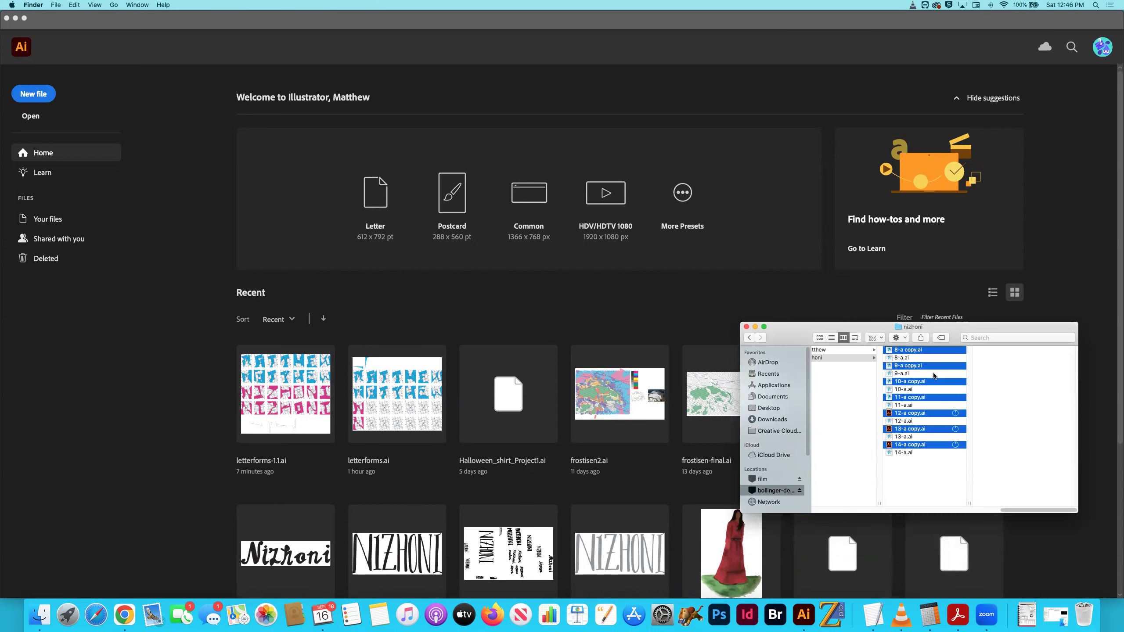
{"action": "left_click", "coordinate": [914, 358]}
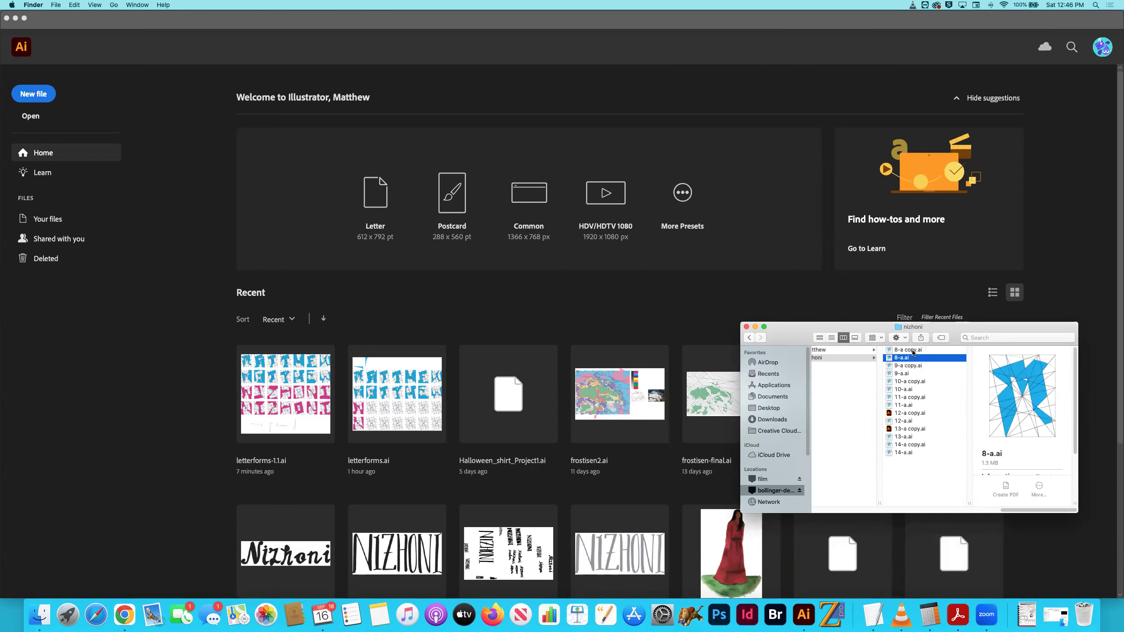
{"action": "left_click", "coordinate": [911, 350]}
{"action": "key", "text": "Return"}
{"action": "key", "text": "Right"}
{"action": "key", "text": "BackSpace"}
{"action": "key", "text": "BackSpace"}
{"action": "key", "text": "BackSpace"}
{"action": "key", "text": "BackSpace"}
{"action": "key", "text": "BackSpace"}
Rename the 9-a and 10-a copies to 9-b.ai and 10-b.ai
{"action": "key", "text": "BackSpace"}
{"action": "type", "text": "b"}
{"action": "key", "text": "Return"}
{"action": "left_click", "coordinate": [908, 368]}
{"action": "key", "text": "Return"}
{"action": "key", "text": "Right"}
{"action": "key", "text": "BackSpace"}
{"action": "key", "text": "BackSpace"}
{"action": "key", "text": "BackSpace"}
{"action": "key", "text": "BackSpace"}
{"action": "key", "text": "BackSpace"}
{"action": "type", "text": "b"}
{"action": "key", "text": "Return"}
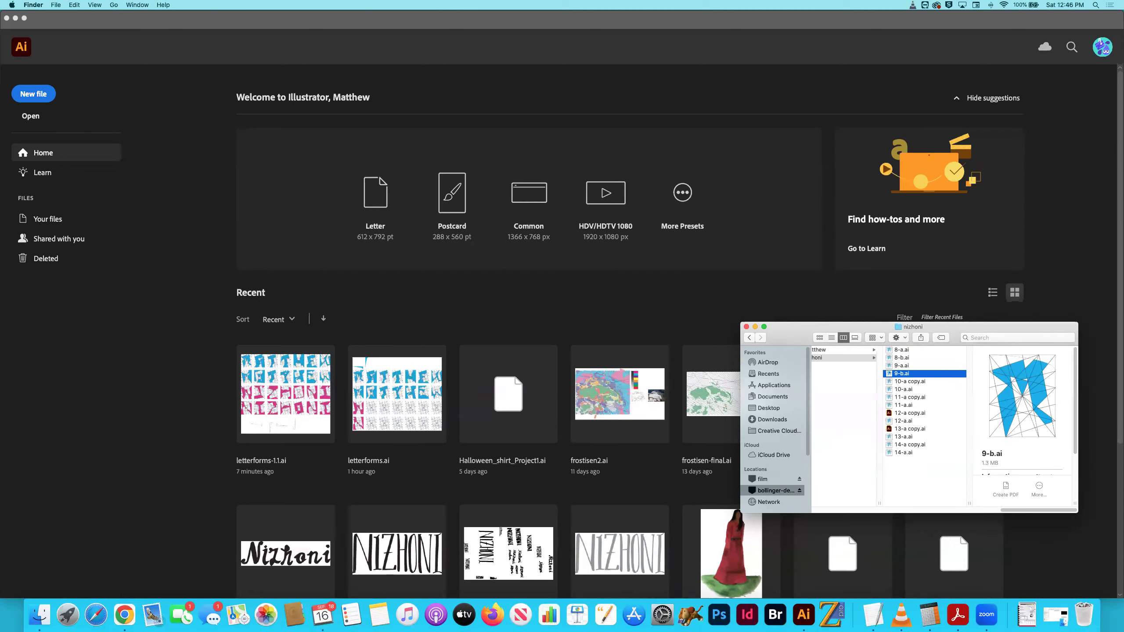
{"action": "left_click", "coordinate": [912, 382]}
{"action": "key", "text": "Return"}
{"action": "key", "text": "Right"}
{"action": "key", "text": "BackSpace"}
{"action": "key", "text": "BackSpace"}
{"action": "key", "text": "BackSpace"}
{"action": "key", "text": "BackSpace"}
{"action": "key", "text": "BackSpace"}
{"action": "key", "text": "BackSpace"}
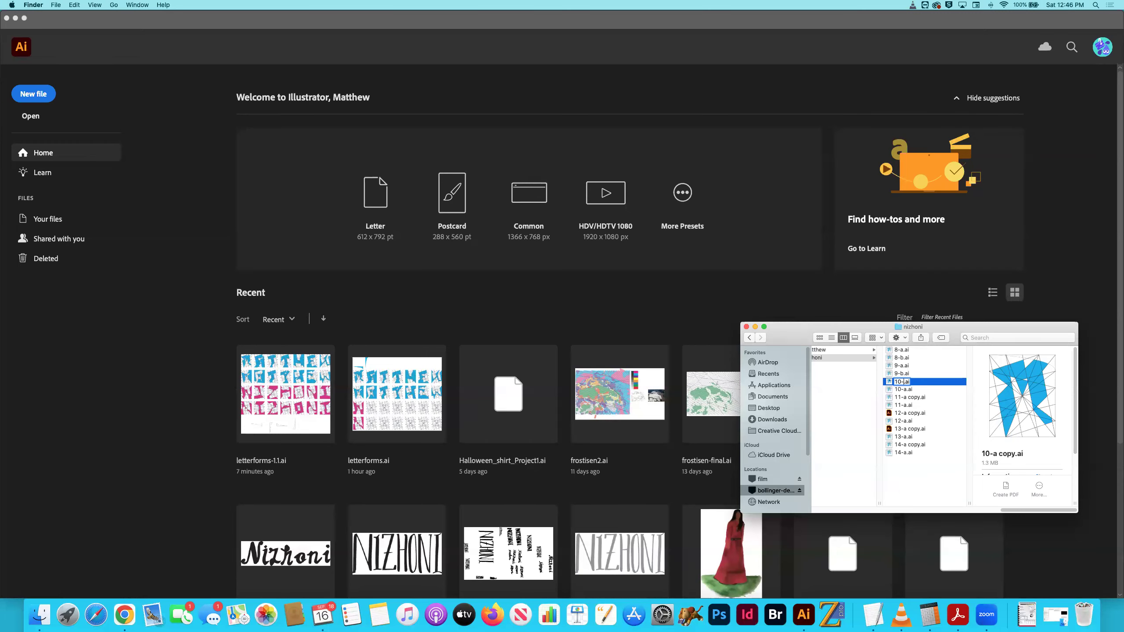
{"action": "type", "text": "b"}
{"action": "key", "text": "Return"}
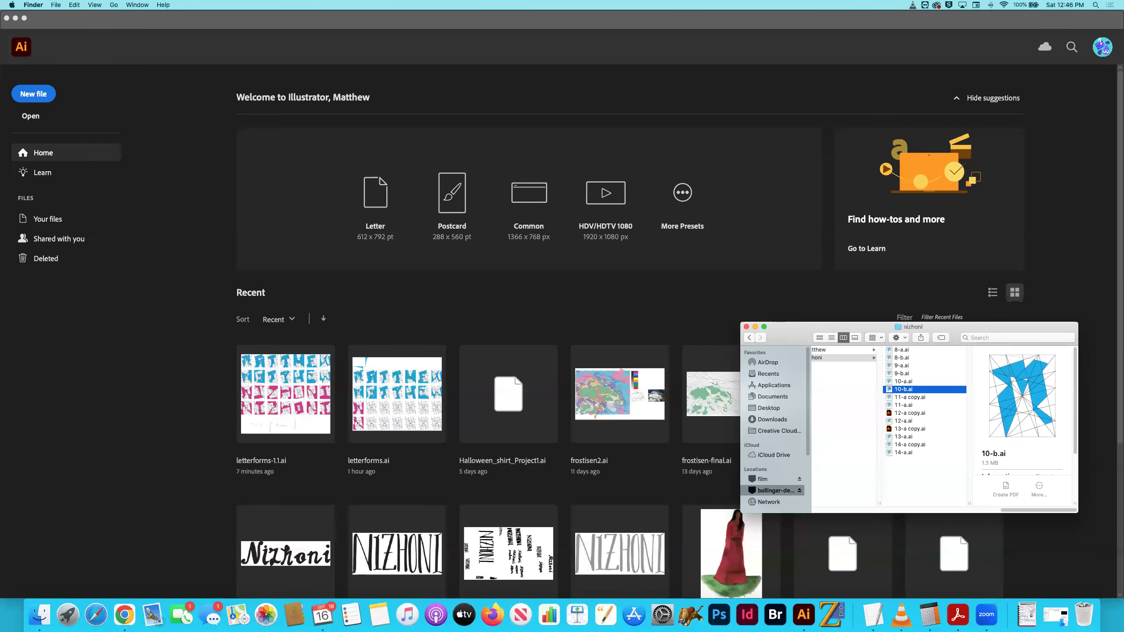
Rename the 11-a and 12-a copies to 11-b.ai and 12-b.ai
{"action": "left_click", "coordinate": [911, 398]}
{"action": "key", "text": "Return"}
{"action": "key", "text": "Right"}
{"action": "key", "text": "BackSpace"}
{"action": "key", "text": "BackSpace"}
{"action": "key", "text": "BackSpace"}
{"action": "key", "text": "BackSpace"}
{"action": "key", "text": "BackSpace"}
{"action": "key", "text": "BackSpace"}
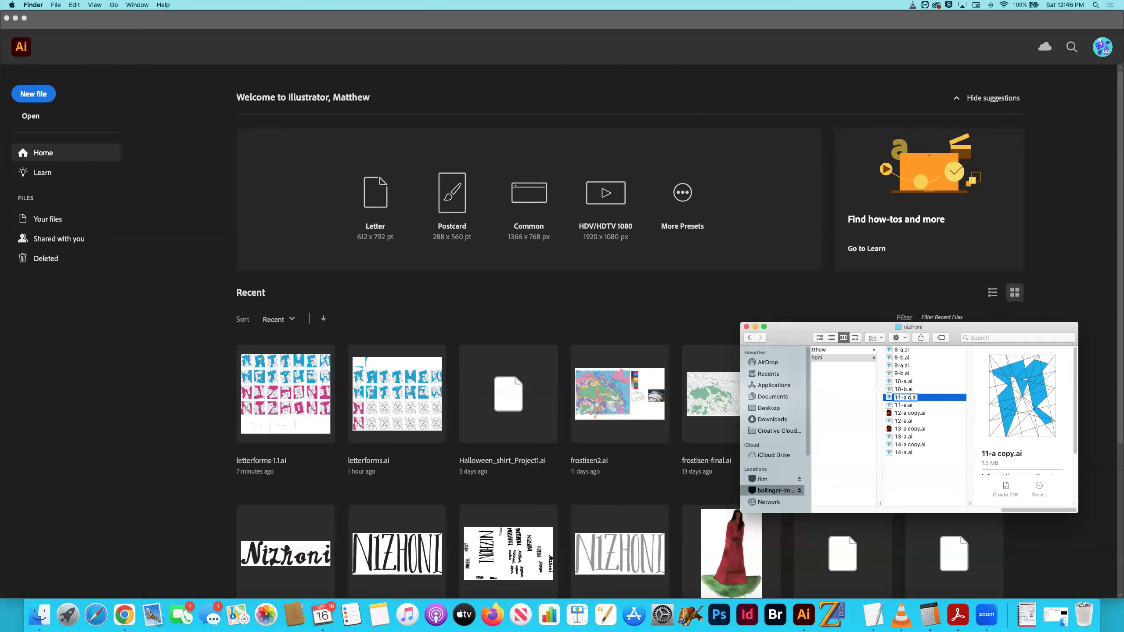
{"action": "type", "text": "b"}
{"action": "key", "text": "Return"}
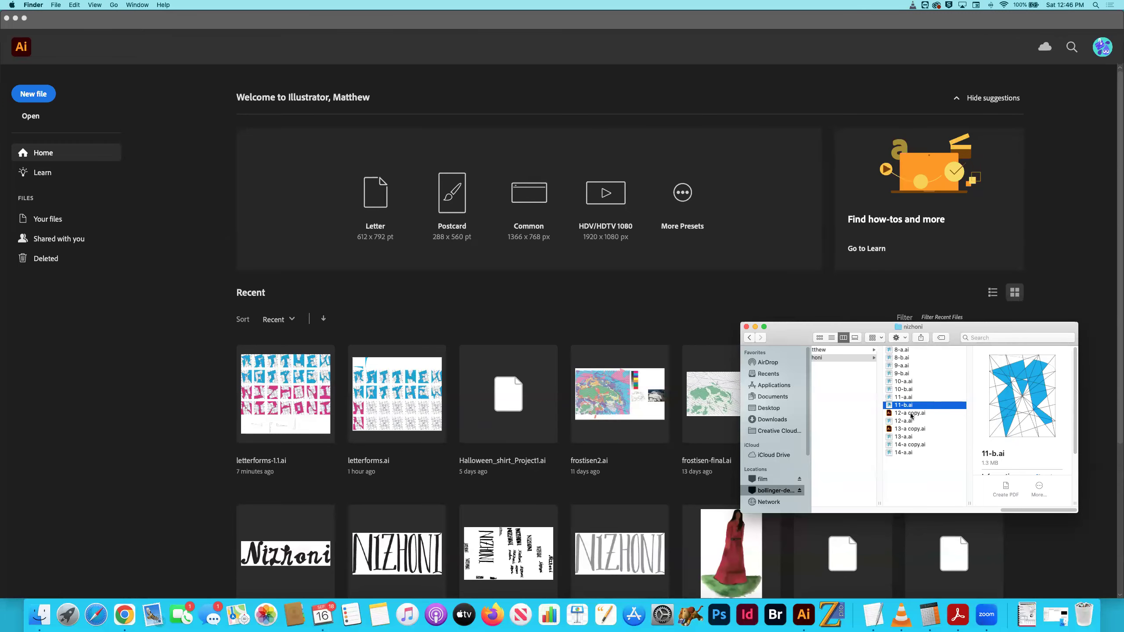
{"action": "left_click", "coordinate": [910, 413]}
{"action": "key", "text": "Return"}
{"action": "key", "text": "Right"}
{"action": "key", "text": "BackSpace"}
{"action": "key", "text": "BackSpace"}
{"action": "key", "text": "BackSpace"}
{"action": "key", "text": "BackSpace"}
{"action": "key", "text": "BackSpace"}
{"action": "type", "text": "b"}
{"action": "key", "text": "Return"}
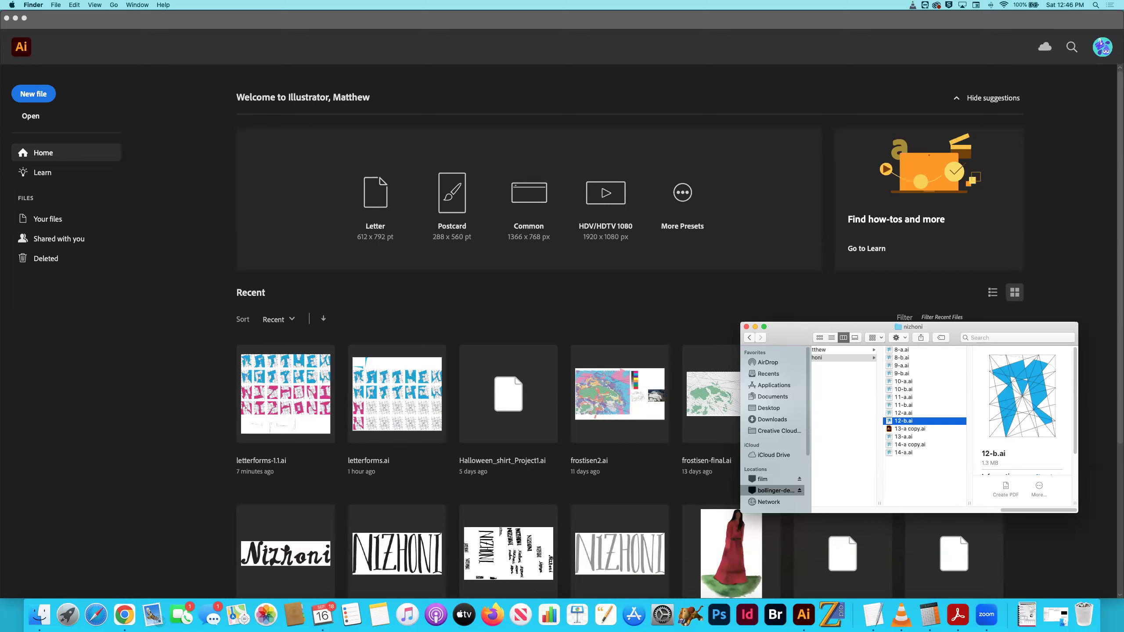
Rename the 13-a and 14-a copies to 13-b.ai and 14-b.ai, then return to matthew
{"action": "left_click", "coordinate": [909, 430]}
{"action": "key", "text": "Return"}
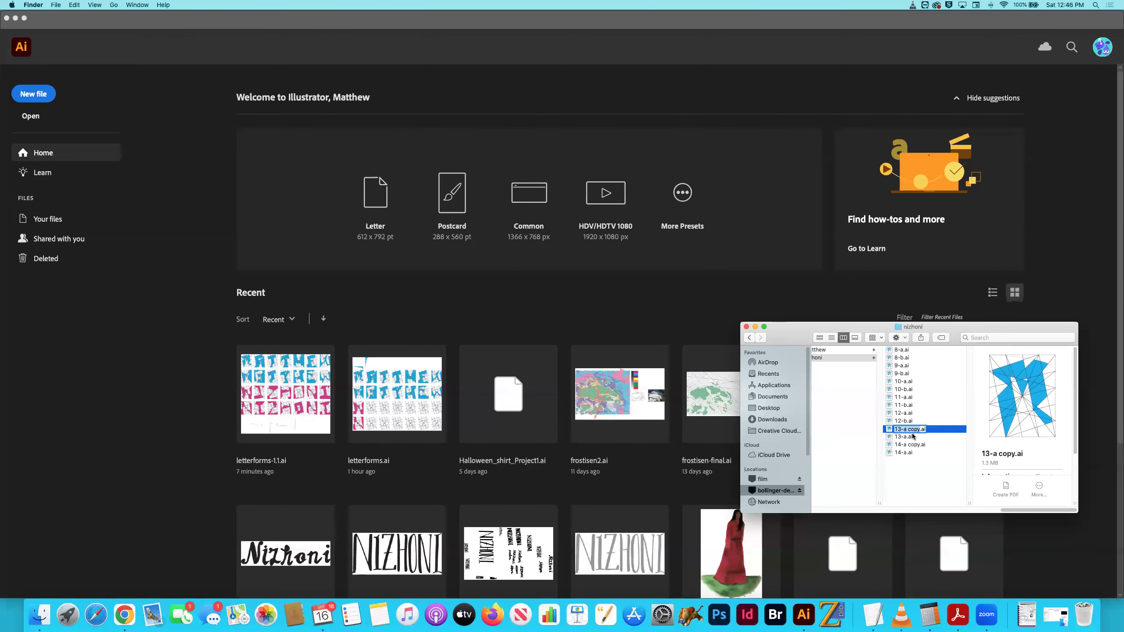
{"action": "type", "text": "13-b"}
{"action": "key", "text": "Return"}
{"action": "left_click", "coordinate": [906, 445]}
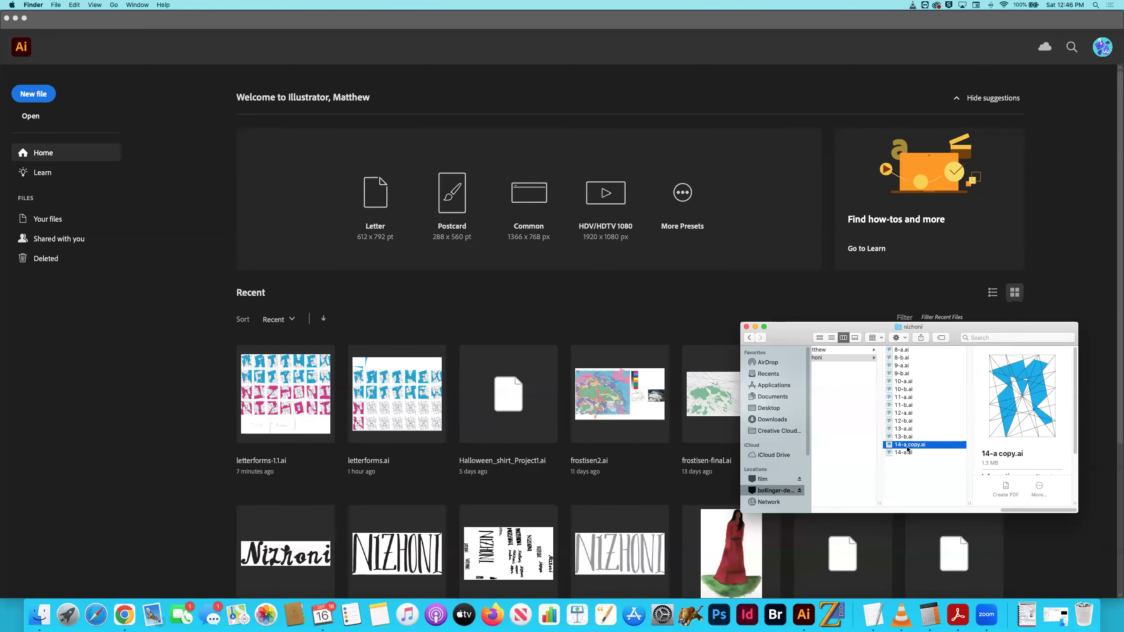
{"action": "key", "text": "Return"}
{"action": "type", "text": "14-ab"}
{"action": "key", "text": "Return"}
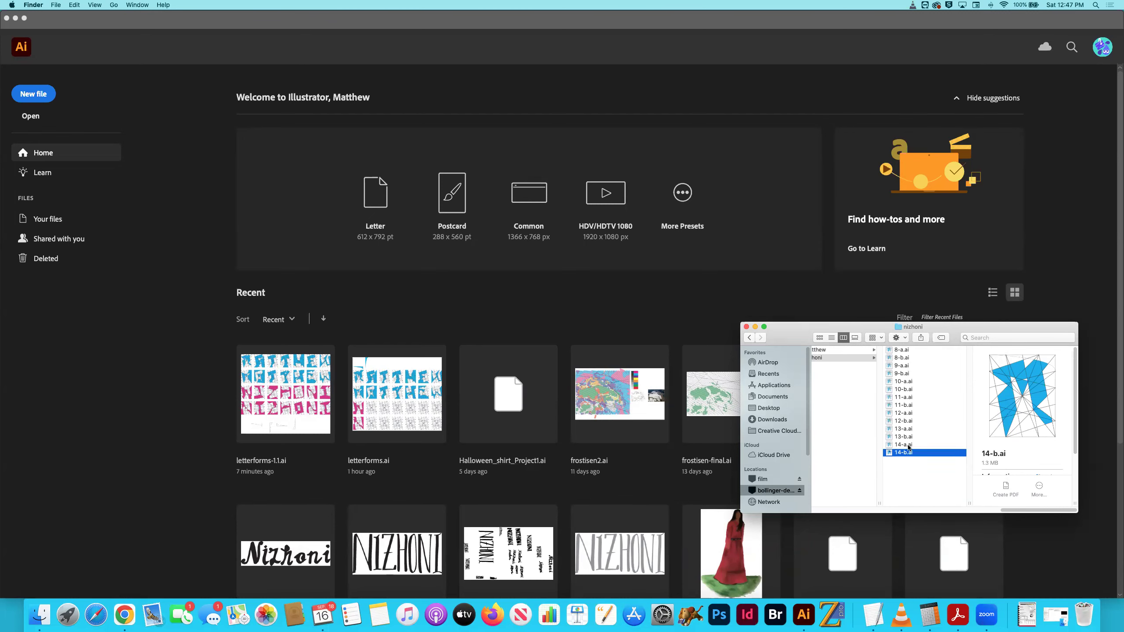
{"action": "key", "text": "Left"}
{"action": "left_click", "coordinate": [896, 350]}
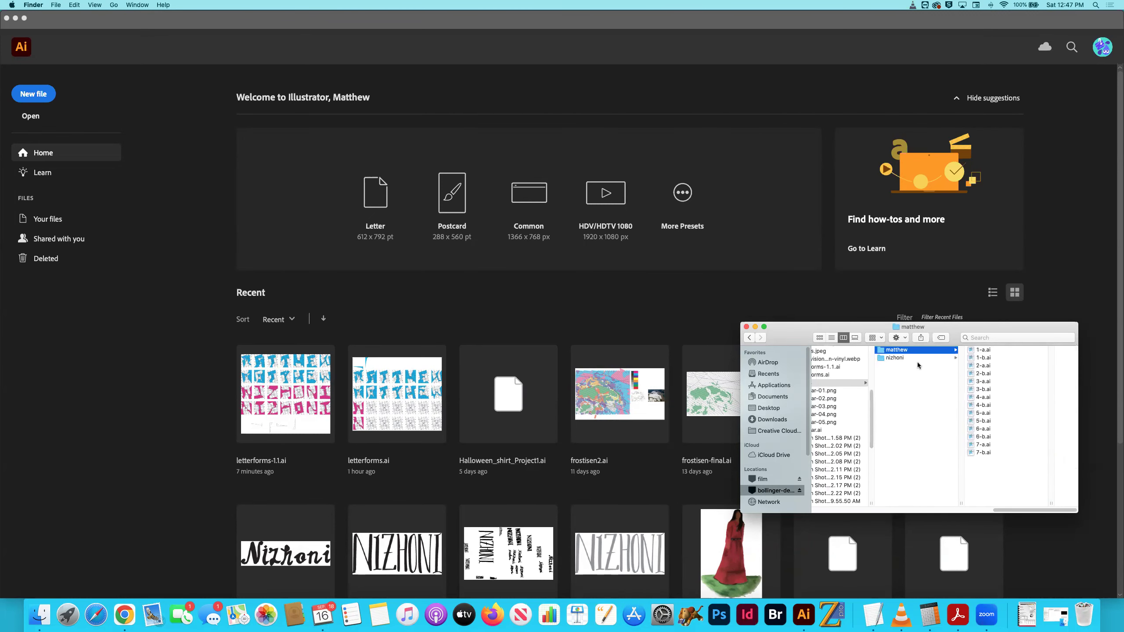
Select 1-a.ai and 1-b.ai in the matthew folder and open them with Adobe Illustrator 2023
{"action": "left_click", "coordinate": [971, 350]}
{"action": "key", "text": "super+a"}
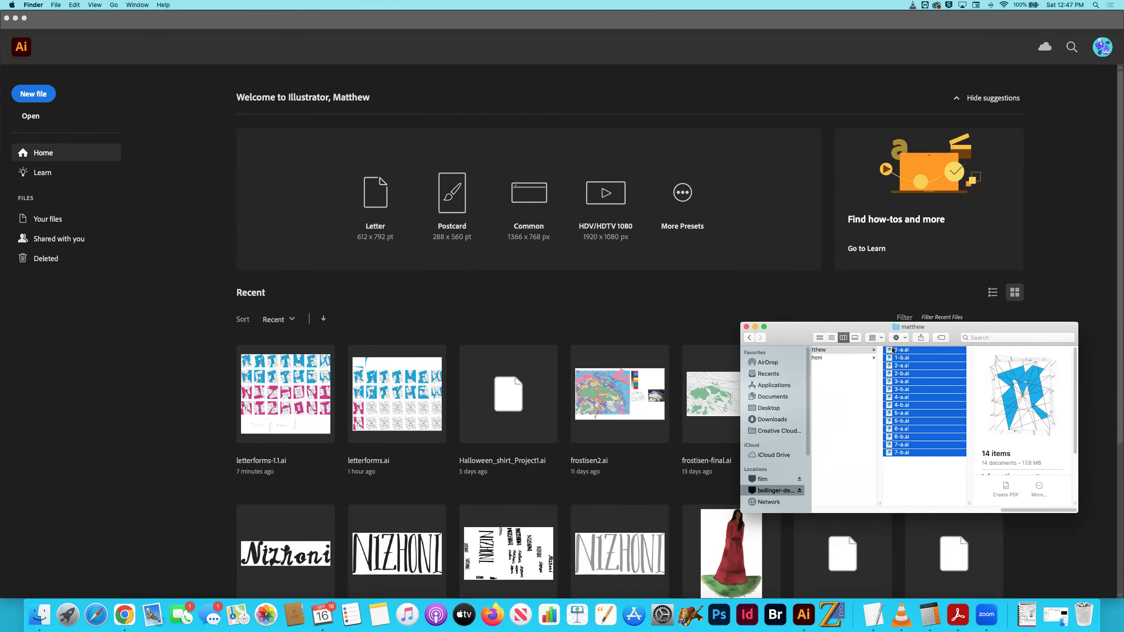
{"action": "right_click", "coordinate": [892, 350]}
{"action": "mouse_move", "coordinate": [915, 376]}
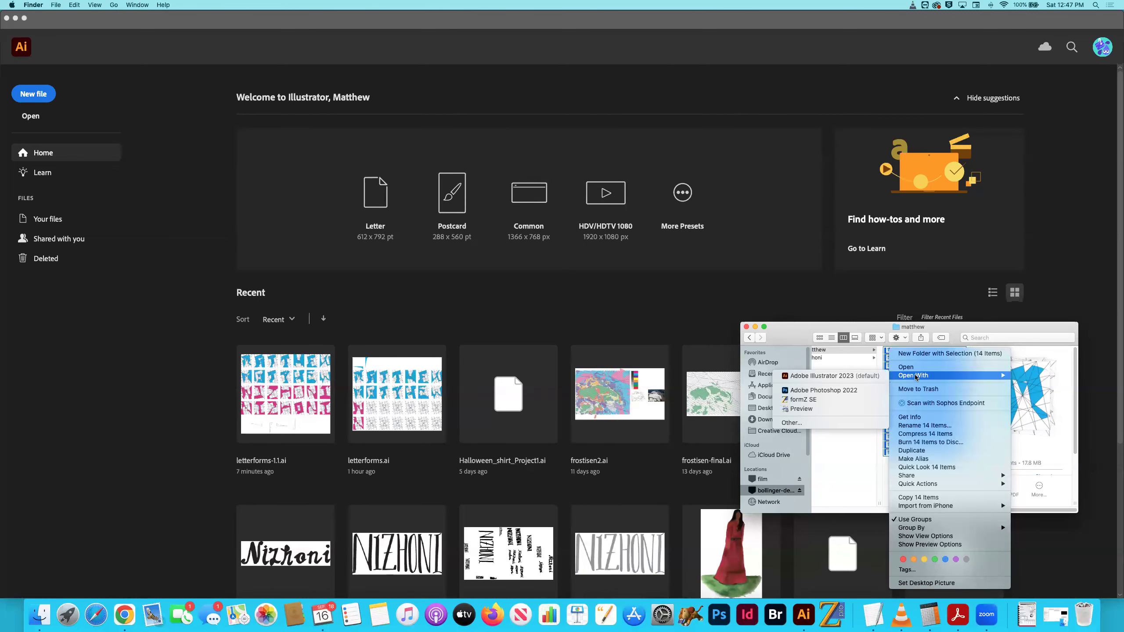
{"action": "left_click", "coordinate": [794, 339]}
{"action": "left_click", "coordinate": [915, 476]}
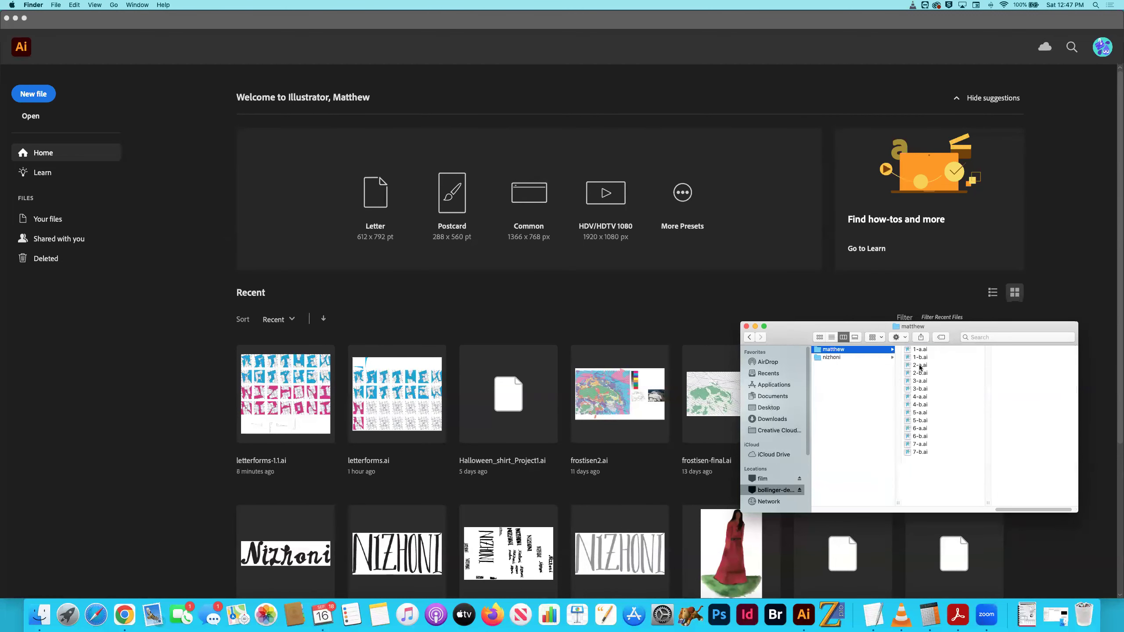
{"action": "left_click", "coordinate": [922, 354]}
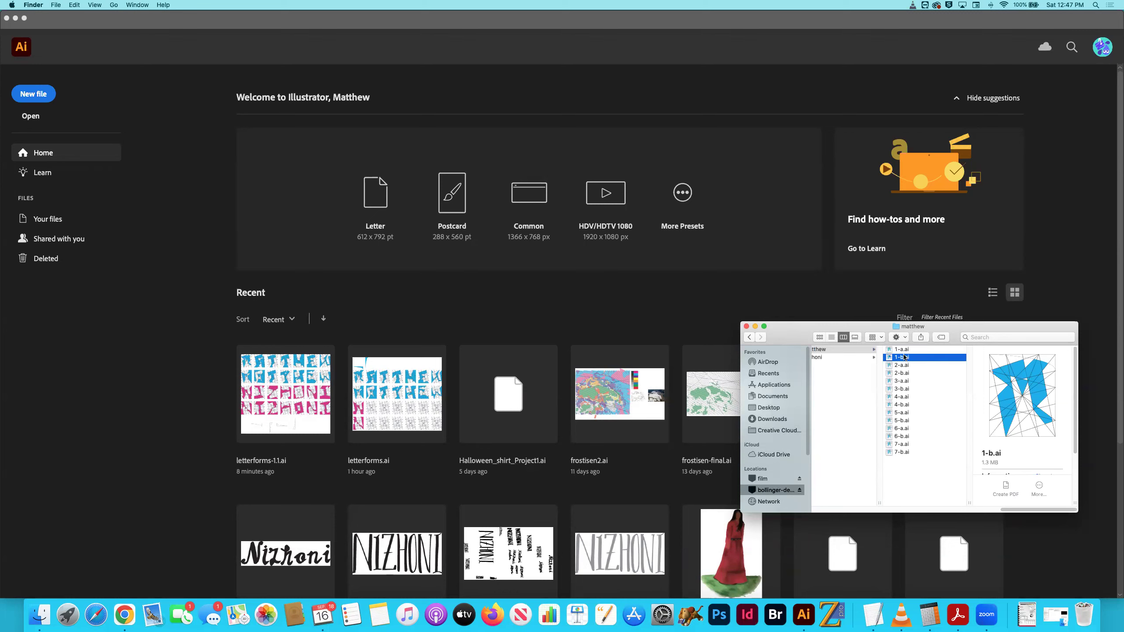
{"action": "left_click", "coordinate": [894, 350], "text": "shift"}
{"action": "right_click", "coordinate": [894, 350]}
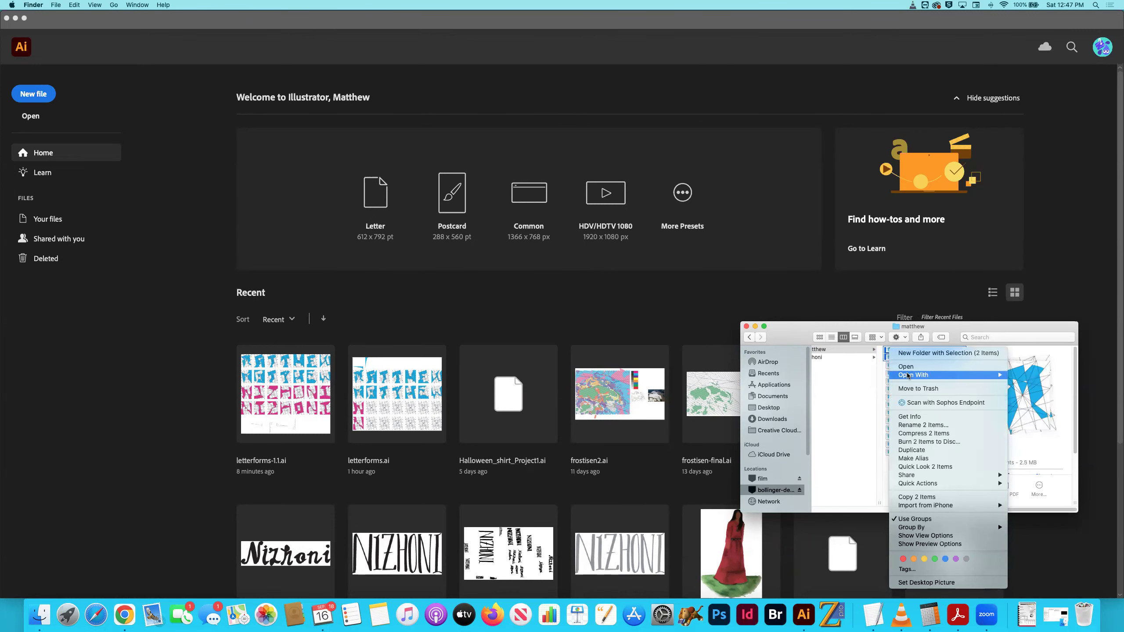
{"action": "mouse_move", "coordinate": [906, 377]}
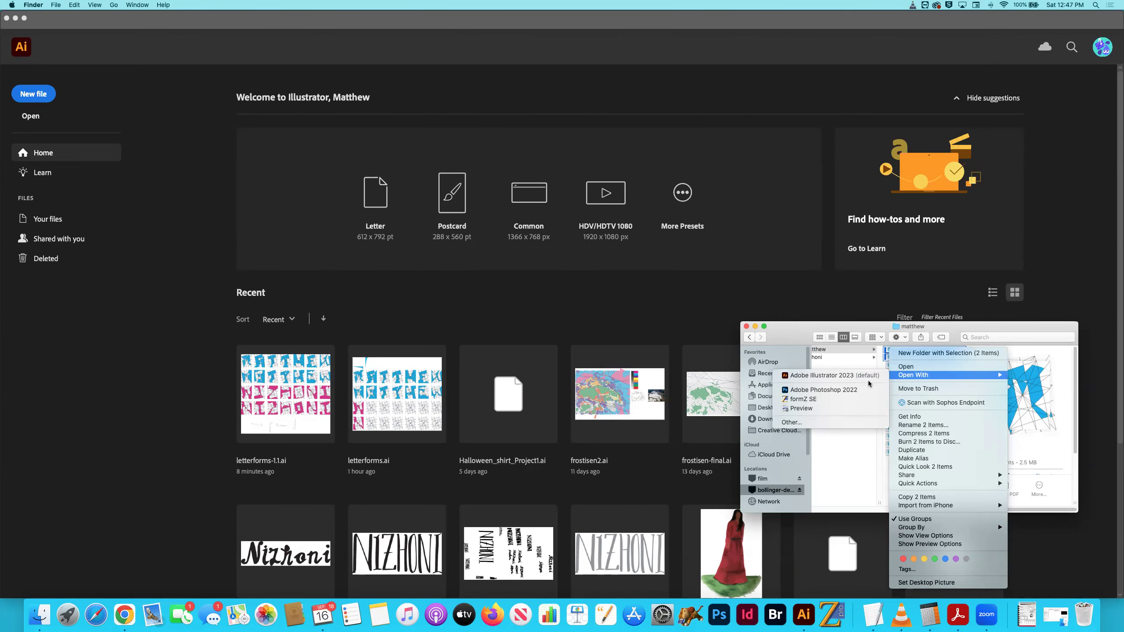
{"action": "left_click", "coordinate": [832, 375]}
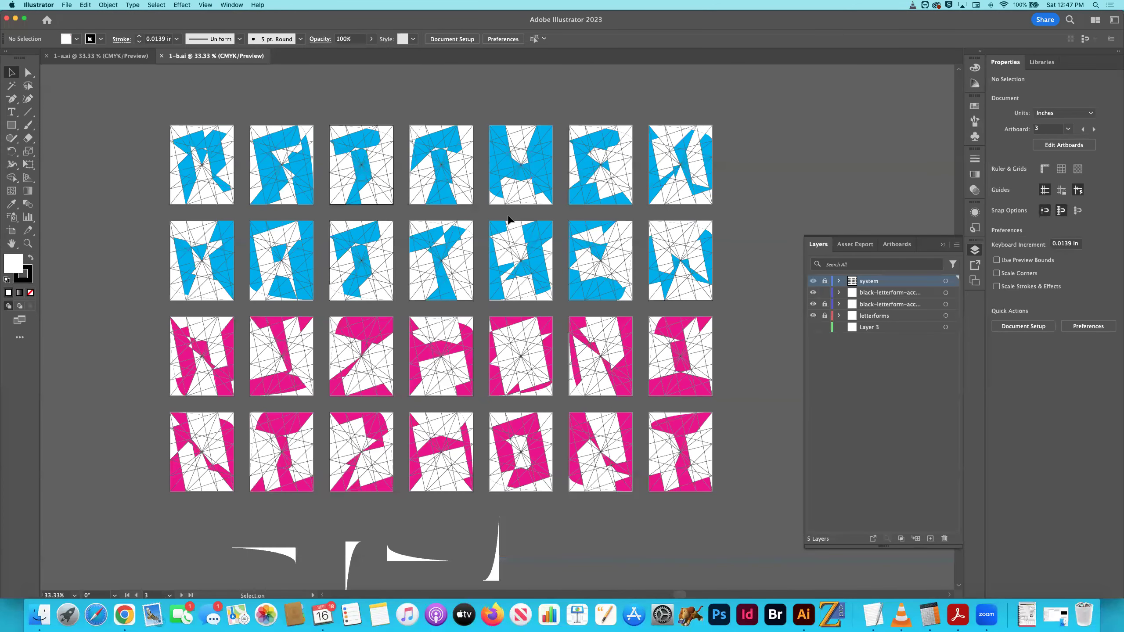
Unlock the letterforms, accent and system layers, and delete the white curved shapes below the artboards
{"action": "left_click", "coordinate": [824, 315]}
{"action": "left_click", "coordinate": [824, 304]}
{"action": "left_click", "coordinate": [824, 281]}
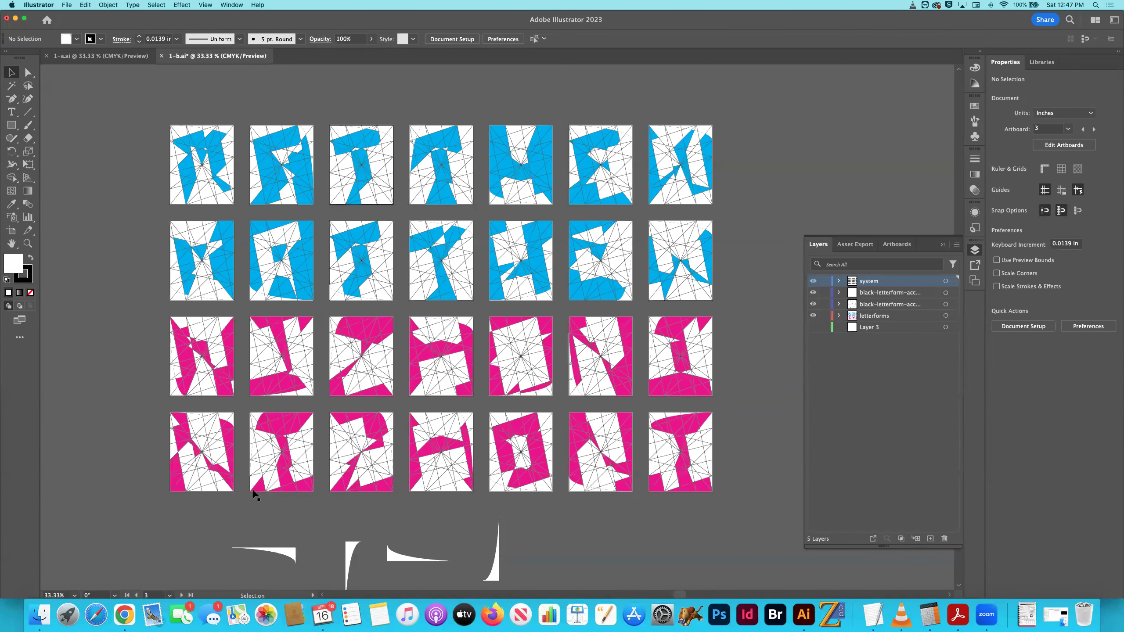
{"action": "left_click_drag", "start_coordinate": [247, 516], "coordinate": [569, 563]}
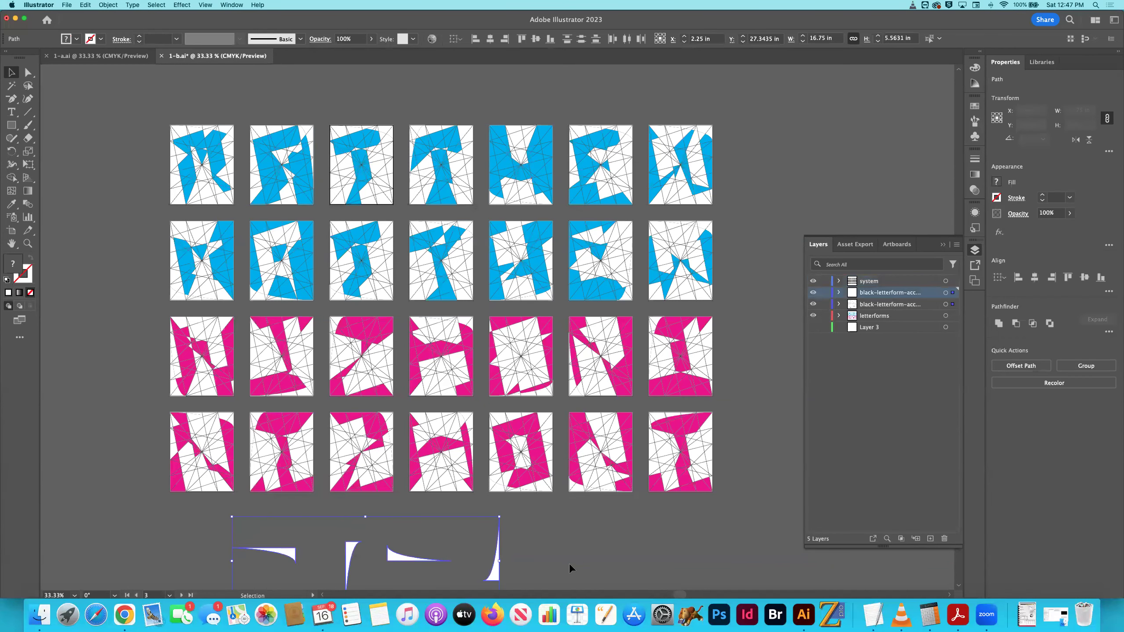
{"action": "key", "text": "Delete"}
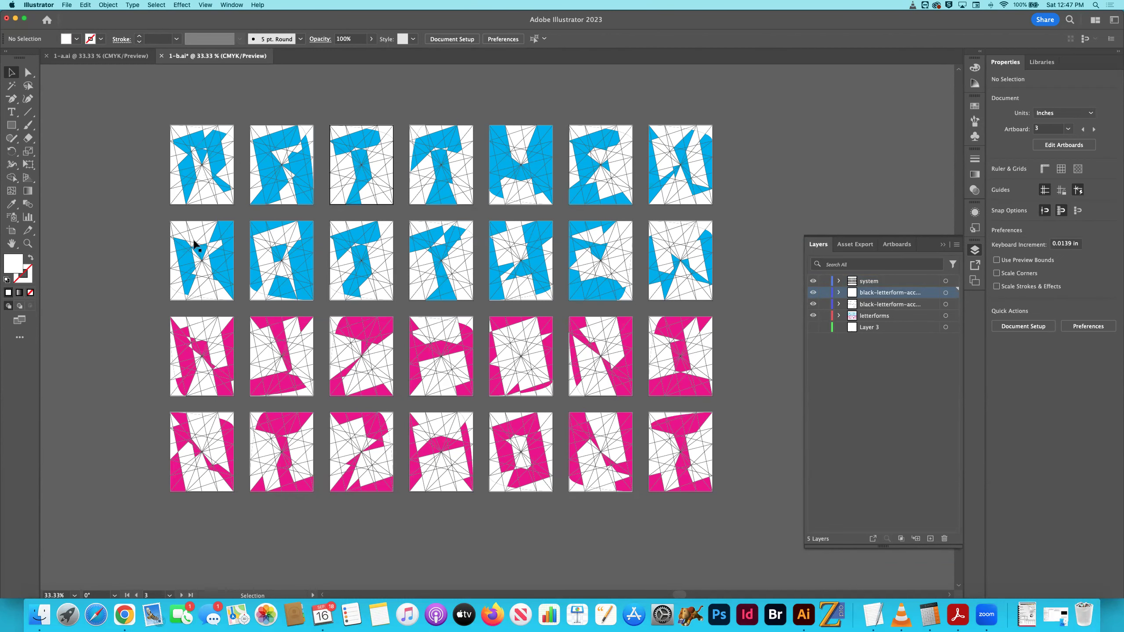
Delete columns 2–7 and the pink letterforms, keeping column 1's blue letters; switch to 1-a.ai
{"action": "left_click_drag", "start_coordinate": [244, 117], "coordinate": [743, 503]}
{"action": "key", "text": "Delete"}
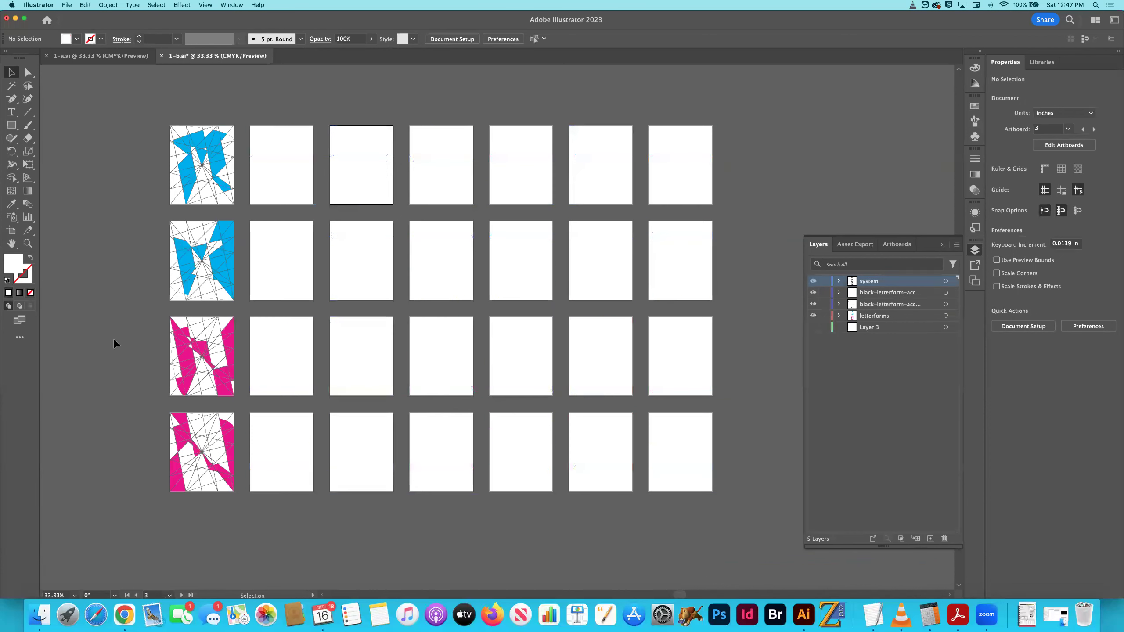
{"action": "left_click_drag", "start_coordinate": [279, 488], "coordinate": [280, 489]}
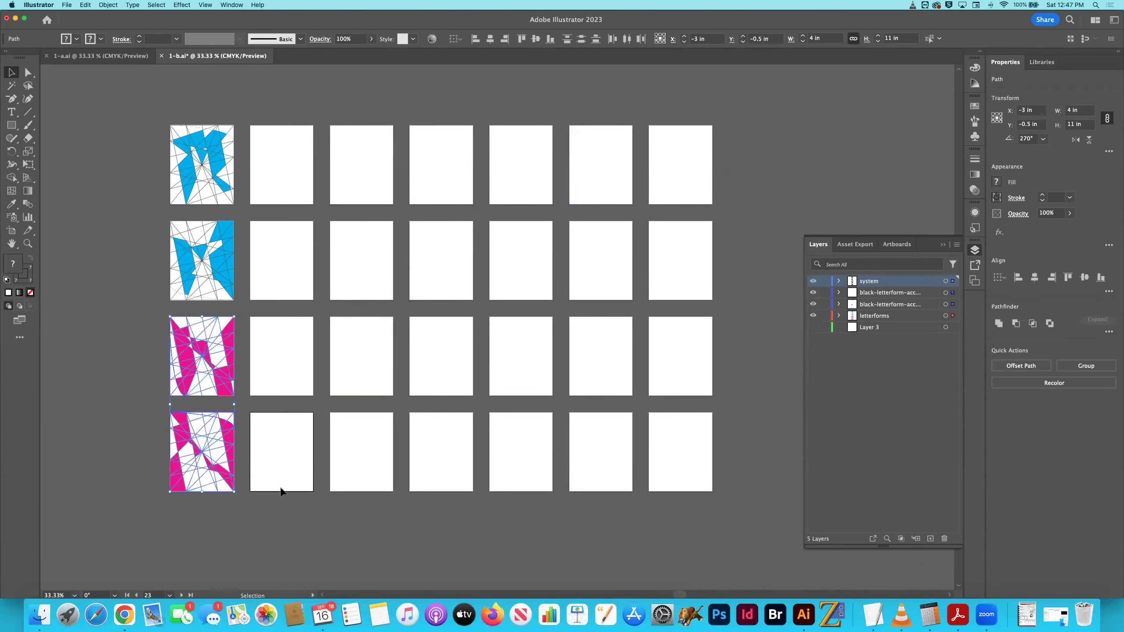
{"action": "key", "text": "Delete"}
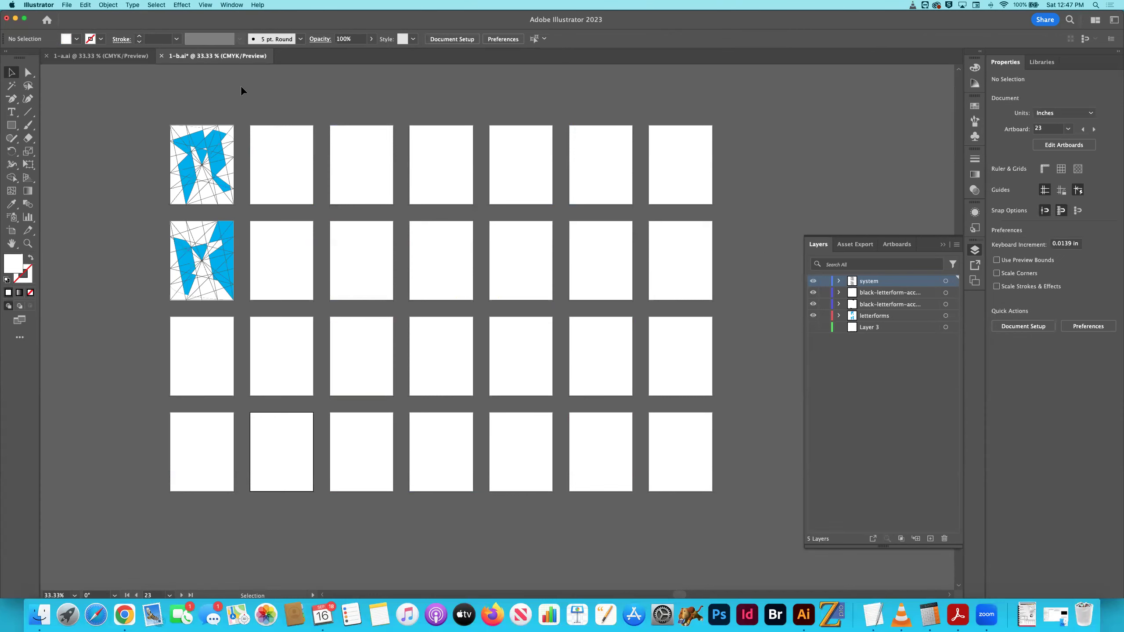
{"action": "left_click", "coordinate": [97, 57]}
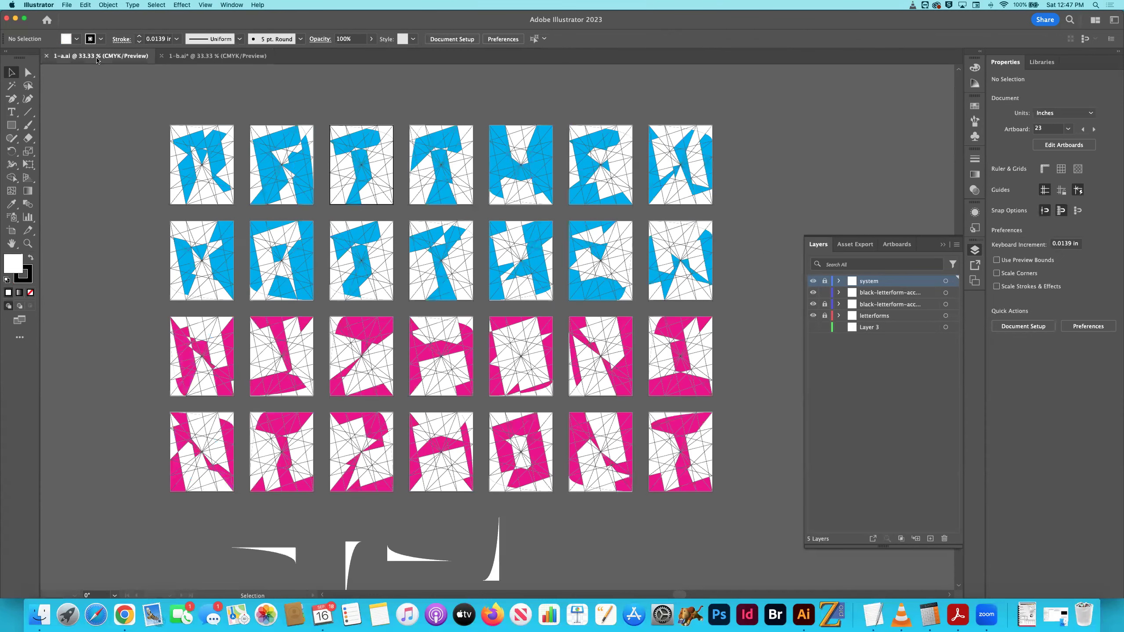
Unlock the letterforms, accent and system layers in 1-a.ai's Layers panel
{"action": "left_click", "coordinate": [195, 146]}
{"action": "left_click_drag", "start_coordinate": [246, 109], "coordinate": [718, 508]}
{"action": "key", "text": "super+shift+a"}
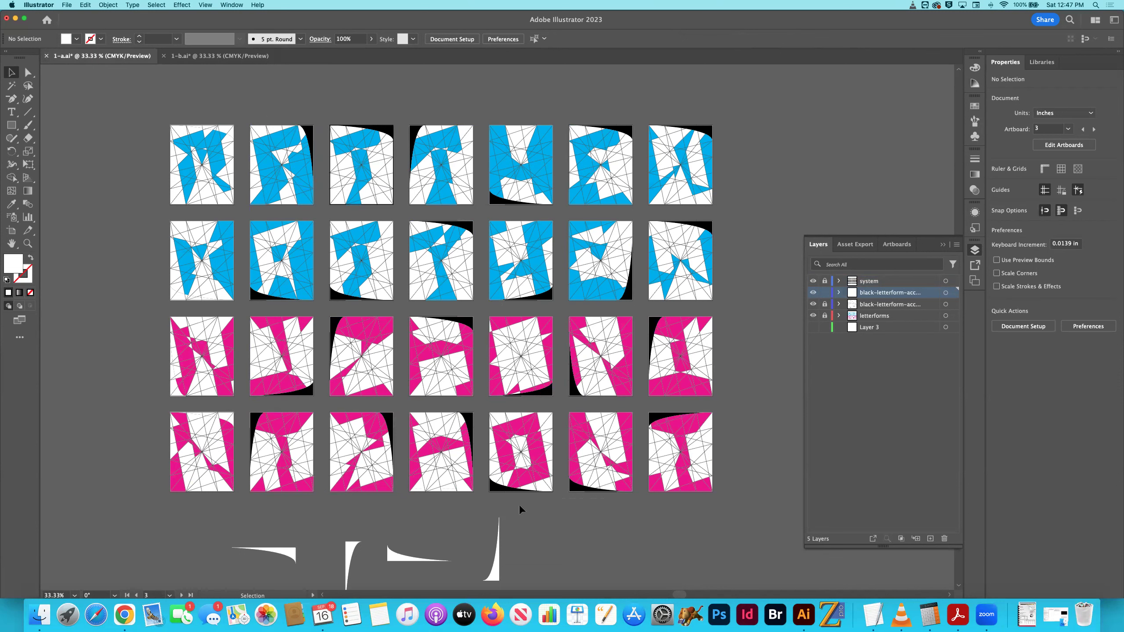
{"action": "left_click_drag", "start_coordinate": [826, 315], "coordinate": [823, 283]}
Delete all other artwork, including the pink letterforms and second-row blue letter, keeping the first artboard's letter
{"action": "left_click_drag", "start_coordinate": [761, 545], "coordinate": [332, 485]}
{"action": "key", "text": "Delete"}
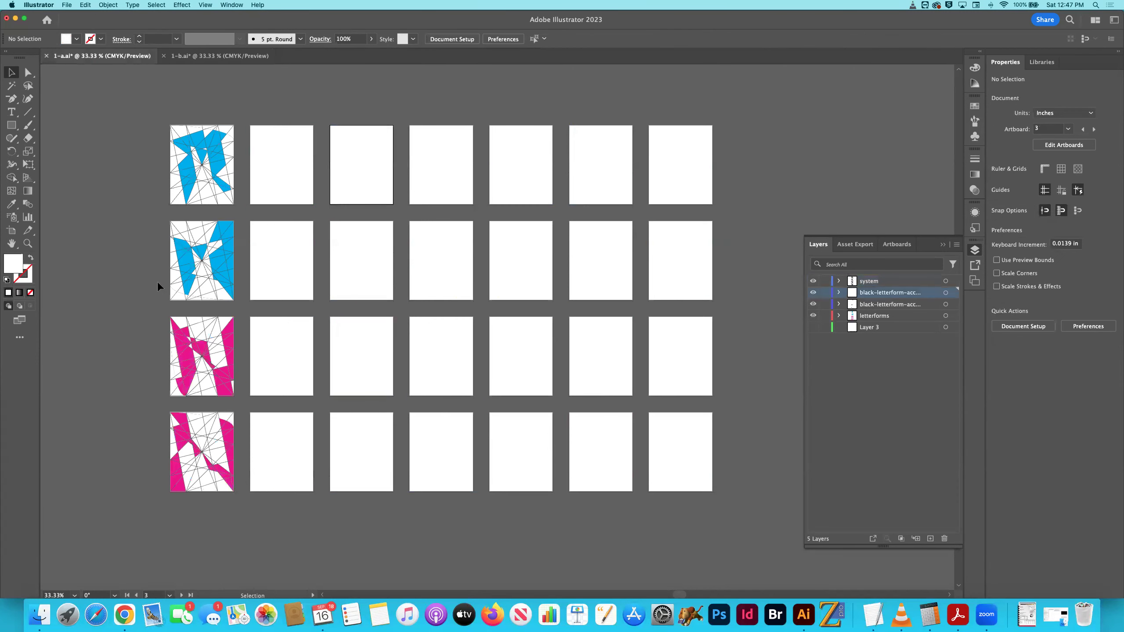
{"action": "left_click_drag", "start_coordinate": [249, 461], "coordinate": [154, 309]}
{"action": "key", "text": "Delete"}
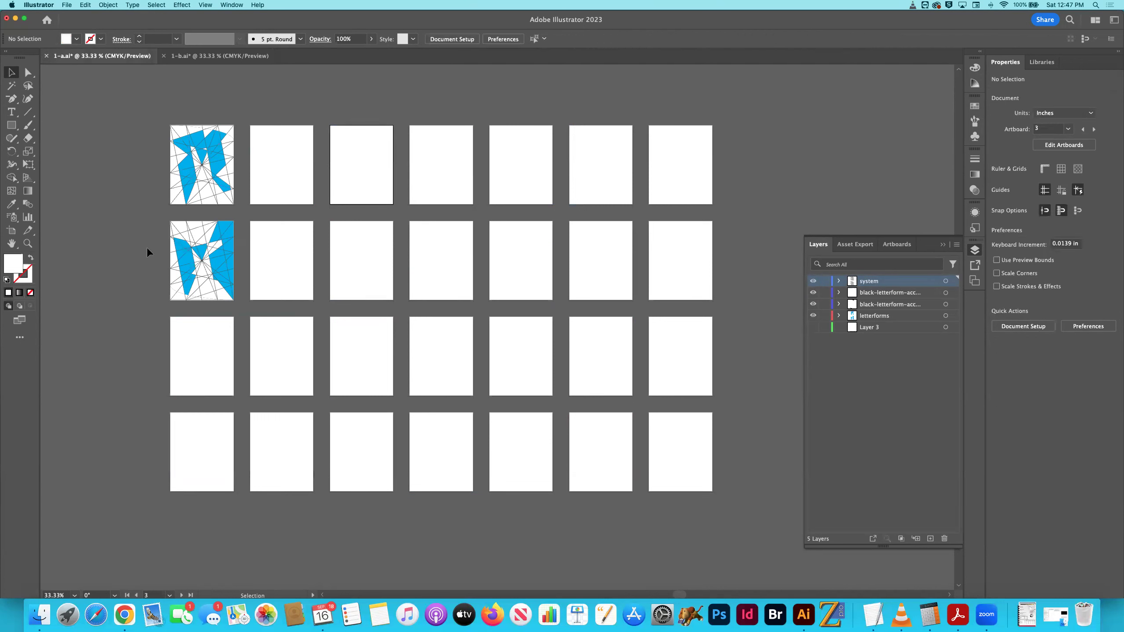
{"action": "left_click_drag", "start_coordinate": [137, 213], "coordinate": [374, 342]}
{"action": "key", "text": "Delete"}
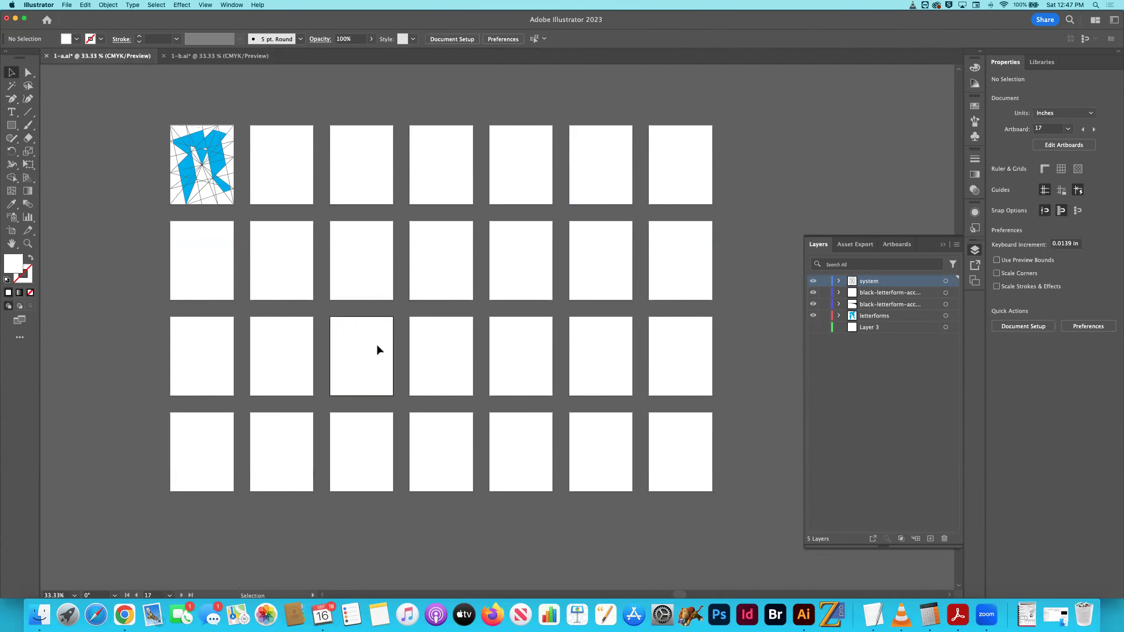
Delete all 27 empty artboards in 1-a.ai, leaving only the lettered one
{"action": "left_click", "coordinate": [12, 230]}
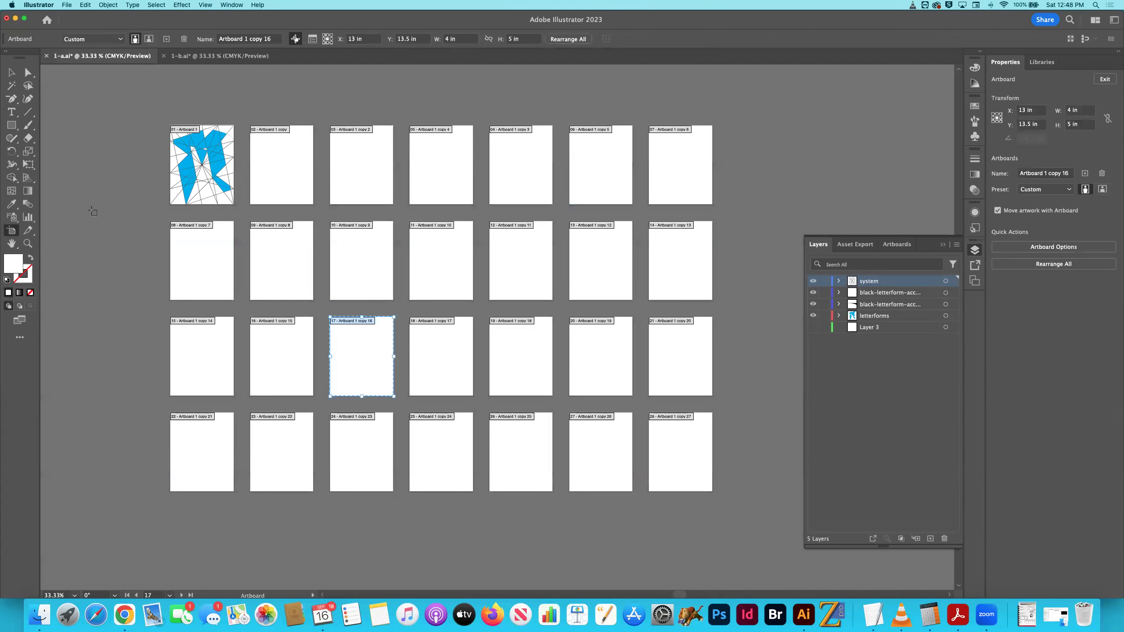
{"action": "left_click", "coordinate": [264, 177]}
{"action": "key", "text": "Delete"}
{"action": "left_click", "coordinate": [371, 181]}
{"action": "key", "text": "Delete"}
{"action": "left_click", "coordinate": [432, 184]}
{"action": "key", "text": "Delete"}
{"action": "left_click", "coordinate": [512, 185]}
{"action": "key", "text": "Delete"}
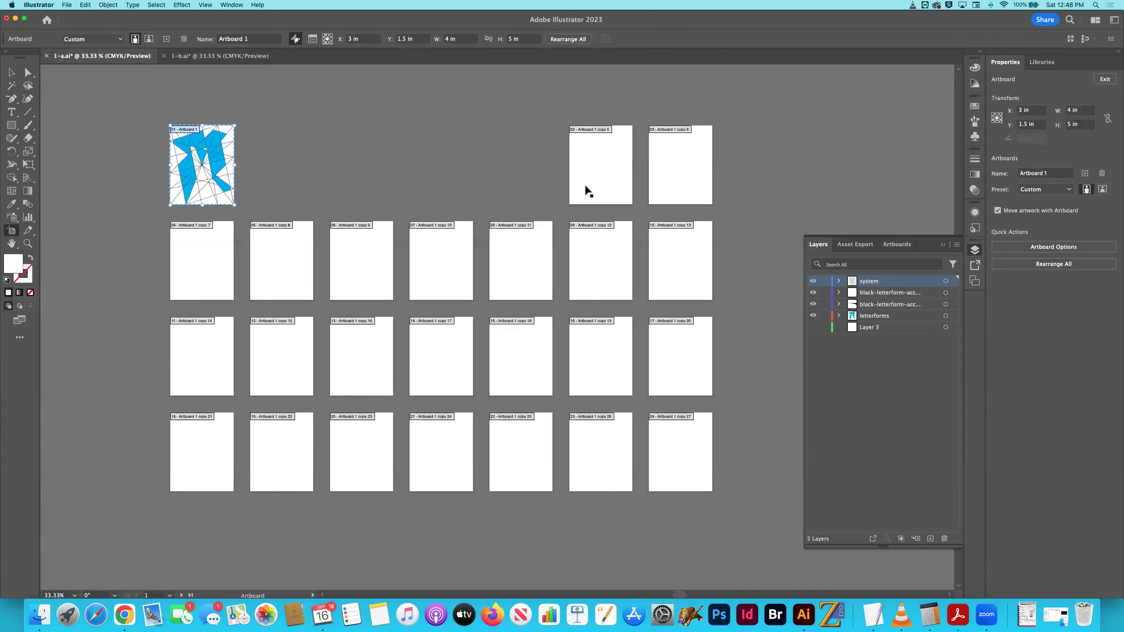
{"action": "left_click", "coordinate": [585, 191]}
{"action": "key", "text": "Delete"}
{"action": "left_click", "coordinate": [685, 187]}
{"action": "key", "text": "Delete"}
{"action": "left_click", "coordinate": [690, 254]}
{"action": "key", "text": "Delete"}
{"action": "left_click", "coordinate": [618, 255]}
{"action": "key", "text": "Delete"}
{"action": "key", "text": "Delete"}
{"action": "key", "text": "Delete"}
{"action": "key", "text": "Delete"}
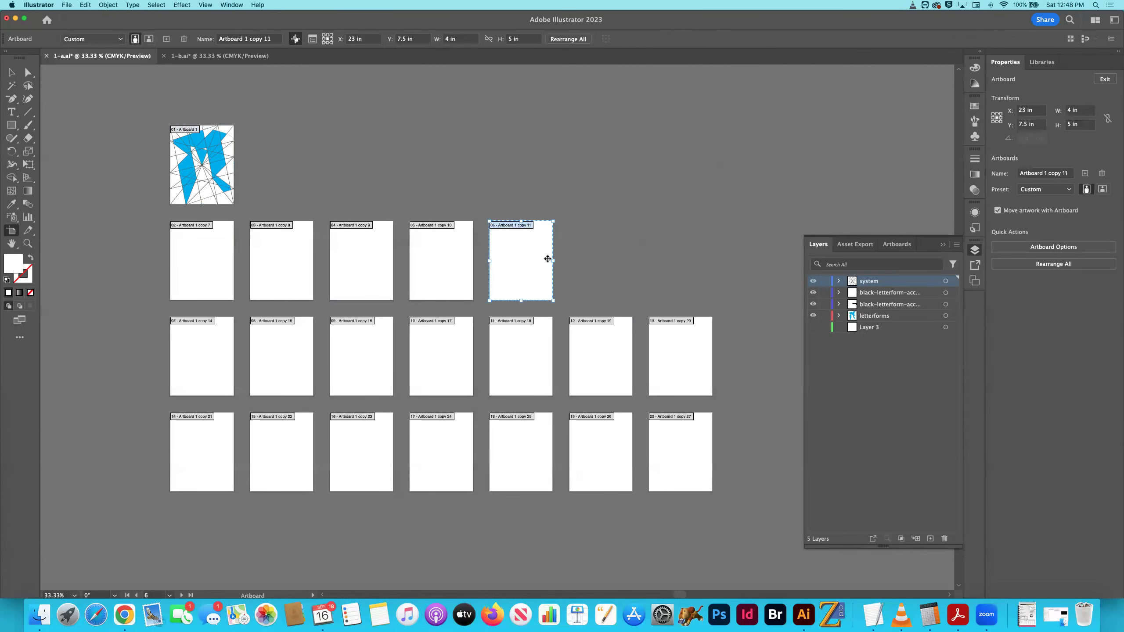
{"action": "key", "text": "Delete"}
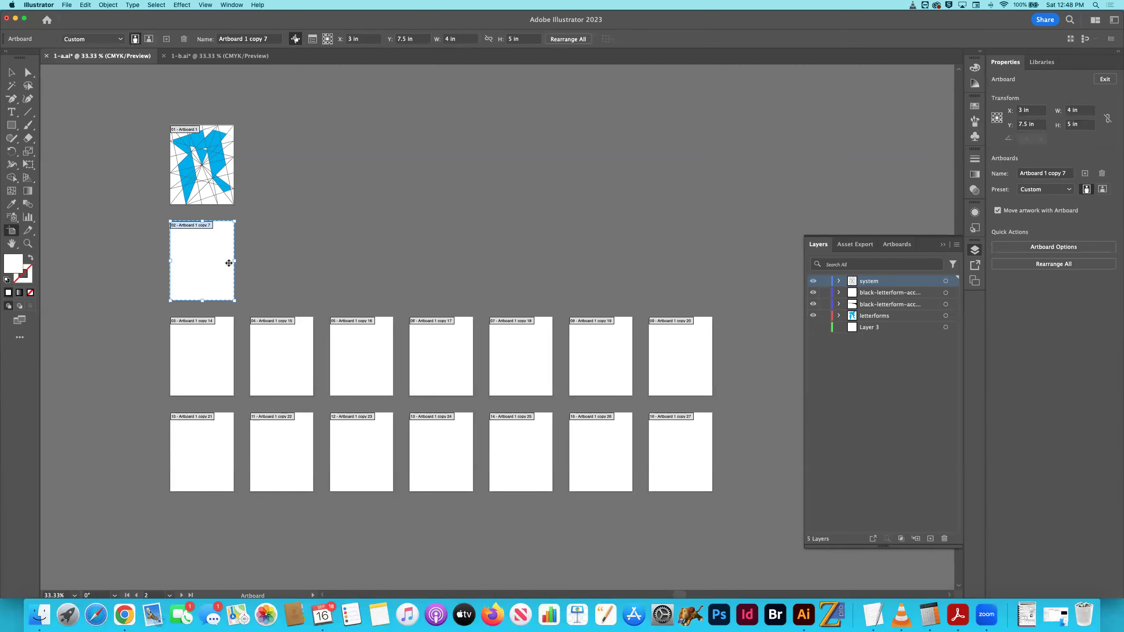
{"action": "key", "text": "Delete"}
{"action": "left_click", "coordinate": [212, 354]}
{"action": "key", "text": "Delete"}
{"action": "left_click", "coordinate": [273, 358]}
{"action": "key", "text": "Delete"}
{"action": "left_click", "coordinate": [359, 364]}
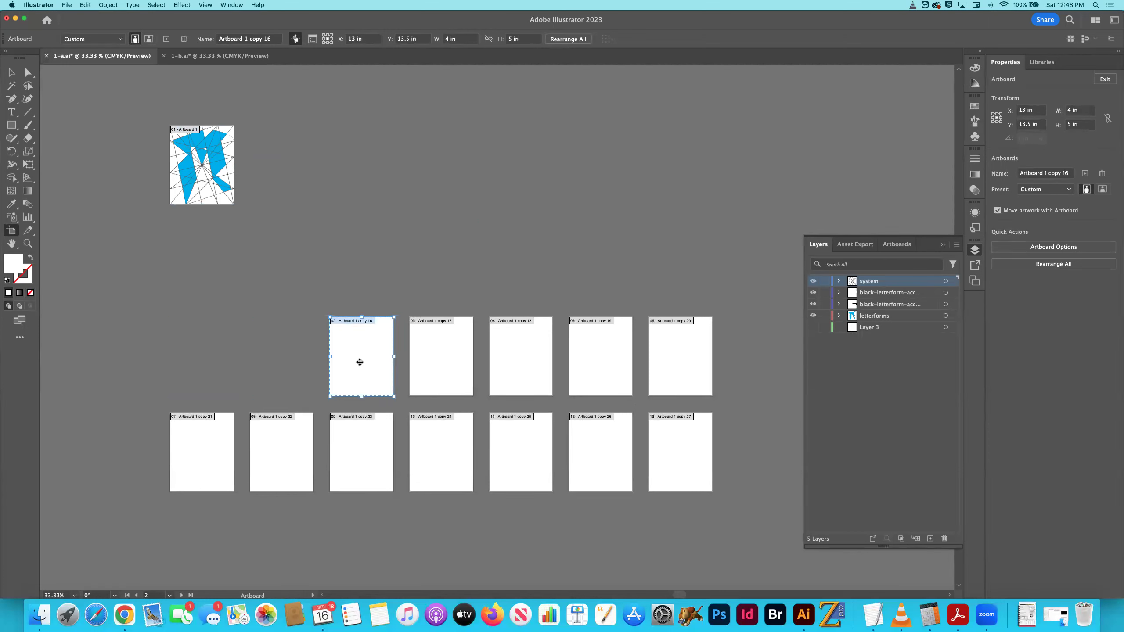
{"action": "key", "text": "Delete"}
{"action": "left_click", "coordinate": [454, 364]}
{"action": "key", "text": "Delete"}
{"action": "left_click", "coordinate": [531, 364]}
{"action": "key", "text": "Delete"}
{"action": "left_click", "coordinate": [597, 371]}
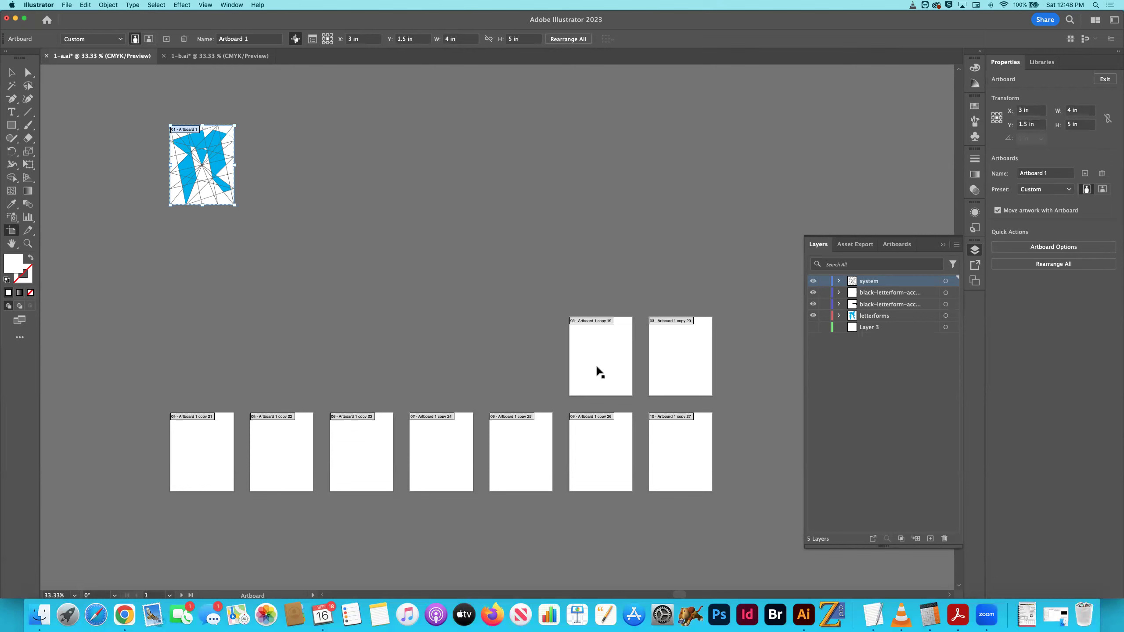
{"action": "key", "text": "Delete"}
{"action": "left_click", "coordinate": [660, 376]}
{"action": "key", "text": "Delete"}
{"action": "left_click", "coordinate": [676, 432]}
{"action": "key", "text": "Delete"}
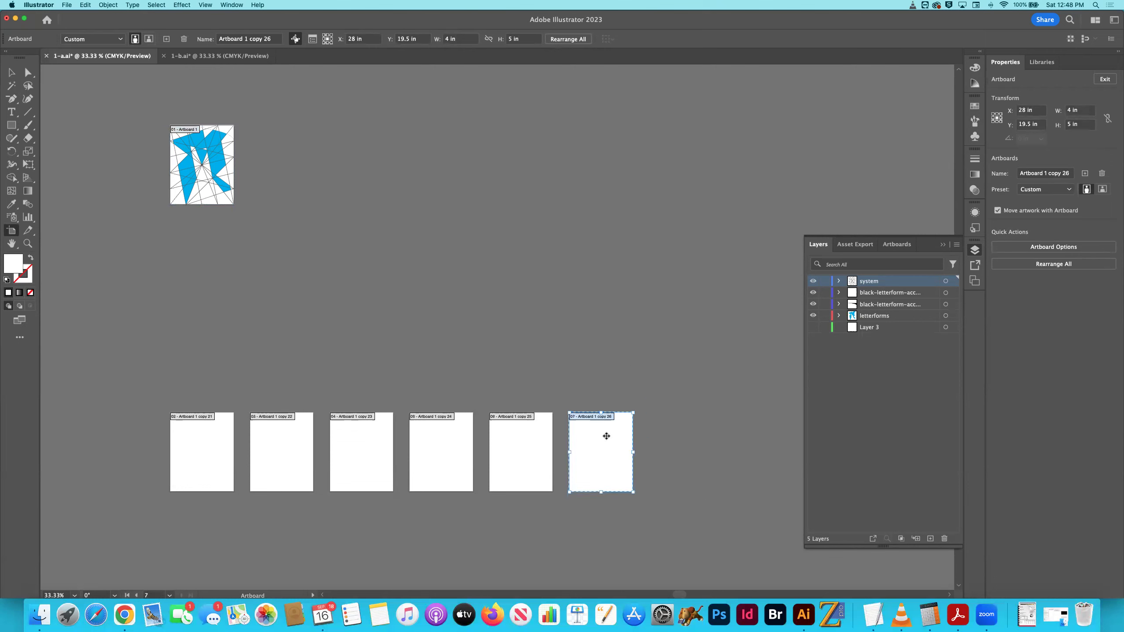
{"action": "key", "text": "Delete"}
{"action": "key", "text": "Delete"}
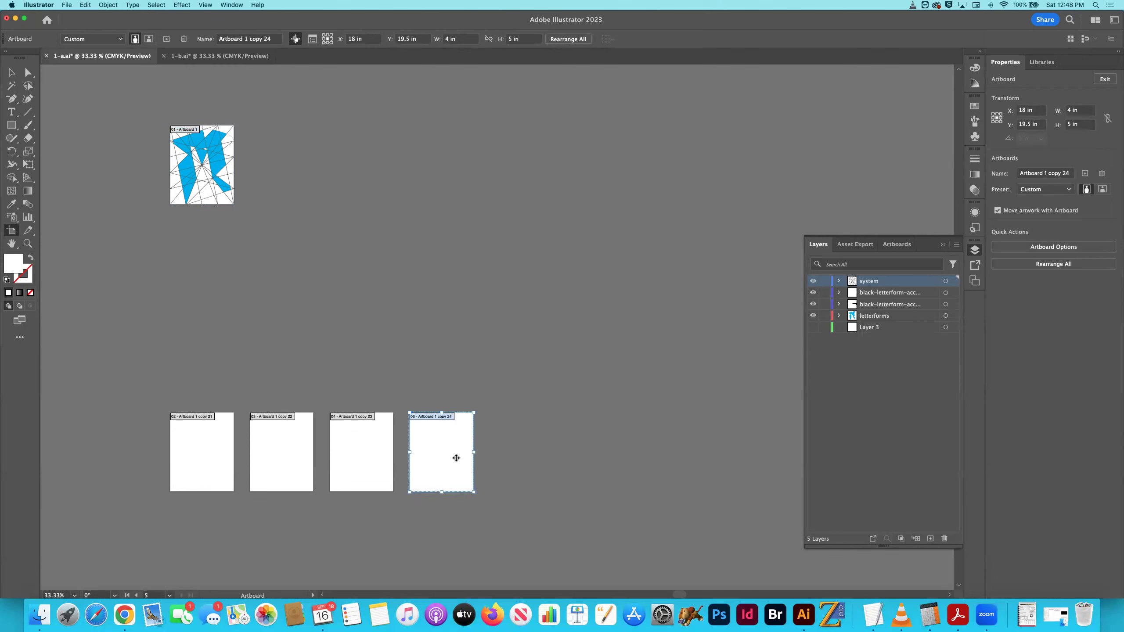
{"action": "key", "text": "Delete"}
{"action": "key", "text": "Delete"}
{"action": "key", "text": "Delete"}
{"action": "key", "text": "Delete"}
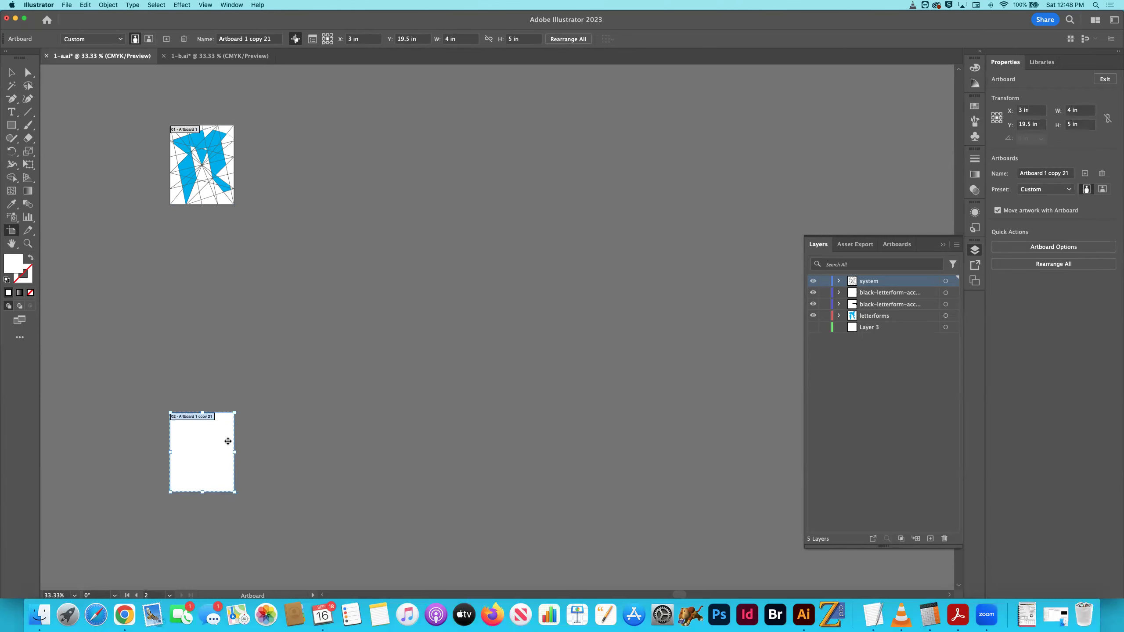
Fit the remaining artboard in the window, save 1-a.ai, and switch to 1-b.ai
{"action": "left_click", "coordinate": [9, 72]}
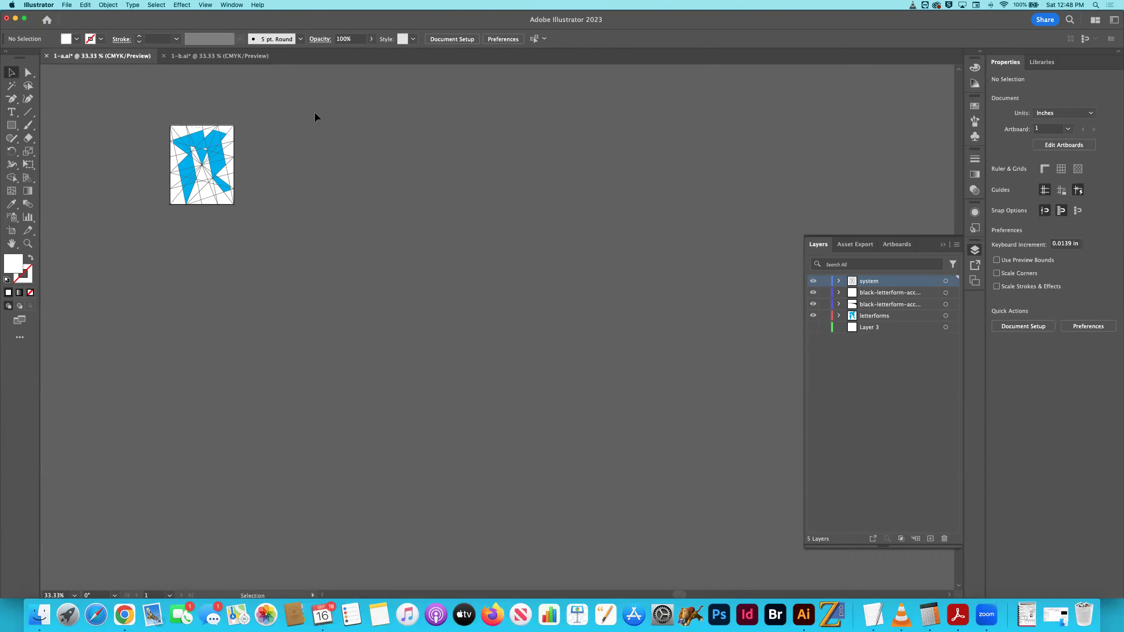
{"action": "key", "text": "super+0"}
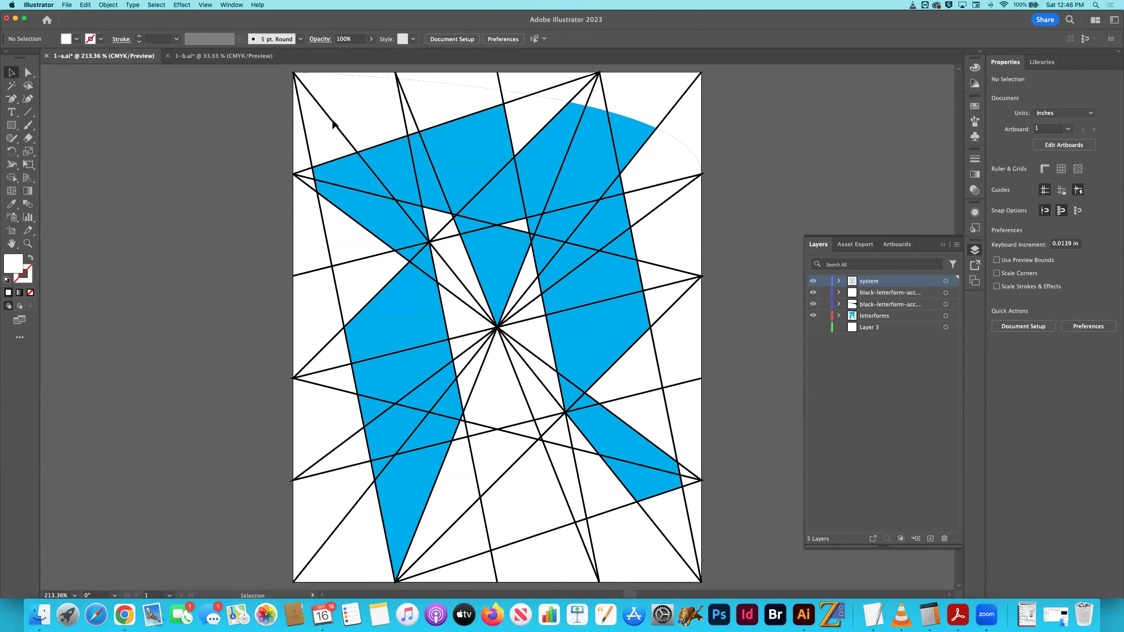
{"action": "key", "text": "super+s"}
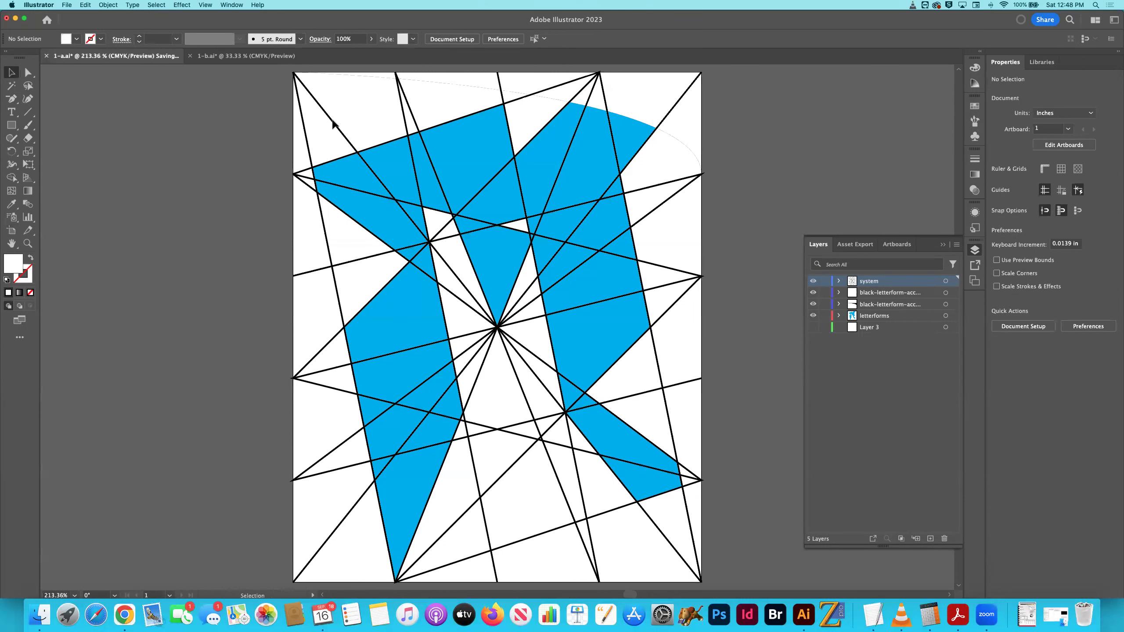
{"action": "key", "text": "ctrl+Tab"}
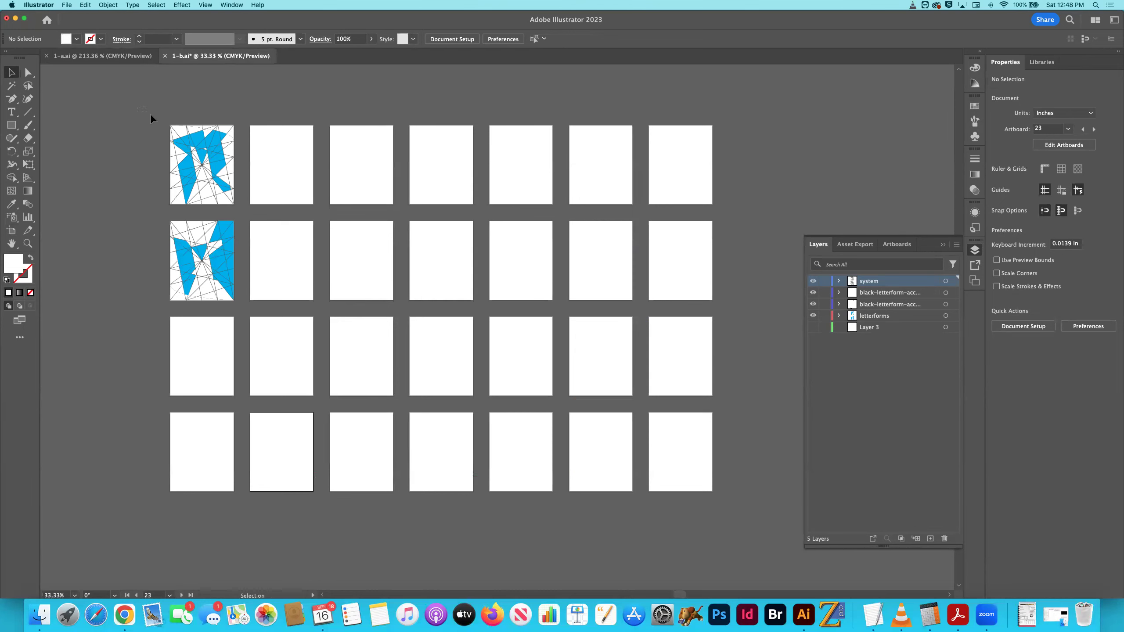
Delete the top-left letter in 1-b.ai and remove its now-empty artboard
{"action": "left_click_drag", "start_coordinate": [246, 200], "coordinate": [248, 205]}
{"action": "key", "text": "Delete"}
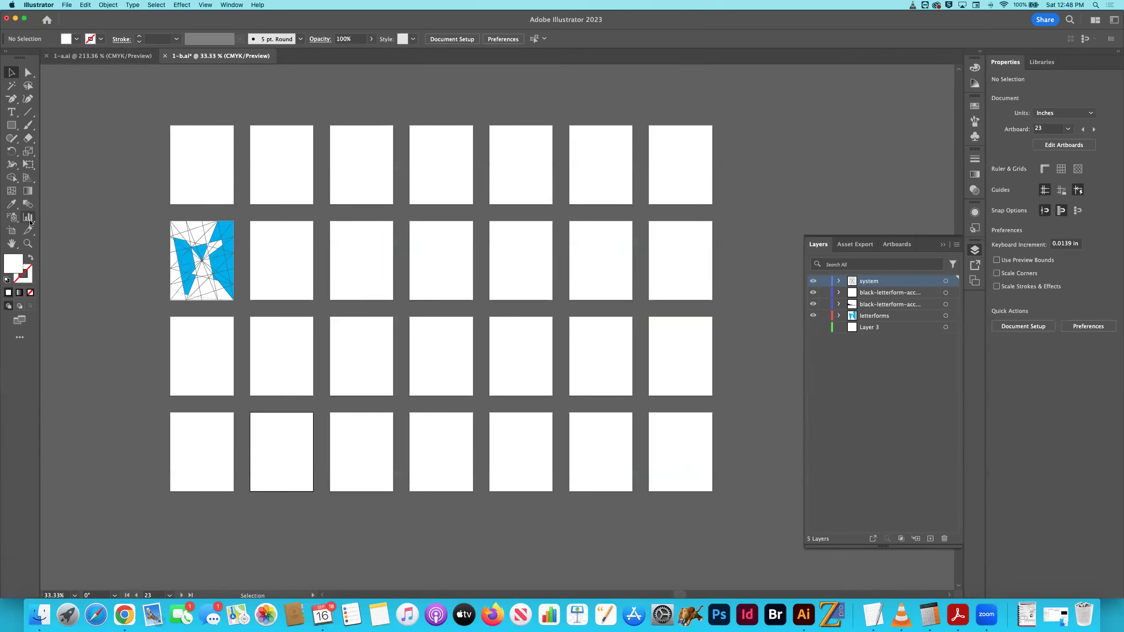
{"action": "left_click", "coordinate": [11, 230]}
{"action": "left_click", "coordinate": [205, 172]}
{"action": "key", "text": "Delete"}
Delete the remaining empty artboards so only the second letter's artboard is left
{"action": "left_click", "coordinate": [266, 173]}
{"action": "key", "text": "Delete"}
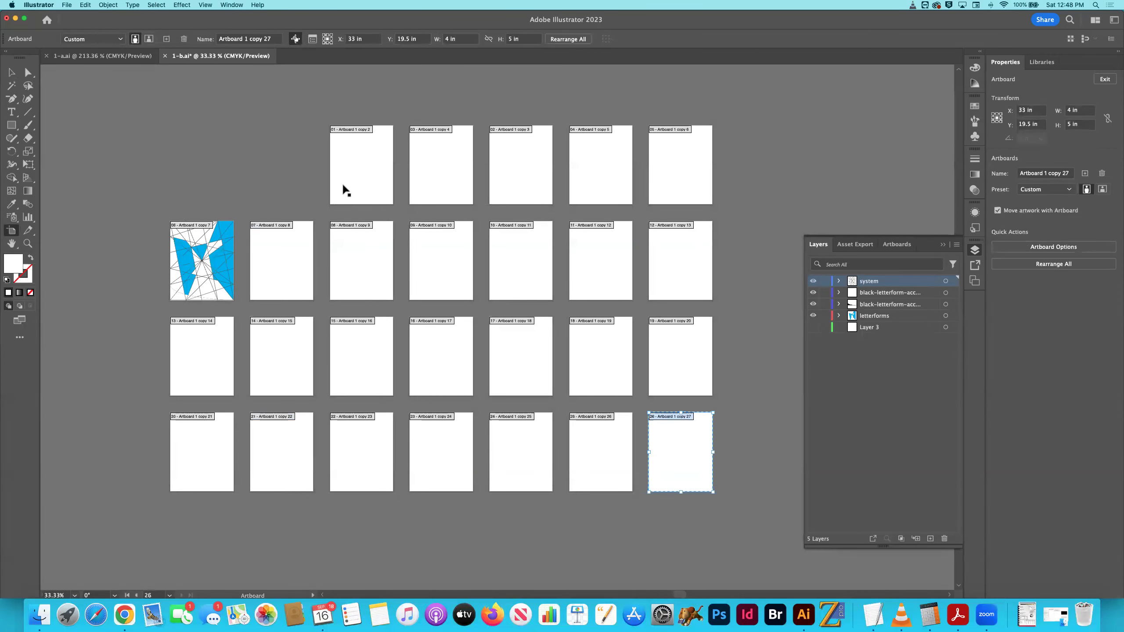
{"action": "left_click", "coordinate": [344, 188]}
{"action": "key", "text": "Delete"}
{"action": "left_click", "coordinate": [446, 183]}
{"action": "key", "text": "Delete"}
{"action": "left_click", "coordinate": [497, 180]}
{"action": "key", "text": "Delete"}
{"action": "left_click", "coordinate": [628, 179]}
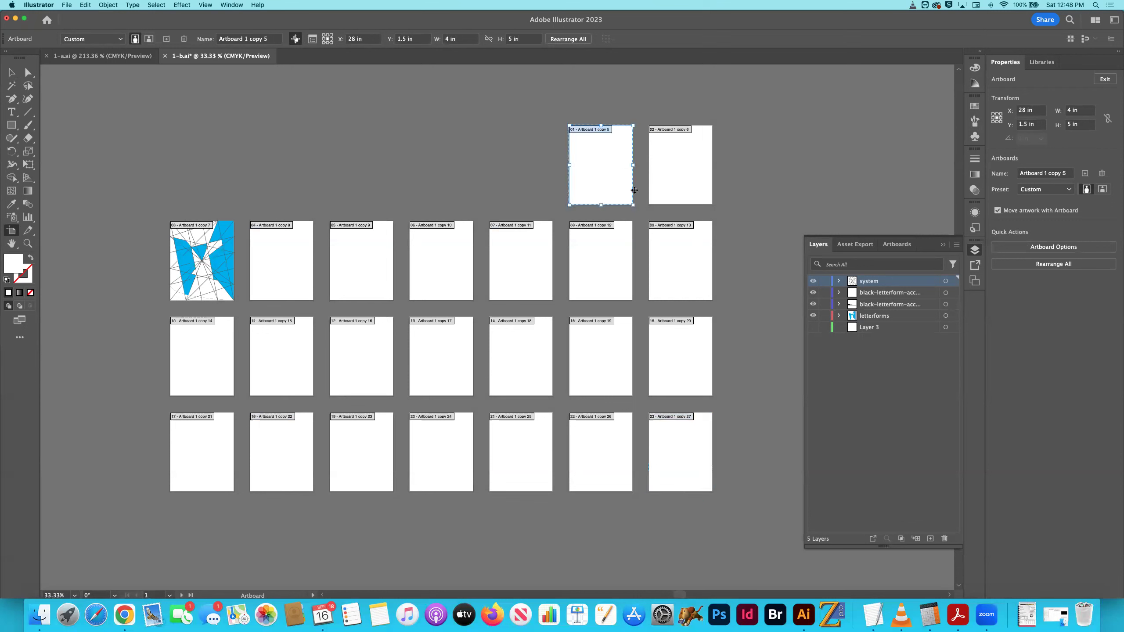
{"action": "key", "text": "Delete"}
{"action": "left_click", "coordinate": [681, 176]}
{"action": "key", "text": "Delete"}
{"action": "left_click", "coordinate": [681, 261]}
{"action": "key", "text": "Delete"}
{"action": "key", "text": "Delete"}
{"action": "left_click", "coordinate": [544, 256]}
{"action": "key", "text": "Delete"}
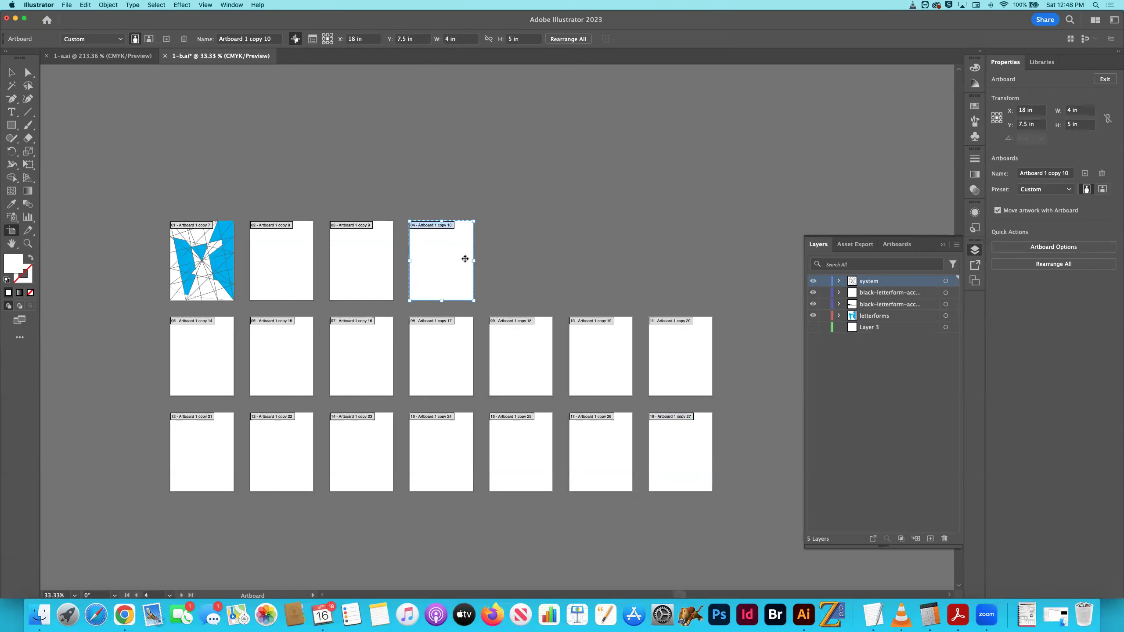
{"action": "key", "text": "Delete"}
{"action": "key", "text": "Delete"}
{"action": "key", "text": "Delete"}
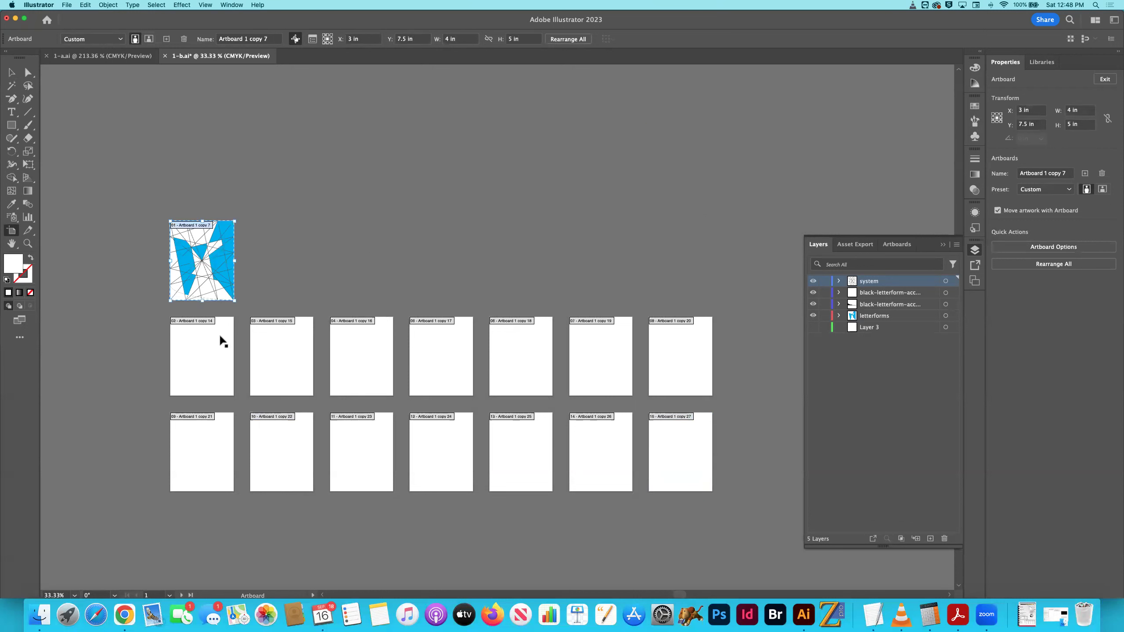
{"action": "left_click", "coordinate": [221, 340]}
{"action": "key", "text": "Delete"}
{"action": "left_click", "coordinate": [269, 346]}
{"action": "key", "text": "Delete"}
{"action": "left_click", "coordinate": [358, 352]}
{"action": "key", "text": "Delete"}
{"action": "left_click", "coordinate": [432, 358]}
{"action": "key", "text": "Delete"}
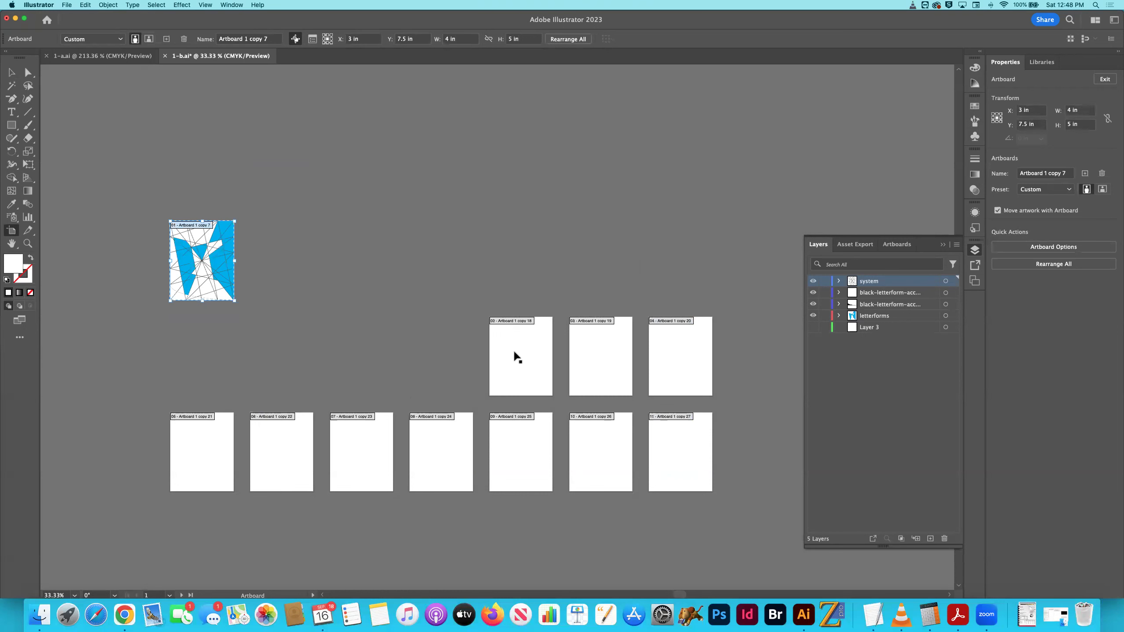
{"action": "left_click", "coordinate": [514, 354]}
{"action": "key", "text": "Delete"}
{"action": "left_click", "coordinate": [584, 354]}
{"action": "key", "text": "Delete"}
{"action": "left_click", "coordinate": [683, 363]}
{"action": "key", "text": "Delete"}
{"action": "left_click", "coordinate": [681, 423]}
{"action": "key", "text": "Delete"}
{"action": "left_click", "coordinate": [613, 444]}
{"action": "key", "text": "Delete"}
{"action": "left_click", "coordinate": [522, 442]}
{"action": "key", "text": "Delete"}
{"action": "key", "text": "Delete"}
{"action": "key", "text": "Delete"}
{"action": "key", "text": "Delete"}
{"action": "key", "text": "Delete"}
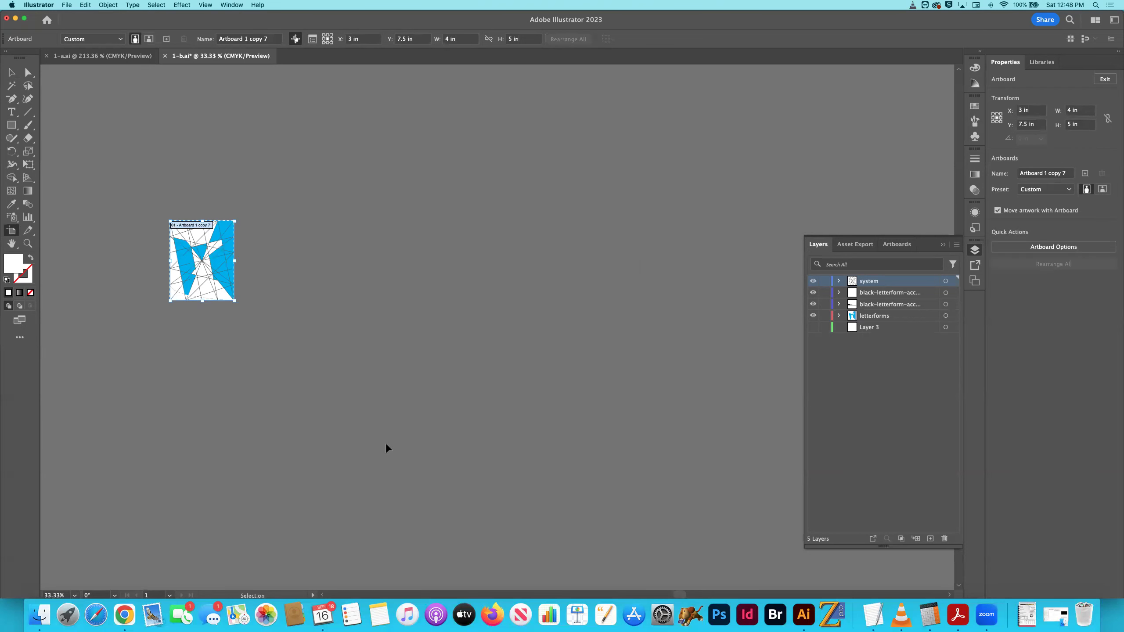
Fit the artboard in the window, save 1-b.ai, and close both documents
{"action": "key", "text": "super+0"}
{"action": "key", "text": "super+s"}
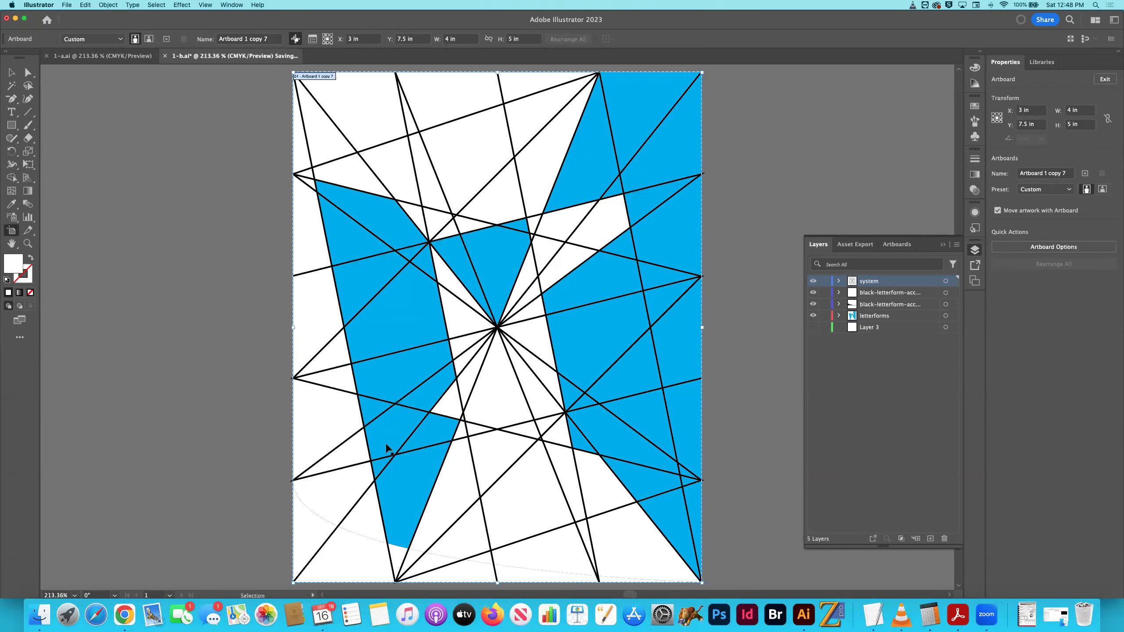
{"action": "key", "text": "super+w"}
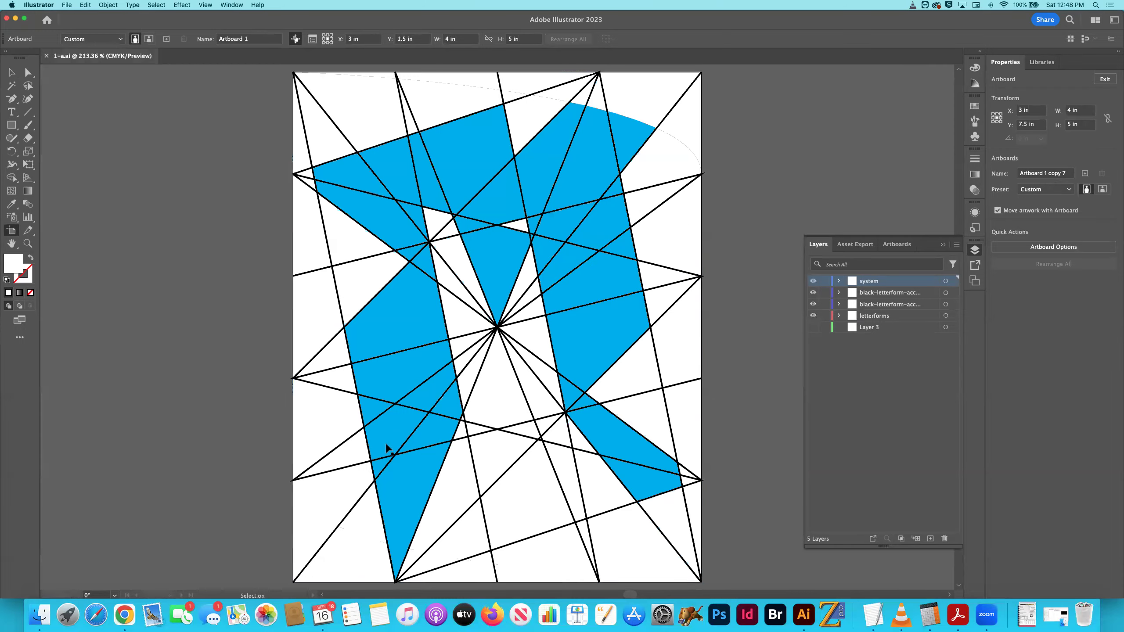
{"action": "key", "text": "super+w"}
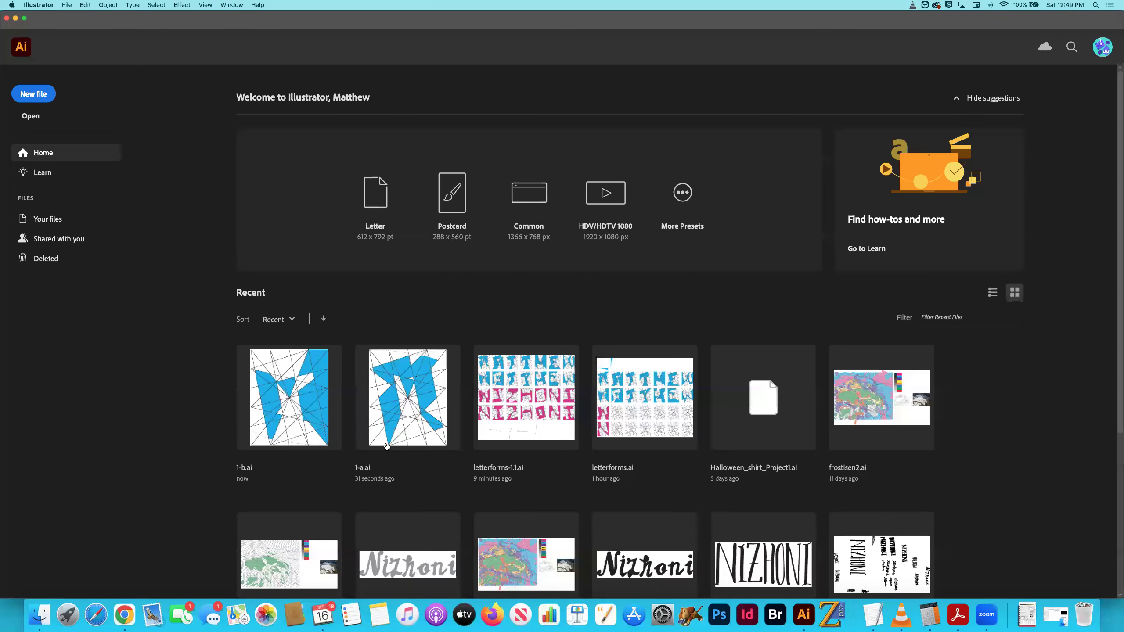
In Finder, select 2-a.ai and 2-b.ai and open both with Adobe Illustrator 2023
{"action": "key", "text": "super+Tab"}
{"action": "left_click", "coordinate": [895, 365]}
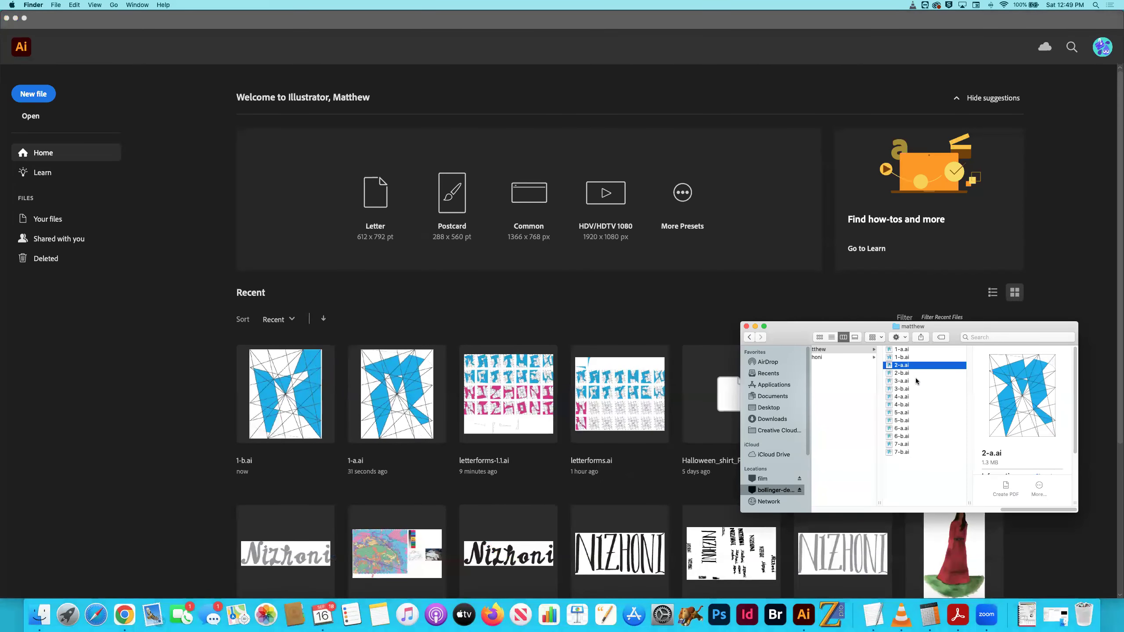
{"action": "left_click", "coordinate": [901, 373], "text": "shift"}
{"action": "right_click", "coordinate": [889, 367]}
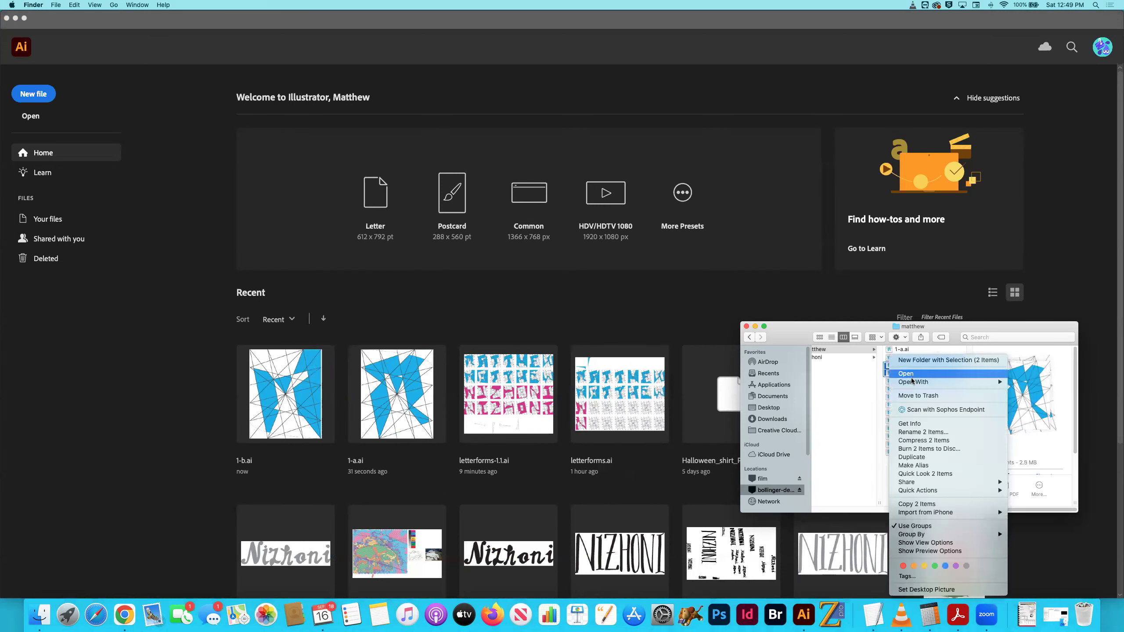
{"action": "mouse_move", "coordinate": [911, 381]}
{"action": "left_click", "coordinate": [834, 382]}
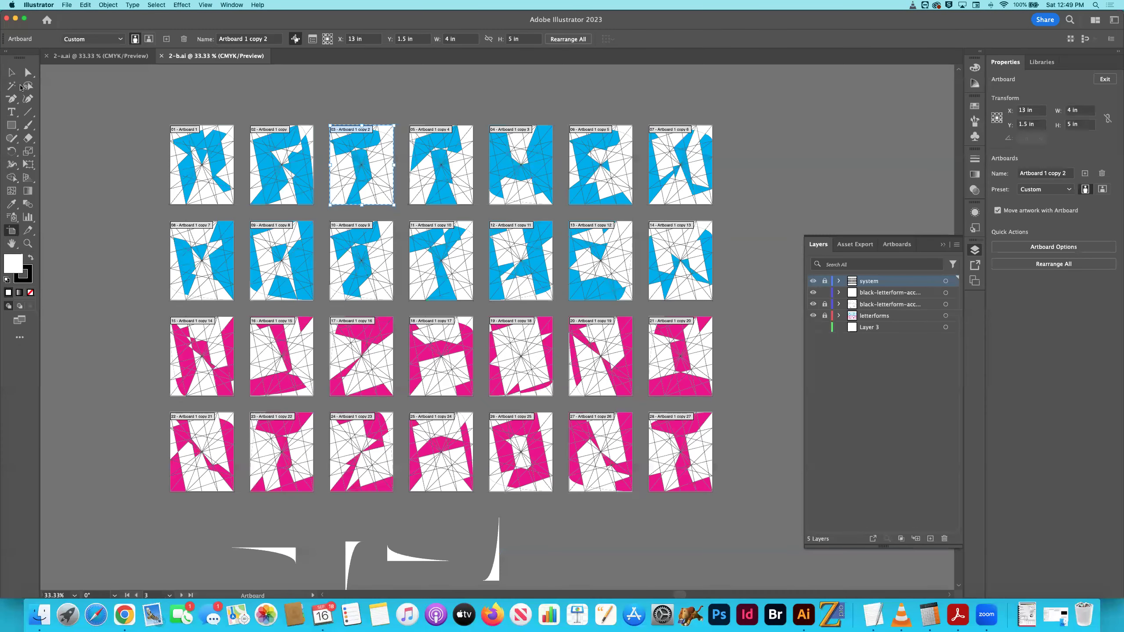
Unlock the letterforms, black-letterform and system layers in 2-b.ai
{"action": "left_click", "coordinate": [825, 315]}
{"action": "left_click", "coordinate": [825, 304]}
{"action": "left_click", "coordinate": [824, 280]}
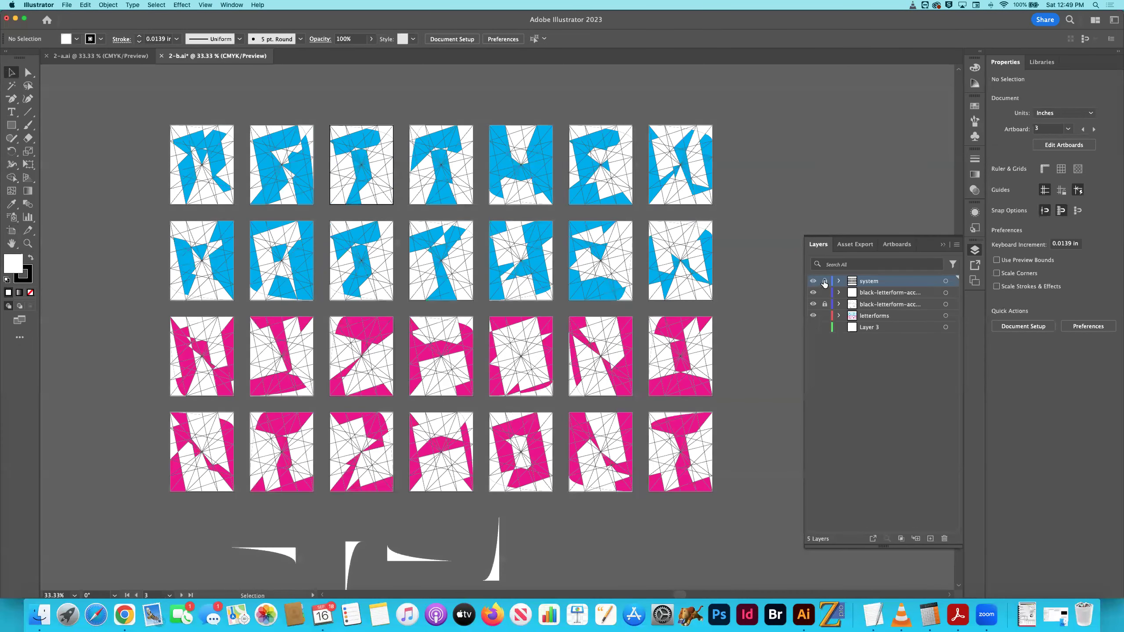
Unlock the letterforms, black-letterform and system layers in 2-a.ai
{"action": "left_click", "coordinate": [104, 56]}
{"action": "left_click", "coordinate": [824, 315]}
{"action": "left_click", "coordinate": [824, 304]}
{"action": "left_click", "coordinate": [825, 280]}
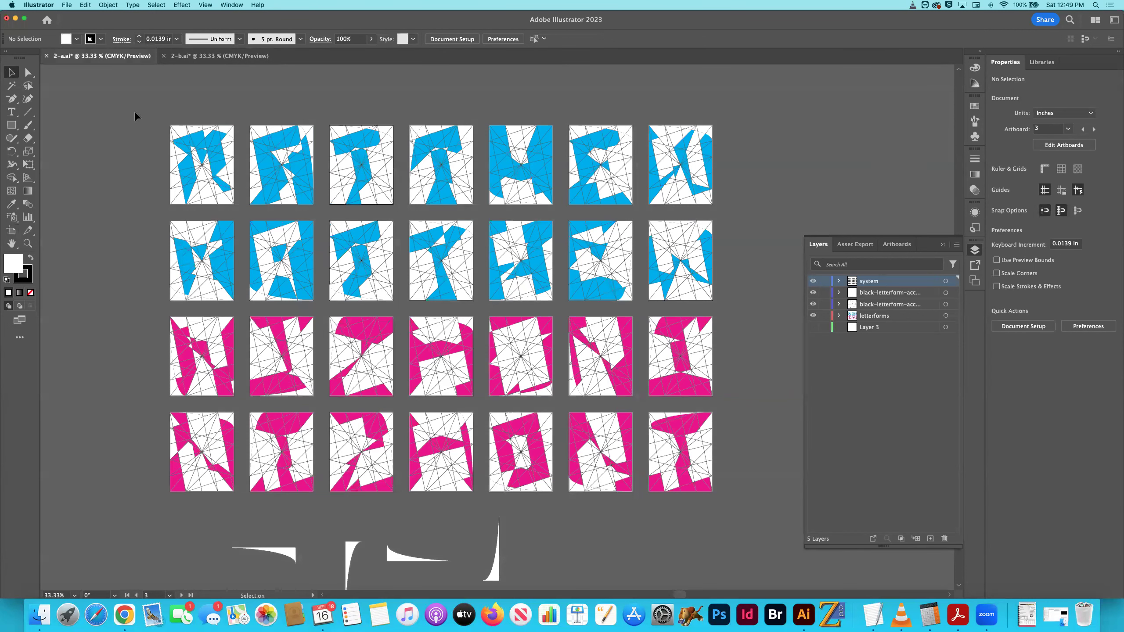
Delete the first-column letters and all letters in columns 3 to 7 of 2-a.ai
{"action": "left_click", "coordinate": [237, 509]}
{"action": "key", "text": "Delete"}
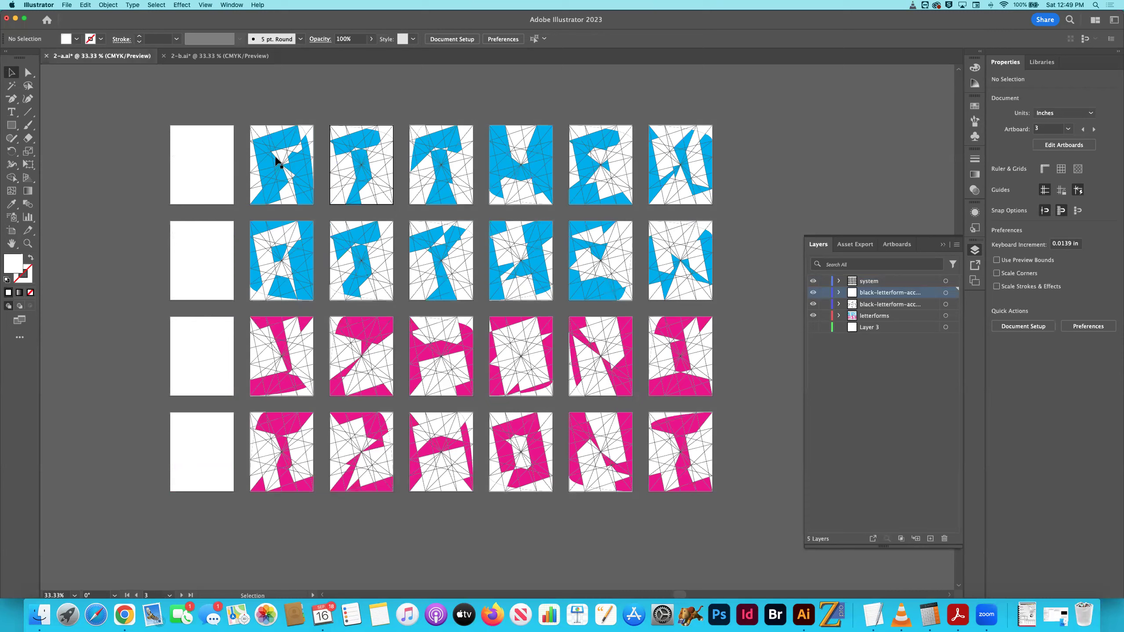
{"action": "left_click_drag", "start_coordinate": [326, 114], "coordinate": [612, 412]}
{"action": "left_click_drag", "start_coordinate": [756, 522], "coordinate": [756, 523]}
{"action": "key", "text": "Delete"}
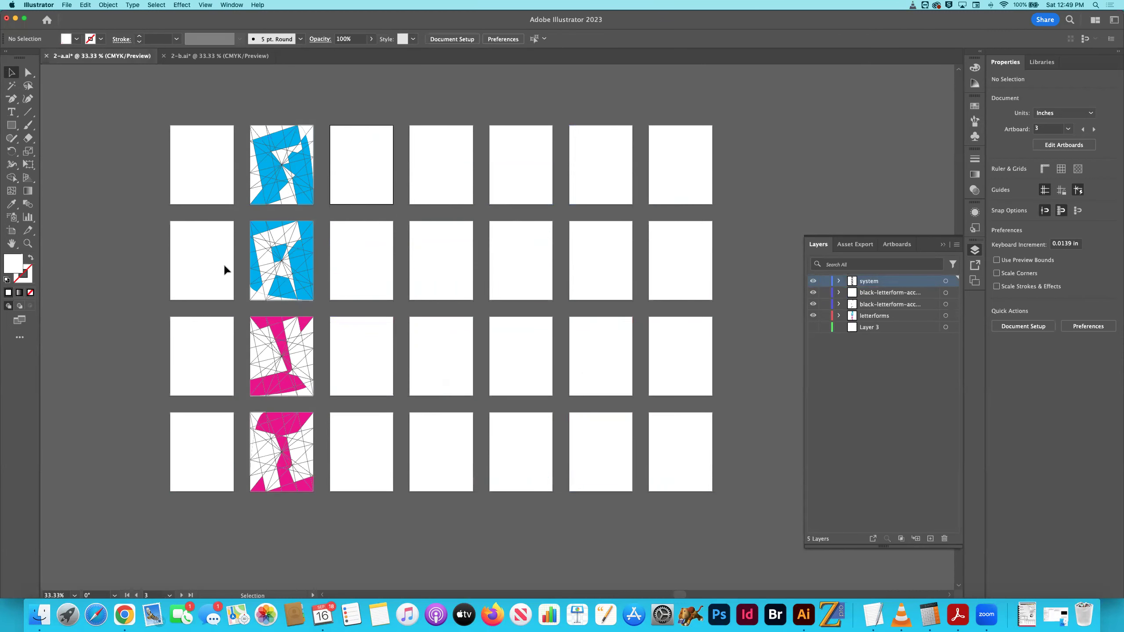
Delete the column-2 letters in rows 2 to 4, leaving only the top-row blue letter
{"action": "left_click_drag", "start_coordinate": [239, 222], "coordinate": [371, 508]}
{"action": "key", "text": "Delete"}
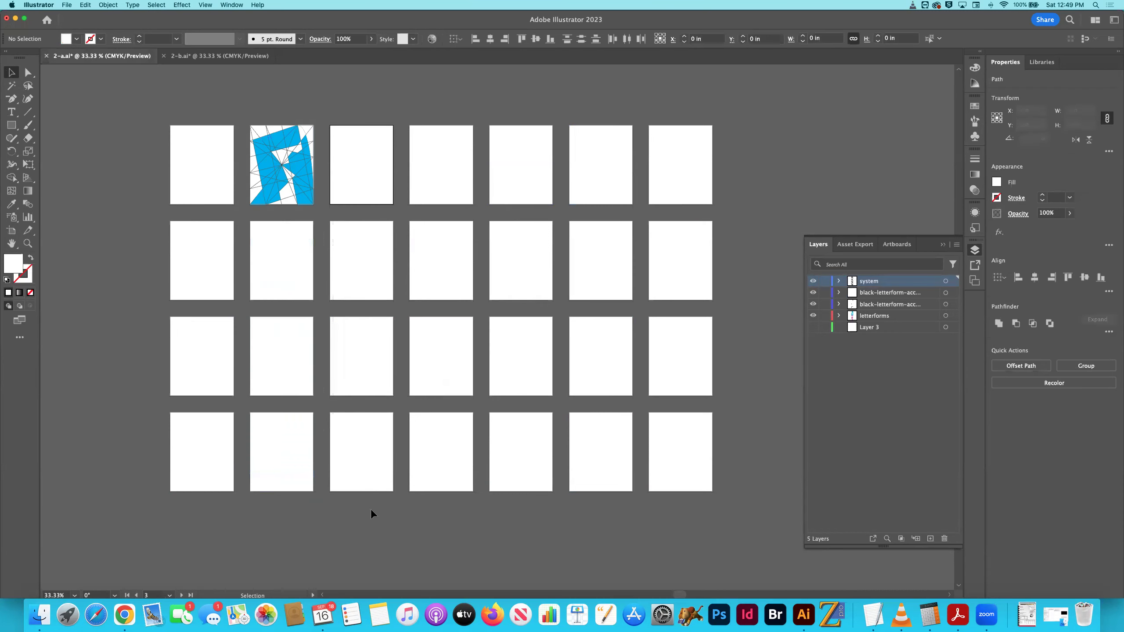
{"action": "left_click", "coordinate": [12, 230]}
Delete the six empty artboards in the top row of 2-a.ai
{"action": "left_click", "coordinate": [185, 167]}
{"action": "key", "text": "Delete"}
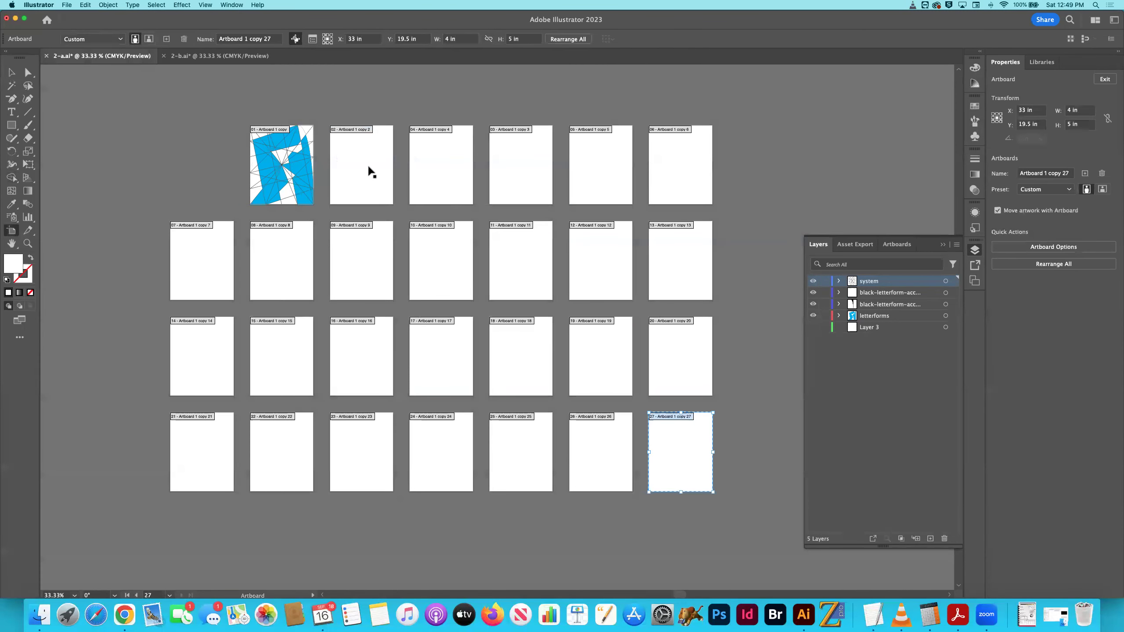
{"action": "left_click", "coordinate": [370, 168]}
{"action": "key", "text": "Delete"}
{"action": "left_click", "coordinate": [419, 171]}
{"action": "key", "text": "Delete"}
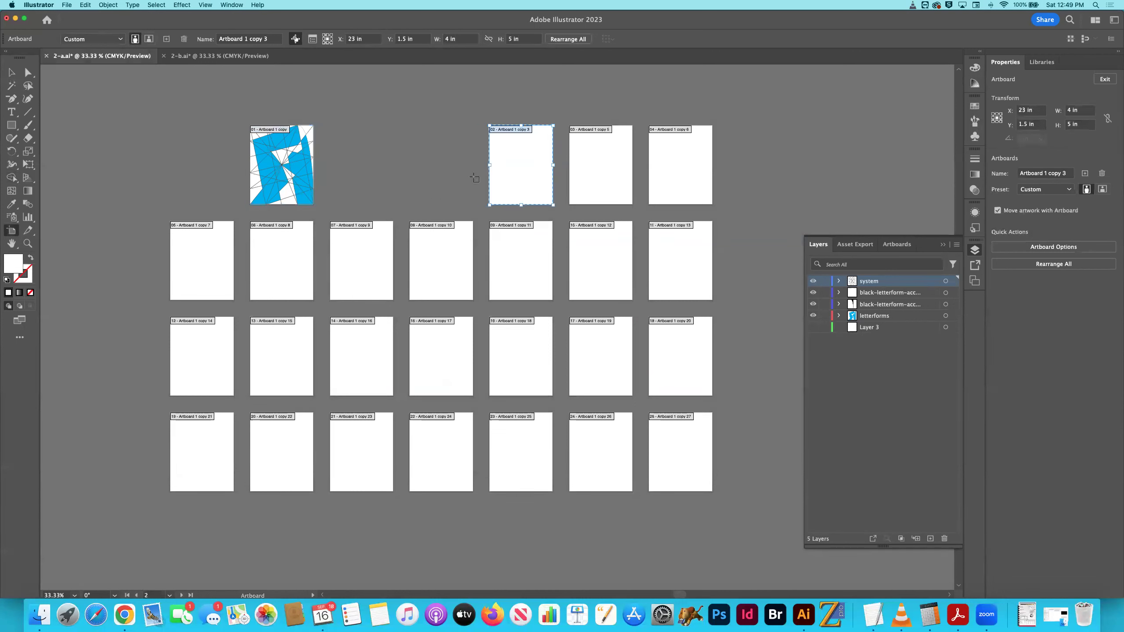
{"action": "left_click", "coordinate": [544, 177]}
{"action": "key", "text": "Delete"}
{"action": "left_click", "coordinate": [612, 185]}
{"action": "key", "text": "Delete"}
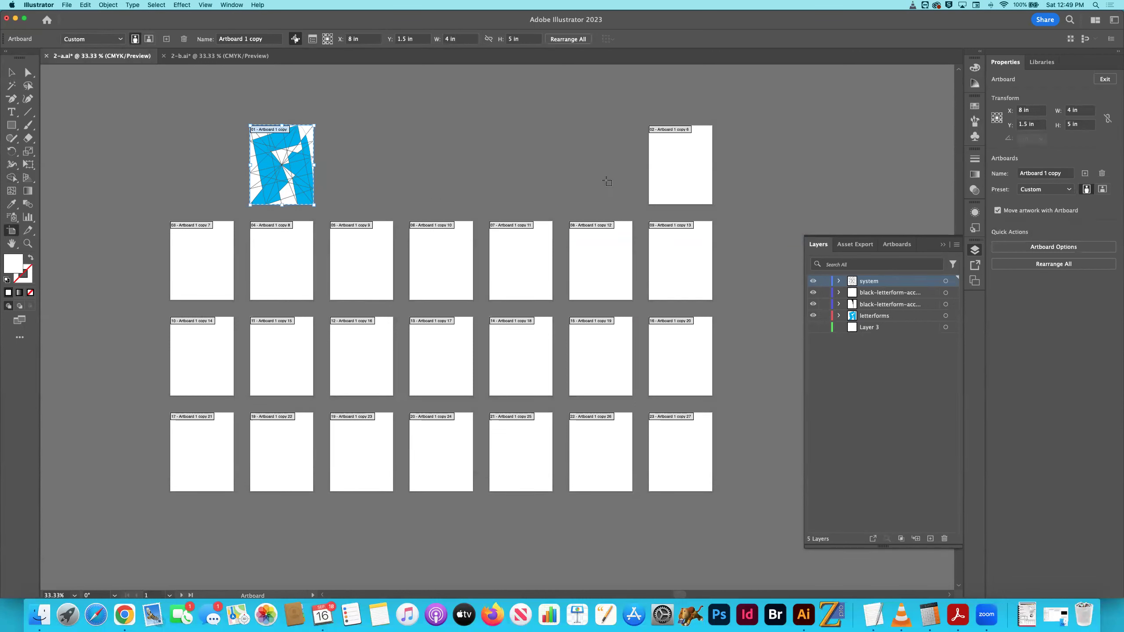
{"action": "left_click", "coordinate": [657, 185]}
{"action": "key", "text": "Delete"}
Delete the empty artboards in row two
{"action": "left_click", "coordinate": [214, 268]}
{"action": "key", "text": "Delete"}
{"action": "left_click", "coordinate": [265, 271]}
{"action": "key", "text": "Delete"}
{"action": "left_click", "coordinate": [358, 273]}
{"action": "key", "text": "Delete"}
{"action": "left_click", "coordinate": [470, 284]}
{"action": "key", "text": "Delete"}
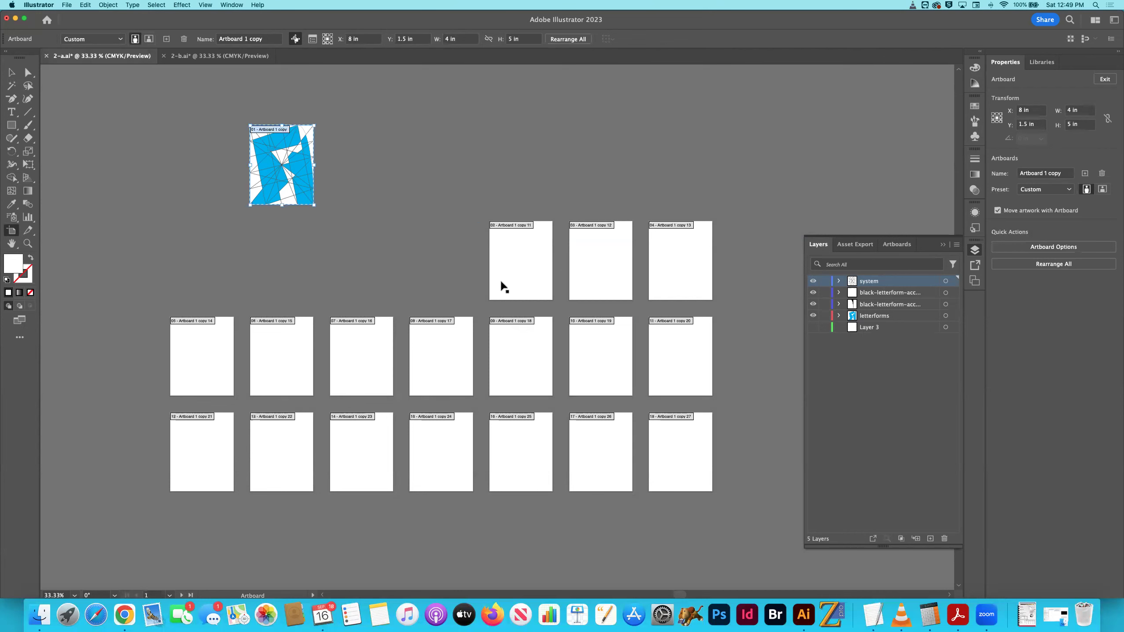
{"action": "left_click", "coordinate": [523, 282]}
{"action": "key", "text": "Delete"}
{"action": "left_click", "coordinate": [596, 283]}
{"action": "key", "text": "Delete"}
{"action": "left_click", "coordinate": [680, 283]}
{"action": "key", "text": "Delete"}
{"action": "left_click", "coordinate": [261, 140]}
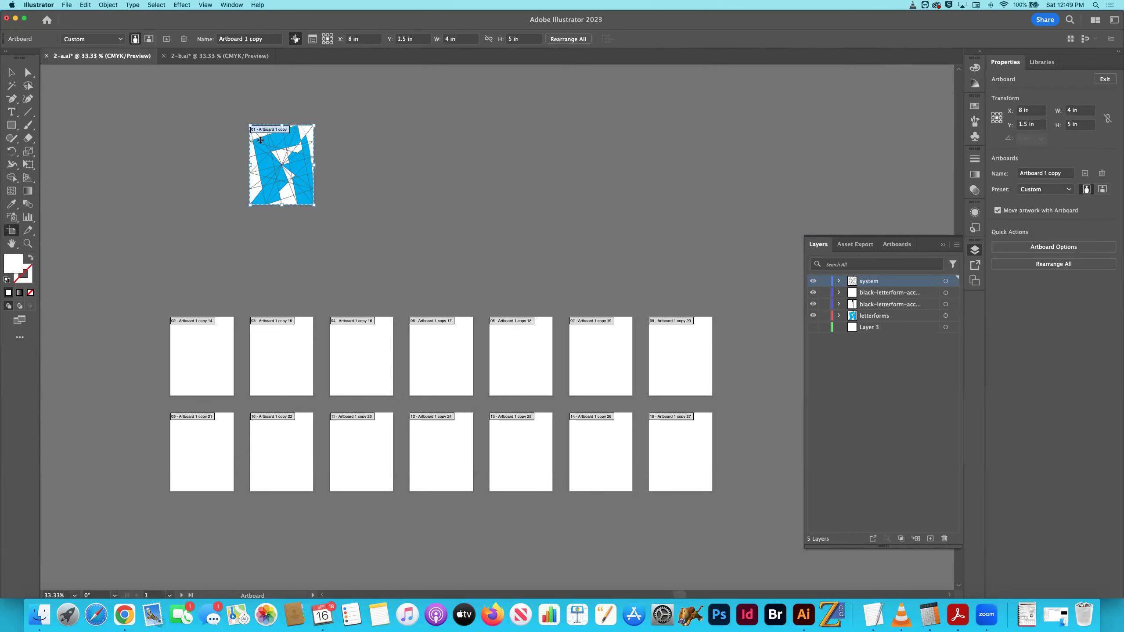
Delete the empty artboards in row three
{"action": "left_click", "coordinate": [218, 371]}
{"action": "key", "text": "Delete"}
{"action": "left_click", "coordinate": [288, 371]}
{"action": "key", "text": "Delete"}
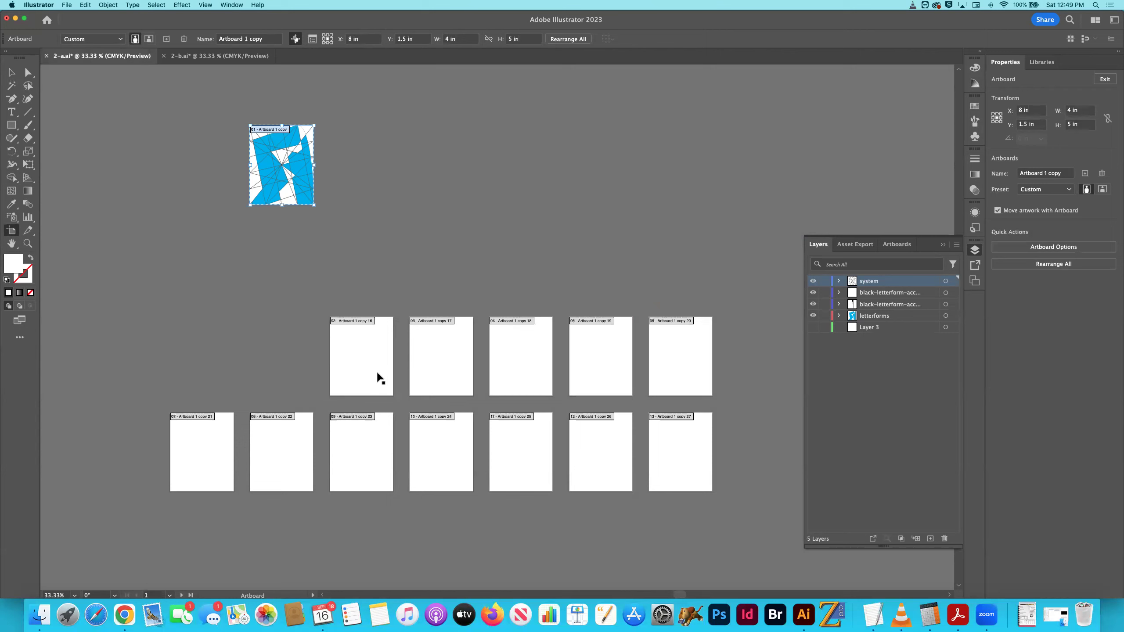
{"action": "left_click", "coordinate": [376, 377]}
{"action": "key", "text": "Delete"}
{"action": "left_click", "coordinate": [455, 376]}
{"action": "key", "text": "Delete"}
{"action": "left_click", "coordinate": [520, 374]}
{"action": "key", "text": "Delete"}
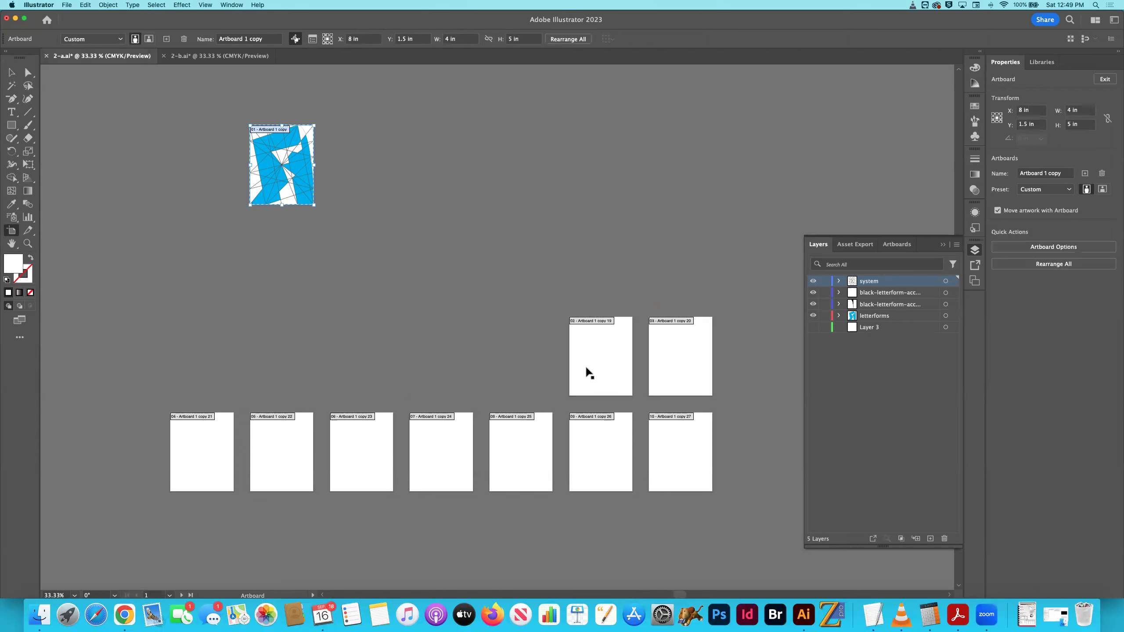
{"action": "left_click", "coordinate": [587, 372]}
{"action": "key", "text": "Delete"}
Delete the remaining empty bottom-row artboards, save 2-a.ai and fit it to the window
{"action": "left_click", "coordinate": [658, 373]}
{"action": "key", "text": "Delete"}
{"action": "left_click", "coordinate": [672, 447]}
{"action": "key", "text": "Delete"}
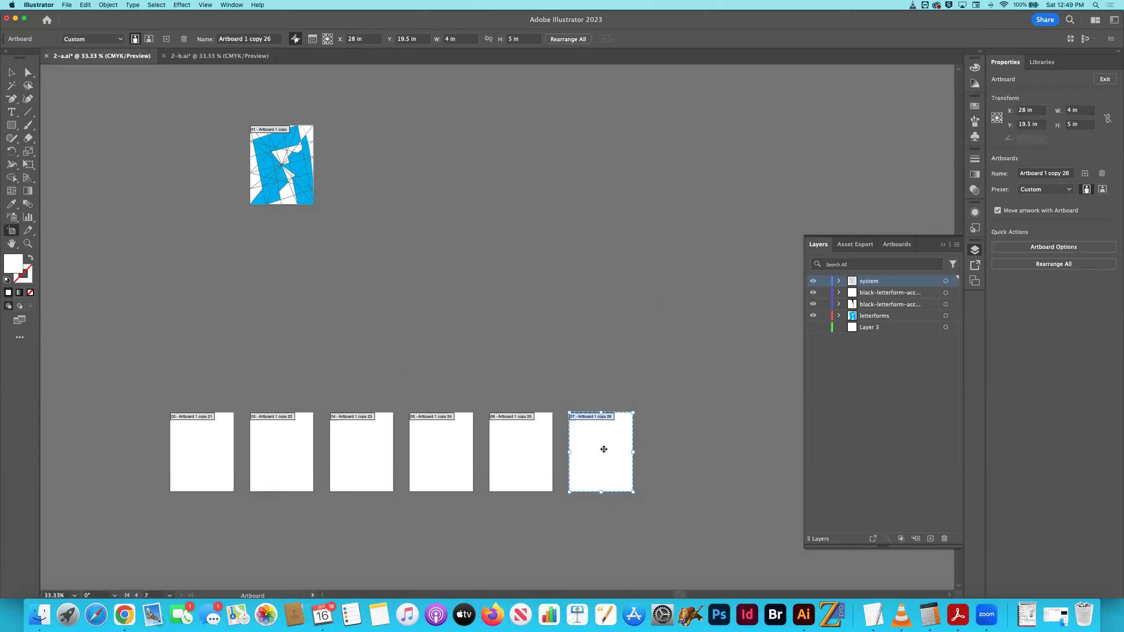
{"action": "key", "text": "Delete"}
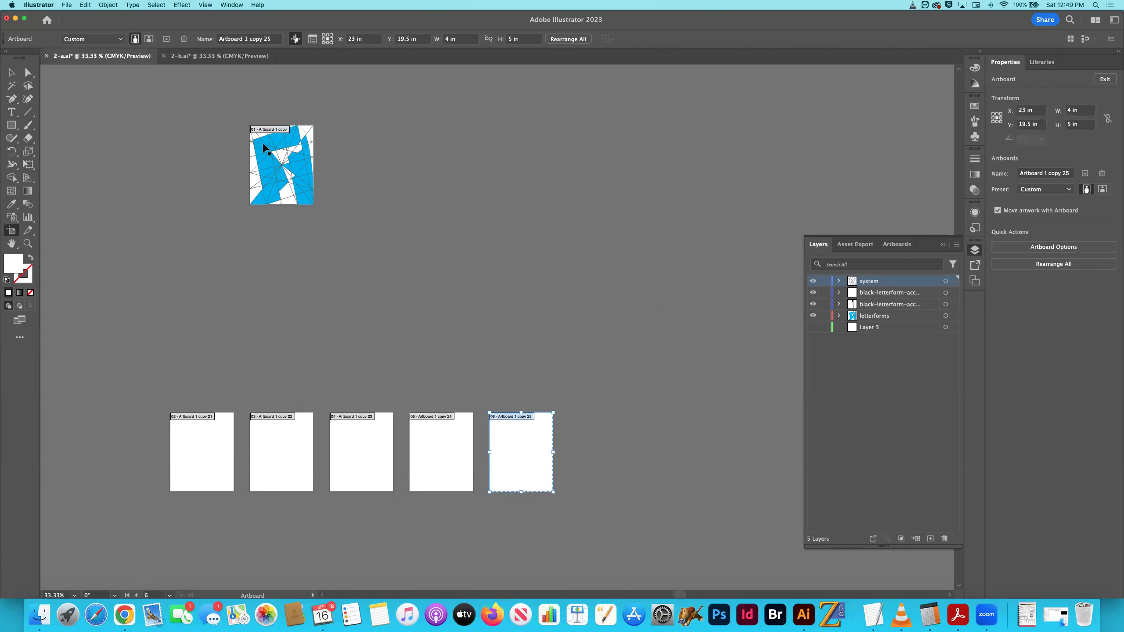
{"action": "key", "text": "Delete"}
{"action": "key", "text": "Delete"}
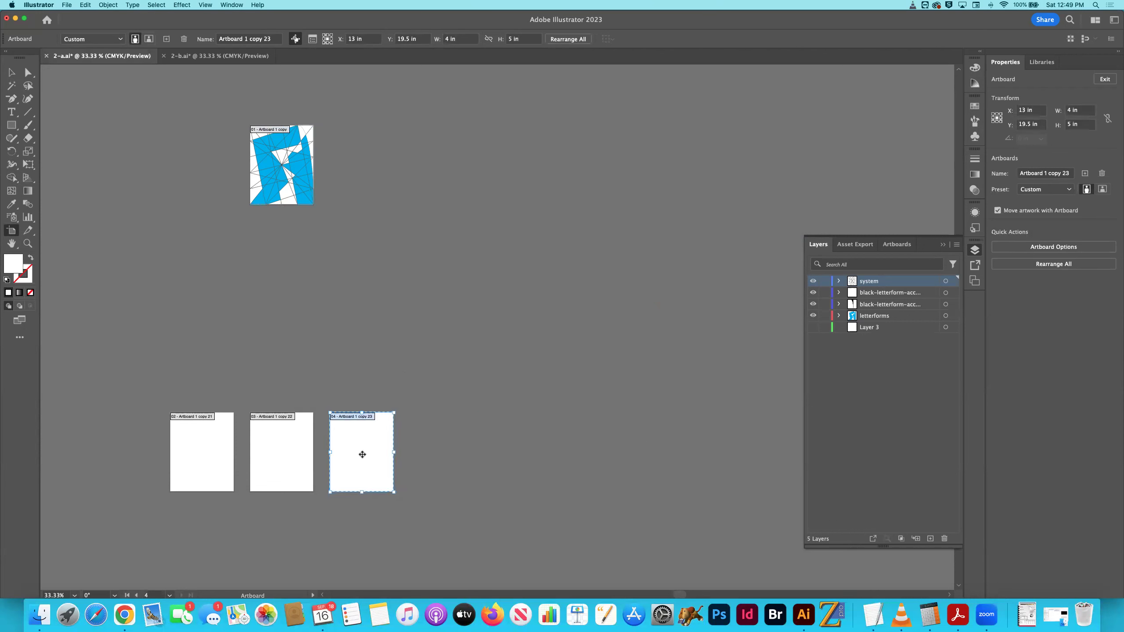
{"action": "key", "text": "Delete"}
{"action": "key", "text": "Delete"}
{"action": "key", "text": "Delete"}
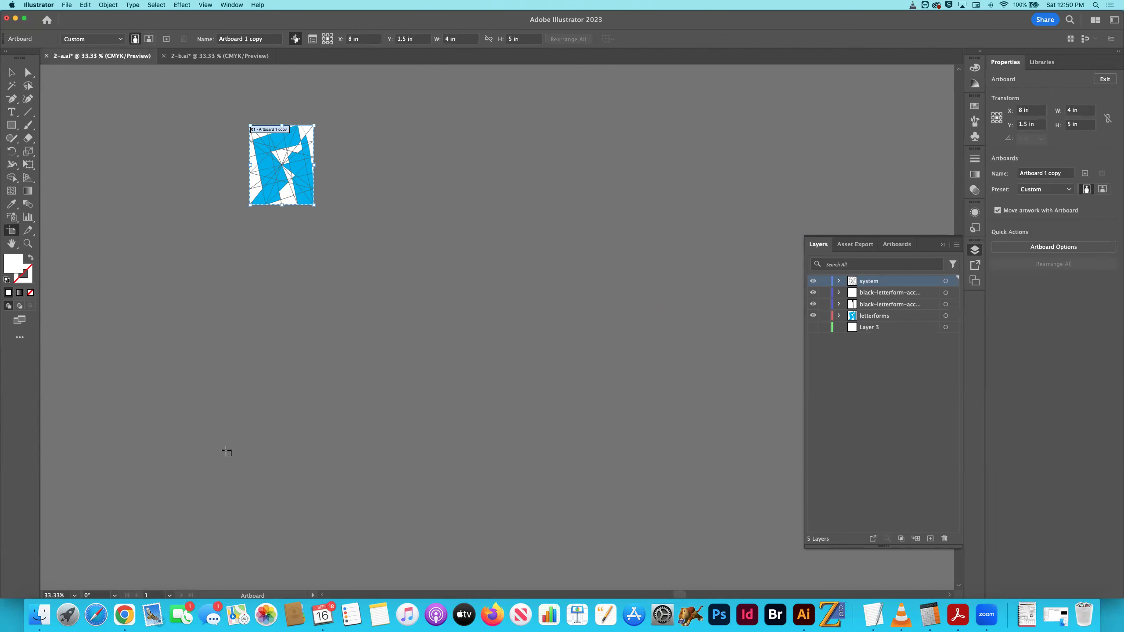
{"action": "key", "text": "super+s"}
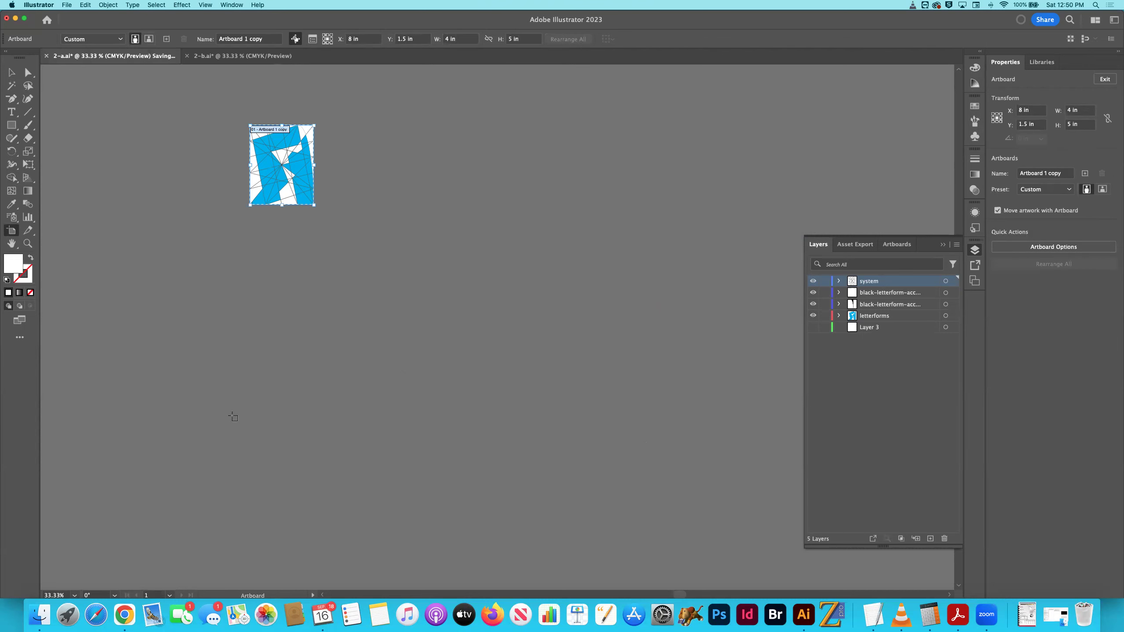
{"action": "key", "text": "super+0"}
Close 2-a.ai and delete the letterforms in 2-b.ai's first artboard column
{"action": "key", "text": "super+w"}
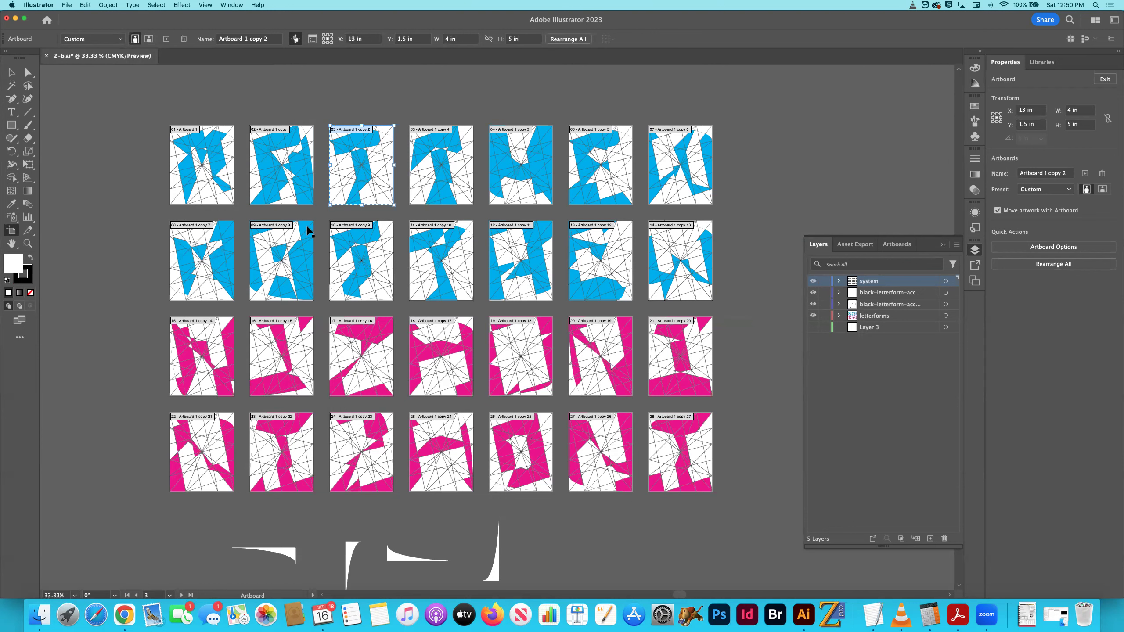
{"action": "left_click", "coordinate": [215, 123]}
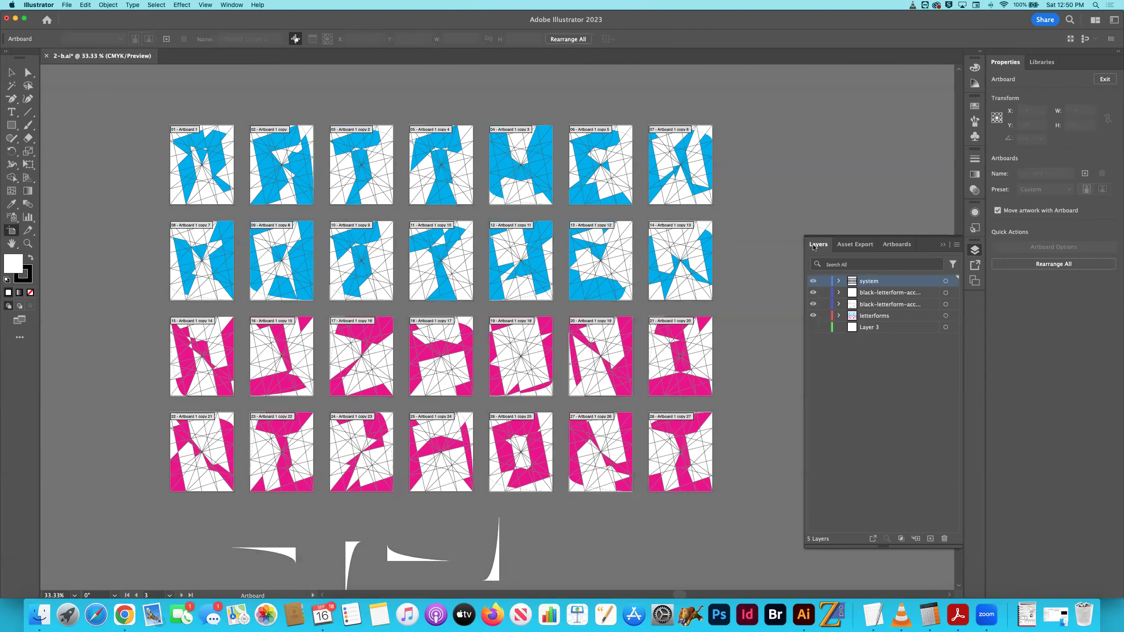
{"action": "left_click", "coordinate": [11, 72]}
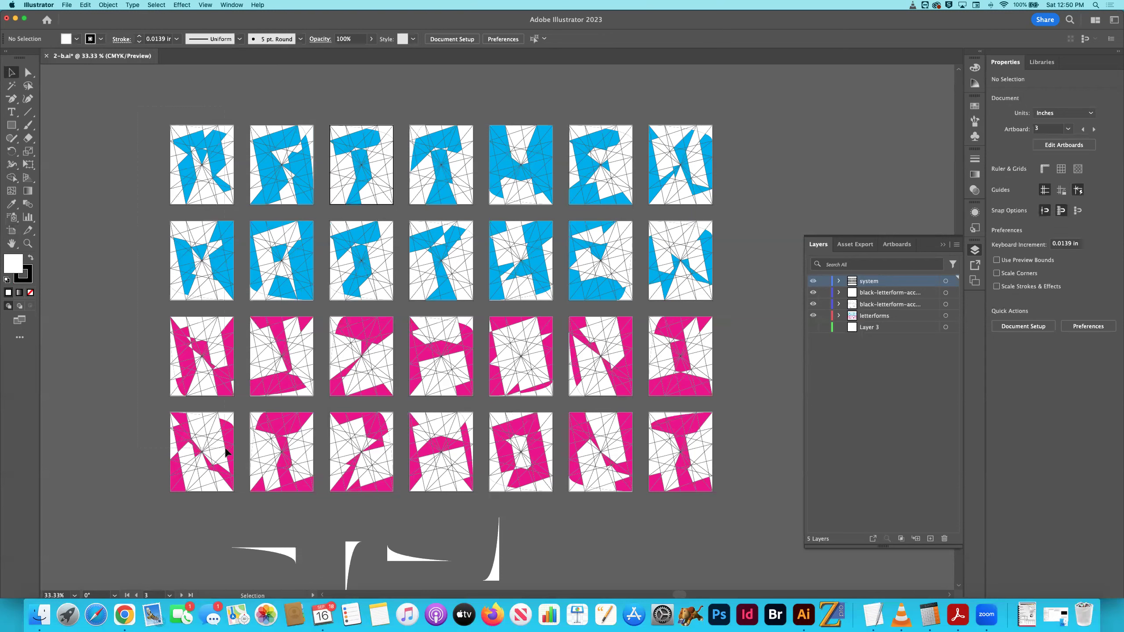
{"action": "left_click_drag", "start_coordinate": [237, 497], "coordinate": [240, 496]}
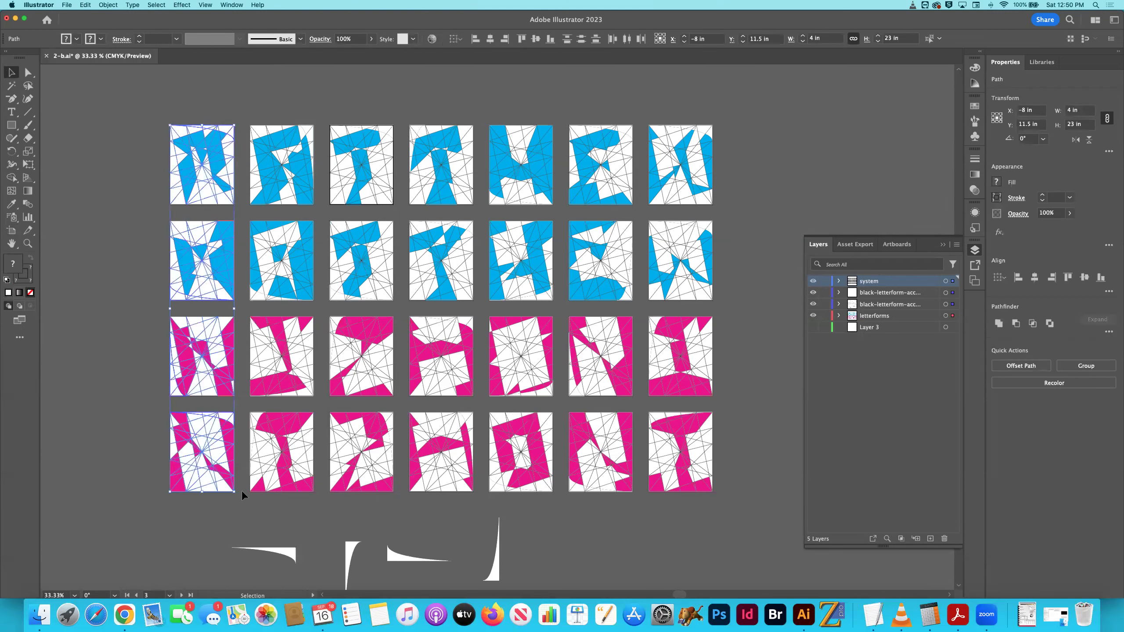
{"action": "key", "text": "Delete"}
Delete the pink letterforms in rows 3 and 4 and the white curves below
{"action": "left_click_drag", "start_coordinate": [760, 512], "coordinate": [427, 535]}
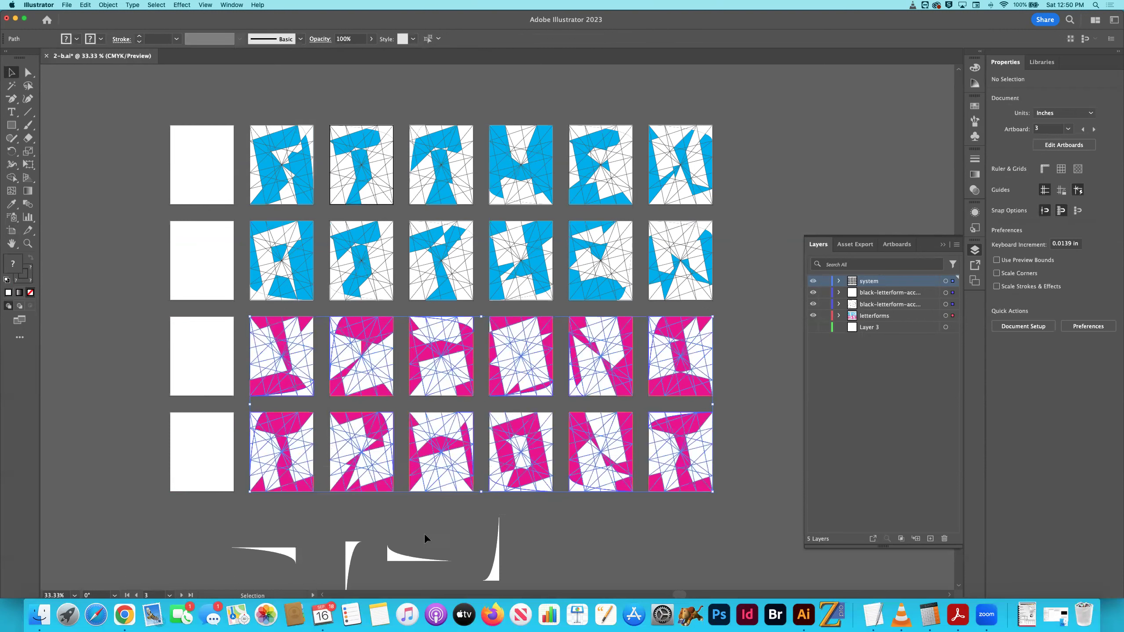
{"action": "key", "text": "Delete"}
{"action": "left_click_drag", "start_coordinate": [526, 571], "coordinate": [223, 520]}
{"action": "key", "text": "Delete"}
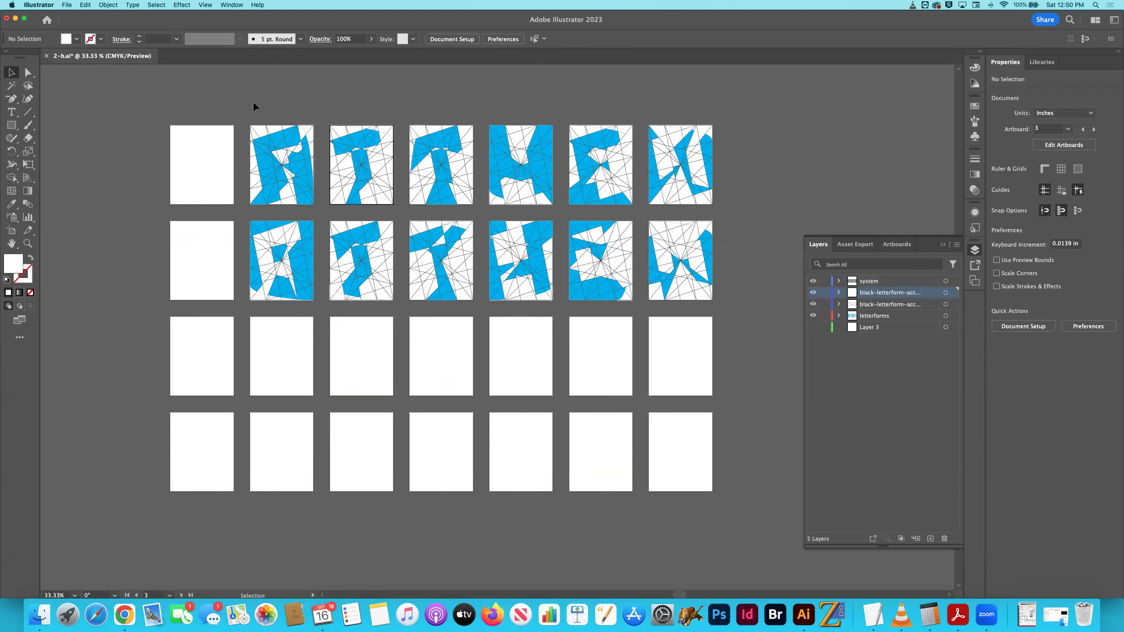
Delete the top-row letterforms and the row-two letters right of the blue one
{"action": "left_click_drag", "start_coordinate": [770, 199], "coordinate": [769, 198]}
{"action": "key", "text": "Delete"}
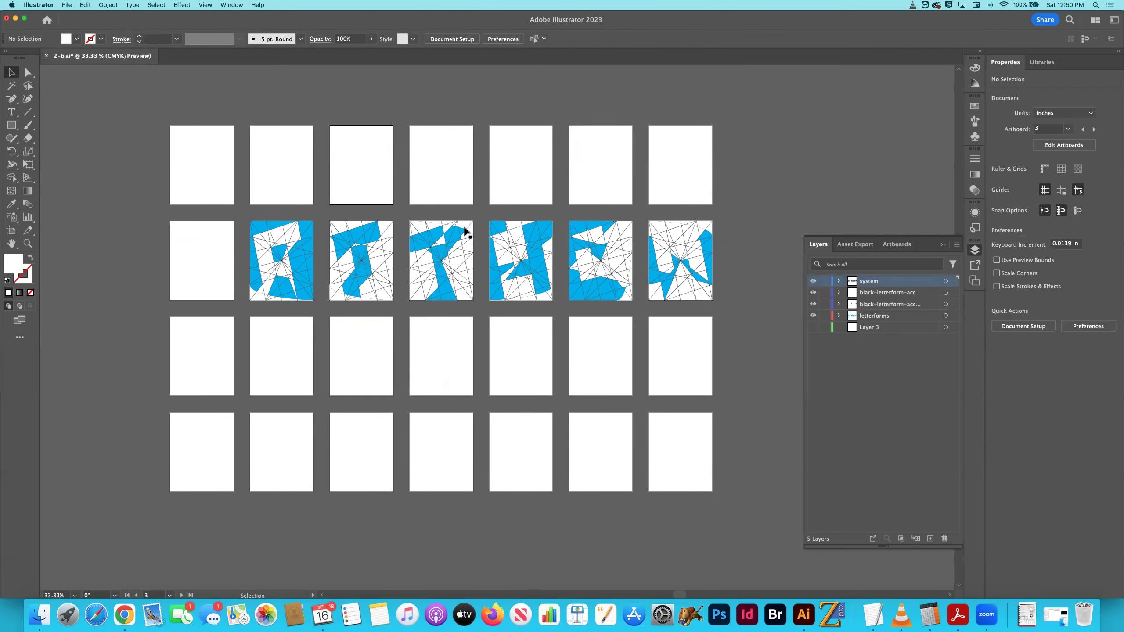
{"action": "left_click_drag", "start_coordinate": [723, 306], "coordinate": [724, 306]}
{"action": "key", "text": "Delete"}
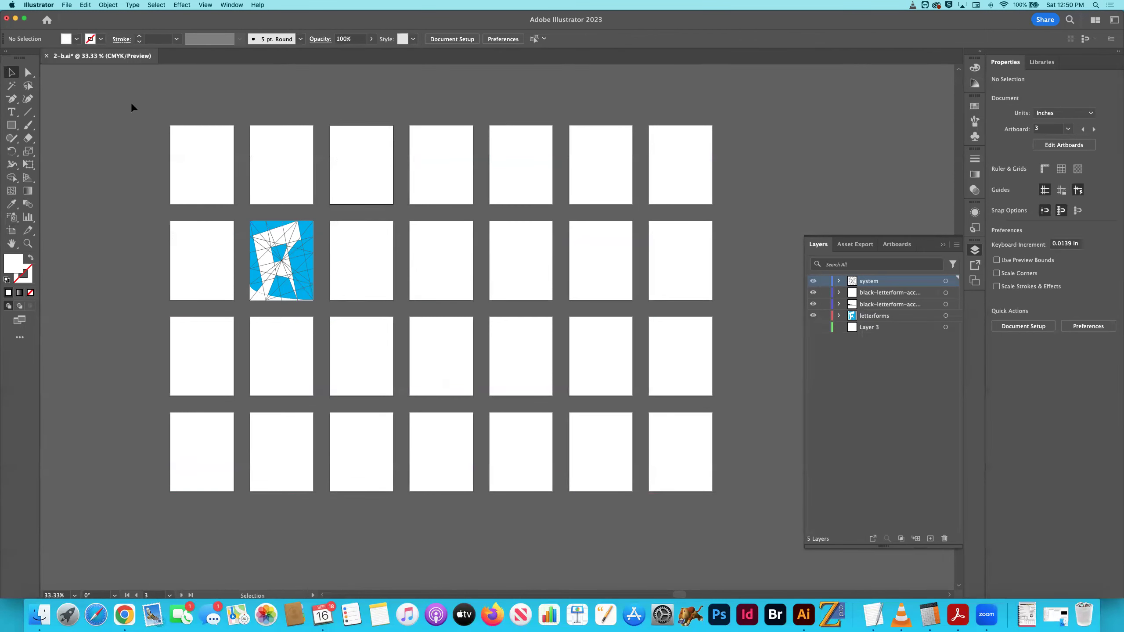
Delete every empty artboard in 2-b.ai, keeping only the blue letter's artboard
{"action": "left_click", "coordinate": [11, 230]}
{"action": "left_click", "coordinate": [180, 171]}
{"action": "key", "text": "Delete"}
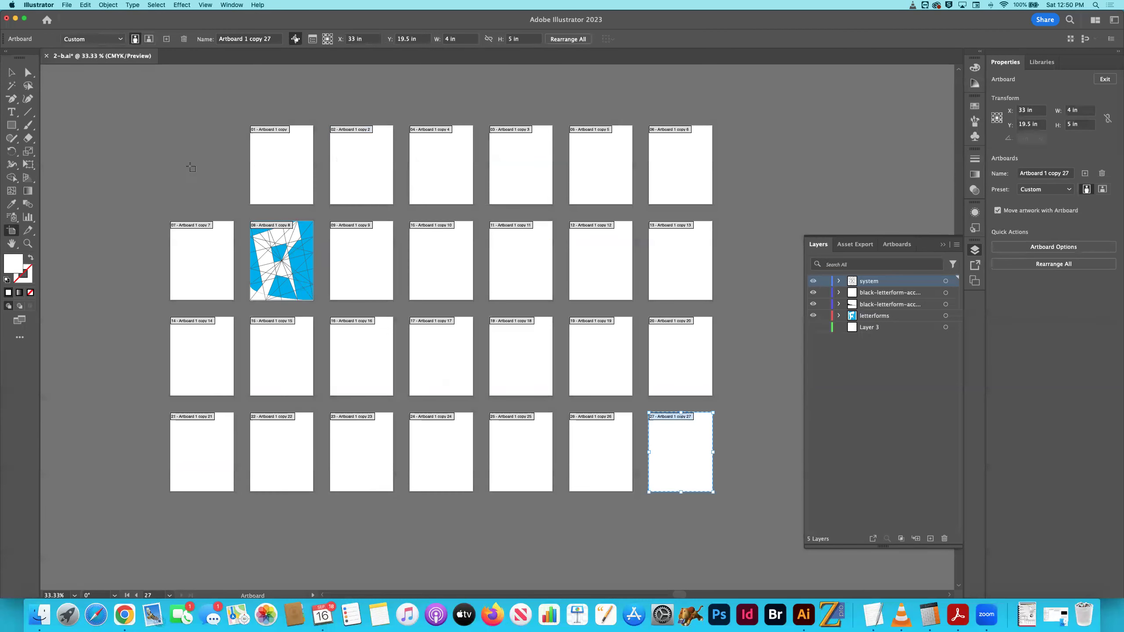
{"action": "left_click", "coordinate": [275, 173]}
{"action": "key", "text": "Delete"}
{"action": "left_click", "coordinate": [364, 173]}
{"action": "key", "text": "Delete"}
{"action": "key", "text": "Delete"}
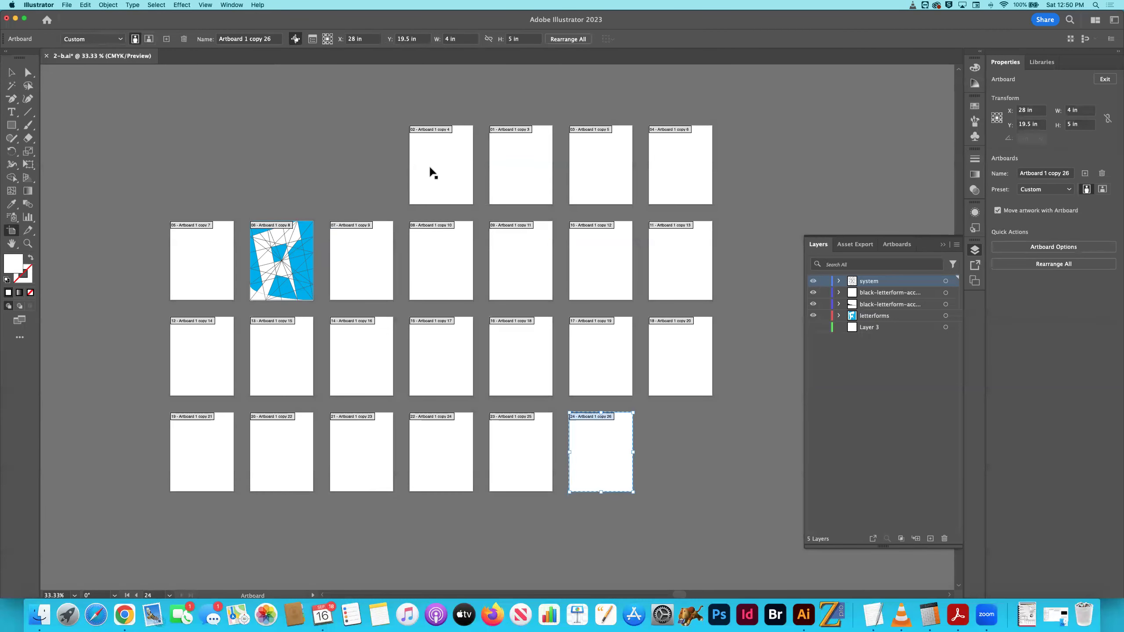
{"action": "key", "text": "Delete"}
{"action": "key", "text": "Delete"}
{"action": "key", "text": "Delete"}
{"action": "key", "text": "Delete"}
{"action": "key", "text": "Delete"}
{"action": "key", "text": "Delete"}
{"action": "key", "text": "Delete"}
{"action": "key", "text": "Delete"}
{"action": "key", "text": "Delete"}
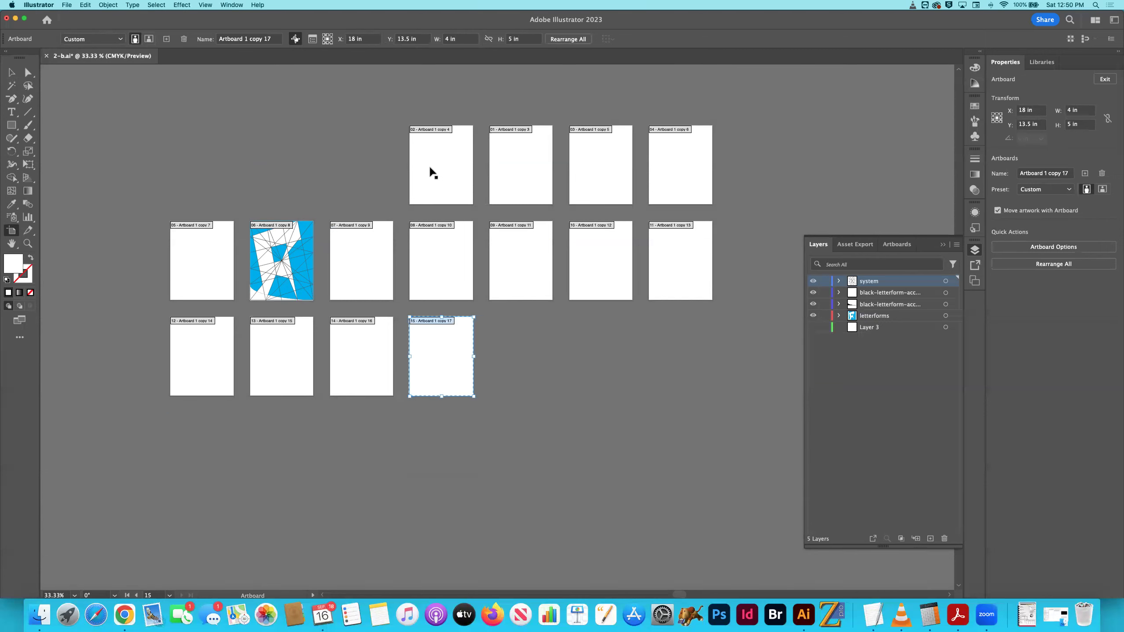
{"action": "key", "text": "Delete"}
{"action": "key", "text": "Delete"}
{"action": "key", "text": "Delete"}
{"action": "key", "text": "Delete"}
{"action": "key", "text": "Delete"}
{"action": "key", "text": "Delete"}
{"action": "key", "text": "Delete"}
{"action": "key", "text": "Delete"}
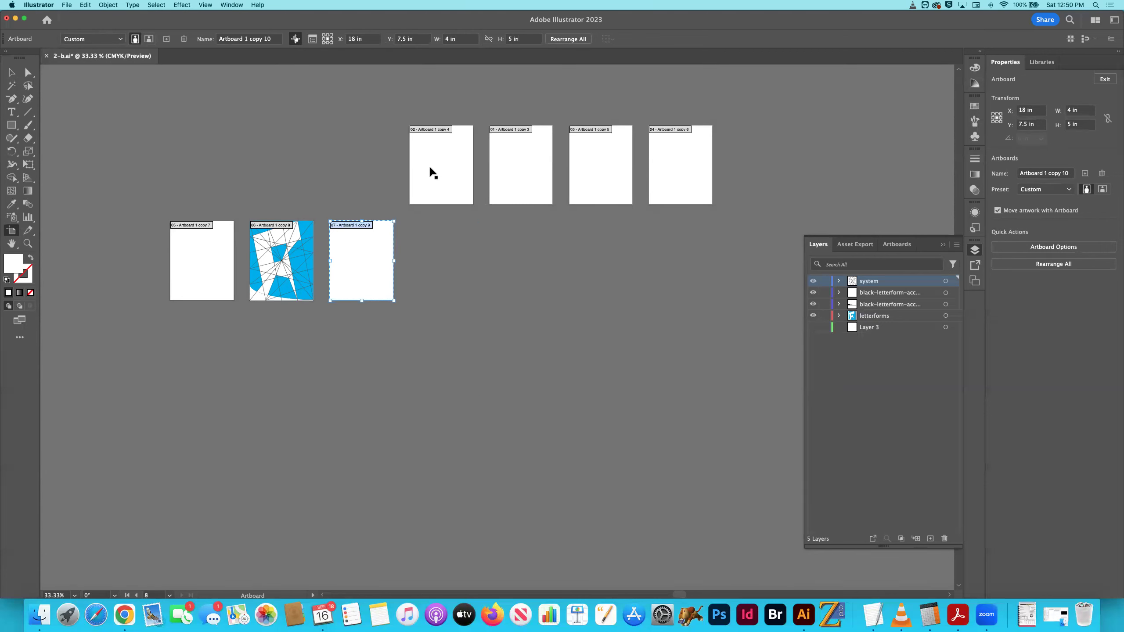
{"action": "key", "text": "Delete"}
{"action": "left_click", "coordinate": [188, 262]}
{"action": "key", "text": "Delete"}
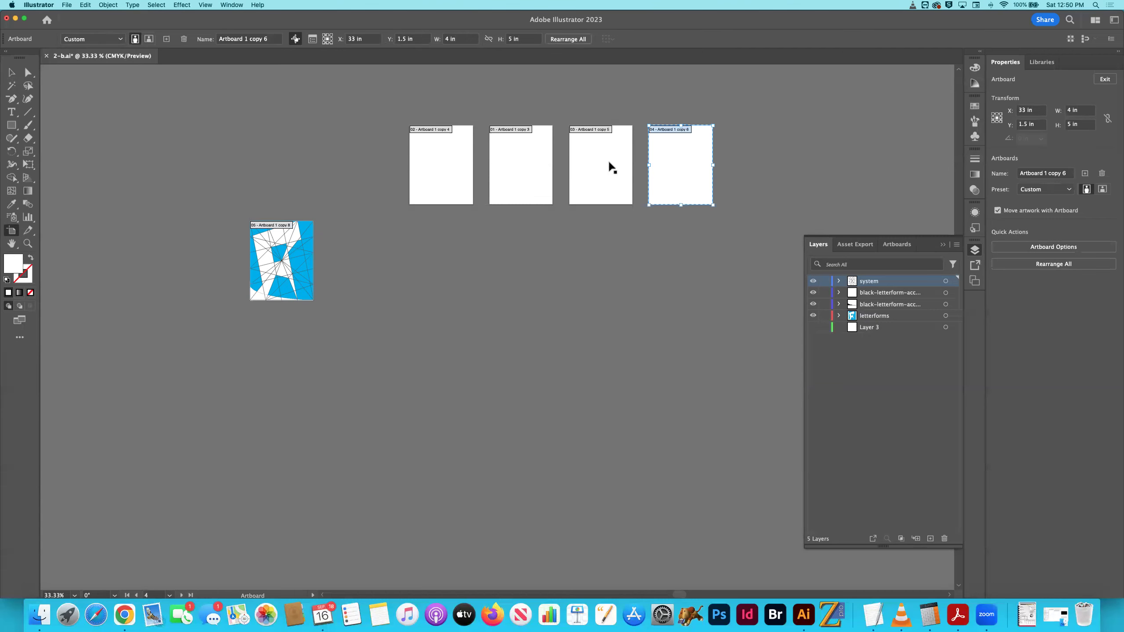
{"action": "key", "text": "Delete"}
{"action": "key", "text": "Delete"}
{"action": "key", "text": "Delete"}
{"action": "key", "text": "Delete"}
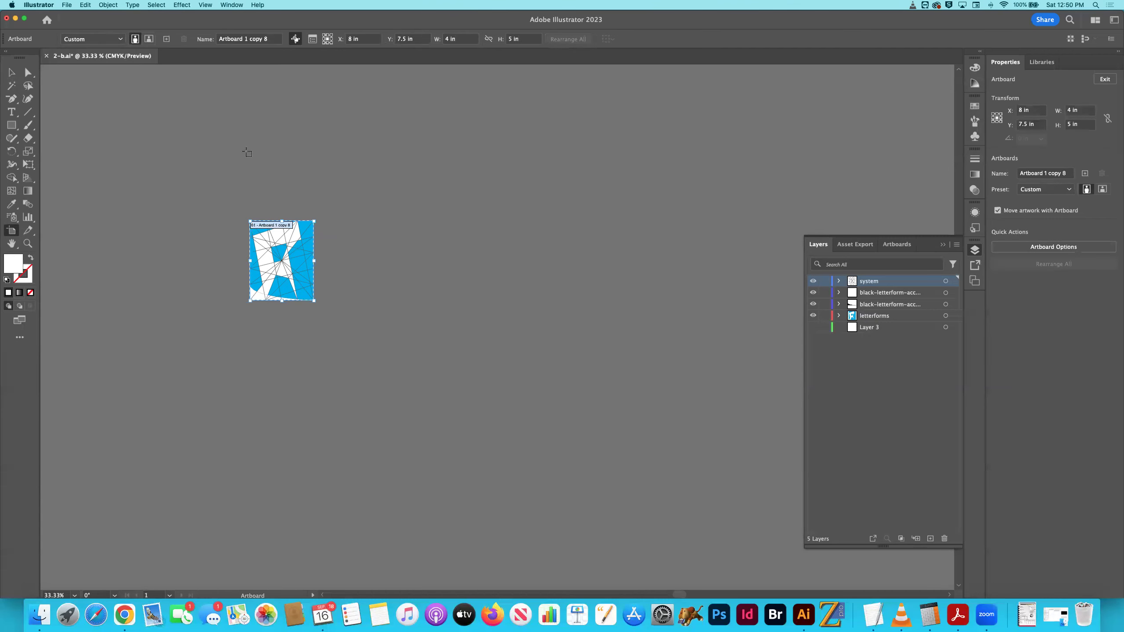
Fit the remaining artboard to the window, then save and close 2-b.ai
{"action": "key", "text": "Escape"}
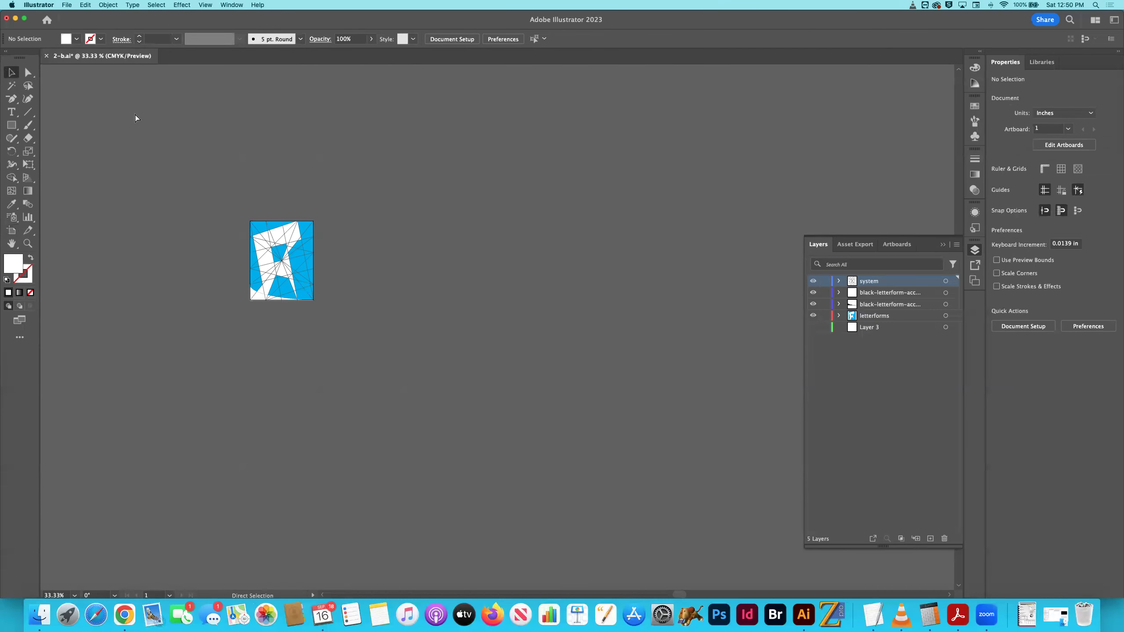
{"action": "key", "text": "super+0"}
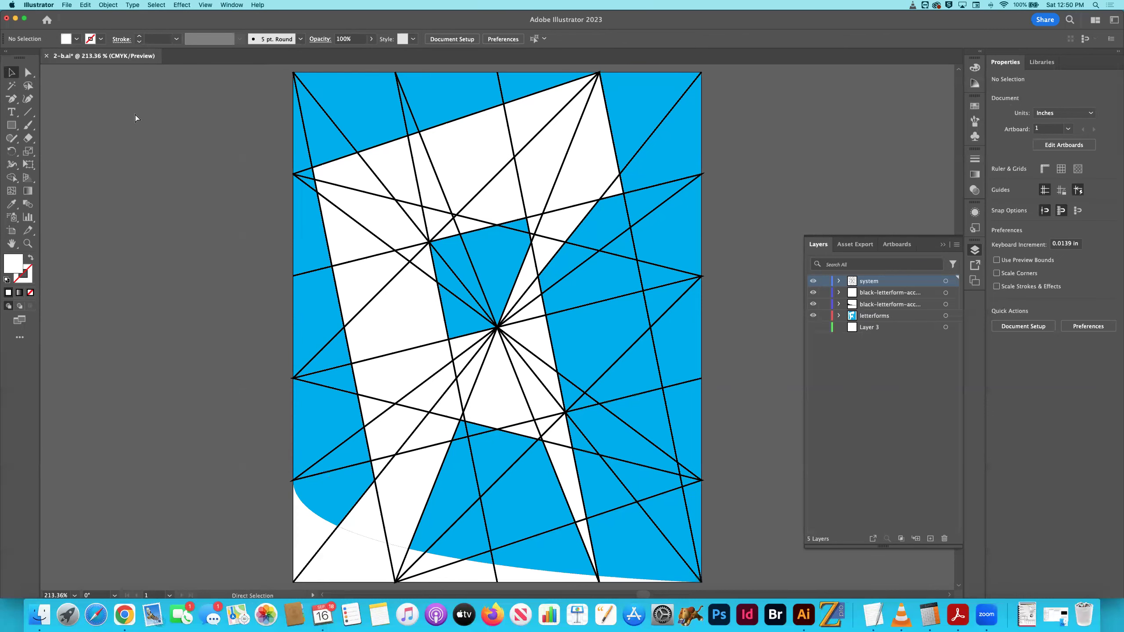
{"action": "key", "text": "super+s"}
{"action": "key", "text": "super+w"}
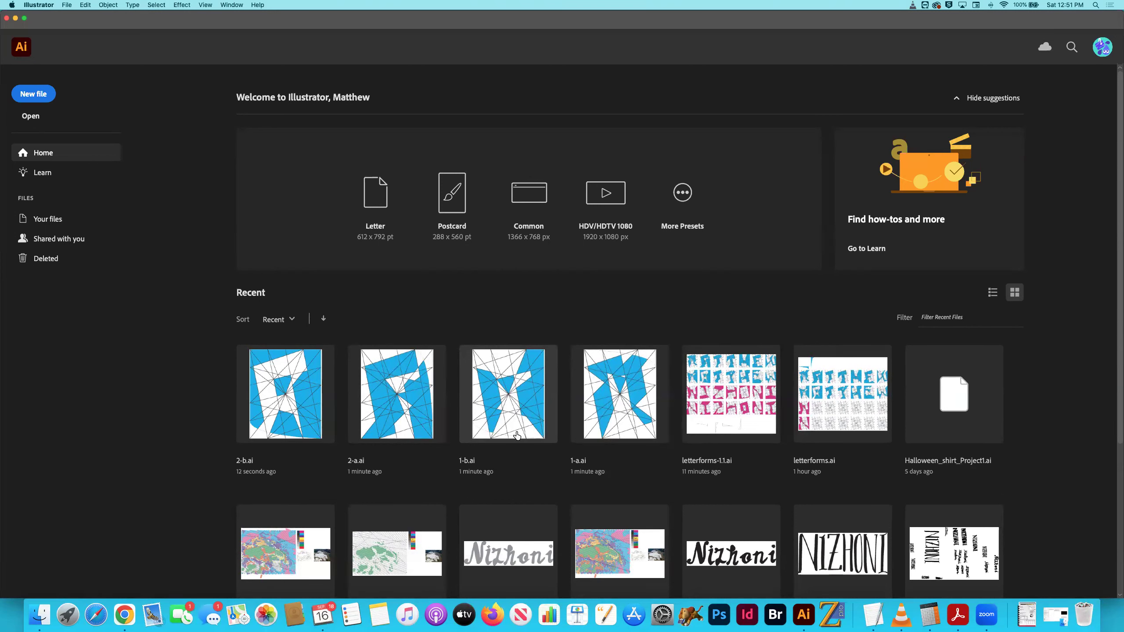
Switch from Illustrator to Finder with Cmd+Tab
{"action": "key", "text": "super+Tab"}
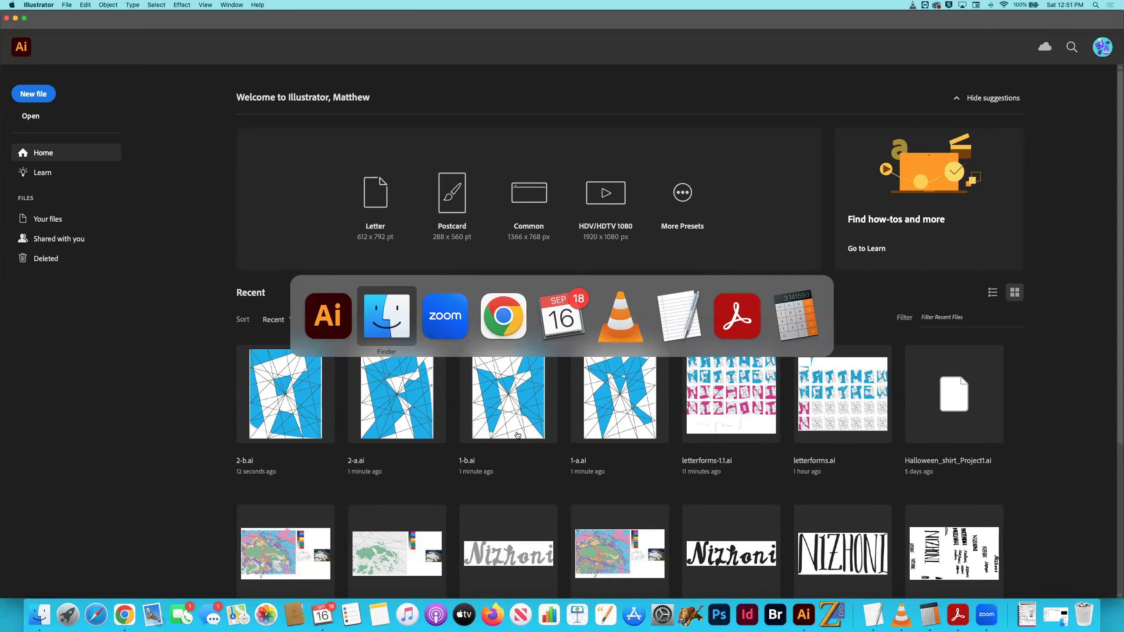
Open 3-a.ai and 3-b.ai together with Adobe Illustrator 2023
{"action": "left_click", "coordinate": [901, 384]}
{"action": "left_click", "coordinate": [900, 389], "text": "shift"}
{"action": "right_click", "coordinate": [901, 389]}
{"action": "mouse_move", "coordinate": [921, 381]}
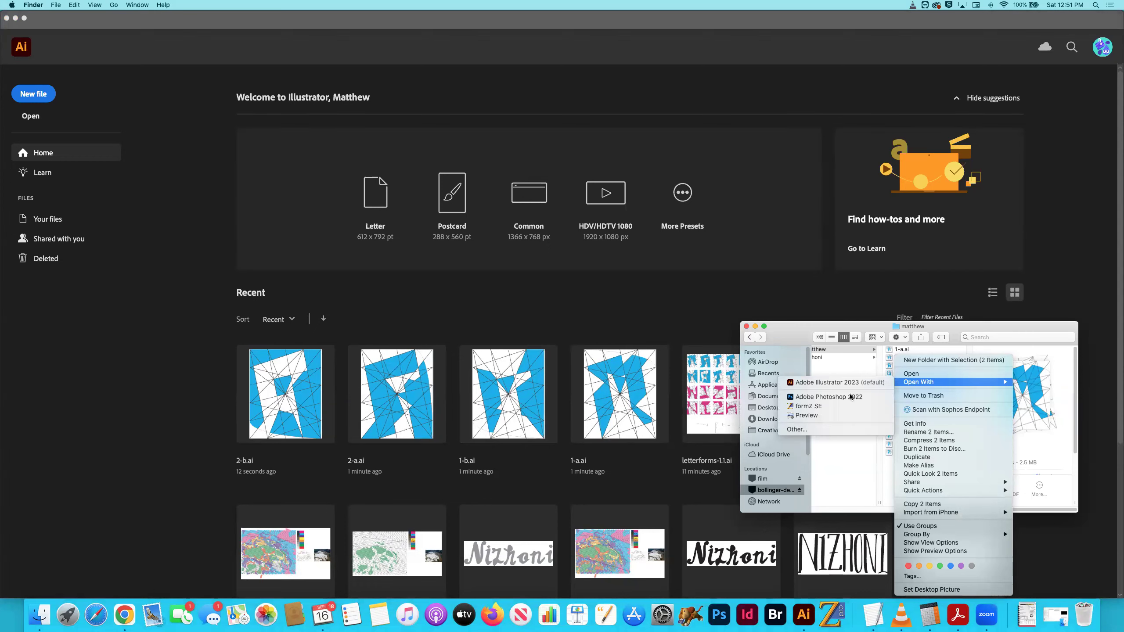
{"action": "left_click", "coordinate": [836, 382]}
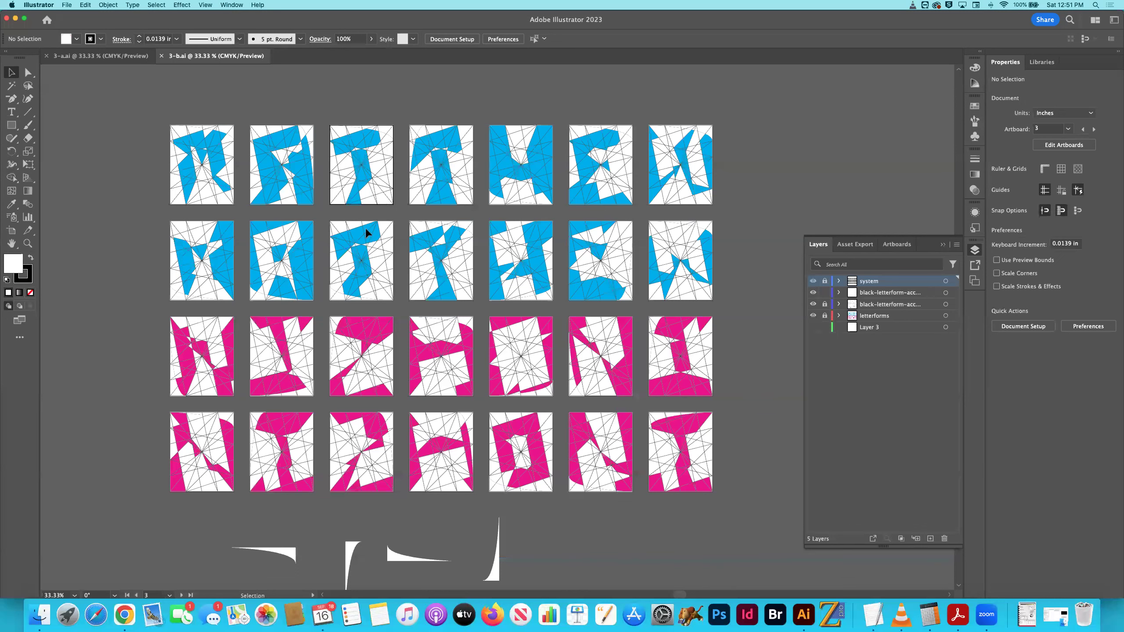
Unlock the letterform layers in 3-b.ai and then in 3-a.ai
{"action": "left_click", "coordinate": [188, 278]}
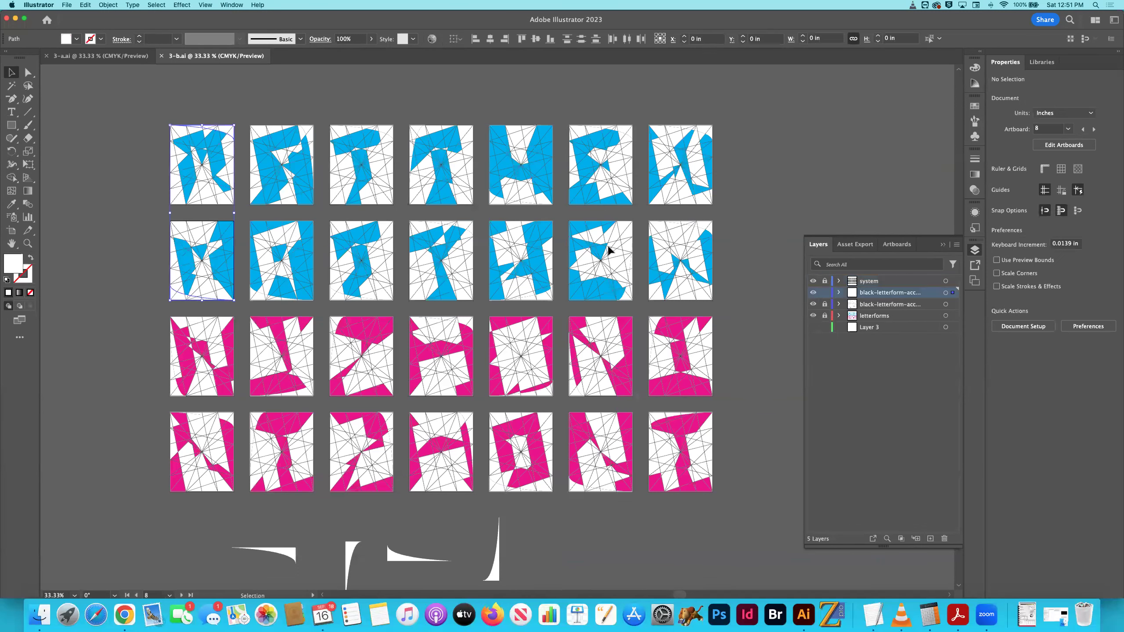
{"action": "left_click", "coordinate": [824, 315]}
{"action": "left_click", "coordinate": [825, 304]}
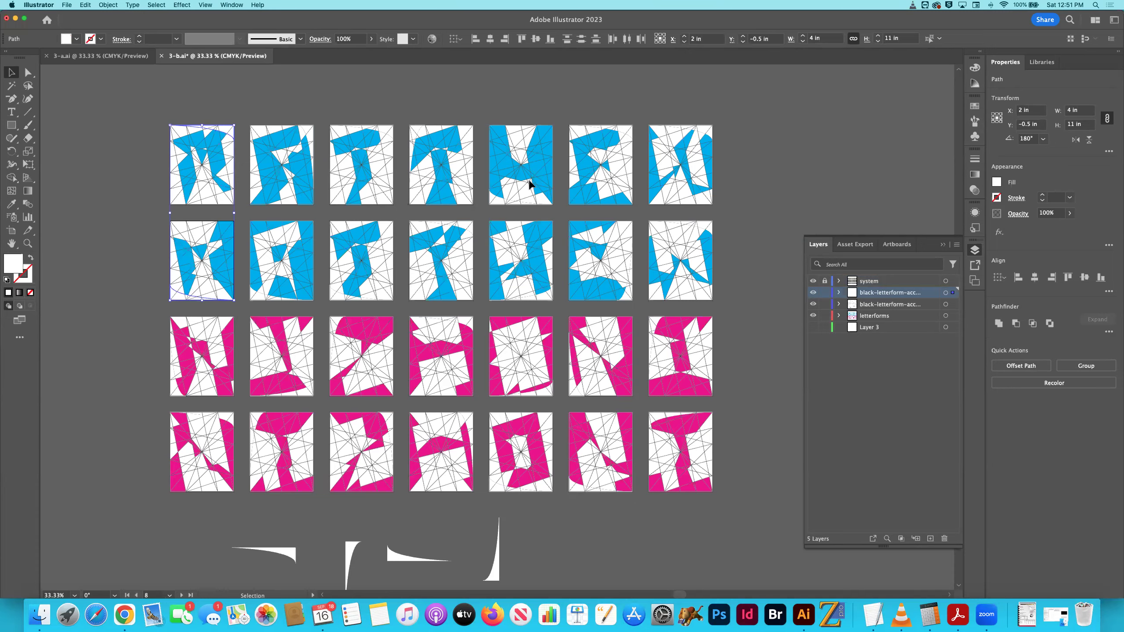
{"action": "left_click", "coordinate": [152, 57]}
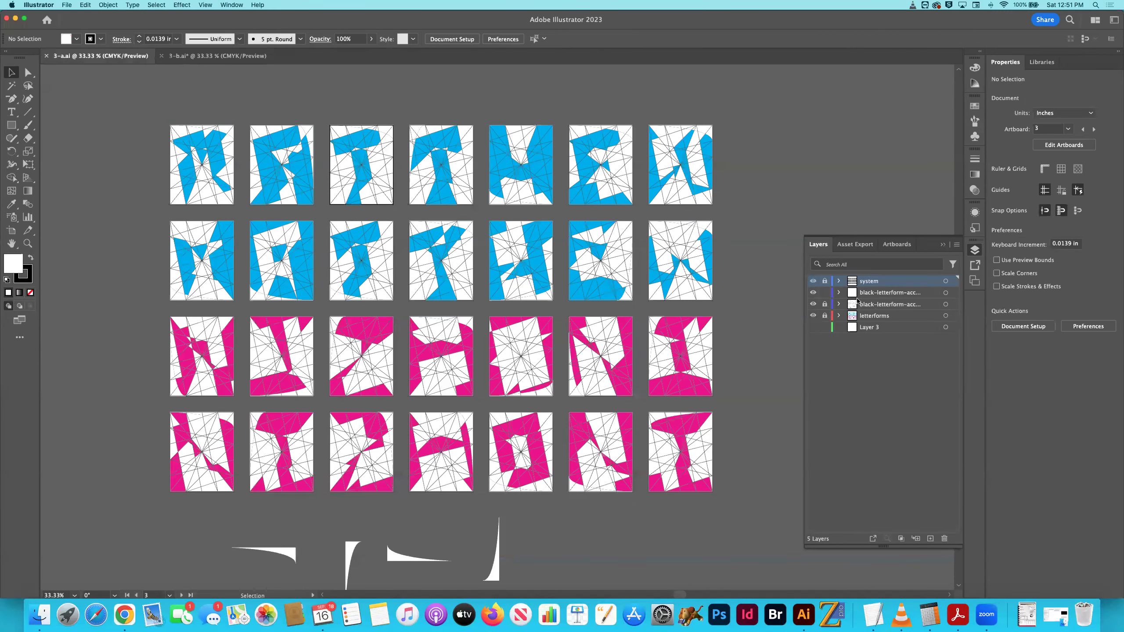
{"action": "left_click", "coordinate": [824, 315]}
{"action": "left_click", "coordinate": [824, 304]}
{"action": "left_click", "coordinate": [824, 280]}
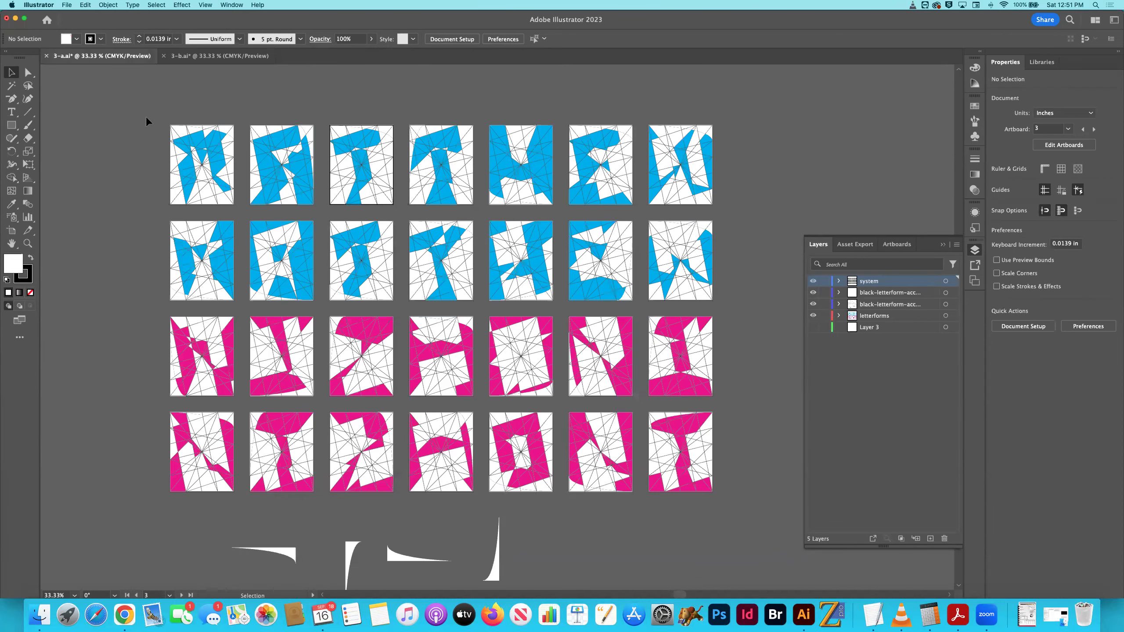
In 3-a.ai, delete the first two columns, bottom-row pink letters and white curves, then undo twice
{"action": "left_click", "coordinate": [326, 503]}
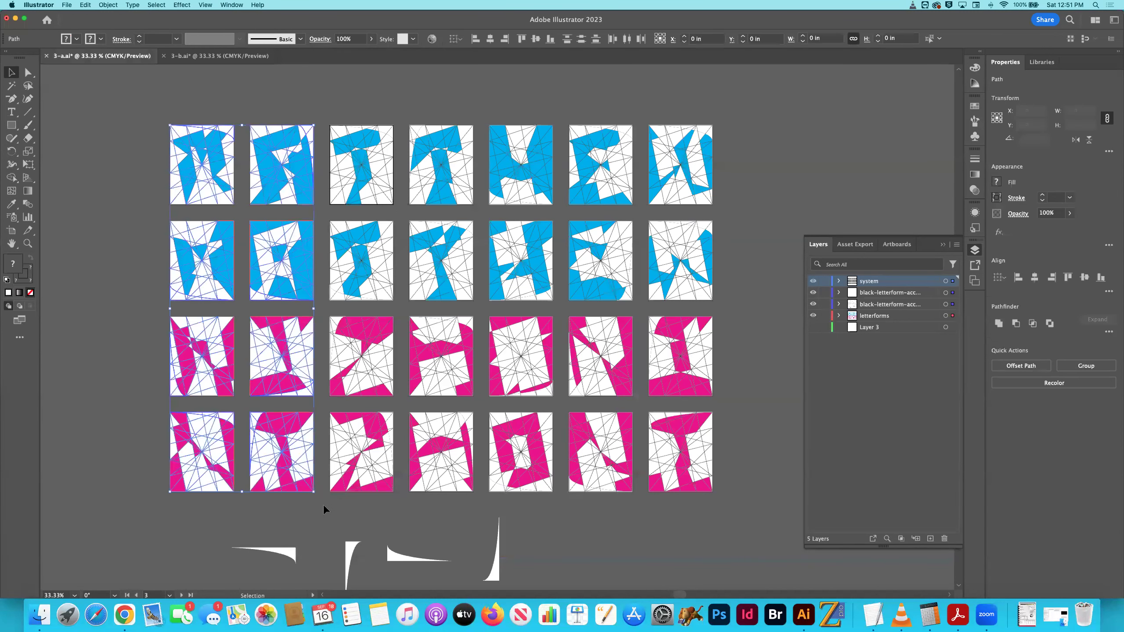
{"action": "key", "text": "Delete"}
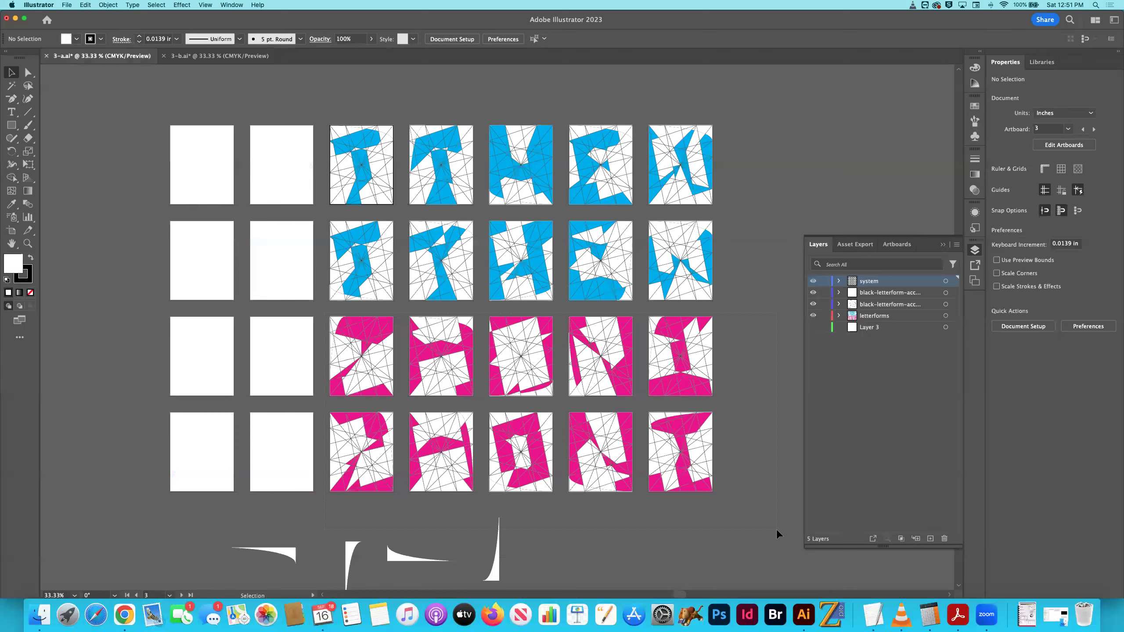
{"action": "left_click_drag", "start_coordinate": [778, 534], "coordinate": [298, 515]}
{"action": "key", "text": "Delete"}
{"action": "left_click_drag", "start_coordinate": [472, 571], "coordinate": [217, 529]}
{"action": "key", "text": "Delete"}
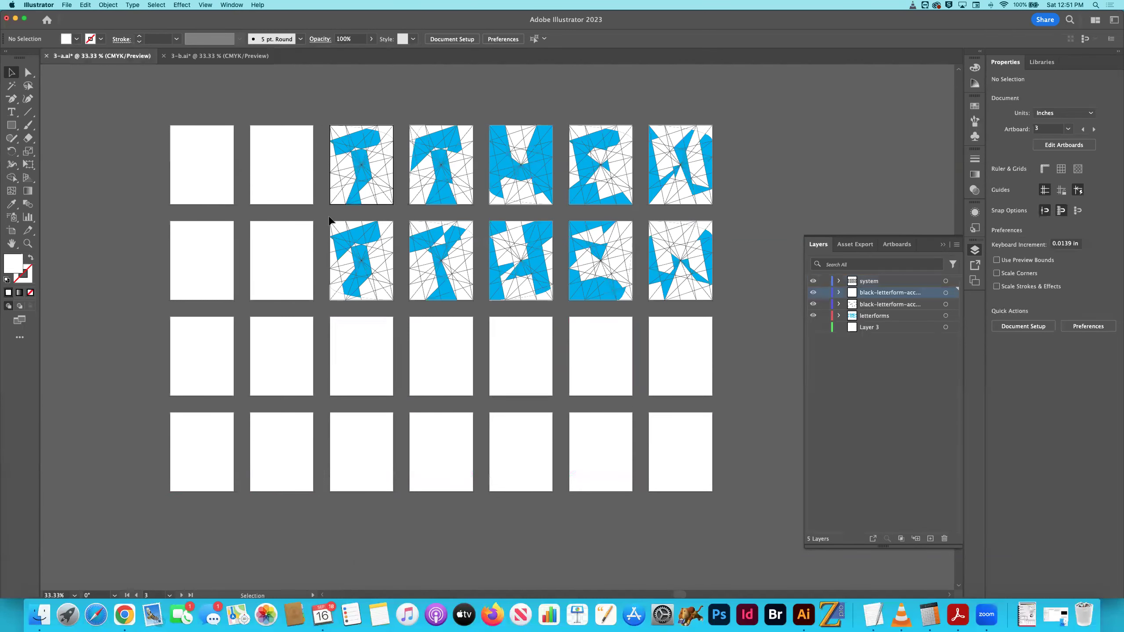
{"action": "key", "text": "super+z"}
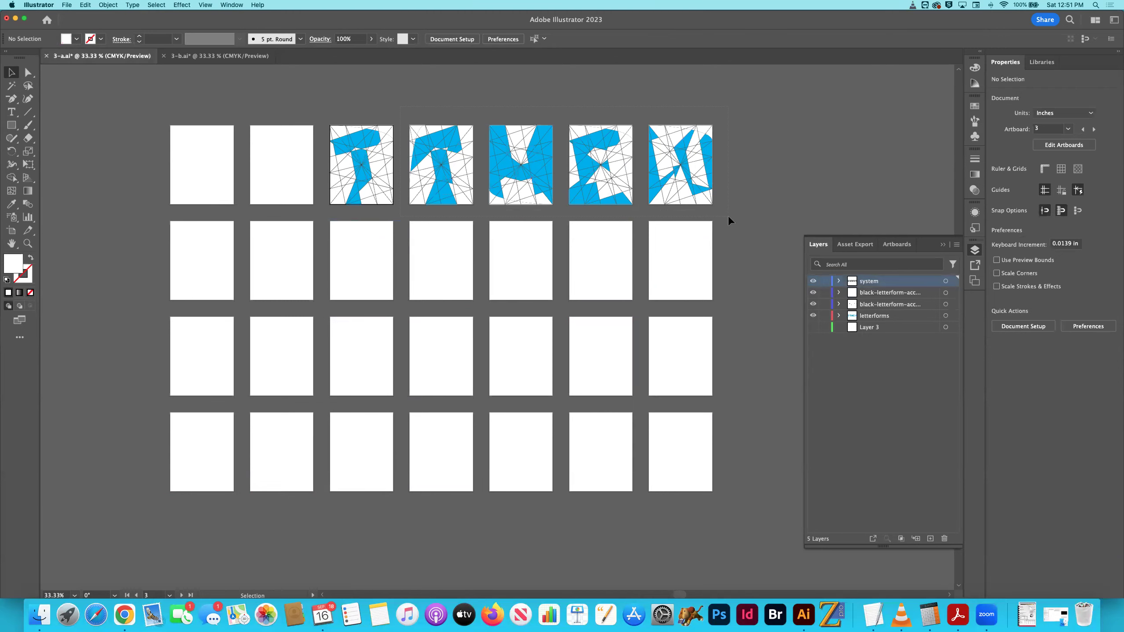
{"action": "key", "text": "super+z"}
Delete the empty top-row artboards in 3-a.ai
{"action": "left_click", "coordinate": [12, 230]}
{"action": "left_click", "coordinate": [180, 175]}
{"action": "key", "text": "Delete"}
{"action": "left_click", "coordinate": [271, 181]}
{"action": "key", "text": "Delete"}
{"action": "left_click", "coordinate": [434, 189]}
{"action": "key", "text": "Delete"}
{"action": "key", "text": "Delete"}
{"action": "left_click", "coordinate": [592, 191]}
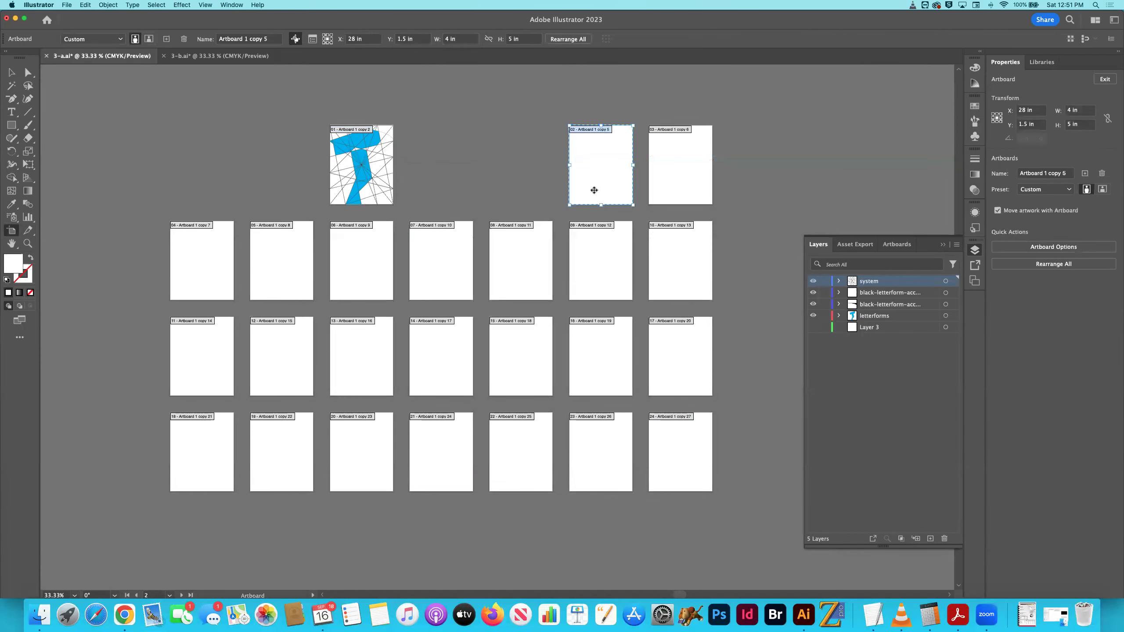
{"action": "key", "text": "Delete"}
{"action": "left_click", "coordinate": [675, 195]}
Delete the empty artboards in the second row and the bottom rows
{"action": "key", "text": "Delete"}
{"action": "left_click", "coordinate": [223, 266]}
{"action": "key", "text": "Delete"}
{"action": "left_click", "coordinate": [279, 268]}
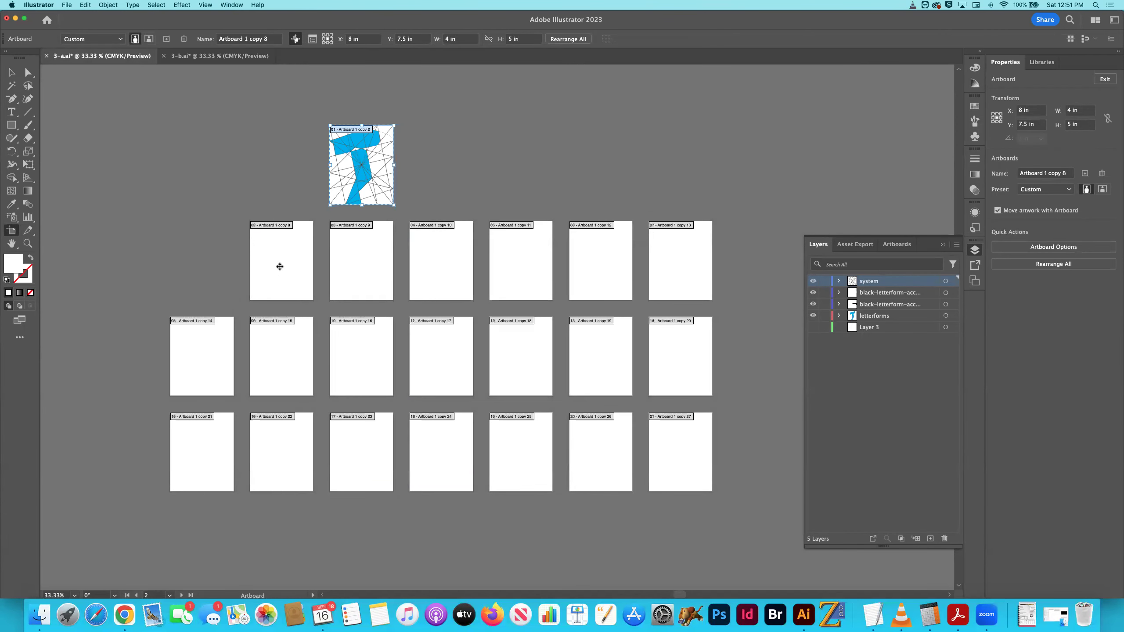
{"action": "key", "text": "Delete"}
{"action": "left_click", "coordinate": [356, 270]}
{"action": "key", "text": "Delete"}
{"action": "left_click", "coordinate": [438, 275]}
{"action": "key", "text": "Delete"}
{"action": "left_click", "coordinate": [508, 279]}
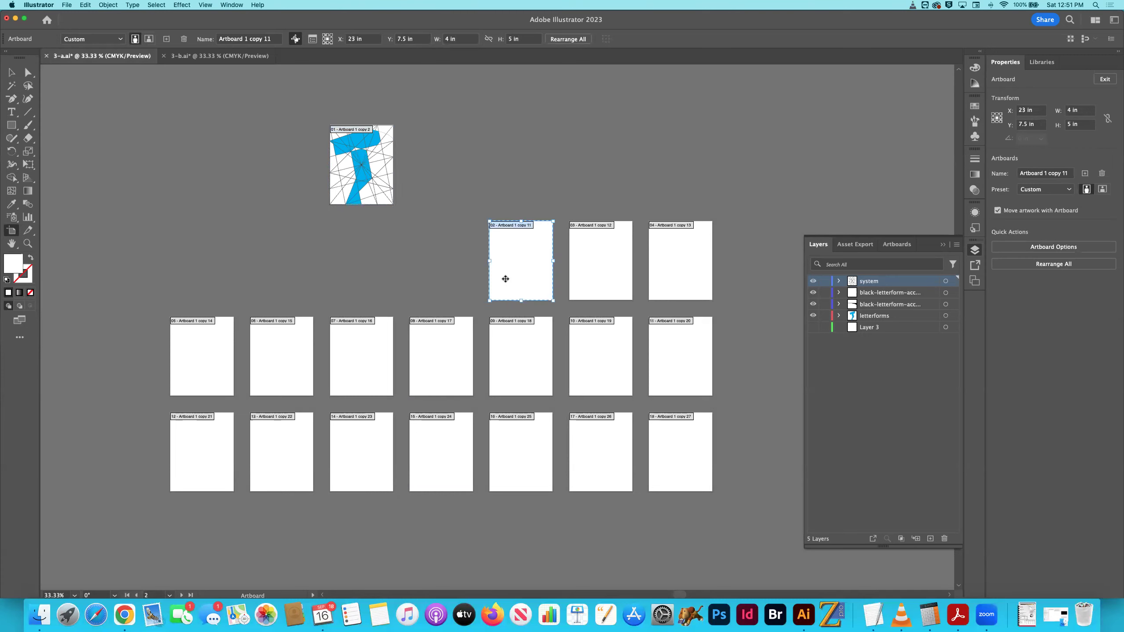
{"action": "key", "text": "Delete"}
{"action": "left_click", "coordinate": [672, 460]}
{"action": "key", "text": "Delete"}
{"action": "key", "text": "Delete"}
{"action": "key", "text": "Delete"}
{"action": "key", "text": "Delete"}
{"action": "key", "text": "Delete"}
{"action": "key", "text": "Delete"}
{"action": "key", "text": "Delete"}
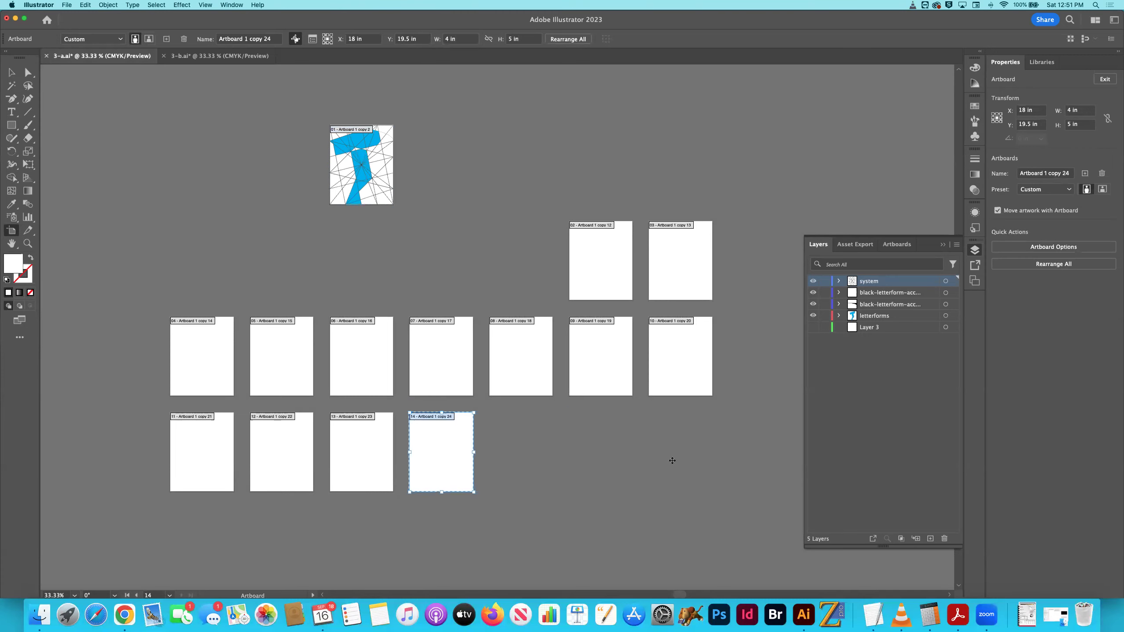
{"action": "key", "text": "Delete"}
{"action": "key", "text": "Delete"}
{"action": "key", "text": "Delete"}
{"action": "key", "text": "Delete"}
{"action": "key", "text": "Delete"}
{"action": "key", "text": "Delete"}
{"action": "key", "text": "Delete"}
{"action": "key", "text": "Delete"}
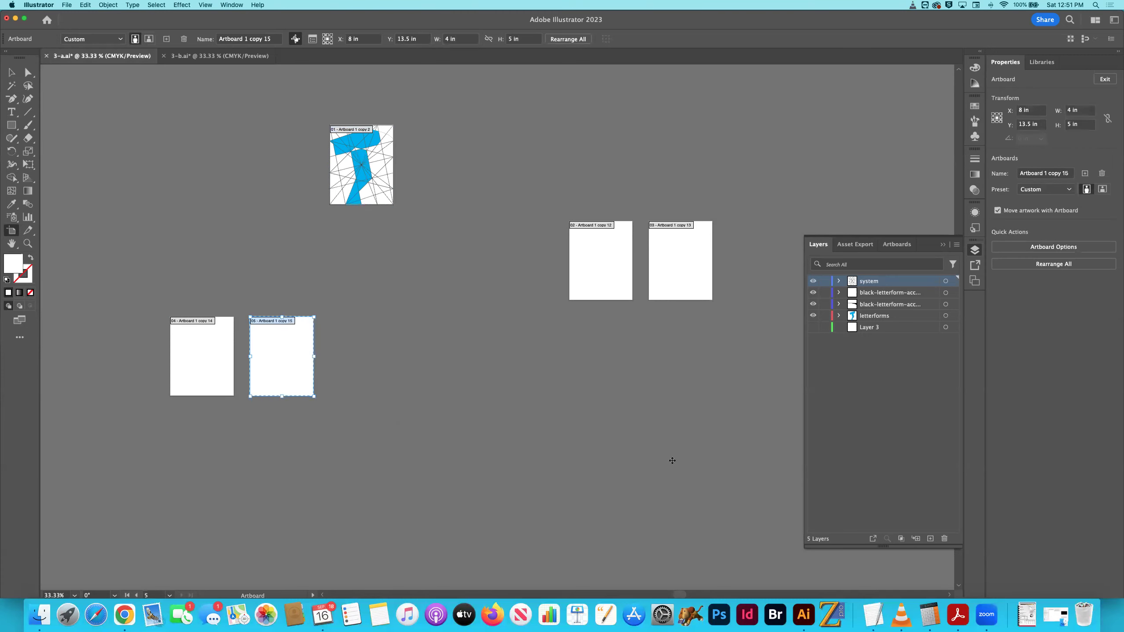
{"action": "key", "text": "Delete"}
Fit the single remaining artboard to the window and close 3-a.ai
{"action": "left_click", "coordinate": [11, 72]}
{"action": "key", "text": "super+0"}
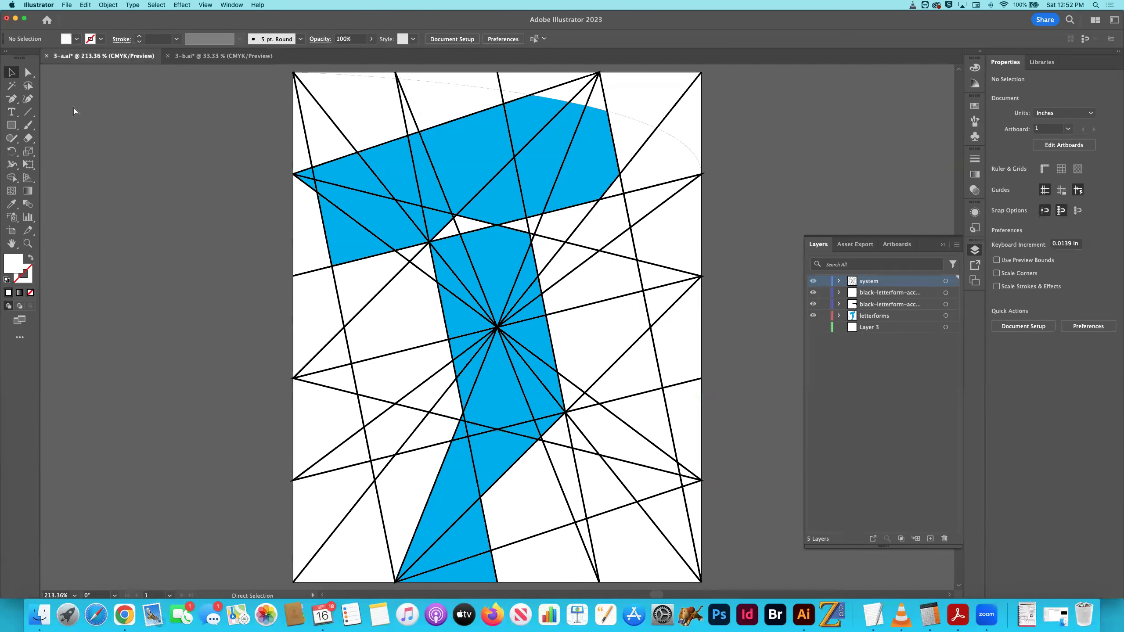
{"action": "key", "text": "super+w"}
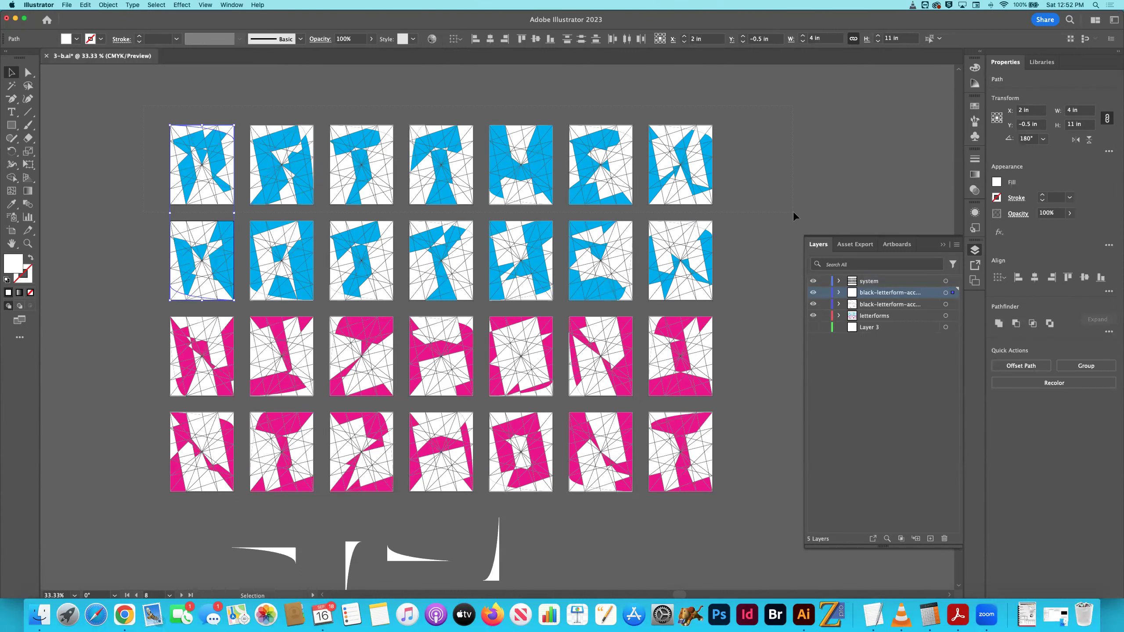
Delete all artwork in 3-b.ai except the third blue letter in row 2
{"action": "key", "text": "super+z"}
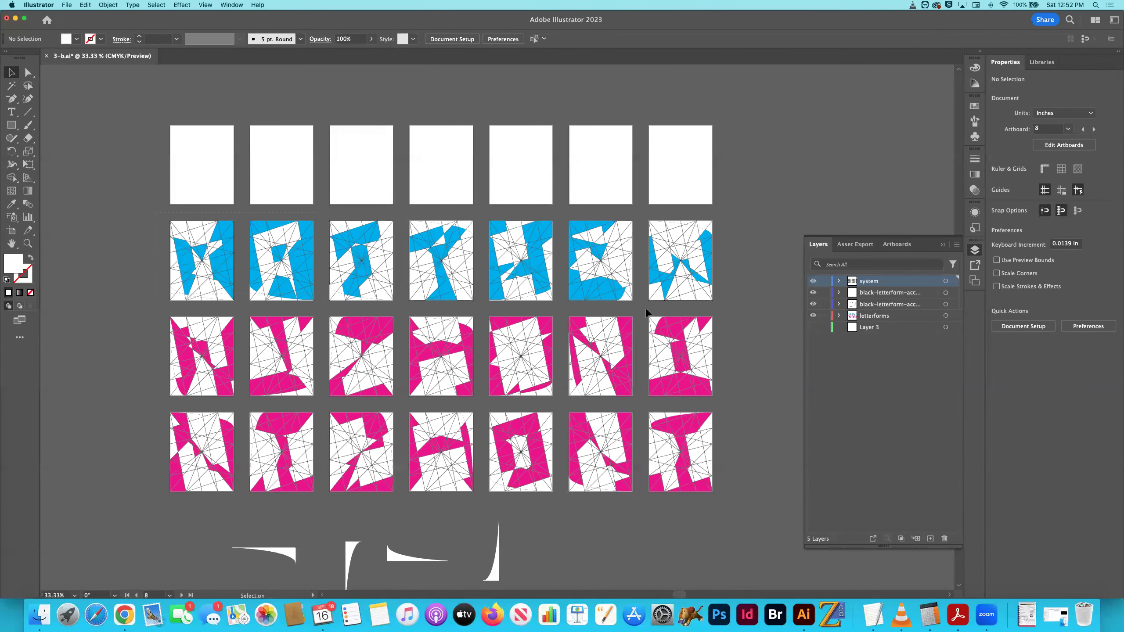
{"action": "key", "text": "super+z"}
{"action": "key", "text": "super+z"}
{"action": "key", "text": "super+z"}
{"action": "key", "text": "super+z"}
{"action": "key", "text": "super+z"}
{"action": "key", "text": "super+z"}
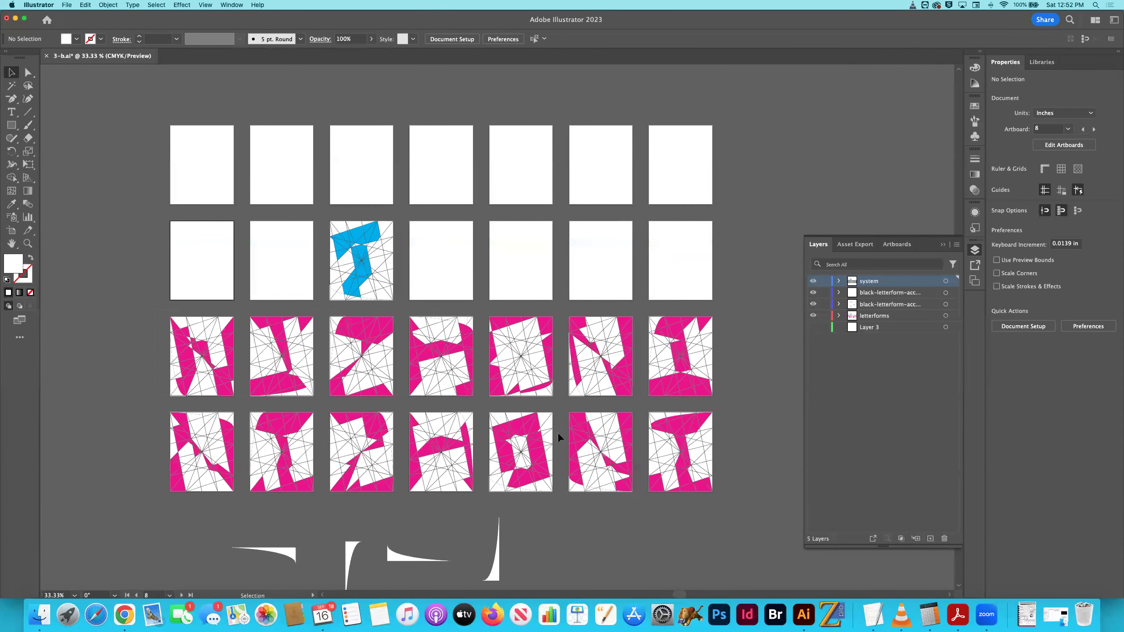
{"action": "key", "text": "super+z"}
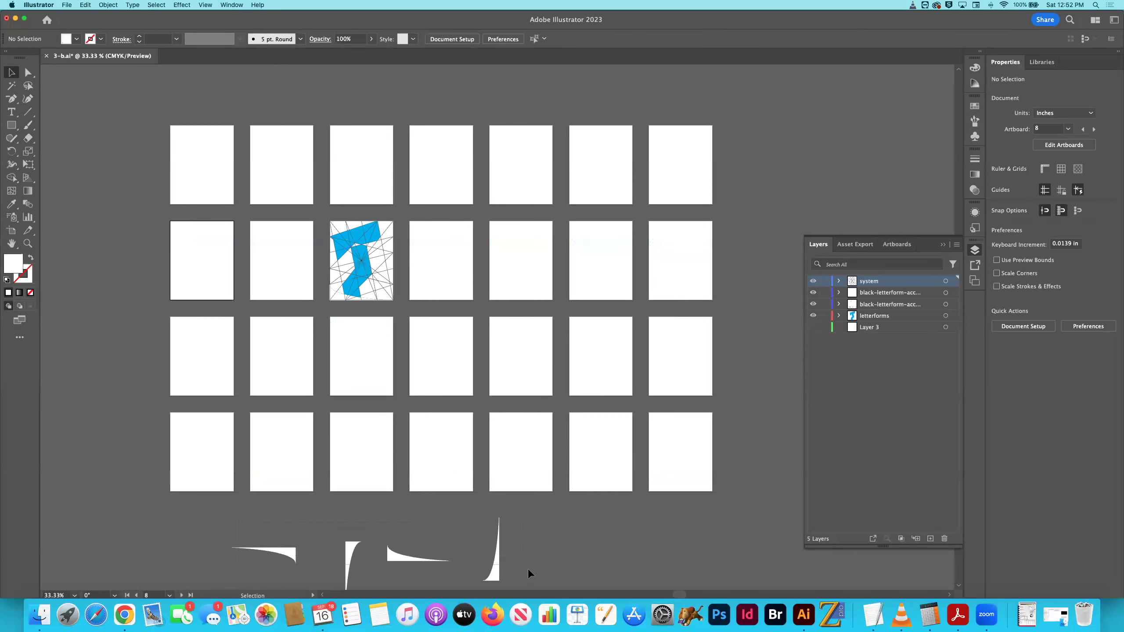
{"action": "key", "text": "super+z"}
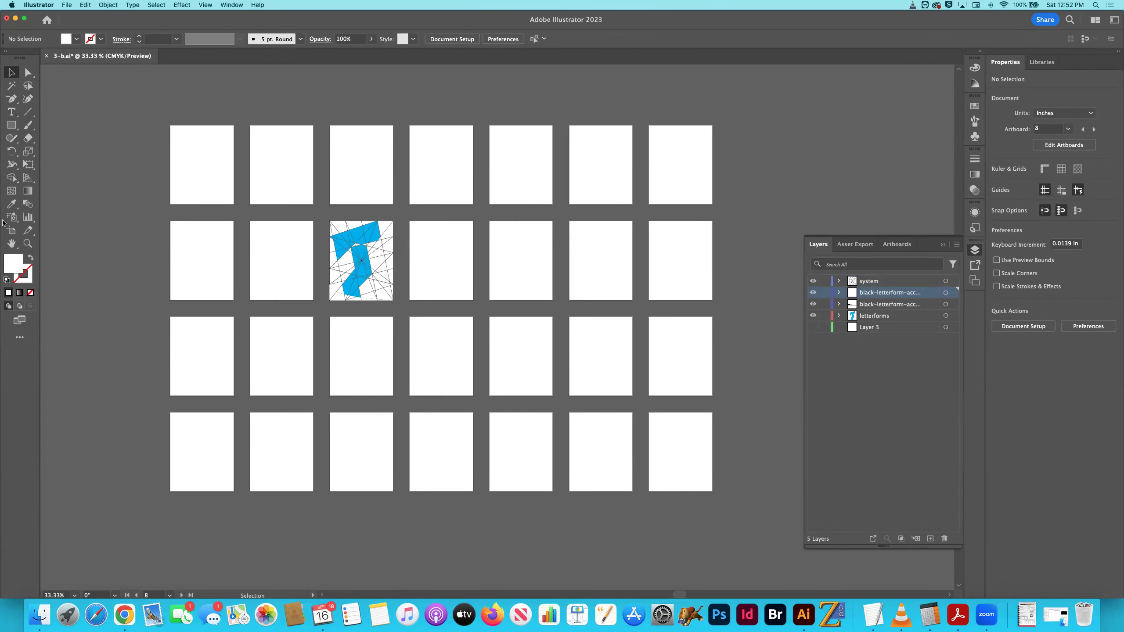
Delete every empty artboard so only the letter's artboard remains, then save and close 3-b.ai
{"action": "left_click", "coordinate": [11, 230]}
{"action": "left_click", "coordinate": [660, 446]}
{"action": "key", "text": "Delete"}
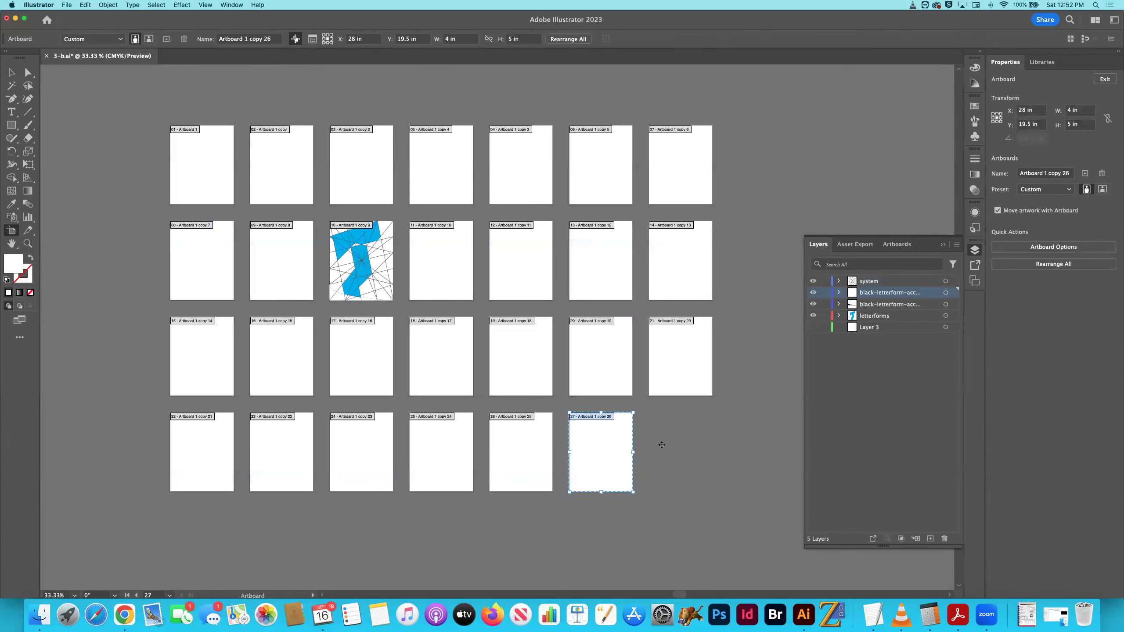
{"action": "key", "text": "Delete"}
{"action": "key", "text": "Delete"}
{"action": "key", "text": "Delete"}
{"action": "key", "text": "Delete"}
{"action": "key", "text": "Delete"}
{"action": "key", "text": "Delete"}
{"action": "key", "text": "Delete"}
{"action": "key", "text": "Delete"}
{"action": "key", "text": "Delete"}
{"action": "key", "text": "Delete"}
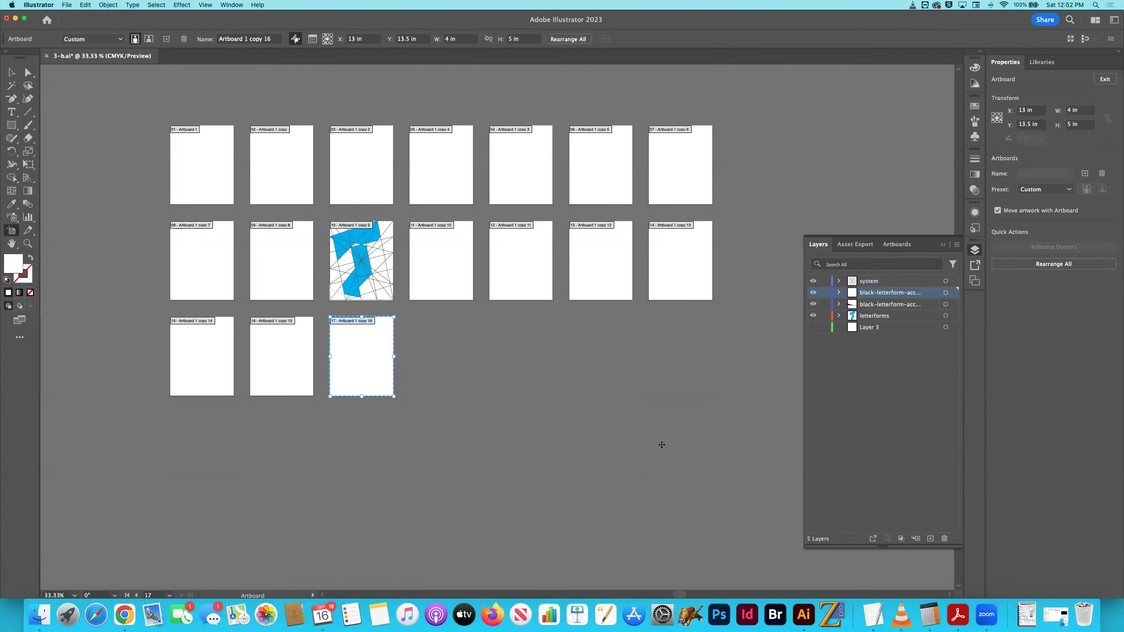
{"action": "key", "text": "Delete"}
{"action": "key", "text": "Delete"}
{"action": "key", "text": "Delete"}
{"action": "key", "text": "Delete"}
{"action": "key", "text": "Delete"}
{"action": "key", "text": "Delete"}
{"action": "key", "text": "Delete"}
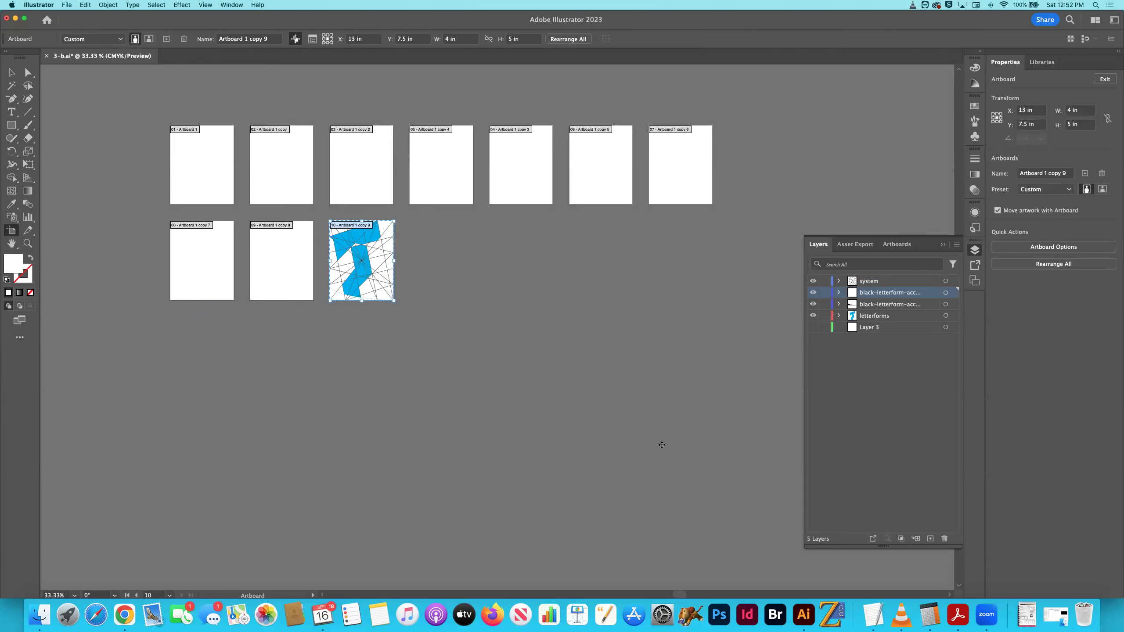
{"action": "left_click", "coordinate": [292, 279]}
{"action": "key", "text": "Delete"}
{"action": "key", "text": "Delete"}
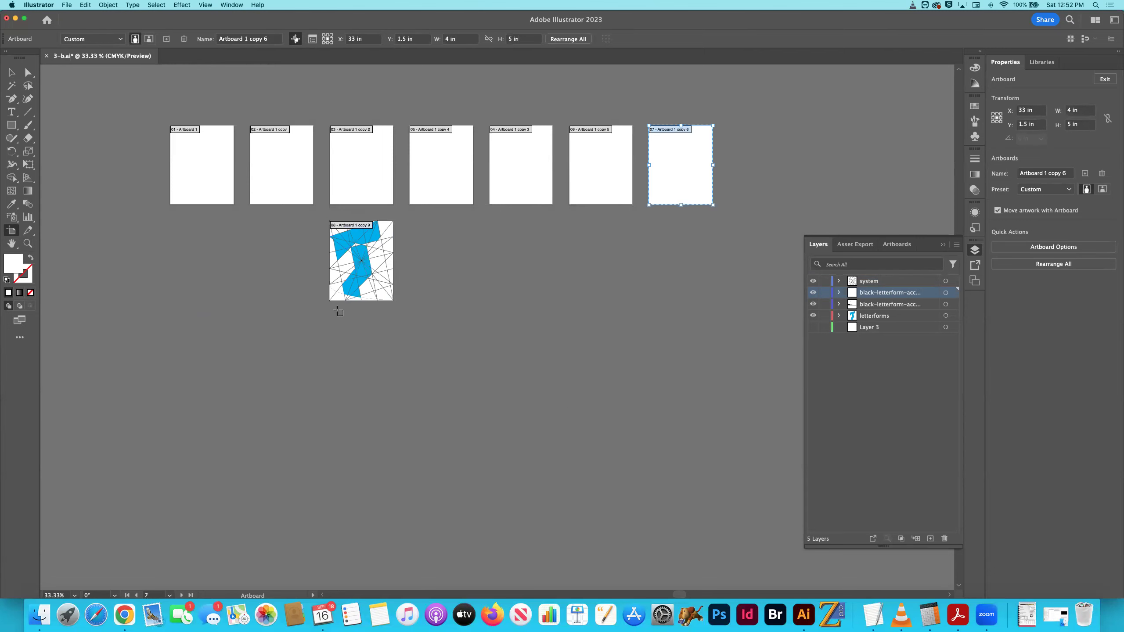
{"action": "key", "text": "Delete"}
{"action": "key", "text": "Delete"}
{"action": "key", "text": "Delete"}
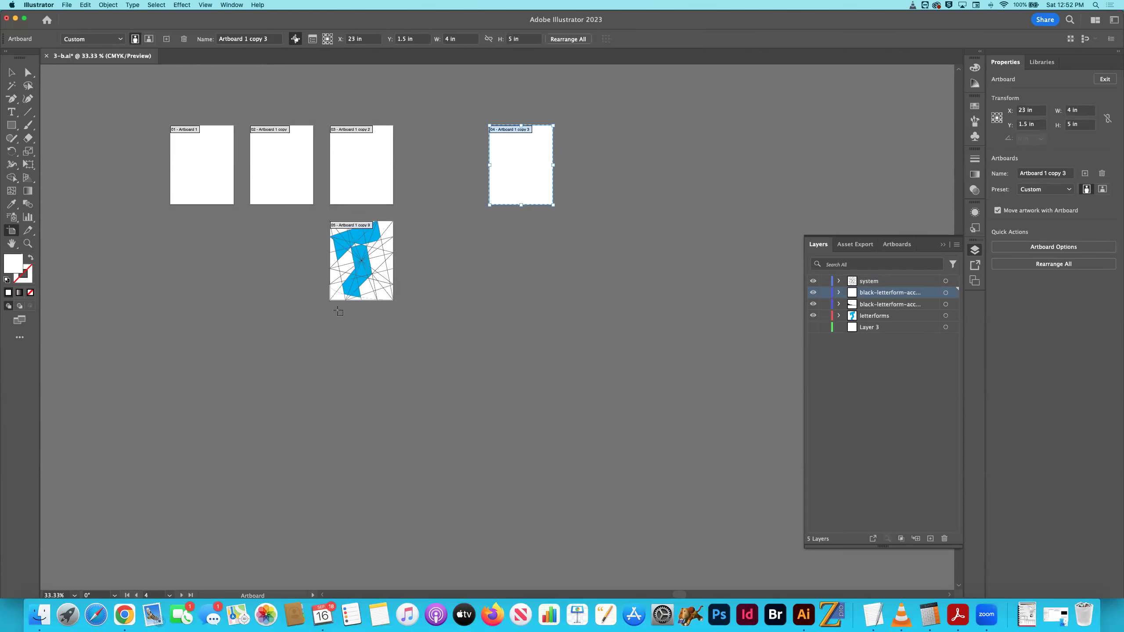
{"action": "key", "text": "Delete"}
{"action": "key", "text": "Delete"}
{"action": "key", "text": "Delete"}
{"action": "key", "text": "Delete"}
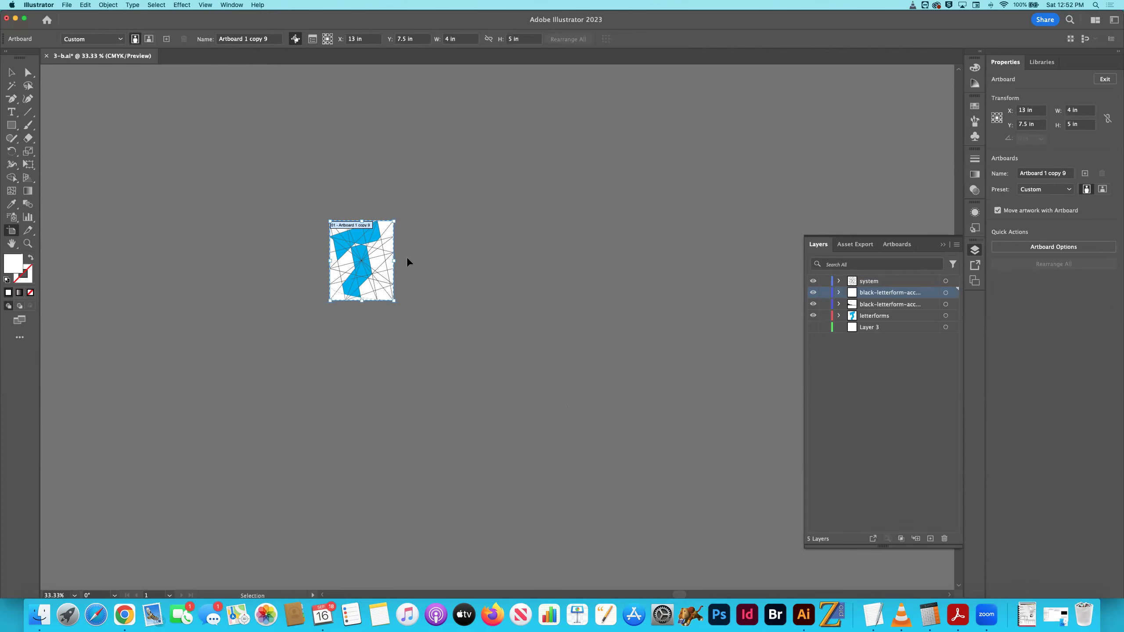
{"action": "key", "text": "super+s"}
{"action": "key", "text": "super+w"}
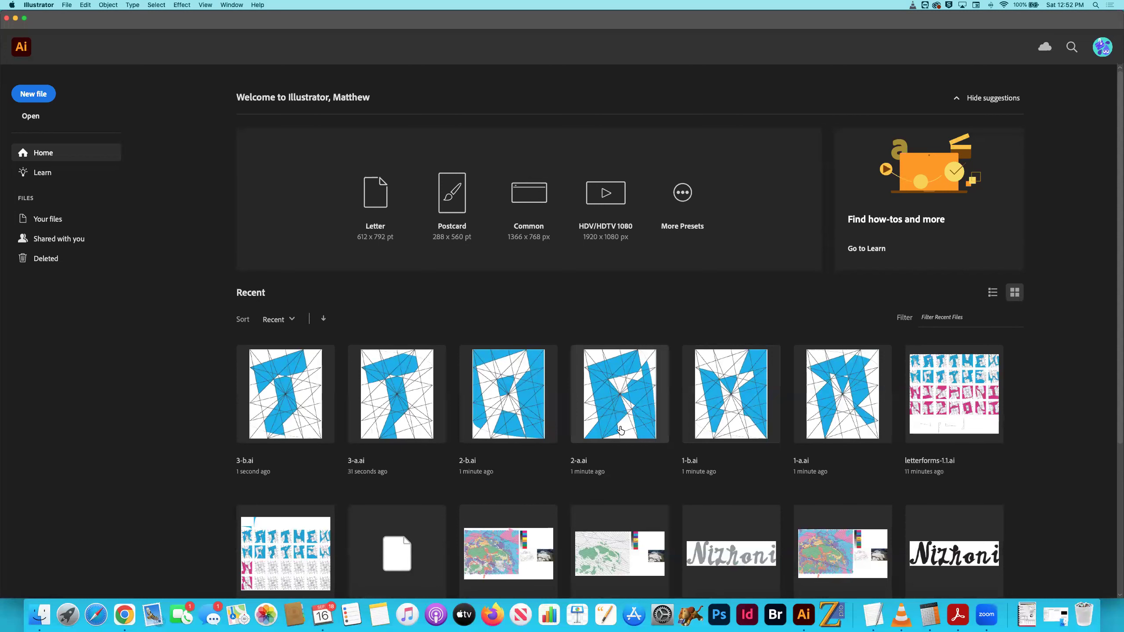
From Finder, open 4-a.ai and 4-b.ai together in Adobe Illustrator 2023
{"action": "key", "text": "super+Tab"}
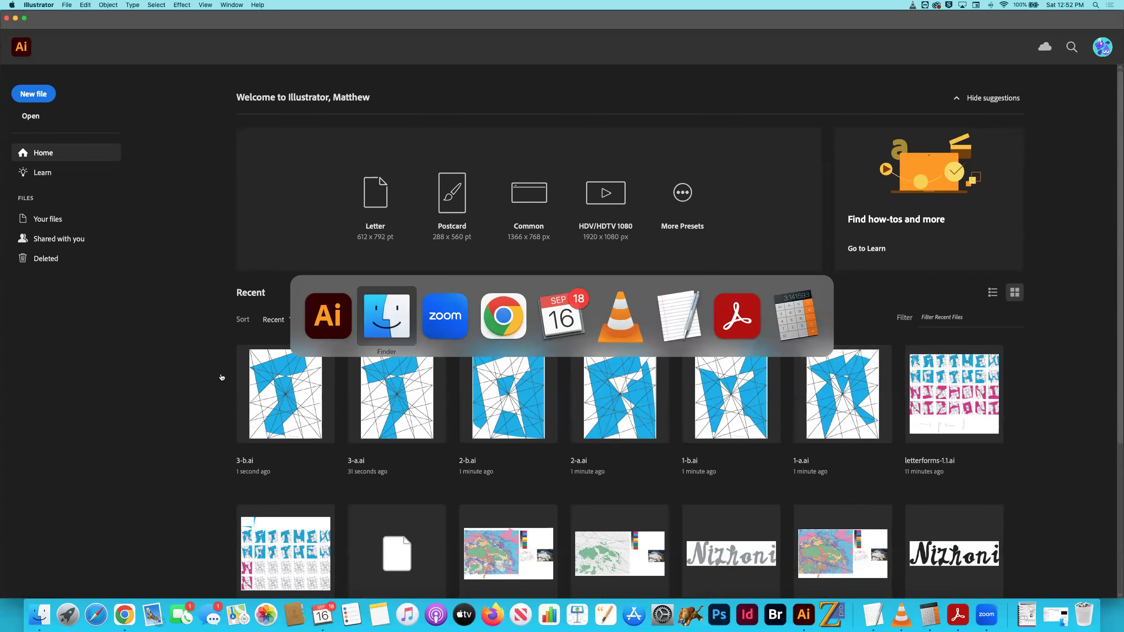
{"action": "key", "text": "Escape"}
{"action": "key", "text": "super+Tab"}
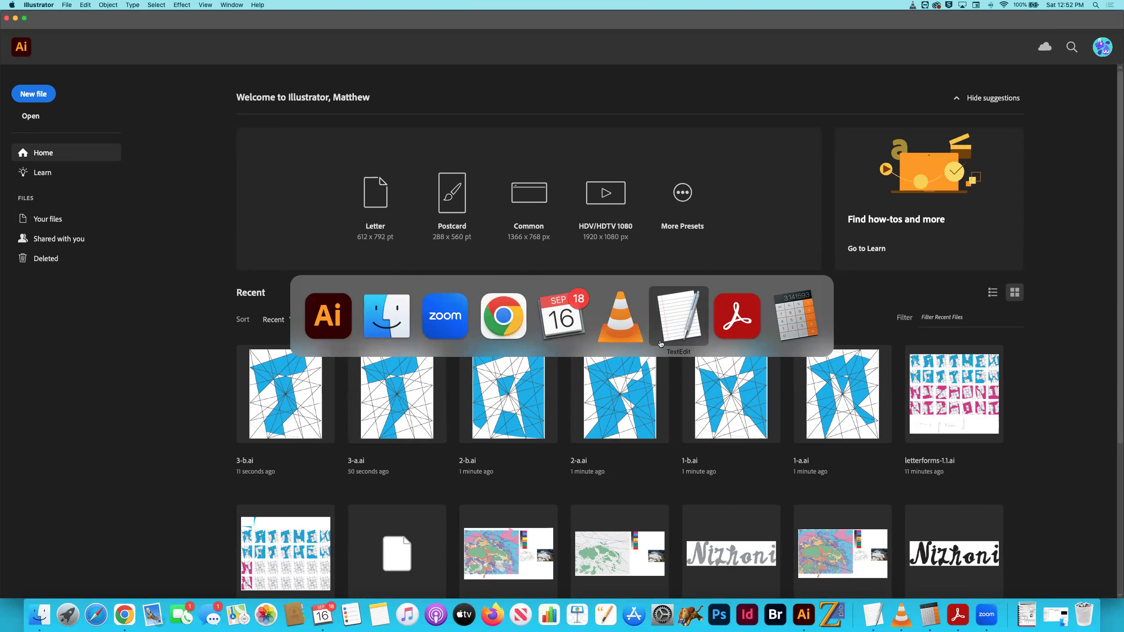
{"action": "key", "text": "Left"}
{"action": "key", "text": "Left"}
{"action": "key", "text": "Left"}
{"action": "key", "text": "Left"}
{"action": "key", "text": "Left"}
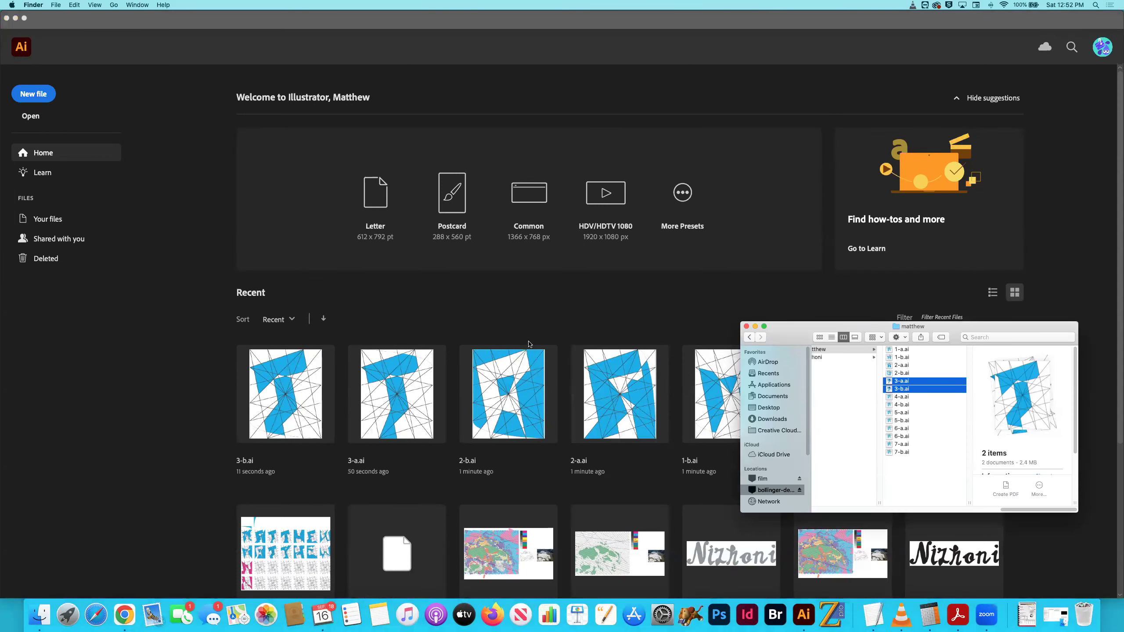
{"action": "left_click", "coordinate": [912, 398]}
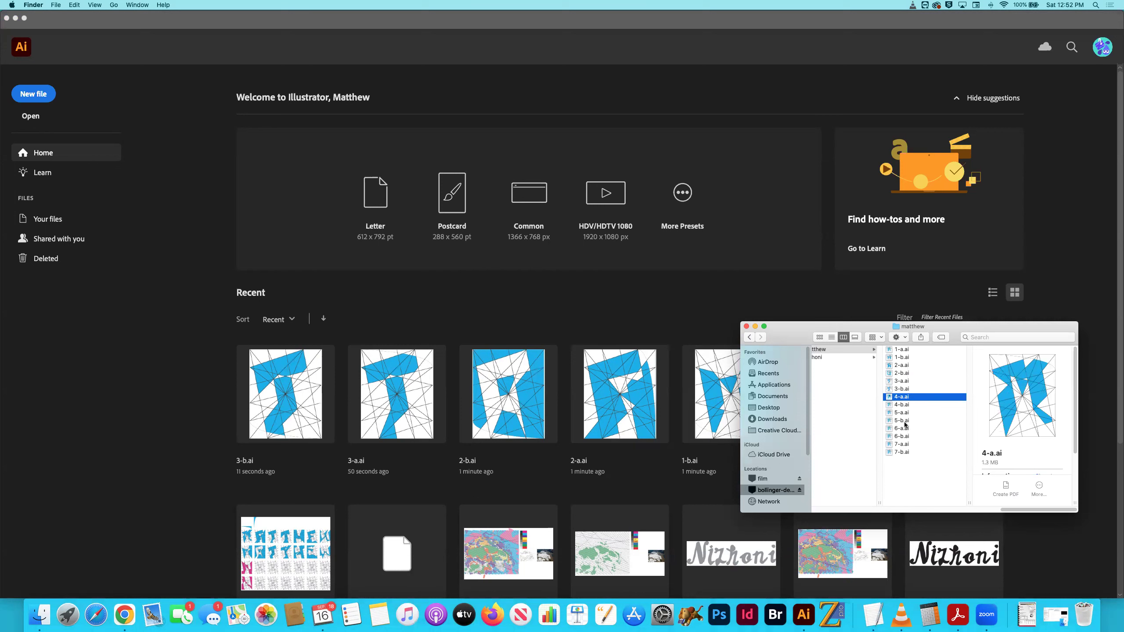
{"action": "left_click", "coordinate": [899, 405], "text": "shift"}
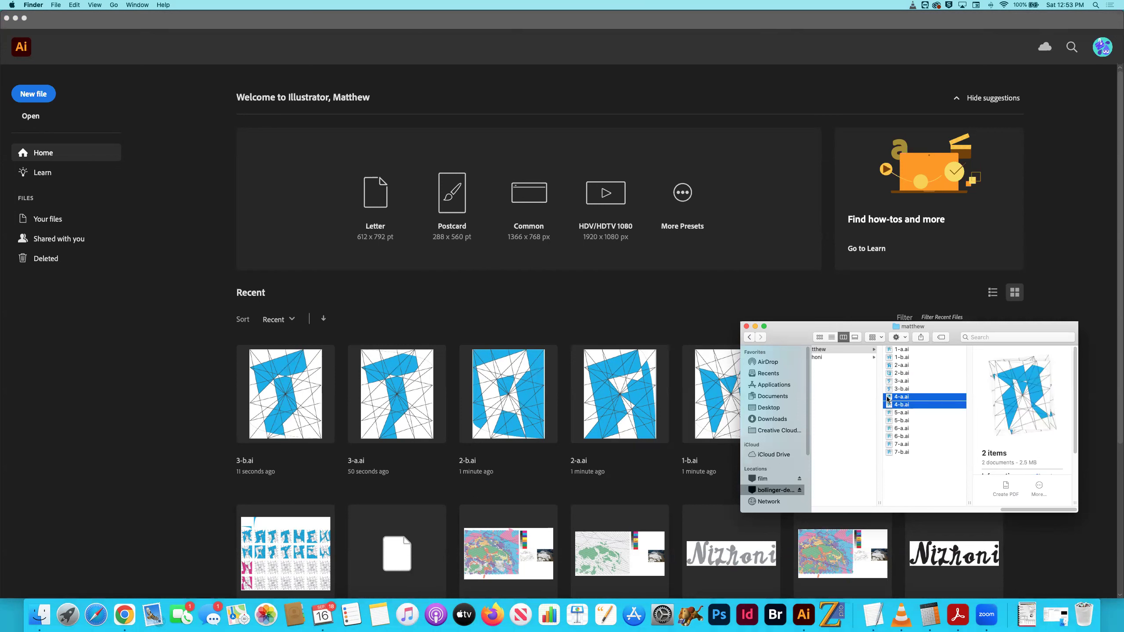
{"action": "right_click", "coordinate": [887, 399]}
{"action": "mouse_move", "coordinate": [929, 381]}
{"action": "left_click", "coordinate": [831, 382]}
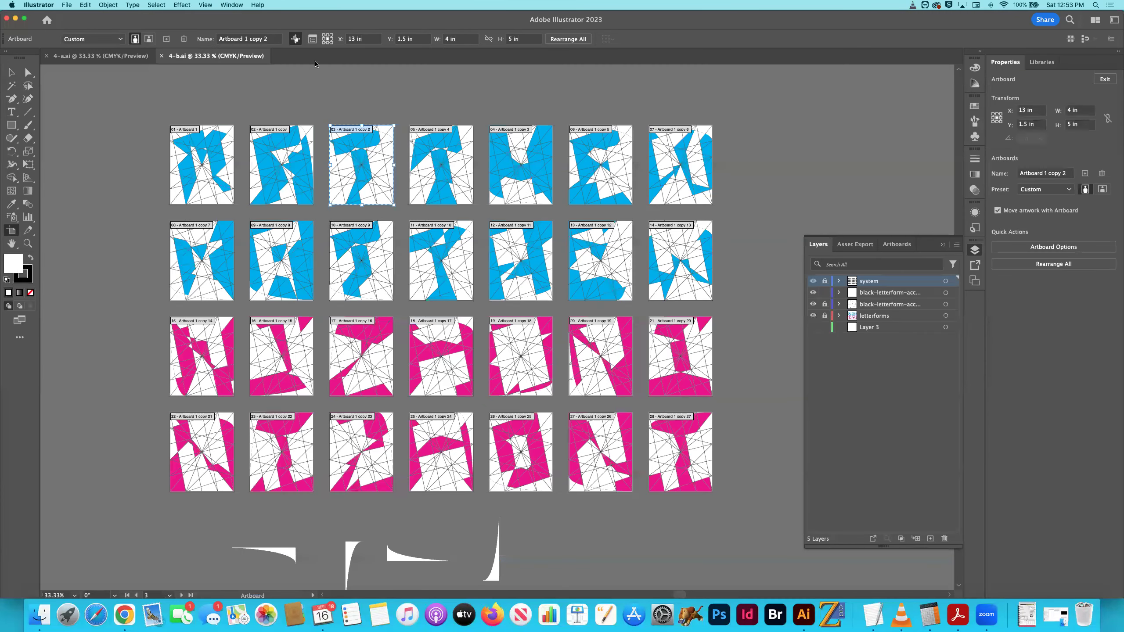
Switch to 4-a.ai and unlock its three locked layers
{"action": "left_click", "coordinate": [121, 56]}
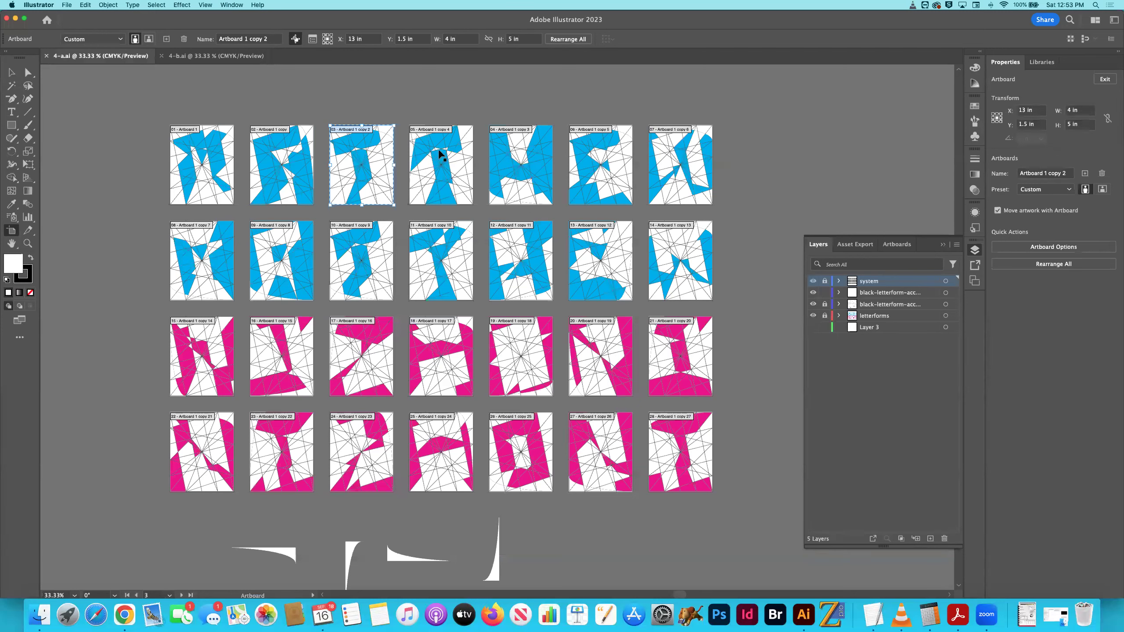
{"action": "left_click", "coordinate": [825, 315]}
{"action": "left_click", "coordinate": [824, 304]}
{"action": "left_click", "coordinate": [825, 280]}
Delete the top-row letters, the pink rows and the bottom shapes, keeping the fourth blue letter
{"action": "left_click", "coordinate": [12, 71]}
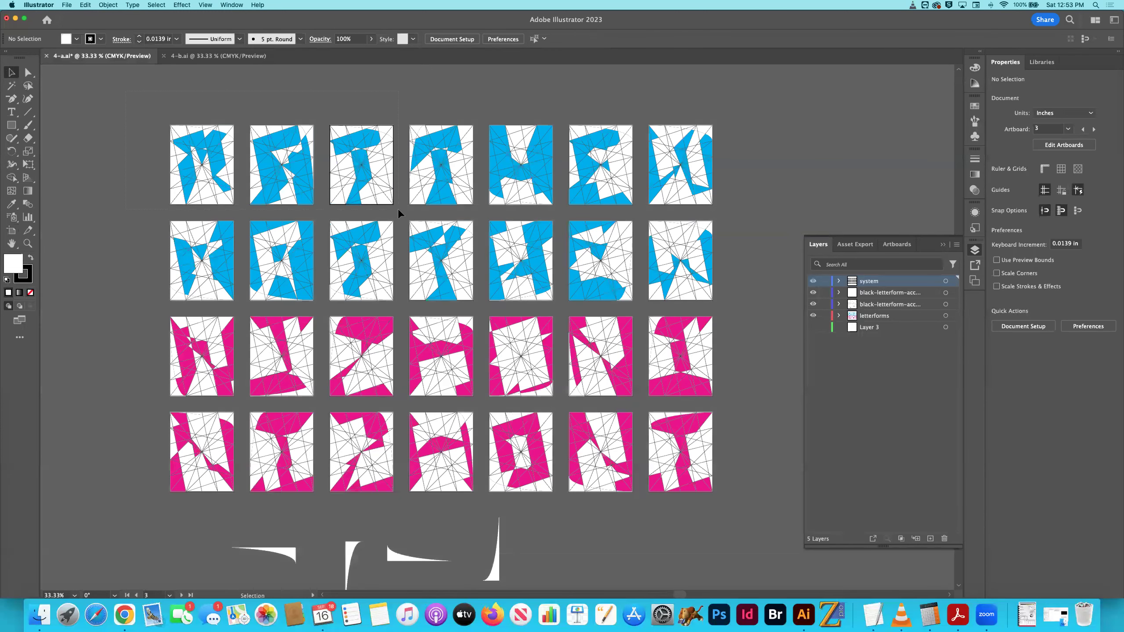
{"action": "left_click", "coordinate": [398, 208]}
{"action": "key", "text": "super+shift+bracketright"}
{"action": "left_click", "coordinate": [154, 208]}
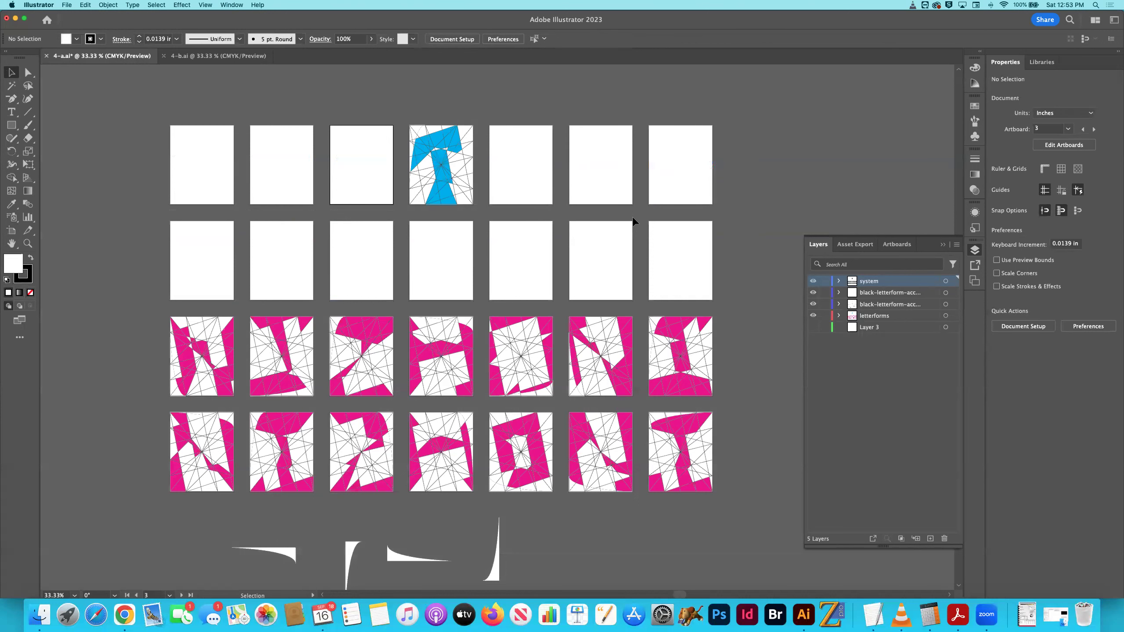
{"action": "left_click_drag", "start_coordinate": [146, 311], "coordinate": [719, 521]}
{"action": "left_click_drag", "start_coordinate": [742, 571], "coordinate": [742, 571]}
{"action": "key", "text": "Delete"}
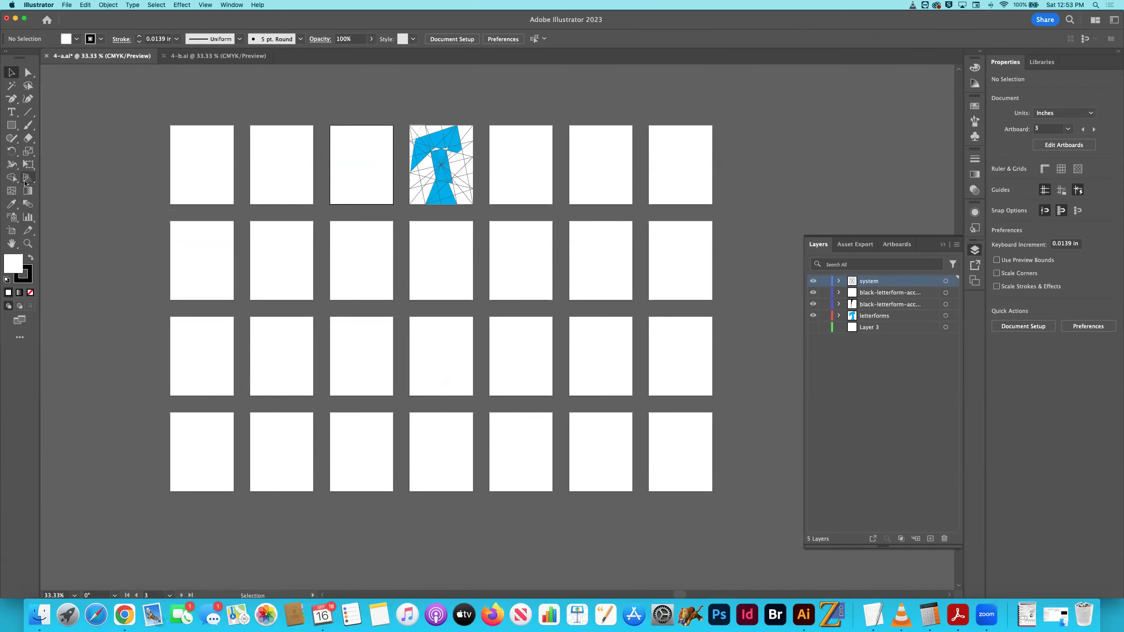
Delete all empty artboards, 28 down to 02, leaving only the letter's artboard
{"action": "left_click", "coordinate": [12, 230]}
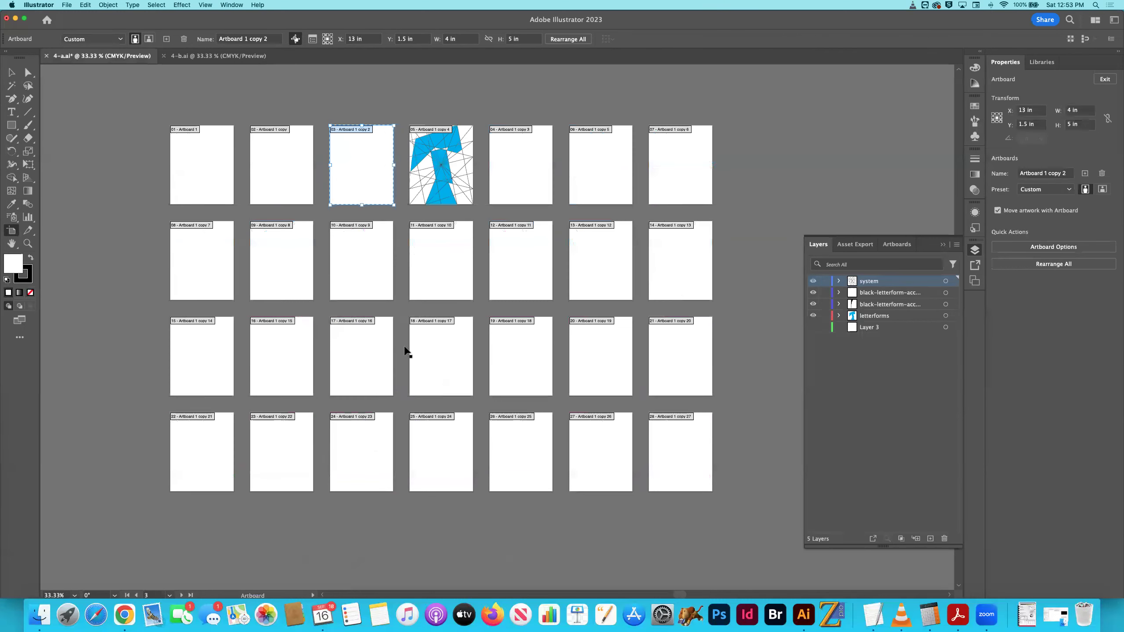
{"action": "left_click", "coordinate": [664, 447]}
{"action": "key", "text": "Delete"}
{"action": "key", "text": "Delete"}
{"action": "key", "text": "Delete"}
{"action": "key", "text": "Delete"}
{"action": "key", "text": "Delete"}
{"action": "key", "text": "Delete"}
{"action": "key", "text": "Delete"}
{"action": "key", "text": "Delete"}
{"action": "key", "text": "Delete"}
{"action": "key", "text": "Delete"}
{"action": "key", "text": "Delete"}
{"action": "key", "text": "Delete"}
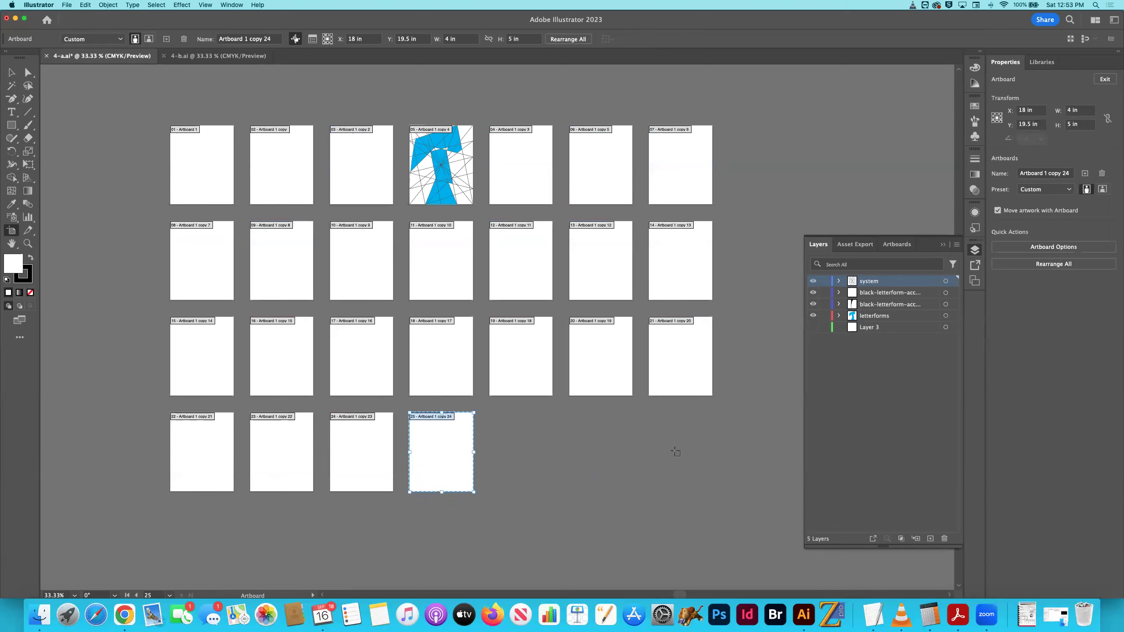
{"action": "key", "text": "Delete"}
{"action": "key", "text": "Delete"}
{"action": "key", "text": "Delete"}
{"action": "key", "text": "Delete"}
{"action": "key", "text": "Delete"}
{"action": "key", "text": "Delete"}
{"action": "key", "text": "Delete"}
{"action": "key", "text": "Delete"}
{"action": "key", "text": "Delete"}
{"action": "key", "text": "Delete"}
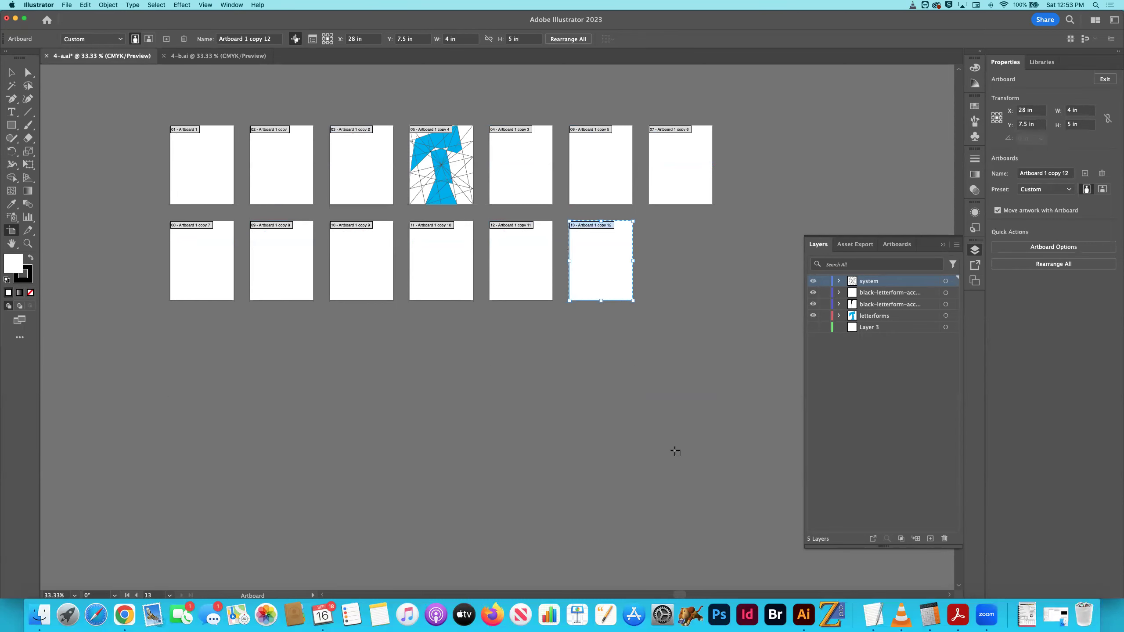
{"action": "key", "text": "Delete"}
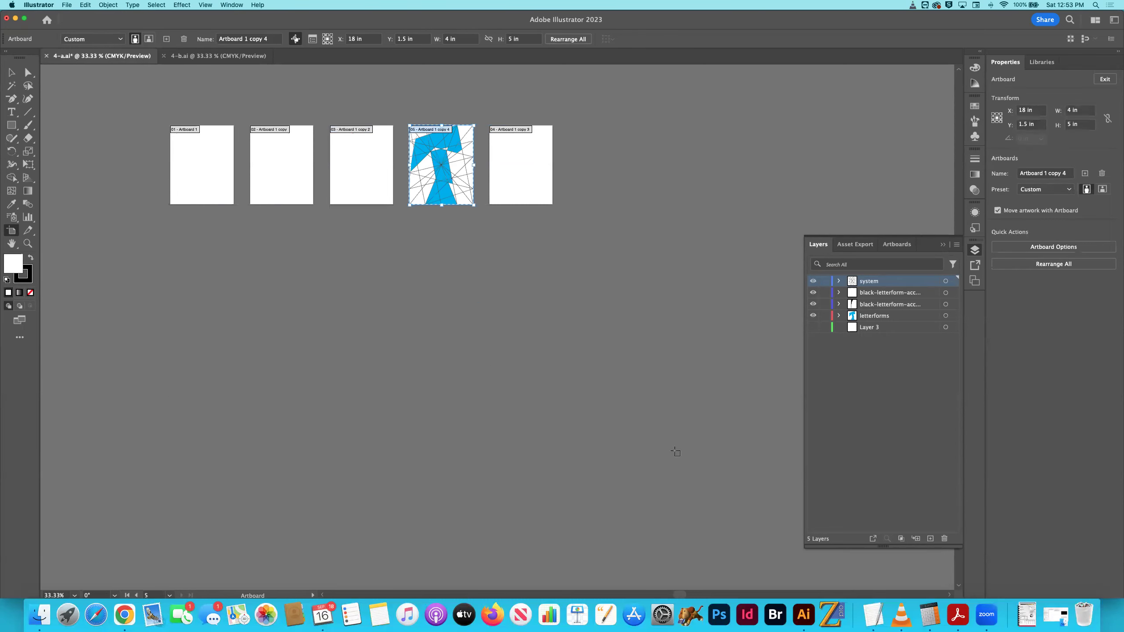
{"action": "left_click", "coordinate": [520, 198]}
{"action": "key", "text": "Delete"}
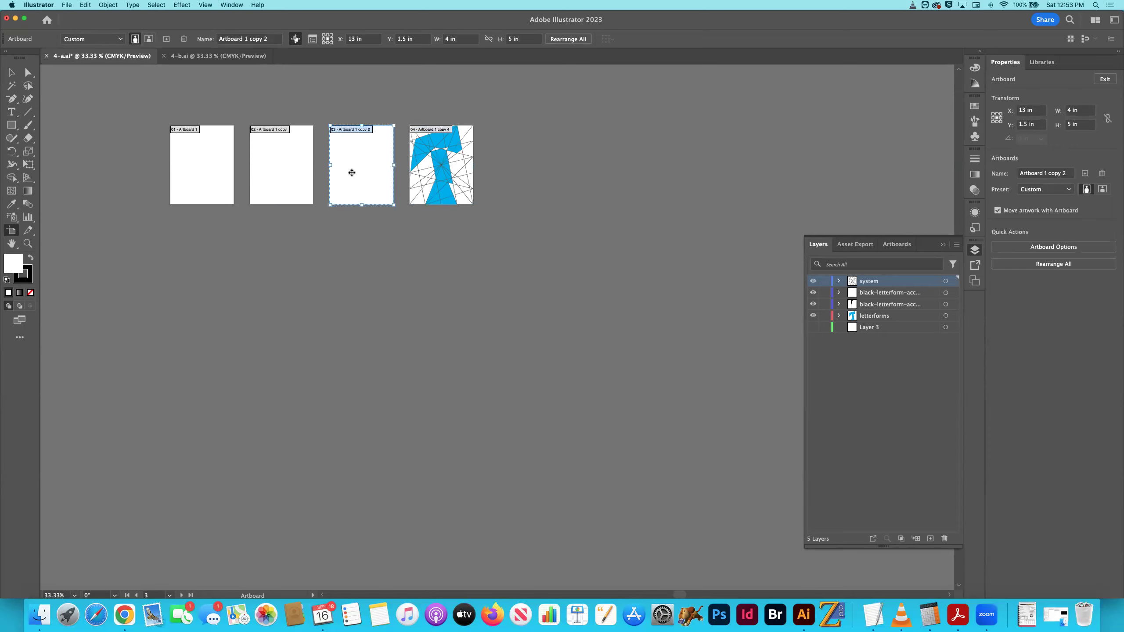
{"action": "key", "text": "Delete"}
{"action": "key", "text": "Delete"}
{"action": "key", "text": "Delete"}
Fit the remaining artboard in the window, then save and close 4-a.ai
{"action": "left_click", "coordinate": [12, 72]}
{"action": "key", "text": "super+0"}
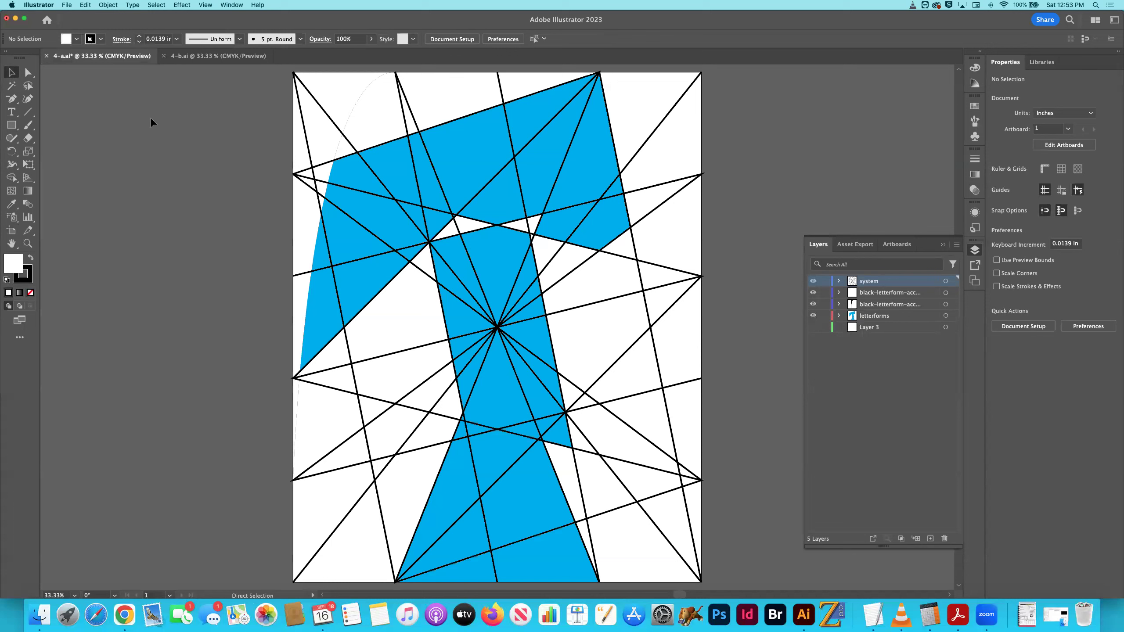
{"action": "key", "text": "super+s"}
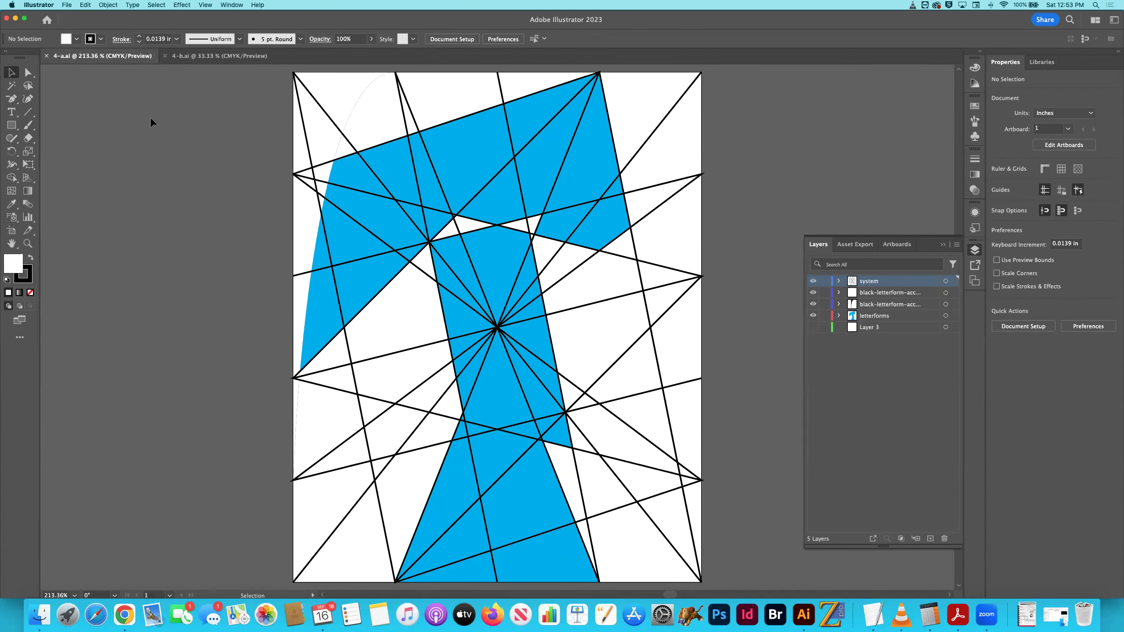
{"action": "key", "text": "super+w"}
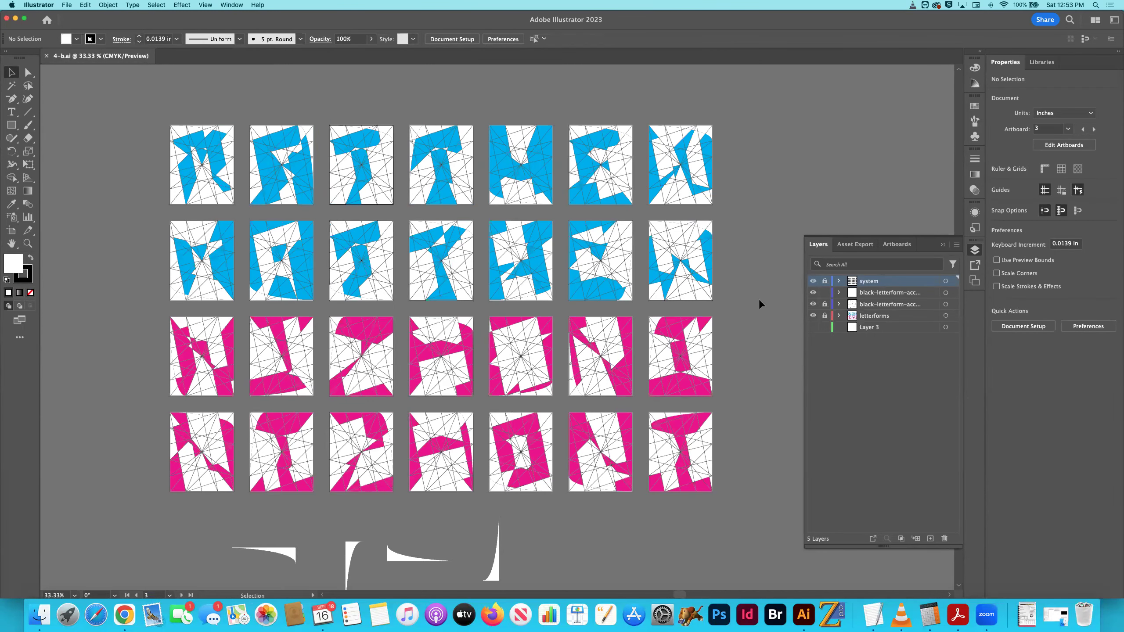
Unlock the letterforms and delete all letters except the middle blue one in row 2
{"action": "left_click", "coordinate": [825, 316]}
{"action": "key", "text": "super+a"}
{"action": "key", "text": "Delete"}
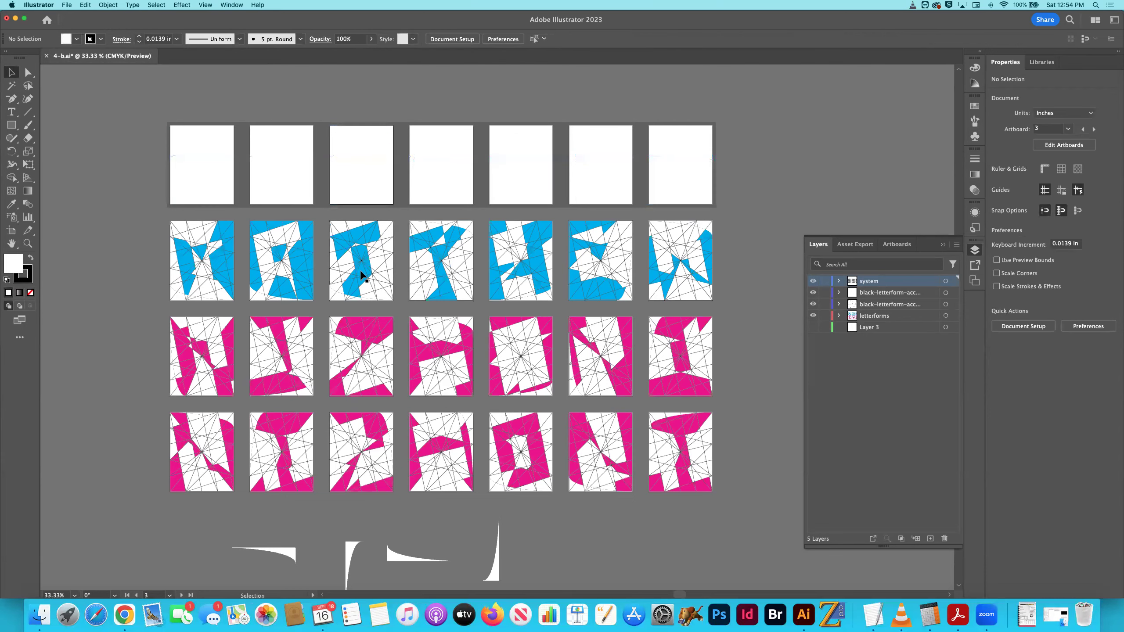
{"action": "left_click_drag", "start_coordinate": [168, 214], "coordinate": [396, 304]}
{"action": "key", "text": "Delete"}
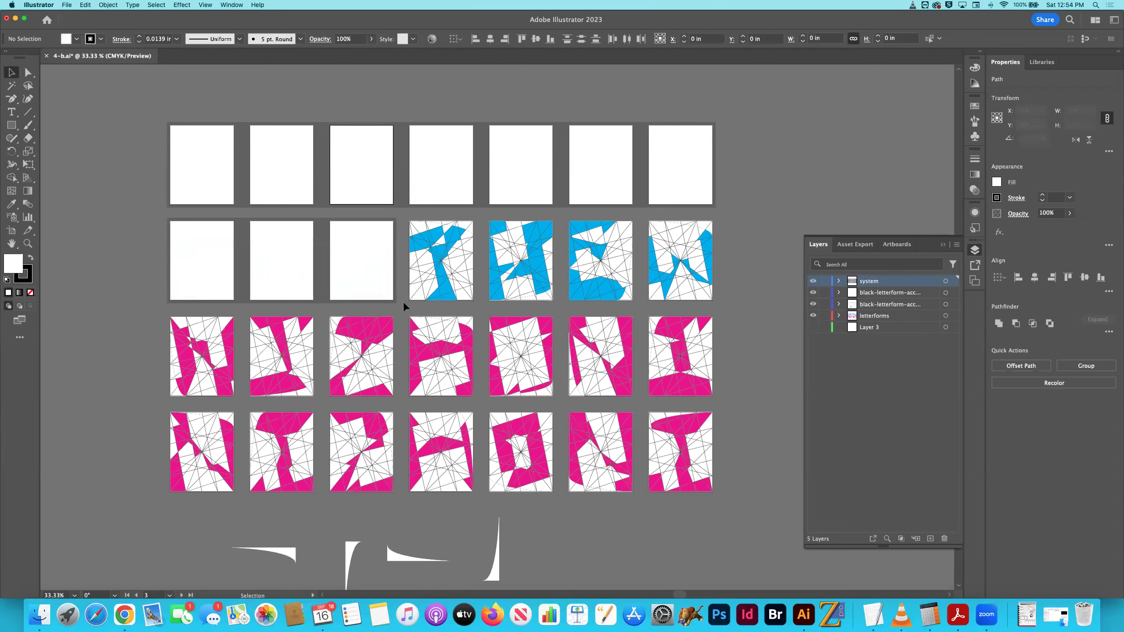
{"action": "left_click_drag", "start_coordinate": [737, 309], "coordinate": [483, 217]}
{"action": "key", "text": "Delete"}
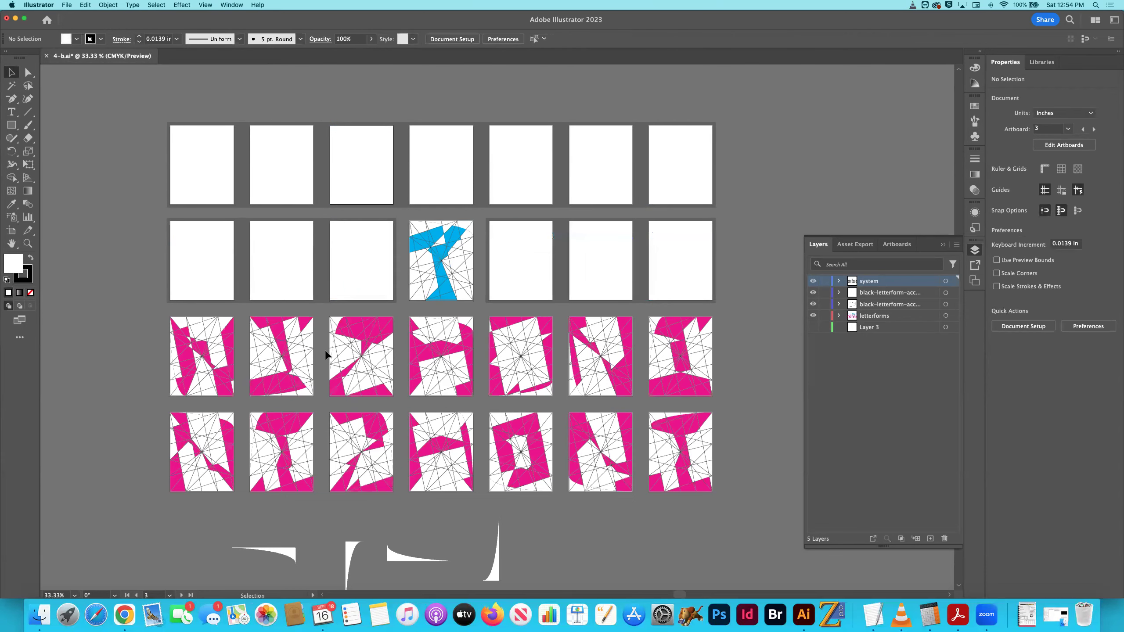
{"action": "left_click_drag", "start_coordinate": [693, 577], "coordinate": [495, 362]}
{"action": "key", "text": "Delete"}
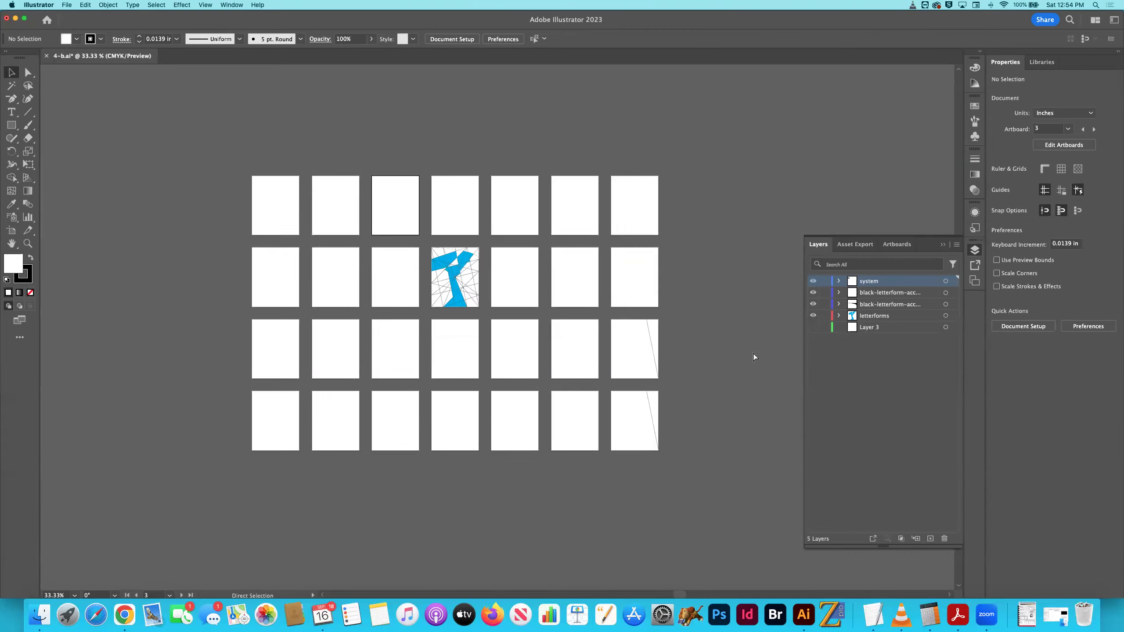
Remove the leftover stray guide lines in the right column and save
{"action": "left_click_drag", "start_coordinate": [665, 371], "coordinate": [673, 378]}
{"action": "key", "text": "Delete"}
{"action": "left_click_drag", "start_coordinate": [701, 426], "coordinate": [713, 451]}
{"action": "key", "text": "Delete"}
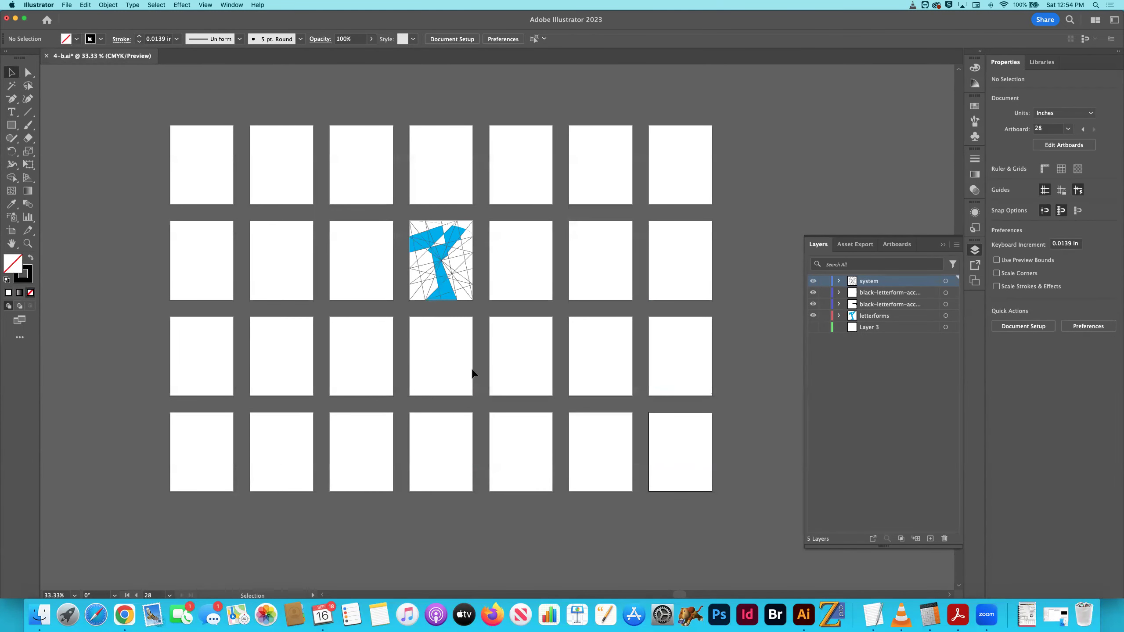
{"action": "key", "text": "a"}
{"action": "key", "text": "super+s"}
Delete all empty artboards, 28 through 01, keeping only the letter's artboard
{"action": "left_click", "coordinate": [11, 230]}
{"action": "key", "text": "Delete"}
{"action": "key", "text": "Delete"}
{"action": "key", "text": "Delete"}
{"action": "key", "text": "Delete"}
{"action": "key", "text": "Delete"}
{"action": "key", "text": "Delete"}
{"action": "key", "text": "Delete"}
{"action": "key", "text": "Delete"}
{"action": "key", "text": "Delete"}
{"action": "key", "text": "Delete"}
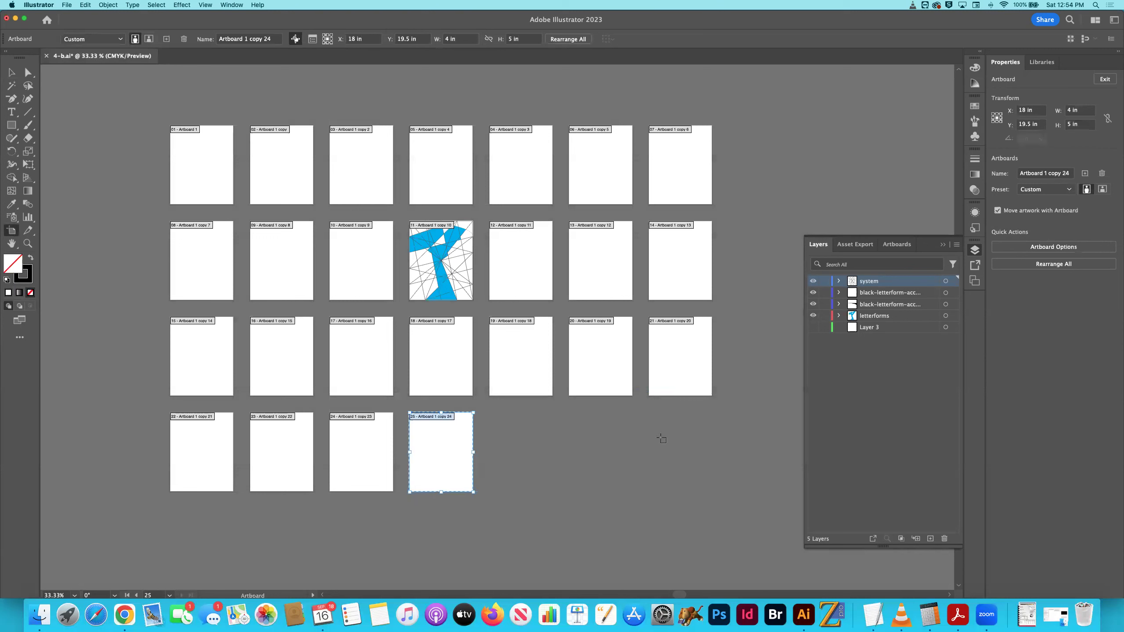
{"action": "key", "text": "Delete"}
{"action": "key", "text": "Delete"}
{"action": "key", "text": "Delete"}
{"action": "key", "text": "Delete"}
{"action": "key", "text": "Delete"}
{"action": "key", "text": "Delete"}
{"action": "key", "text": "Delete"}
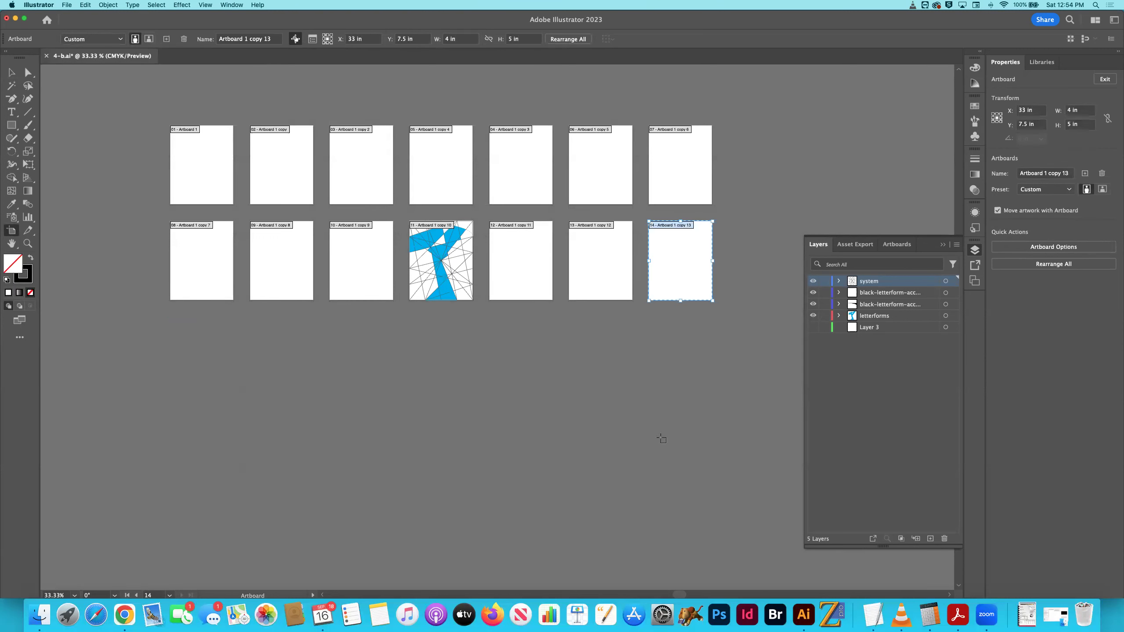
{"action": "left_click", "coordinate": [363, 261]}
{"action": "key", "text": "Delete"}
{"action": "key", "text": "Delete"}
{"action": "key", "text": "Delete"}
{"action": "key", "text": "Delete"}
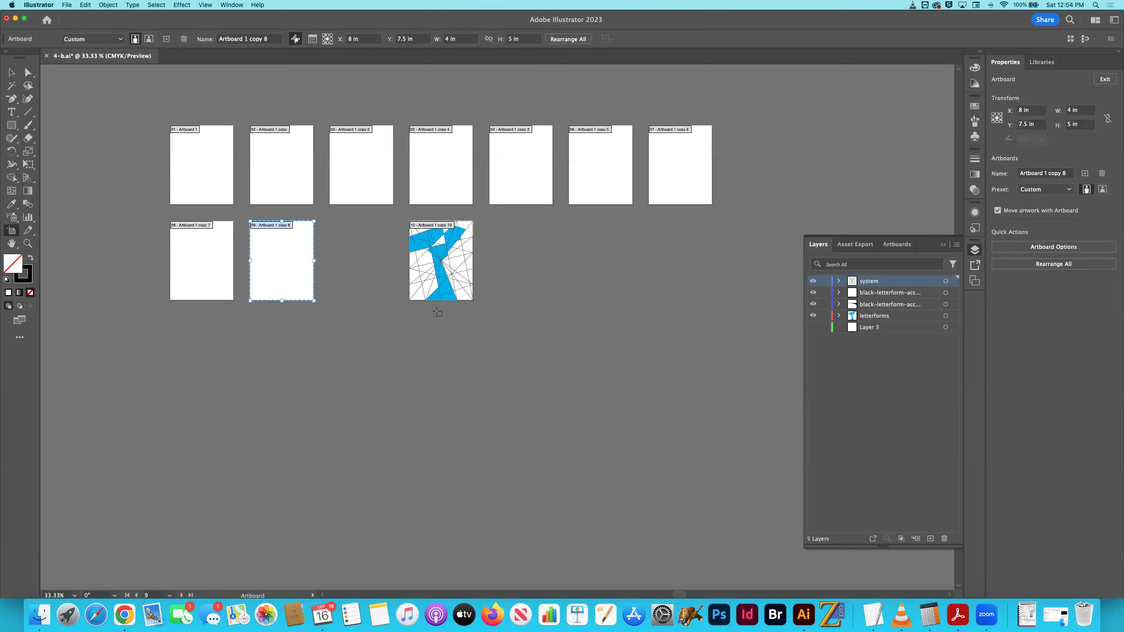
{"action": "key", "text": "Delete"}
{"action": "key", "text": "Delete"}
{"action": "key", "text": "Delete"}
{"action": "key", "text": "Delete"}
{"action": "key", "text": "Delete"}
{"action": "key", "text": "Delete"}
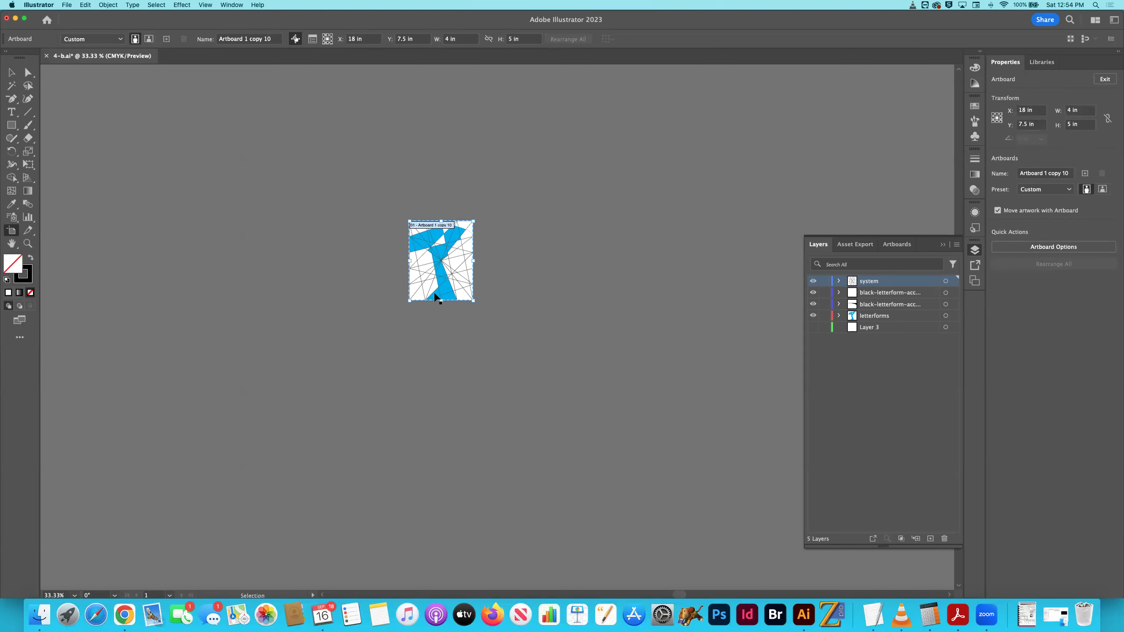
Save 4-b.ai, fit its single artboard in the window, and close it
{"action": "key", "text": "super+s"}
{"action": "key", "text": "super+0"}
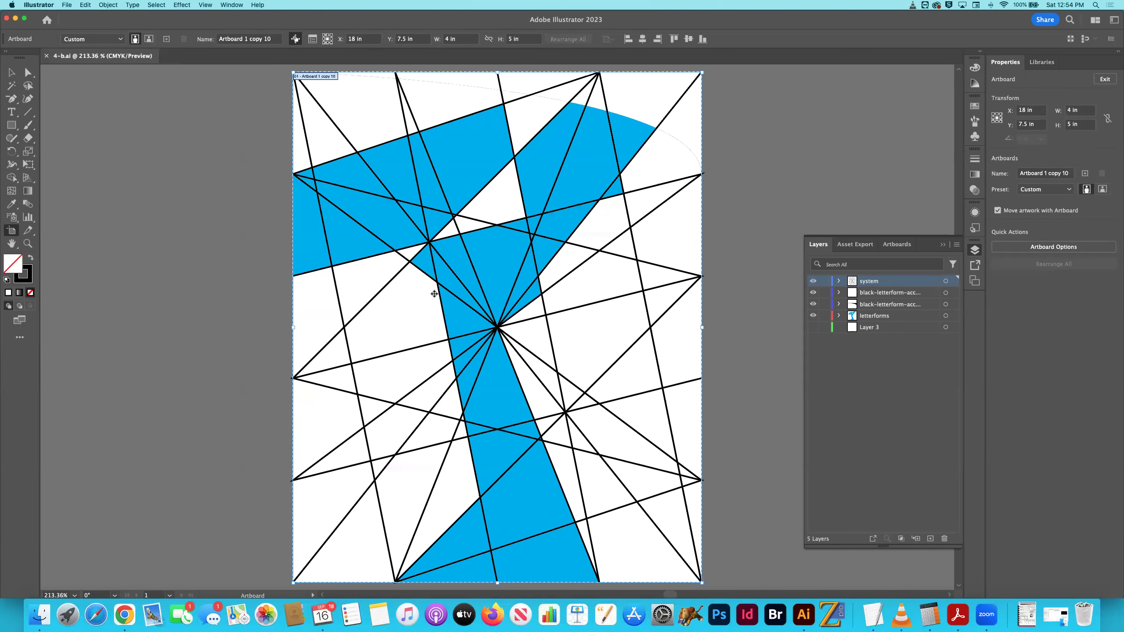
{"action": "key", "text": "super+w"}
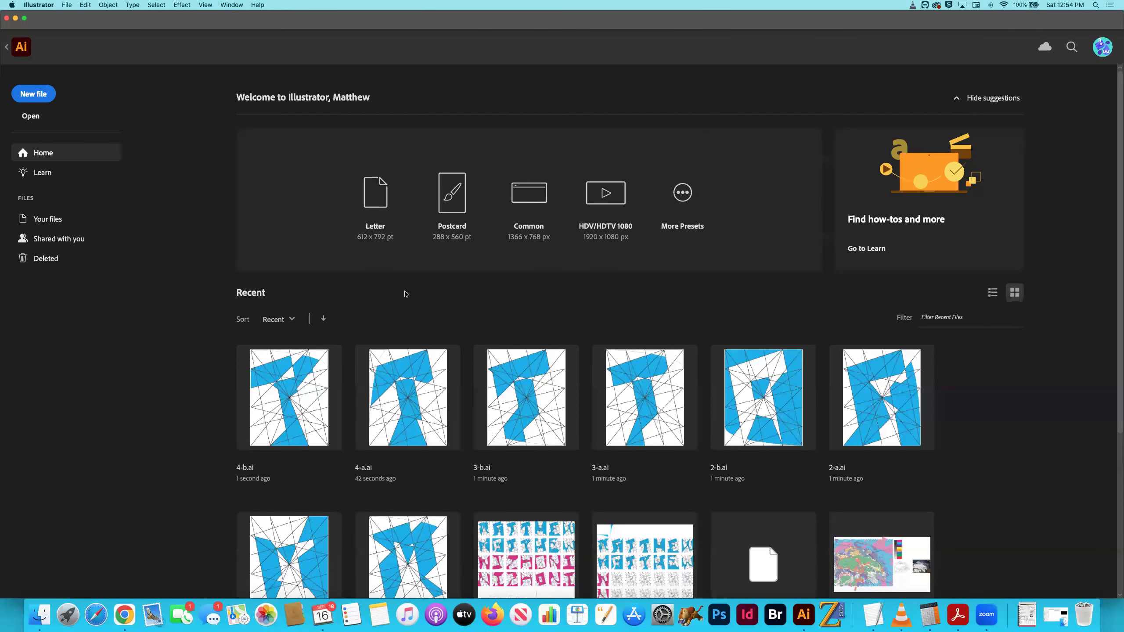
In Finder, select 5-a.ai and 5-b.ai and open them with Illustrator 2023
{"action": "key", "text": "super+Tab"}
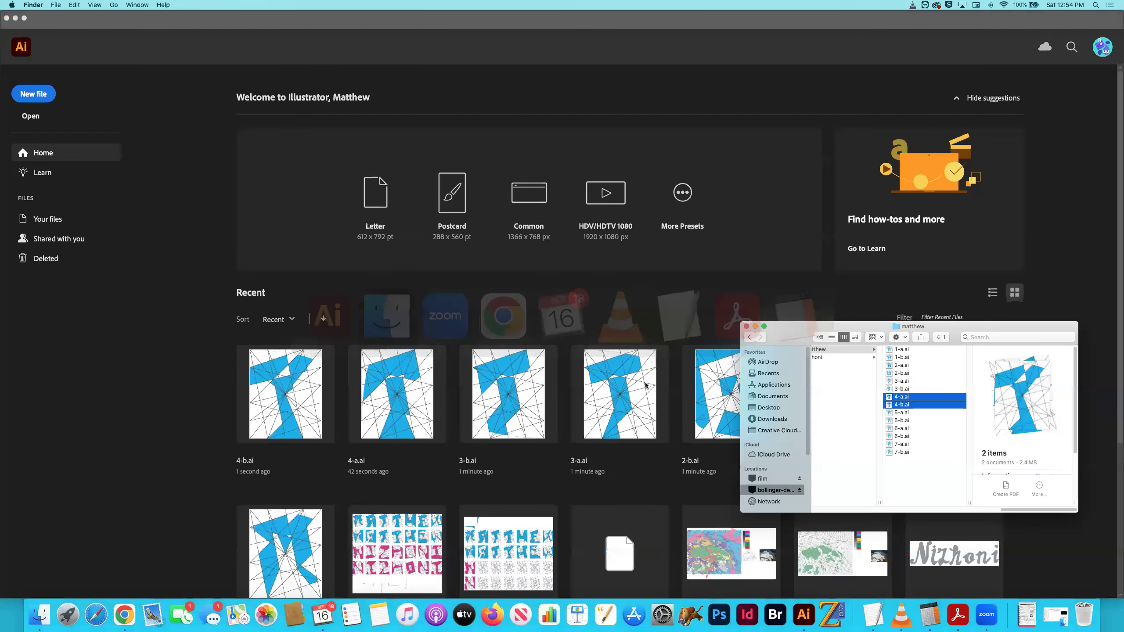
{"action": "left_click", "coordinate": [905, 412]}
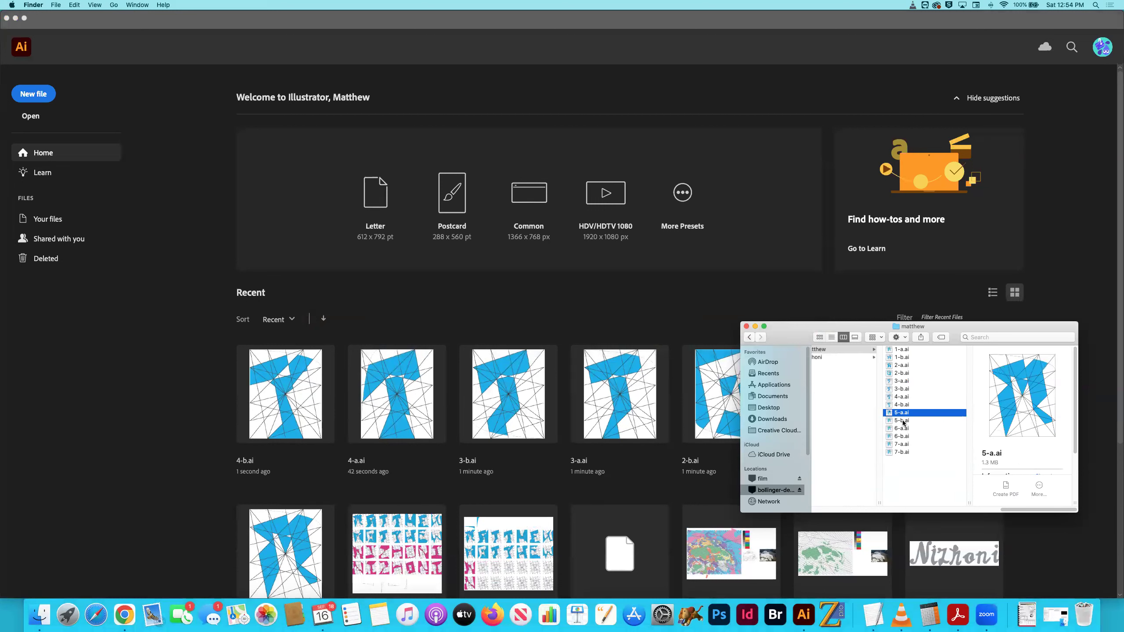
{"action": "key", "text": "shift+Down"}
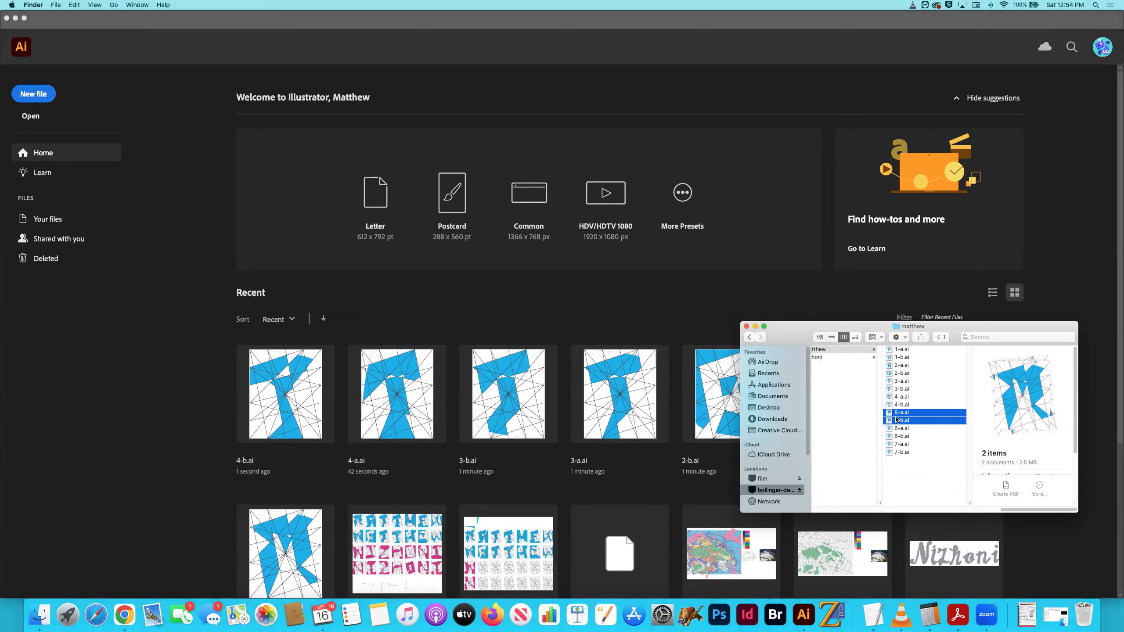
{"action": "right_click", "coordinate": [903, 420]}
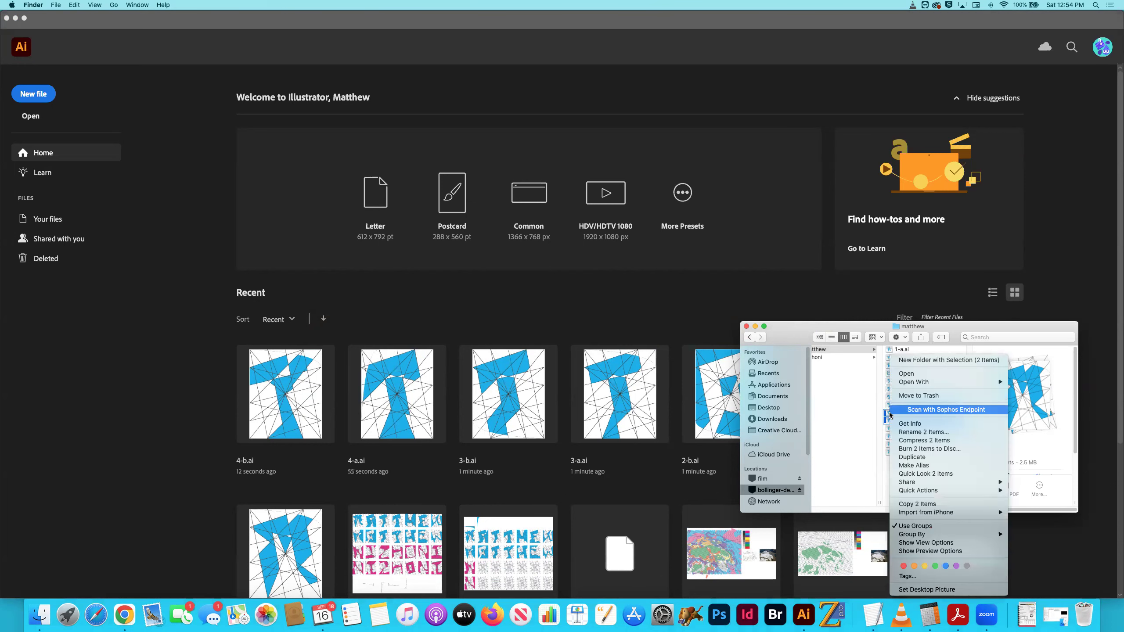
{"action": "mouse_move", "coordinate": [904, 383]}
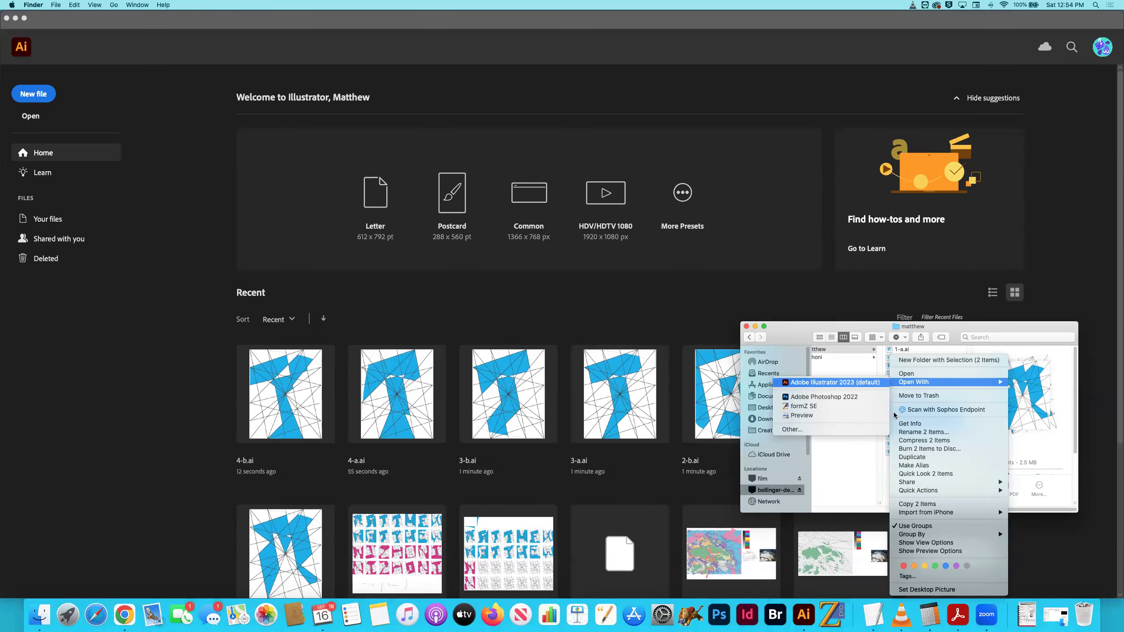
{"action": "left_click", "coordinate": [862, 383]}
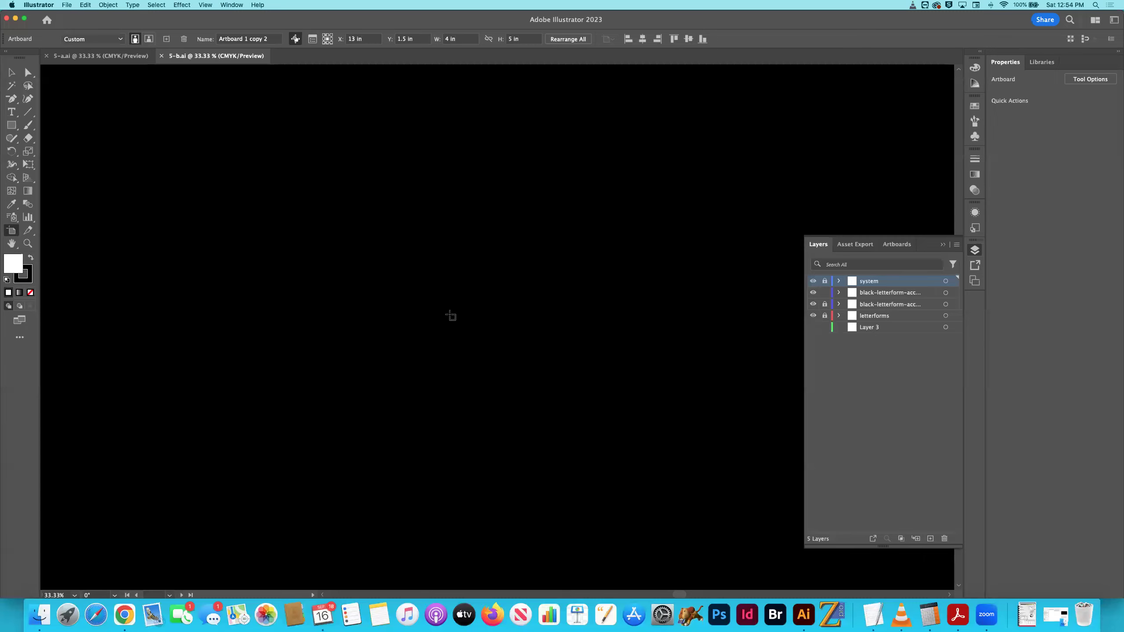
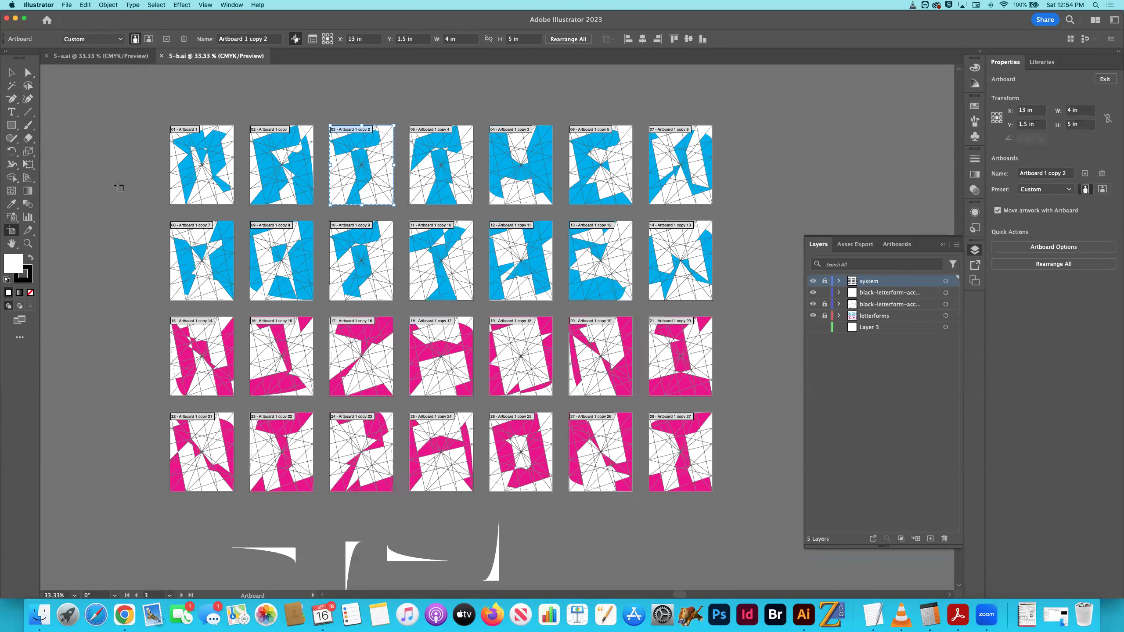
Switch to 5-a.ai and unlock its system and black-letterform layers
{"action": "left_click", "coordinate": [11, 72]}
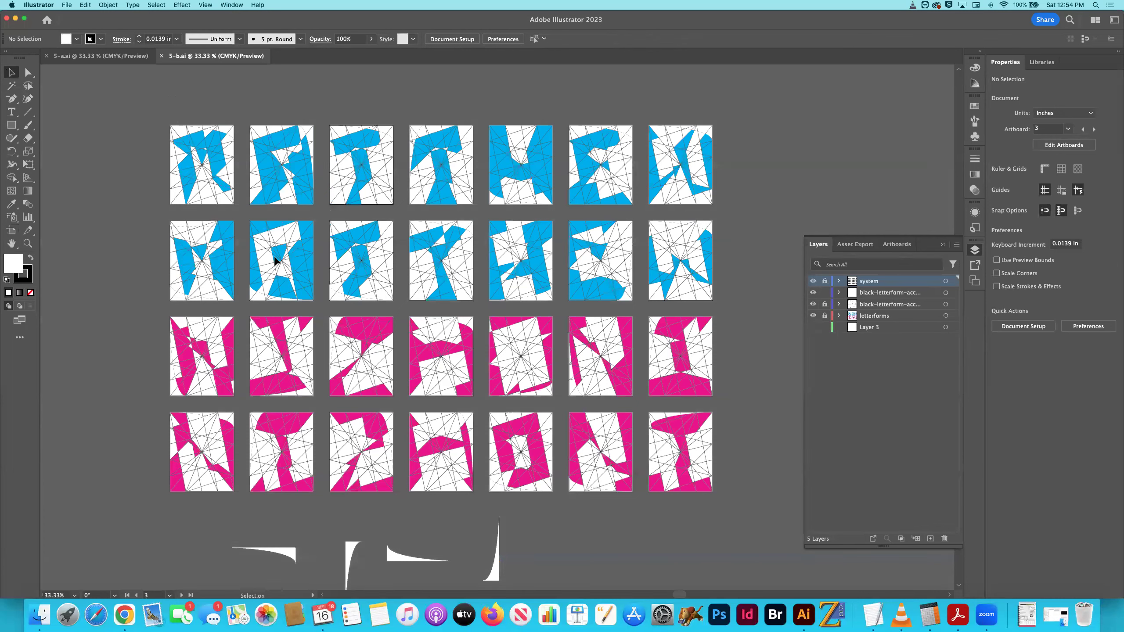
{"action": "left_click", "coordinate": [386, 297]}
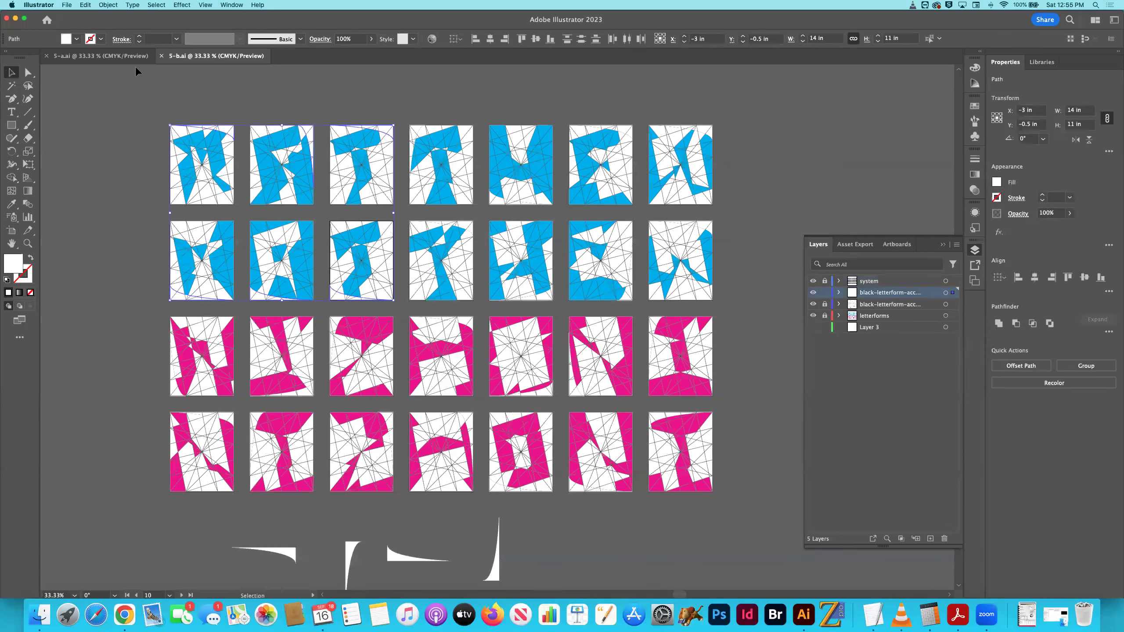
{"action": "left_click", "coordinate": [117, 57]}
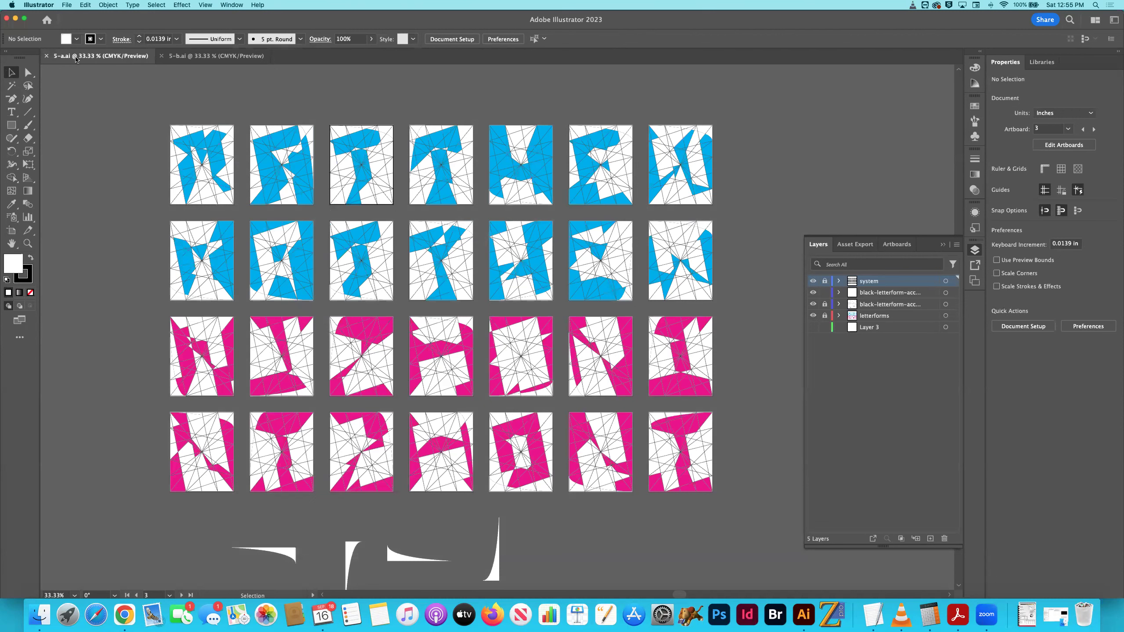
{"action": "left_click", "coordinate": [824, 304]}
{"action": "left_click", "coordinate": [824, 281]}
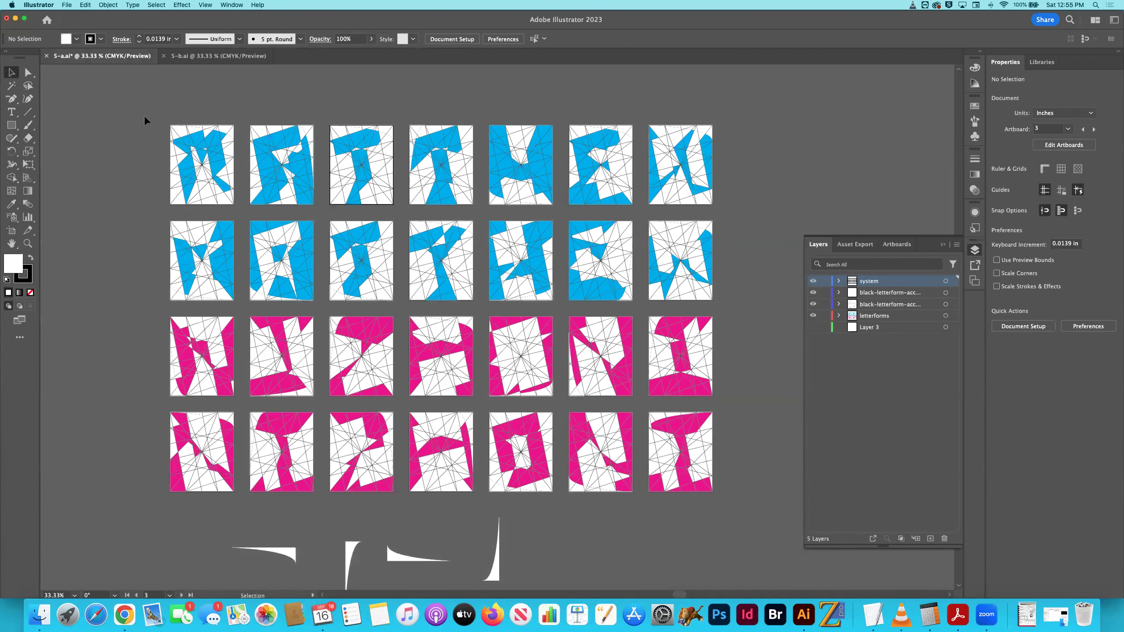
Delete every letterform, grid line and white curve except the top-row fifth blue letter
{"action": "left_click_drag", "start_coordinate": [429, 278], "coordinate": [478, 306]}
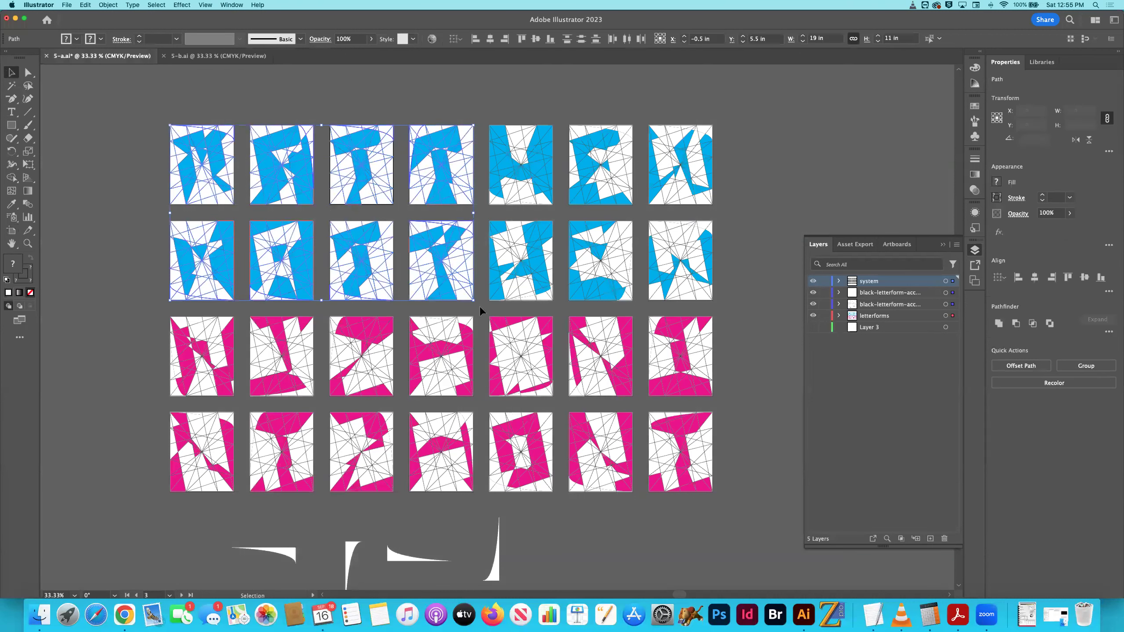
{"action": "key", "text": "Delete"}
{"action": "left_click_drag", "start_coordinate": [711, 317], "coordinate": [591, 306]}
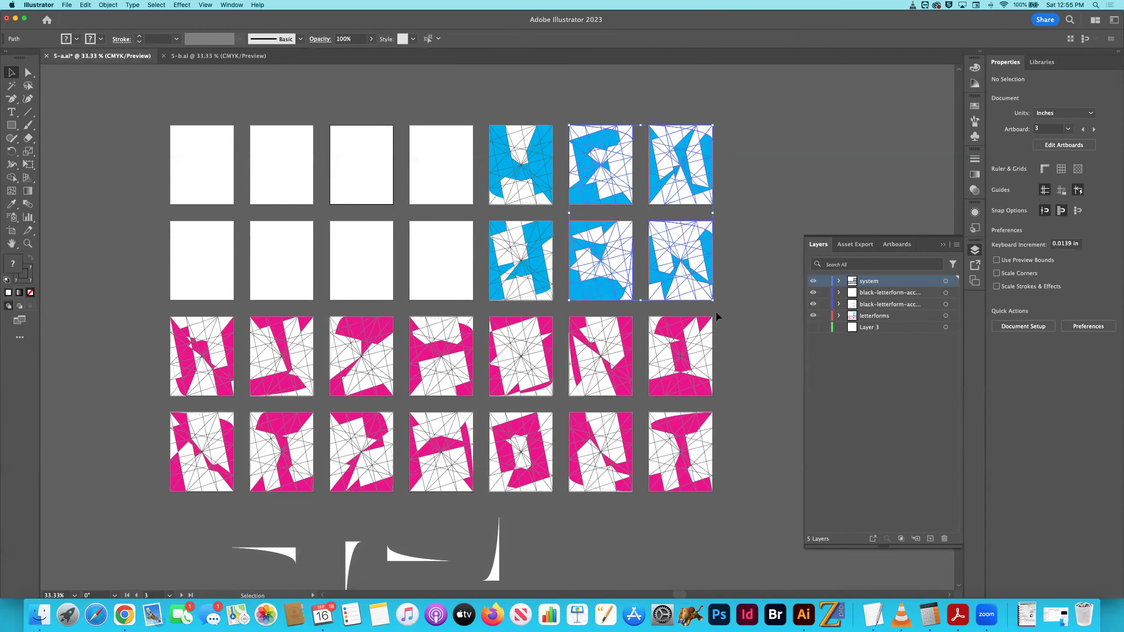
{"action": "key", "text": "Delete"}
{"action": "left_click_drag", "start_coordinate": [738, 512], "coordinate": [431, 296]}
{"action": "key", "text": "Delete"}
{"action": "left_click_drag", "start_coordinate": [585, 315], "coordinate": [589, 321]}
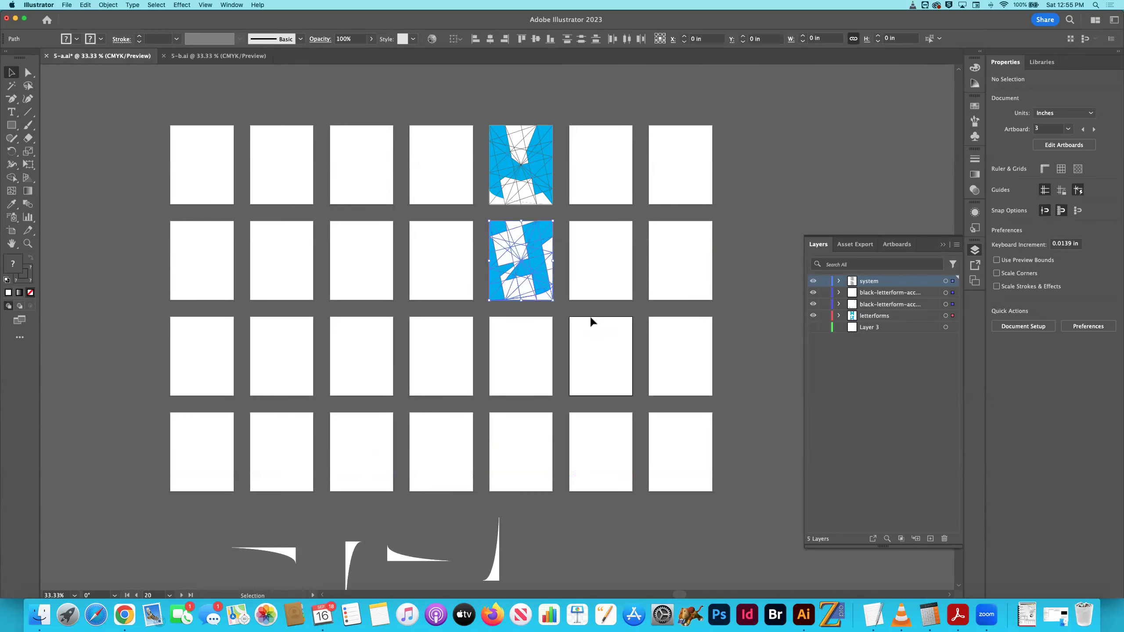
{"action": "key", "text": "Delete"}
{"action": "left_click_drag", "start_coordinate": [326, 530], "coordinate": [567, 583]}
{"action": "key", "text": "Delete"}
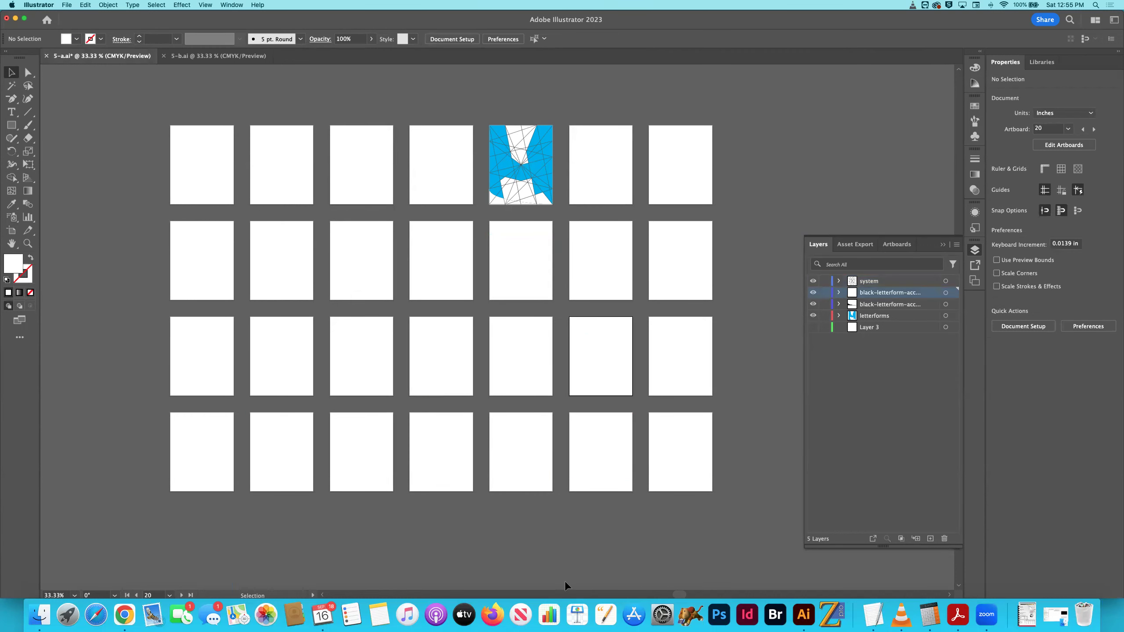
{"action": "key", "text": "super+a"}
Delete all the empty artboards, leaving only the one holding the blue letter
{"action": "left_click", "coordinate": [11, 229]}
{"action": "left_click", "coordinate": [698, 444]}
{"action": "key", "text": "Delete"}
{"action": "key", "text": "Delete"}
{"action": "key", "text": "Delete"}
{"action": "key", "text": "Delete"}
{"action": "key", "text": "Delete"}
{"action": "key", "text": "Delete"}
{"action": "key", "text": "Delete"}
{"action": "key", "text": "Delete"}
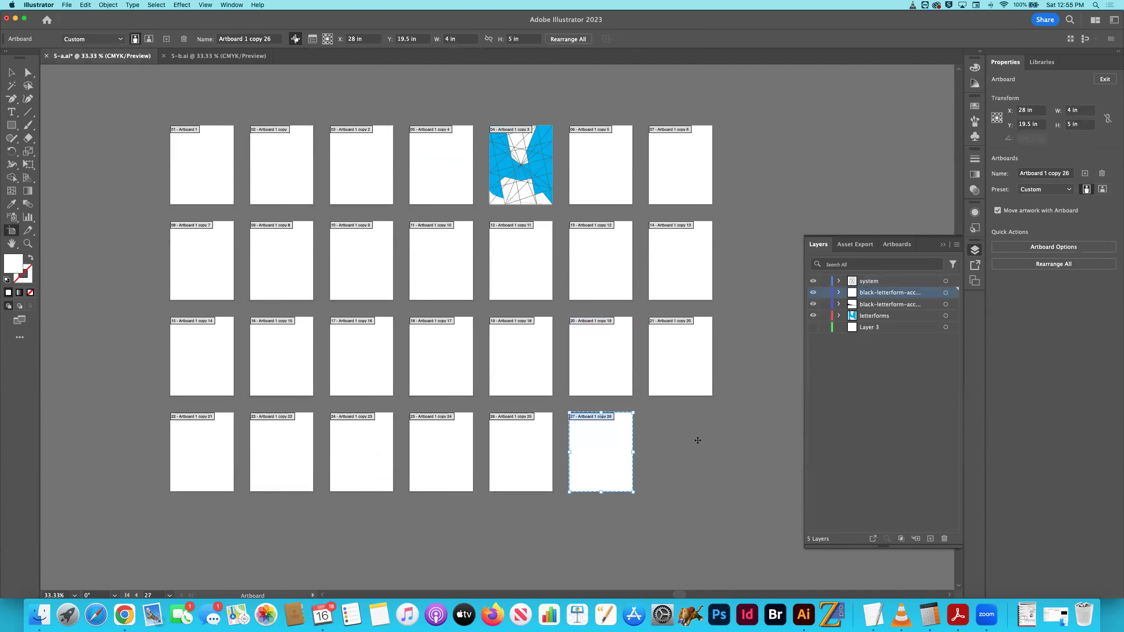
{"action": "key", "text": "Delete"}
{"action": "key", "text": "Delete"}
{"action": "key", "text": "Delete"}
{"action": "key", "text": "Delete"}
{"action": "key", "text": "Delete"}
{"action": "key", "text": "Delete"}
{"action": "key", "text": "Delete"}
{"action": "key", "text": "Delete"}
{"action": "key", "text": "Delete"}
{"action": "key", "text": "Delete"}
{"action": "key", "text": "Delete"}
{"action": "key", "text": "Delete"}
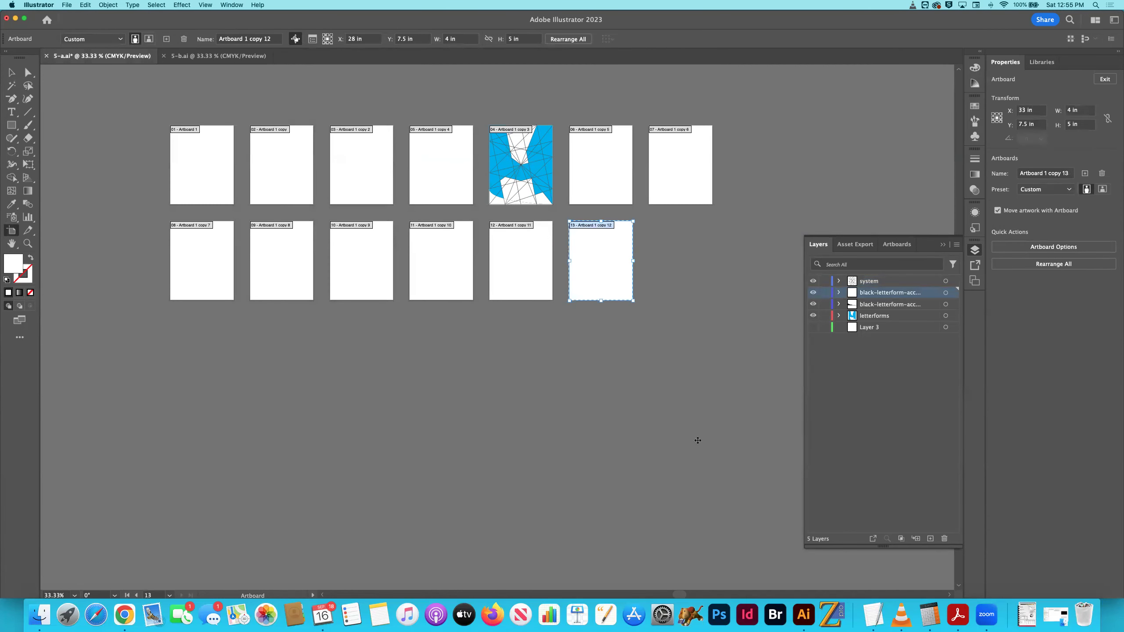
{"action": "key", "text": "Delete"}
{"action": "key", "text": "Delete"}
{"action": "key", "text": "Delete"}
{"action": "key", "text": "Delete"}
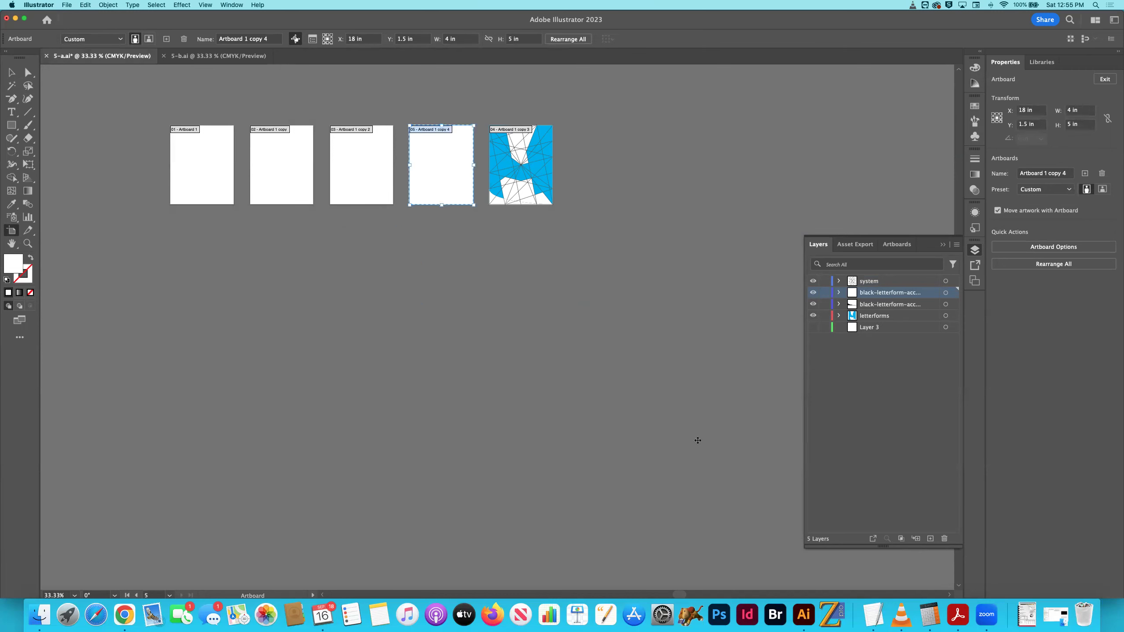
{"action": "left_click", "coordinate": [353, 165]}
{"action": "key", "text": "Delete"}
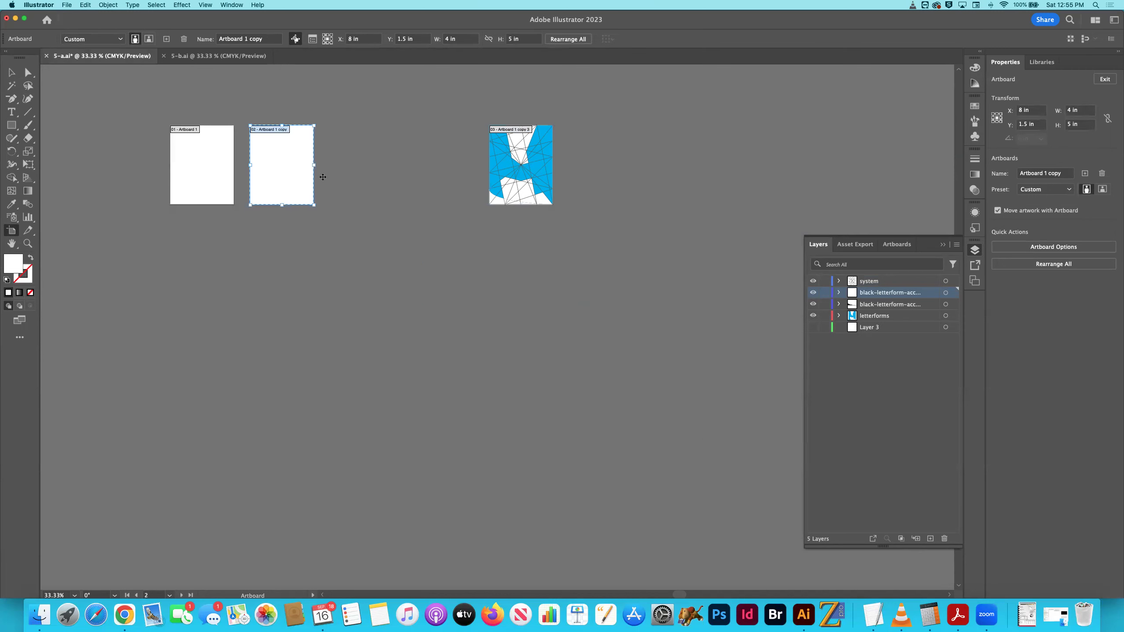
{"action": "key", "text": "Delete"}
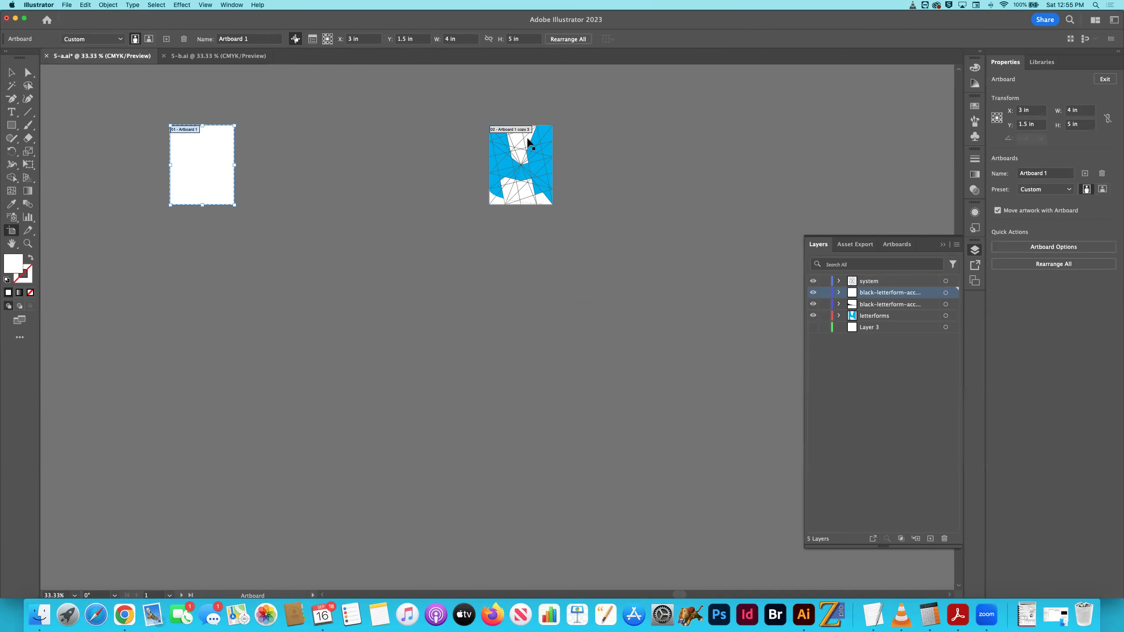
{"action": "key", "text": "Delete"}
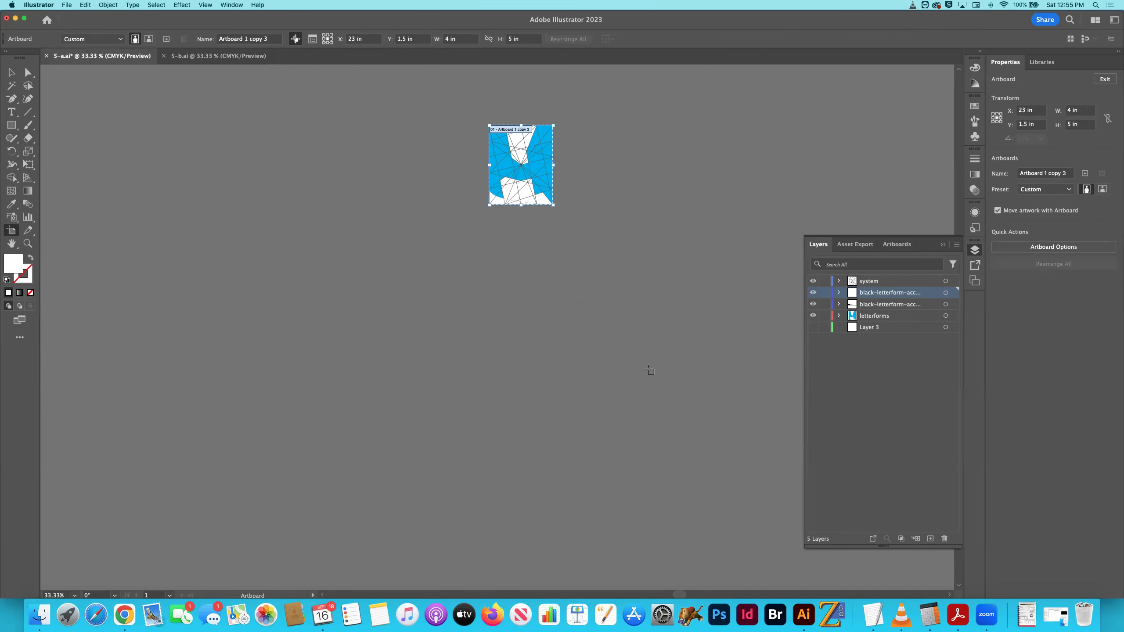
{"action": "left_click", "coordinate": [12, 72]}
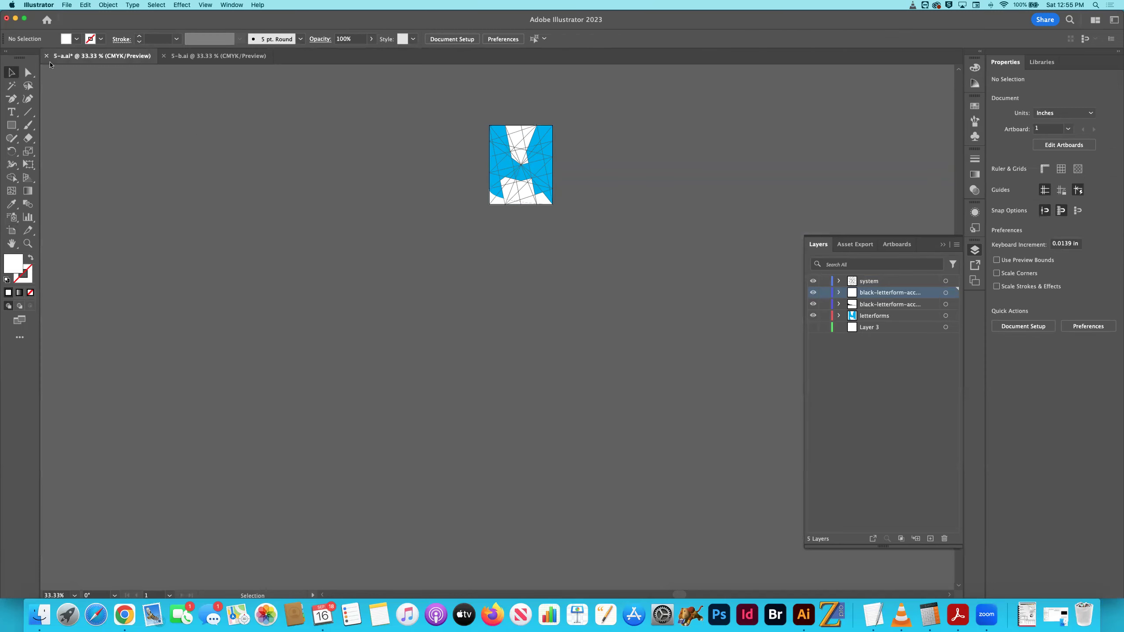
Save and close 5-a.ai
{"action": "key", "text": "a"}
{"action": "key", "text": "super+s"}
{"action": "key", "text": "super+w"}
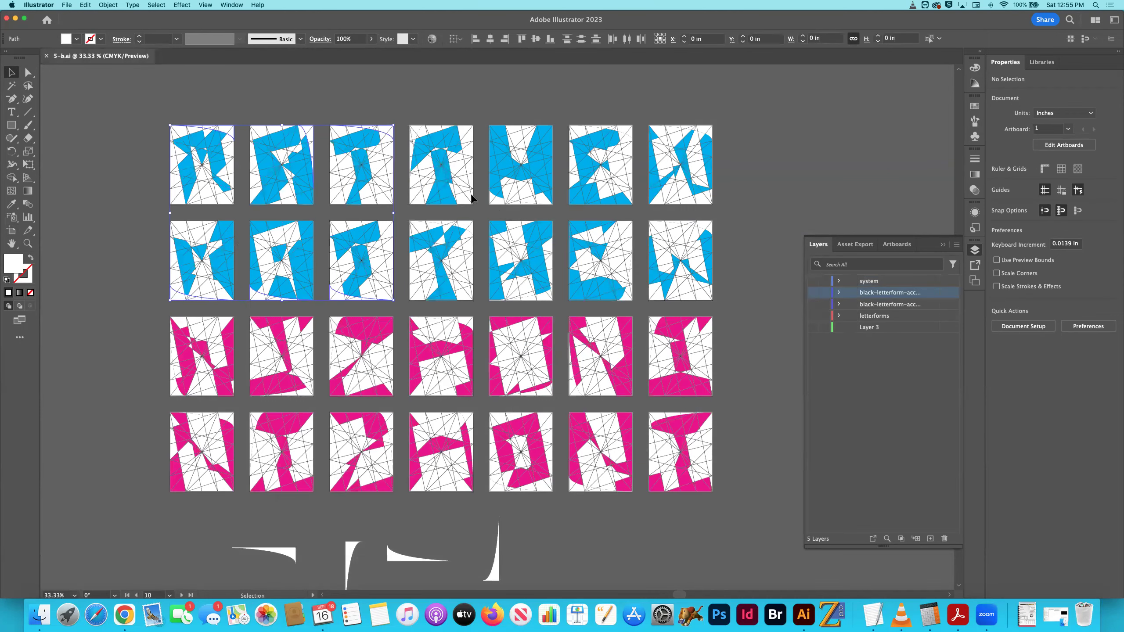
In 5-b.ai, unlock the layers and delete all letterforms and curves except row two's blue letter
{"action": "left_click_drag", "start_coordinate": [824, 315], "coordinate": [824, 281]}
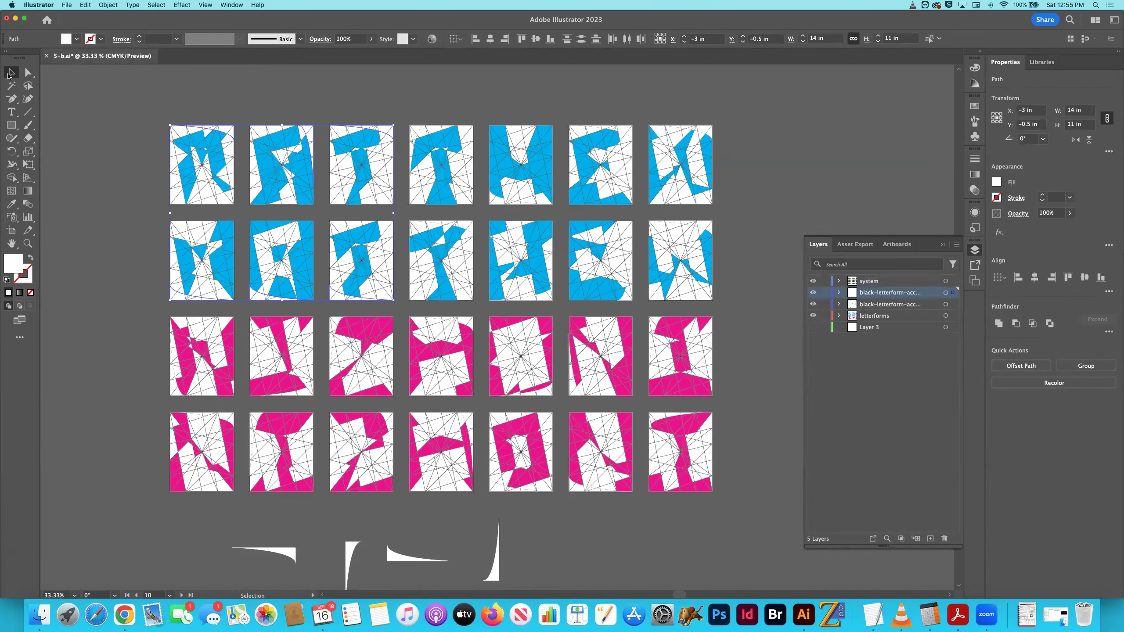
{"action": "key", "text": "Delete"}
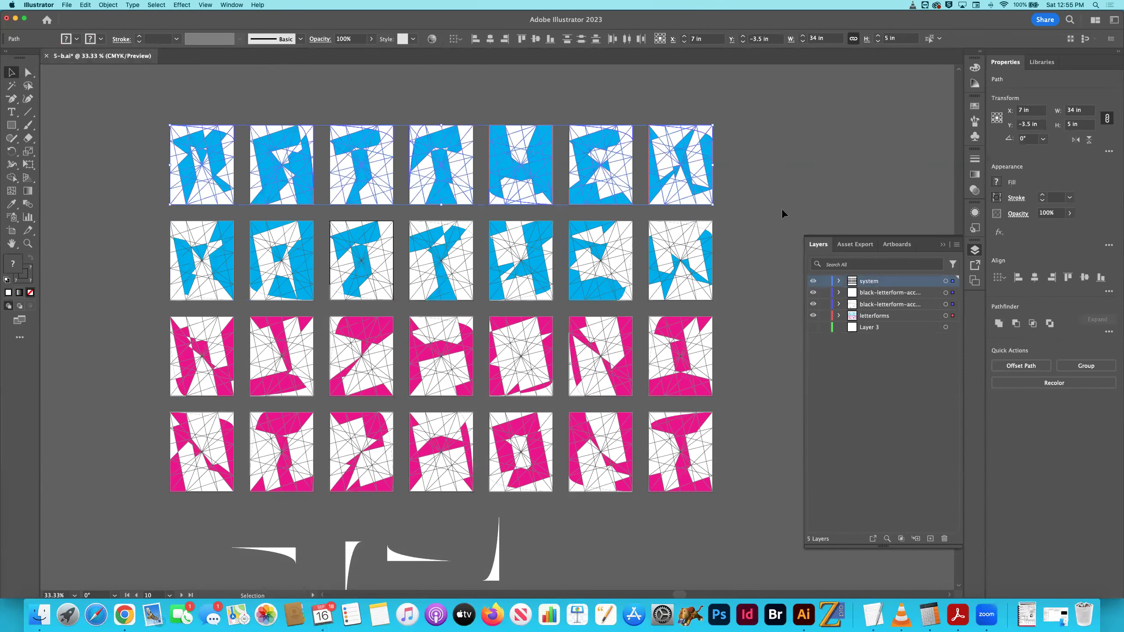
{"action": "left_click_drag", "start_coordinate": [156, 215], "coordinate": [478, 303]}
{"action": "key", "text": "Delete"}
{"action": "left_click_drag", "start_coordinate": [574, 227], "coordinate": [713, 303]}
{"action": "key", "text": "Delete"}
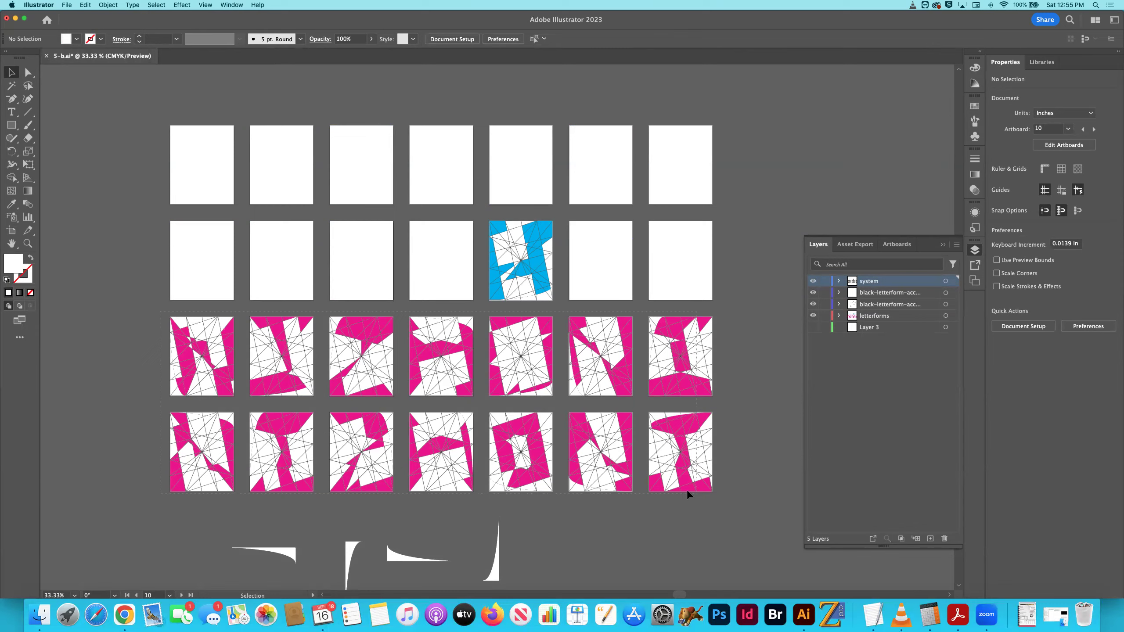
{"action": "left_click_drag", "start_coordinate": [753, 560], "coordinate": [755, 565]}
{"action": "key", "text": "Delete"}
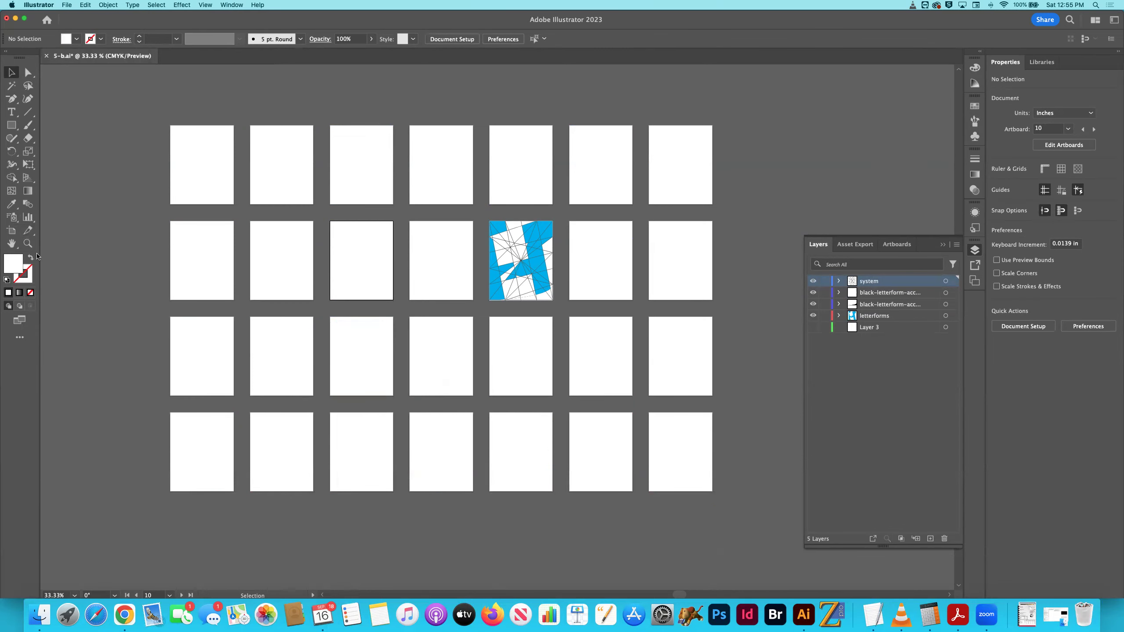
Delete every empty artboard from 5-b.ai, then save and close it
{"action": "left_click", "coordinate": [11, 230]}
{"action": "left_click", "coordinate": [200, 177]}
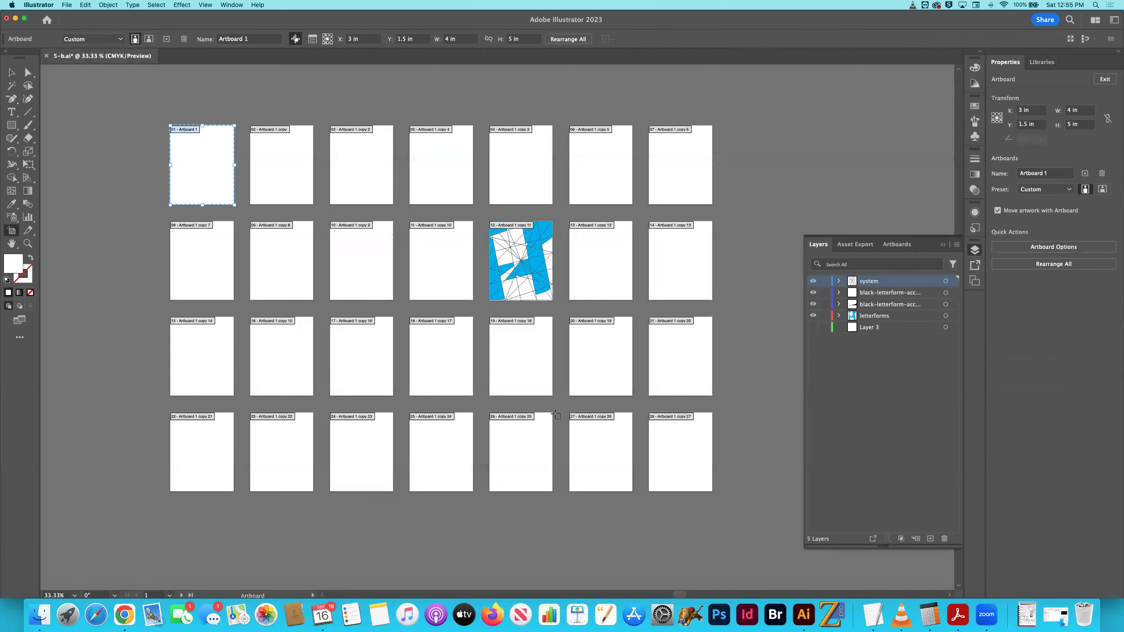
{"action": "left_click", "coordinate": [671, 440]}
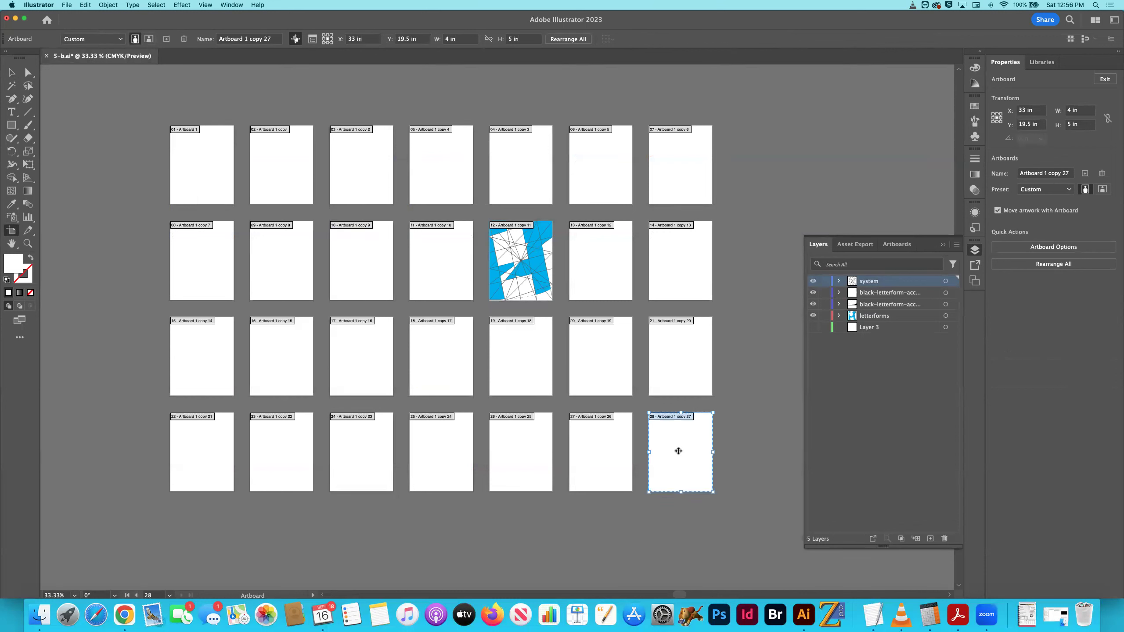
{"action": "key", "text": "Delete"}
{"action": "key", "text": "Delete"}
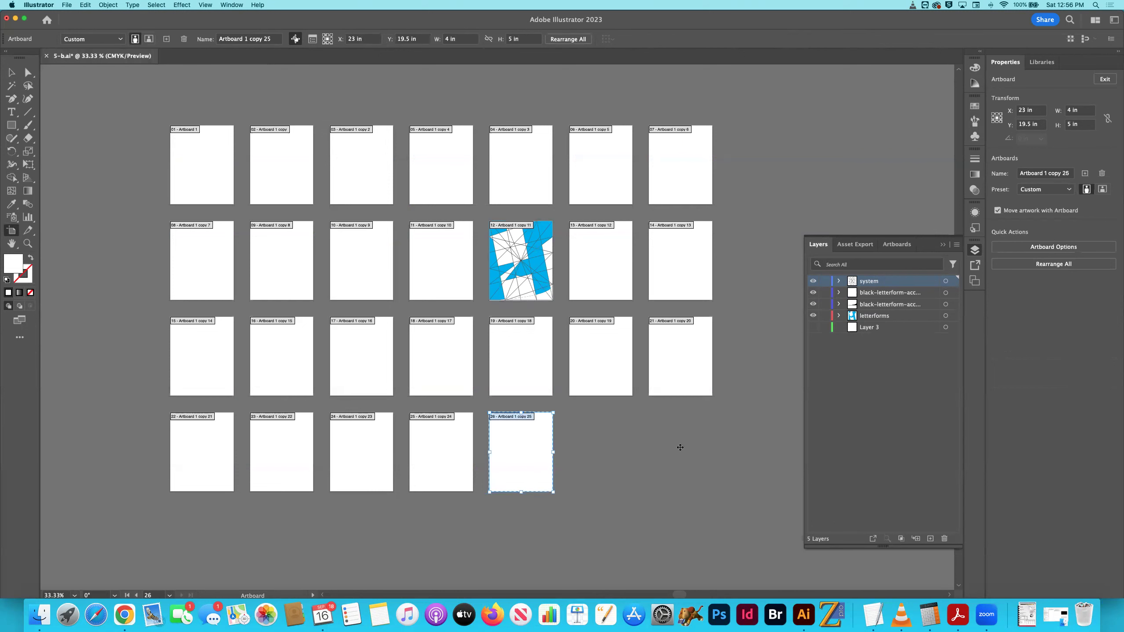
{"action": "key", "text": "Delete"}
{"action": "key", "text": "Delete"}
{"action": "key", "text": "Delete"}
{"action": "key", "text": "Delete"}
{"action": "key", "text": "Delete"}
{"action": "key", "text": "Delete"}
{"action": "key", "text": "Delete"}
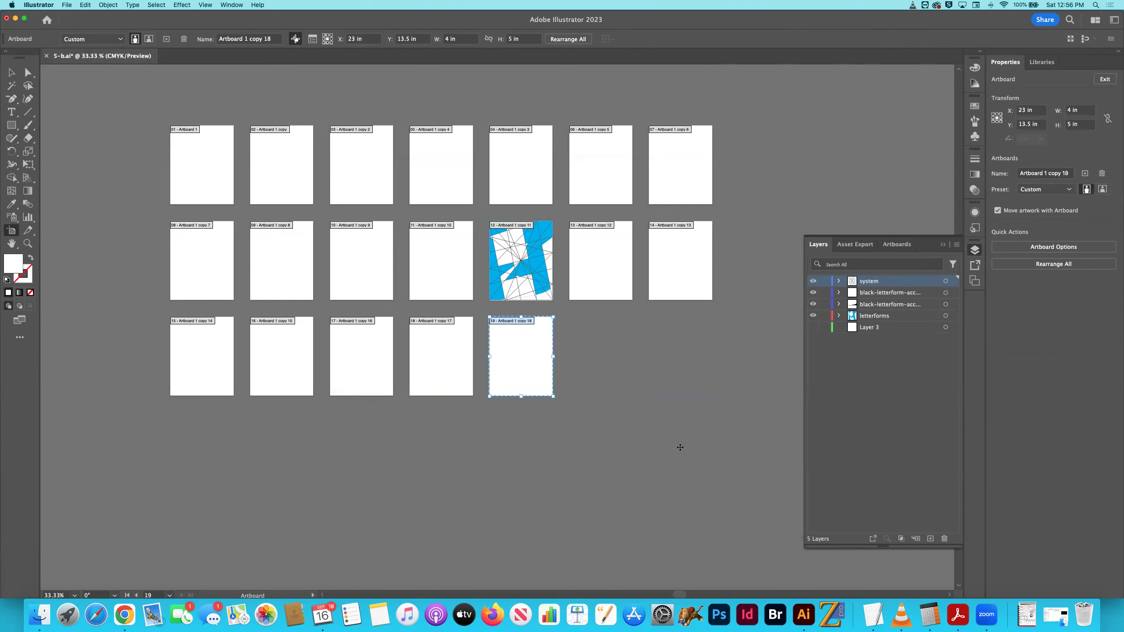
{"action": "key", "text": "Delete"}
{"action": "key", "text": "Delete"}
{"action": "key", "text": "Delete"}
{"action": "key", "text": "Delete"}
{"action": "key", "text": "Delete"}
{"action": "key", "text": "Delete"}
{"action": "key", "text": "Delete"}
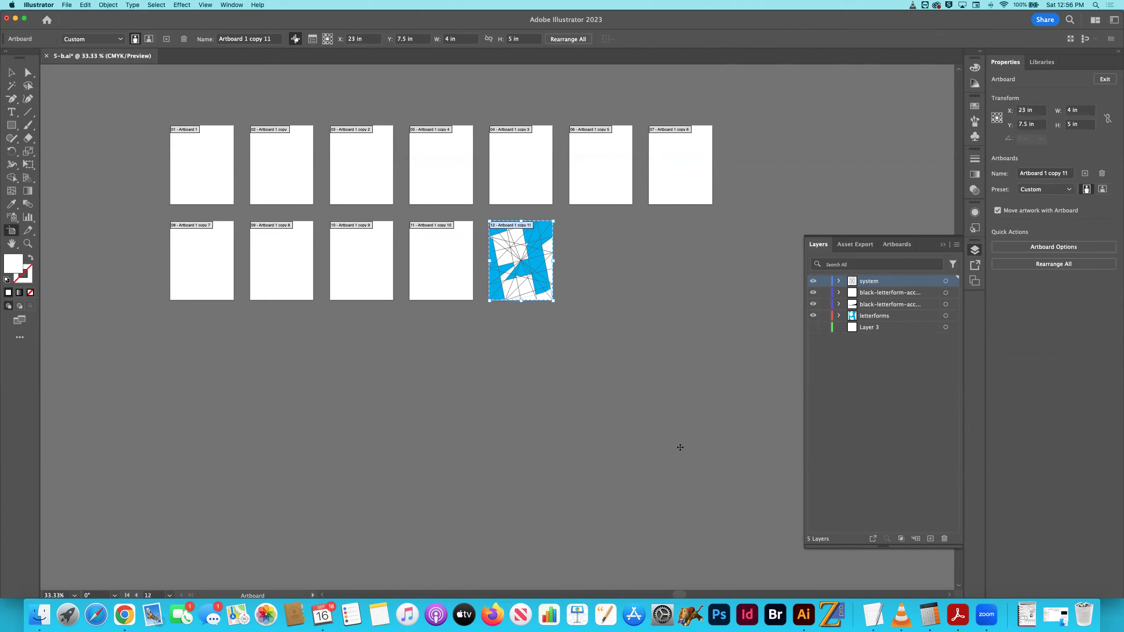
{"action": "left_click", "coordinate": [444, 261]}
{"action": "key", "text": "Delete"}
{"action": "key", "text": "Delete"}
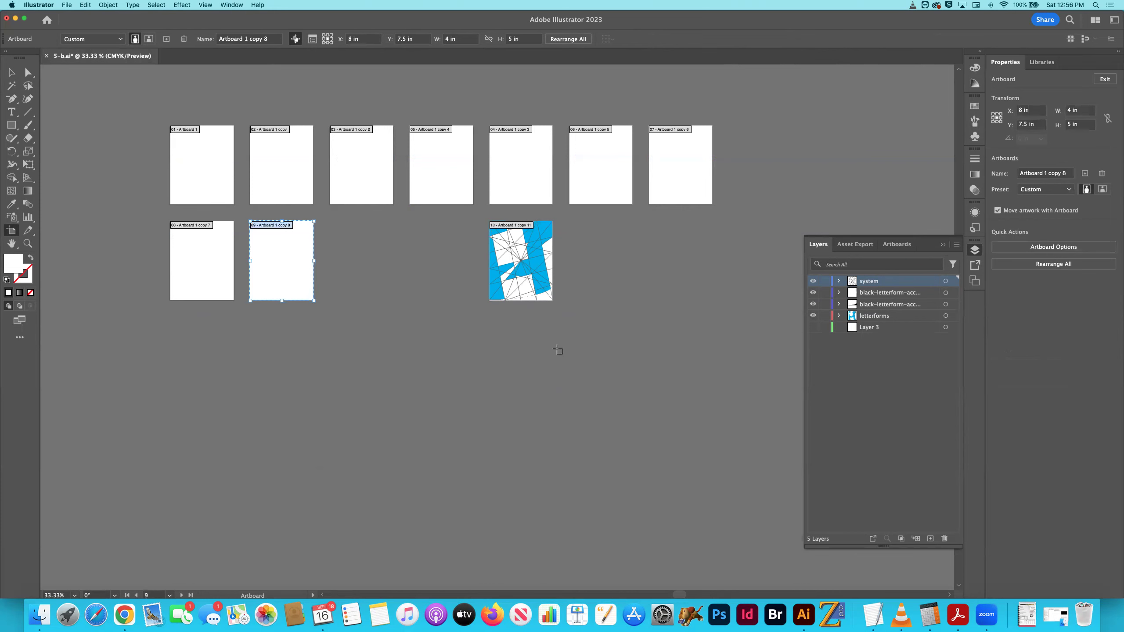
{"action": "key", "text": "Delete"}
{"action": "key", "text": "Delete"}
{"action": "key", "text": "Delete"}
{"action": "key", "text": "Delete"}
{"action": "key", "text": "Delete"}
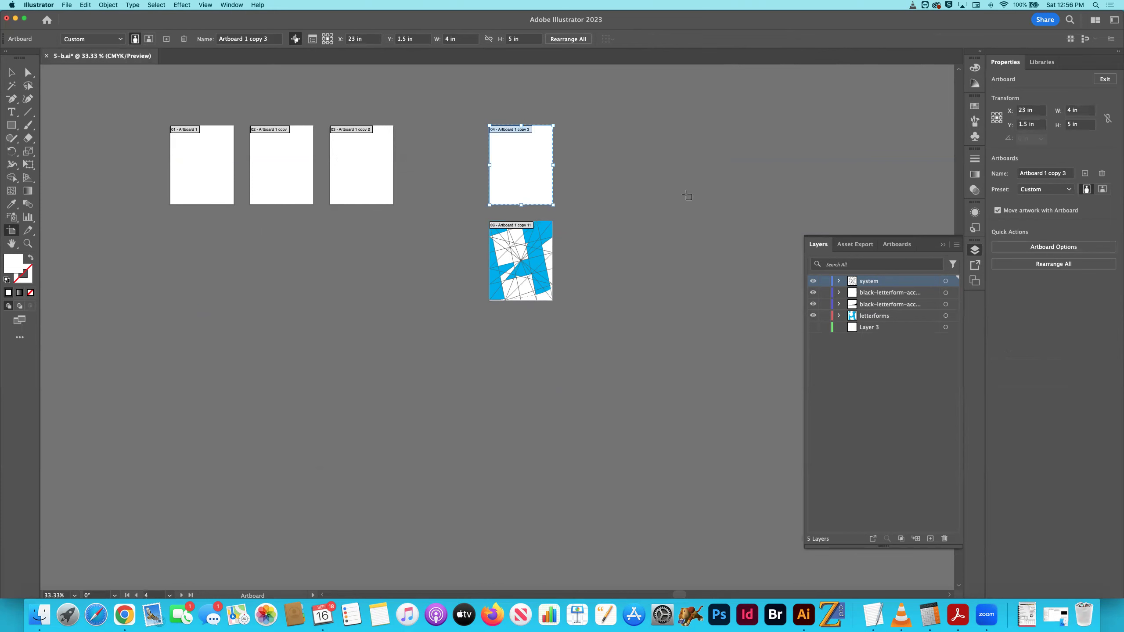
{"action": "key", "text": "Delete"}
{"action": "key", "text": "Delete"}
{"action": "key", "text": "Delete"}
{"action": "key", "text": "Delete"}
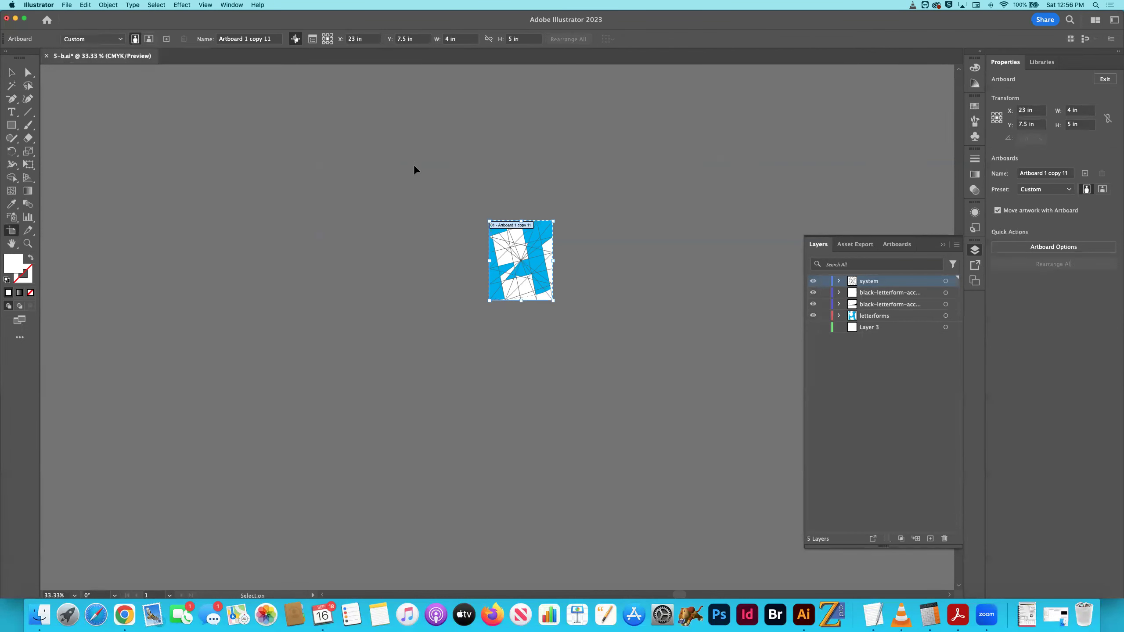
{"action": "key", "text": "super+s"}
{"action": "key", "text": "super+w"}
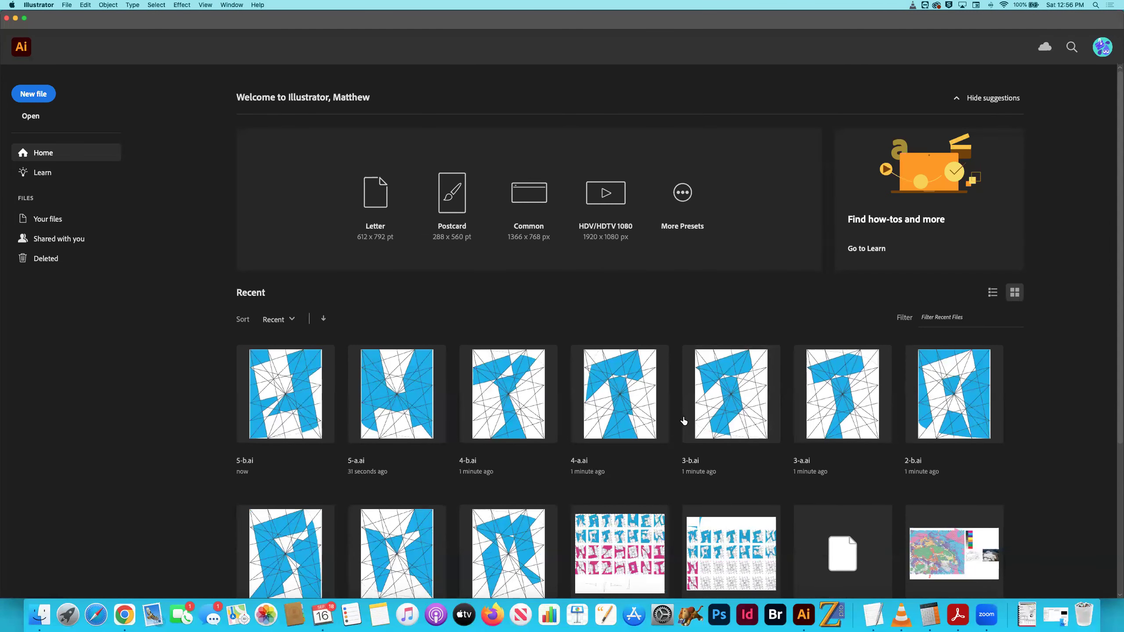
In Finder, select 6-a.ai and 6-b.ai and open both with Adobe Illustrator
{"action": "key", "text": "super+Tab"}
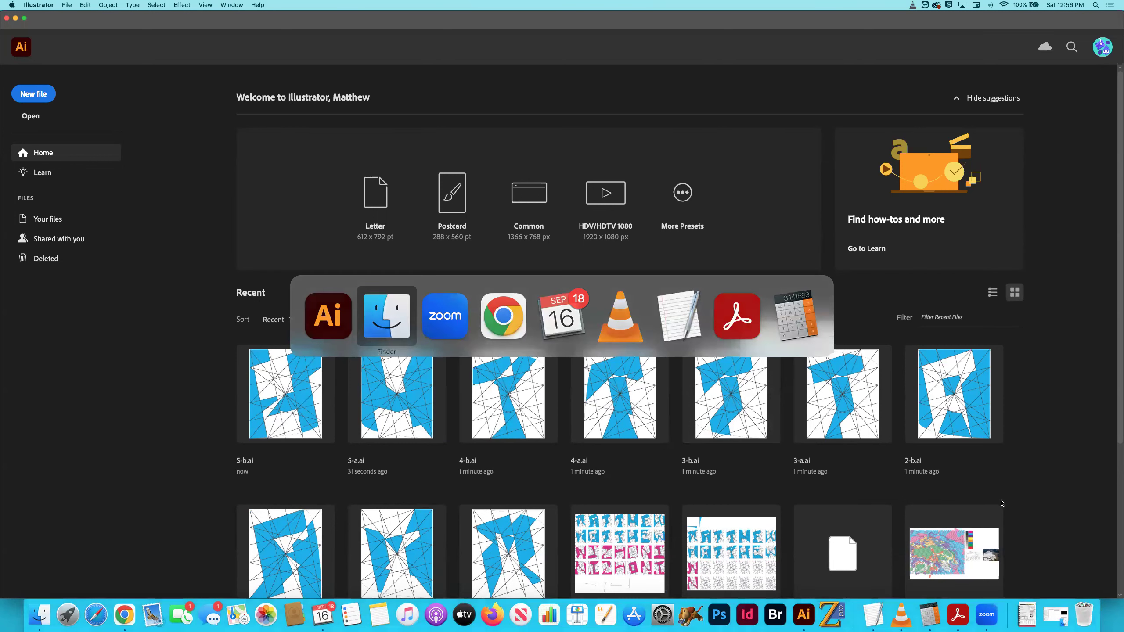
{"action": "left_click", "coordinate": [898, 428]}
{"action": "left_click", "coordinate": [894, 436], "text": "shift"}
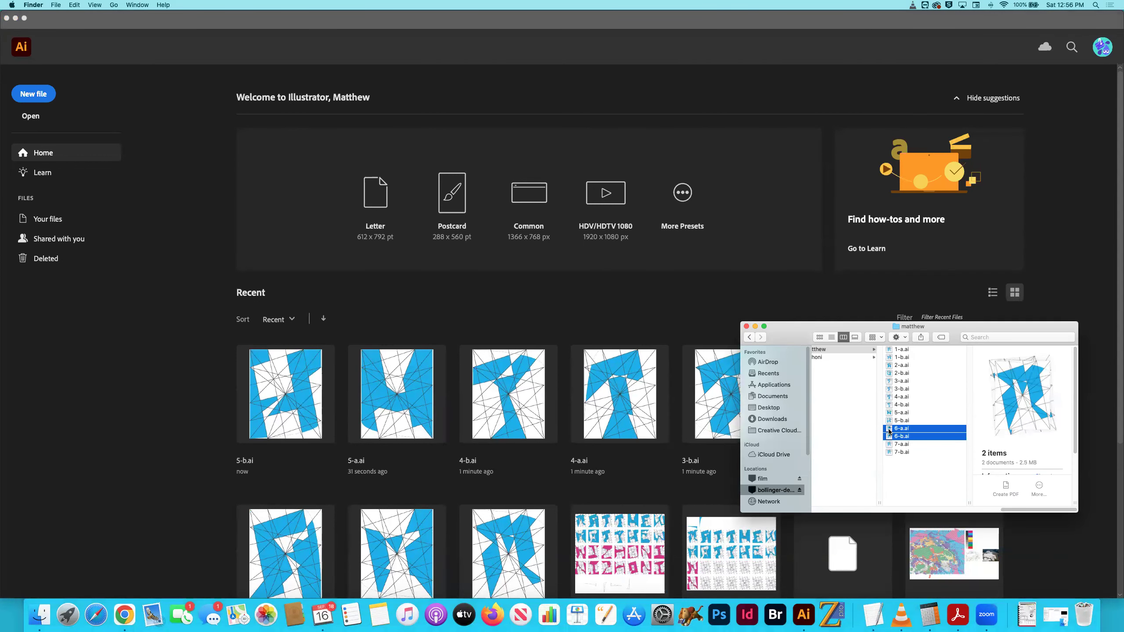
{"action": "right_click", "coordinate": [889, 431]}
{"action": "mouse_move", "coordinate": [929, 381]}
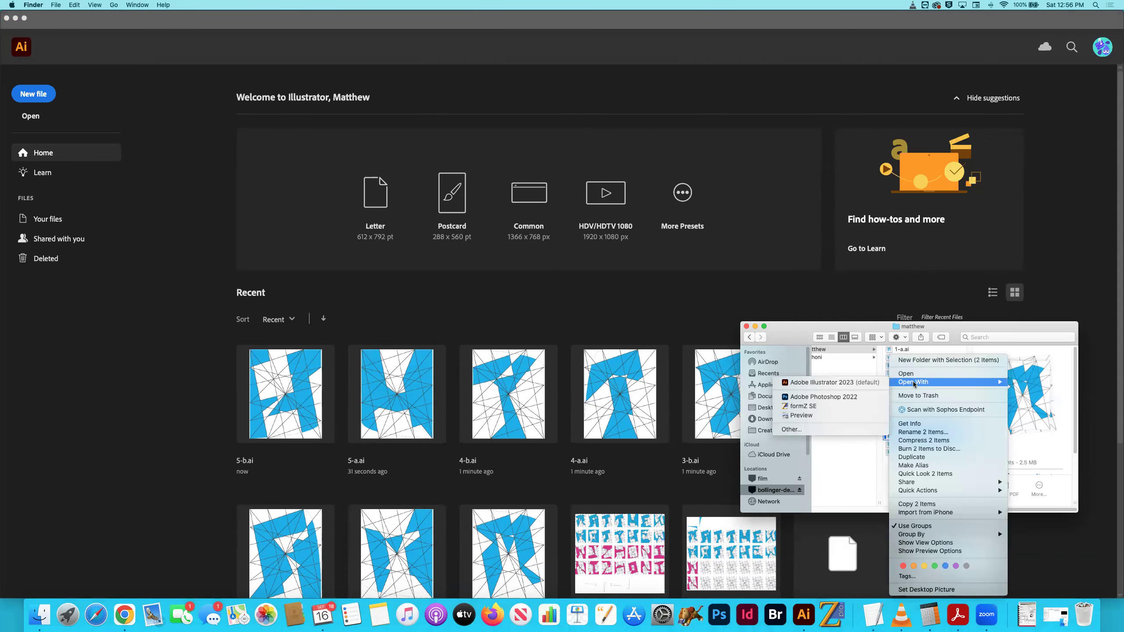
{"action": "left_click", "coordinate": [852, 381]}
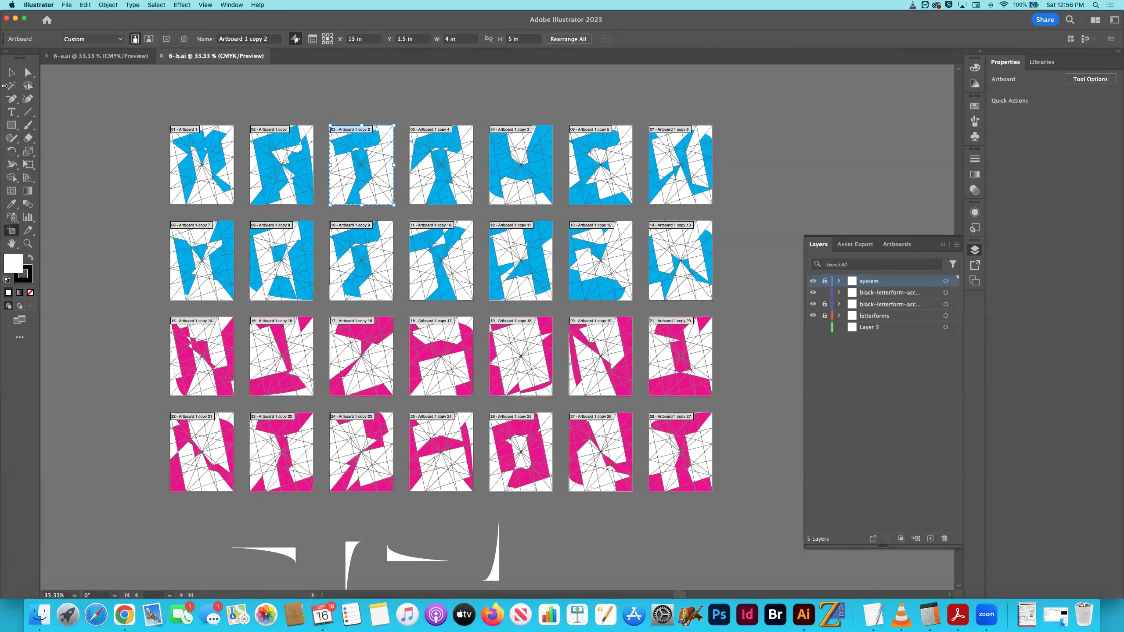
In 6-a.ai, unlock the layers, delete every letterform and curve except the blue E, and save
{"action": "key", "text": "Escape"}
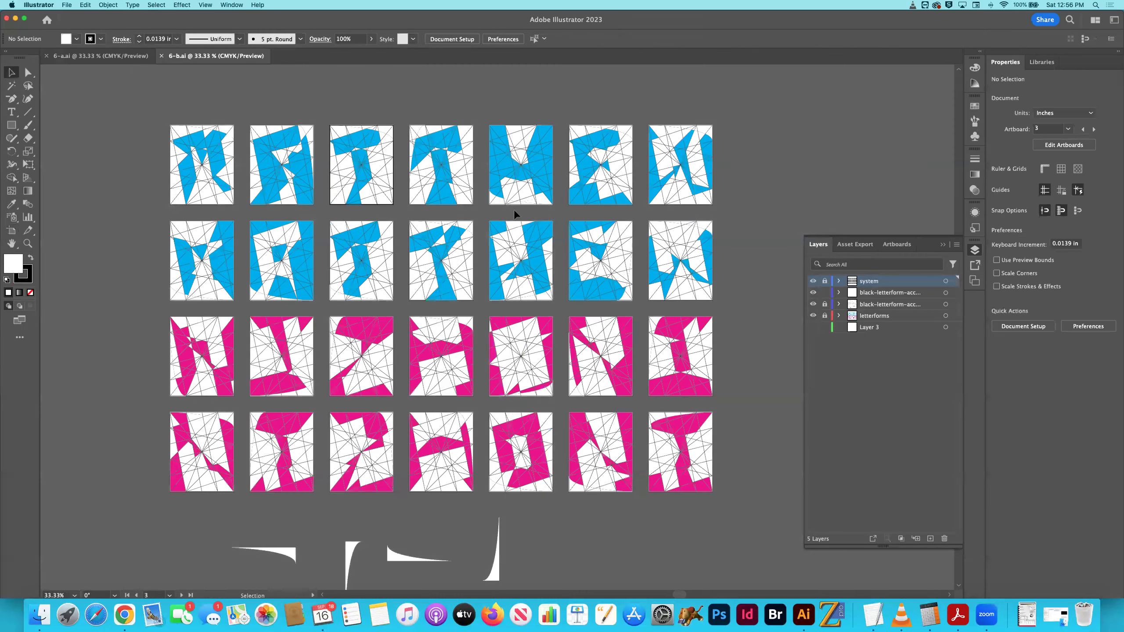
{"action": "left_click", "coordinate": [114, 56]}
{"action": "left_click", "coordinate": [824, 305]}
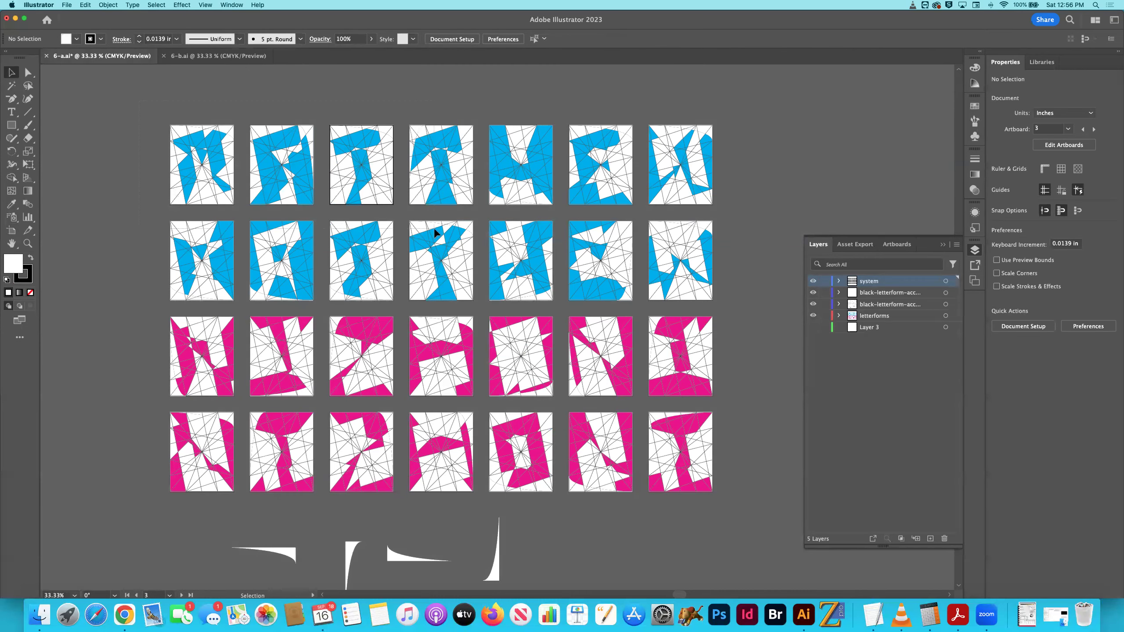
{"action": "left_click", "coordinate": [552, 304]}
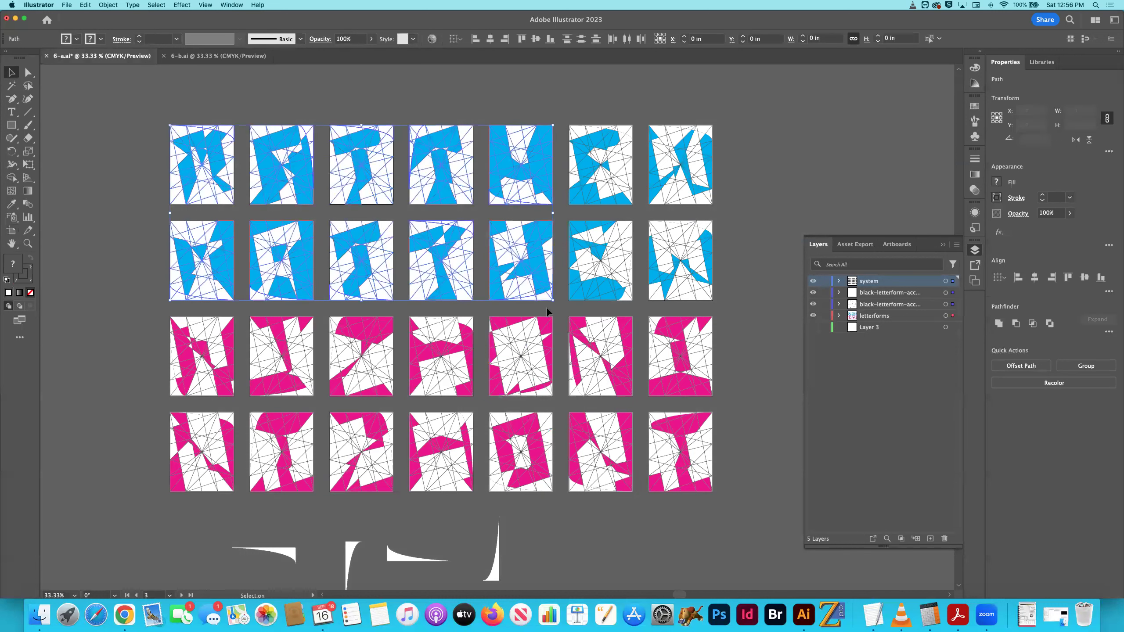
{"action": "key", "text": "Delete"}
{"action": "left_click_drag", "start_coordinate": [715, 207], "coordinate": [651, 226]}
{"action": "key", "text": "Delete"}
{"action": "key", "text": "Delete"}
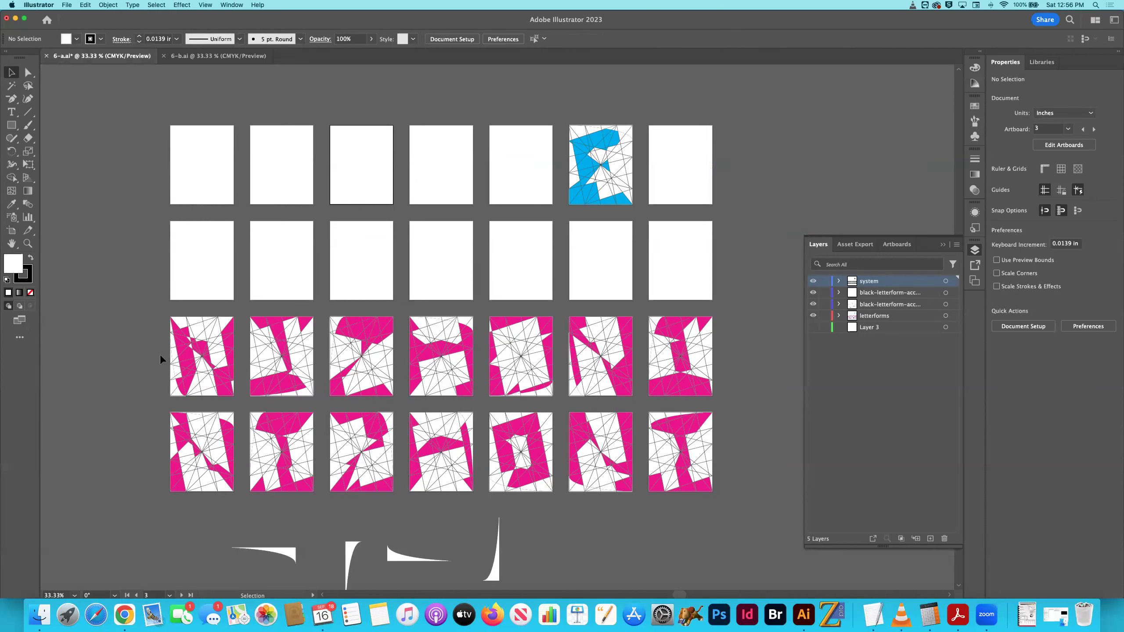
{"action": "left_click_drag", "start_coordinate": [732, 573], "coordinate": [263, 360]}
{"action": "key", "text": "Delete"}
{"action": "key", "text": "super+s"}
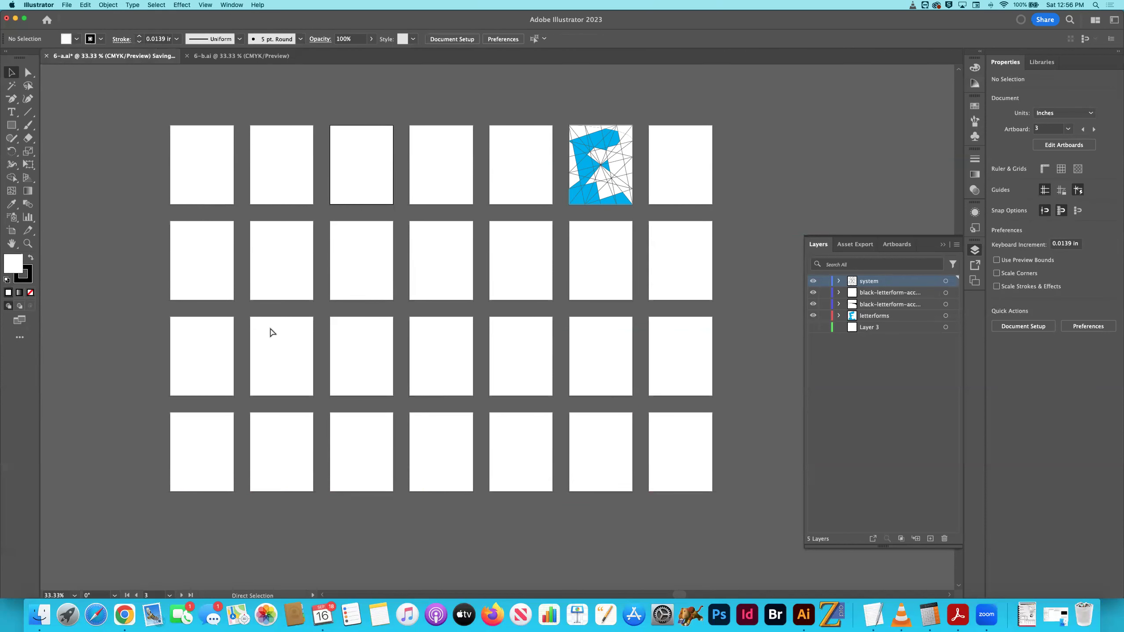
Delete all the empty artboards, keeping only the E's artboard
{"action": "left_click", "coordinate": [11, 231]}
{"action": "left_click", "coordinate": [687, 476]}
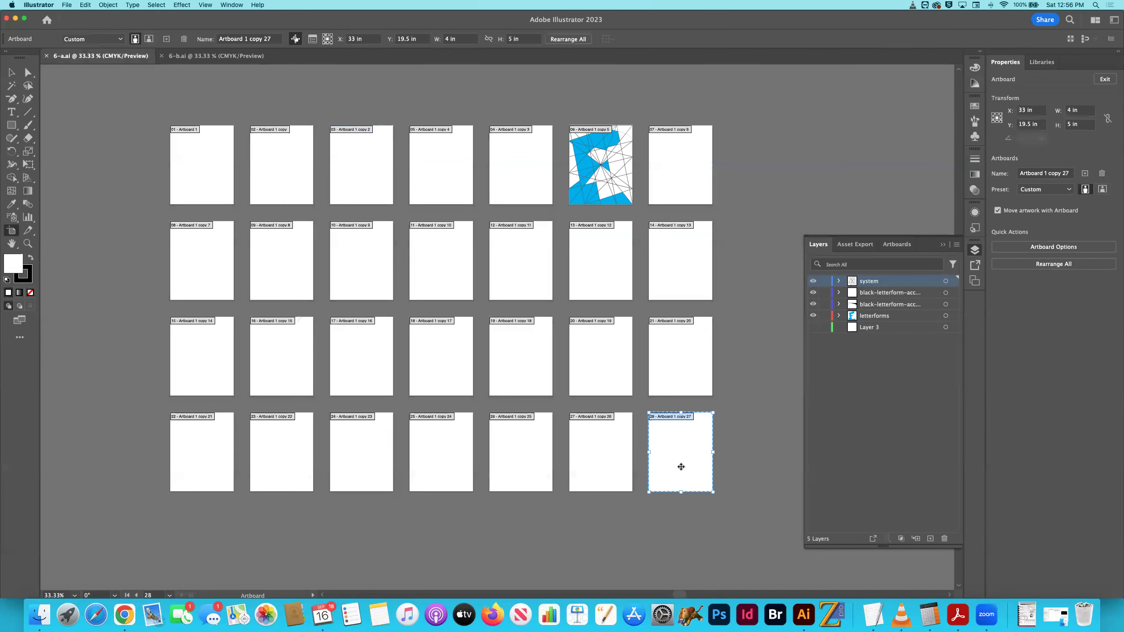
{"action": "key", "text": "Delete"}
{"action": "key", "text": "Delete"}
{"action": "key", "text": "Delete"}
{"action": "key", "text": "Delete"}
{"action": "key", "text": "Delete"}
{"action": "key", "text": "Delete"}
{"action": "key", "text": "Delete"}
{"action": "key", "text": "Delete"}
{"action": "key", "text": "Delete"}
{"action": "key", "text": "Delete"}
{"action": "key", "text": "Delete"}
{"action": "key", "text": "Delete"}
{"action": "key", "text": "Delete"}
{"action": "key", "text": "Delete"}
{"action": "key", "text": "Delete"}
{"action": "key", "text": "Delete"}
{"action": "key", "text": "Delete"}
{"action": "key", "text": "Delete"}
{"action": "key", "text": "Delete"}
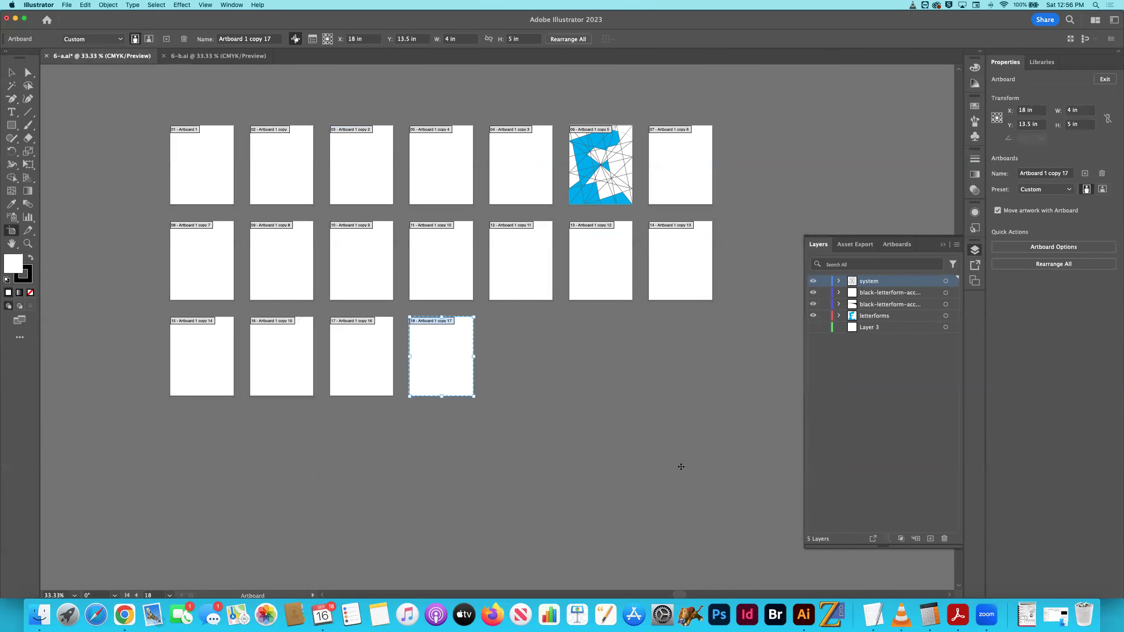
{"action": "key", "text": "Delete"}
{"action": "key", "text": "Delete"}
{"action": "key", "text": "Delete"}
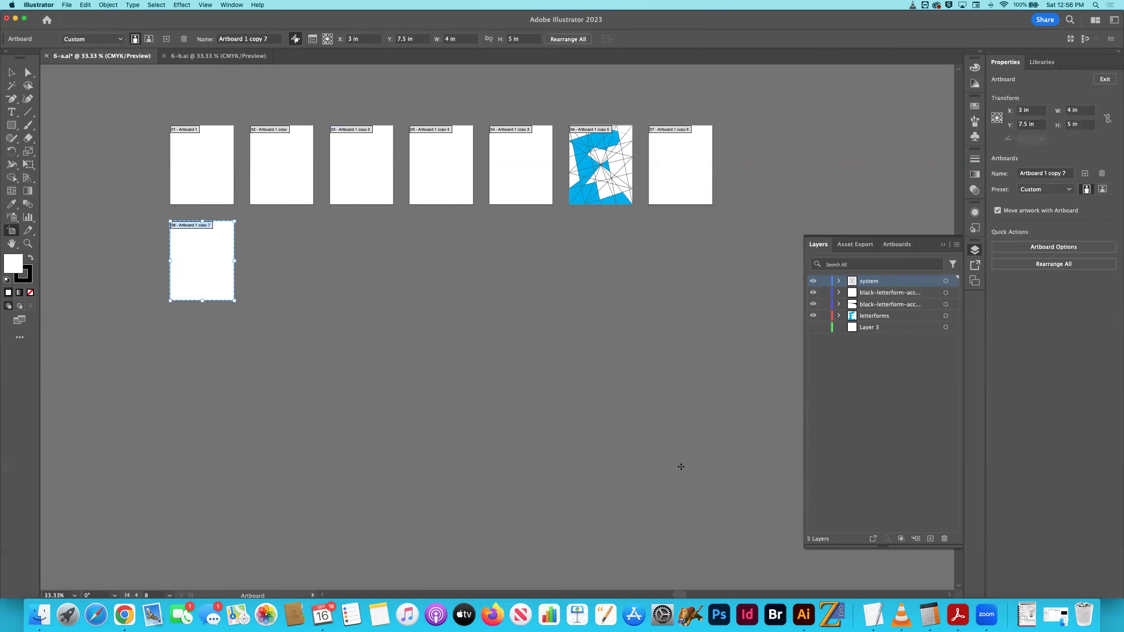
{"action": "left_click", "coordinate": [534, 189]}
{"action": "key", "text": "Delete"}
{"action": "key", "text": "Delete"}
{"action": "key", "text": "Delete"}
{"action": "key", "text": "Delete"}
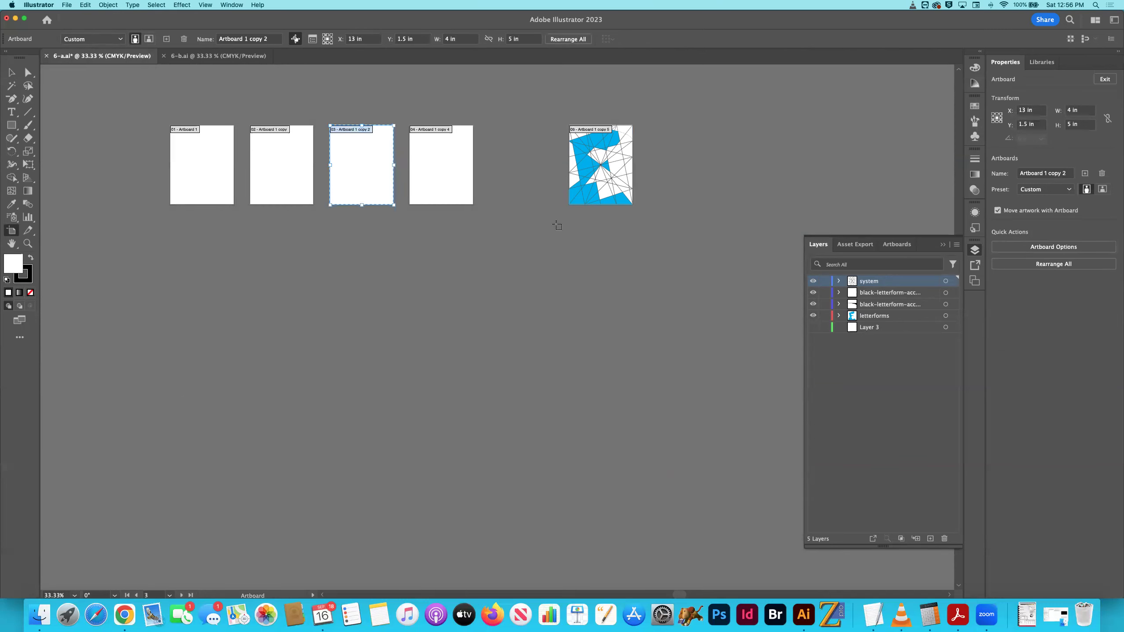
{"action": "left_click", "coordinate": [438, 149]}
{"action": "key", "text": "Delete"}
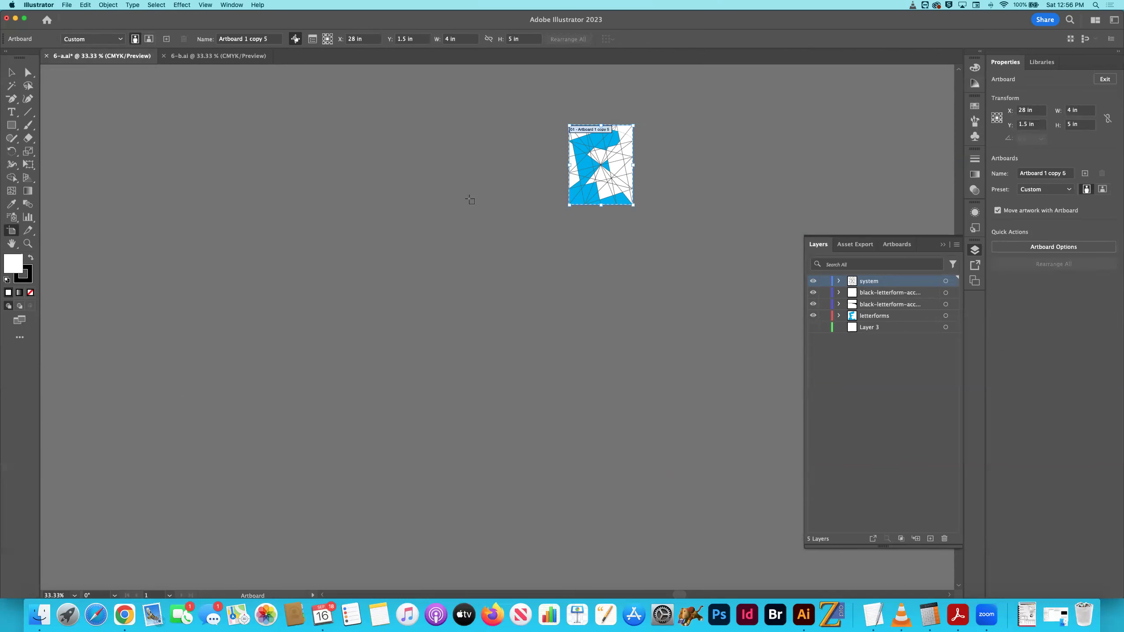
Fit the remaining artboard in the window, then save and close 6-a.ai
{"action": "left_click", "coordinate": [11, 72]}
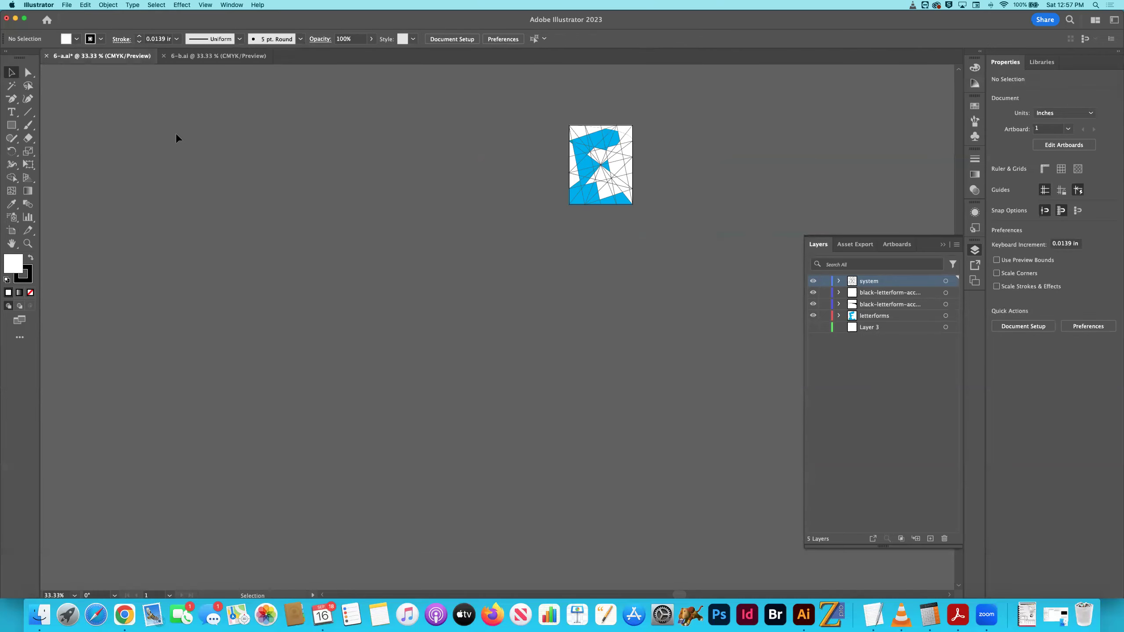
{"action": "key", "text": "super+0"}
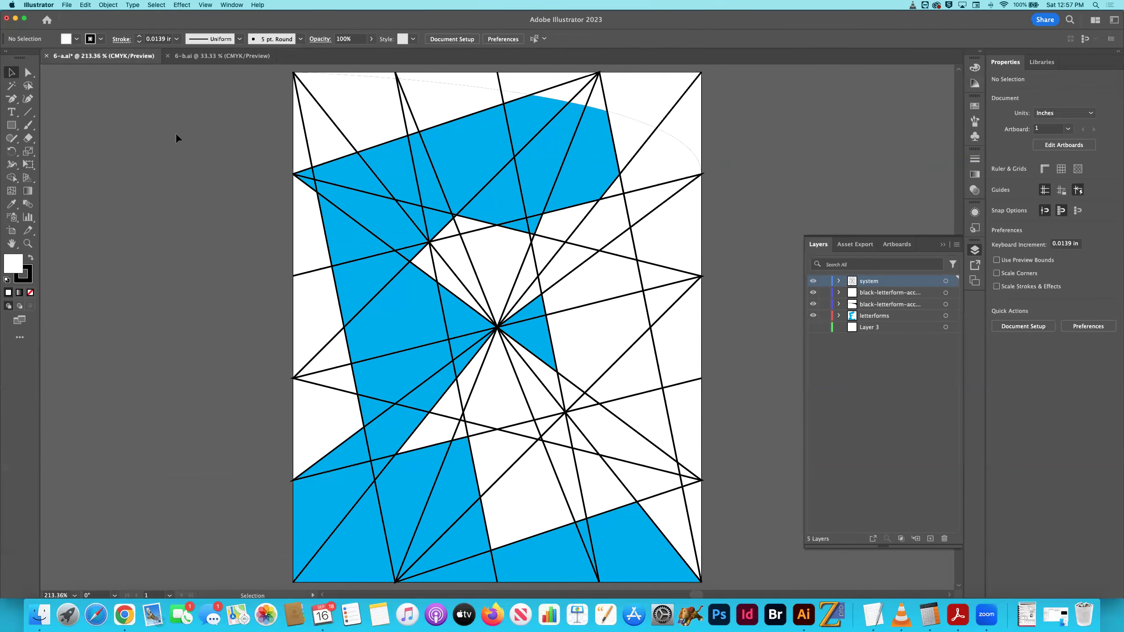
{"action": "key", "text": "a"}
{"action": "key", "text": "super+s"}
{"action": "key", "text": "super+w"}
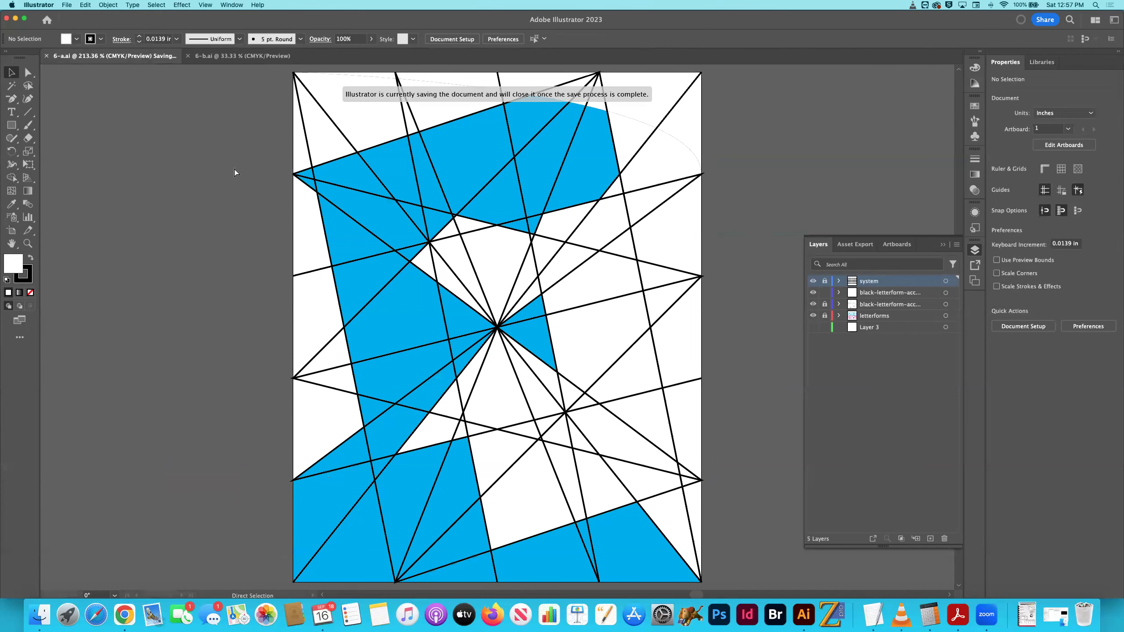
{"action": "key", "text": "v"}
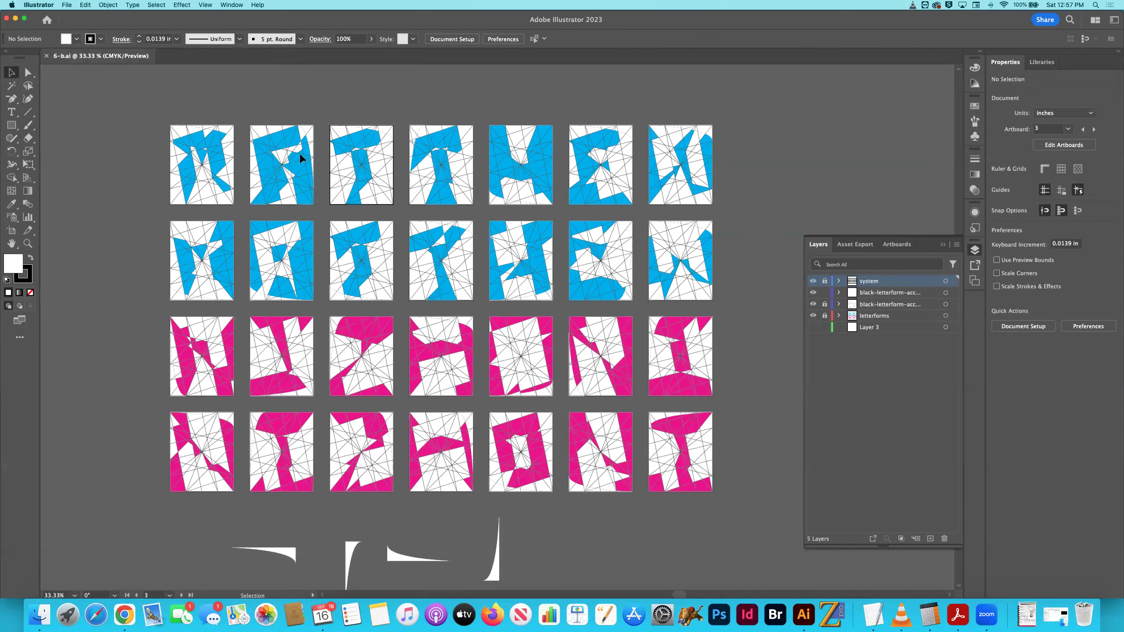
Unlock the layers and delete all artwork except the blue letter at row 2, column 6
{"action": "left_click", "coordinate": [824, 304]}
{"action": "left_click", "coordinate": [825, 281]}
{"action": "left_click_drag", "start_coordinate": [460, 138], "coordinate": [736, 208]}
{"action": "key", "text": "Delete"}
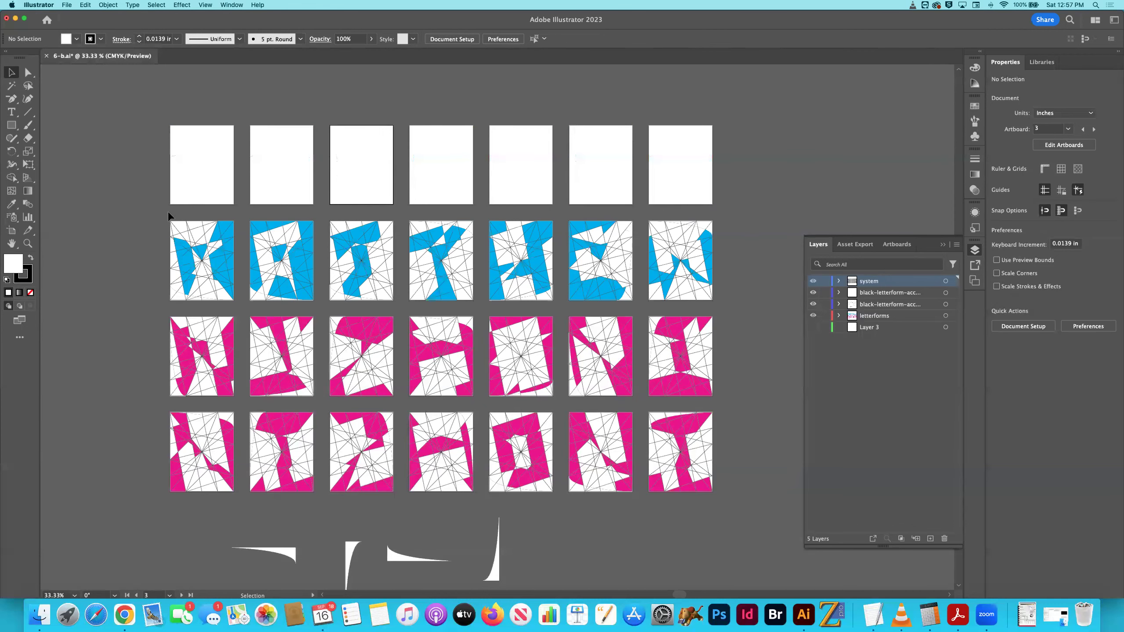
{"action": "left_click_drag", "start_coordinate": [155, 214], "coordinate": [559, 308]}
{"action": "key", "text": "Delete"}
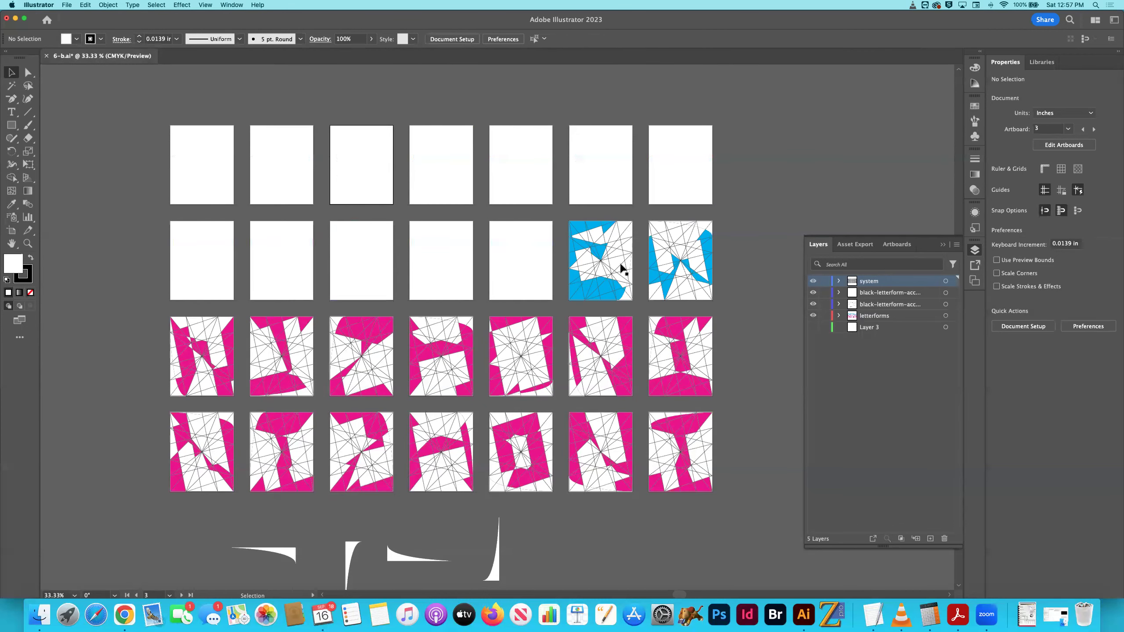
{"action": "left_click_drag", "start_coordinate": [732, 303], "coordinate": [704, 283]}
{"action": "key", "text": "Delete"}
{"action": "left_click_drag", "start_coordinate": [154, 309], "coordinate": [749, 512]}
{"action": "key", "text": "Delete"}
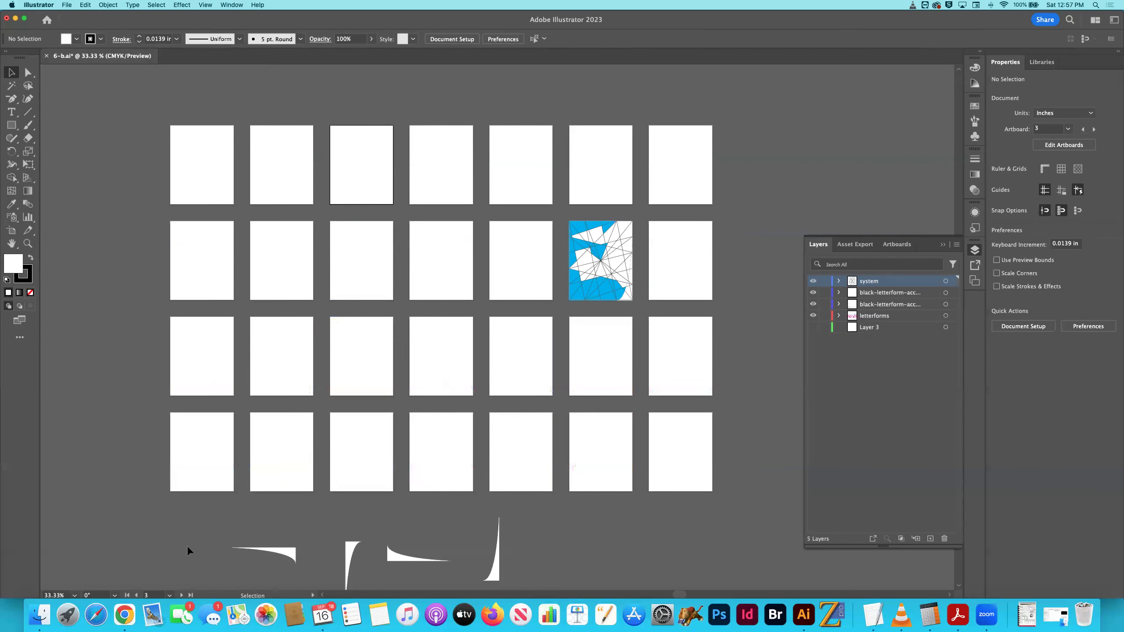
Delete all 27 other artboards, keeping only the one with the blue letter
{"action": "key", "text": "shift+o"}
{"action": "left_click", "coordinate": [666, 462]}
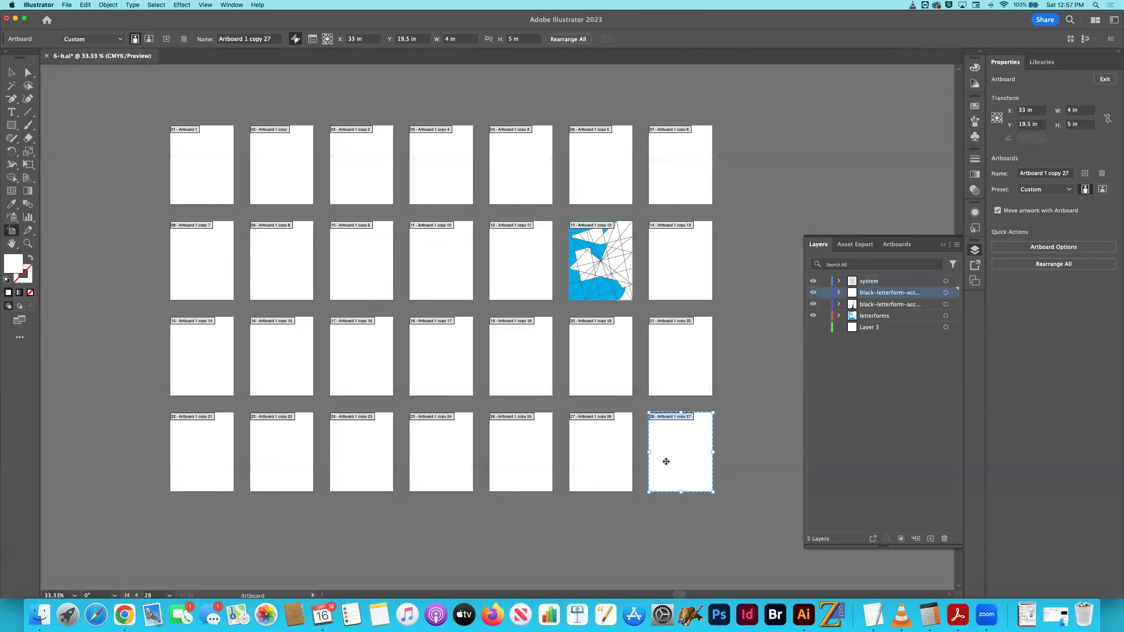
{"action": "key", "text": "Delete"}
{"action": "key", "text": "Delete"}
{"action": "key", "text": "Delete"}
{"action": "key", "text": "Delete"}
{"action": "key", "text": "Delete"}
{"action": "key", "text": "Delete"}
{"action": "key", "text": "Delete"}
{"action": "key", "text": "Delete"}
{"action": "key", "text": "Delete"}
{"action": "key", "text": "Delete"}
{"action": "key", "text": "Delete"}
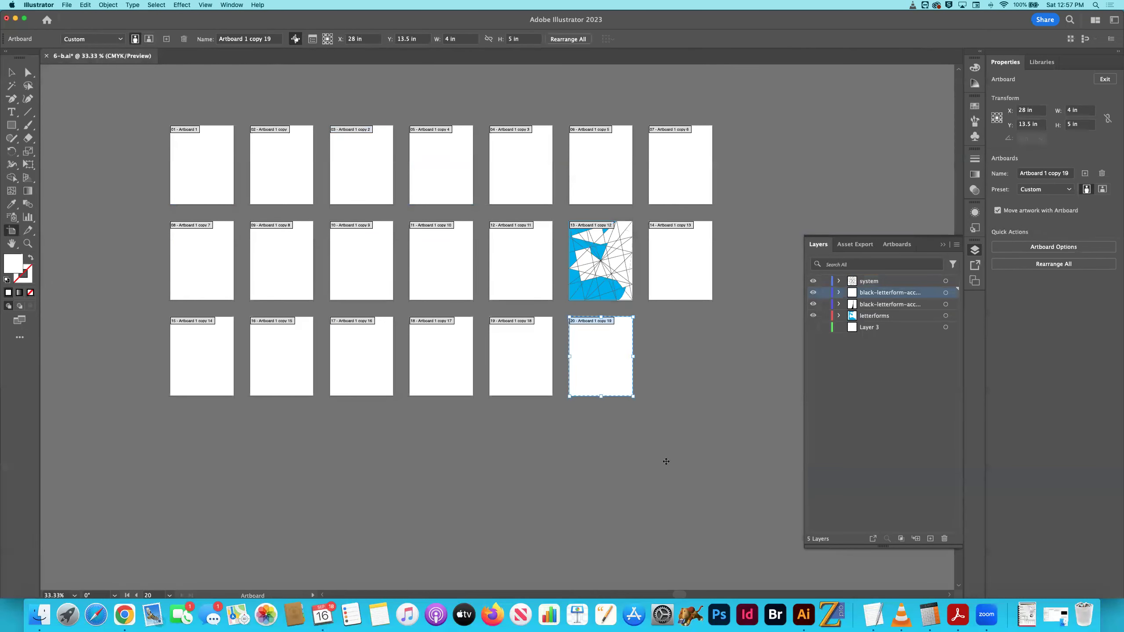
{"action": "key", "text": "Delete"}
{"action": "key", "text": "Delete"}
{"action": "key", "text": "Delete"}
{"action": "key", "text": "Delete"}
{"action": "left_click", "coordinate": [505, 281]}
{"action": "key", "text": "Delete"}
{"action": "key", "text": "Delete"}
{"action": "key", "text": "Delete"}
{"action": "key", "text": "Delete"}
{"action": "key", "text": "Delete"}
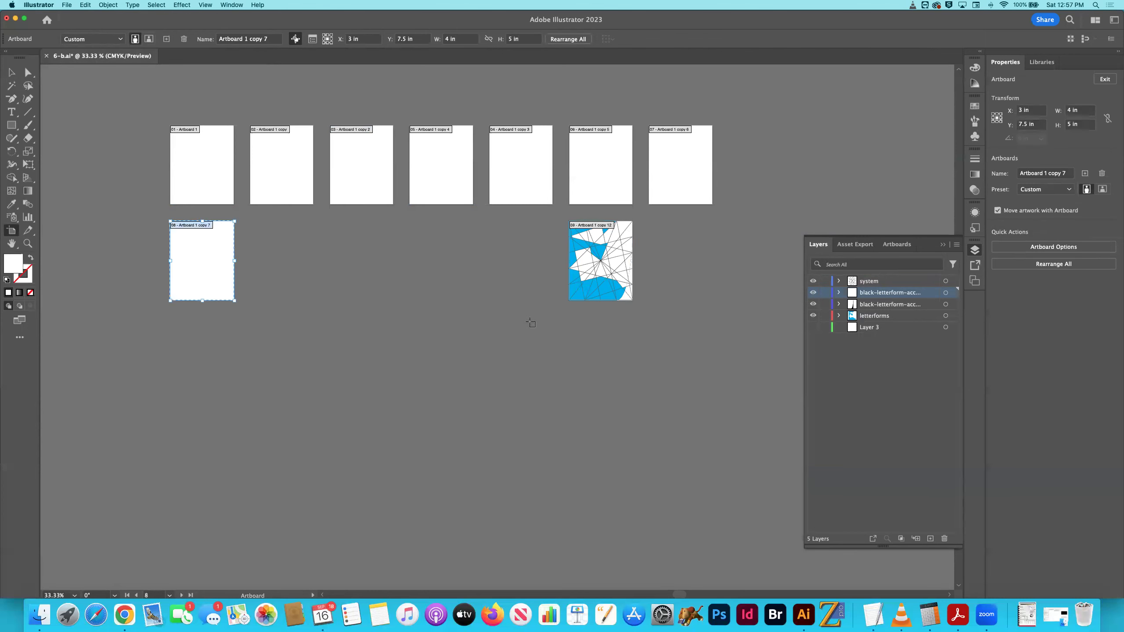
{"action": "key", "text": "Delete"}
{"action": "key", "text": "Delete"}
{"action": "key", "text": "Delete"}
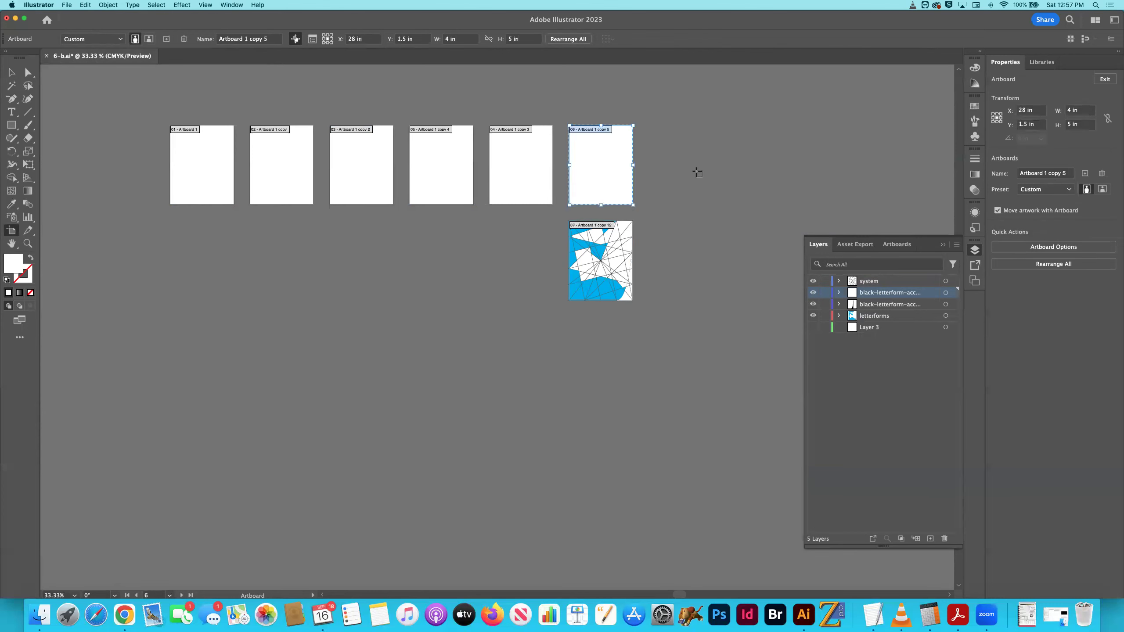
{"action": "key", "text": "Delete"}
{"action": "key", "text": "Delete"}
{"action": "key", "text": "Delete"}
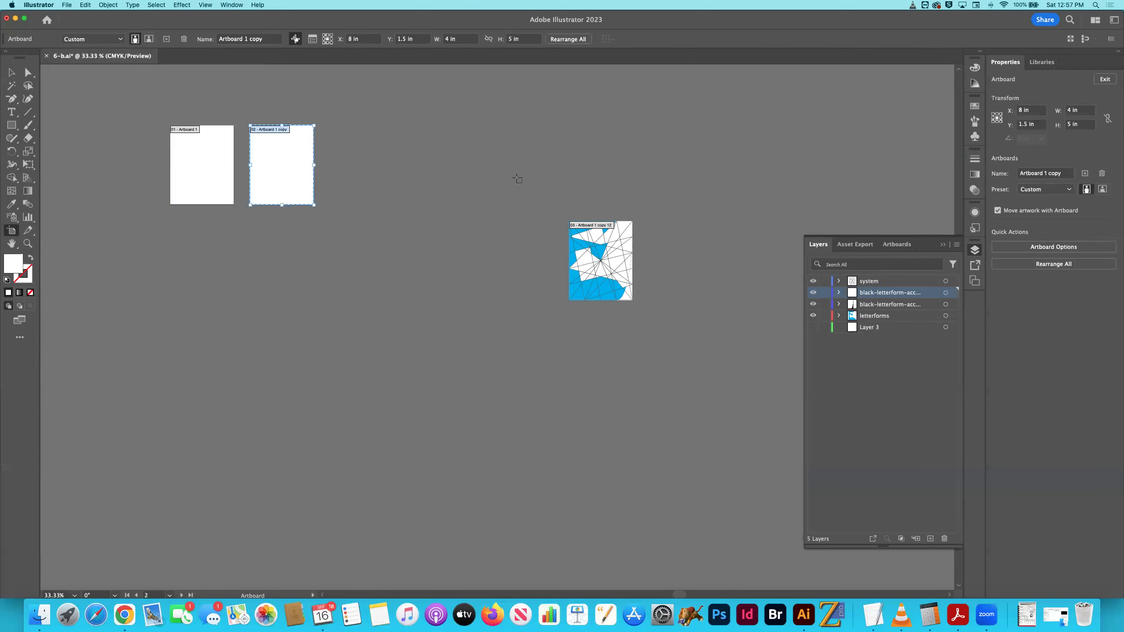
{"action": "key", "text": "Delete"}
Fit the remaining artboard in the window, then save and close 6-b.ai
{"action": "left_click", "coordinate": [11, 72]}
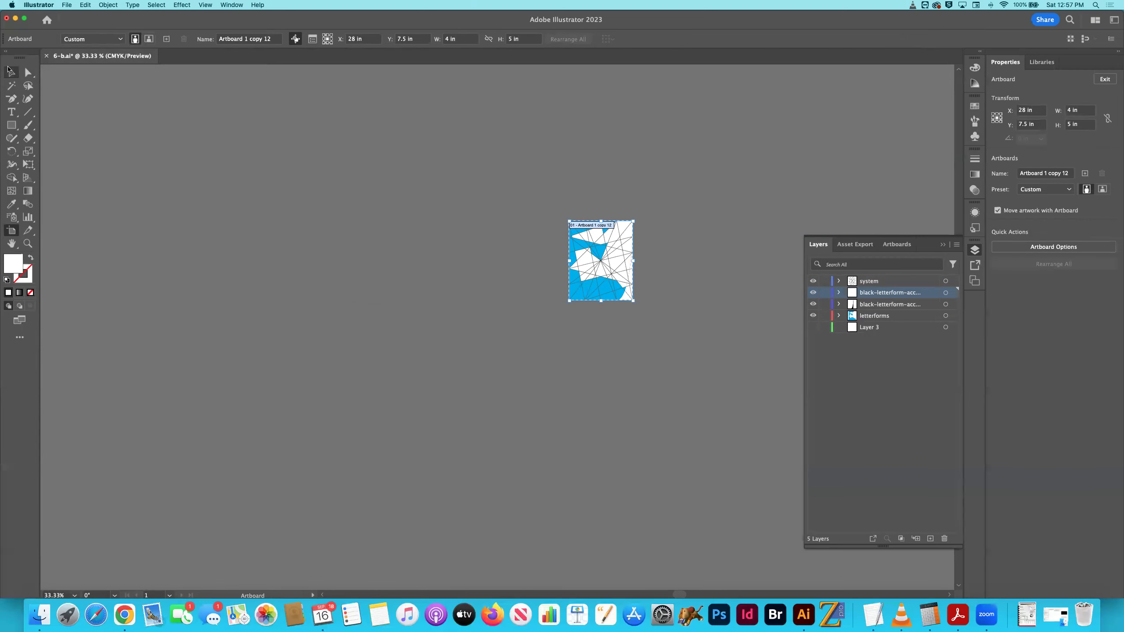
{"action": "key", "text": "super+0"}
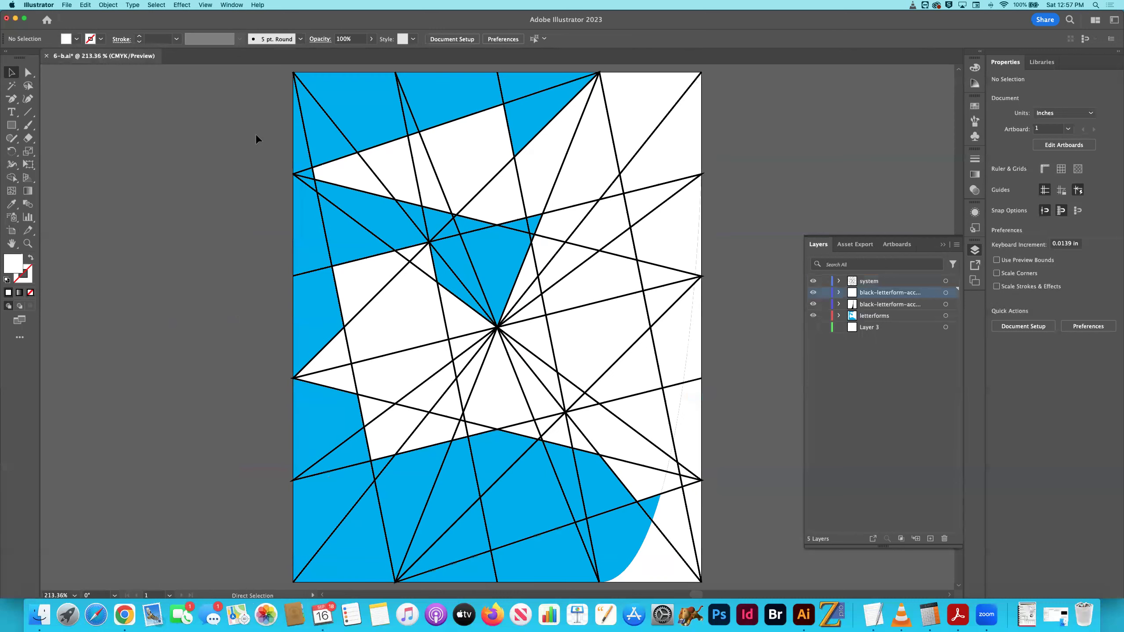
{"action": "key", "text": "a"}
{"action": "key", "text": "super+s"}
{"action": "key", "text": "super+w"}
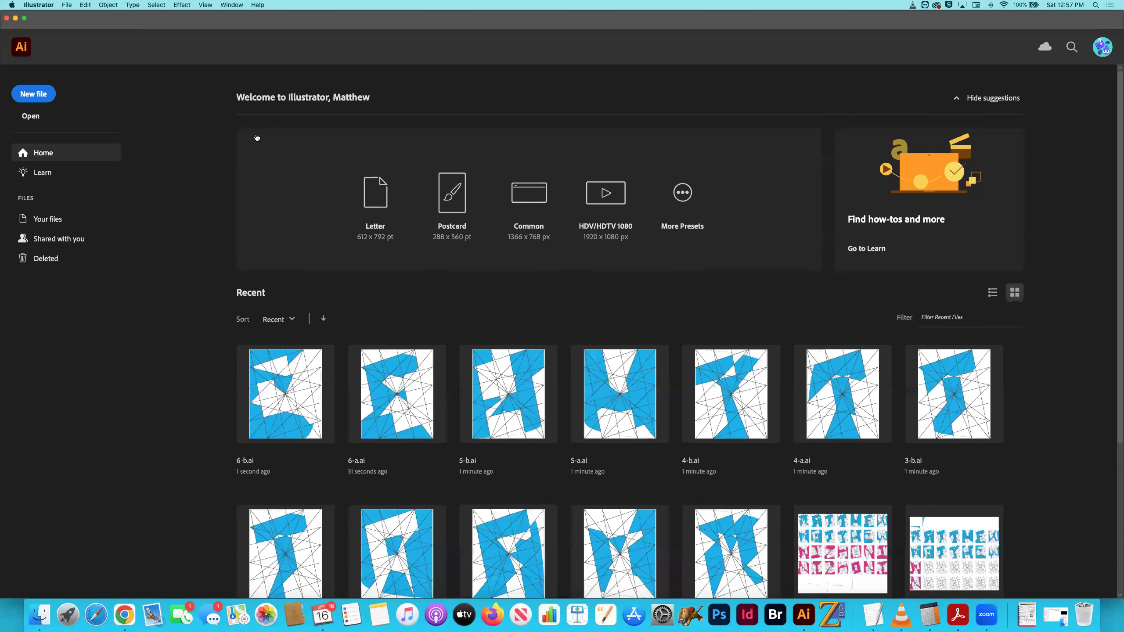
In Finder, select 7-a.ai and 7-b.ai and open them with Photoshop by mistake
{"action": "key", "text": "super+Tab"}
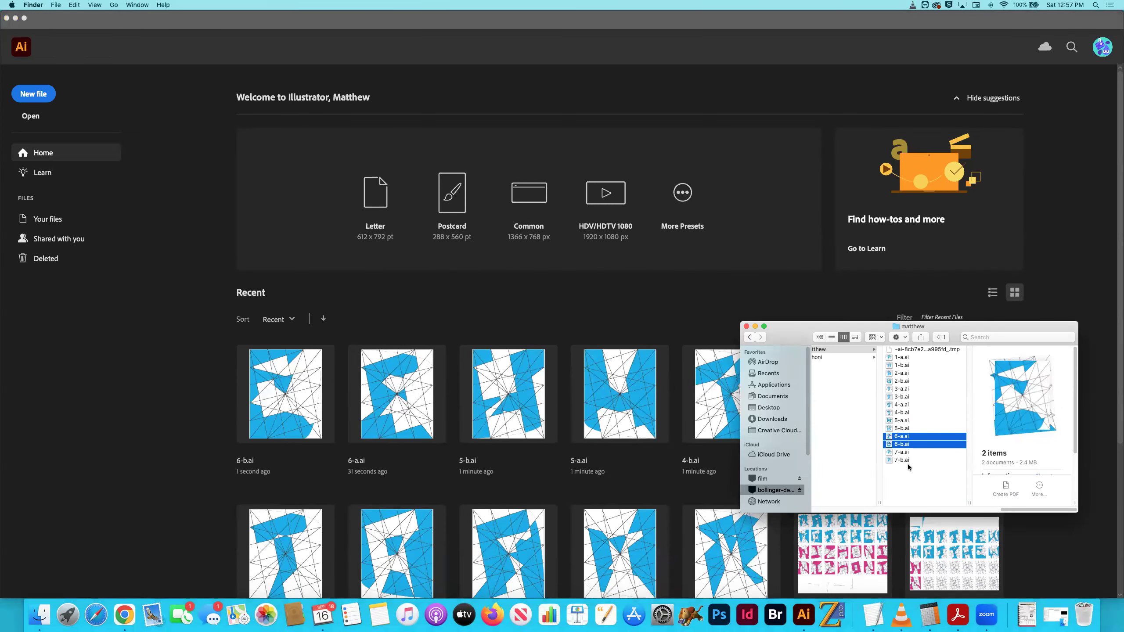
{"action": "left_click", "coordinate": [890, 452]}
{"action": "left_click", "coordinate": [889, 452], "text": "shift"}
{"action": "right_click", "coordinate": [890, 445]}
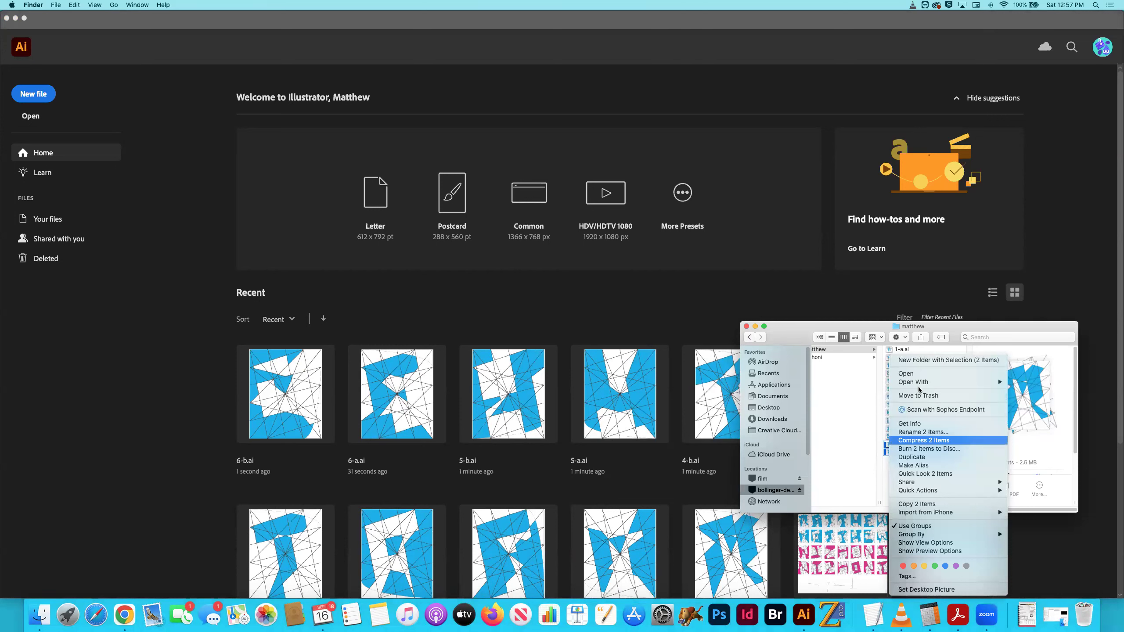
{"action": "mouse_move", "coordinate": [918, 382]}
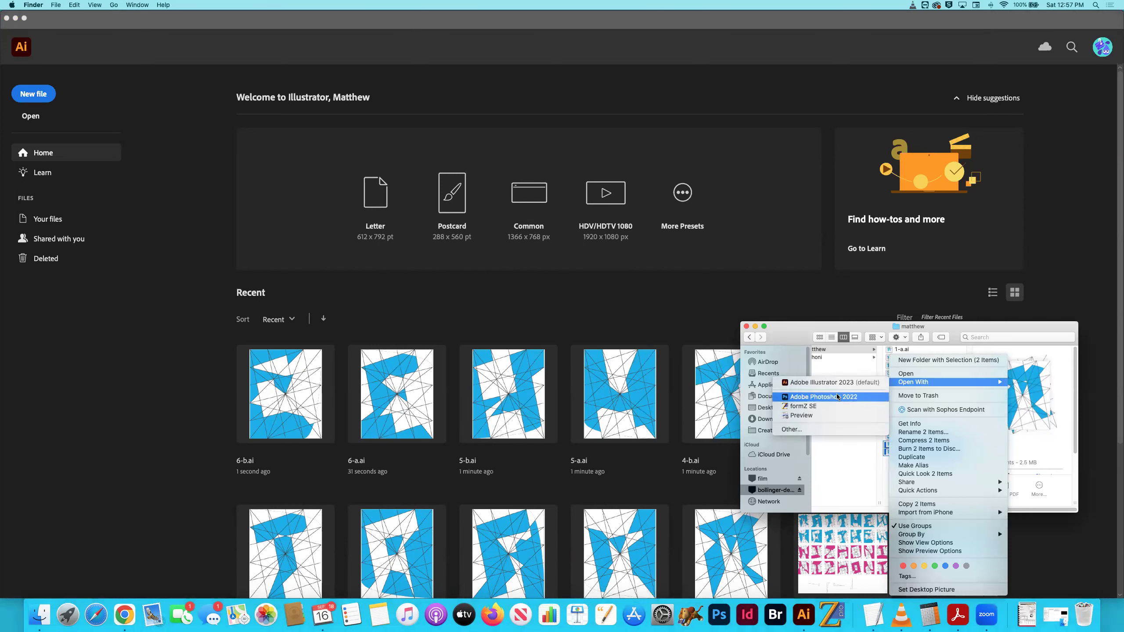
{"action": "left_click", "coordinate": [823, 397]}
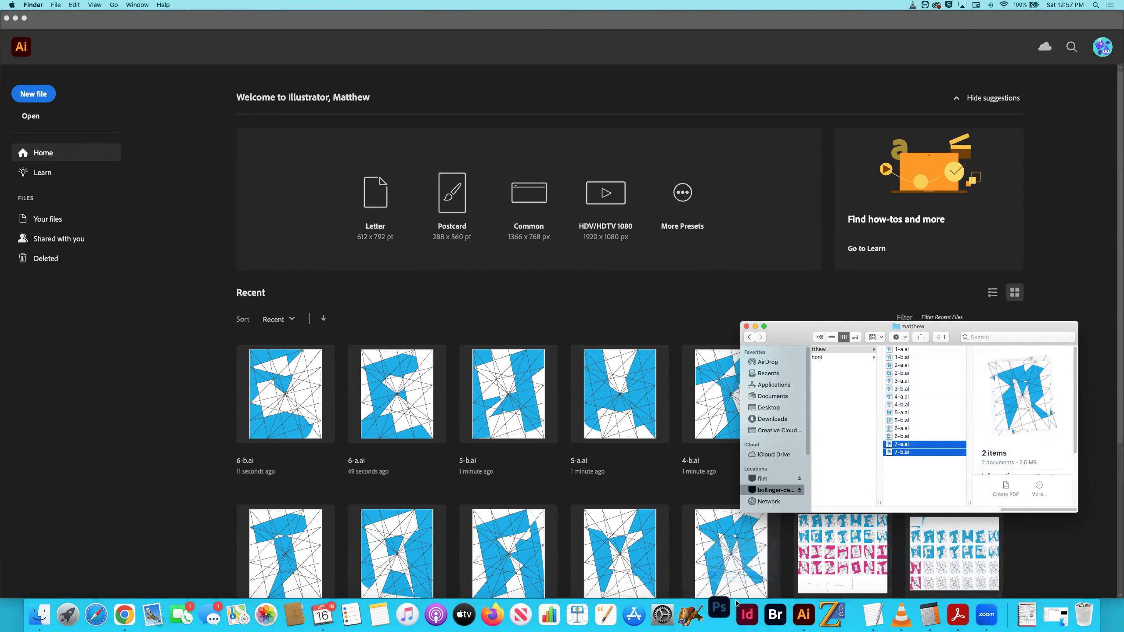
Open the two files with Adobe Illustrator 2023 instead
{"action": "right_click", "coordinate": [889, 447]}
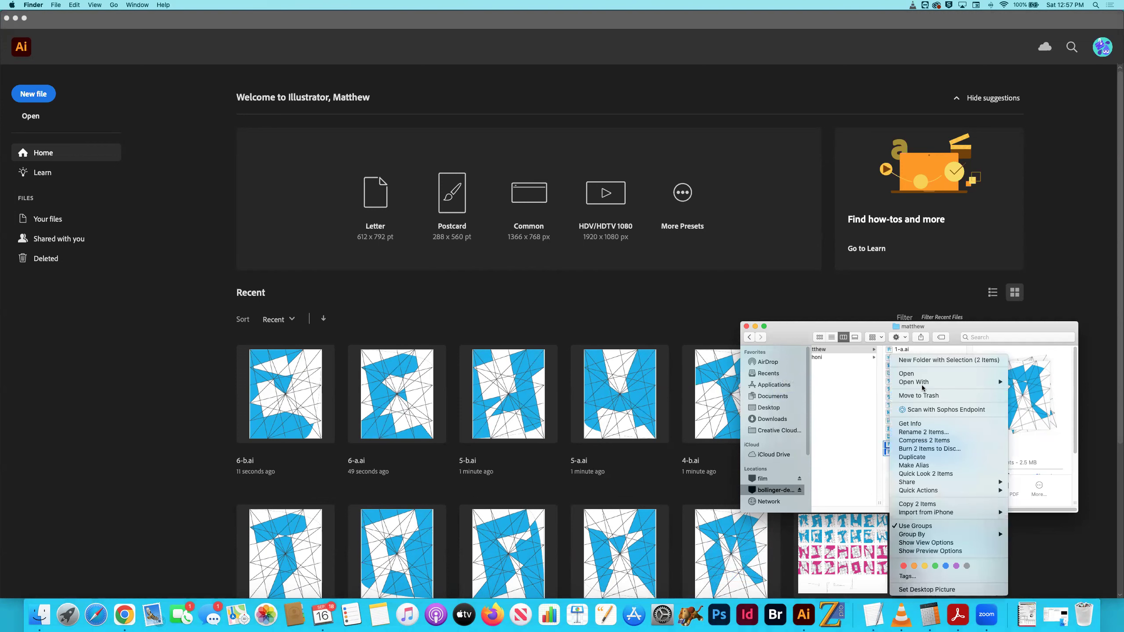
{"action": "mouse_move", "coordinate": [914, 381]}
{"action": "left_click", "coordinate": [862, 385]}
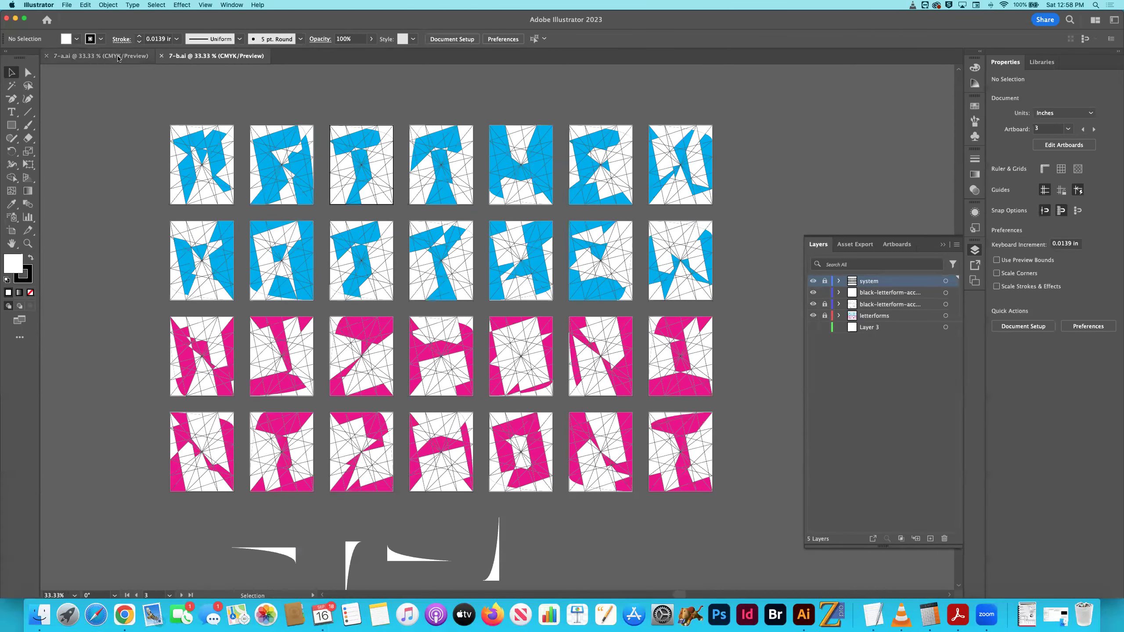
In 7-a.ai, unlock the letterform layers and delete all letters except the top-right blue one
{"action": "left_click", "coordinate": [132, 56]}
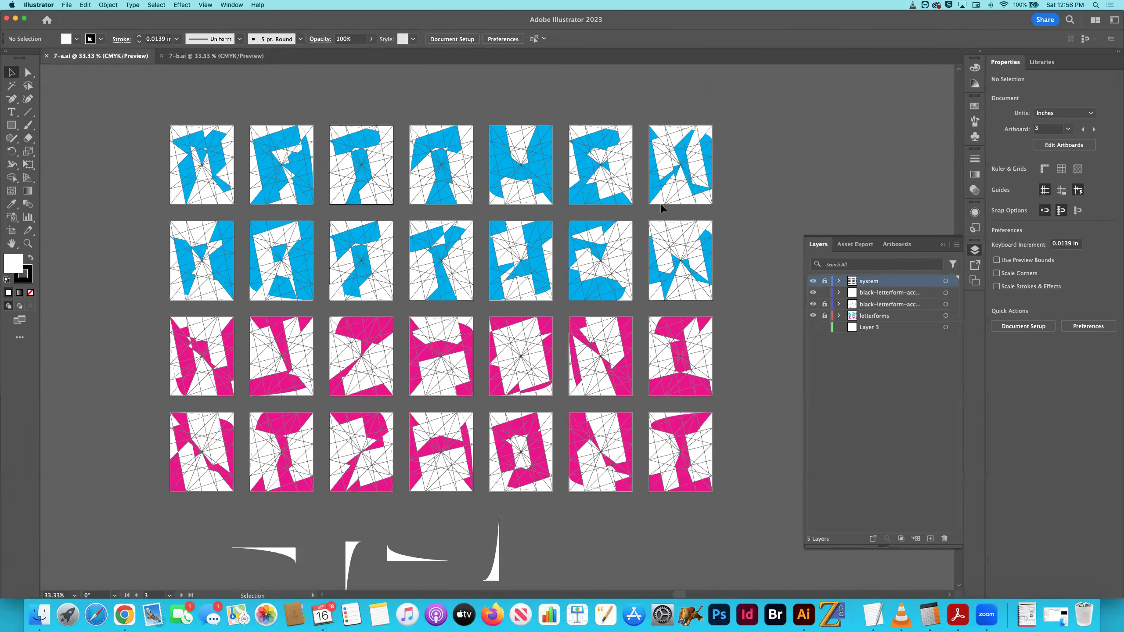
{"action": "left_click_drag", "start_coordinate": [824, 316], "coordinate": [823, 283]}
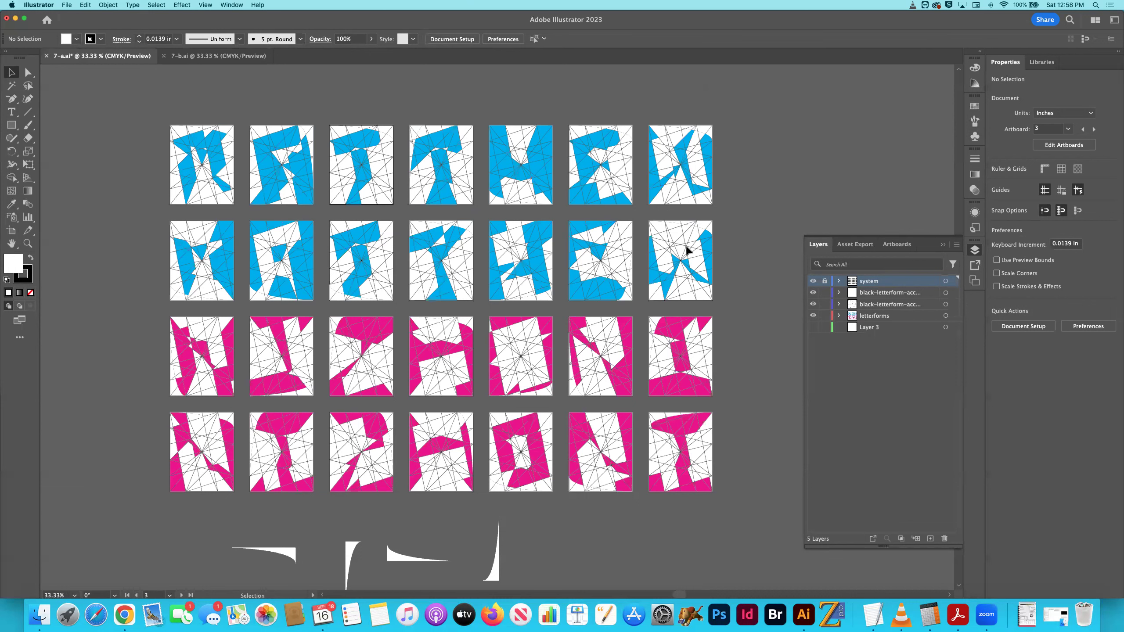
{"action": "left_click_drag", "start_coordinate": [116, 104], "coordinate": [637, 570]}
{"action": "key", "text": "Delete"}
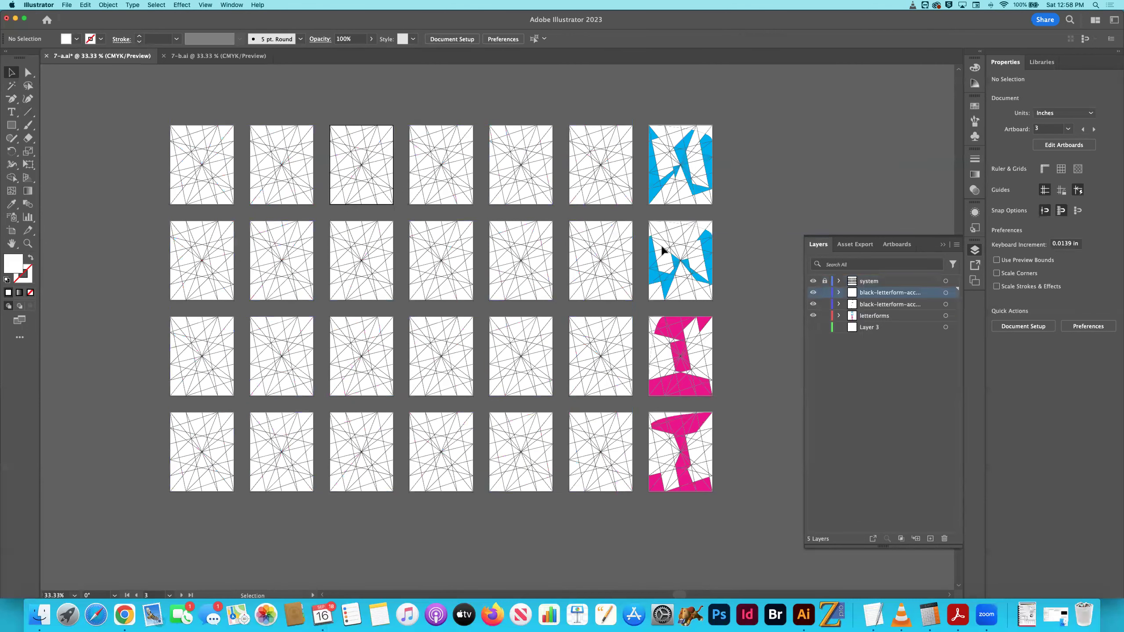
{"action": "left_click_drag", "start_coordinate": [749, 523], "coordinate": [751, 524]}
{"action": "key", "text": "Delete"}
Unlock the system layer and delete all the grid lines
{"action": "left_click", "coordinate": [824, 280]}
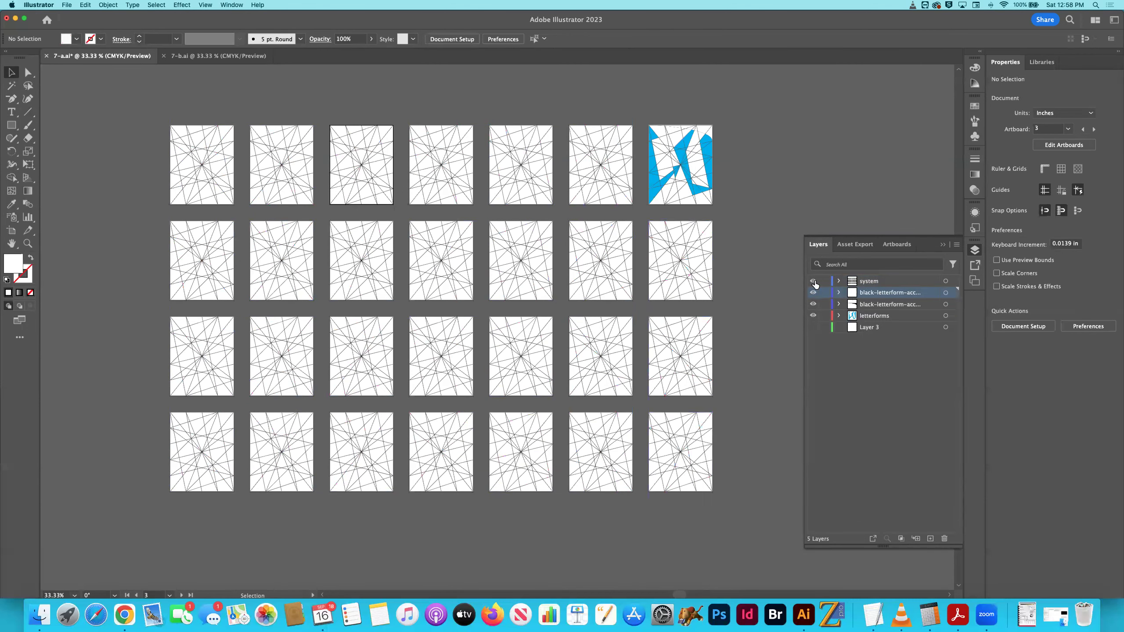
{"action": "key", "text": "super+a"}
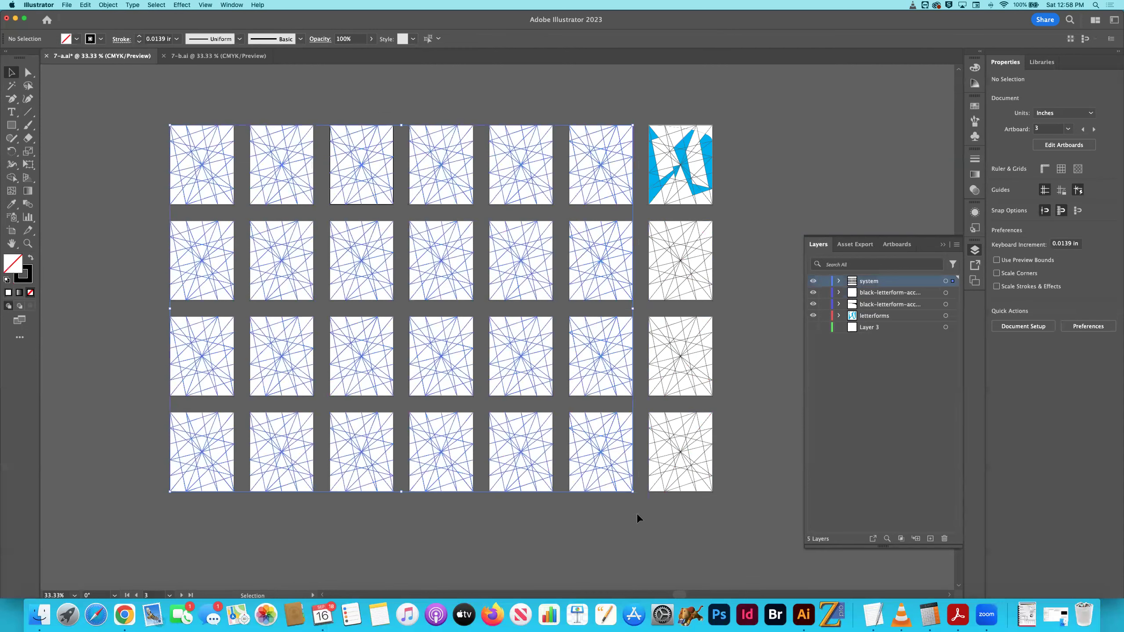
{"action": "key", "text": "Delete"}
{"action": "left_click_drag", "start_coordinate": [652, 239], "coordinate": [771, 560]}
{"action": "key", "text": "Delete"}
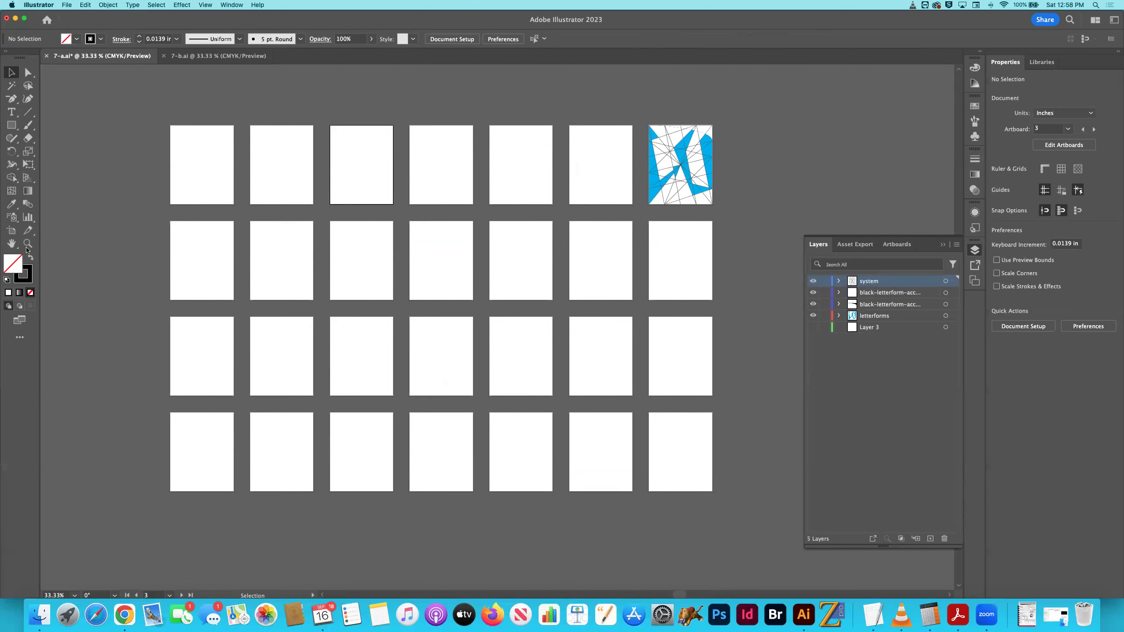
Delete every empty artboard, keeping only the top-right letter's artboard
{"action": "left_click", "coordinate": [11, 230]}
{"action": "left_click", "coordinate": [691, 434]}
{"action": "key", "text": "Delete"}
{"action": "key", "text": "Delete"}
{"action": "key", "text": "Delete"}
{"action": "key", "text": "Delete"}
{"action": "key", "text": "Delete"}
{"action": "key", "text": "Delete"}
{"action": "key", "text": "Delete"}
{"action": "key", "text": "Delete"}
{"action": "key", "text": "Delete"}
{"action": "key", "text": "Delete"}
{"action": "key", "text": "Delete"}
{"action": "key", "text": "Delete"}
{"action": "key", "text": "Delete"}
{"action": "key", "text": "Delete"}
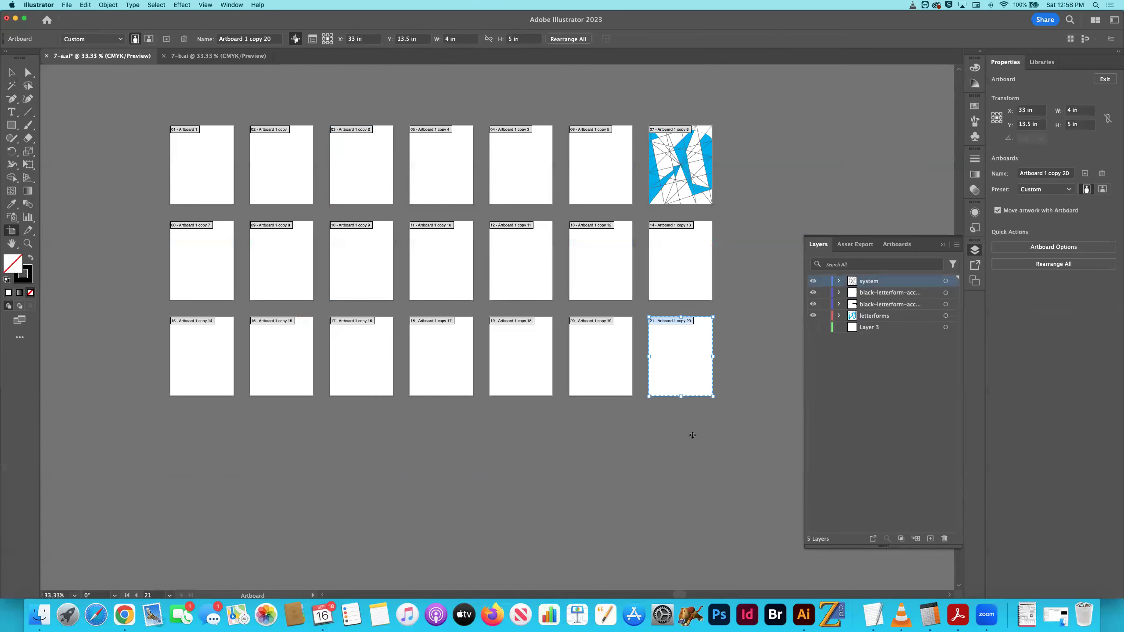
{"action": "key", "text": "Delete"}
{"action": "key", "text": "Delete"}
{"action": "key", "text": "Delete"}
{"action": "key", "text": "Delete"}
{"action": "key", "text": "Delete"}
{"action": "key", "text": "Delete"}
{"action": "key", "text": "Delete"}
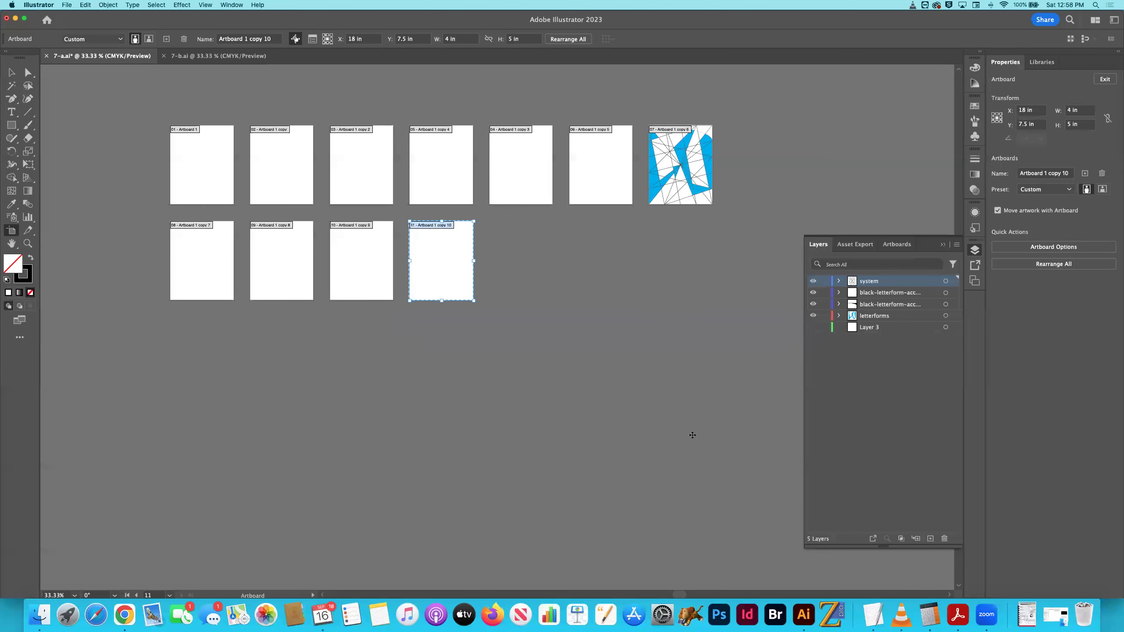
{"action": "left_click", "coordinate": [598, 179]}
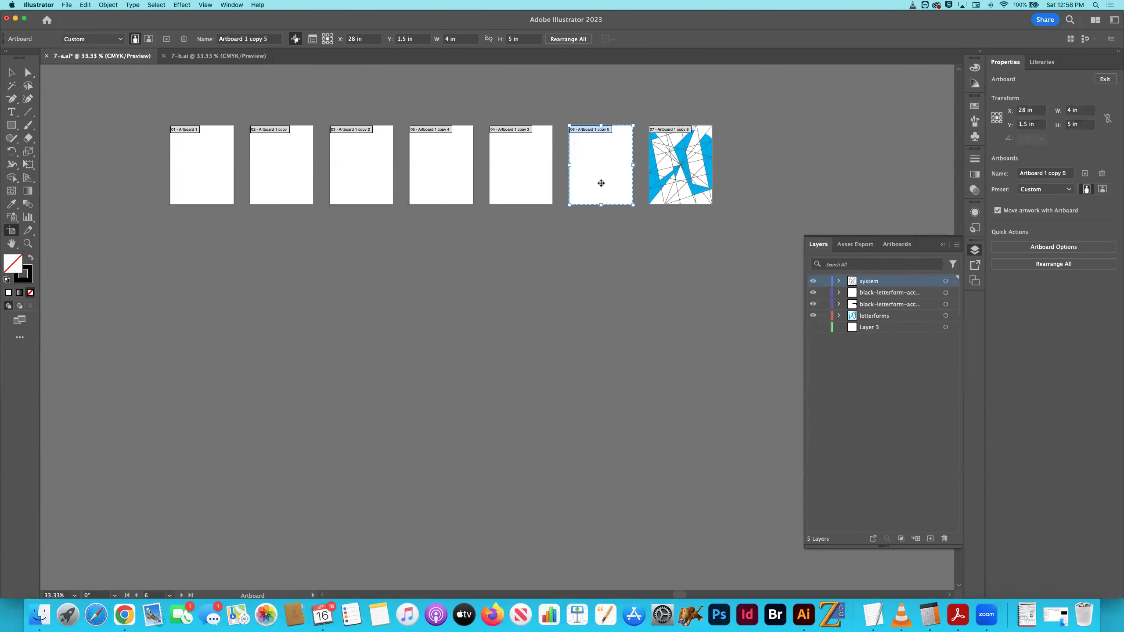
{"action": "key", "text": "Delete"}
{"action": "key", "text": "Delete"}
{"action": "key", "text": "Delete"}
{"action": "key", "text": "Delete"}
{"action": "key", "text": "Delete"}
{"action": "key", "text": "Delete"}
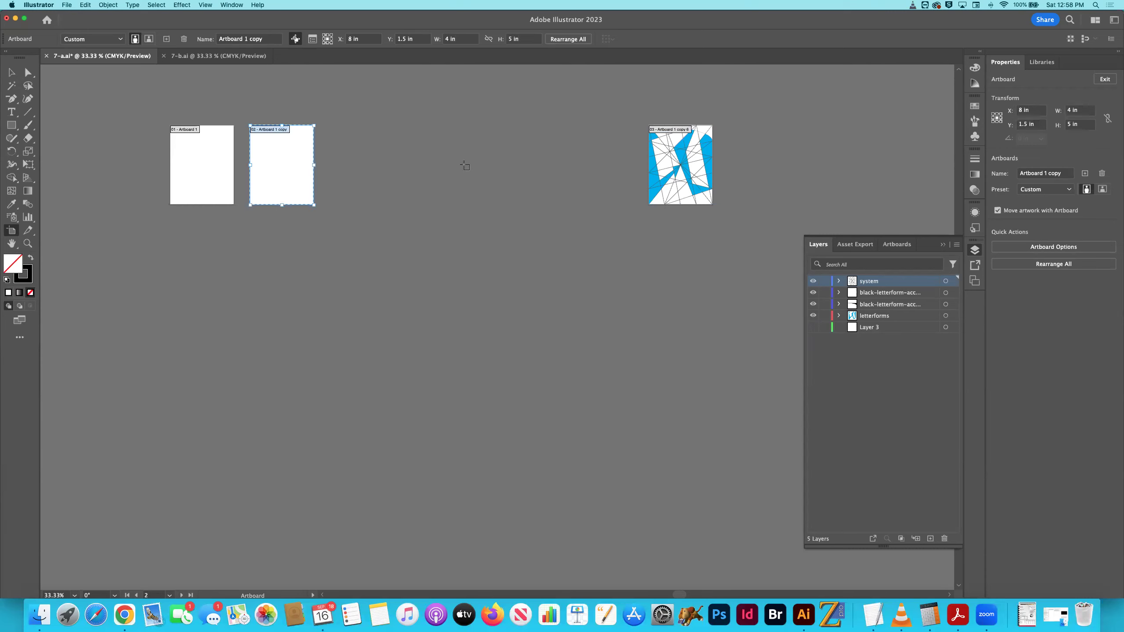
Fit the remaining artboard in the window, then save and close 7-a.ai
{"action": "left_click", "coordinate": [12, 72]}
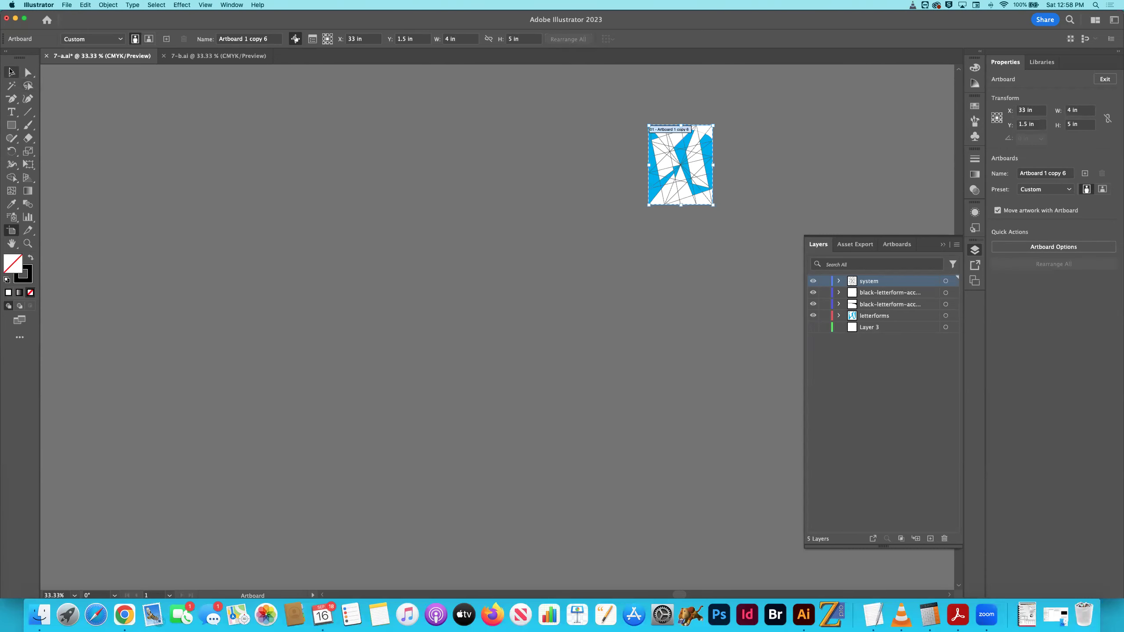
{"action": "key", "text": "super+0"}
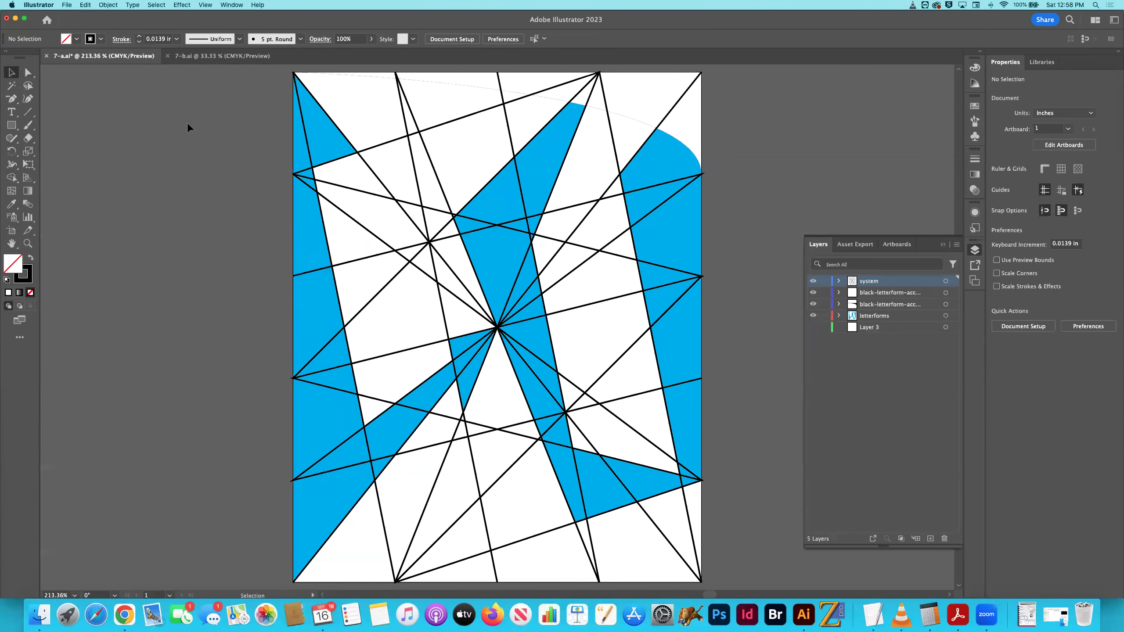
{"action": "key", "text": "super+s"}
{"action": "key", "text": "super+w"}
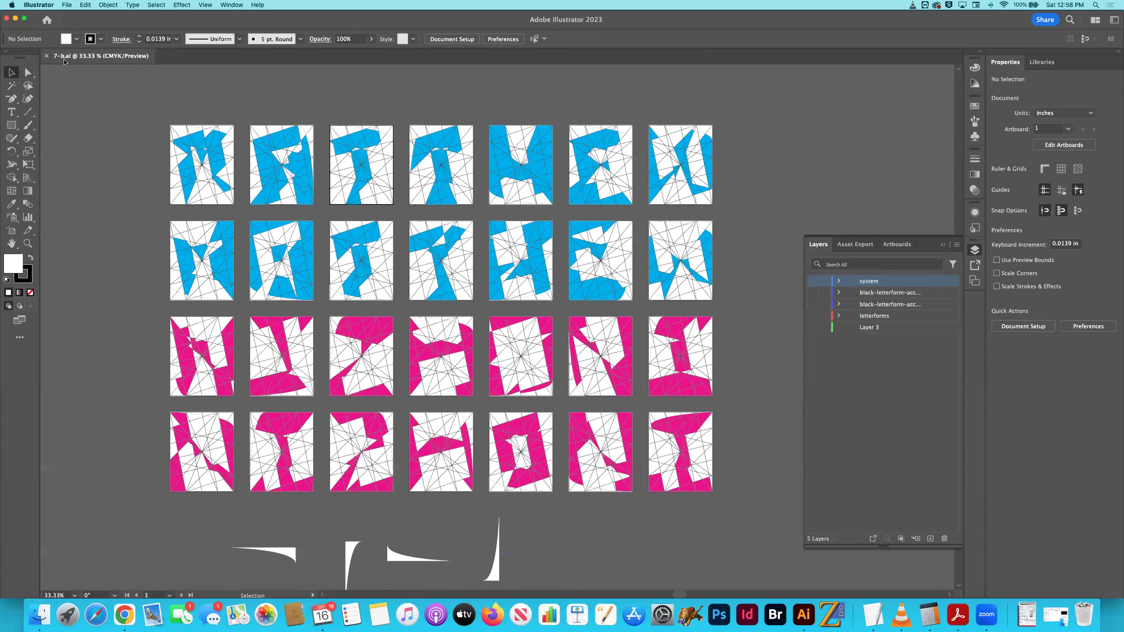
Unlock the layers and delete every letter except the second-row blue one, plus the shapes below
{"action": "left_click_drag", "start_coordinate": [824, 315], "coordinate": [824, 281]}
{"action": "left_click", "coordinate": [13, 73]}
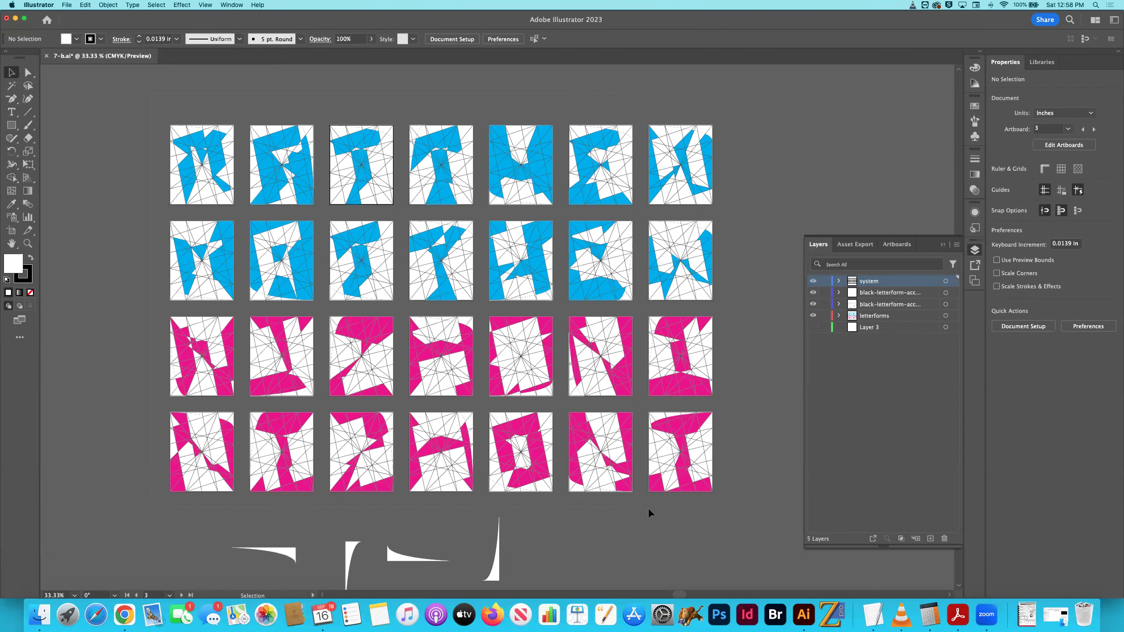
{"action": "key", "text": "super+a"}
{"action": "left_click", "coordinate": [580, 506]}
{"action": "left_click", "coordinate": [641, 506]}
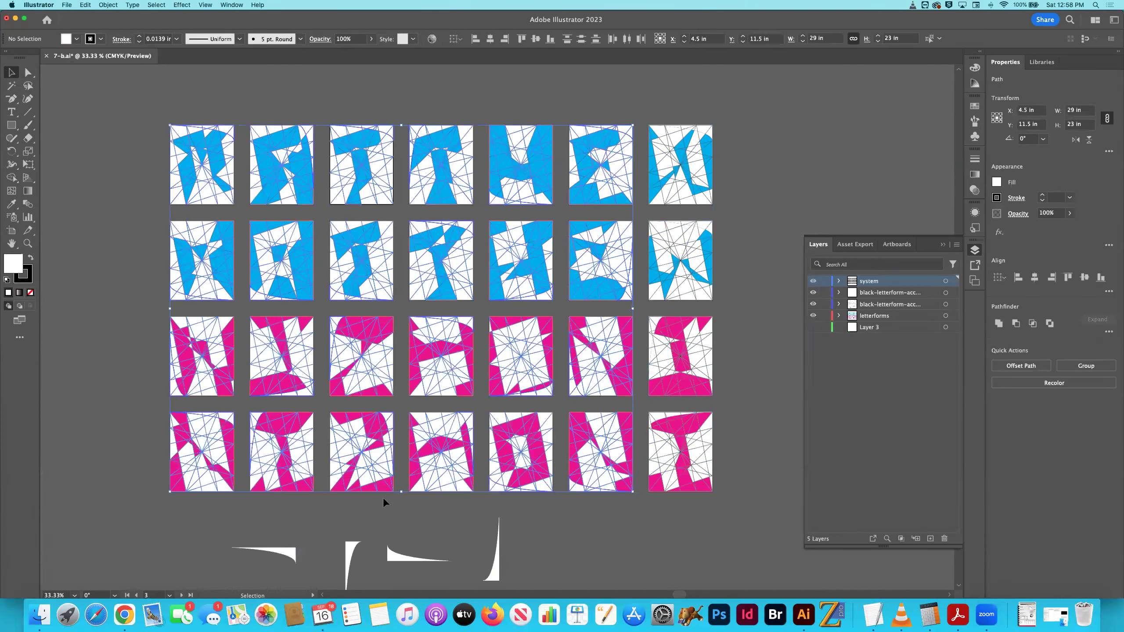
{"action": "key", "text": "Delete"}
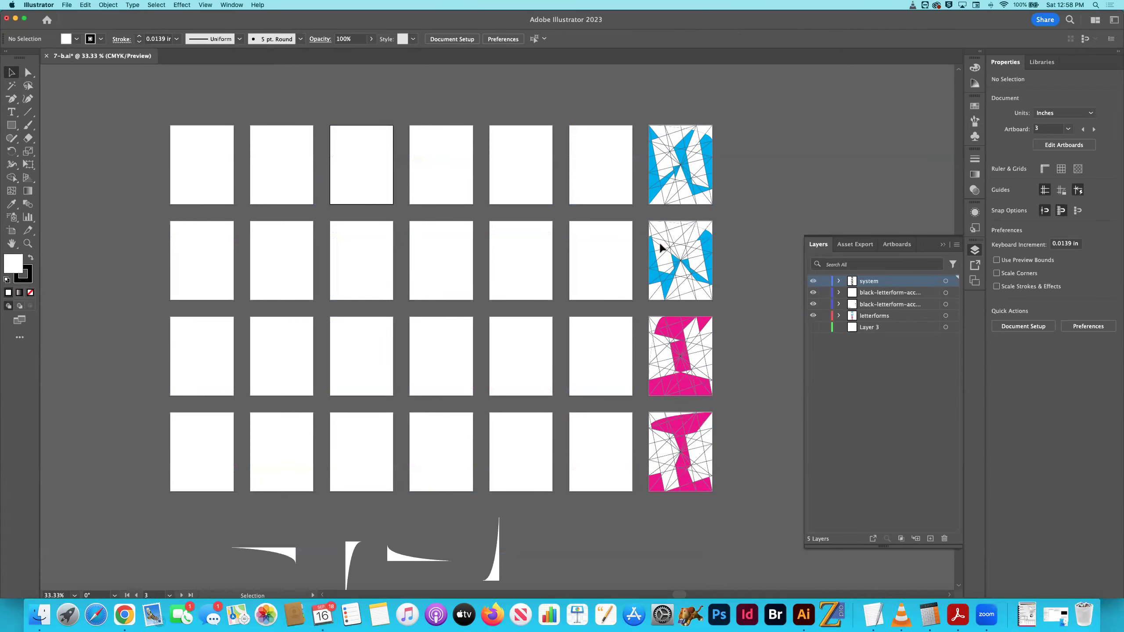
{"action": "left_click_drag", "start_coordinate": [638, 107], "coordinate": [728, 207]}
{"action": "key", "text": "Delete"}
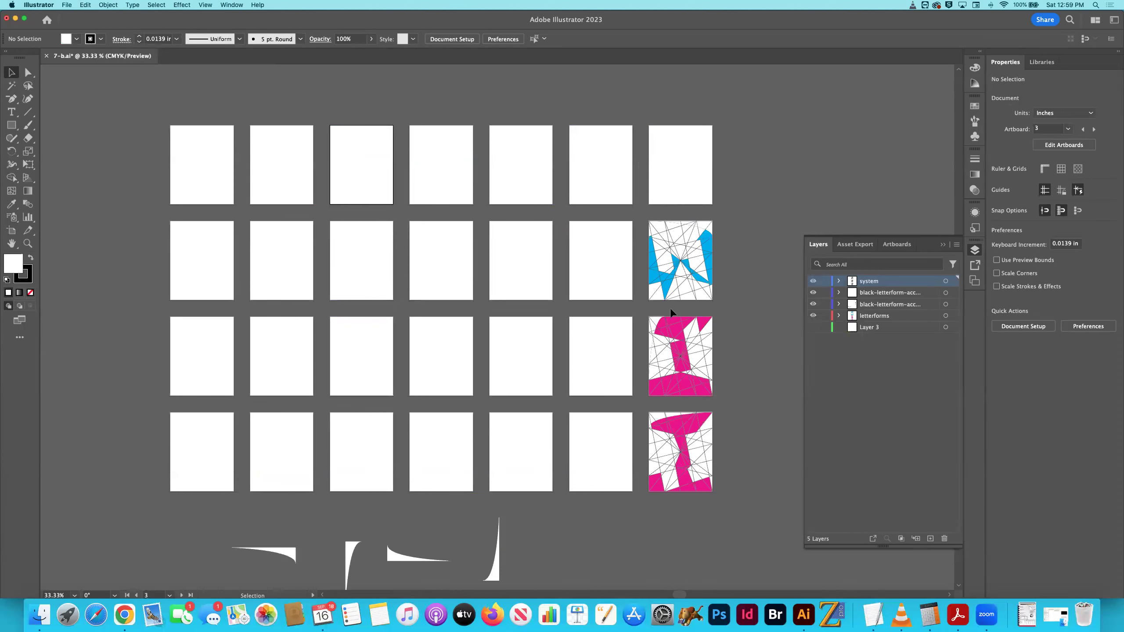
{"action": "left_click_drag", "start_coordinate": [742, 500], "coordinate": [742, 500]}
{"action": "key", "text": "Delete"}
{"action": "left_click_drag", "start_coordinate": [265, 509], "coordinate": [579, 580]}
{"action": "key", "text": "Delete"}
Delete all the other artboards with the Artboard tool, leaving only the blue letter's artboard
{"action": "key", "text": "shift+o"}
{"action": "left_click", "coordinate": [674, 479]}
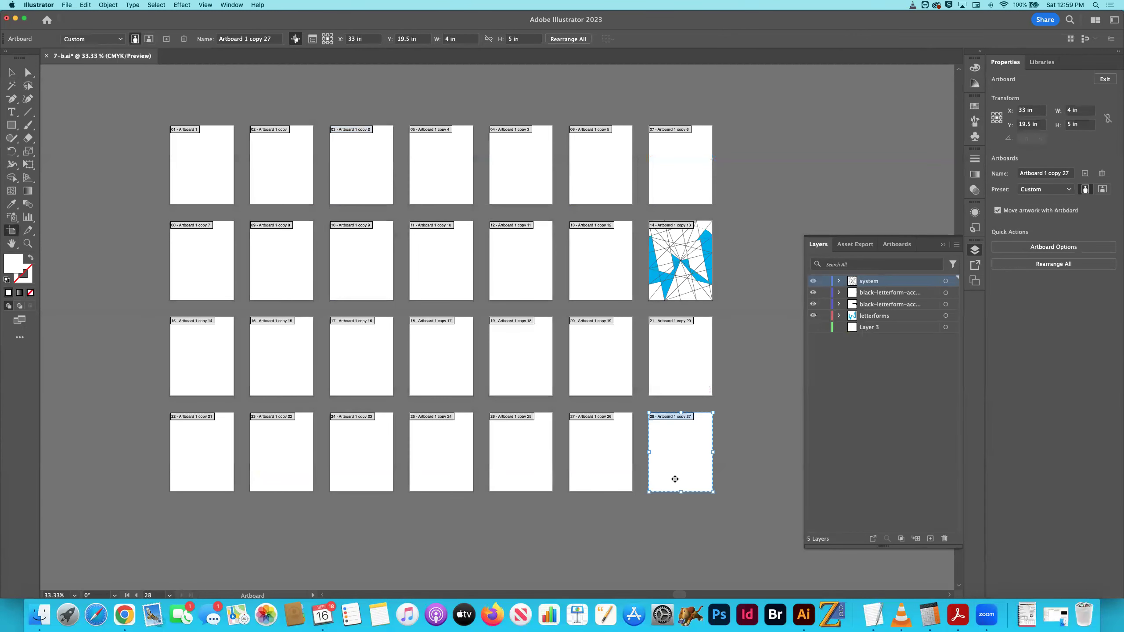
{"action": "key", "text": "Delete"}
{"action": "key", "text": "Delete"}
{"action": "key", "text": "Delete"}
{"action": "key", "text": "Delete"}
{"action": "key", "text": "Delete"}
{"action": "key", "text": "Delete"}
{"action": "key", "text": "Delete"}
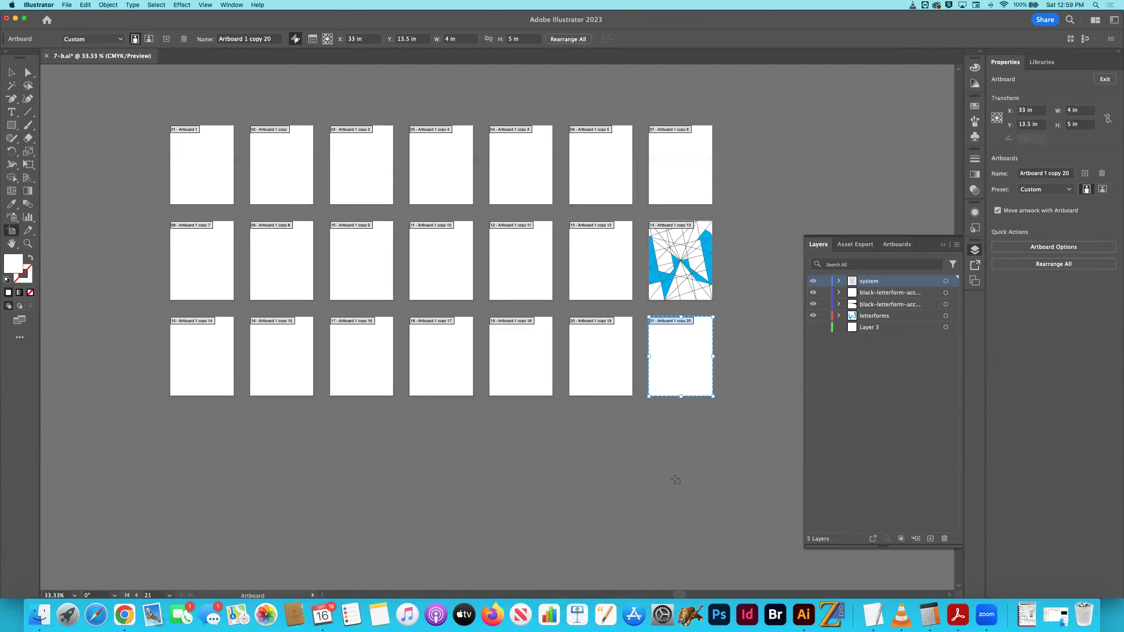
{"action": "key", "text": "Delete"}
{"action": "key", "text": "Delete"}
{"action": "key", "text": "Delete"}
{"action": "key", "text": "Delete"}
{"action": "key", "text": "Delete"}
{"action": "key", "text": "Delete"}
{"action": "key", "text": "Delete"}
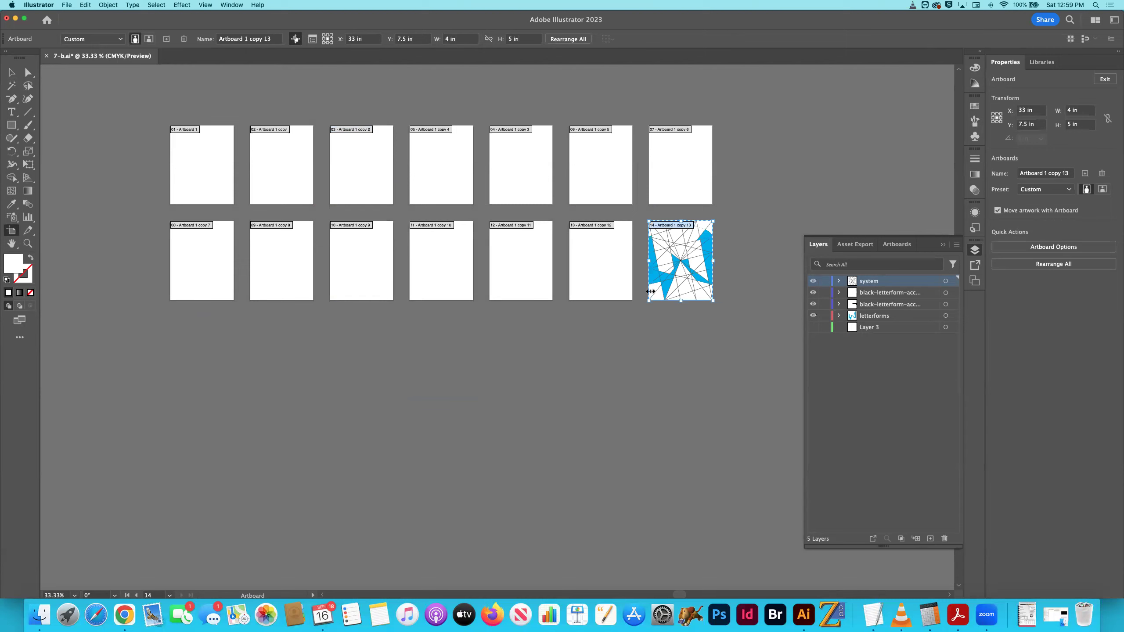
{"action": "left_click", "coordinate": [591, 258]}
{"action": "key", "text": "Delete"}
{"action": "key", "text": "Delete"}
{"action": "key", "text": "Delete"}
{"action": "key", "text": "Delete"}
{"action": "key", "text": "Delete"}
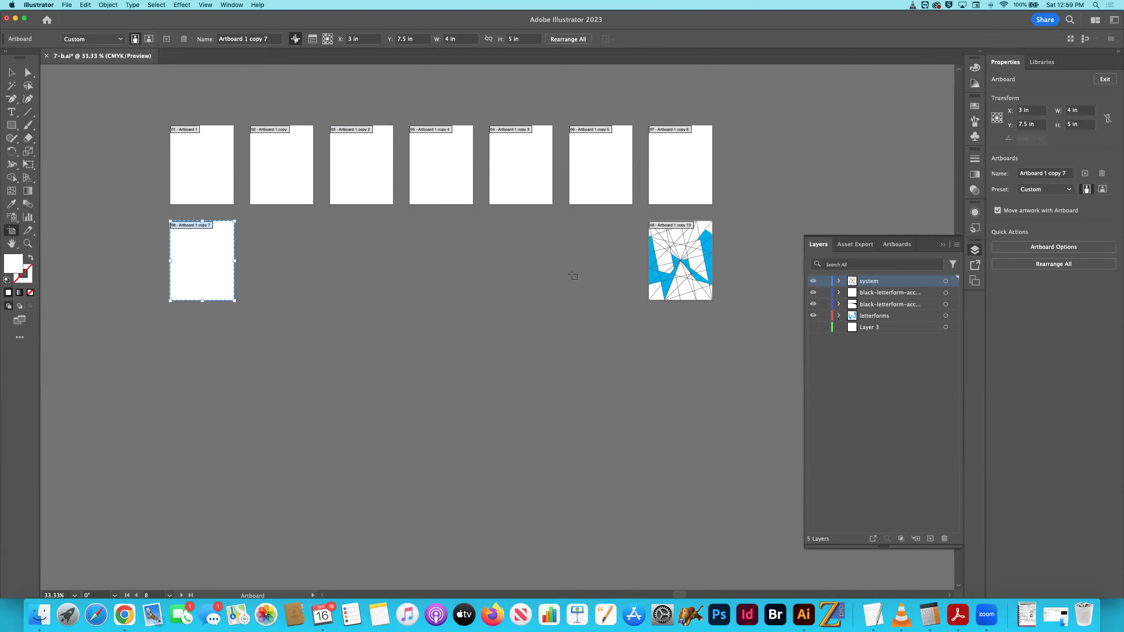
{"action": "key", "text": "Delete"}
{"action": "key", "text": "Delete"}
{"action": "key", "text": "Delete"}
{"action": "key", "text": "Delete"}
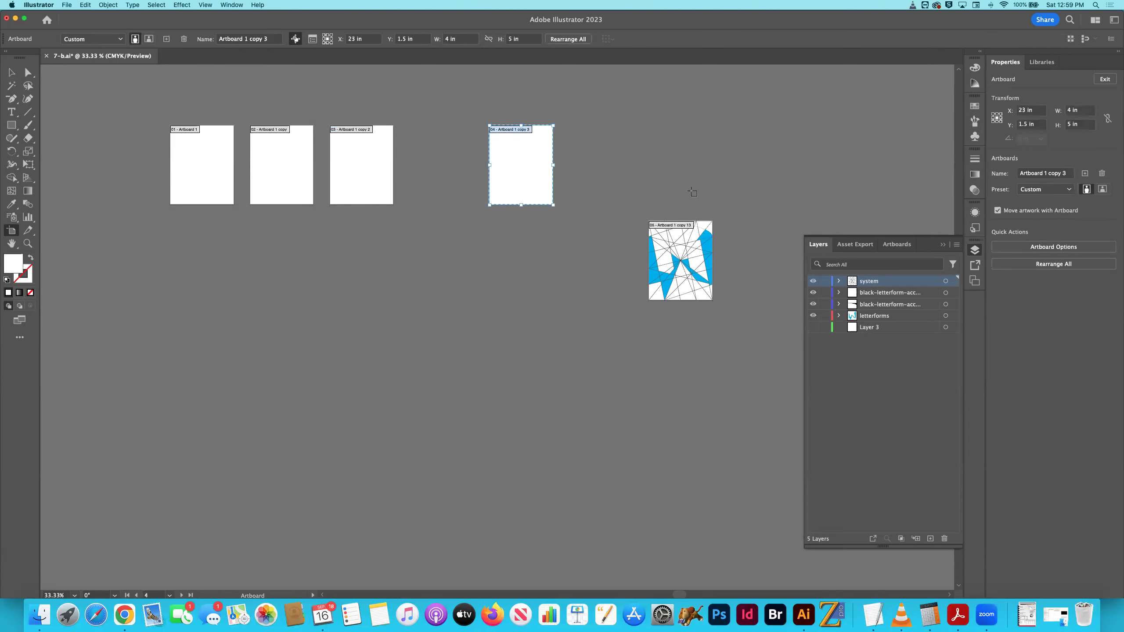
{"action": "key", "text": "Delete"}
{"action": "key", "text": "Delete"}
{"action": "key", "text": "Delete"}
{"action": "key", "text": "Delete"}
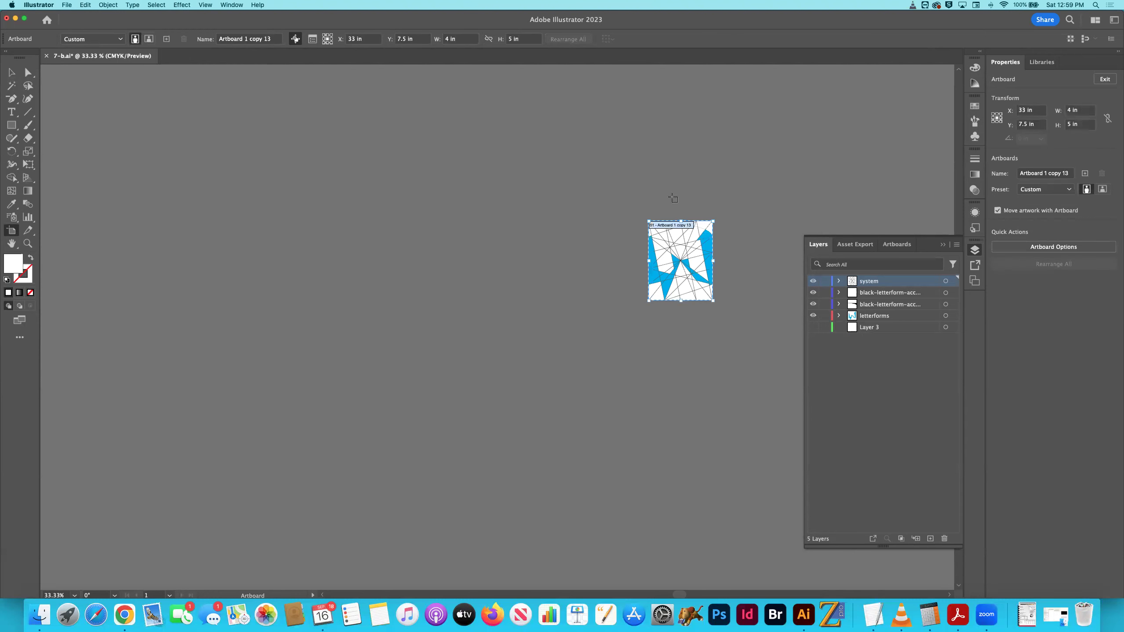
Fit the remaining artboard in the window, then save and close 7-b.ai
{"action": "left_click", "coordinate": [11, 72]}
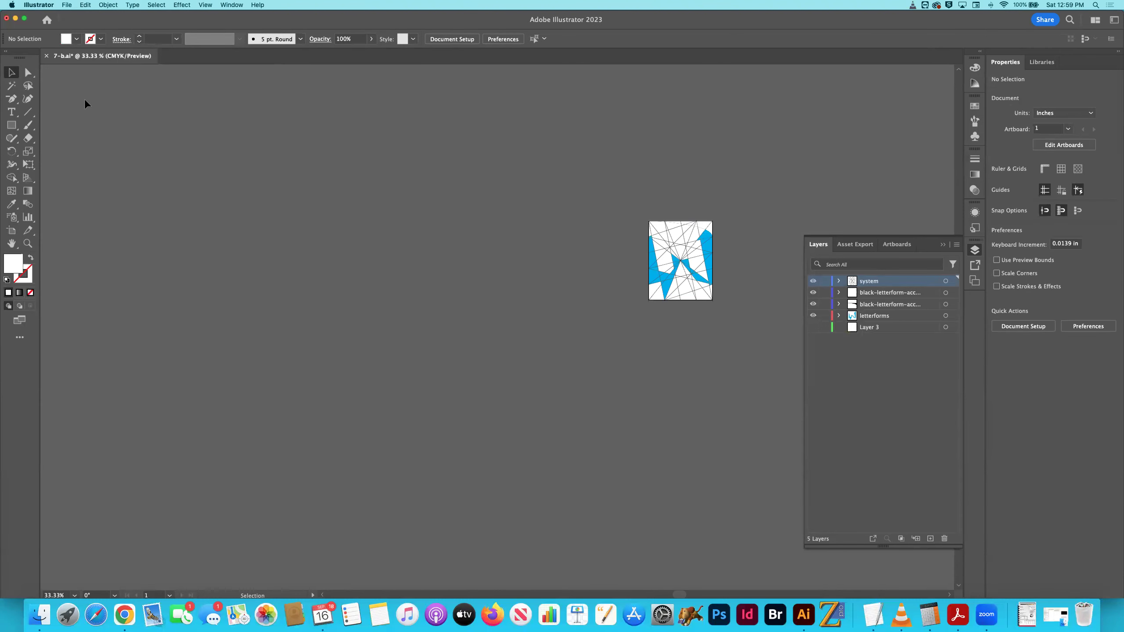
{"action": "key", "text": "super+0"}
{"action": "key", "text": "super"}
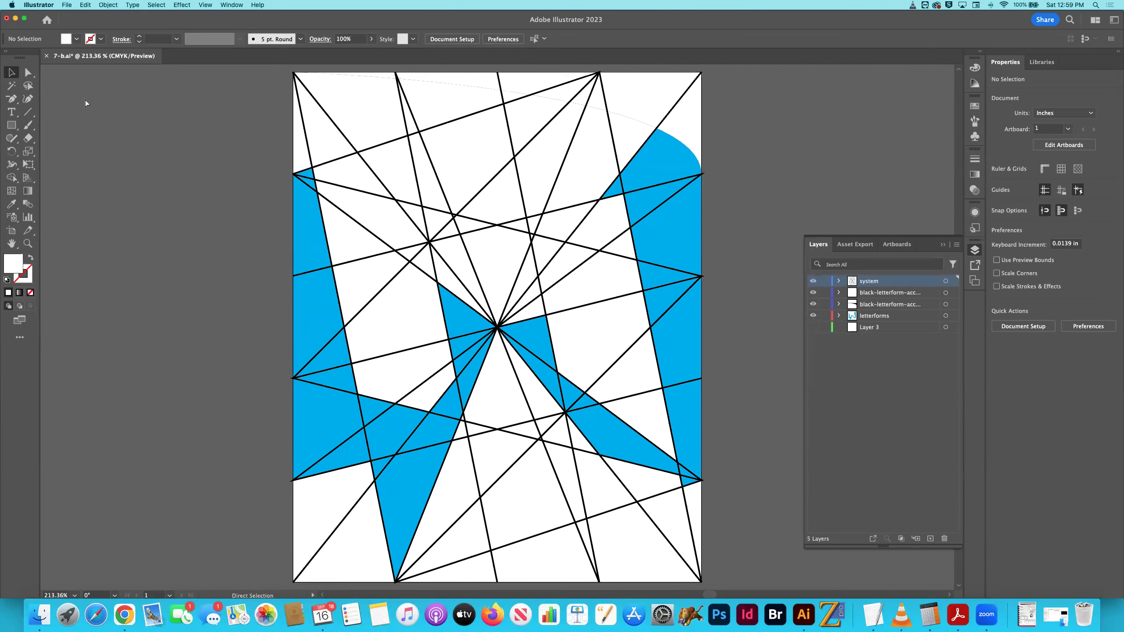
{"action": "key", "text": "super+s"}
{"action": "key", "text": "super+w"}
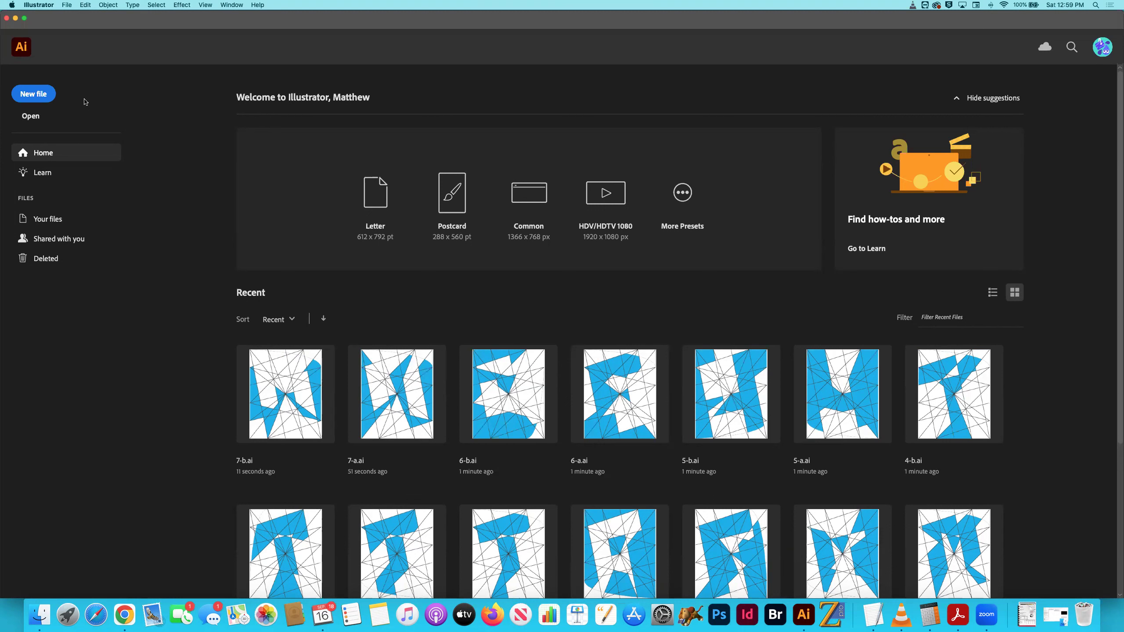
Switch to Finder and navigate into the nizhoni folder's files
{"action": "key", "text": "super+Tab"}
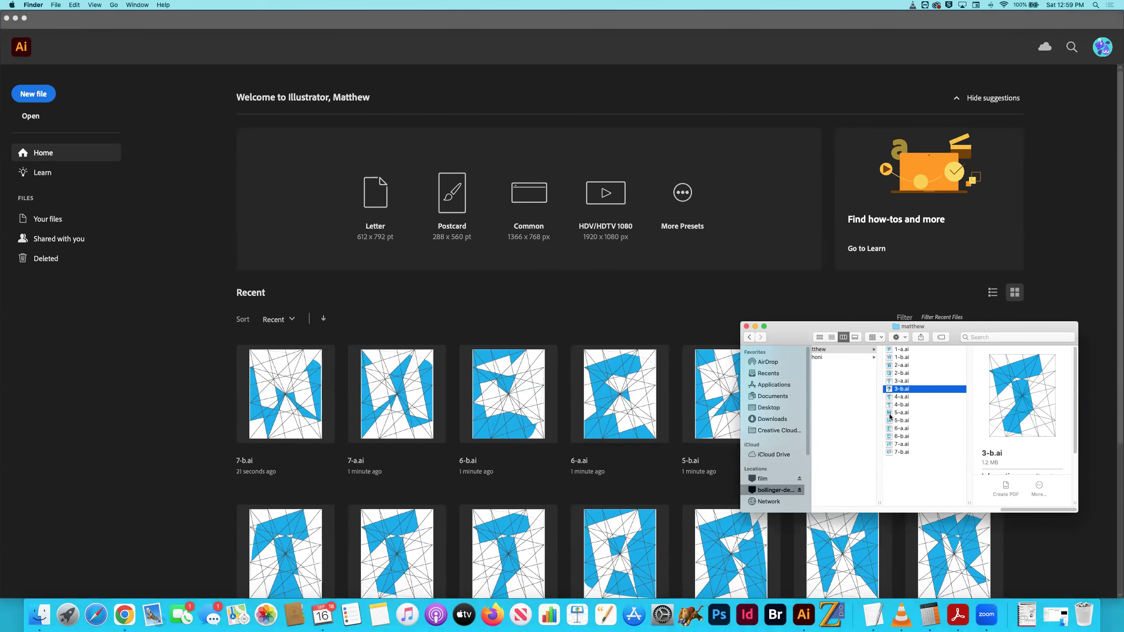
{"action": "key", "text": "Left"}
{"action": "key", "text": "Down"}
{"action": "key", "text": "Right"}
{"action": "key", "text": "Down"}
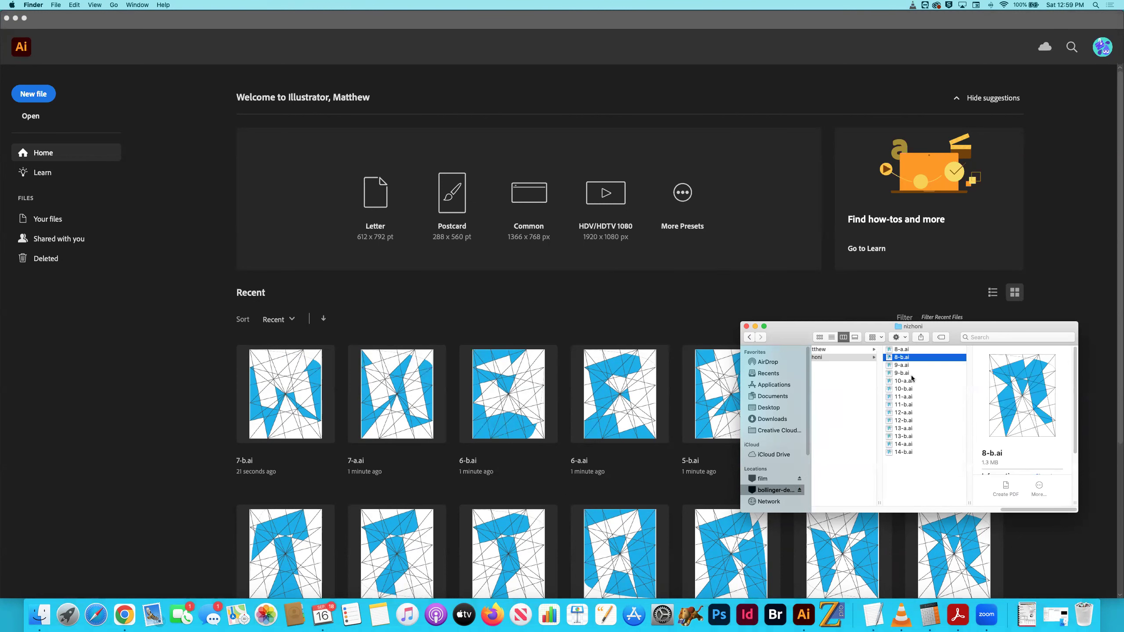
{"action": "scroll", "coordinate": [919, 356], "scroll_direction": "left", "scroll_amount": 2}
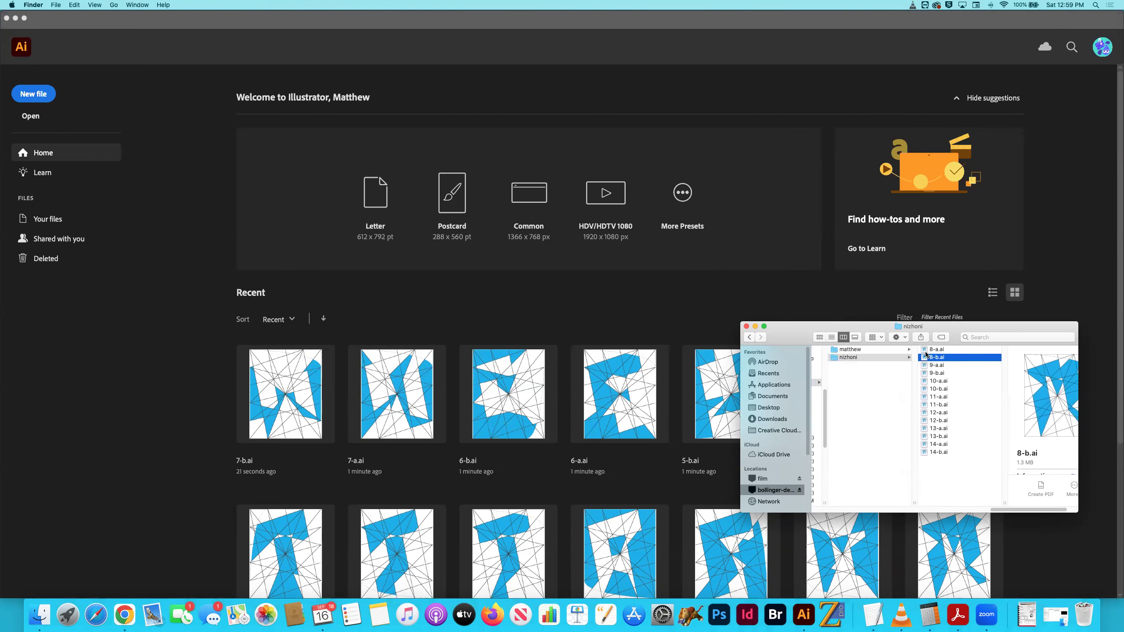
{"action": "scroll", "coordinate": [941, 352], "scroll_direction": "right", "scroll_amount": 2}
Select 8-a.ai and 8-b.ai together and open them with Adobe Illustrator 2023
{"action": "key", "text": "Up"}
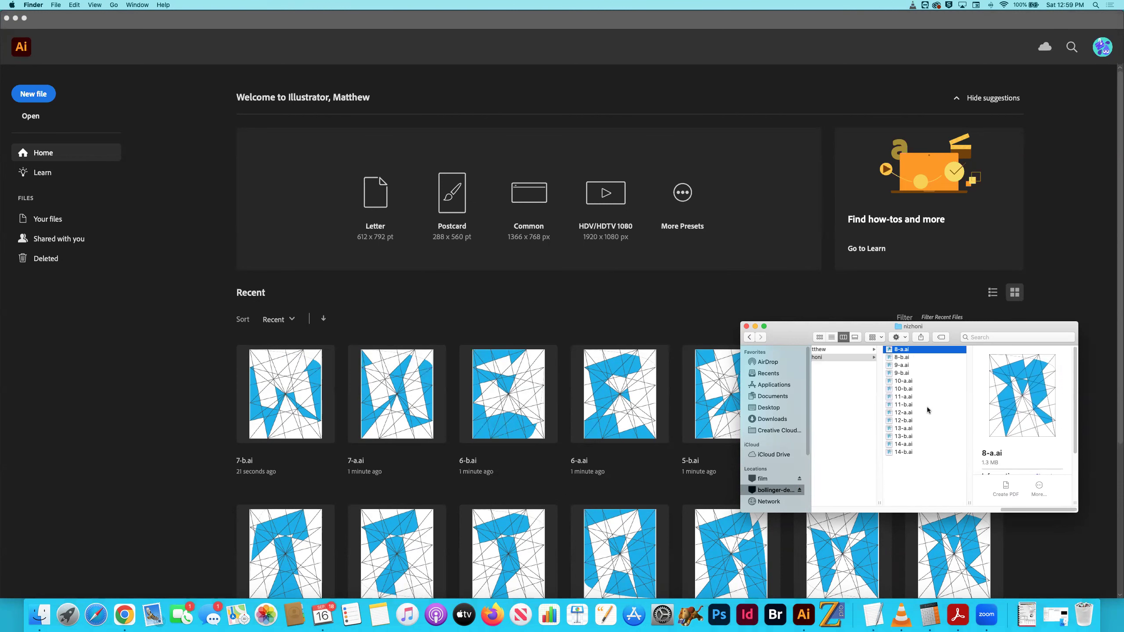
{"action": "left_click", "coordinate": [897, 357], "text": "shift"}
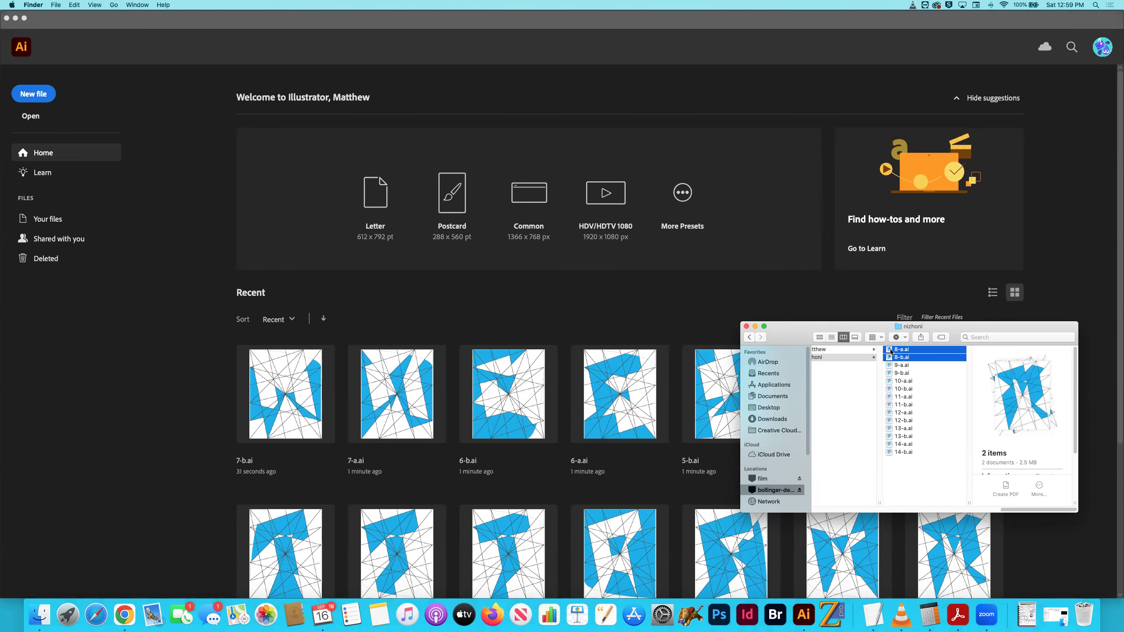
{"action": "right_click", "coordinate": [891, 352]}
{"action": "mouse_move", "coordinate": [923, 377]}
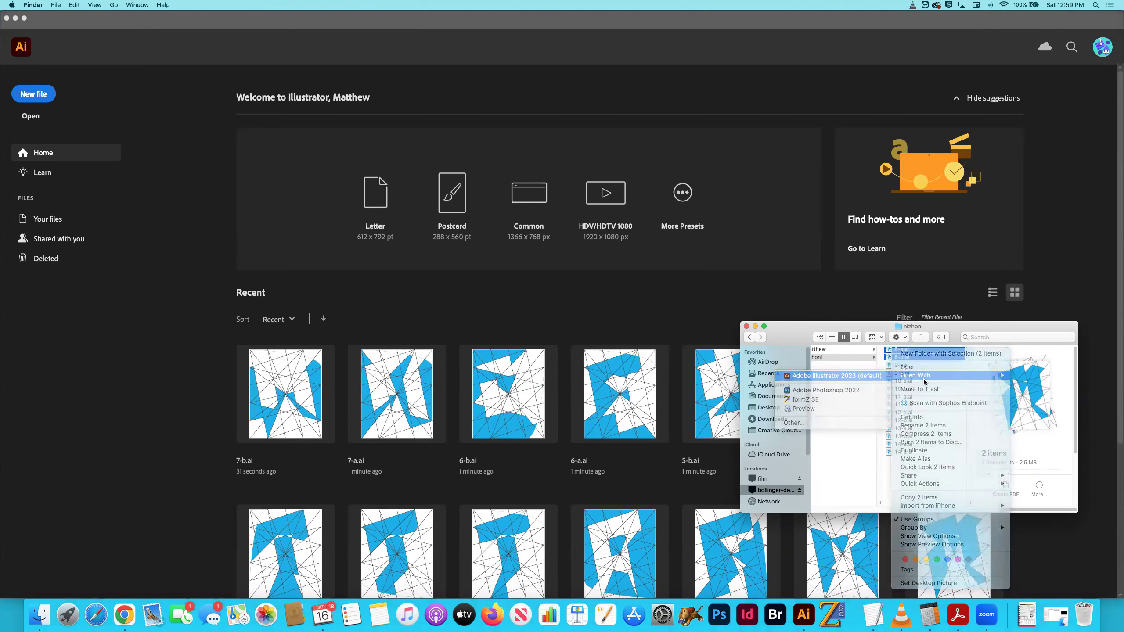
{"action": "left_click", "coordinate": [834, 375]}
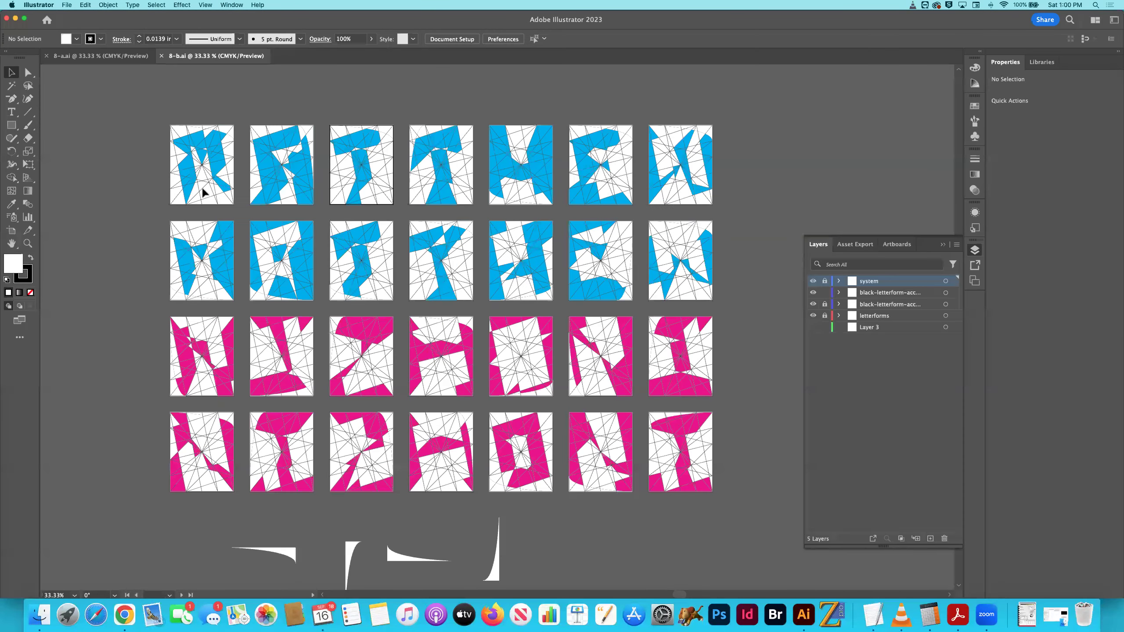
In 8-a.ai, unlock all three layers and delete every letterform except the first pink one
{"action": "left_click", "coordinate": [87, 58]}
{"action": "left_click", "coordinate": [825, 316]}
{"action": "left_click", "coordinate": [824, 304]}
{"action": "left_click", "coordinate": [825, 281]}
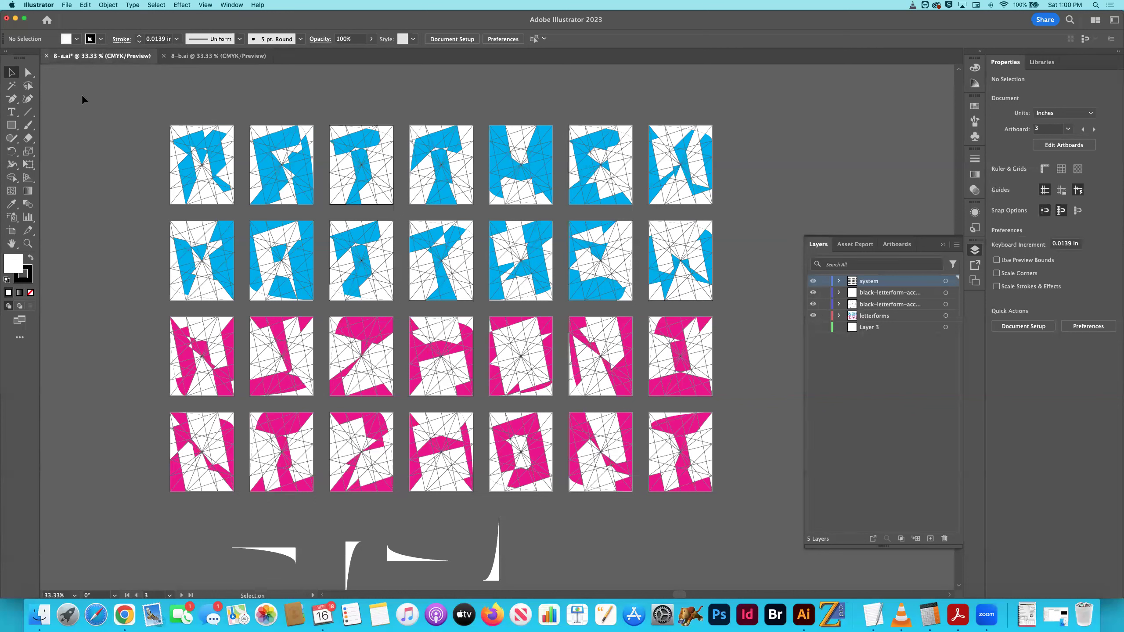
{"action": "left_click", "coordinate": [761, 306]}
{"action": "key", "text": "Delete"}
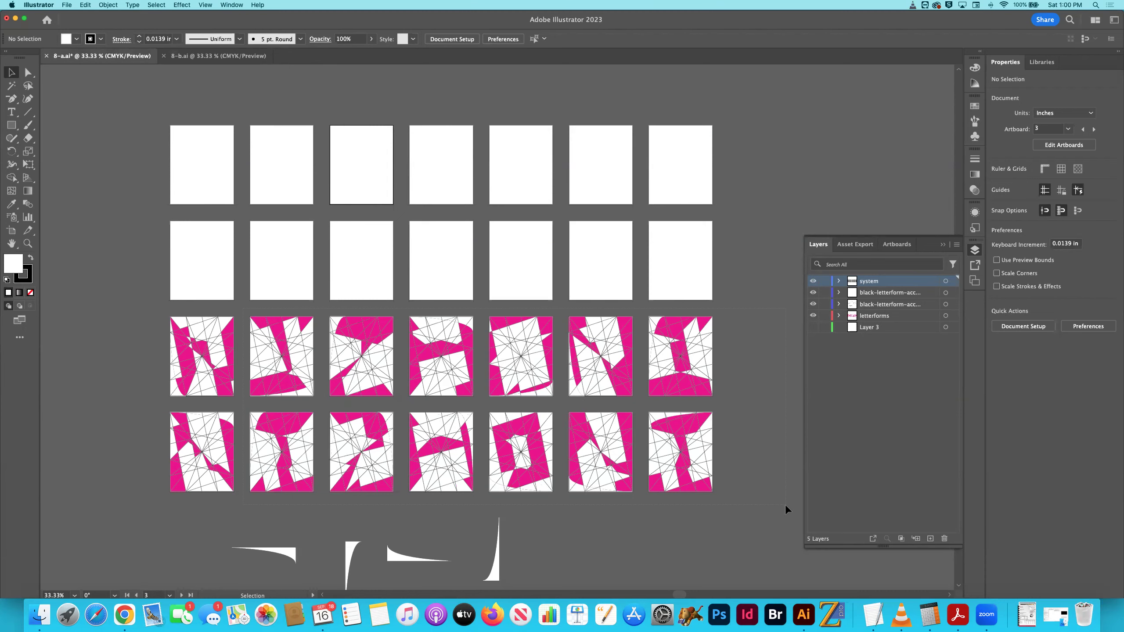
{"action": "left_click_drag", "start_coordinate": [786, 507], "coordinate": [786, 507]}
{"action": "key", "text": "Delete"}
{"action": "left_click", "coordinate": [428, 554]}
{"action": "key", "text": "Delete"}
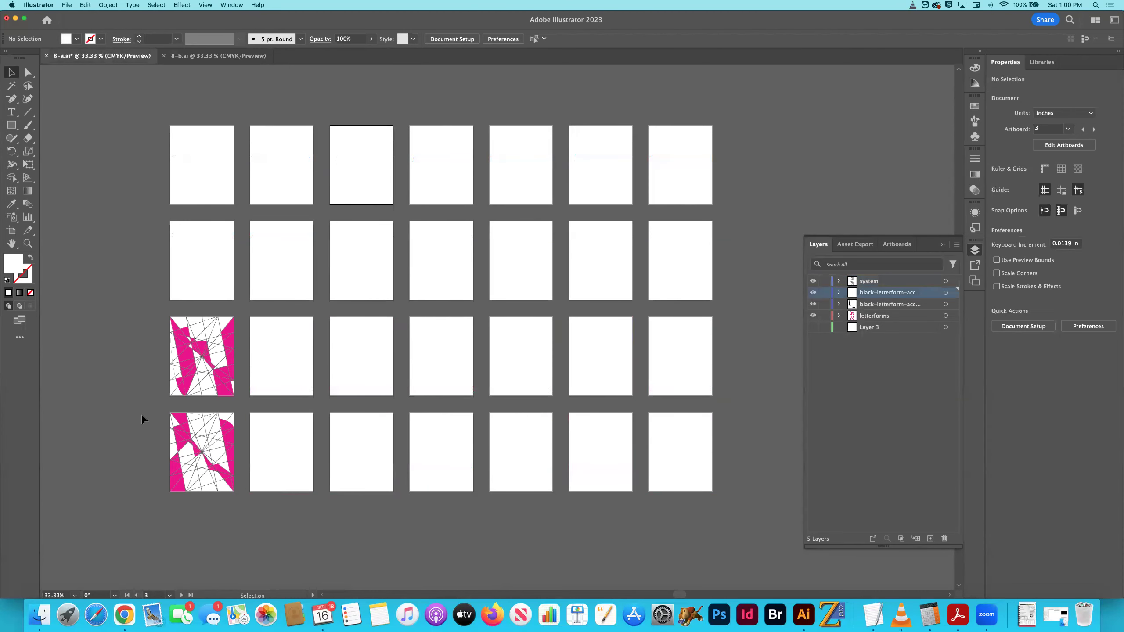
{"action": "left_click_drag", "start_coordinate": [245, 489], "coordinate": [263, 509]}
{"action": "key", "text": "Delete"}
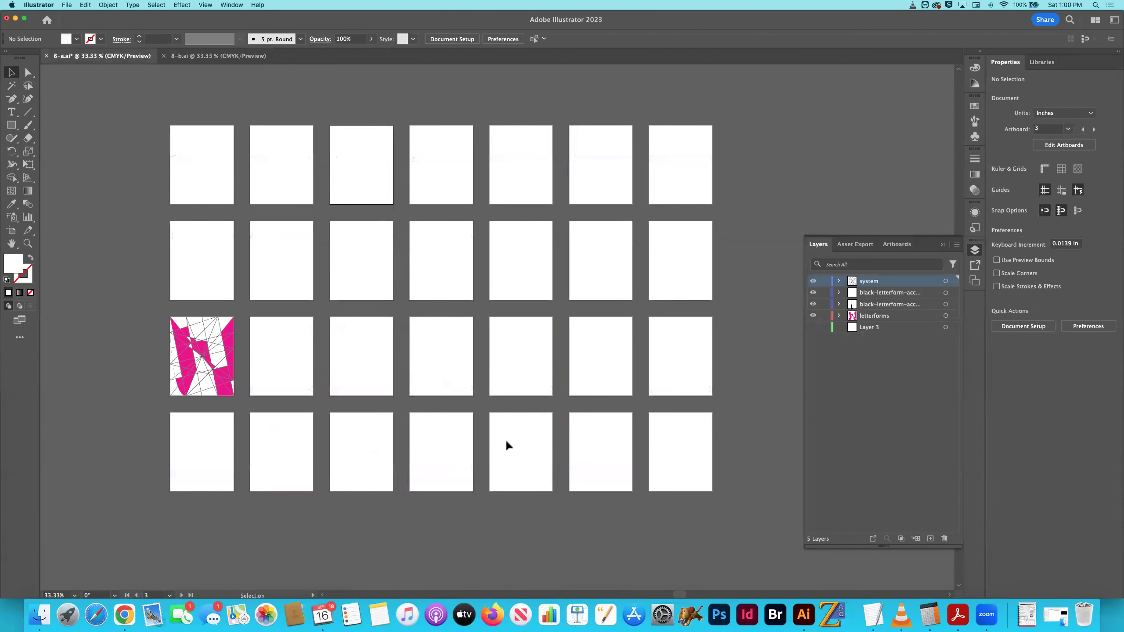
Delete artboards 1–28 except the pink letter's artboard with the Artboard tool
{"action": "key", "text": "shift+o"}
{"action": "left_click", "coordinate": [702, 465]}
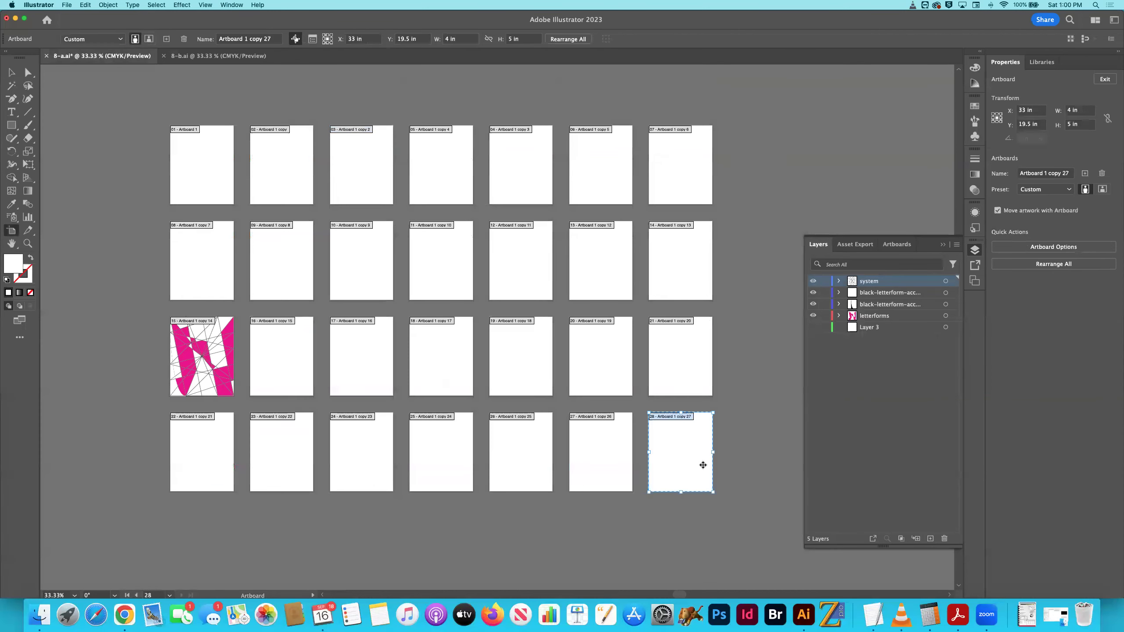
{"action": "key", "text": "Delete"}
{"action": "key", "text": "Delete"}
{"action": "key", "text": "Delete"}
{"action": "key", "text": "Delete"}
{"action": "key", "text": "Delete"}
{"action": "key", "text": "Delete"}
{"action": "key", "text": "Delete"}
{"action": "key", "text": "Delete"}
{"action": "key", "text": "Delete"}
{"action": "key", "text": "Delete"}
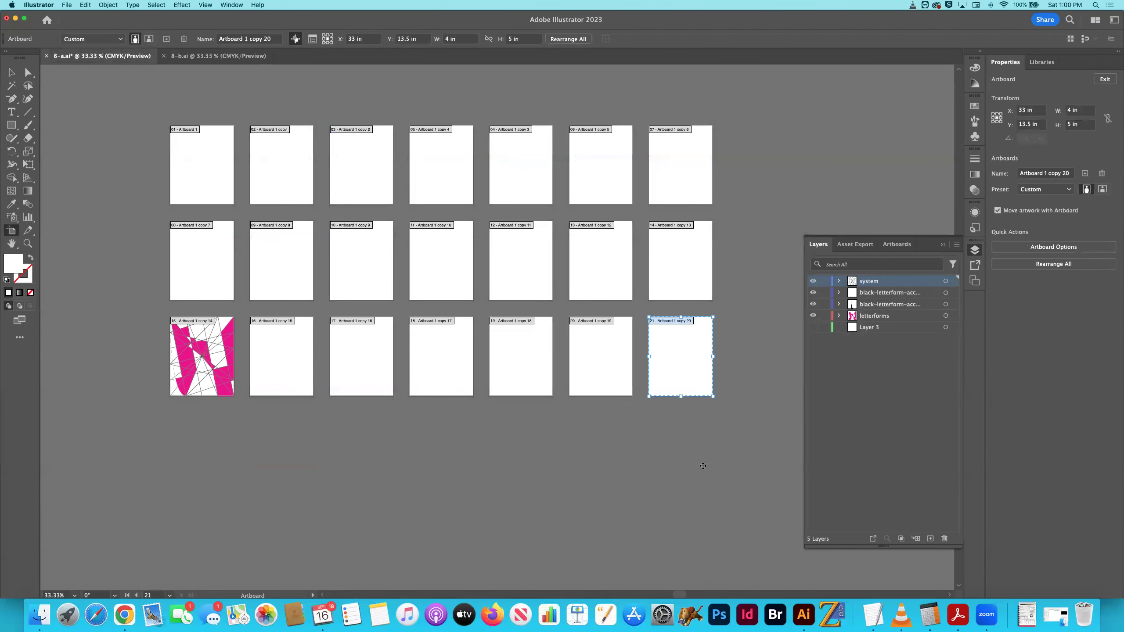
{"action": "key", "text": "Delete"}
{"action": "key", "text": "Delete"}
{"action": "key", "text": "Delete"}
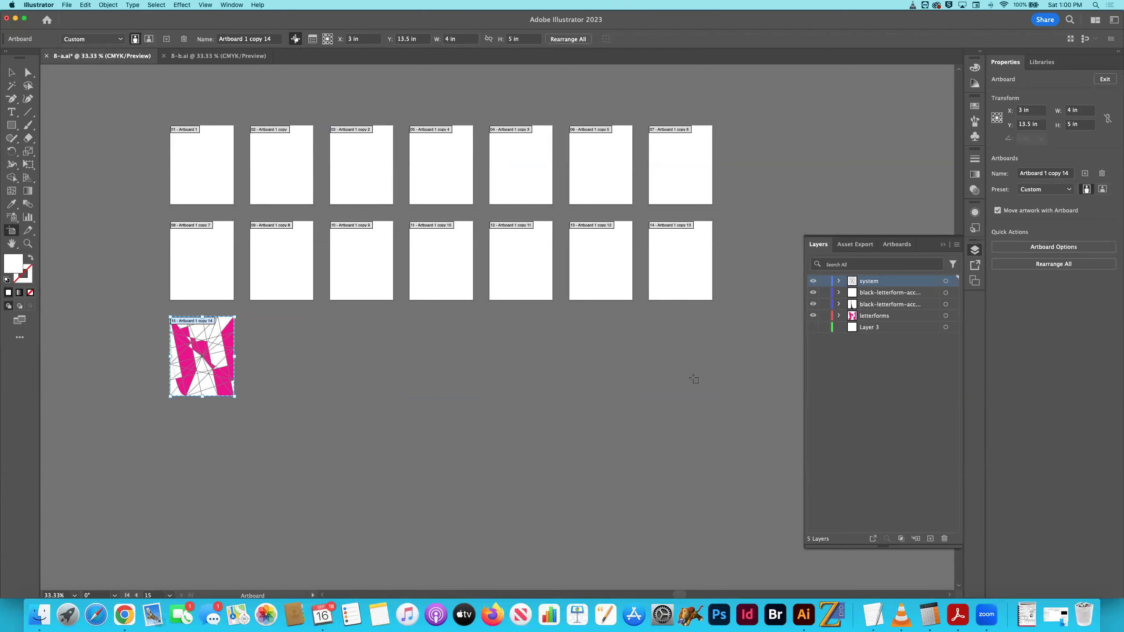
{"action": "left_click", "coordinate": [690, 280]}
{"action": "key", "text": "Delete"}
{"action": "key", "text": "Delete"}
{"action": "key", "text": "Delete"}
{"action": "key", "text": "Delete"}
{"action": "key", "text": "Delete"}
{"action": "key", "text": "Delete"}
{"action": "key", "text": "Delete"}
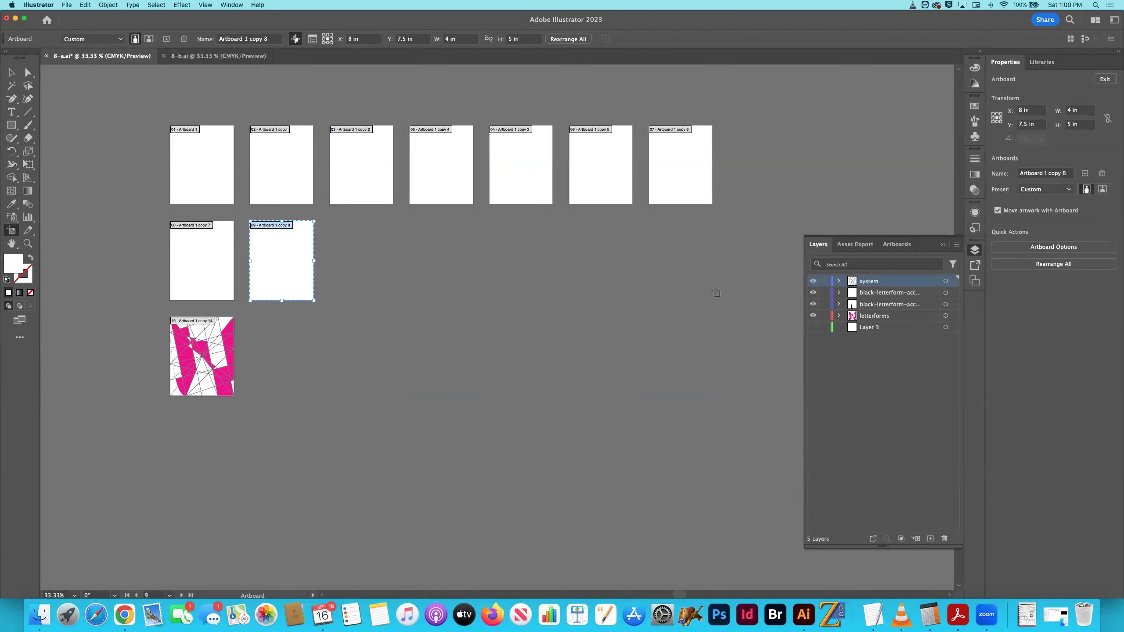
{"action": "key", "text": "Delete"}
{"action": "key", "text": "Delete"}
{"action": "key", "text": "Delete"}
{"action": "key", "text": "Delete"}
{"action": "key", "text": "Delete"}
{"action": "key", "text": "Delete"}
{"action": "key", "text": "Delete"}
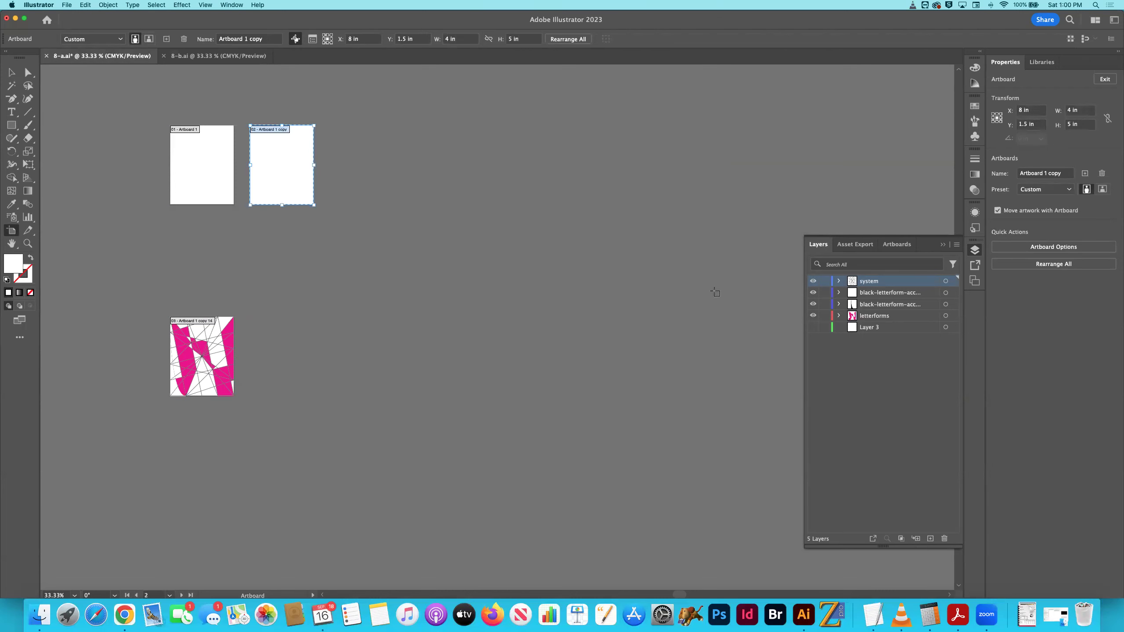
Fit the remaining artboard in the window, then save and close 8-a.ai
{"action": "key", "text": "super+0"}
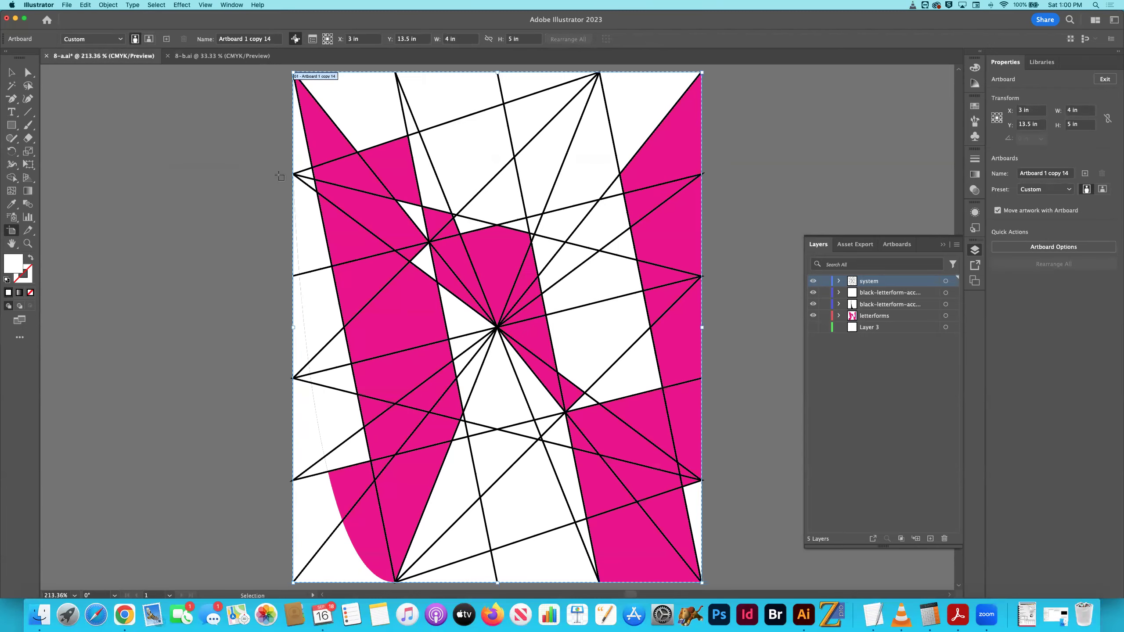
{"action": "key", "text": "super+s"}
{"action": "key", "text": "super+w"}
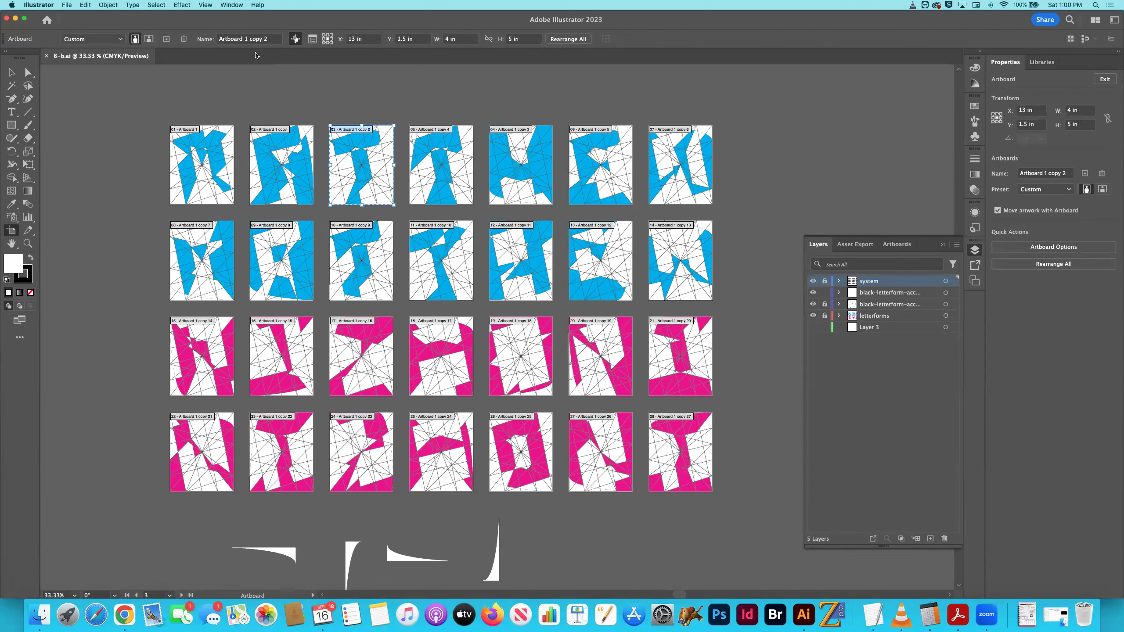
Unlock the letterforms, black letterform and system layers in 8-b.ai
{"action": "left_click", "coordinate": [824, 315]}
{"action": "left_click", "coordinate": [825, 304]}
{"action": "left_click", "coordinate": [825, 281]}
{"action": "left_click", "coordinate": [12, 72]}
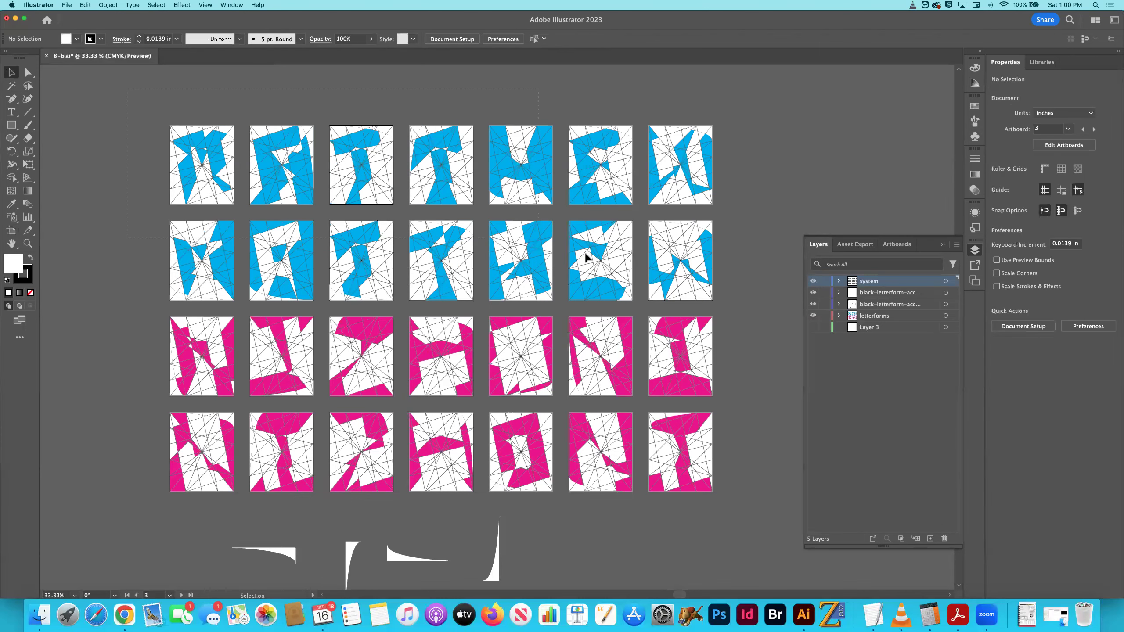
Delete the blue letters, third-row and bottom-row pink letters, and white pieces, keeping the bottom-left letterform
{"action": "left_click_drag", "start_coordinate": [714, 301], "coordinate": [721, 304]}
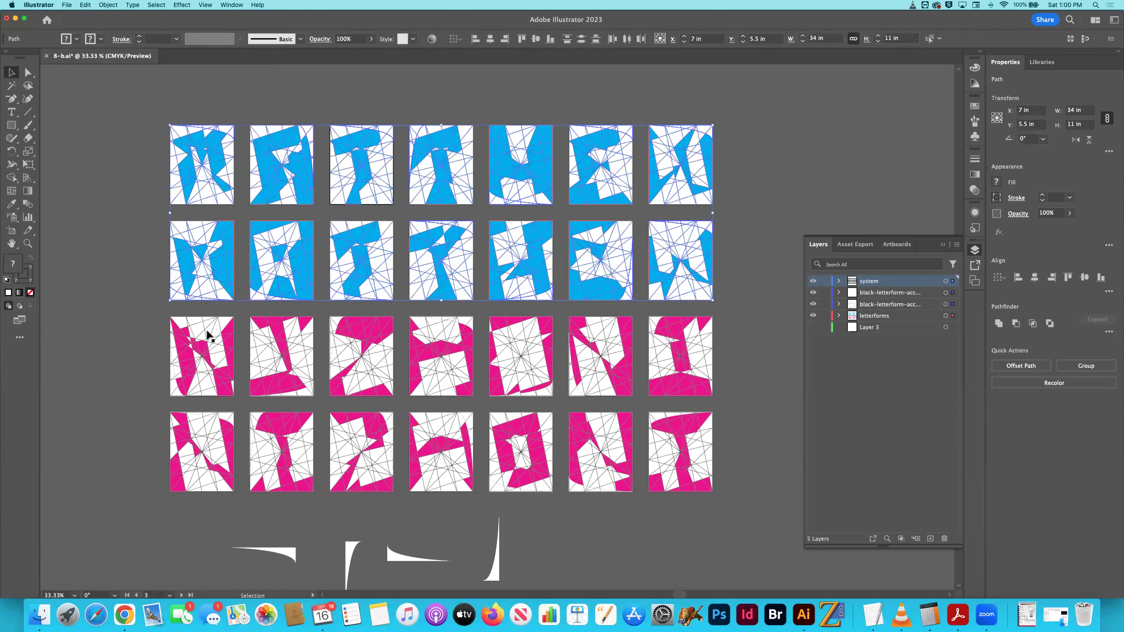
{"action": "key", "text": "Delete"}
{"action": "left_click_drag", "start_coordinate": [742, 403], "coordinate": [742, 404]}
{"action": "key", "text": "Delete"}
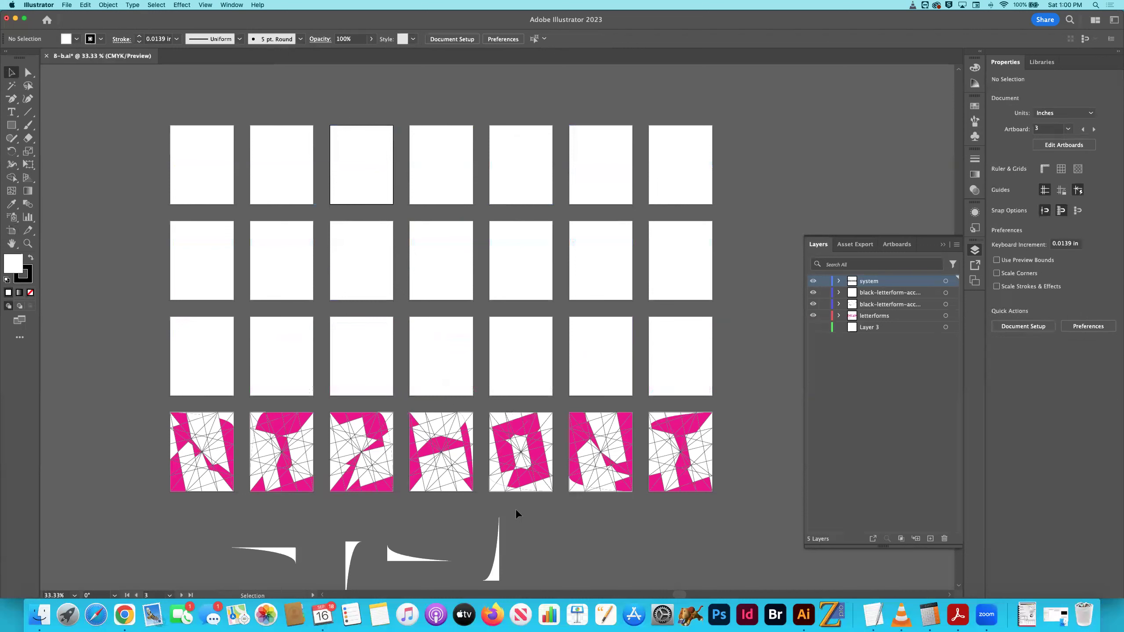
{"action": "left_click_drag", "start_coordinate": [752, 491], "coordinate": [241, 527]}
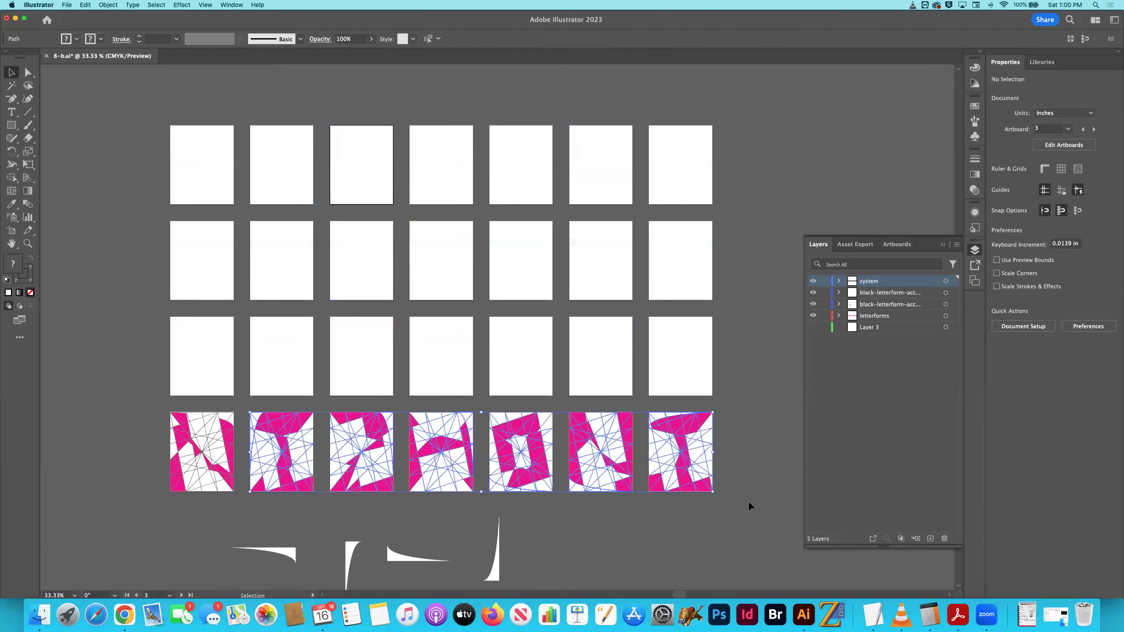
{"action": "key", "text": "Delete"}
{"action": "left_click_drag", "start_coordinate": [519, 552], "coordinate": [580, 574]}
{"action": "key", "text": "Delete"}
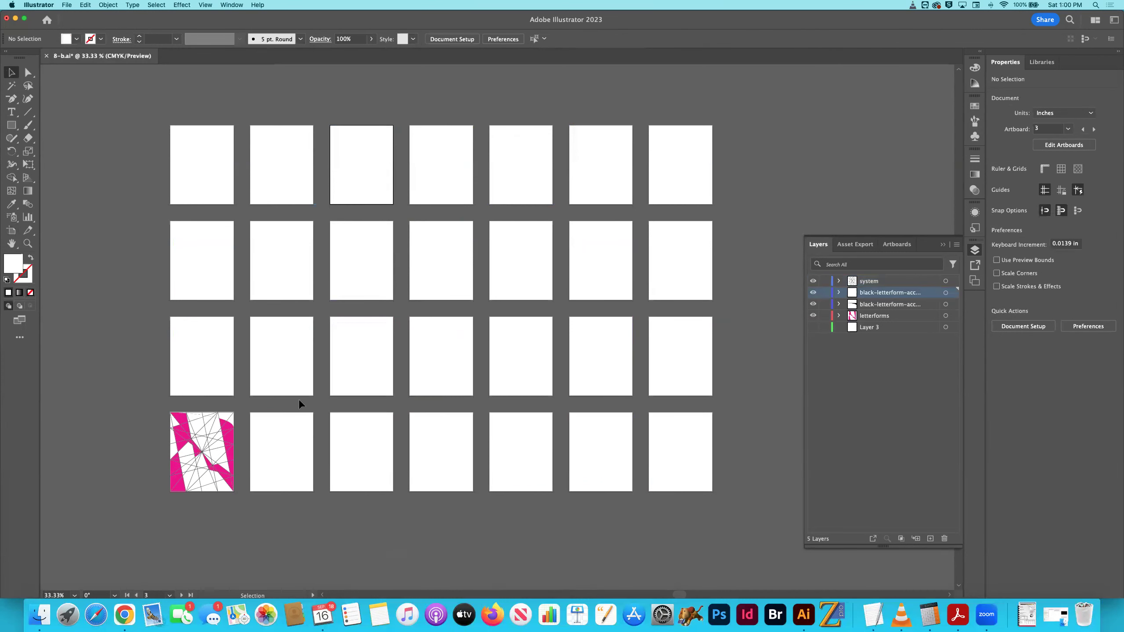
Delete every other artboard with the Artboard tool, fit the remaining one, and save 8-b.ai
{"action": "left_click", "coordinate": [13, 231]}
{"action": "left_click", "coordinate": [676, 465]}
{"action": "key", "text": "Delete"}
{"action": "key", "text": "Delete"}
{"action": "key", "text": "Delete"}
{"action": "key", "text": "Delete"}
{"action": "key", "text": "Delete"}
{"action": "key", "text": "Delete"}
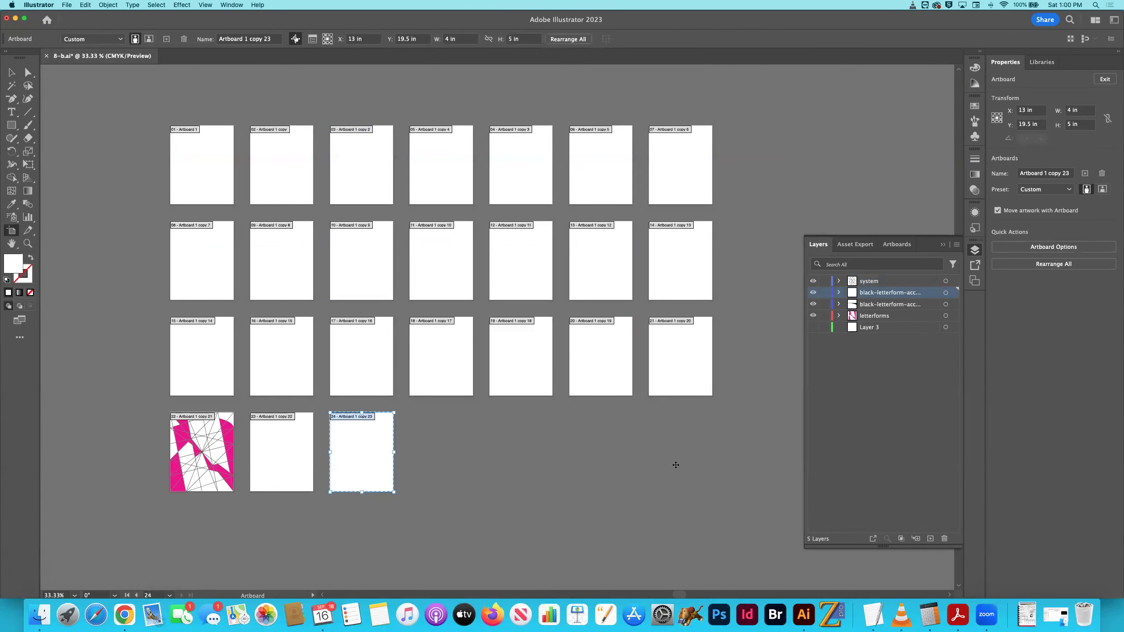
{"action": "left_click", "coordinate": [707, 376]}
{"action": "key", "text": "Delete"}
{"action": "key", "text": "Delete"}
{"action": "key", "text": "Delete"}
{"action": "key", "text": "Delete"}
{"action": "key", "text": "Delete"}
{"action": "key", "text": "Delete"}
{"action": "key", "text": "Delete"}
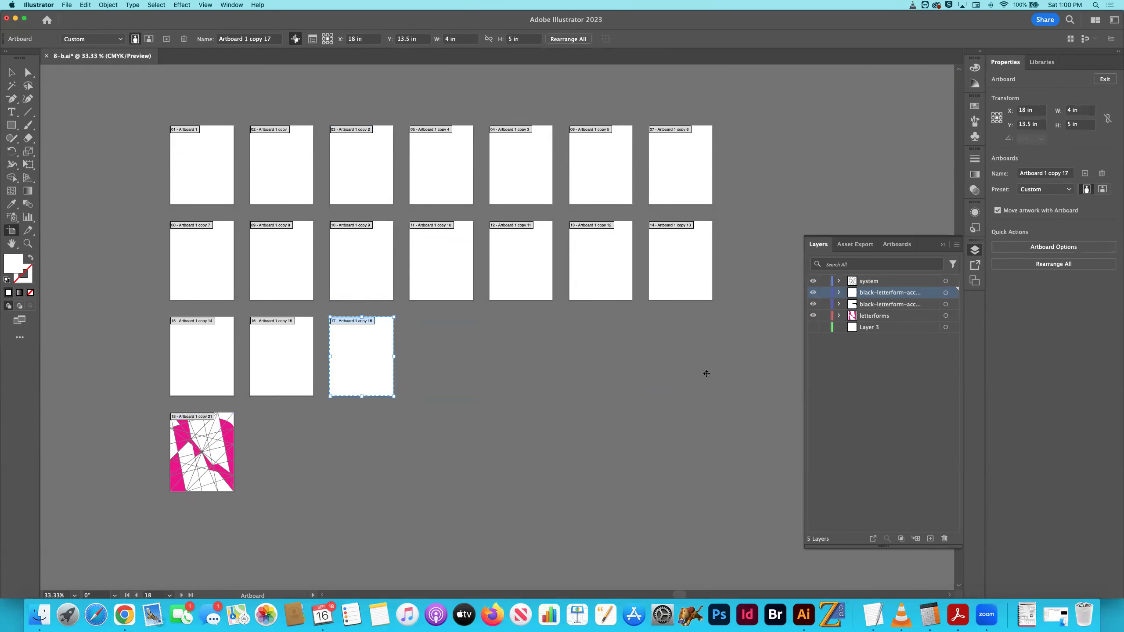
{"action": "key", "text": "Delete"}
{"action": "key", "text": "Delete"}
{"action": "key", "text": "Delete"}
{"action": "key", "text": "Delete"}
{"action": "key", "text": "Delete"}
{"action": "key", "text": "Delete"}
{"action": "key", "text": "Delete"}
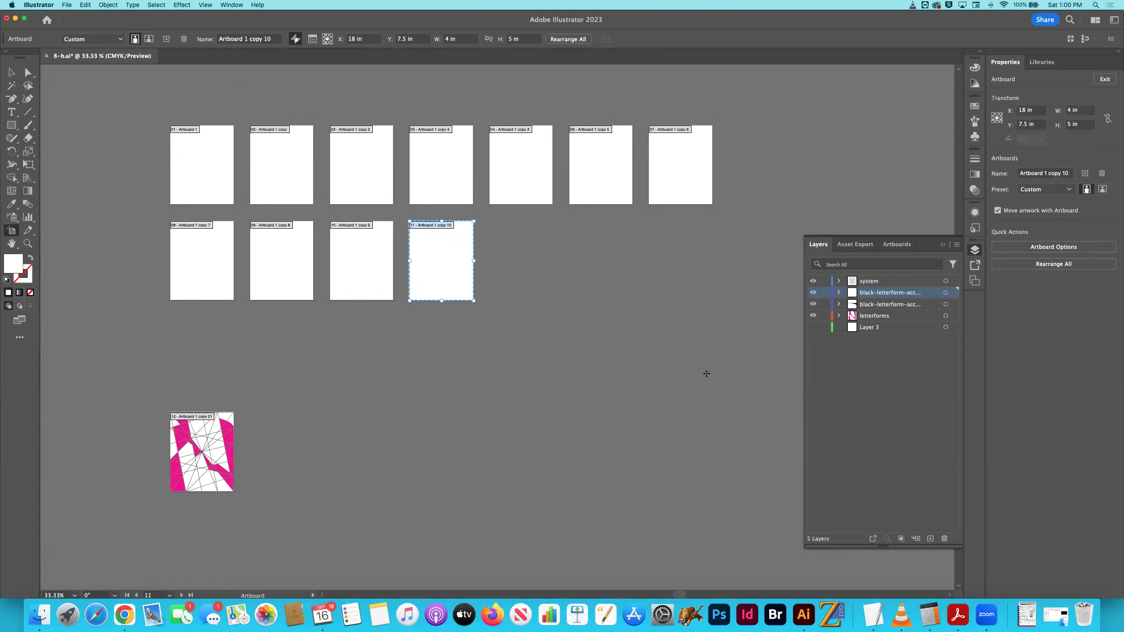
{"action": "key", "text": "Delete"}
{"action": "key", "text": "Delete"}
{"action": "key", "text": "Delete"}
{"action": "key", "text": "Delete"}
{"action": "key", "text": "Delete"}
{"action": "key", "text": "Delete"}
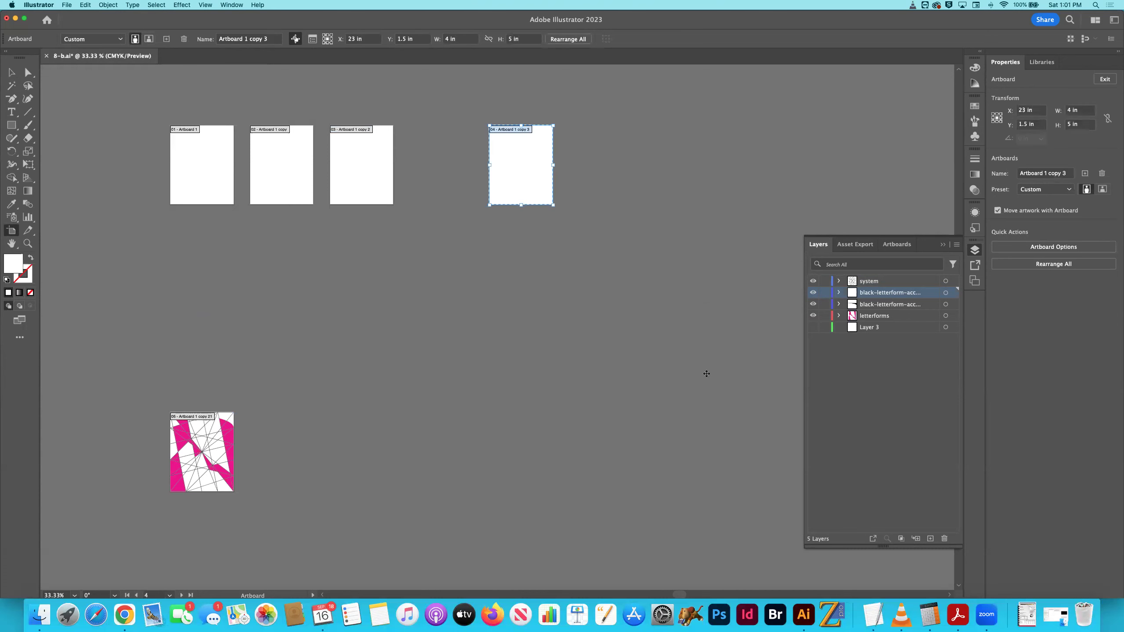
{"action": "key", "text": "Delete"}
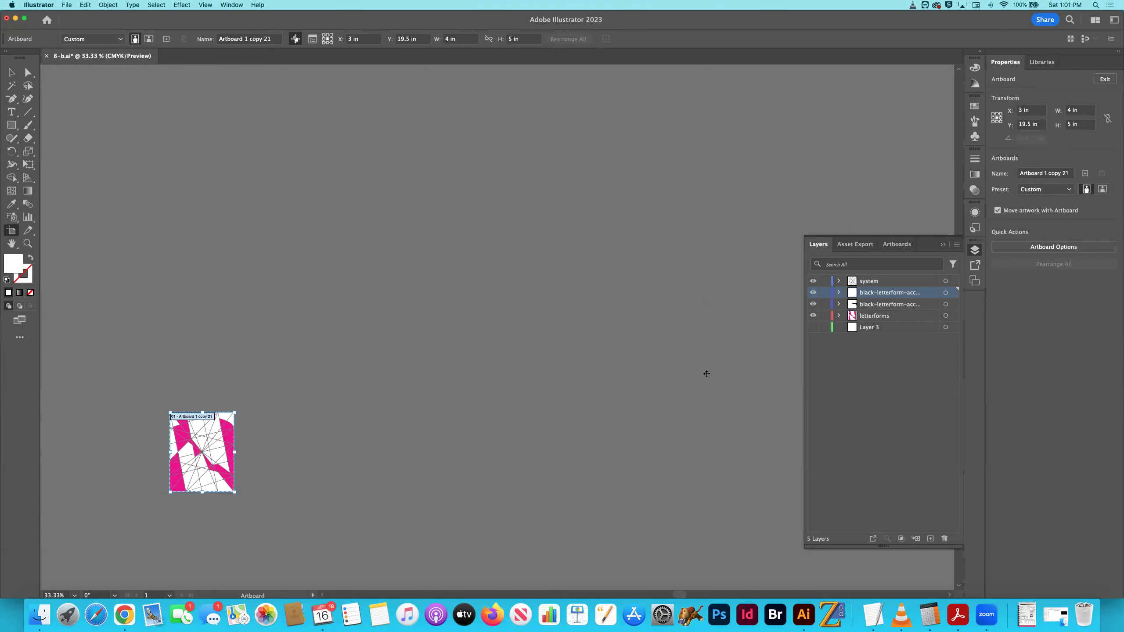
{"action": "key", "text": "super+0"}
{"action": "key", "text": "super+s"}
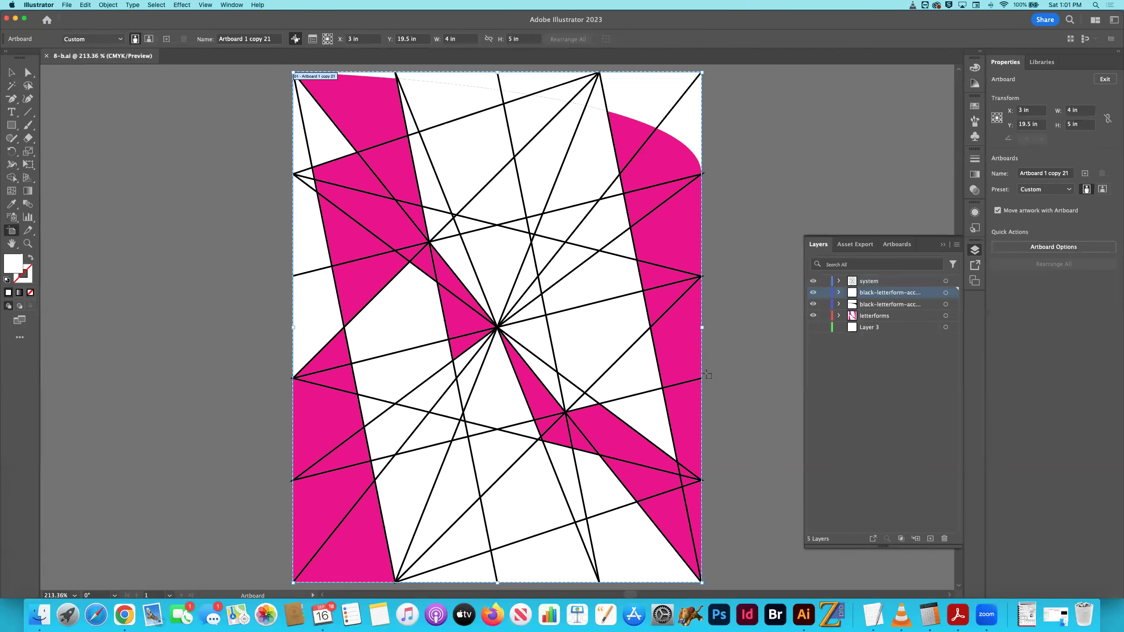
Close the saved 8-b.ai and select 9-a.ai and 9-b.ai in Finder
{"action": "key", "text": "super+w"}
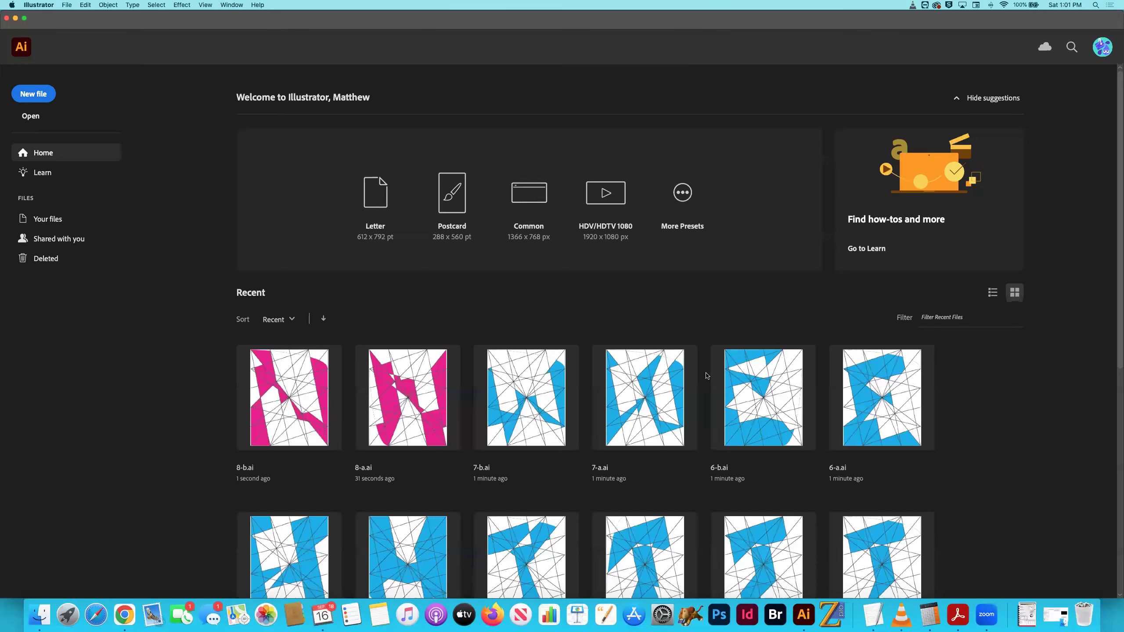
{"action": "key", "text": "super+Tab"}
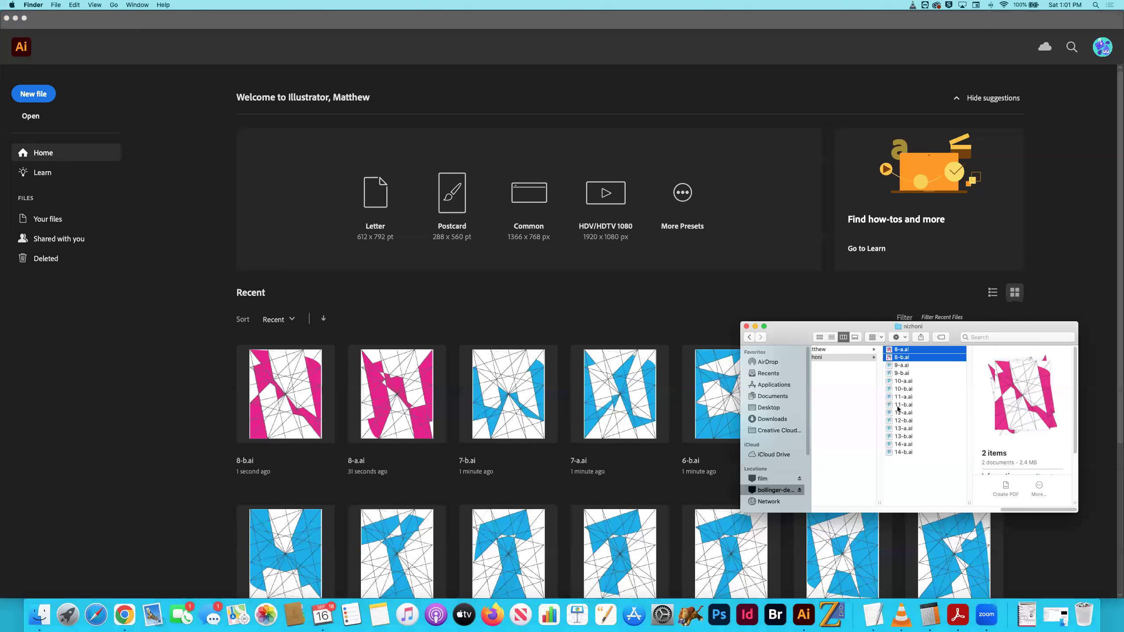
{"action": "left_click", "coordinate": [901, 366]}
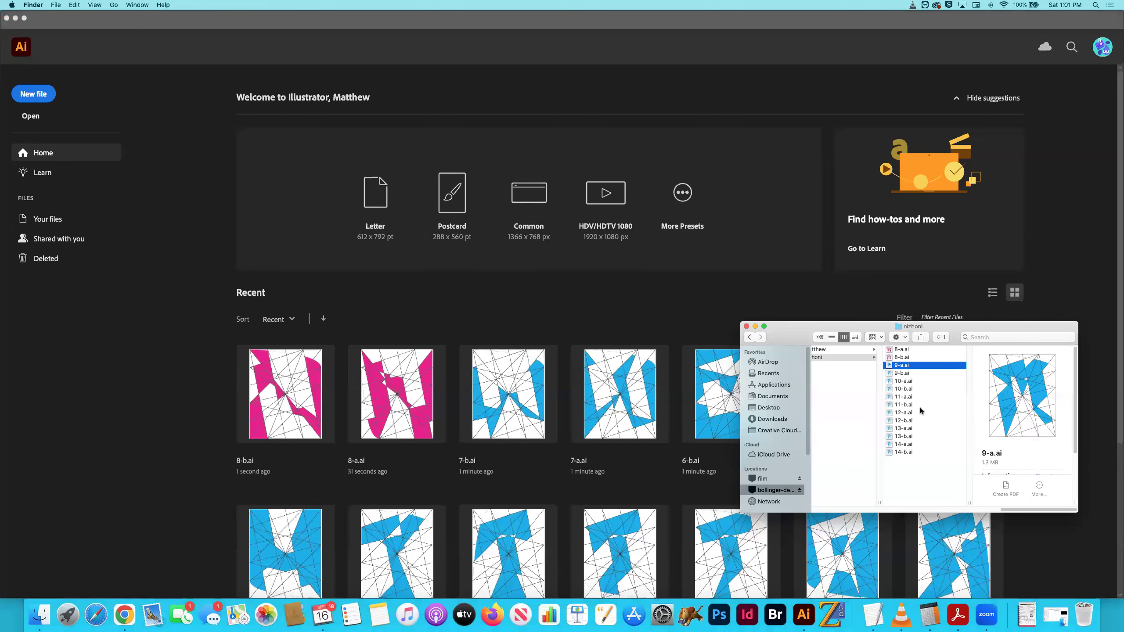
{"action": "left_click", "coordinate": [901, 373], "text": "shift"}
{"action": "right_click", "coordinate": [901, 367]}
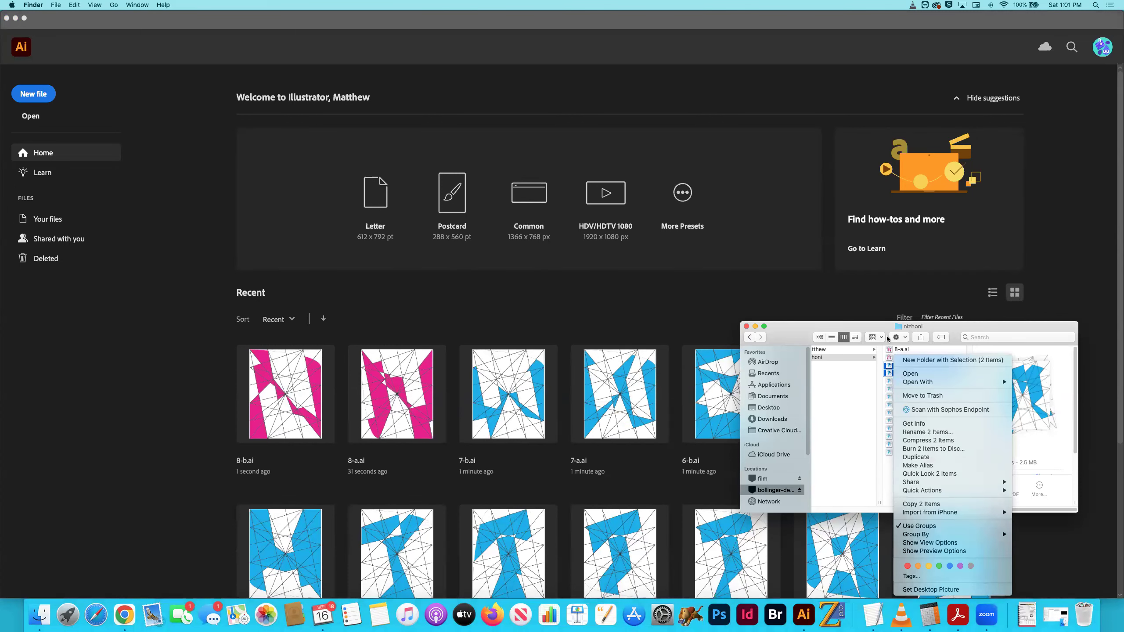
{"action": "left_click", "coordinate": [905, 352]}
Reselect 9-a.ai and 9-b.ai and open them together with Adobe Illustrator 2023
{"action": "left_click", "coordinate": [903, 357]}
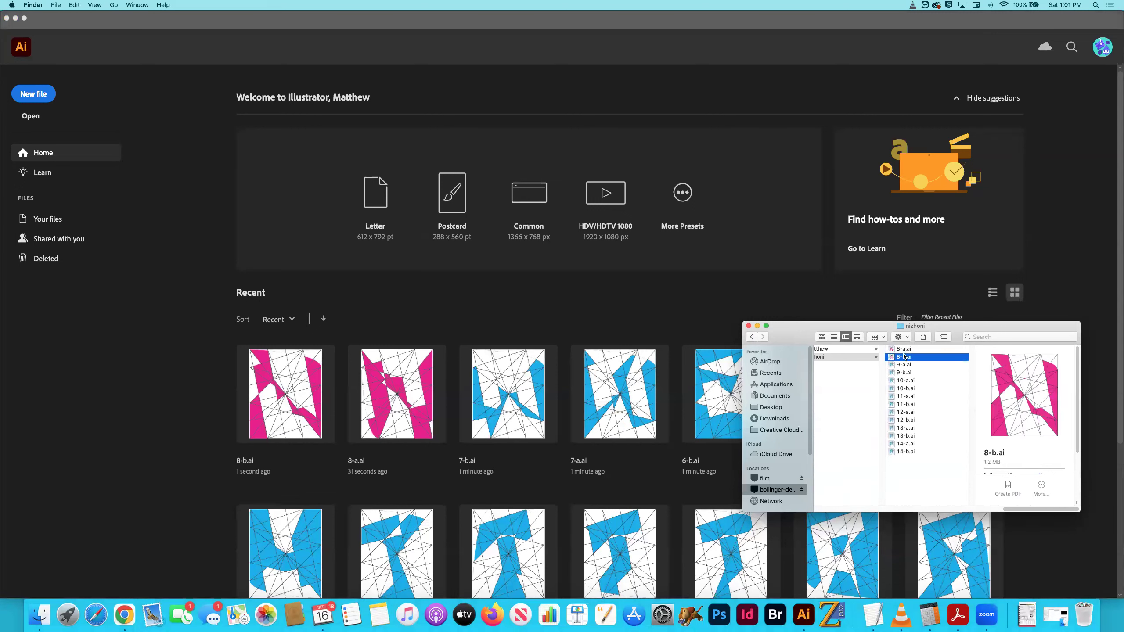
{"action": "left_click", "coordinate": [902, 365]}
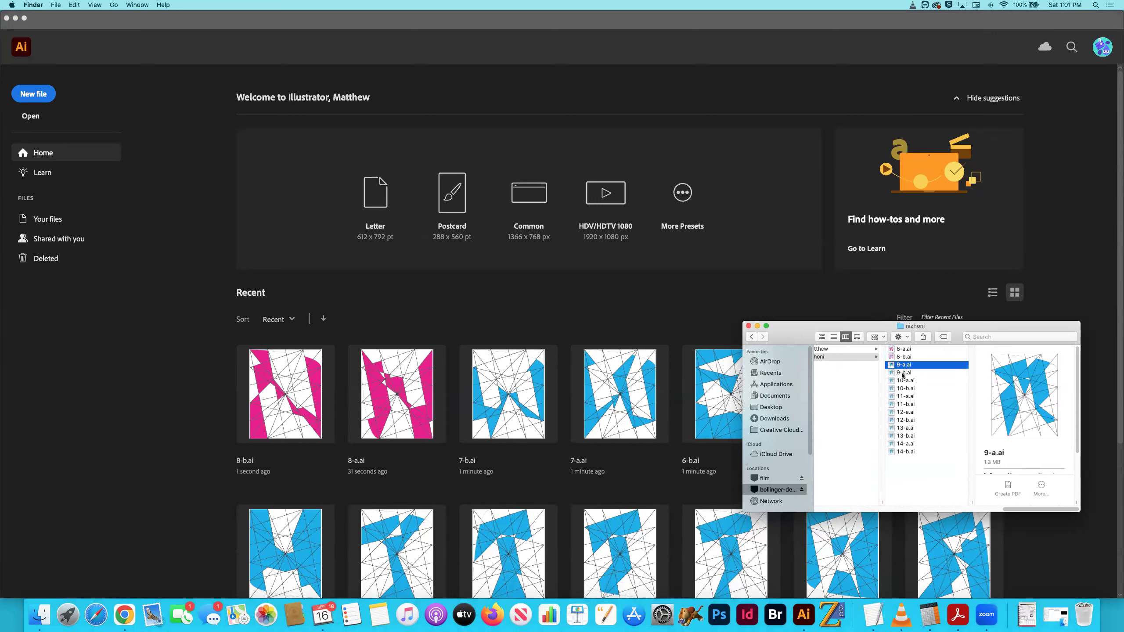
{"action": "left_click", "coordinate": [907, 452], "text": "shift"}
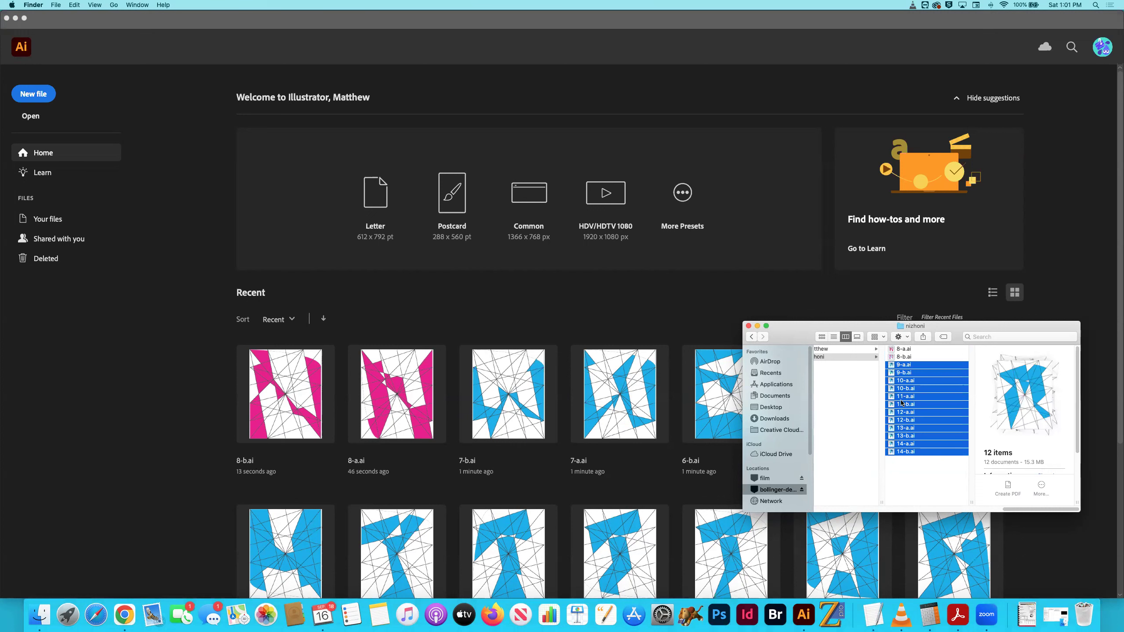
{"action": "left_click", "coordinate": [922, 462]}
{"action": "left_click", "coordinate": [898, 365]}
{"action": "left_click", "coordinate": [898, 373], "text": "shift"}
{"action": "right_click", "coordinate": [898, 373]}
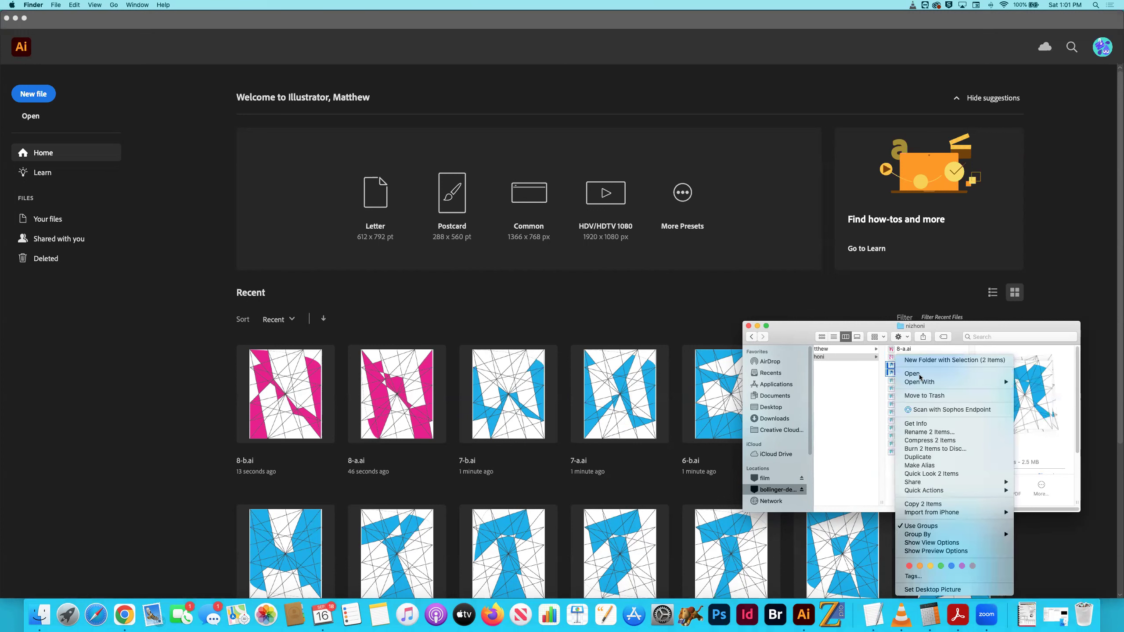
{"action": "mouse_move", "coordinate": [916, 381]}
{"action": "left_click", "coordinate": [868, 385]}
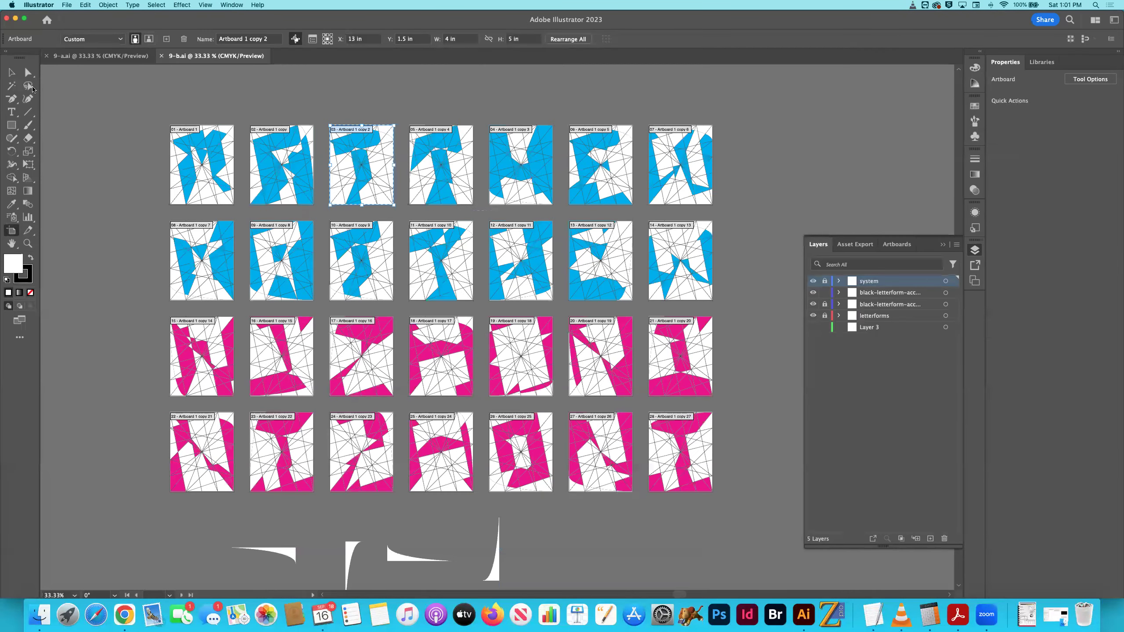
In 9-a.ai, unlock the layers and remove every letterform except the row-three, column-two pink letter
{"action": "key", "text": "v"}
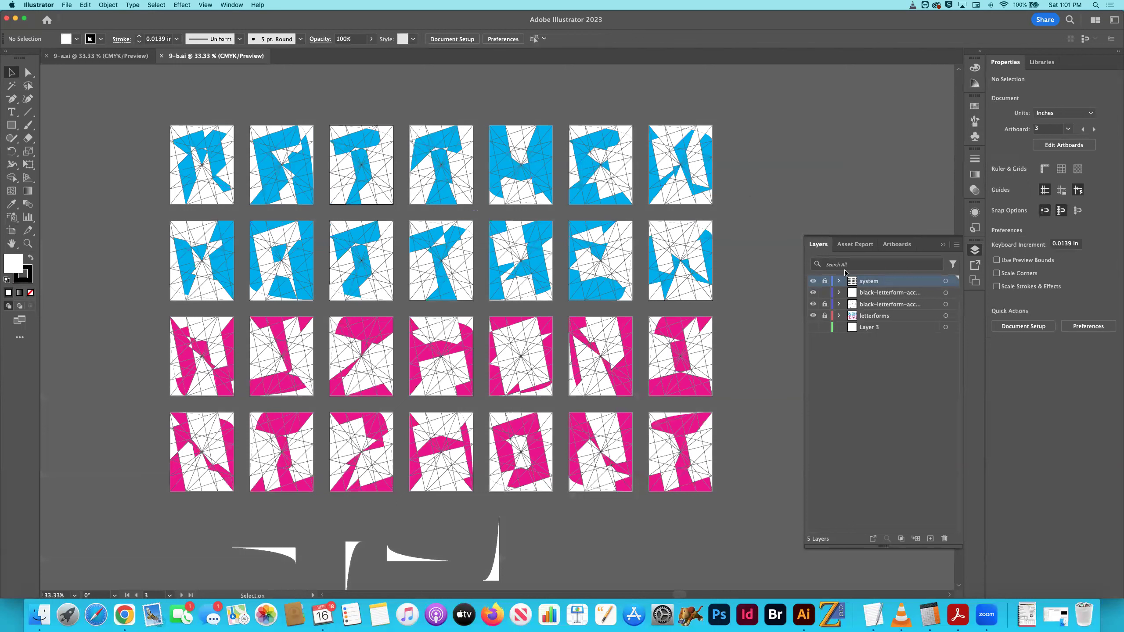
{"action": "left_click", "coordinate": [824, 315]}
{"action": "left_click", "coordinate": [122, 62]}
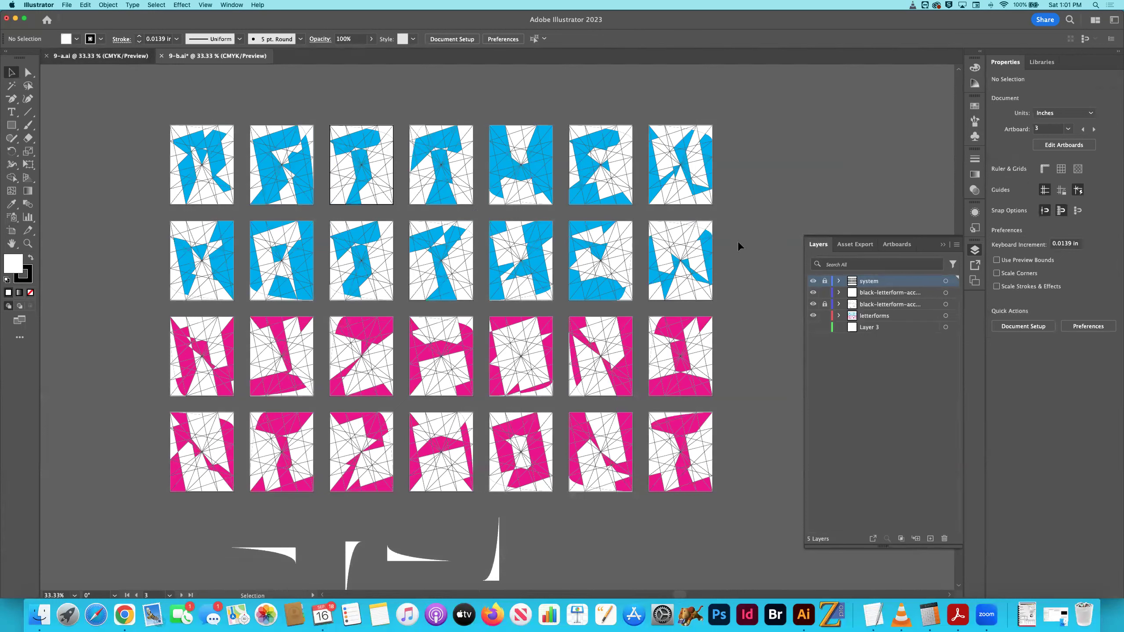
{"action": "left_click", "coordinate": [824, 280]}
{"action": "left_click", "coordinate": [824, 304]}
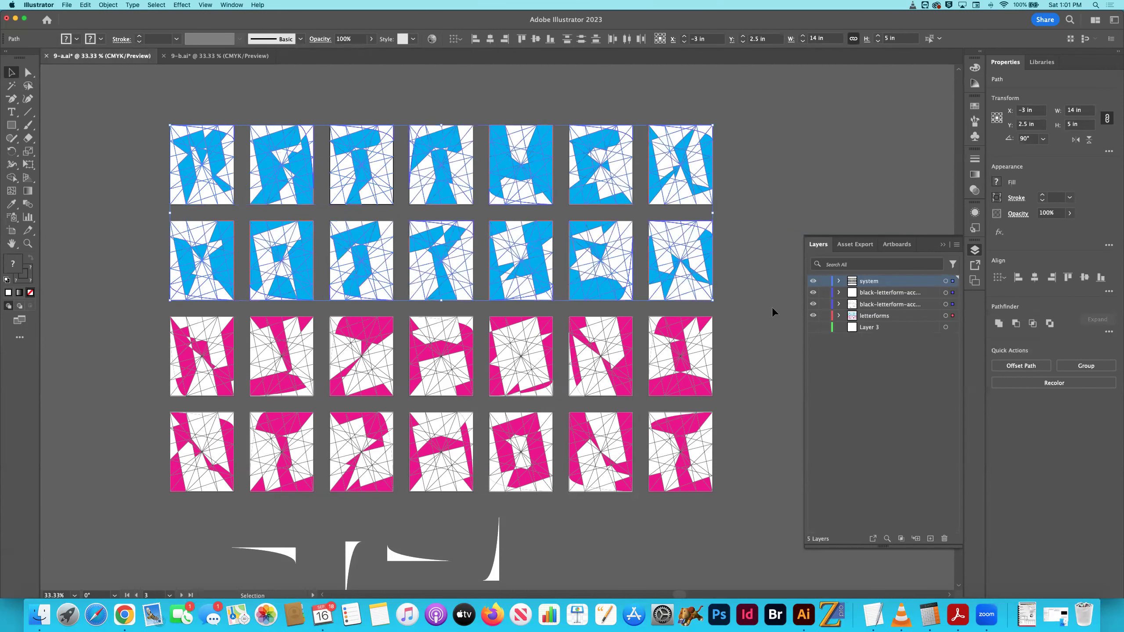
{"action": "key", "text": "super+z"}
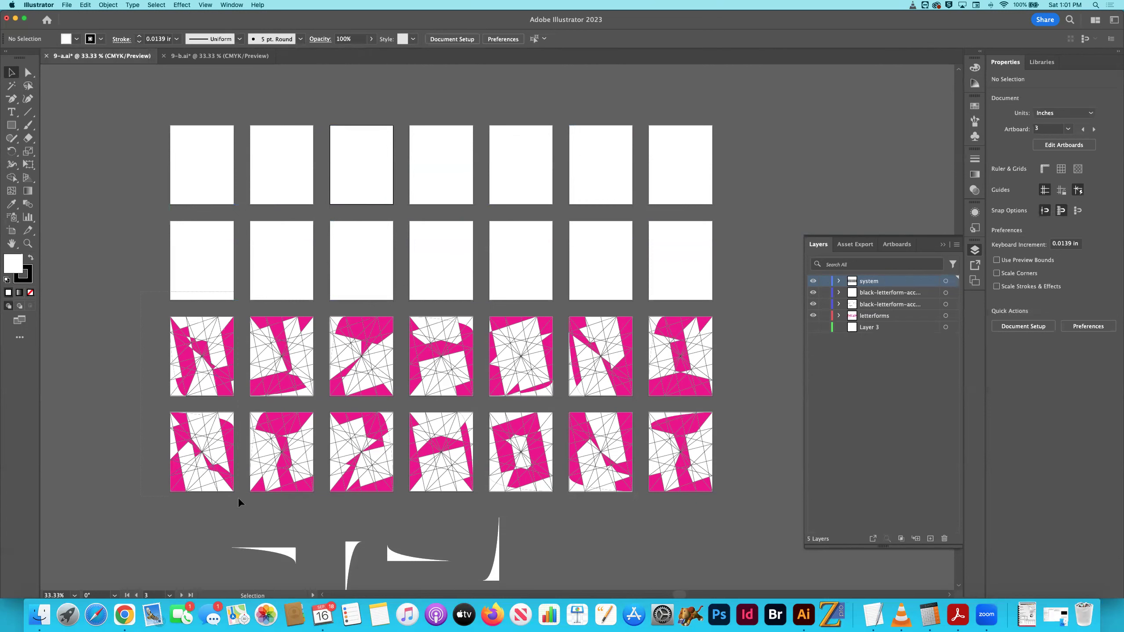
{"action": "key", "text": "super+z"}
{"action": "key", "text": "super+z"}
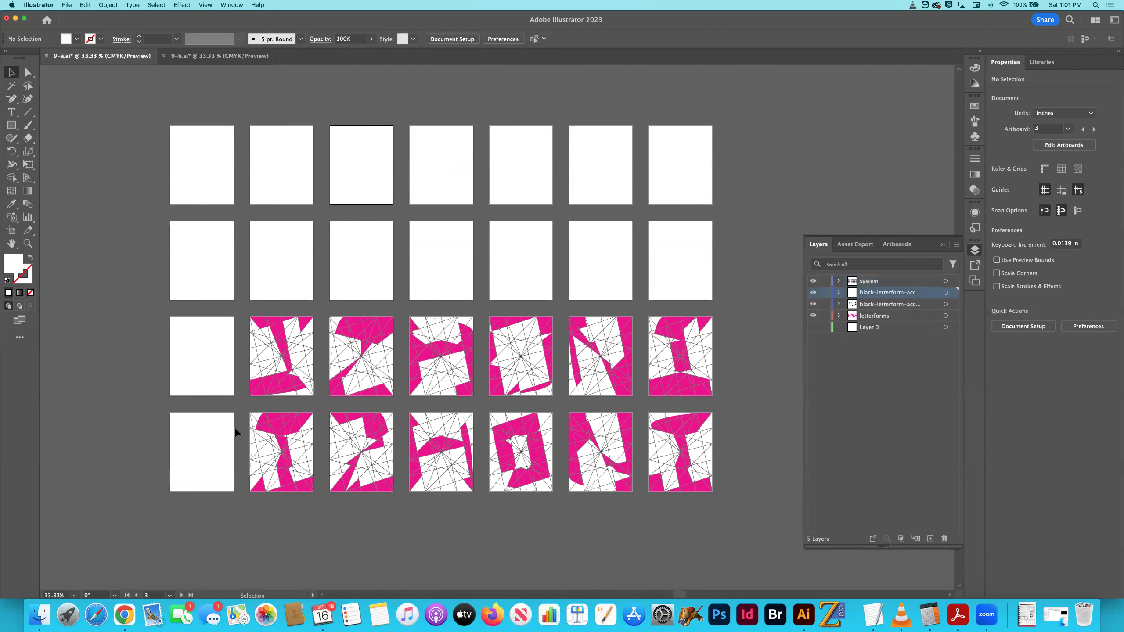
{"action": "key", "text": "super+z"}
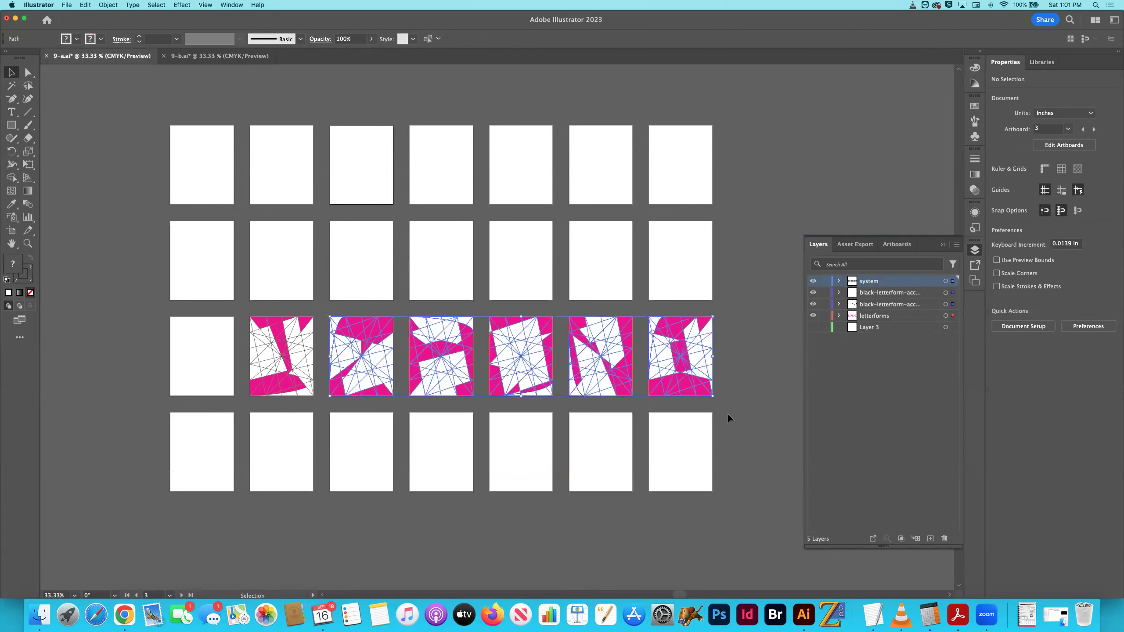
{"action": "key", "text": "super+z"}
Delete all the empty artboards with the Artboard tool, leaving one
{"action": "left_click", "coordinate": [11, 230]}
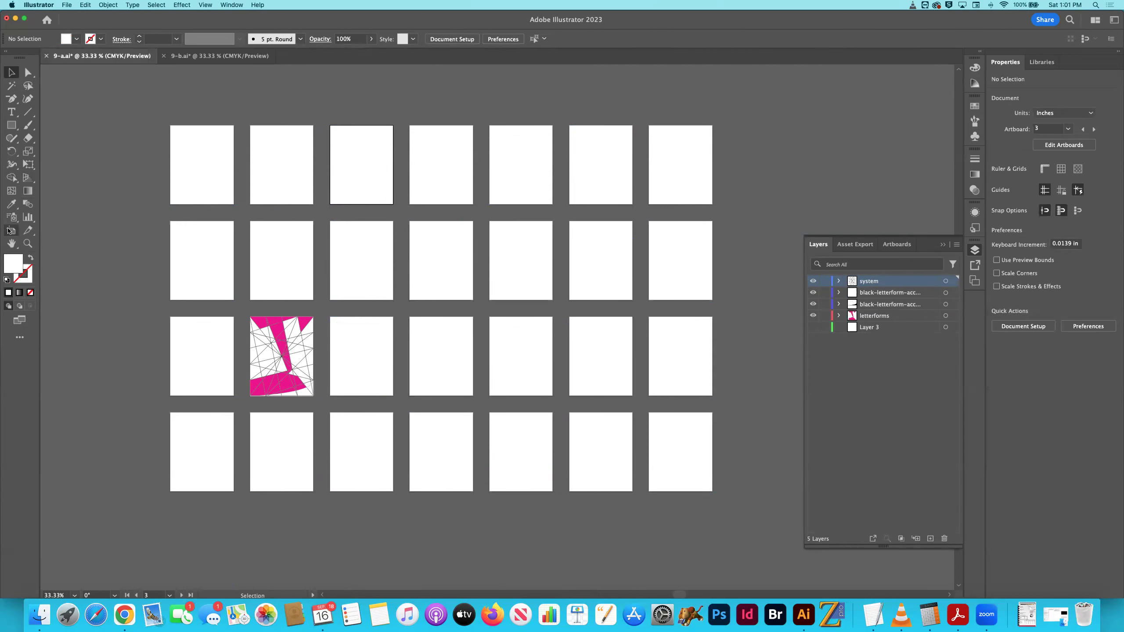
{"action": "left_click", "coordinate": [662, 482]}
{"action": "key", "text": "Delete"}
{"action": "key", "text": "Delete"}
{"action": "key", "text": "Delete"}
{"action": "key", "text": "Delete"}
{"action": "key", "text": "Delete"}
{"action": "key", "text": "Delete"}
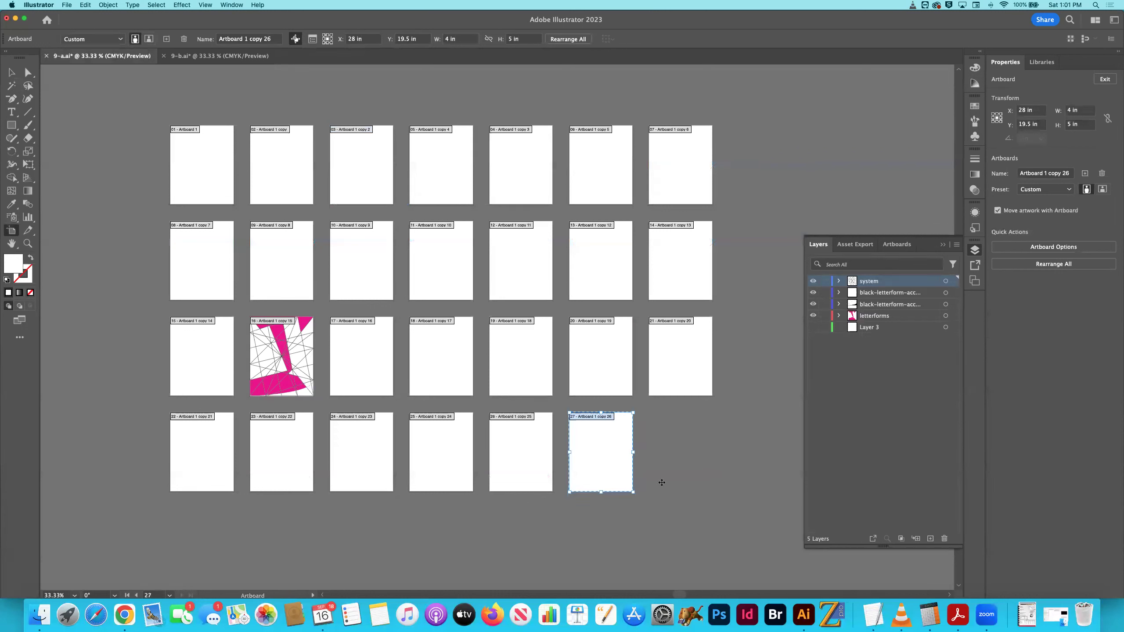
{"action": "key", "text": "Delete"}
{"action": "key", "text": "Delete"}
{"action": "key", "text": "Delete"}
{"action": "key", "text": "Delete"}
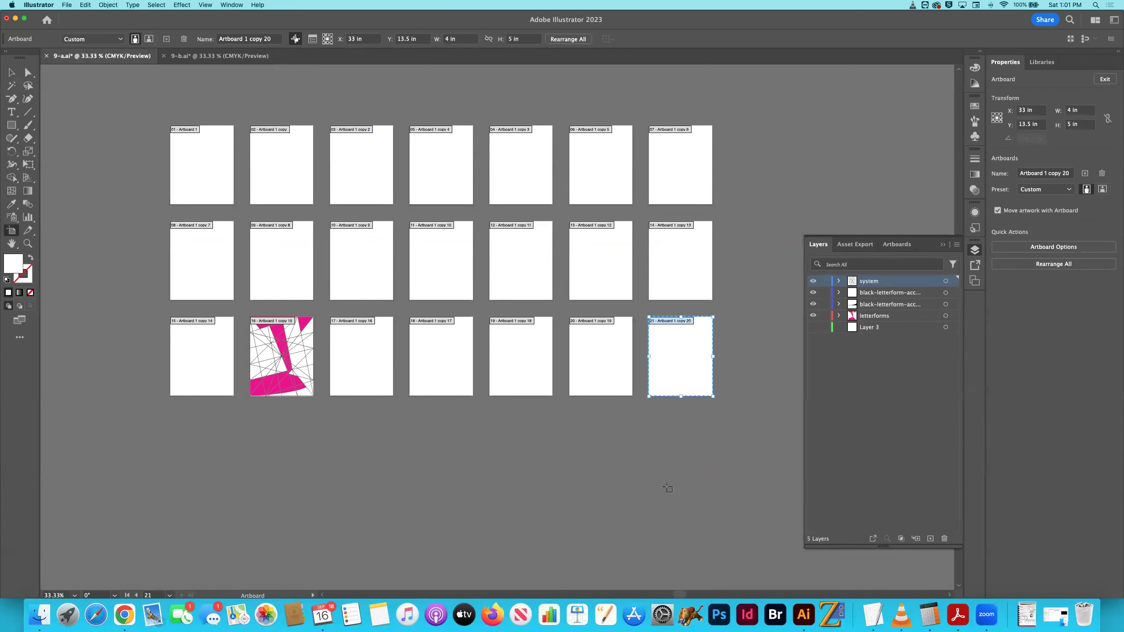
{"action": "key", "text": "Delete"}
{"action": "key", "text": "Delete"}
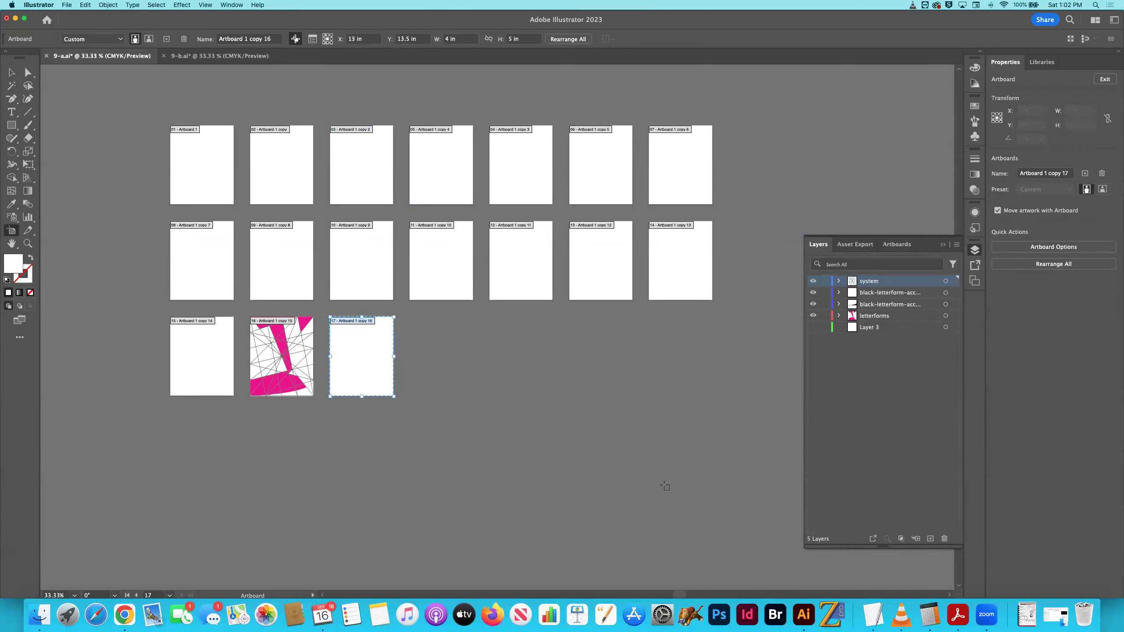
{"action": "left_click", "coordinate": [203, 352]}
{"action": "key", "text": "Delete"}
{"action": "key", "text": "Delete"}
{"action": "key", "text": "Delete"}
{"action": "key", "text": "Delete"}
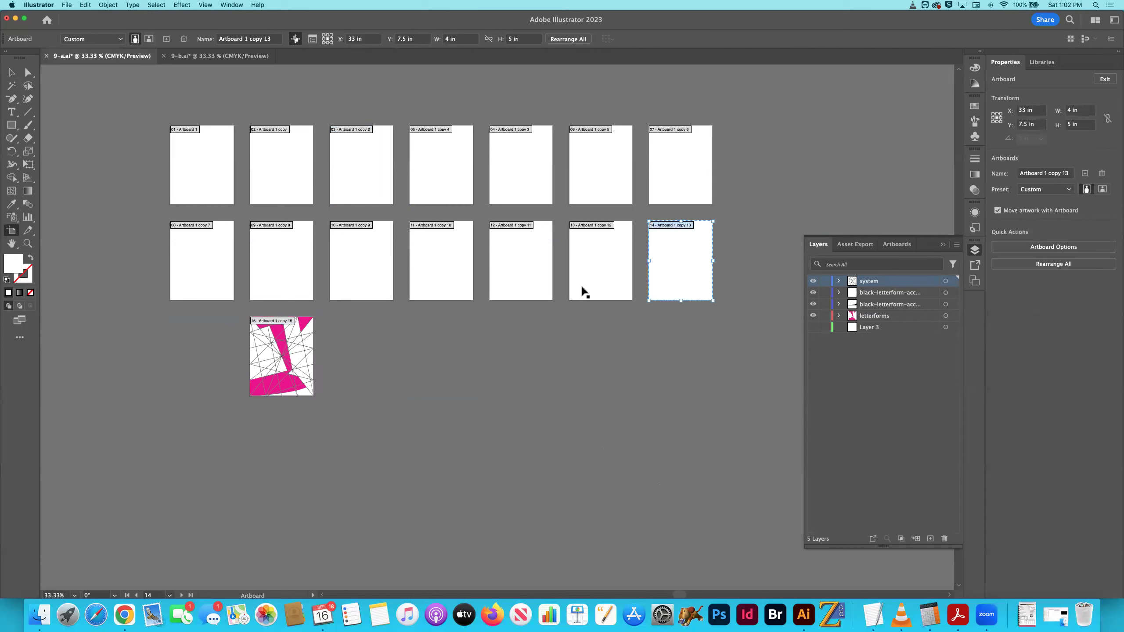
{"action": "key", "text": "Delete"}
{"action": "key", "text": "Delete"}
{"action": "key", "text": "Delete"}
{"action": "key", "text": "Delete"}
{"action": "key", "text": "Delete"}
{"action": "key", "text": "Delete"}
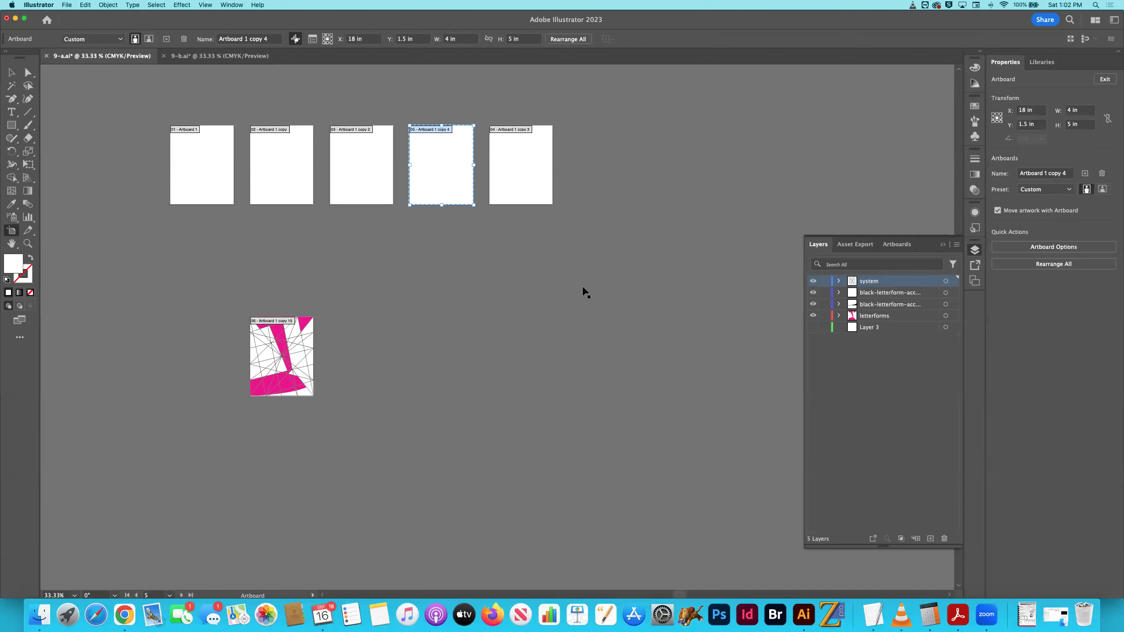
{"action": "key", "text": "Delete"}
{"action": "key", "text": "Delete"}
{"action": "key", "text": "Delete"}
{"action": "key", "text": "Delete"}
{"action": "key", "text": "Delete"}
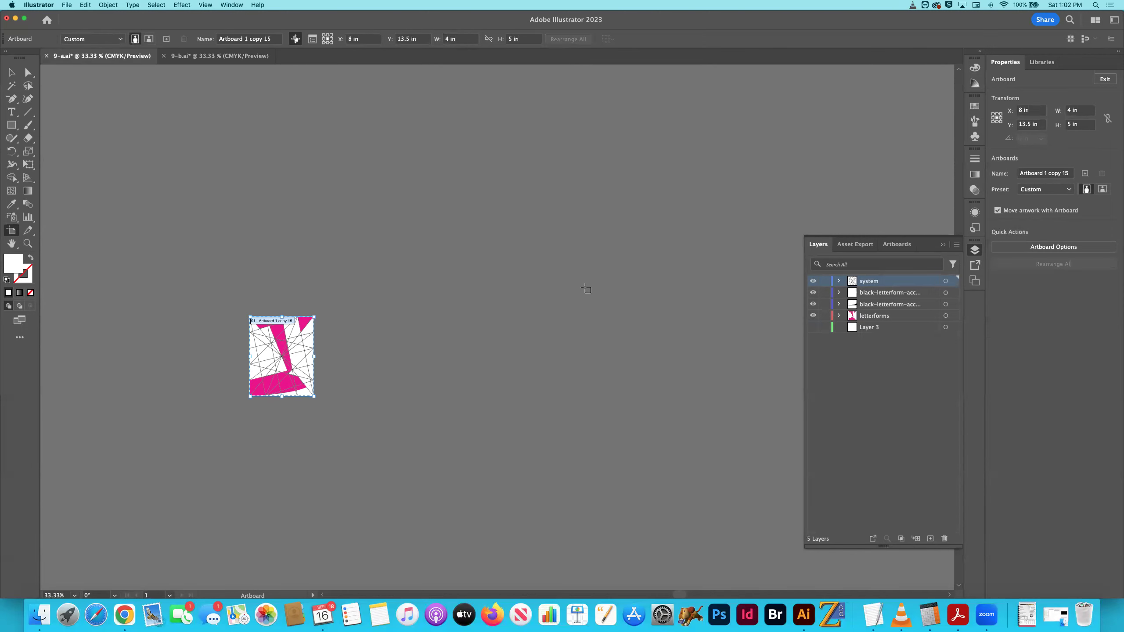
{"action": "left_click", "coordinate": [11, 72]}
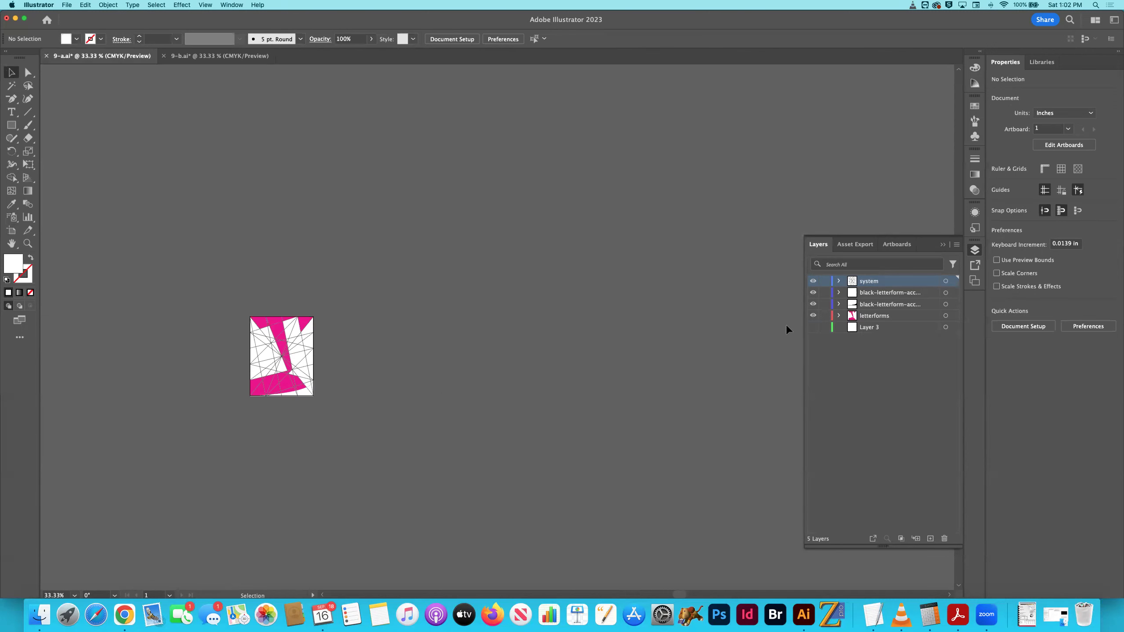
Save and close 9-a.ai
{"action": "key", "text": "a"}
{"action": "key", "text": "super+s"}
{"action": "key", "text": "super+w"}
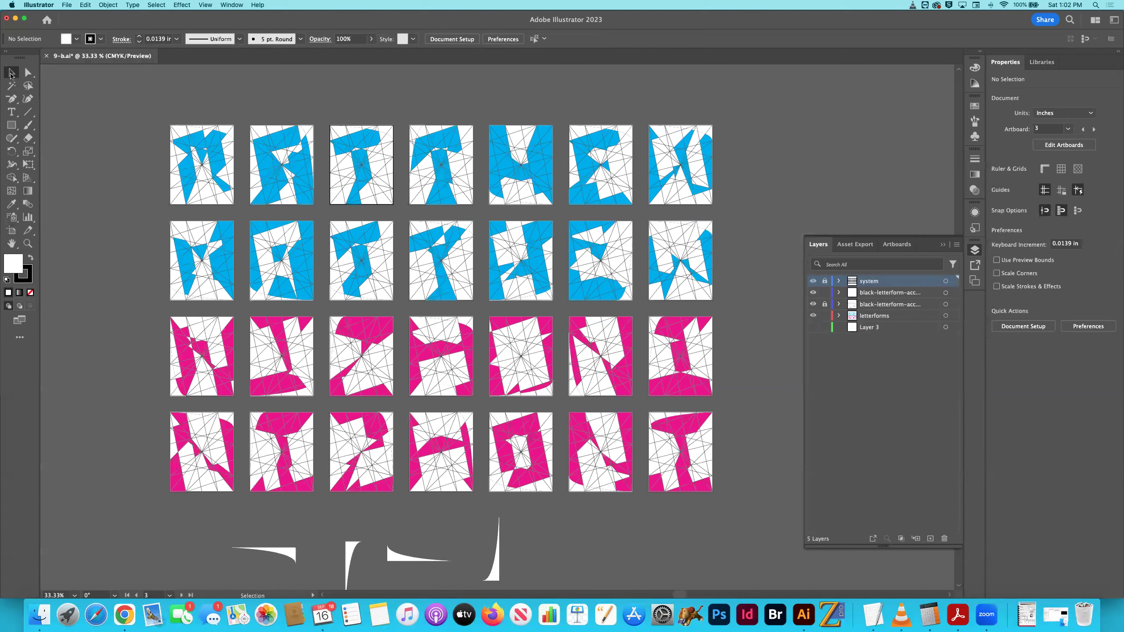
Unlock the layers and delete all letters except the single pink one, plus the curves below
{"action": "left_click", "coordinate": [825, 304]}
{"action": "left_click", "coordinate": [825, 281]}
{"action": "key", "text": "super+a"}
{"action": "key", "text": "Delete"}
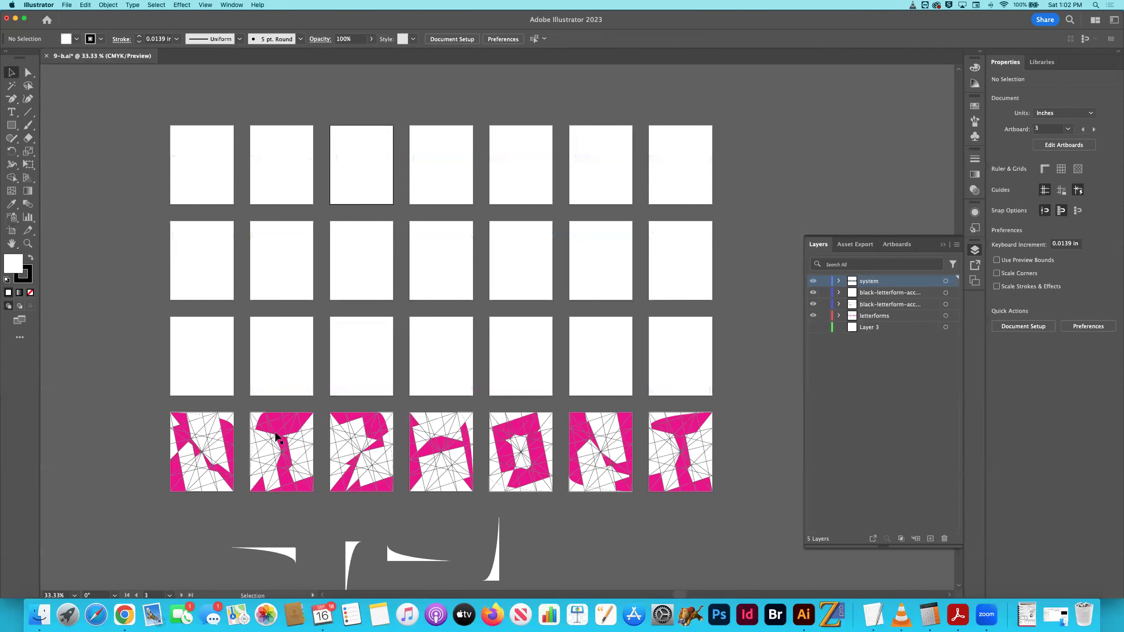
{"action": "key", "text": "Delete"}
{"action": "left_click_drag", "start_coordinate": [237, 507], "coordinate": [500, 555]}
{"action": "key", "text": "Delete"}
{"action": "left_click_drag", "start_coordinate": [743, 494], "coordinate": [505, 417]}
{"action": "key", "text": "Delete"}
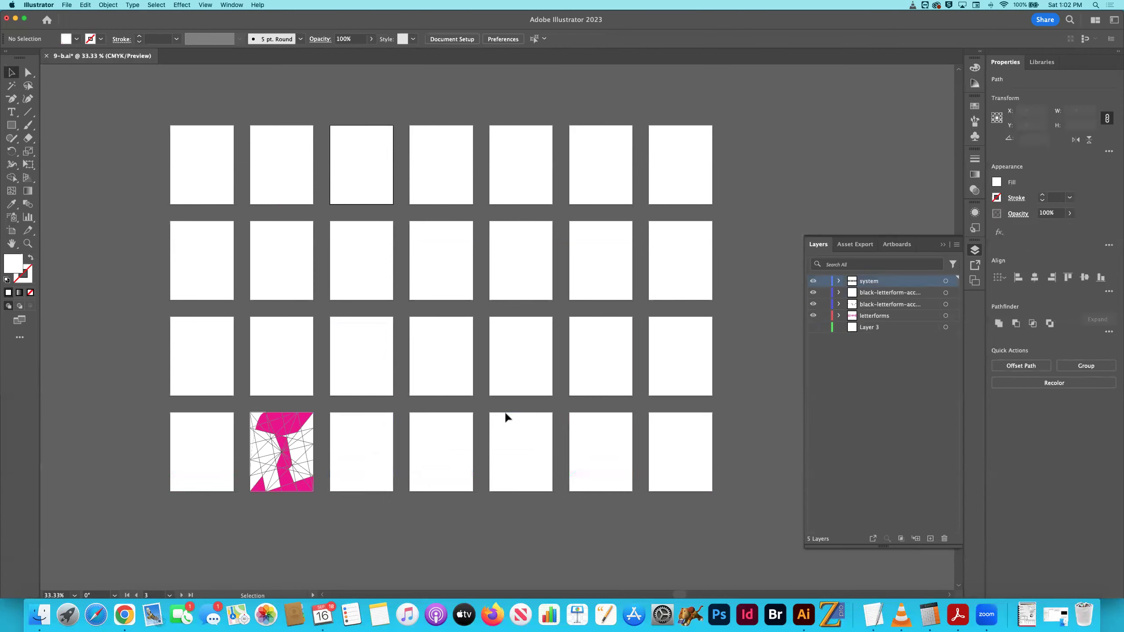
Delete every empty artboard with the Artboard tool
{"action": "left_click", "coordinate": [11, 230]}
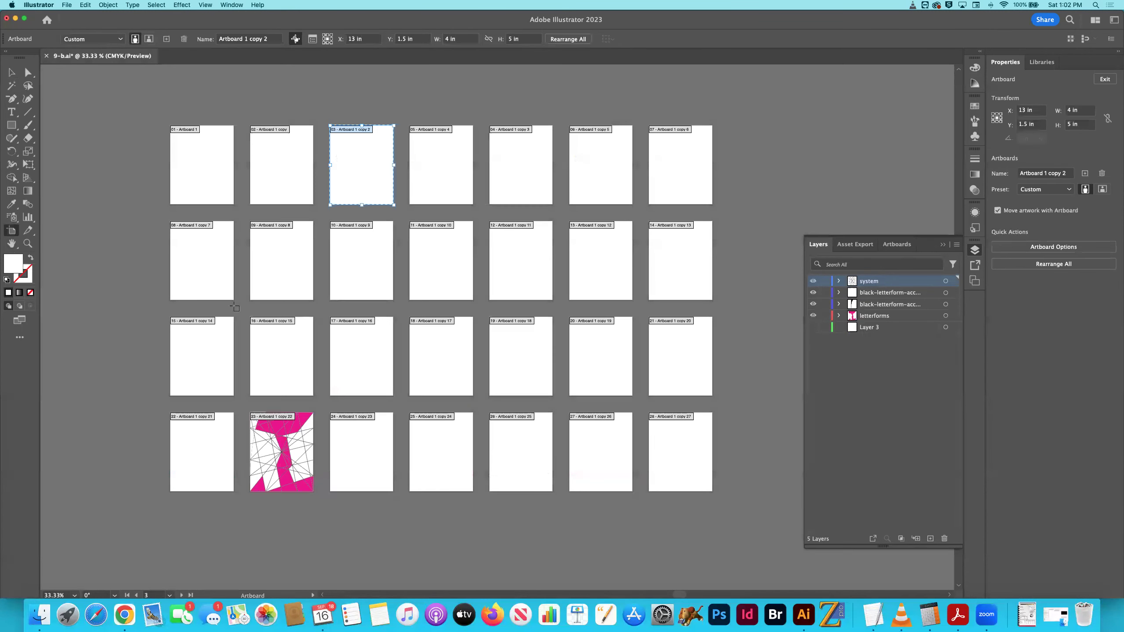
{"action": "left_click", "coordinate": [683, 461]}
{"action": "key", "text": "Delete"}
{"action": "key", "text": "Delete"}
{"action": "key", "text": "Delete"}
{"action": "key", "text": "Delete"}
{"action": "key", "text": "Delete"}
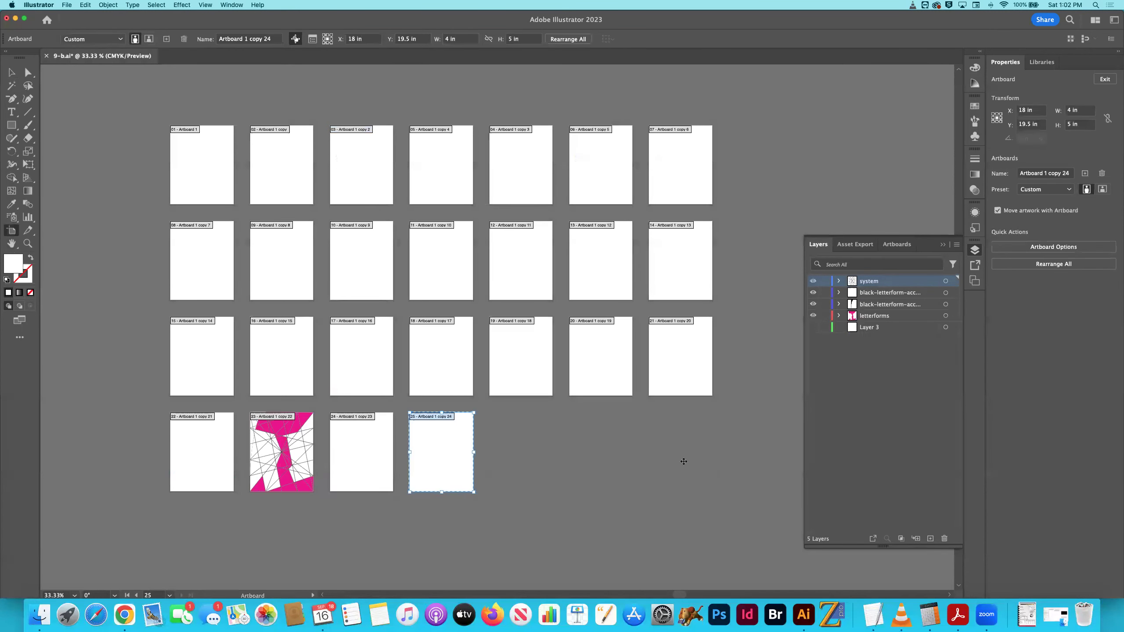
{"action": "left_click", "coordinate": [182, 470]}
{"action": "key", "text": "Delete"}
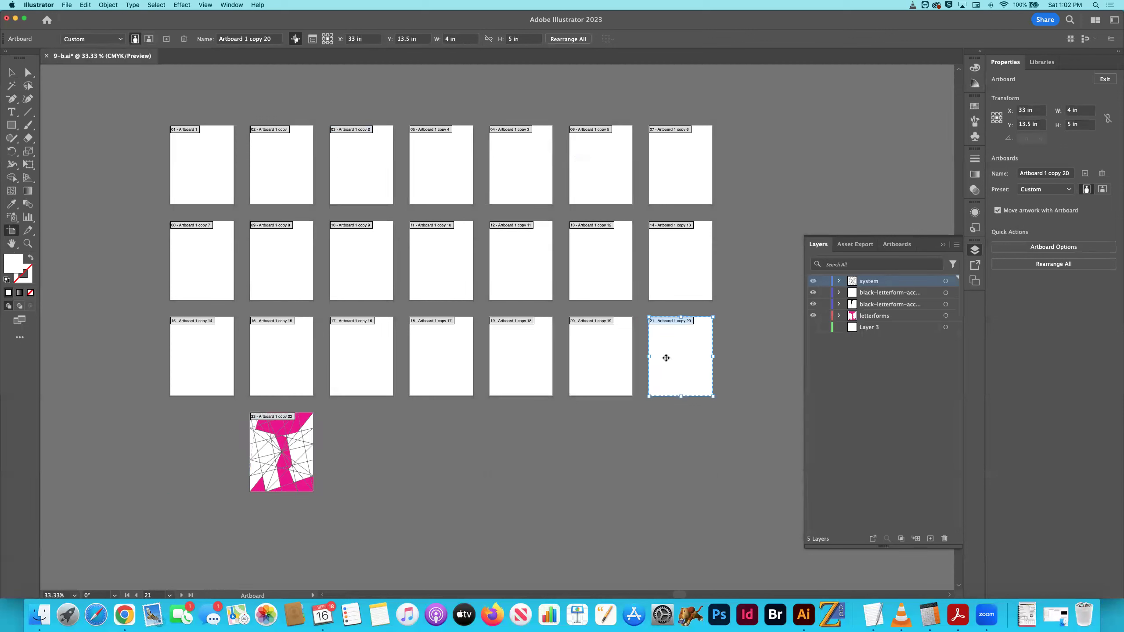
{"action": "key", "text": "Delete"}
{"action": "key", "text": "Delete"}
{"action": "key", "text": "Delete"}
{"action": "key", "text": "Delete"}
{"action": "key", "text": "Delete"}
{"action": "key", "text": "Delete"}
{"action": "key", "text": "Delete"}
{"action": "key", "text": "Delete"}
{"action": "key", "text": "Delete"}
{"action": "key", "text": "Delete"}
{"action": "key", "text": "Delete"}
{"action": "key", "text": "Delete"}
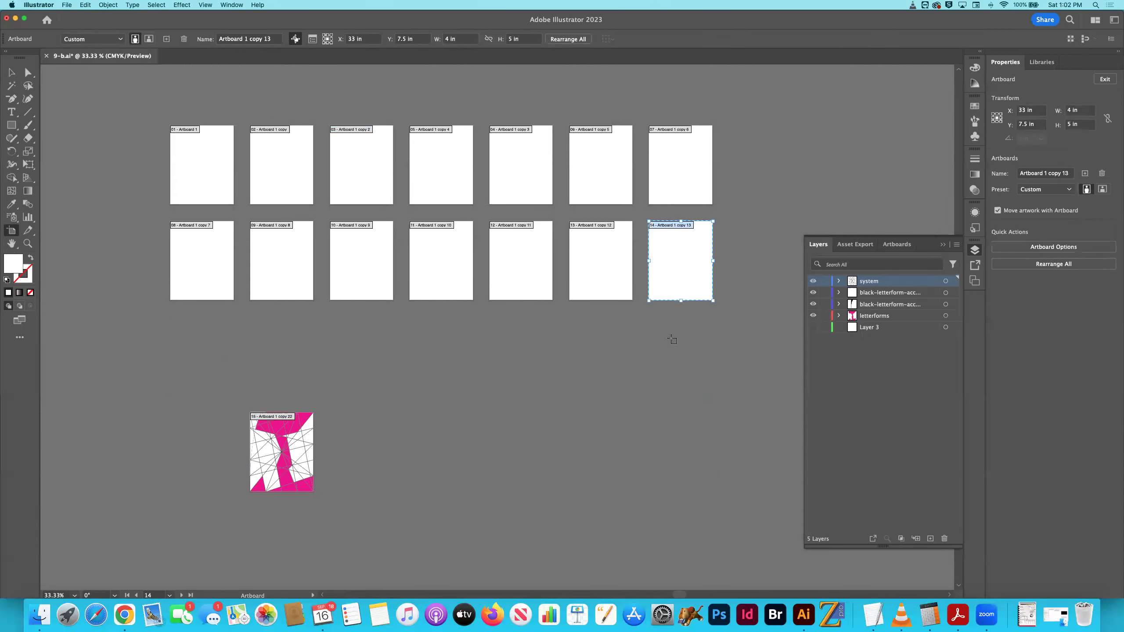
{"action": "key", "text": "Delete"}
{"action": "key", "text": "Delete"}
{"action": "key", "text": "Delete"}
{"action": "key", "text": "Delete"}
{"action": "key", "text": "Delete"}
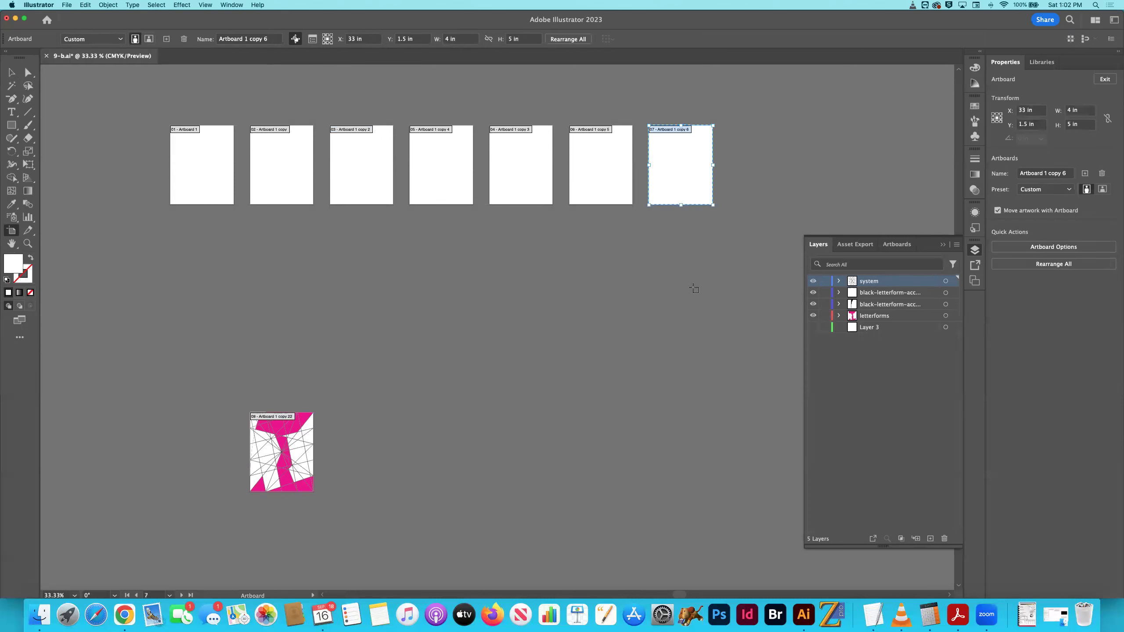
{"action": "key", "text": "Delete"}
{"action": "key", "text": "Delete"}
{"action": "key", "text": "Delete"}
{"action": "key", "text": "Delete"}
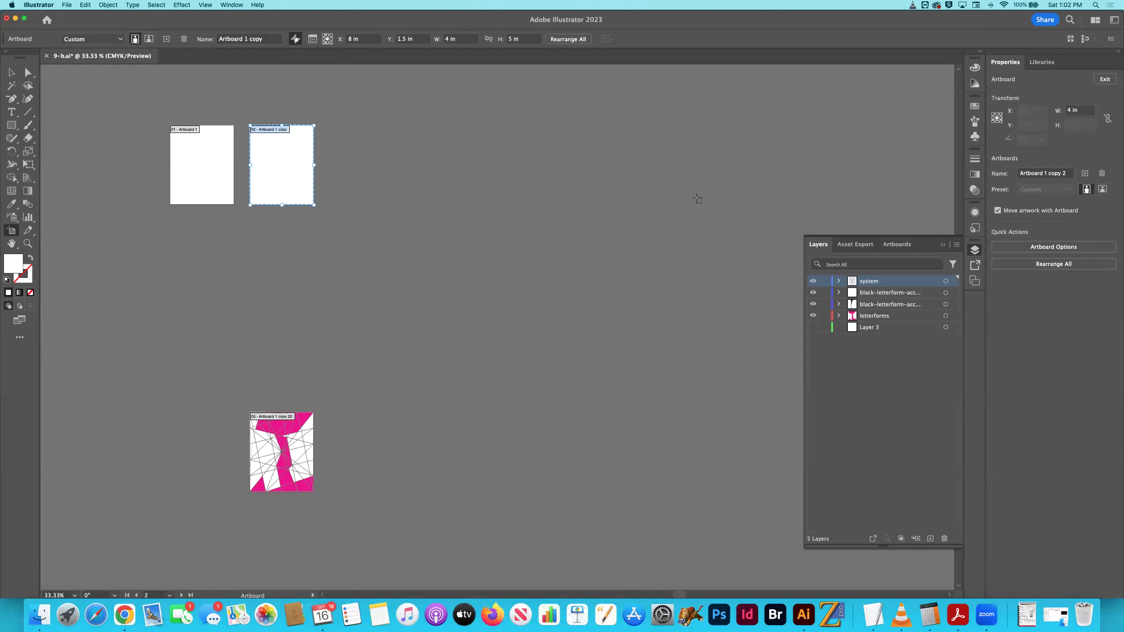
Fit the pink letter artboard in view, then save and close 9-b.ai
{"action": "key", "text": "super+0"}
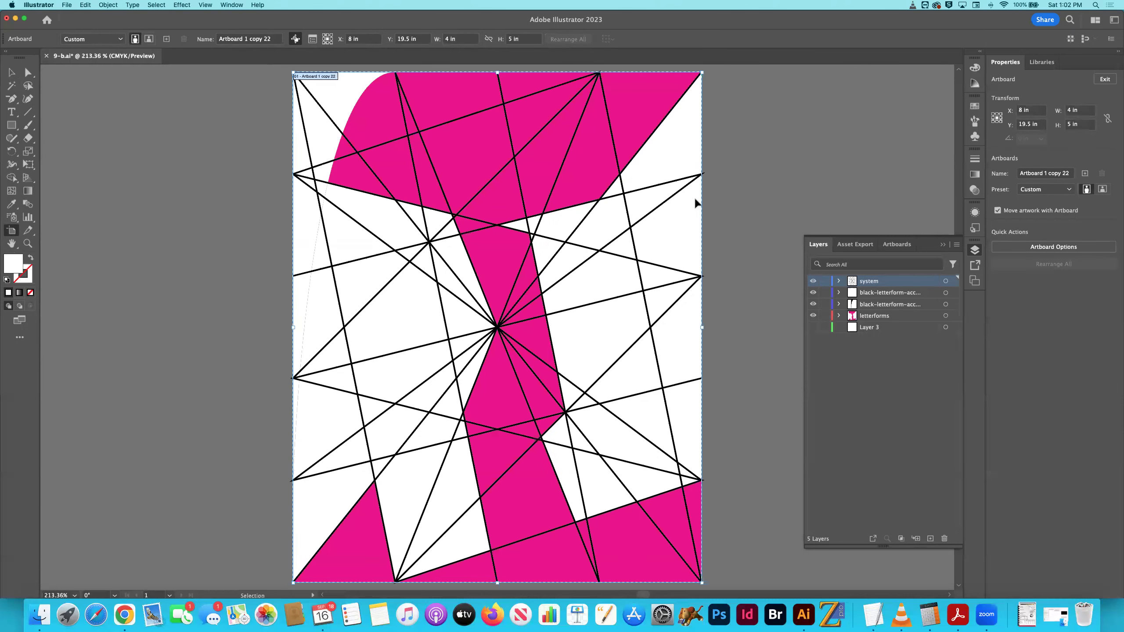
{"action": "key", "text": "super+s"}
{"action": "key", "text": "super+w"}
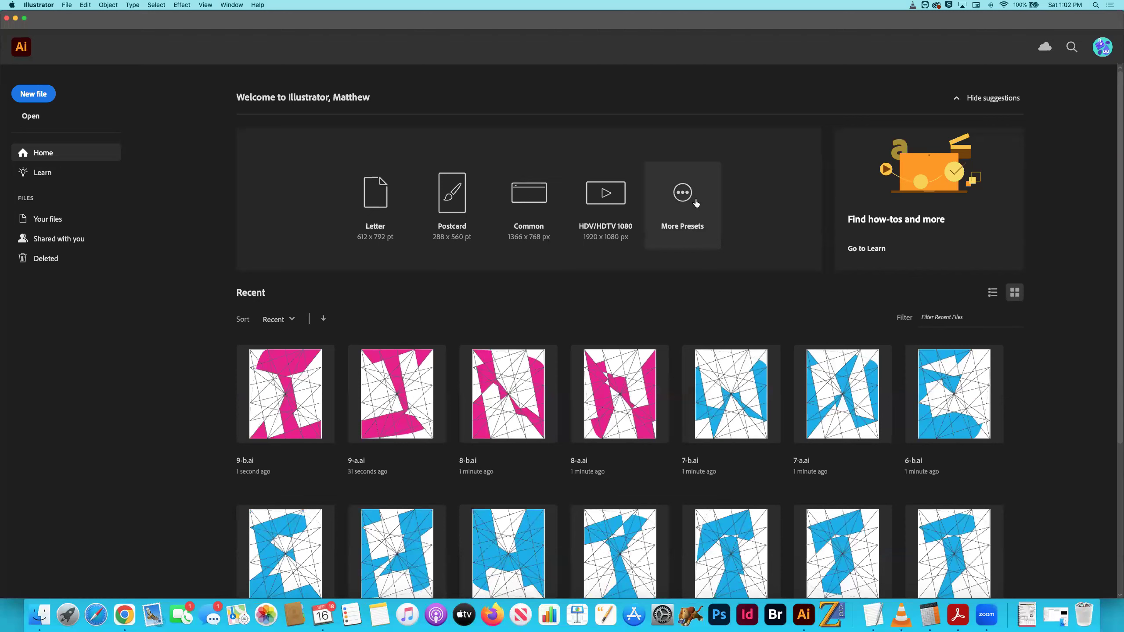
From the Finder letter-file window, open 10-a.ai and 10-b.ai together in Adobe Illustrator 2023
{"action": "key", "text": "super+Tab"}
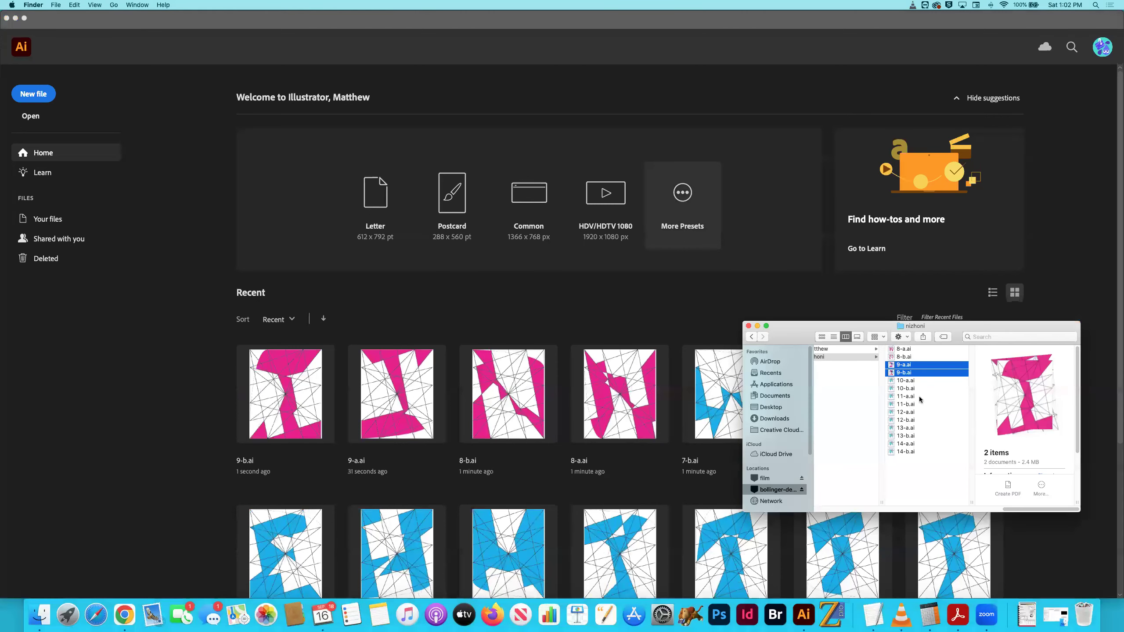
{"action": "left_click", "coordinate": [904, 380]}
{"action": "left_click", "coordinate": [905, 388], "text": "shift"}
{"action": "right_click", "coordinate": [903, 388]}
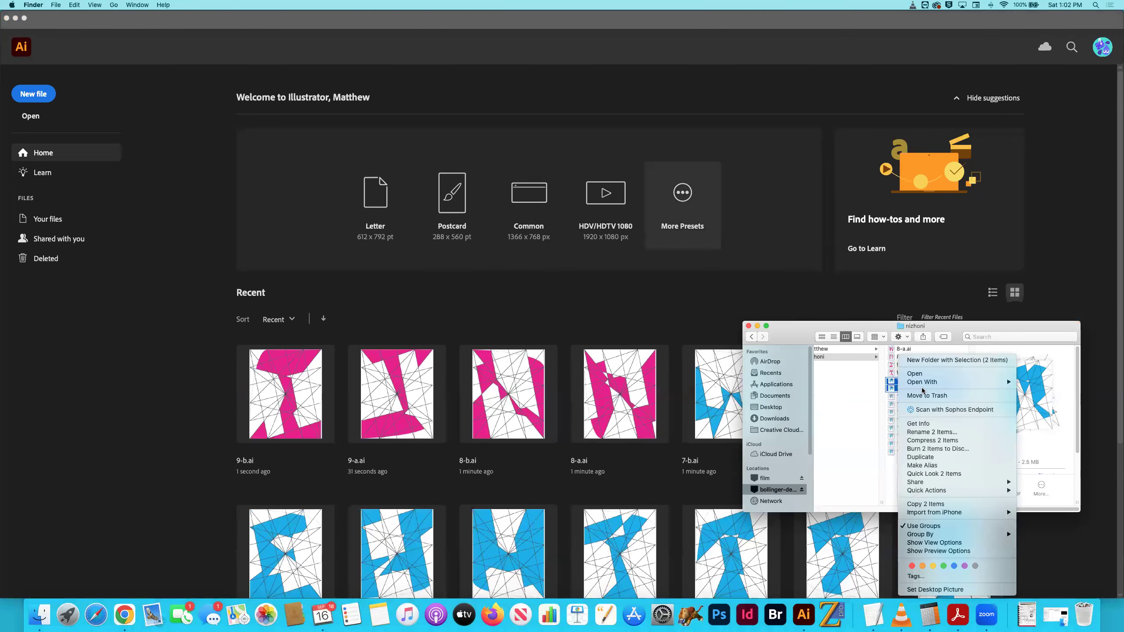
{"action": "mouse_move", "coordinate": [920, 381]}
{"action": "key", "text": "Return"}
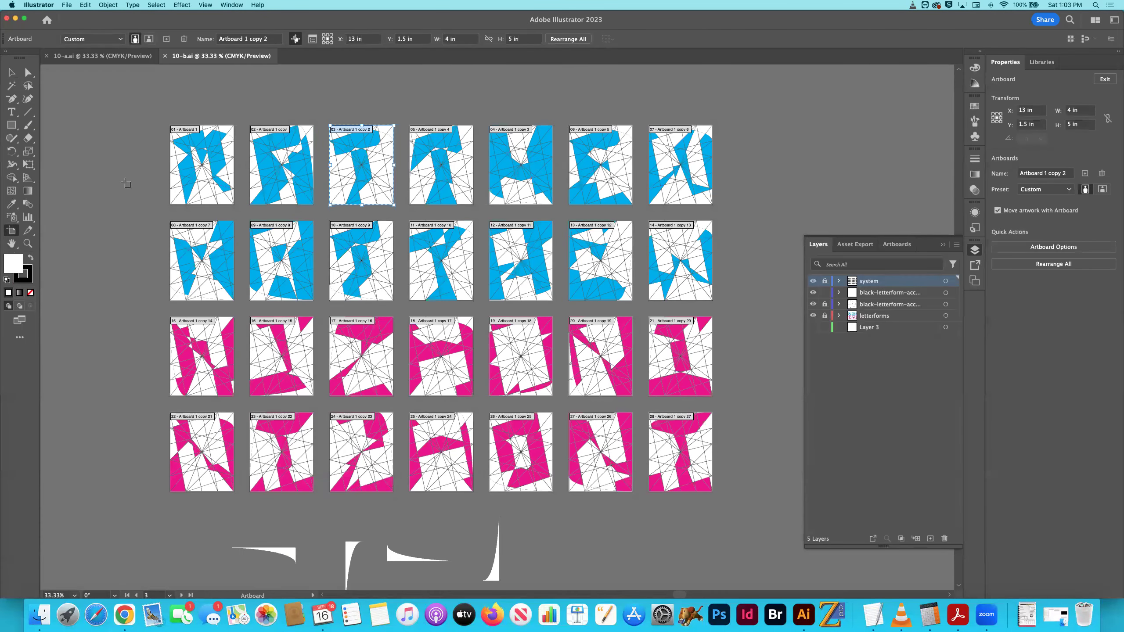
Remove the blue letters and all other pink letters, leaving one pink letterform
{"action": "left_click", "coordinate": [11, 72]}
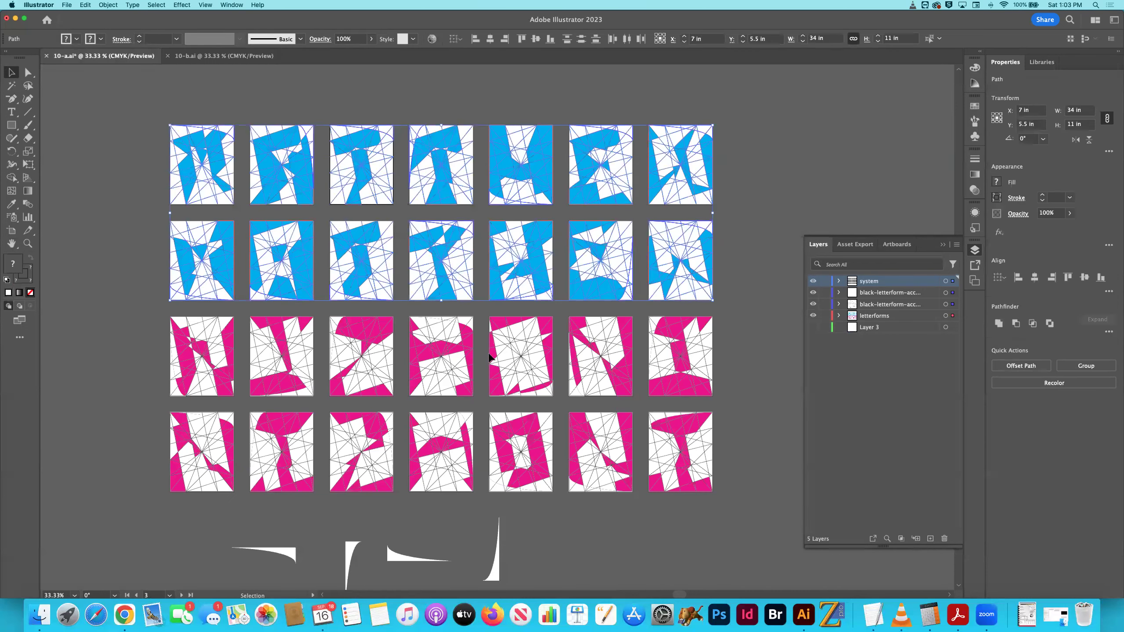
{"action": "key", "text": "super+z"}
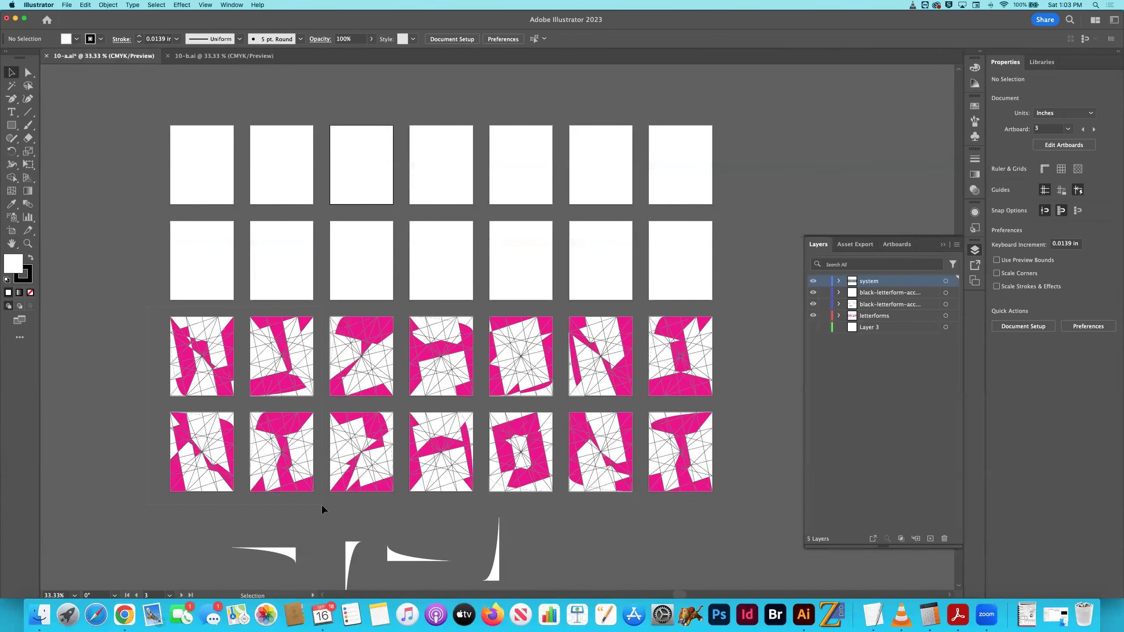
{"action": "key", "text": "super+z"}
{"action": "key", "text": "super+z"}
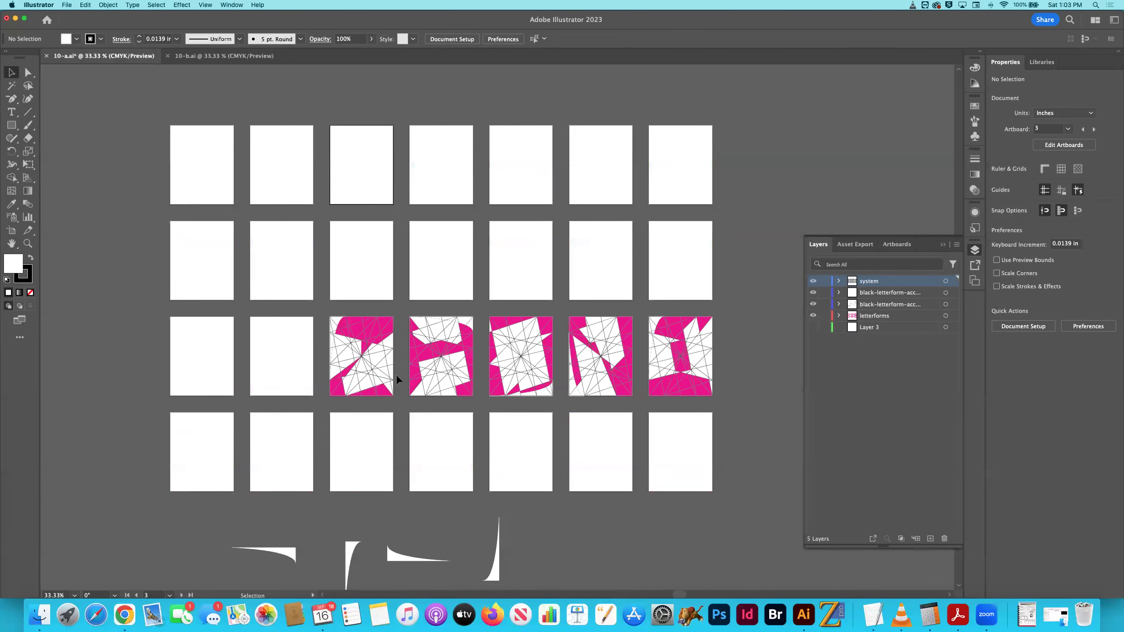
{"action": "key", "text": "super+z"}
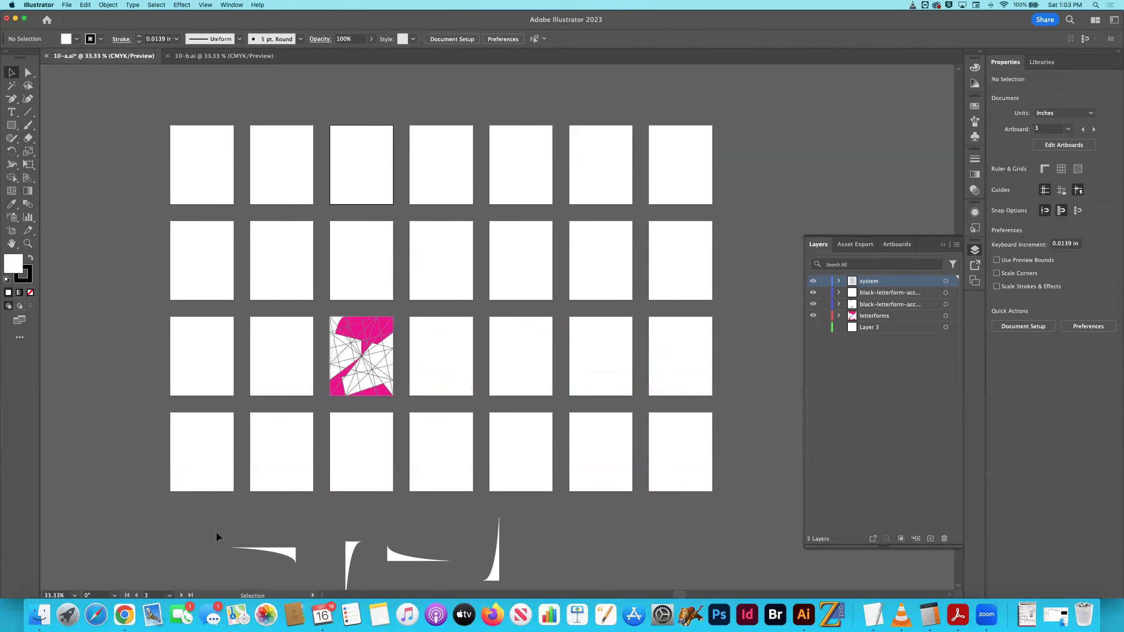
{"action": "key", "text": "super+z"}
{"action": "key", "text": "super+z"}
With the Artboard tool, delete every empty artboard from 28 down to the top row
{"action": "key", "text": "shift+o"}
{"action": "left_click", "coordinate": [695, 456]}
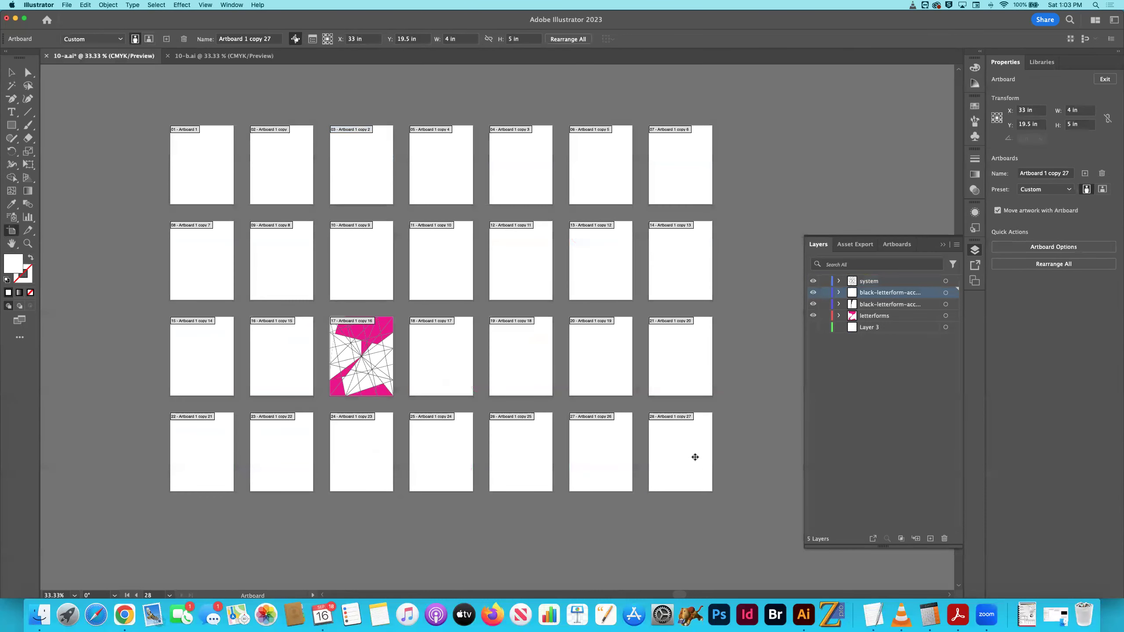
{"action": "key", "text": "Delete"}
{"action": "key", "text": "Delete"}
{"action": "key", "text": "Delete"}
{"action": "key", "text": "Delete"}
{"action": "key", "text": "Delete"}
{"action": "key", "text": "Delete"}
{"action": "key", "text": "Delete"}
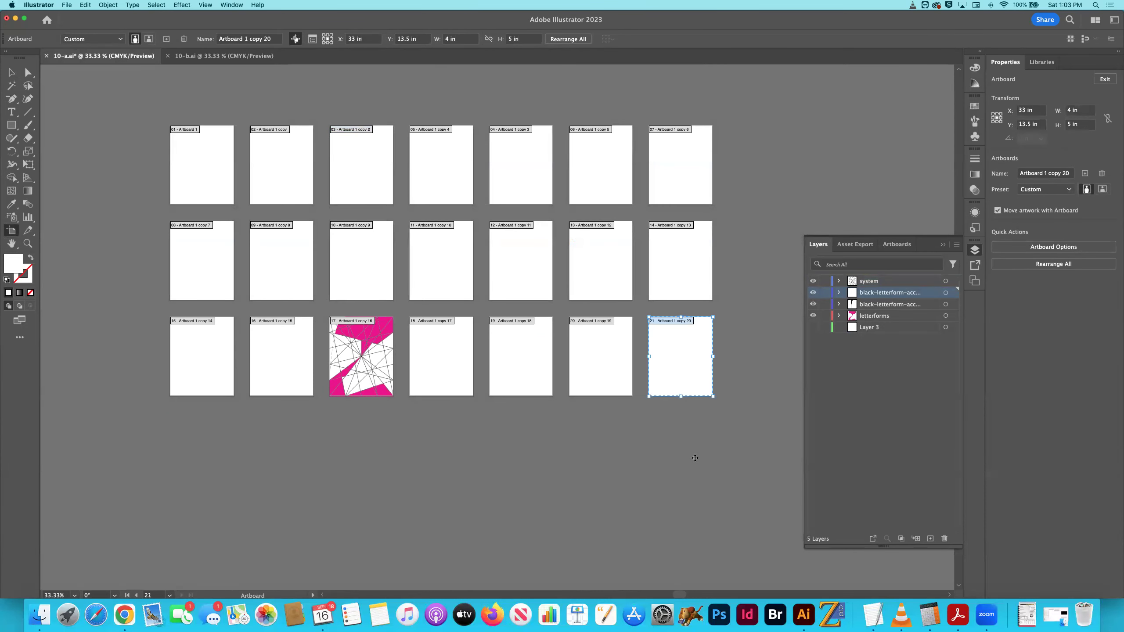
{"action": "key", "text": "Delete"}
{"action": "key", "text": "Delete"}
{"action": "key", "text": "Delete"}
{"action": "key", "text": "Delete"}
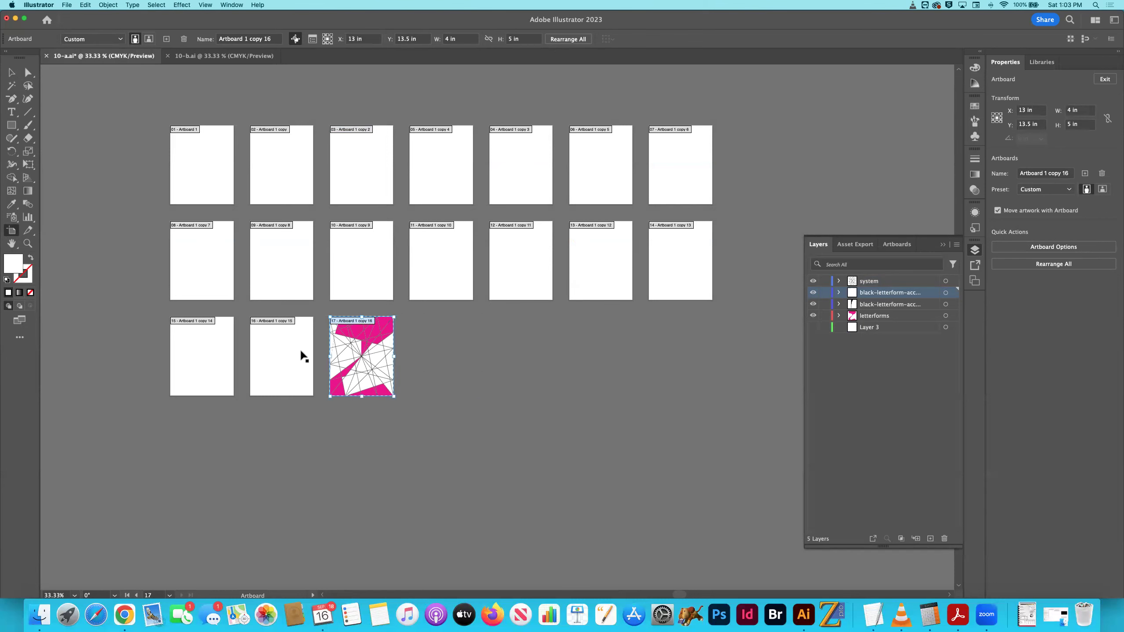
{"action": "key", "text": "Delete"}
{"action": "key", "text": "Delete"}
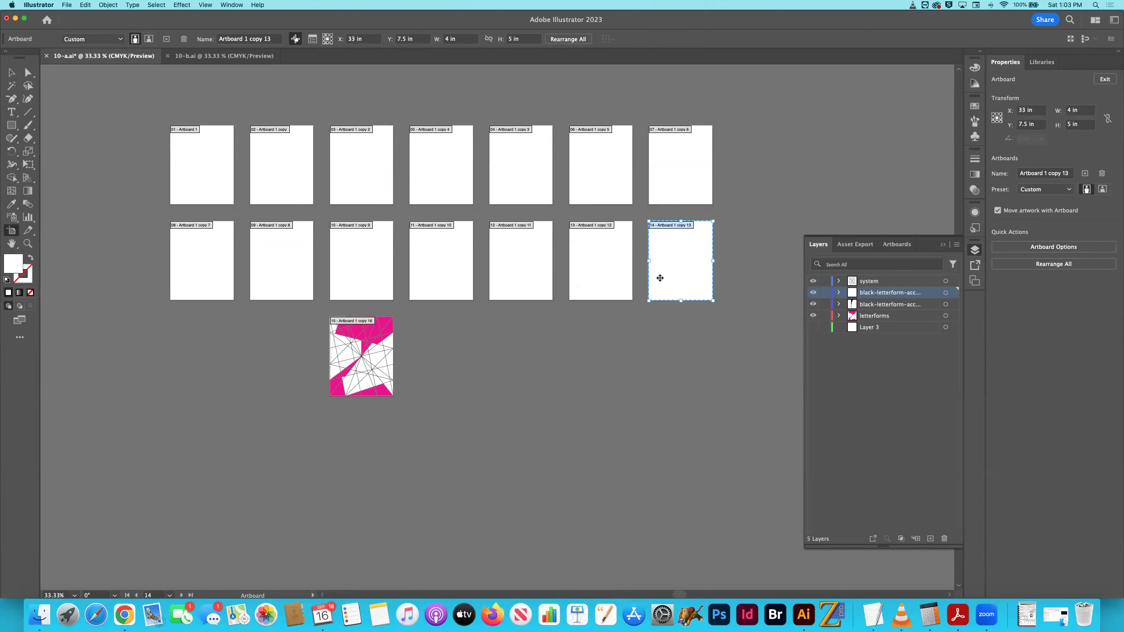
{"action": "key", "text": "Delete"}
{"action": "key", "text": "Delete"}
{"action": "key", "text": "Delete"}
{"action": "key", "text": "Delete"}
{"action": "key", "text": "Delete"}
{"action": "key", "text": "Delete"}
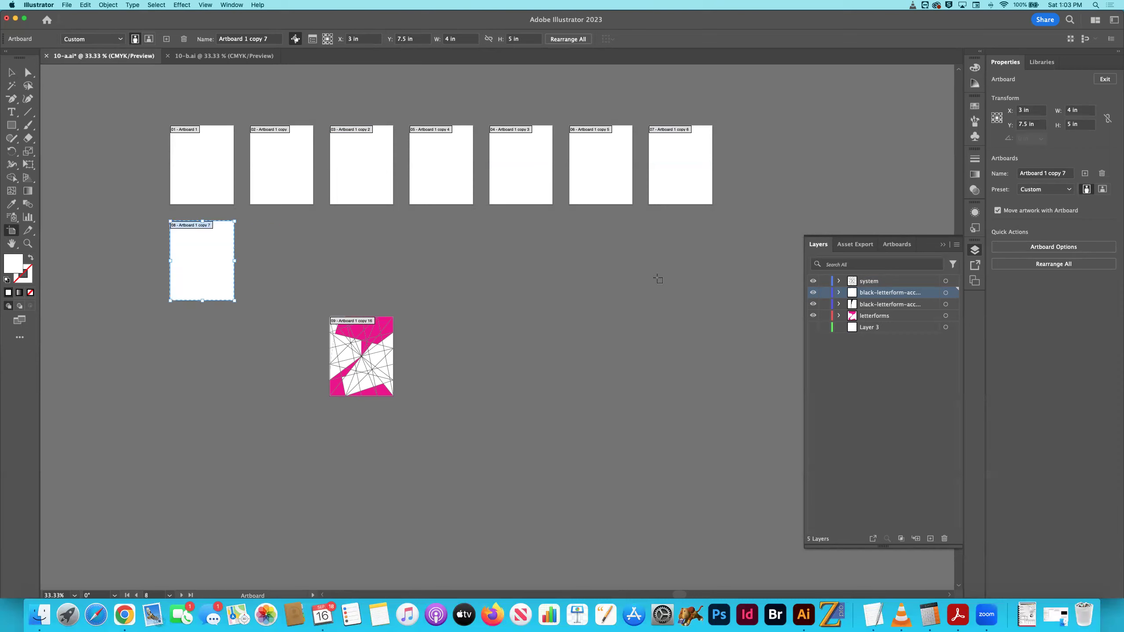
{"action": "key", "text": "Delete"}
{"action": "key", "text": "Delete"}
{"action": "key", "text": "Delete"}
{"action": "key", "text": "Delete"}
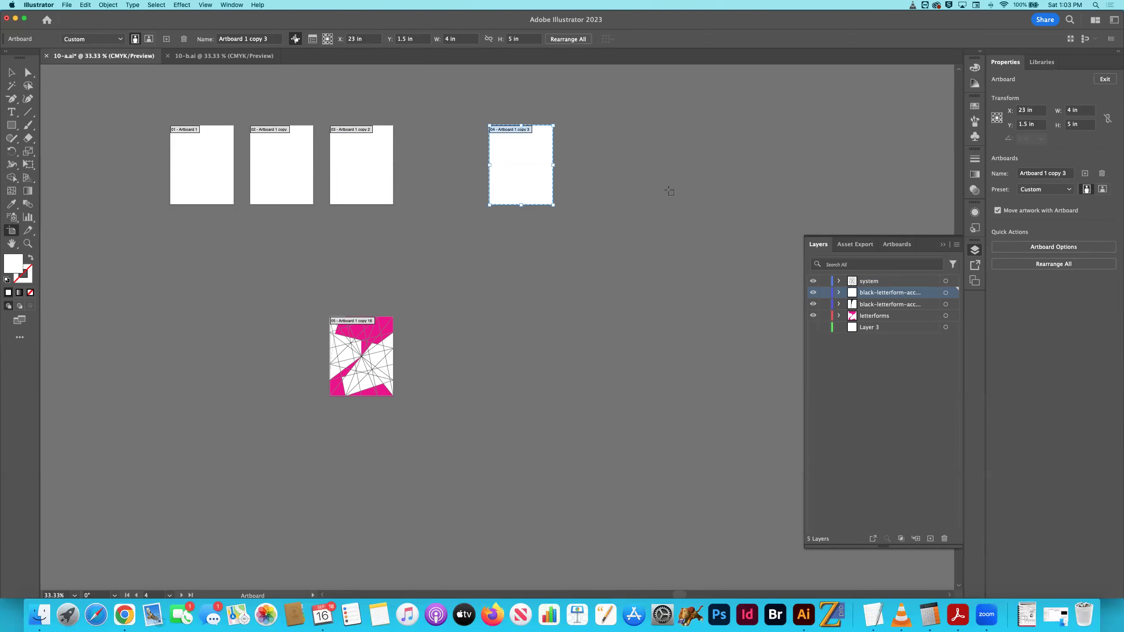
{"action": "key", "text": "Delete"}
{"action": "key", "text": "Delete"}
{"action": "key", "text": "Delete"}
{"action": "key", "text": "Delete"}
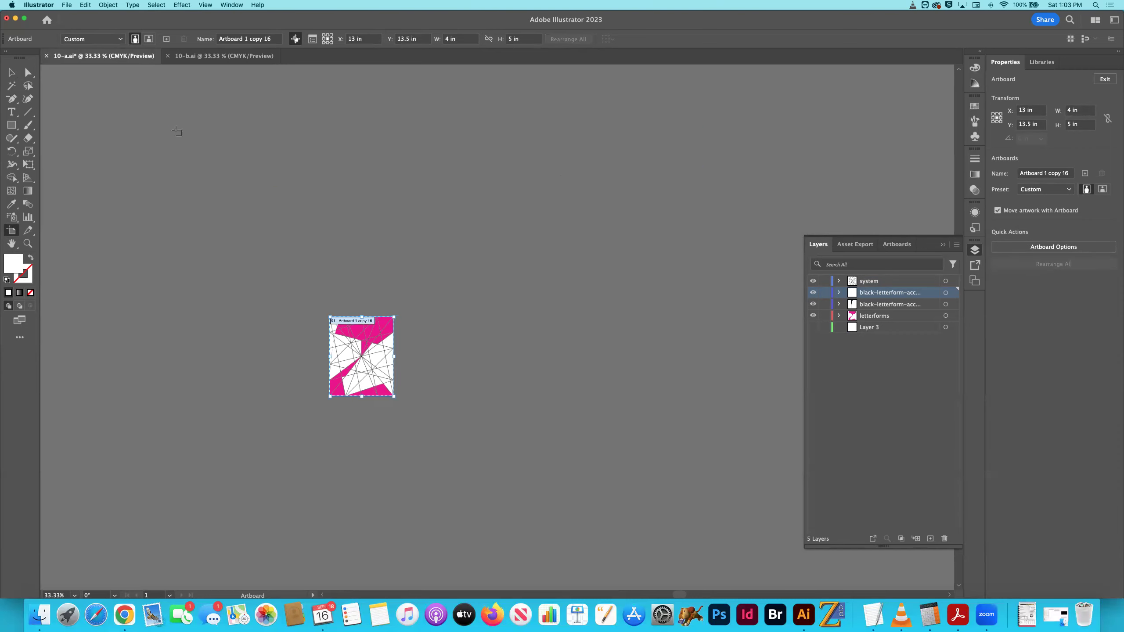
{"action": "key", "text": "Escape"}
Fit the remaining artboard, view it at 100%, then save and close 10-a.ai
{"action": "key", "text": "super+0"}
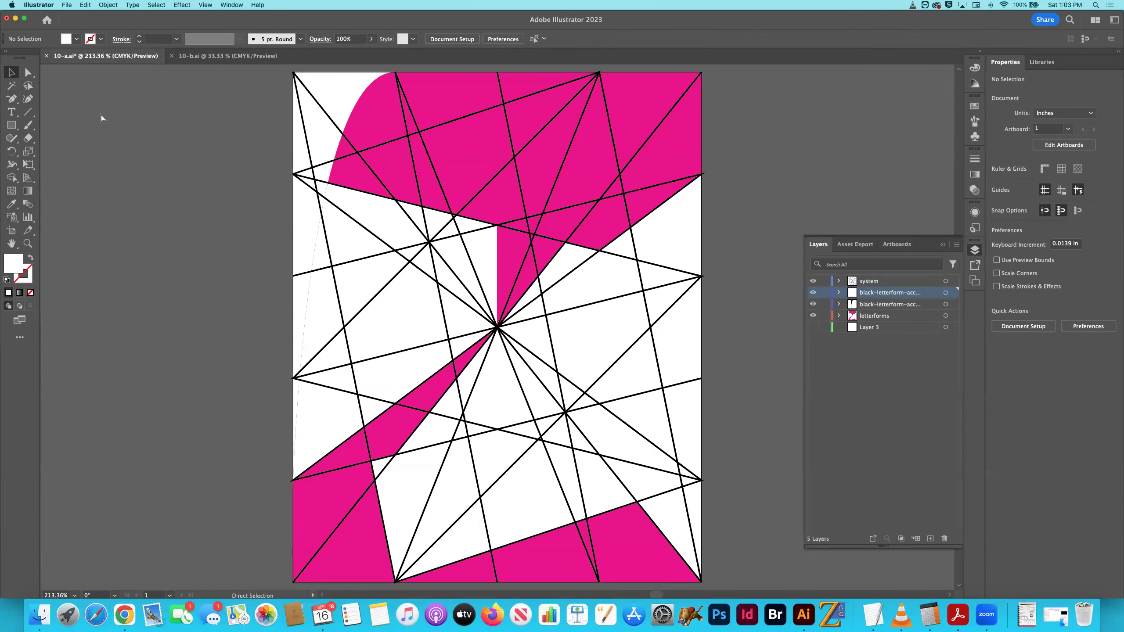
{"action": "key", "text": "super+1"}
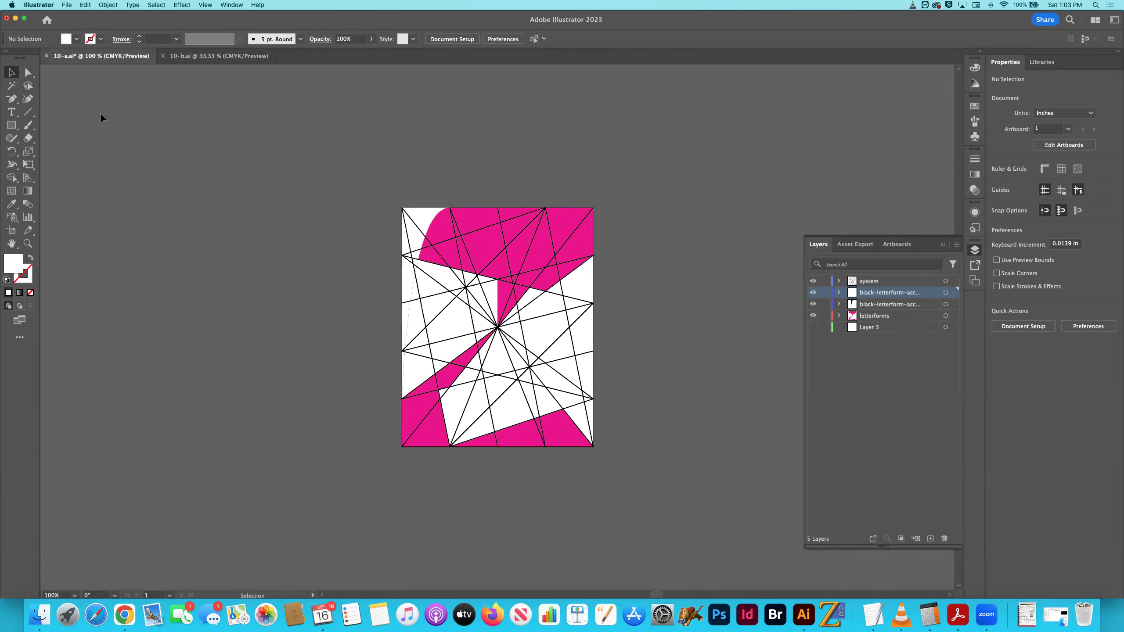
{"action": "key", "text": "super+s"}
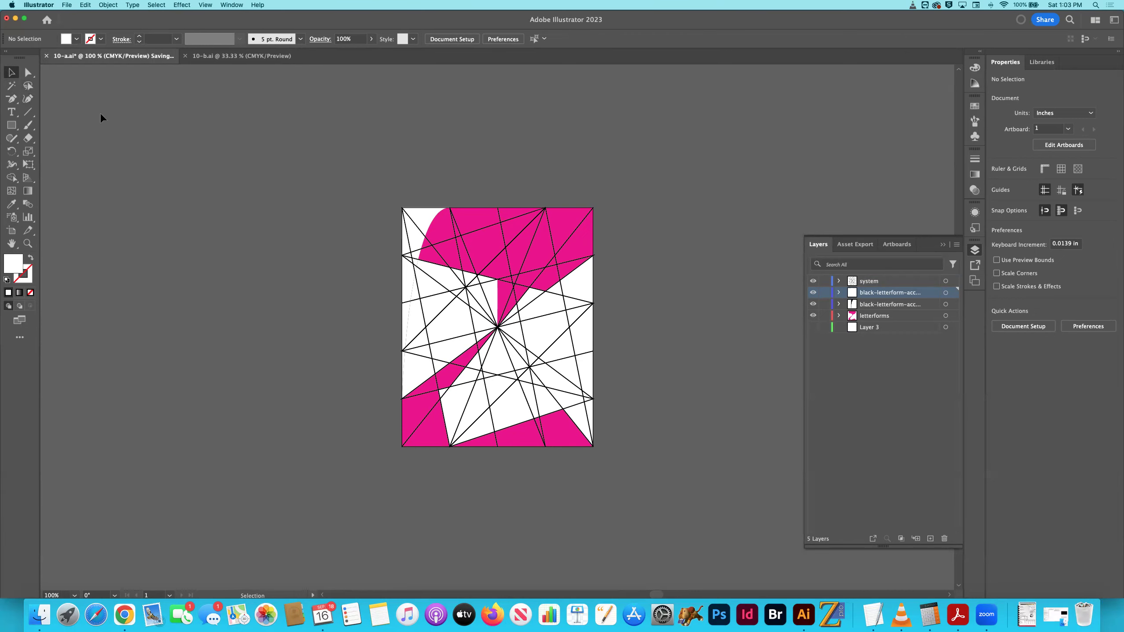
{"action": "key", "text": "super+w"}
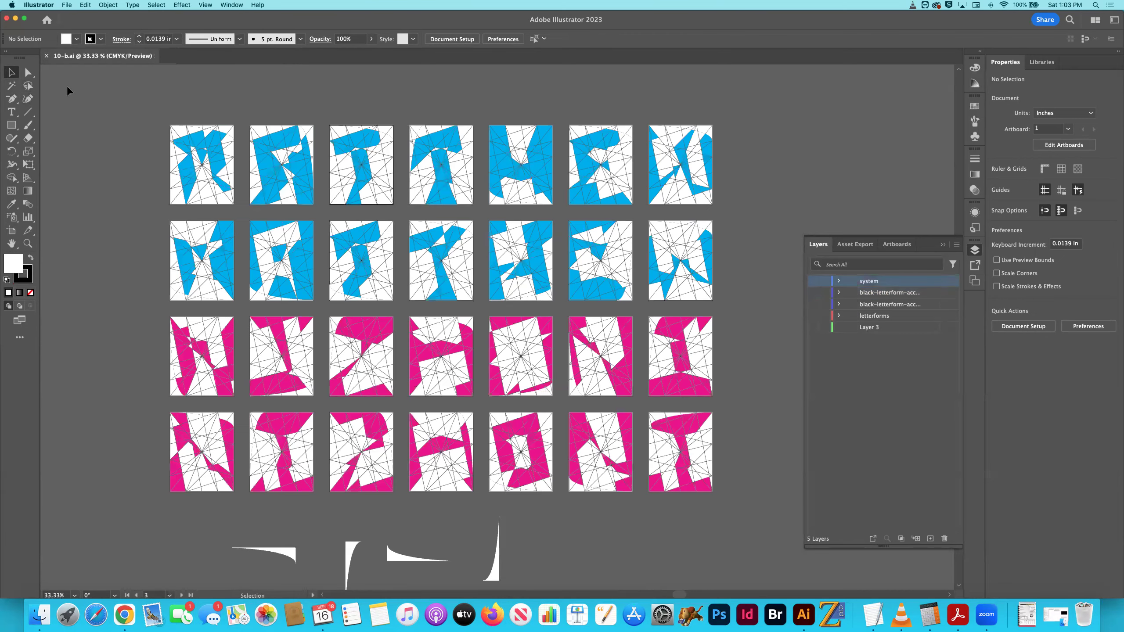
Delete the top three rows' artwork, the other bottom-row pink letters and the curved shapes below
{"action": "left_click", "coordinate": [823, 282]}
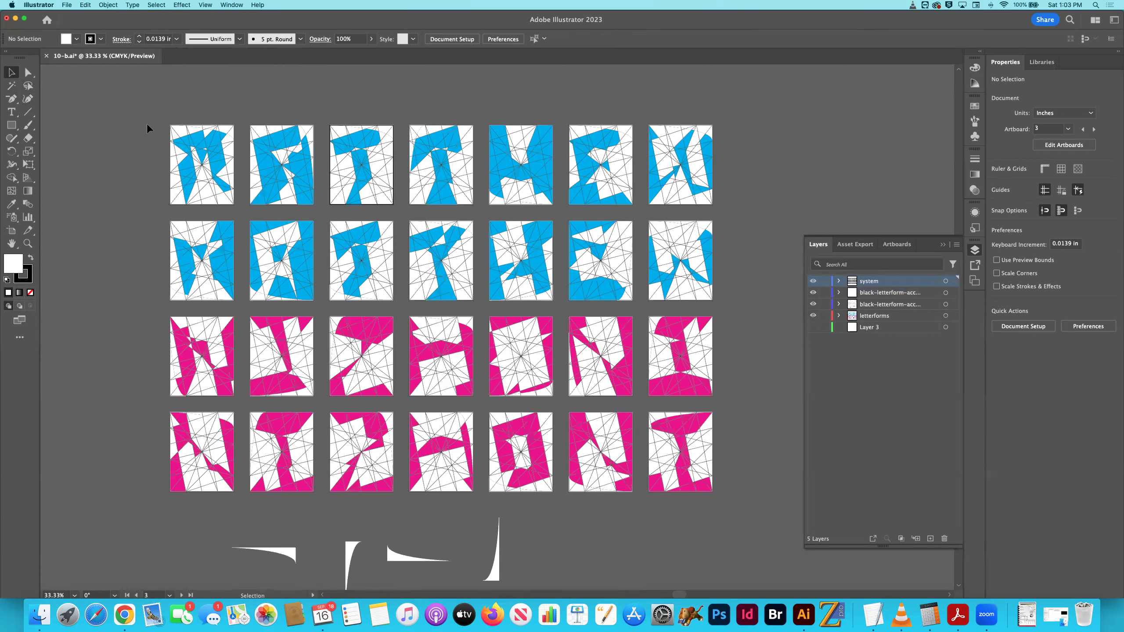
{"action": "key", "text": "super+a"}
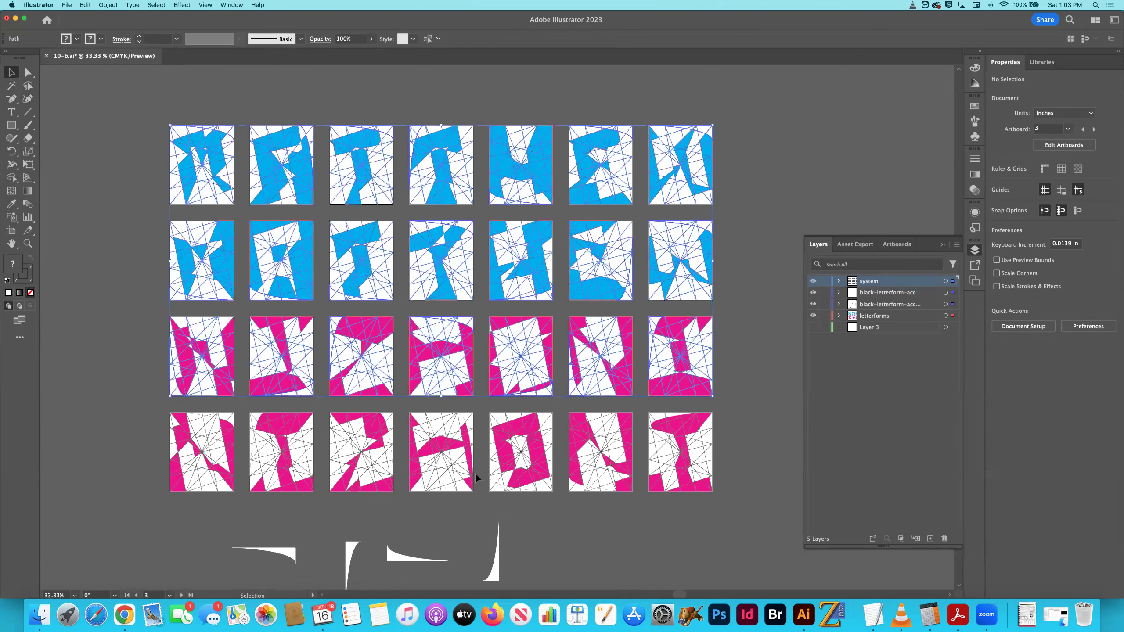
{"action": "key", "text": "Delete"}
{"action": "left_click_drag", "start_coordinate": [309, 495], "coordinate": [318, 499]}
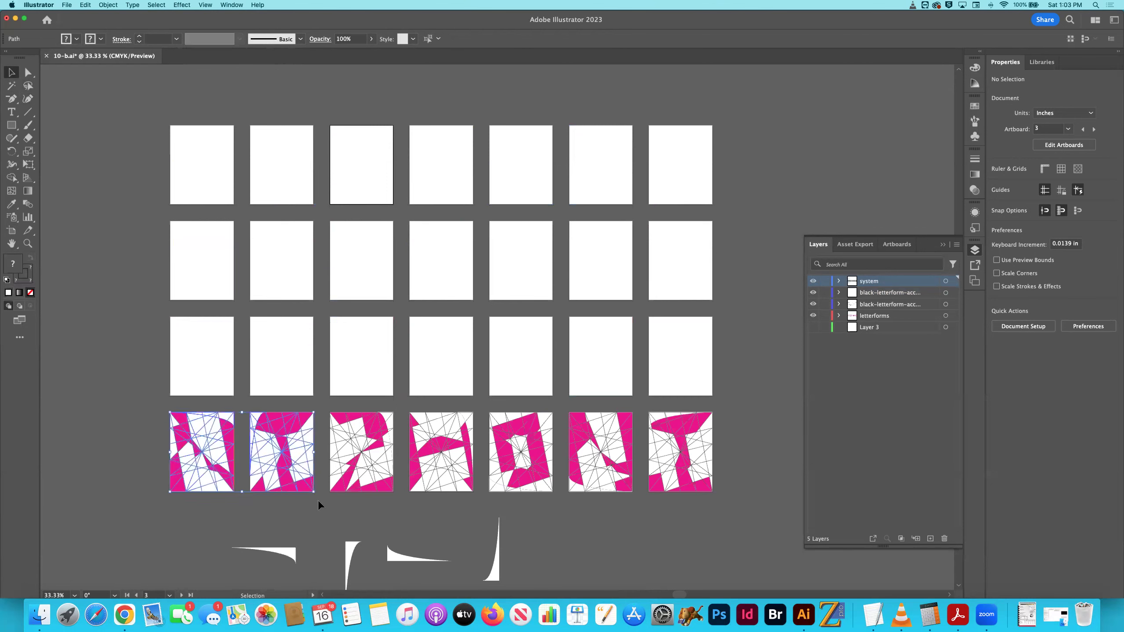
{"action": "key", "text": "Delete"}
{"action": "left_click_drag", "start_coordinate": [405, 407], "coordinate": [728, 517]}
{"action": "key", "text": "Delete"}
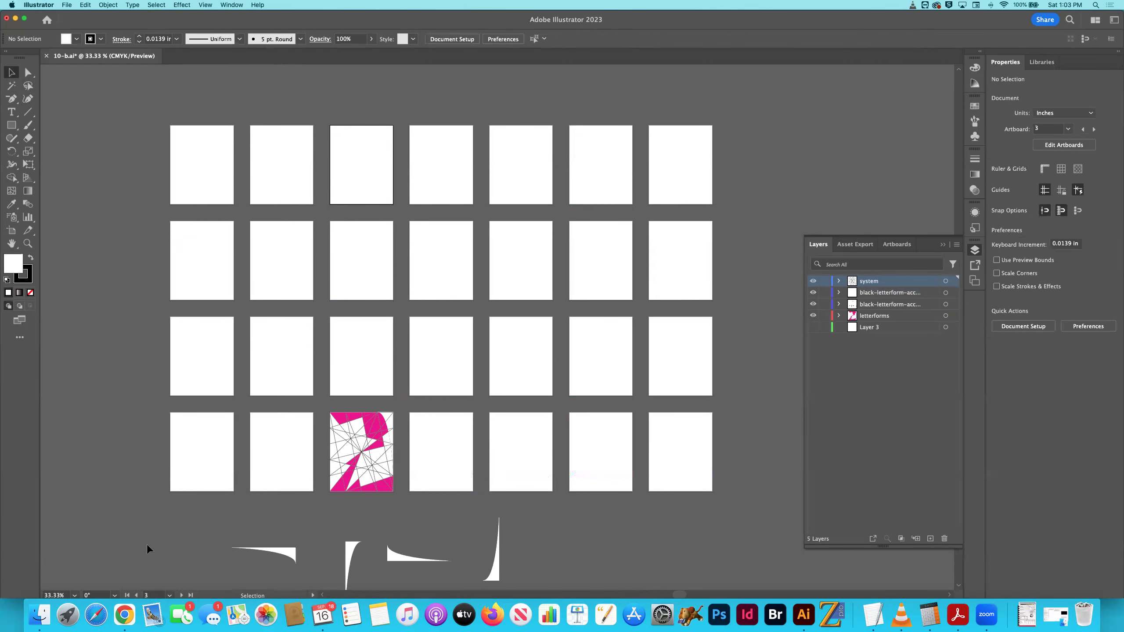
{"action": "left_click_drag", "start_coordinate": [581, 569], "coordinate": [582, 570]}
{"action": "key", "text": "Delete"}
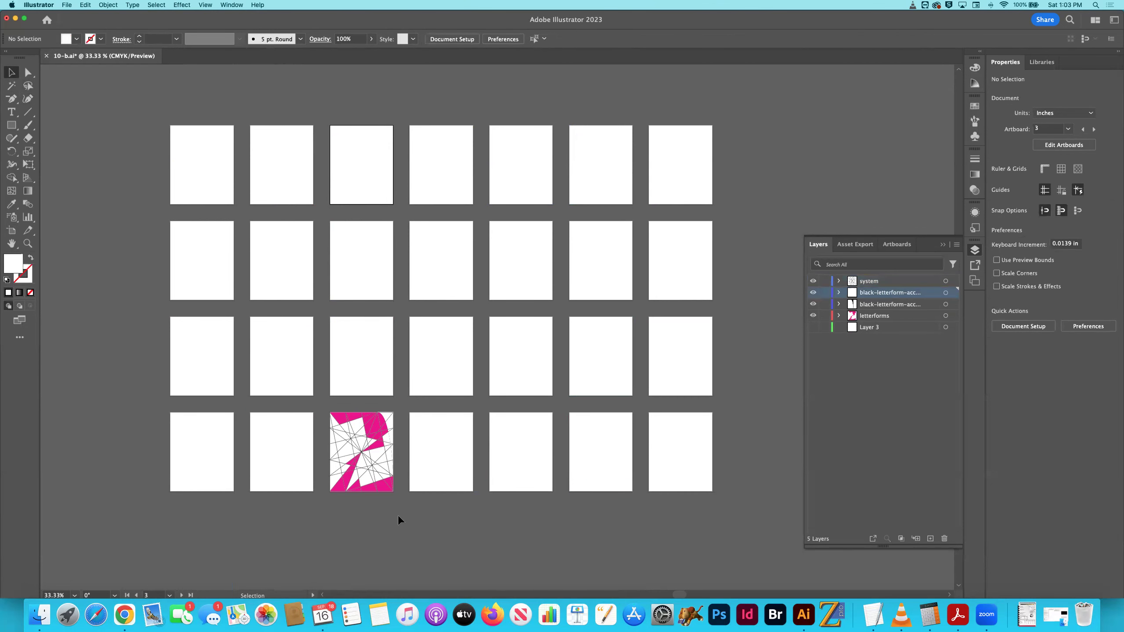
With the Artboard tool, delete all empty artboards, keeping only the pink letterform's artboard
{"action": "left_click", "coordinate": [11, 230]}
{"action": "left_click", "coordinate": [689, 442]}
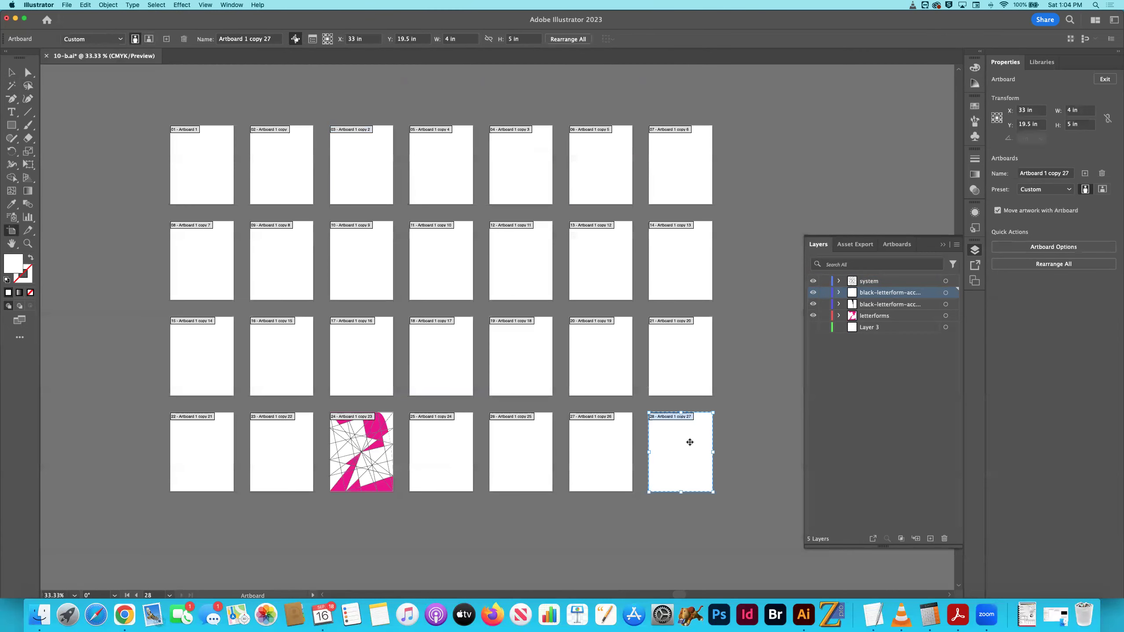
{"action": "key", "text": "Delete"}
{"action": "key", "text": "Delete"}
{"action": "key", "text": "Delete"}
{"action": "key", "text": "Delete"}
{"action": "left_click", "coordinate": [271, 445]}
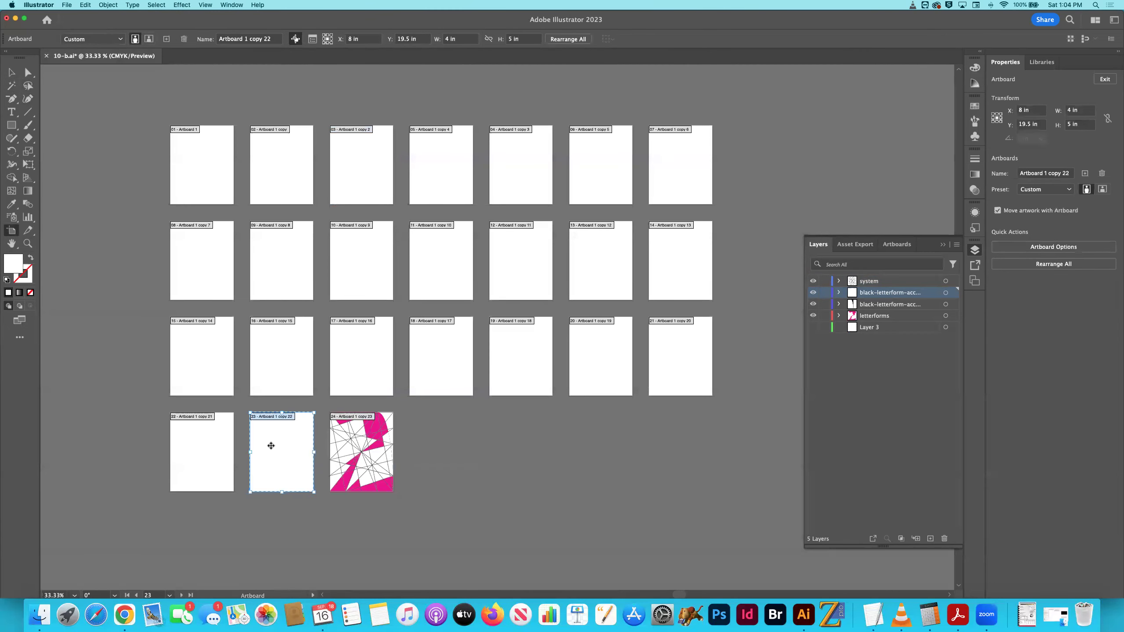
{"action": "key", "text": "Delete"}
{"action": "key", "text": "Delete"}
{"action": "key", "text": "Delete"}
{"action": "key", "text": "Delete"}
{"action": "key", "text": "Delete"}
{"action": "key", "text": "Delete"}
{"action": "key", "text": "Delete"}
{"action": "key", "text": "Delete"}
{"action": "key", "text": "Delete"}
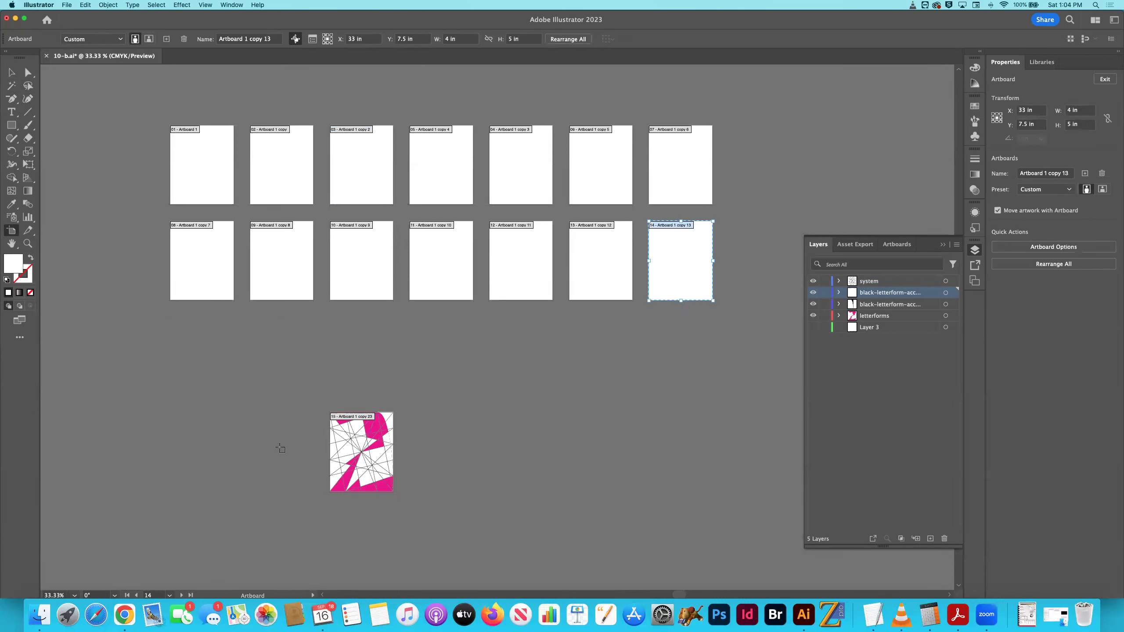
{"action": "key", "text": "Delete"}
{"action": "key", "text": "Delete"}
{"action": "key", "text": "Delete"}
{"action": "key", "text": "Delete"}
{"action": "key", "text": "Delete"}
{"action": "key", "text": "Delete"}
{"action": "key", "text": "Delete"}
{"action": "key", "text": "Delete"}
{"action": "key", "text": "Delete"}
{"action": "key", "text": "Delete"}
{"action": "key", "text": "Delete"}
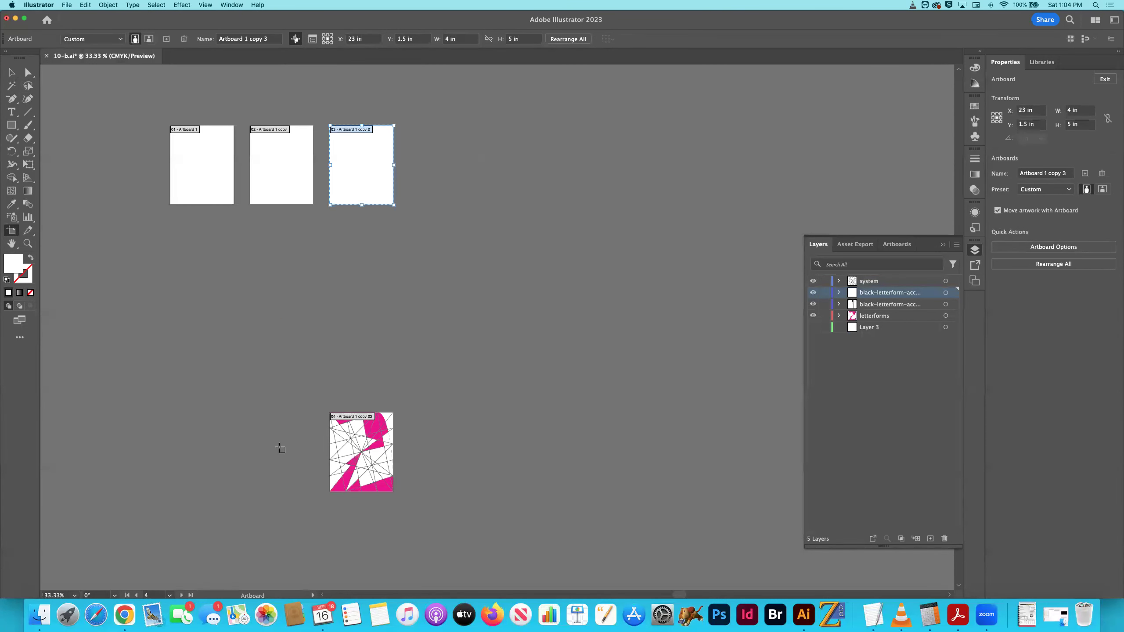
{"action": "key", "text": "Delete"}
{"action": "key", "text": "Delete"}
{"action": "key", "text": "Delete"}
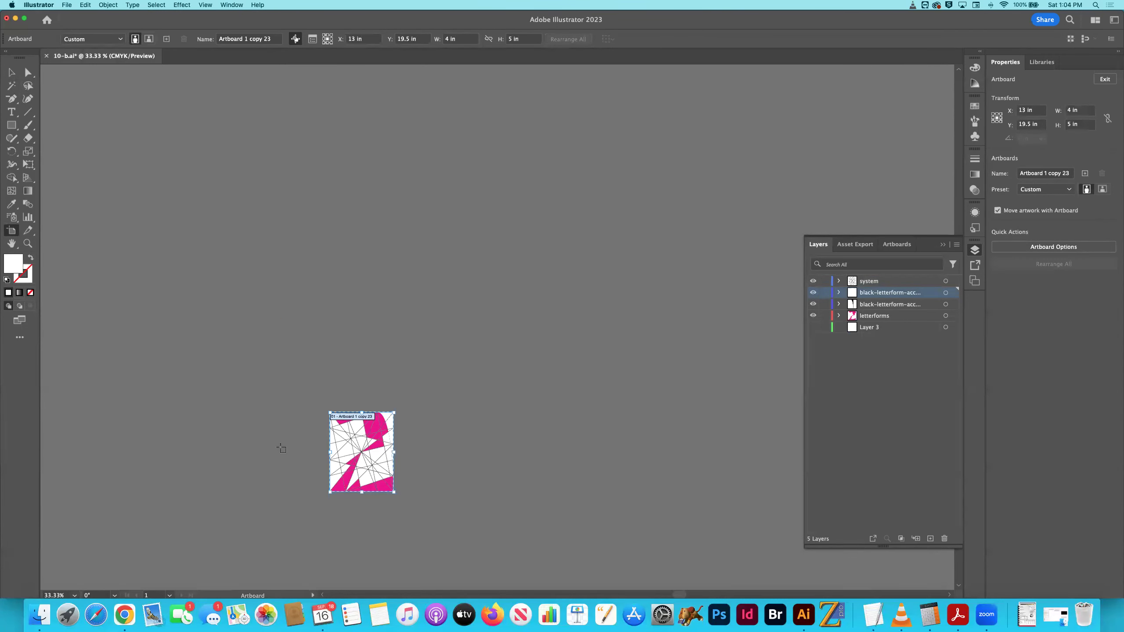
Save 10-b.ai, fit its artboard in the window, and close it
{"action": "key", "text": "super+s"}
{"action": "key", "text": "super+0"}
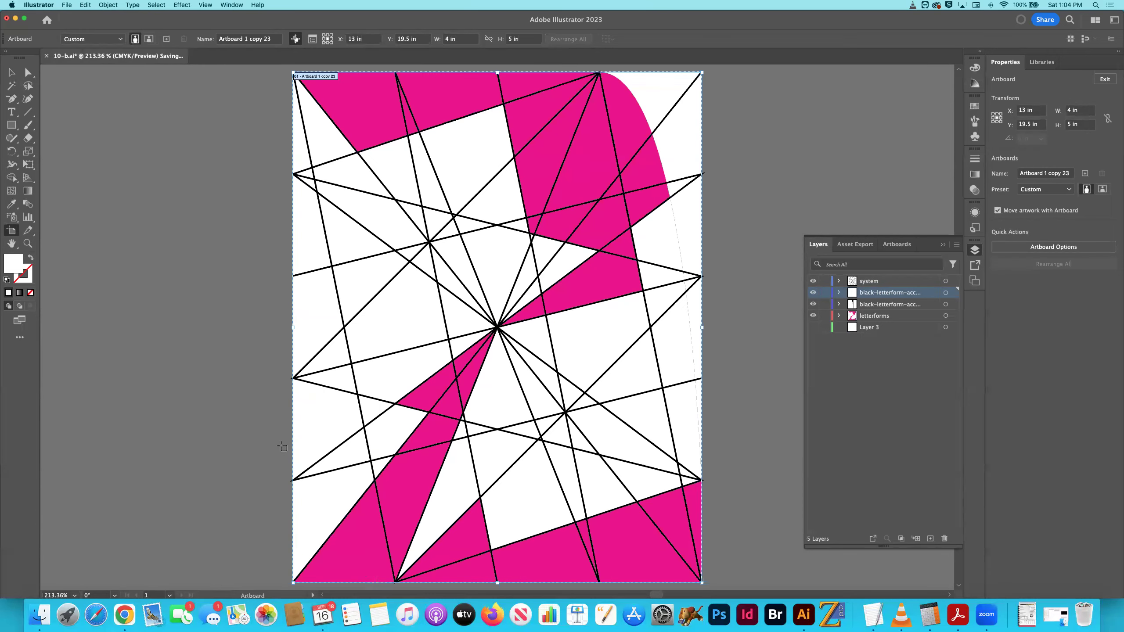
{"action": "key", "text": "super+w"}
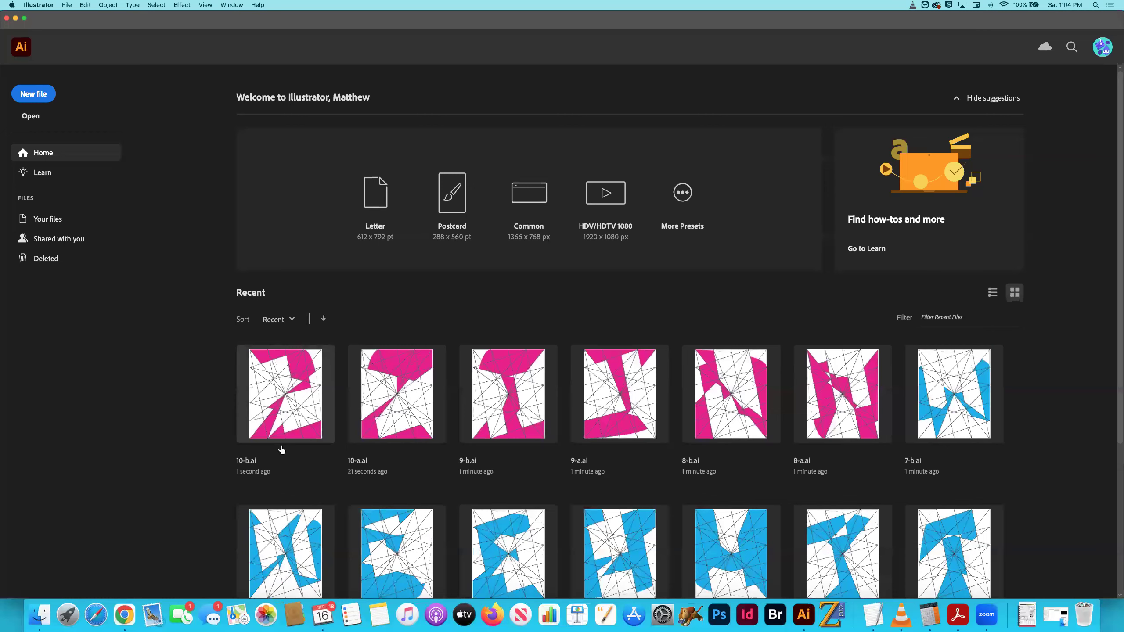
In the nizhoni folder, select 11-a.ai and 11-b.ai together to open them in Illustrator
{"action": "scroll", "coordinate": [549, 494], "scroll_direction": "down", "scroll_amount": 5}
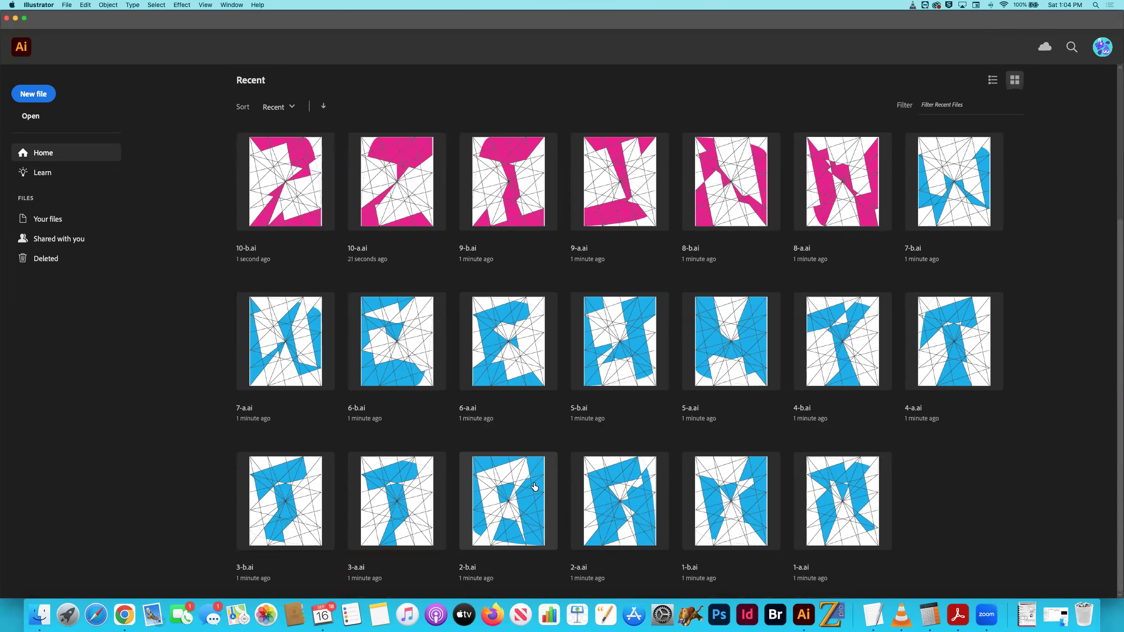
{"action": "key", "text": "super+Tab"}
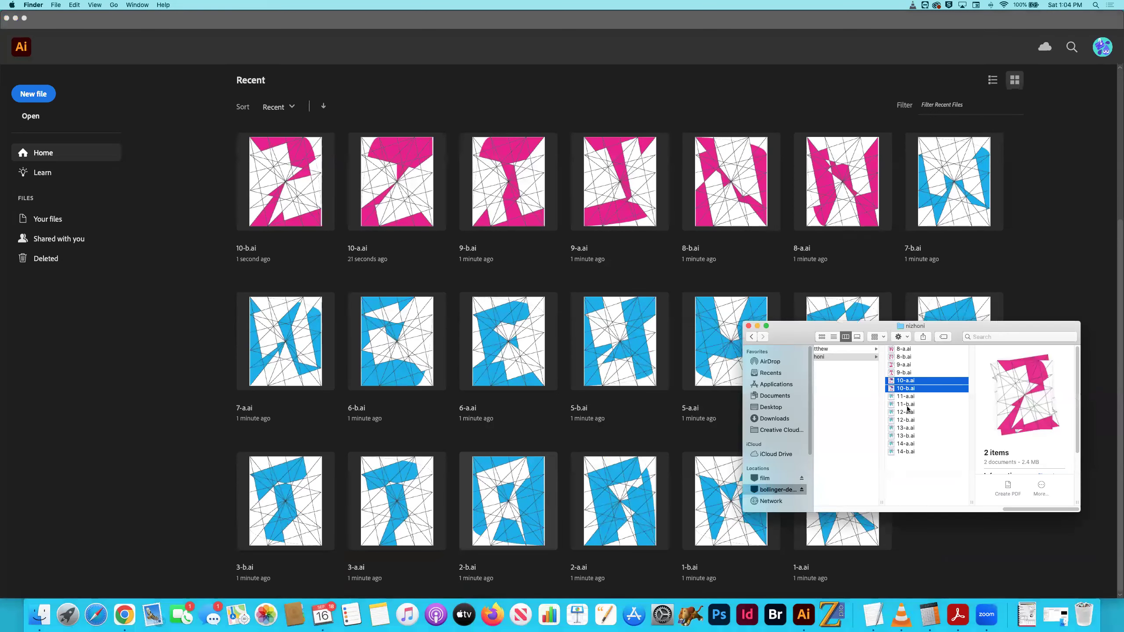
{"action": "left_click", "coordinate": [905, 397]}
{"action": "left_click", "coordinate": [898, 405], "text": "shift"}
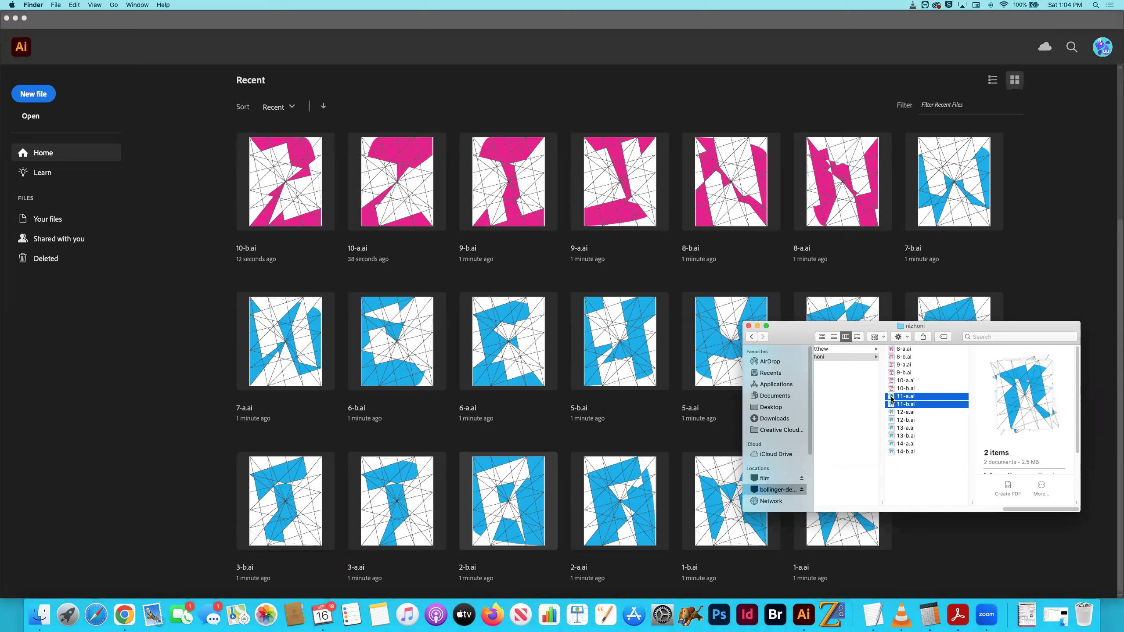
{"action": "right_click", "coordinate": [893, 404]}
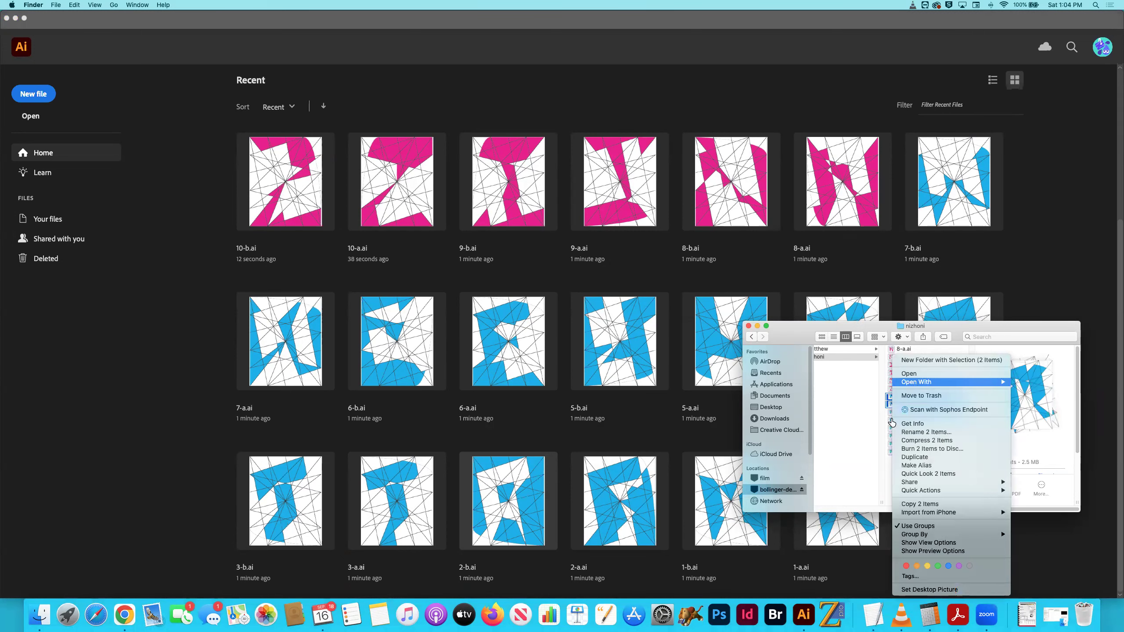
{"action": "key", "text": "super+Tab"}
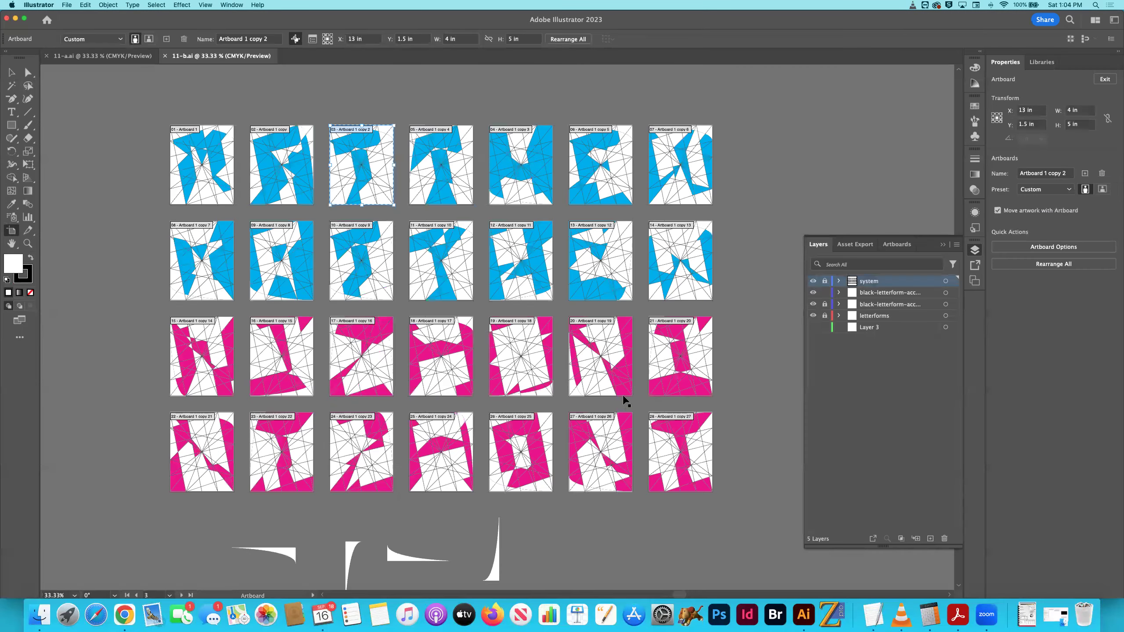
Switch to the 11-a.ai document with the Selection tool active
{"action": "left_click", "coordinate": [97, 57]}
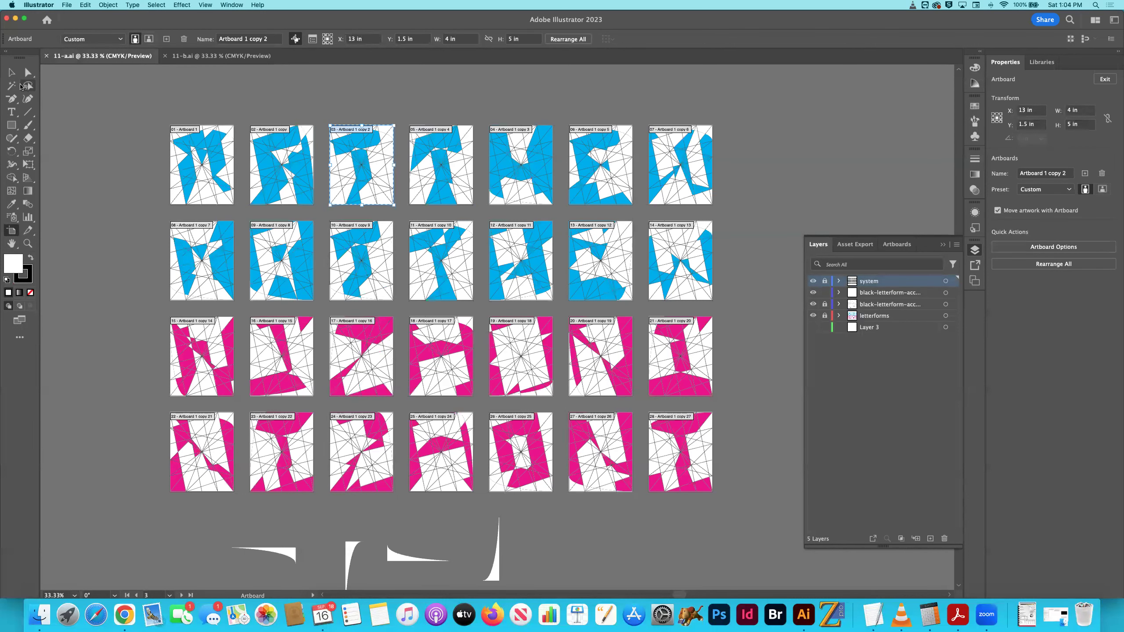
{"action": "left_click", "coordinate": [11, 72]}
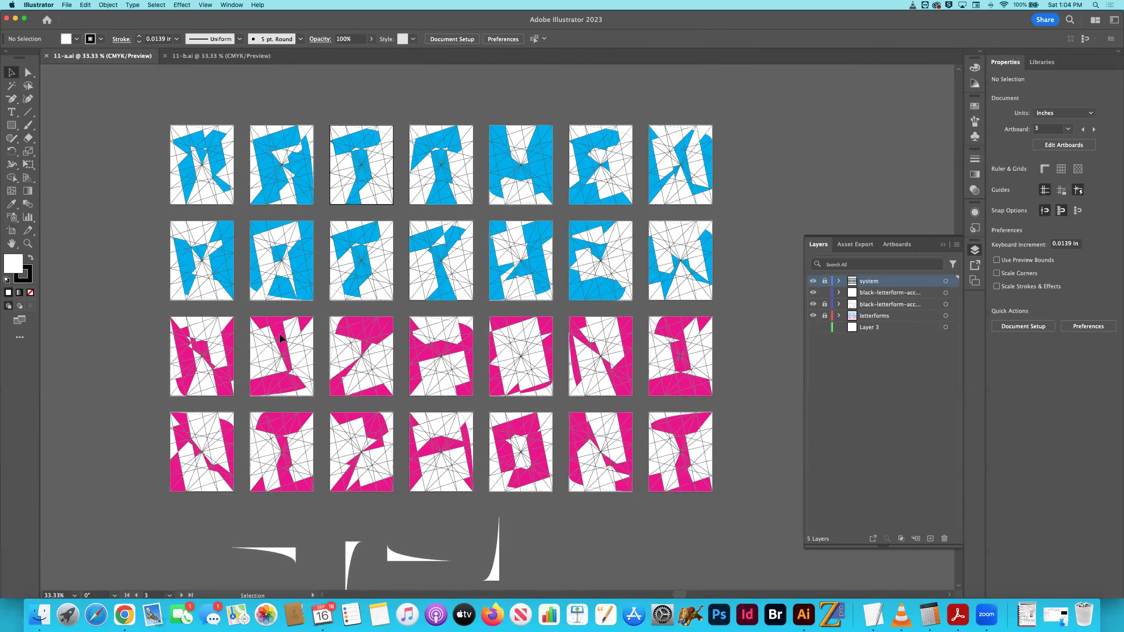
{"action": "left_click", "coordinate": [12, 233]}
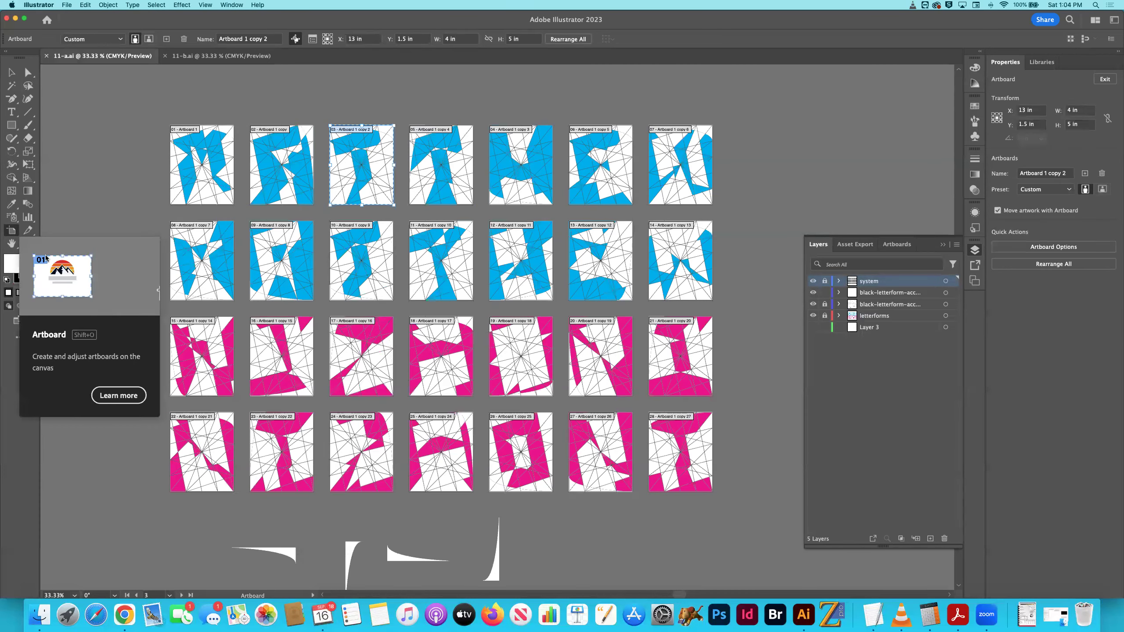
{"action": "key", "text": "Escape"}
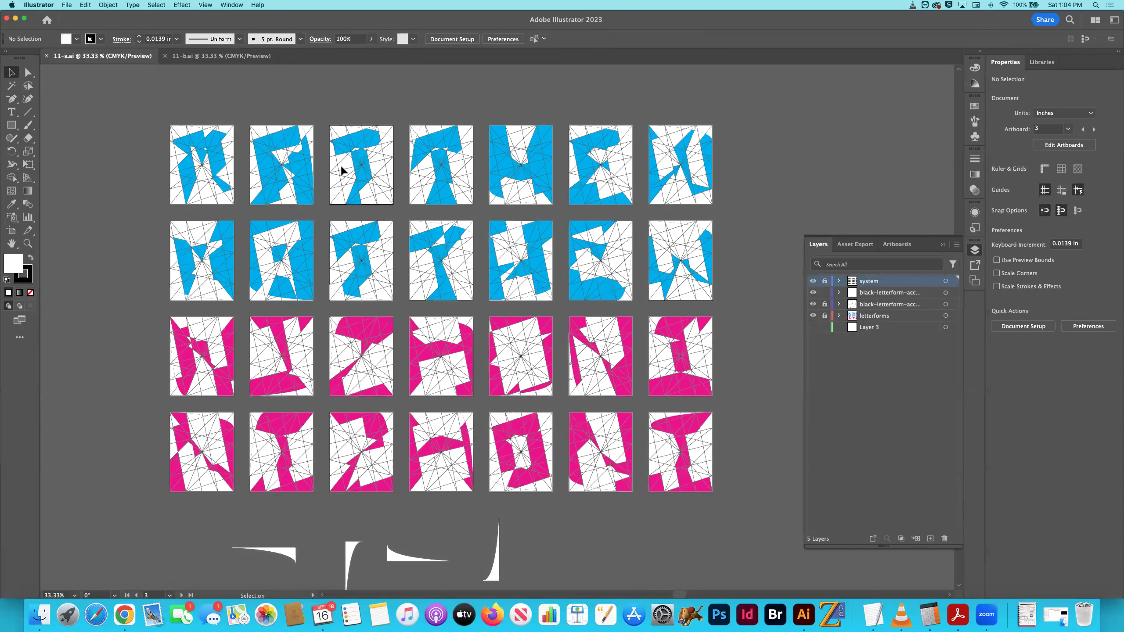
Unlock the letterforms, black-letterform and system layers in the Layers panel
{"action": "left_click", "coordinate": [824, 304]}
{"action": "left_click", "coordinate": [824, 304]}
{"action": "left_click", "coordinate": [824, 280]}
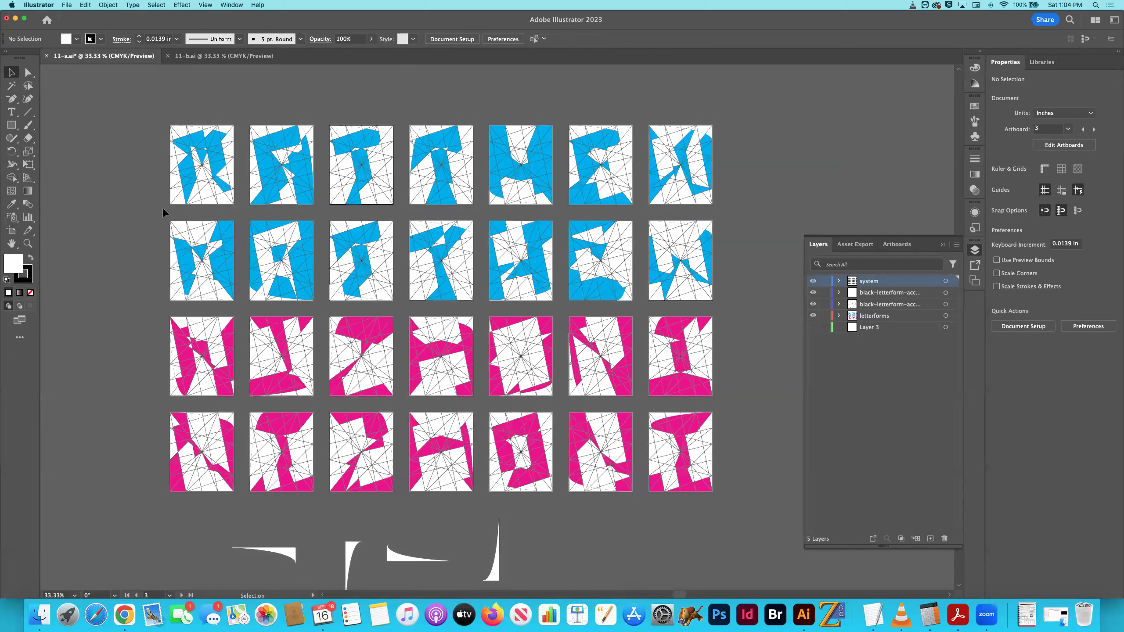
Marquee-delete the blue letterforms, other pink letterforms and white shapes, keeping one pink letter
{"action": "left_click_drag", "start_coordinate": [158, 159], "coordinate": [767, 305]}
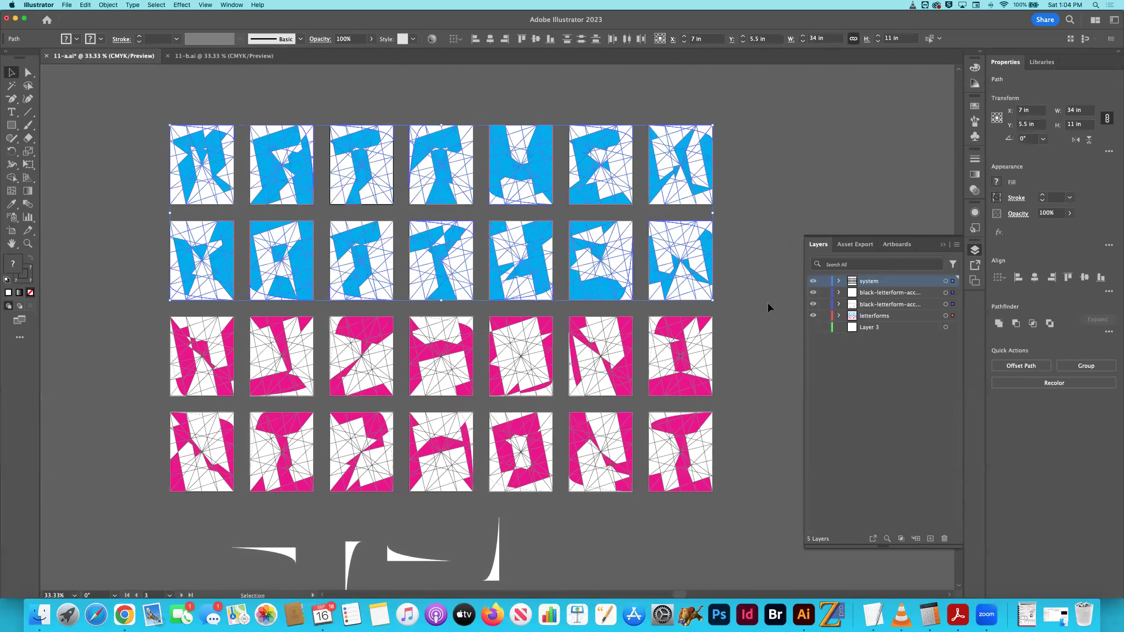
{"action": "key", "text": "Delete"}
{"action": "left_click_drag", "start_coordinate": [403, 501], "coordinate": [164, 310]}
{"action": "key", "text": "Delete"}
{"action": "left_click_drag", "start_coordinate": [522, 345], "coordinate": [737, 502]}
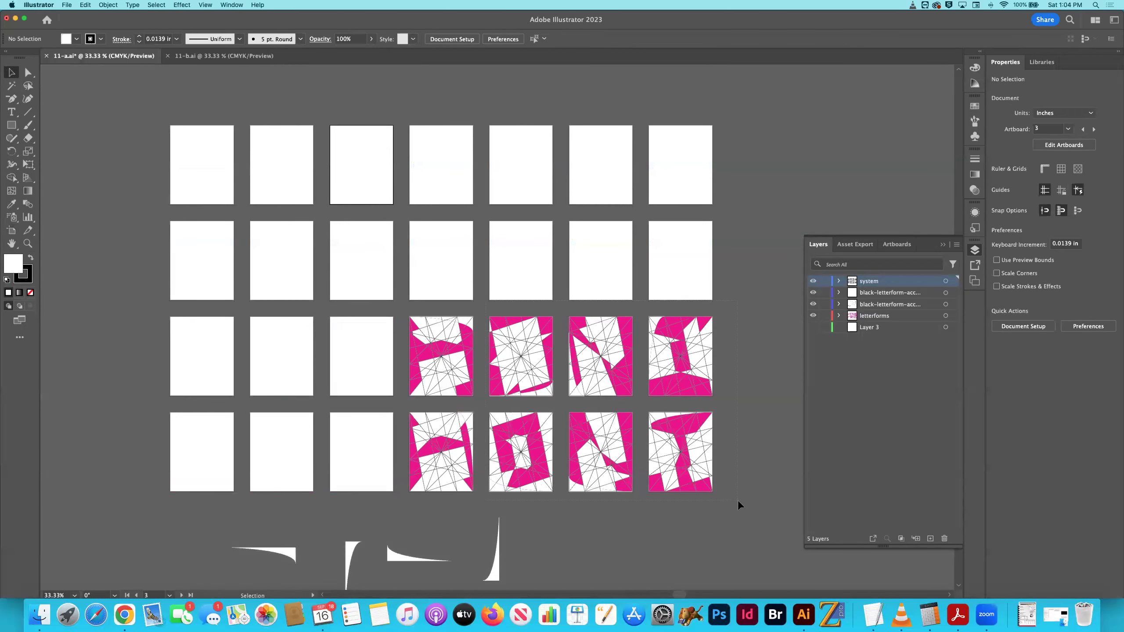
{"action": "key", "text": "Delete"}
{"action": "left_click_drag", "start_coordinate": [528, 569], "coordinate": [482, 509]}
{"action": "key", "text": "Delete"}
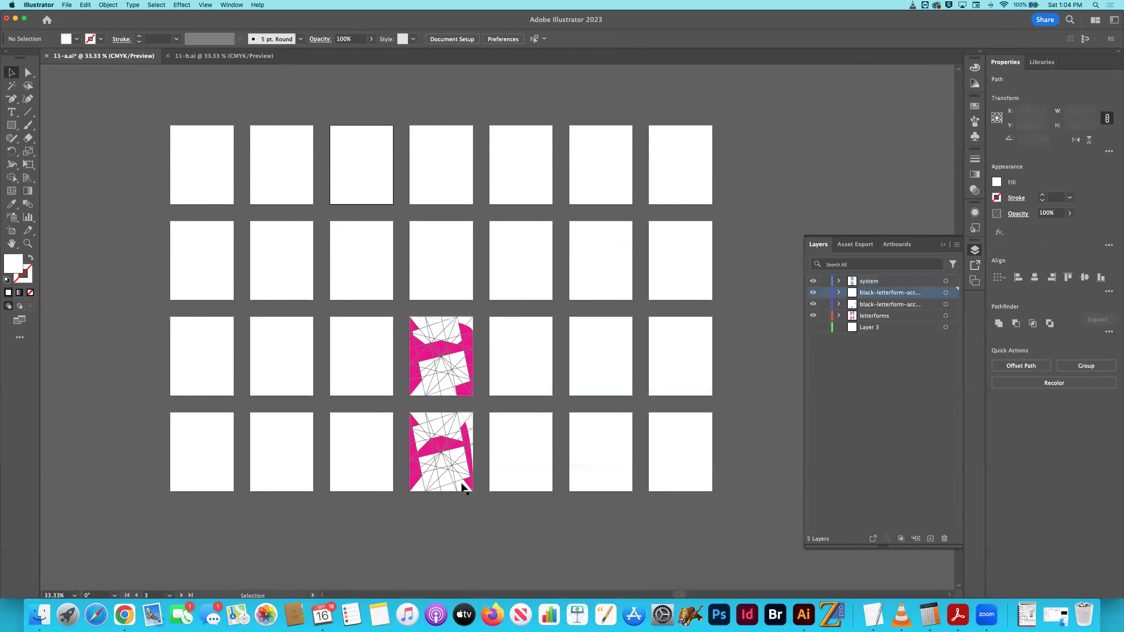
{"action": "left_click_drag", "start_coordinate": [403, 402], "coordinate": [499, 501]}
{"action": "key", "text": "Delete"}
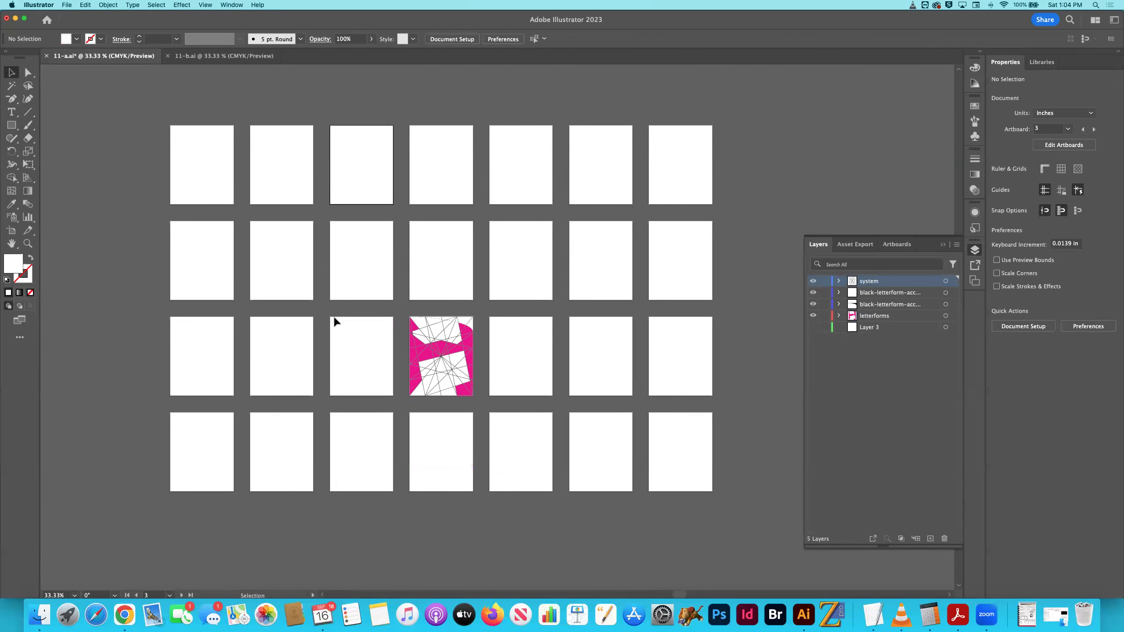
With the Artboard tool, delete all the empty artboards from the bottom row upward
{"action": "left_click", "coordinate": [12, 231]}
{"action": "left_click", "coordinate": [682, 459]}
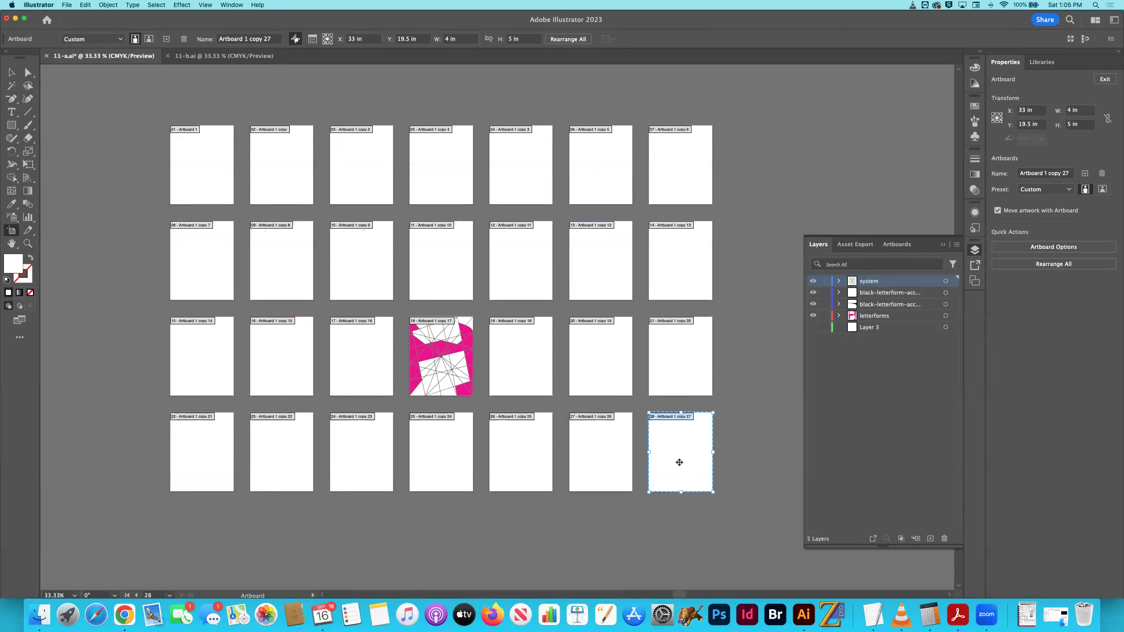
{"action": "key", "text": "Delete"}
{"action": "key", "text": "Delete"}
{"action": "key", "text": "Delete"}
{"action": "key", "text": "Delete"}
{"action": "key", "text": "Delete"}
{"action": "key", "text": "Delete"}
{"action": "key", "text": "Delete"}
{"action": "key", "text": "Delete"}
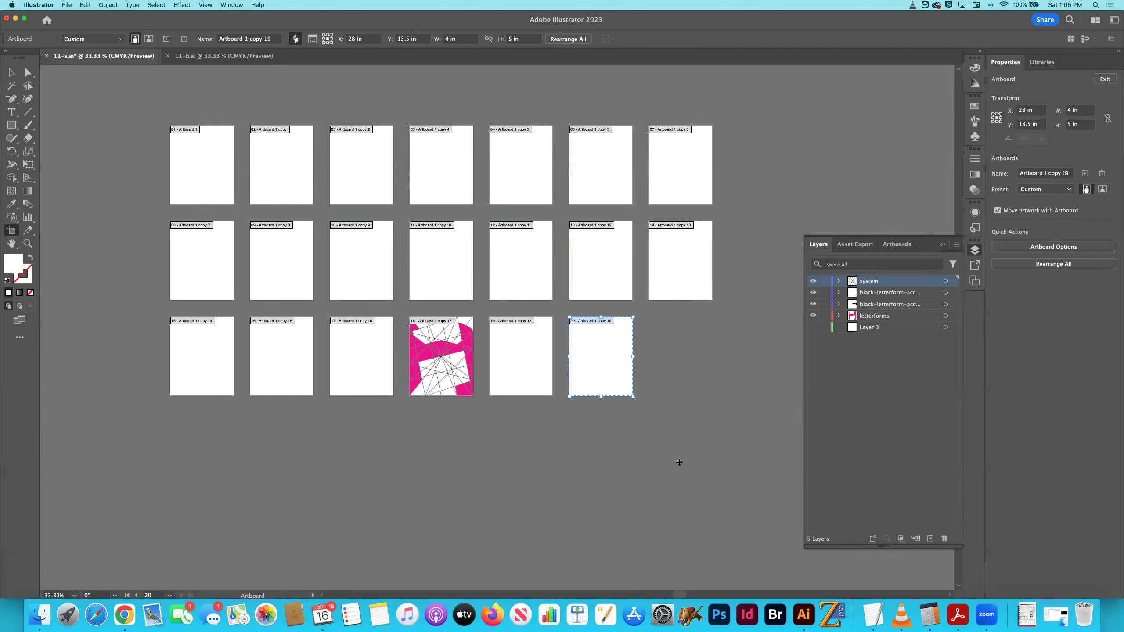
{"action": "key", "text": "Delete"}
{"action": "key", "text": "Delete"}
{"action": "left_click", "coordinate": [379, 372]}
{"action": "key", "text": "Delete"}
{"action": "key", "text": "Delete"}
{"action": "key", "text": "Delete"}
{"action": "key", "text": "Delete"}
{"action": "key", "text": "Delete"}
{"action": "key", "text": "Delete"}
{"action": "key", "text": "Delete"}
{"action": "key", "text": "Delete"}
{"action": "key", "text": "Delete"}
{"action": "key", "text": "Delete"}
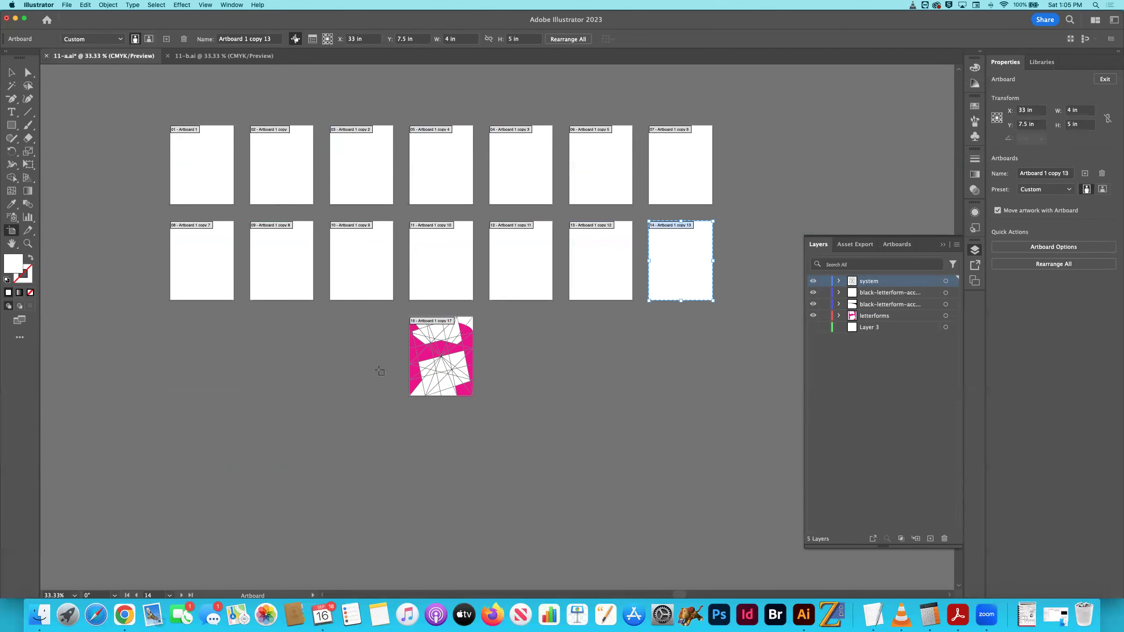
{"action": "key", "text": "Delete"}
{"action": "key", "text": "Delete"}
{"action": "key", "text": "Delete"}
{"action": "key", "text": "Delete"}
{"action": "key", "text": "Delete"}
{"action": "key", "text": "Delete"}
{"action": "key", "text": "Delete"}
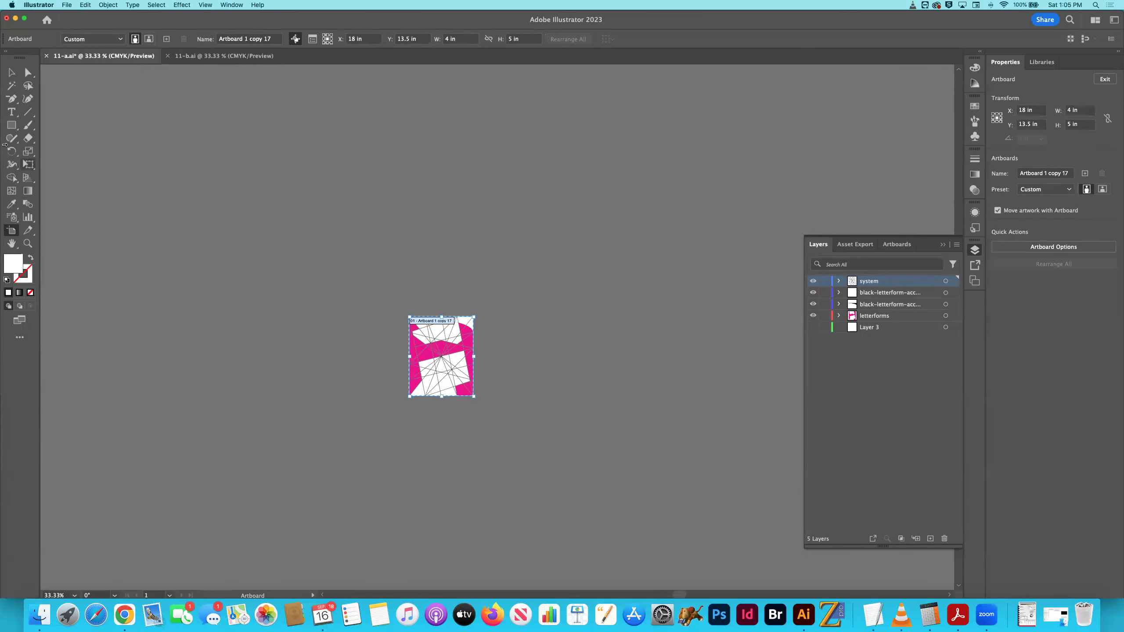
{"action": "key", "text": "Escape"}
Fit the remaining artboard in the window, then save and close 11-a.ai
{"action": "key", "text": "super+0"}
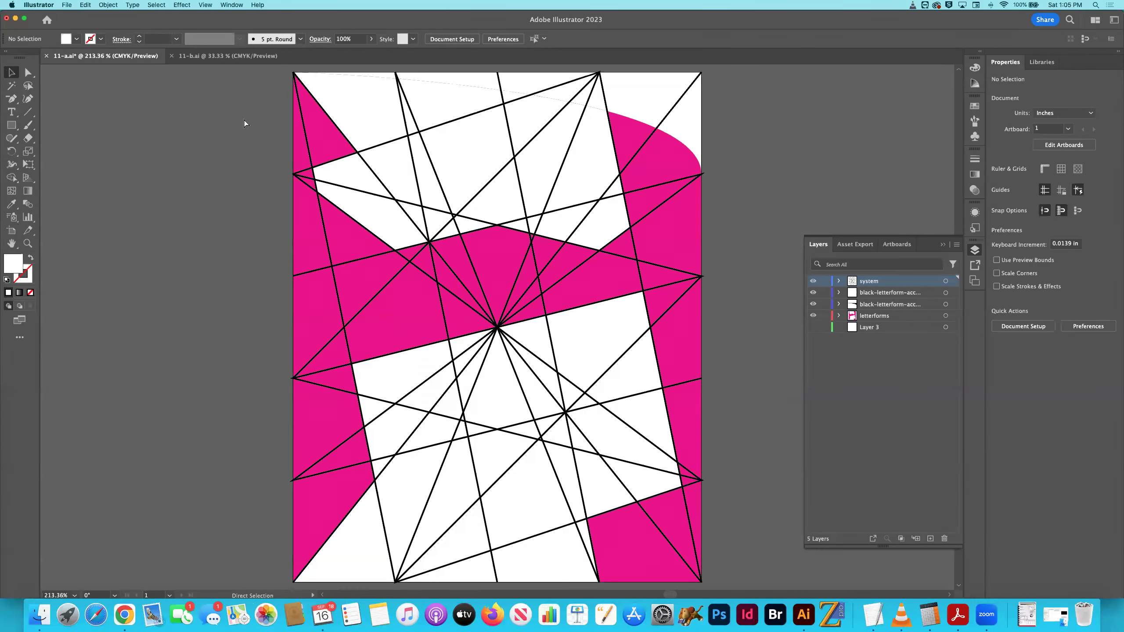
{"action": "key", "text": "super+s"}
{"action": "key", "text": "super+w"}
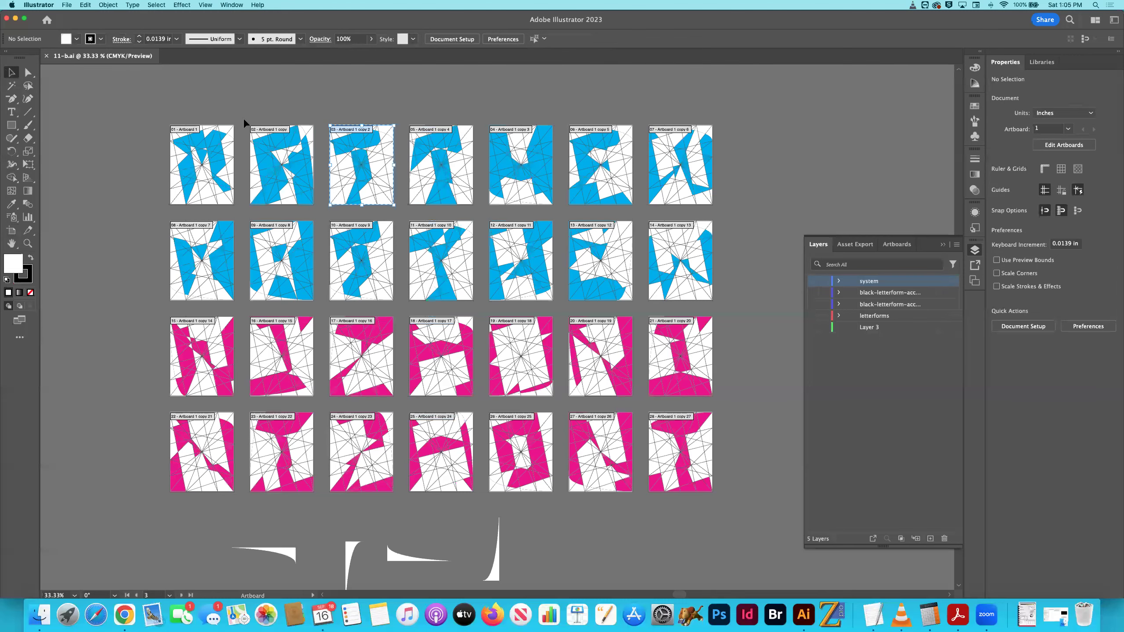
In 11-b.ai, return to the Selection tool and unlock the system and letterform layers together
{"action": "key", "text": "v"}
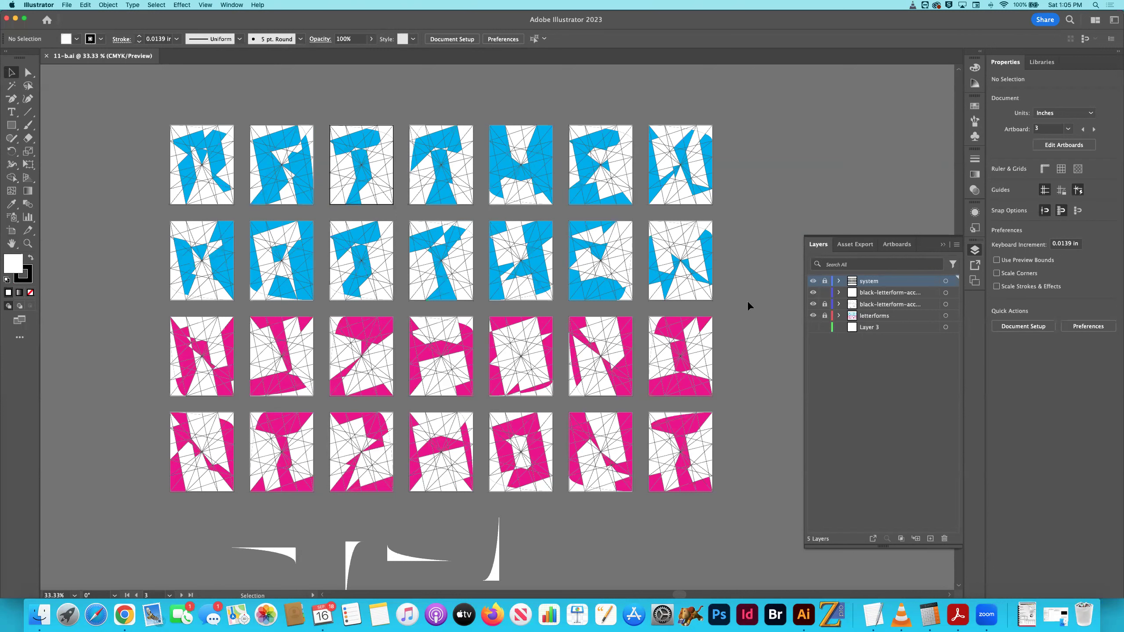
{"action": "left_click_drag", "start_coordinate": [825, 316], "coordinate": [824, 282]}
Remove the top three rows' artwork, the other bottom pink letters and the white curves below
{"action": "key", "text": "super+z"}
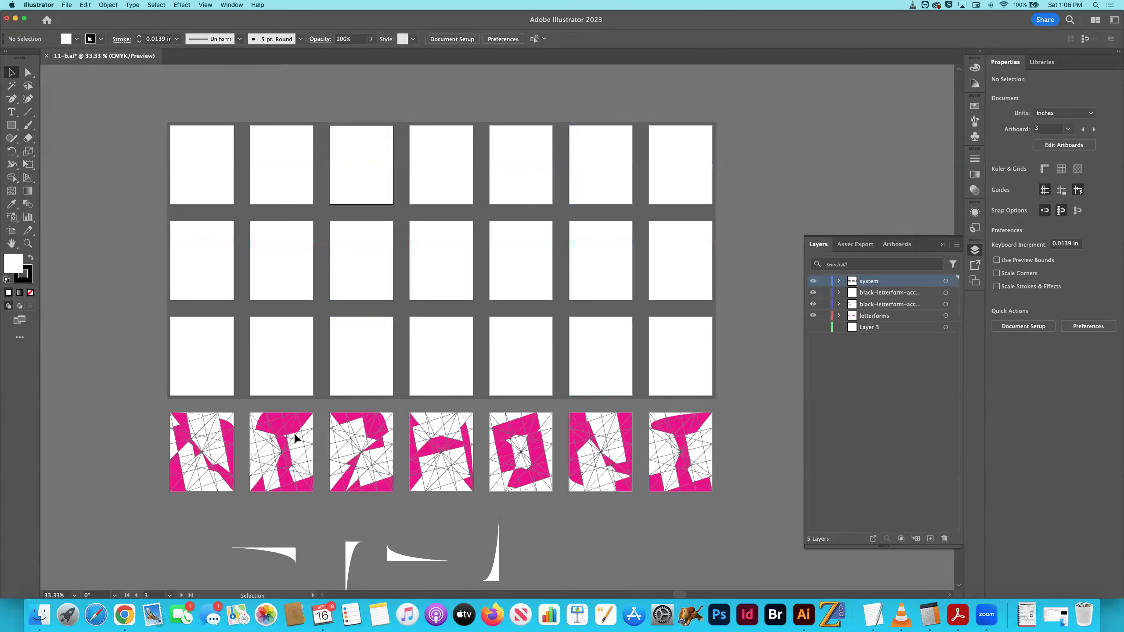
{"action": "key", "text": "super+z"}
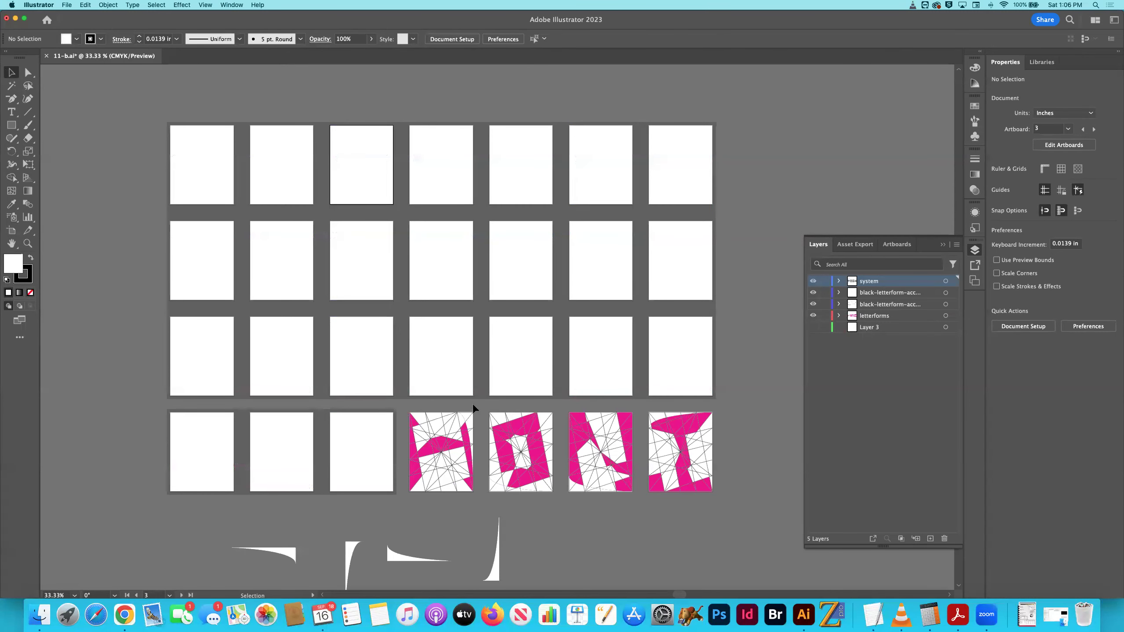
{"action": "key", "text": "super+z"}
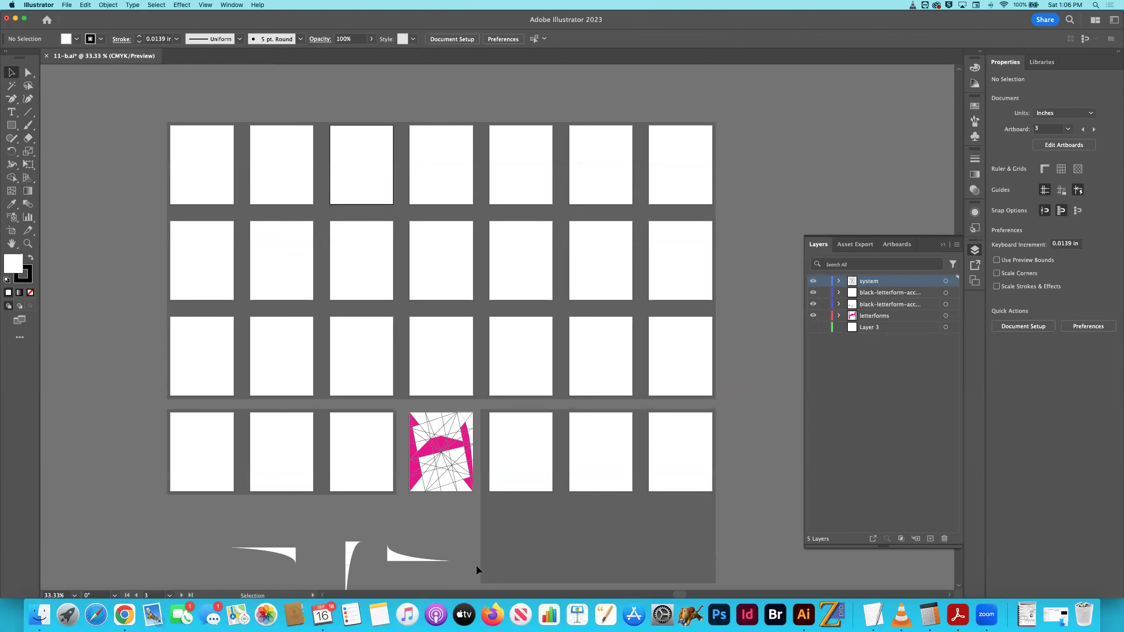
{"action": "key", "text": "super+z"}
{"action": "key", "text": "super+minus"}
{"action": "key", "text": "super+minus"}
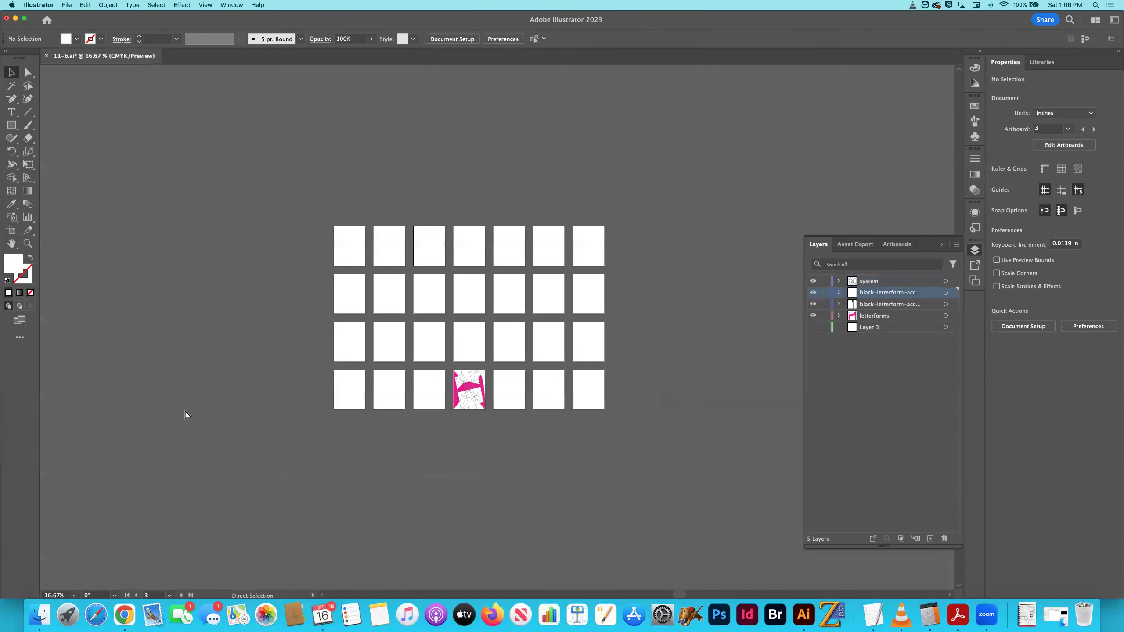
{"action": "key", "text": "super+equal"}
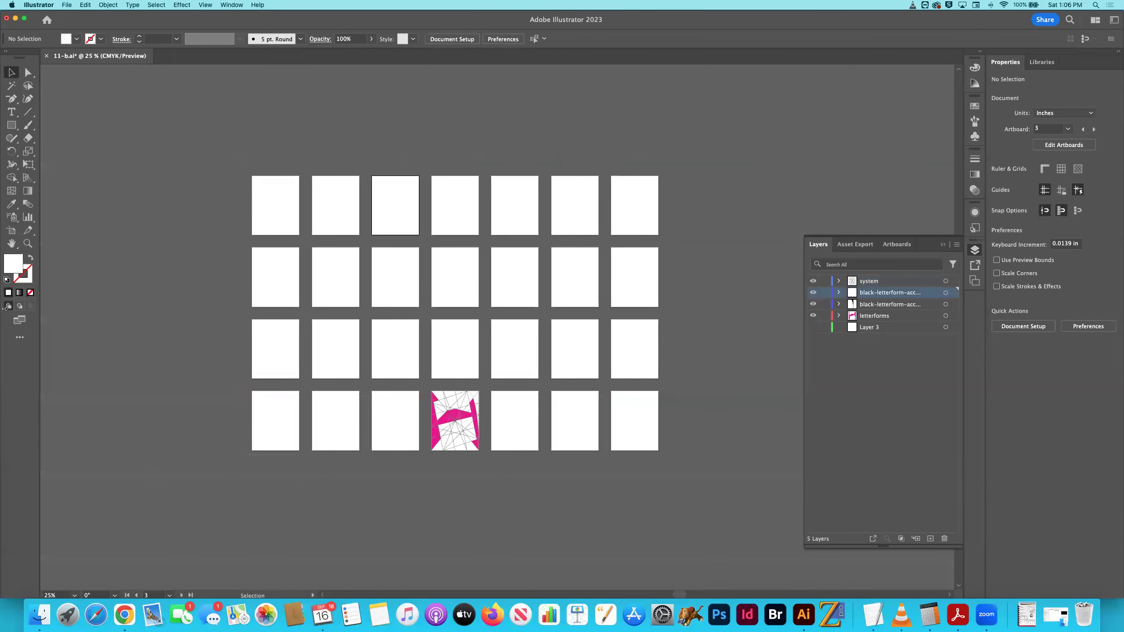
With the Artboard tool, delete artboards 28 through 01, keeping only the pink letterform's
{"action": "left_click", "coordinate": [11, 230]}
{"action": "left_click", "coordinate": [635, 426]}
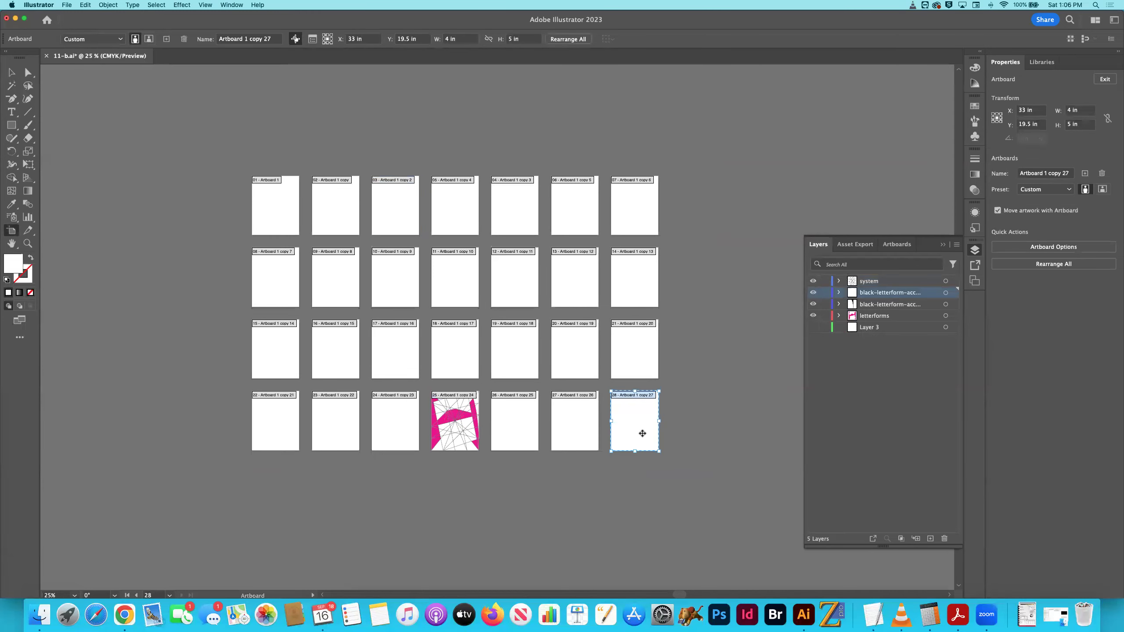
{"action": "key", "text": "Delete"}
{"action": "key", "text": "Delete"}
{"action": "key", "text": "Delete"}
{"action": "left_click", "coordinate": [397, 430]}
{"action": "key", "text": "Delete"}
{"action": "key", "text": "Delete"}
{"action": "key", "text": "Delete"}
{"action": "key", "text": "Delete"}
{"action": "key", "text": "Delete"}
{"action": "key", "text": "Delete"}
{"action": "key", "text": "Delete"}
{"action": "key", "text": "Delete"}
{"action": "key", "text": "Delete"}
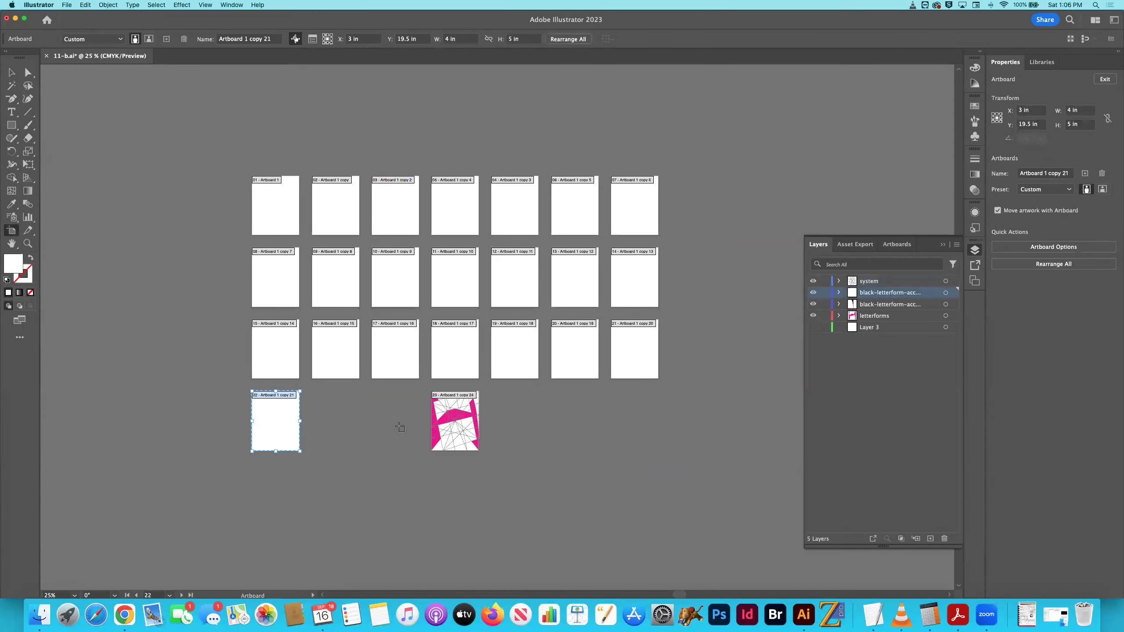
{"action": "key", "text": "Delete"}
{"action": "key", "text": "Delete"}
{"action": "key", "text": "Delete"}
{"action": "key", "text": "Delete"}
{"action": "key", "text": "Delete"}
{"action": "key", "text": "Delete"}
{"action": "key", "text": "Delete"}
{"action": "key", "text": "Delete"}
{"action": "key", "text": "Delete"}
{"action": "key", "text": "Delete"}
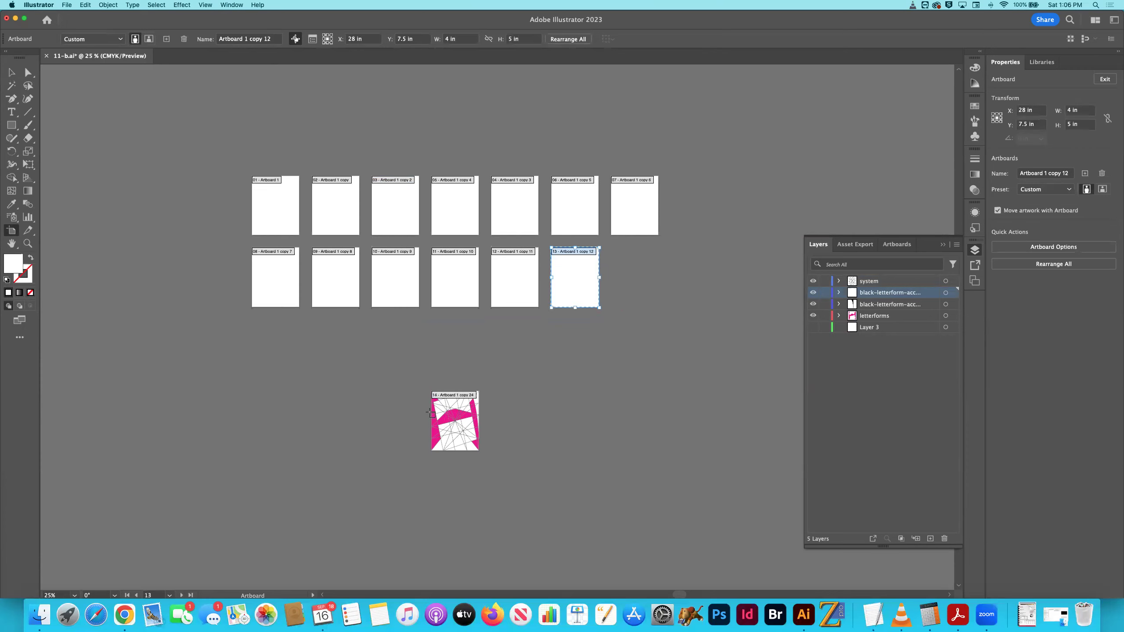
{"action": "key", "text": "Delete"}
{"action": "key", "text": "Delete"}
{"action": "key", "text": "Delete"}
{"action": "key", "text": "Delete"}
{"action": "key", "text": "Delete"}
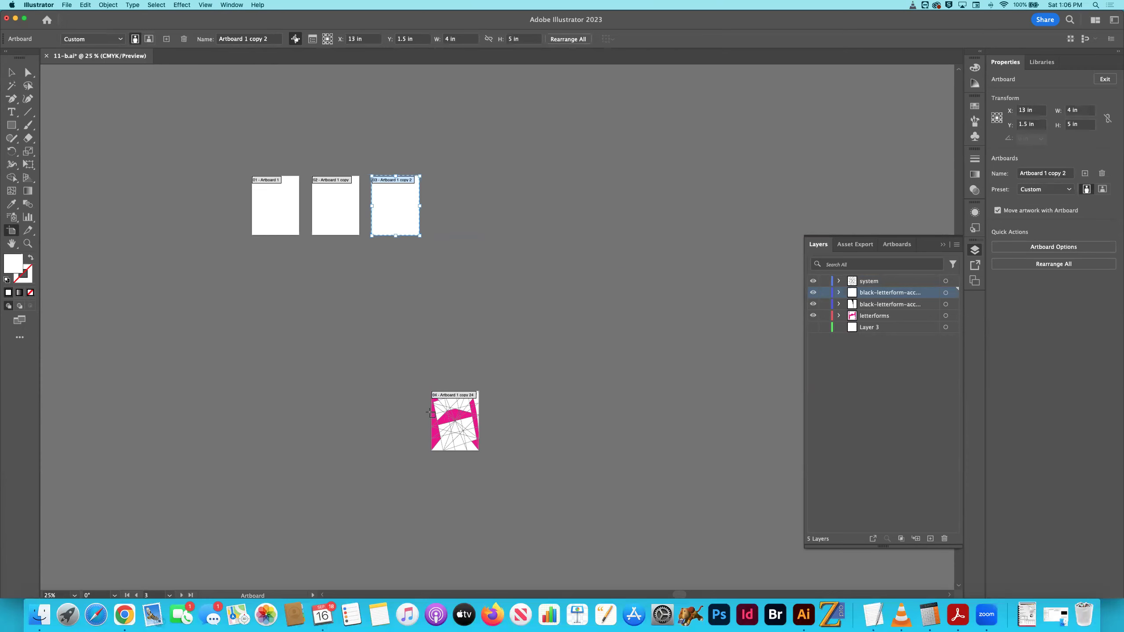
Fit the last artboard in the window, then save and close 11-b.ai
{"action": "key", "text": "super+0"}
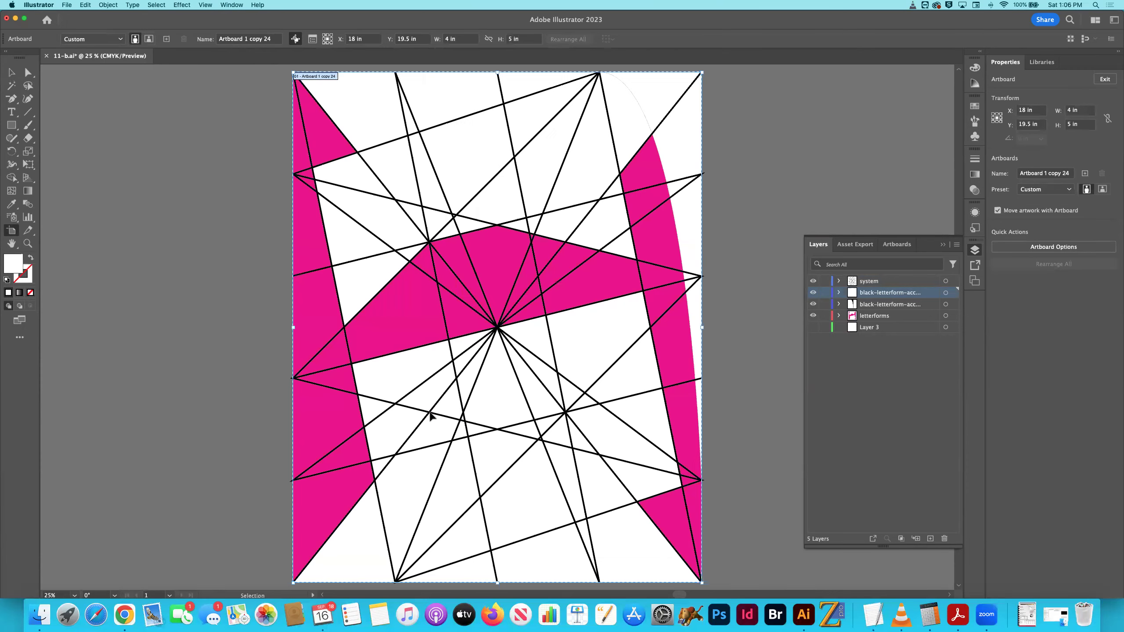
{"action": "key", "text": "super+s"}
{"action": "key", "text": "super+w"}
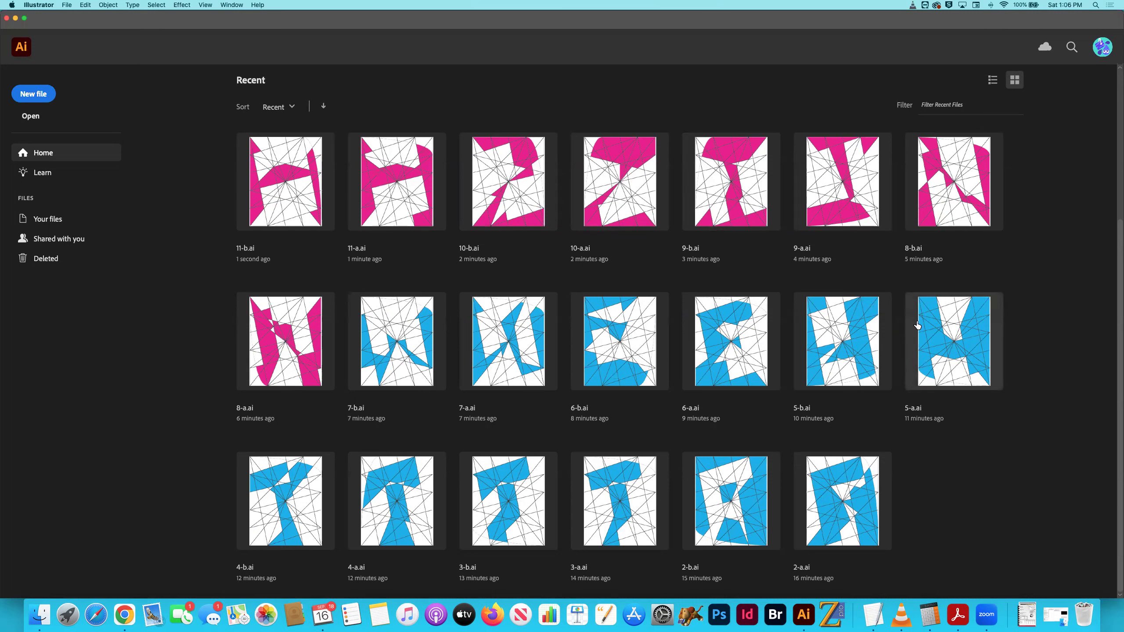
Select 12-a.ai and 12-b.ai in the nizhoni folder and open both in Illustrator
{"action": "key", "text": "super+Tab"}
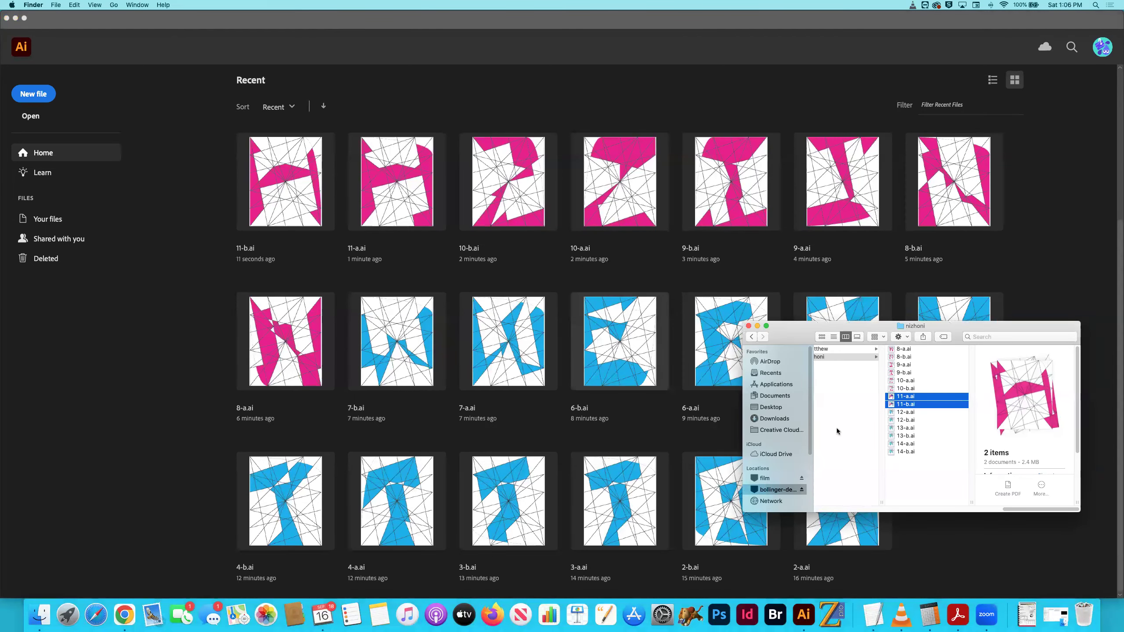
{"action": "left_click", "coordinate": [904, 421]}
{"action": "left_click", "coordinate": [895, 413], "text": "shift"}
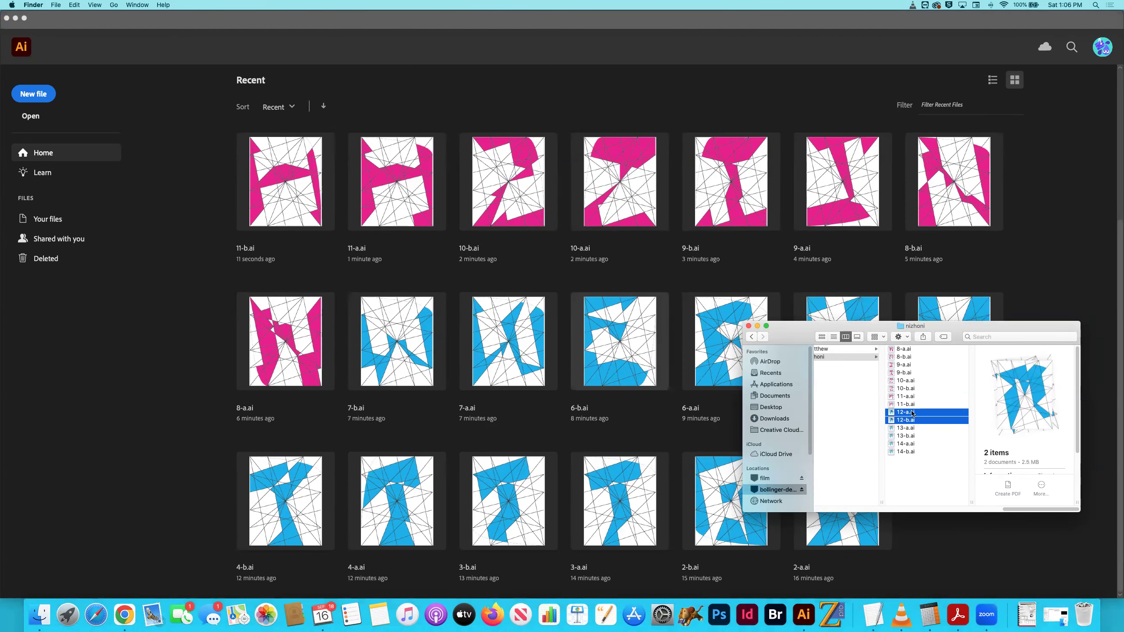
{"action": "right_click", "coordinate": [911, 413]}
{"action": "left_click", "coordinate": [864, 390]}
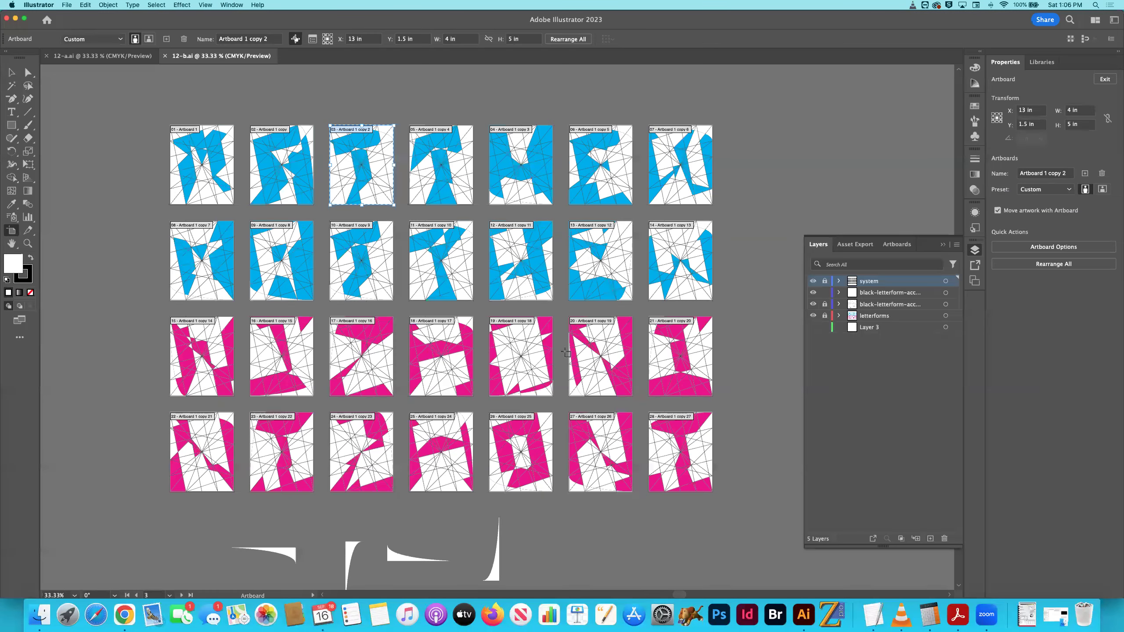
Switch to the Selection tool and bring the 12-a.ai document to the front
{"action": "left_click", "coordinate": [11, 72]}
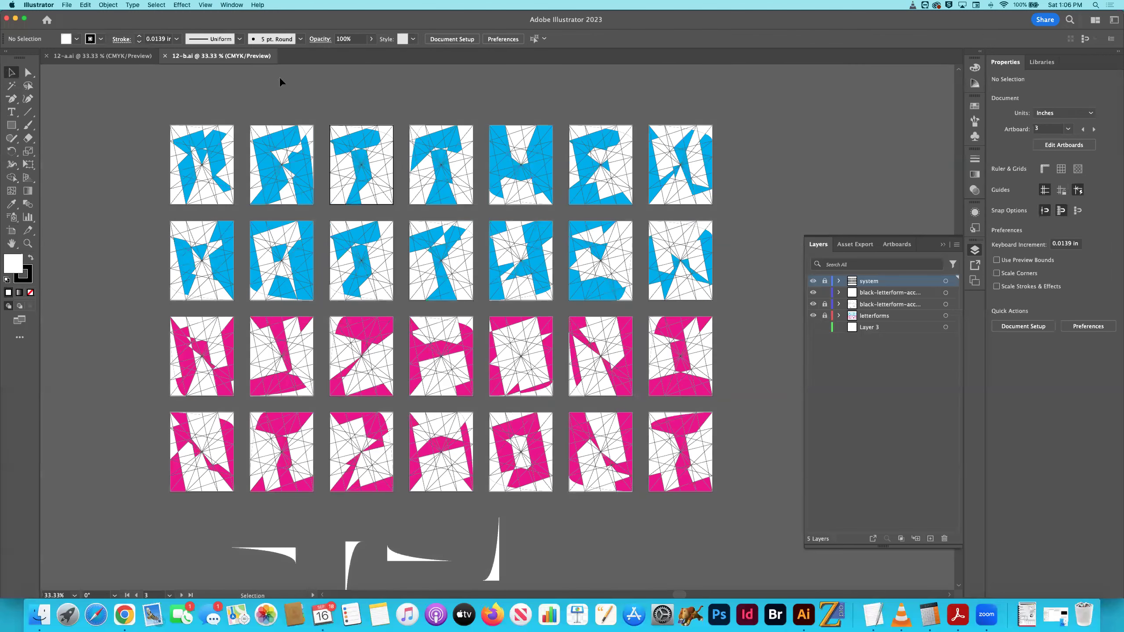
{"action": "left_click", "coordinate": [128, 59]}
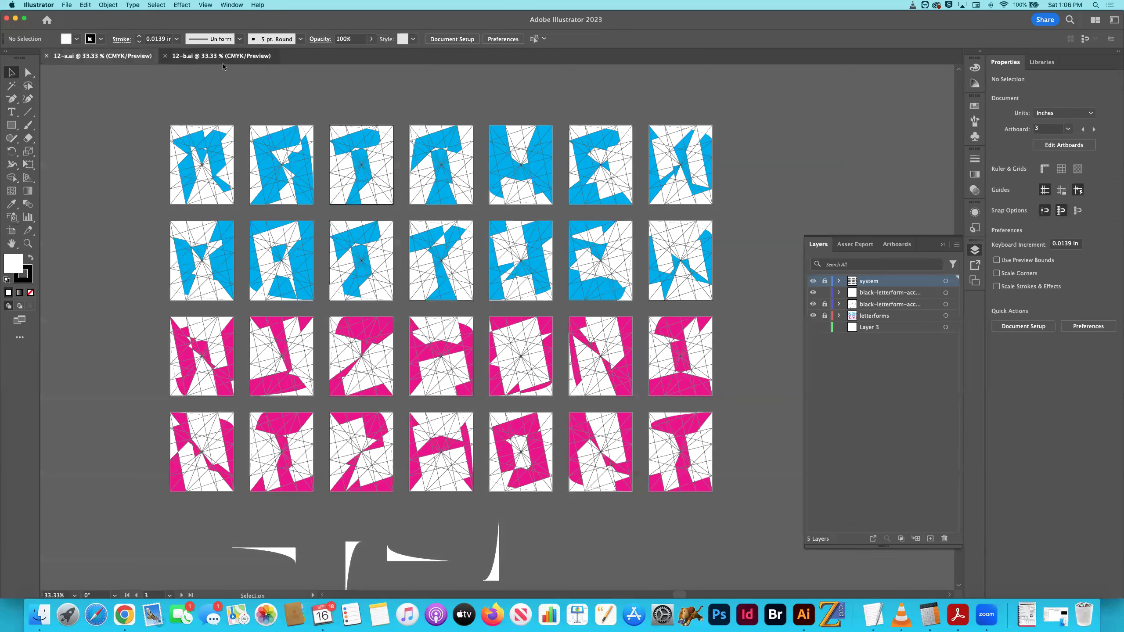
{"action": "left_click", "coordinate": [197, 57]}
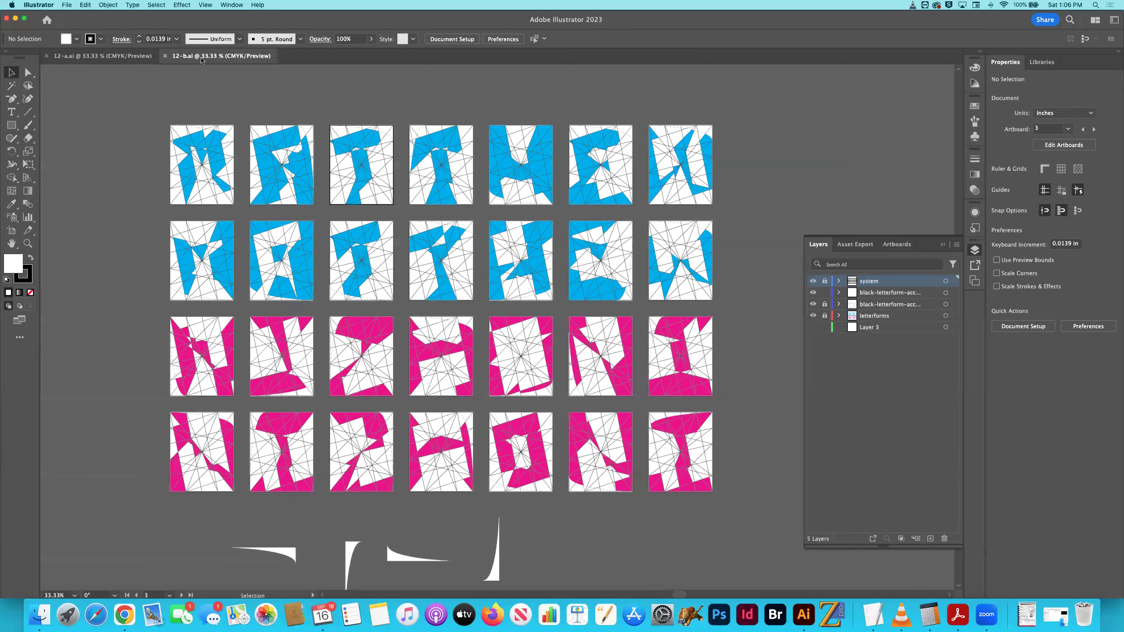
{"action": "key", "text": "super+grave"}
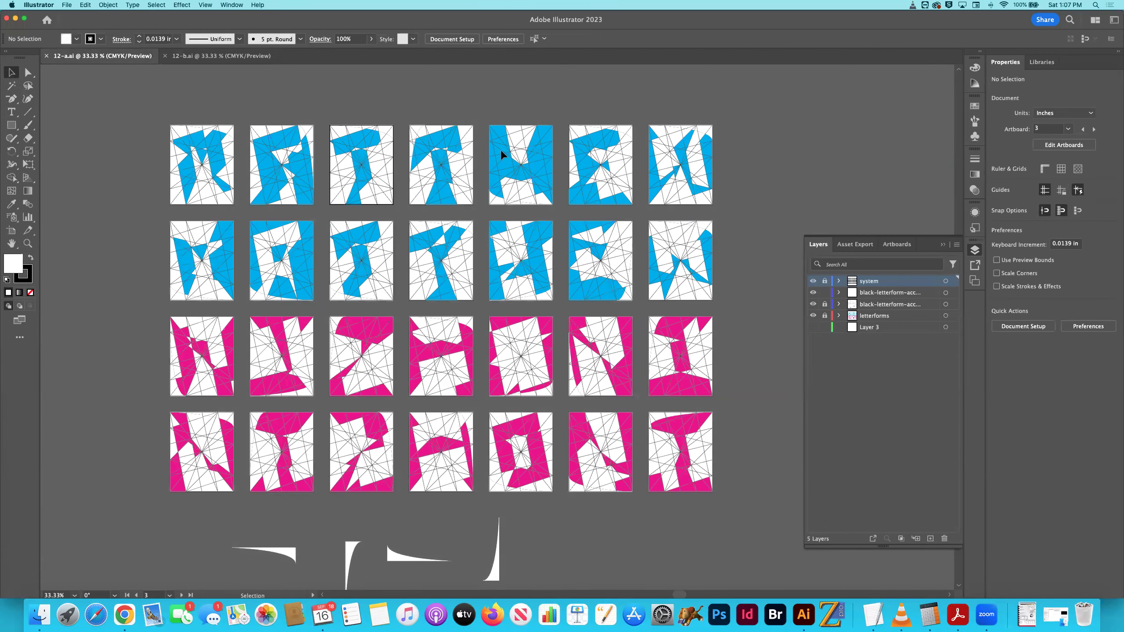
Unlock the system, second black letterform and letterforms layers in 12-a.ai
{"action": "left_click", "coordinate": [824, 315]}
{"action": "left_click", "coordinate": [824, 304]}
{"action": "left_click", "coordinate": [824, 281]}
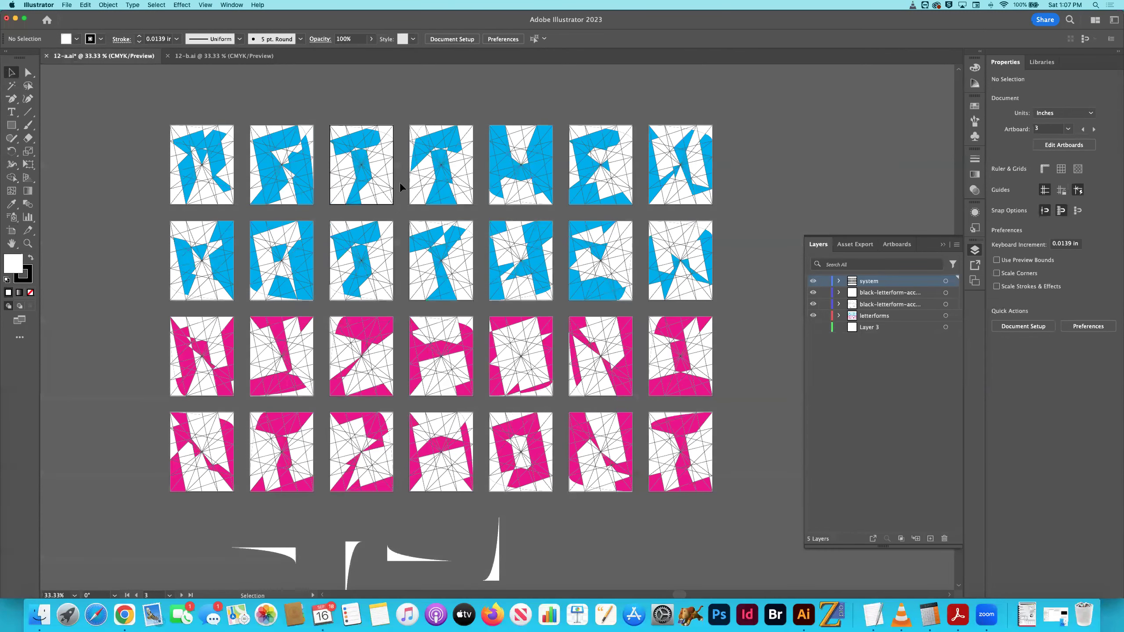
Delete every letterform and curved shape except the pink letter in row 3, column 5
{"action": "left_click_drag", "start_coordinate": [118, 117], "coordinate": [721, 311]}
{"action": "key", "text": "Delete"}
{"action": "left_click_drag", "start_coordinate": [146, 294], "coordinate": [480, 577]}
{"action": "key", "text": "Delete"}
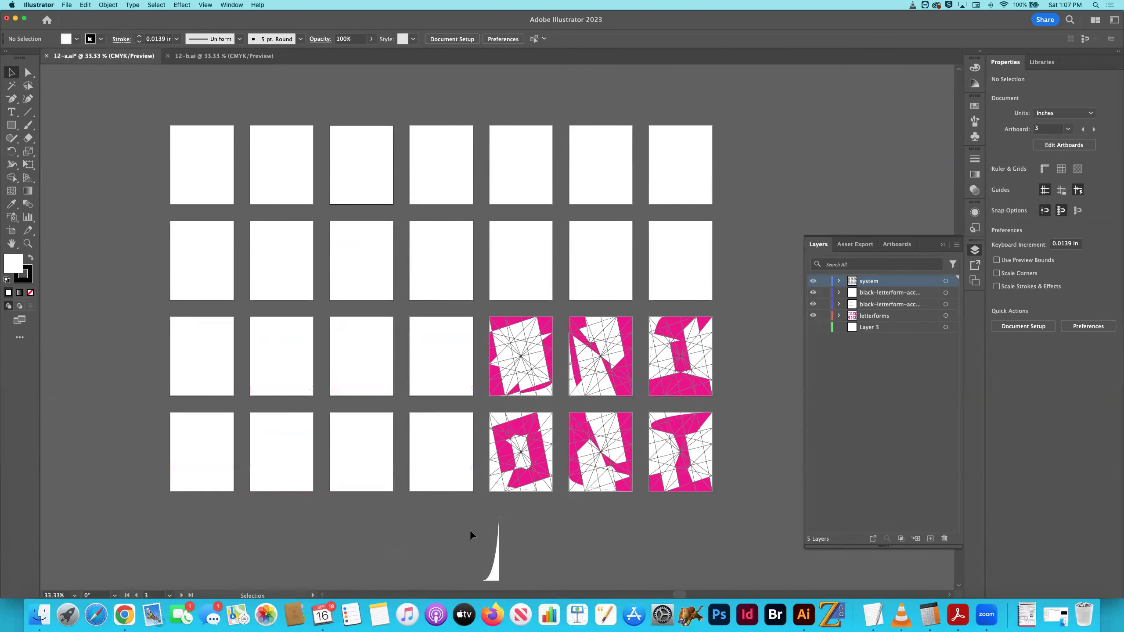
{"action": "left_click_drag", "start_coordinate": [470, 530], "coordinate": [572, 493]}
{"action": "left_click_drag", "start_coordinate": [555, 441], "coordinate": [706, 513]}
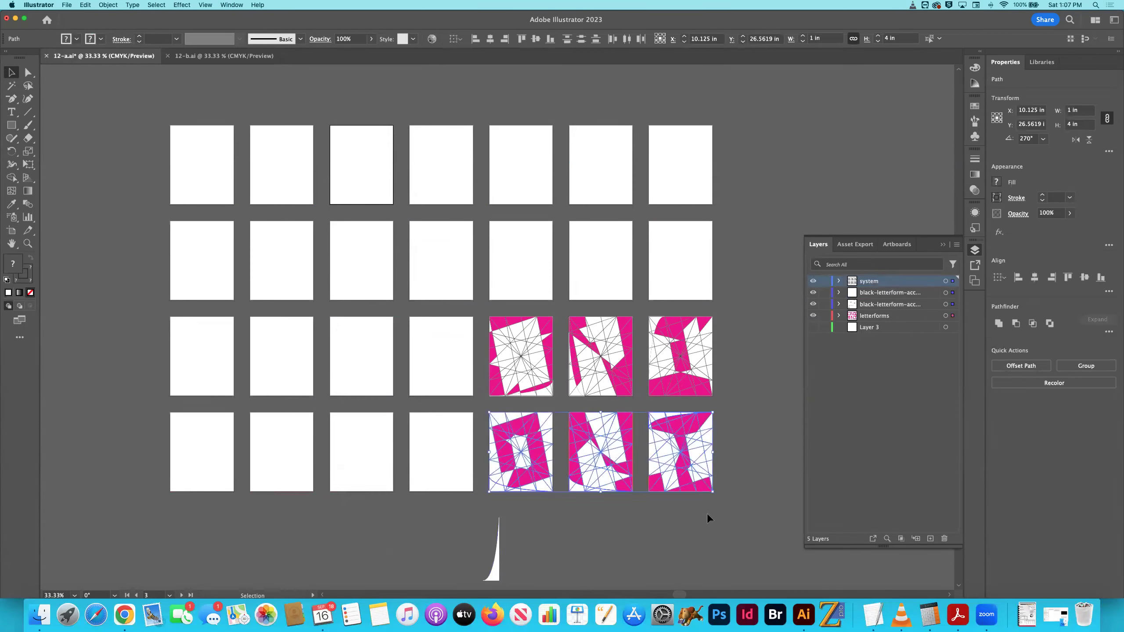
{"action": "key", "text": "Delete"}
{"action": "left_click_drag", "start_coordinate": [574, 575], "coordinate": [575, 574]}
{"action": "key", "text": "Delete"}
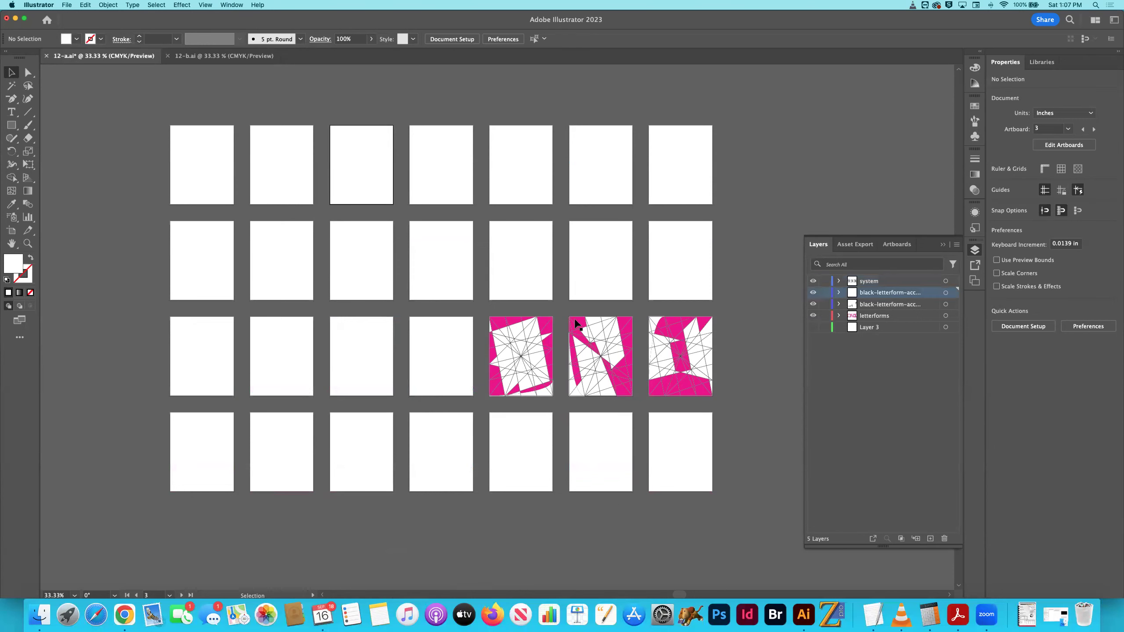
{"action": "left_click_drag", "start_coordinate": [562, 310], "coordinate": [746, 429]}
{"action": "key", "text": "Delete"}
Delete all the other artboards, leaving only the pink letter's artboard
{"action": "key", "text": "shift+o"}
{"action": "left_click", "coordinate": [656, 455]}
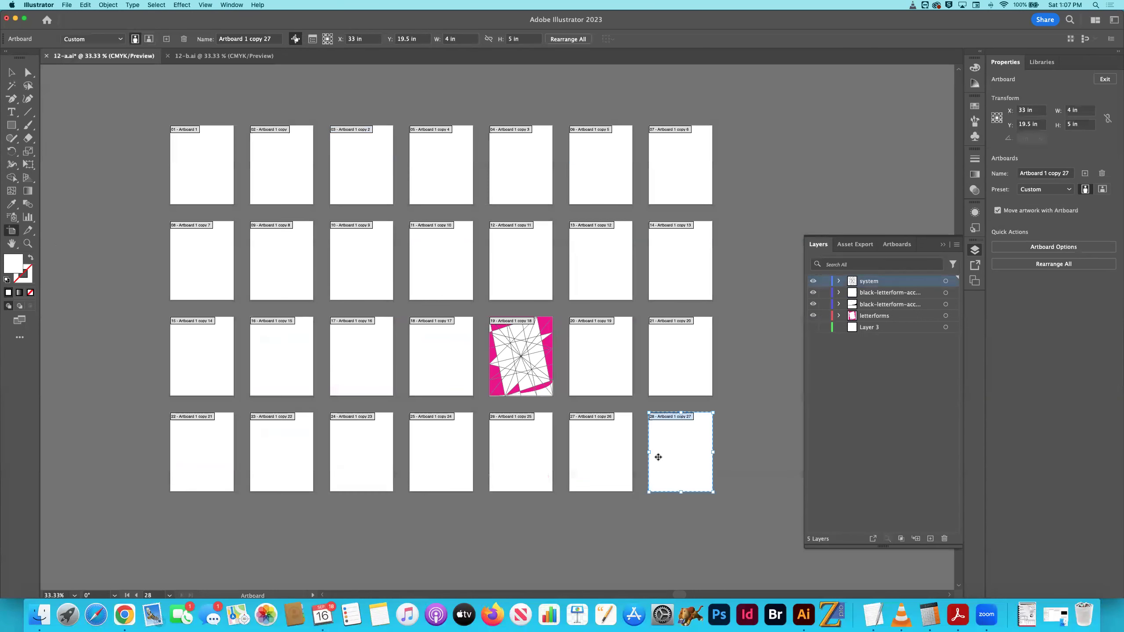
{"action": "key", "text": "Delete"}
{"action": "key", "text": "Delete"}
{"action": "key", "text": "Delete"}
{"action": "key", "text": "Delete"}
{"action": "key", "text": "Delete"}
{"action": "key", "text": "Delete"}
{"action": "key", "text": "Delete"}
{"action": "key", "text": "Delete"}
{"action": "key", "text": "Delete"}
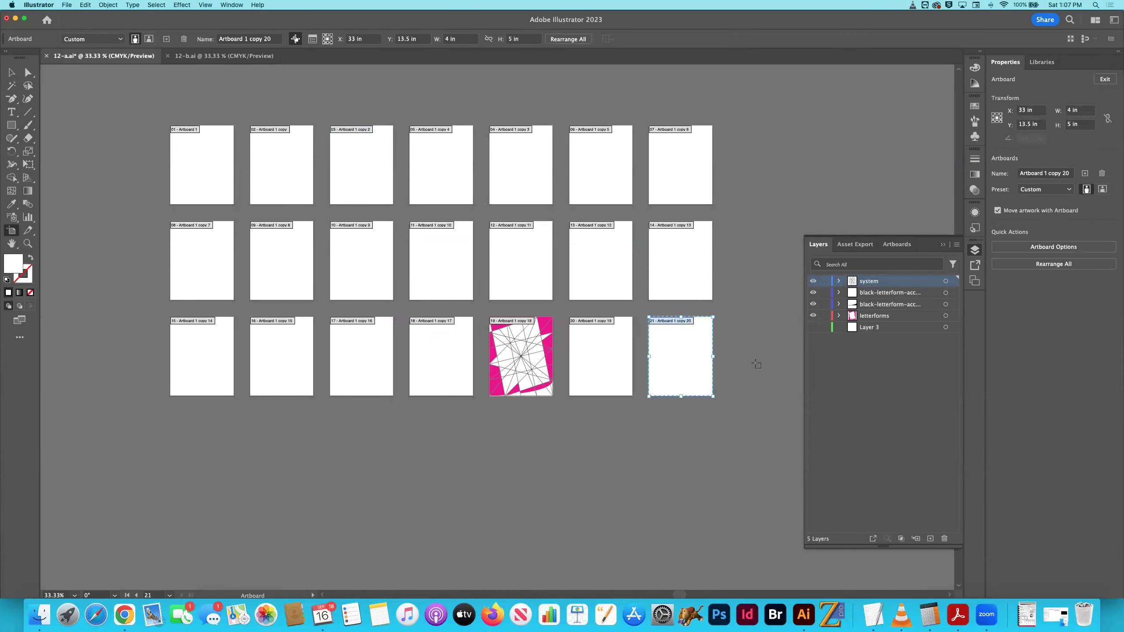
{"action": "key", "text": "Delete"}
{"action": "key", "text": "Delete"}
{"action": "key", "text": "Delete"}
{"action": "key", "text": "Delete"}
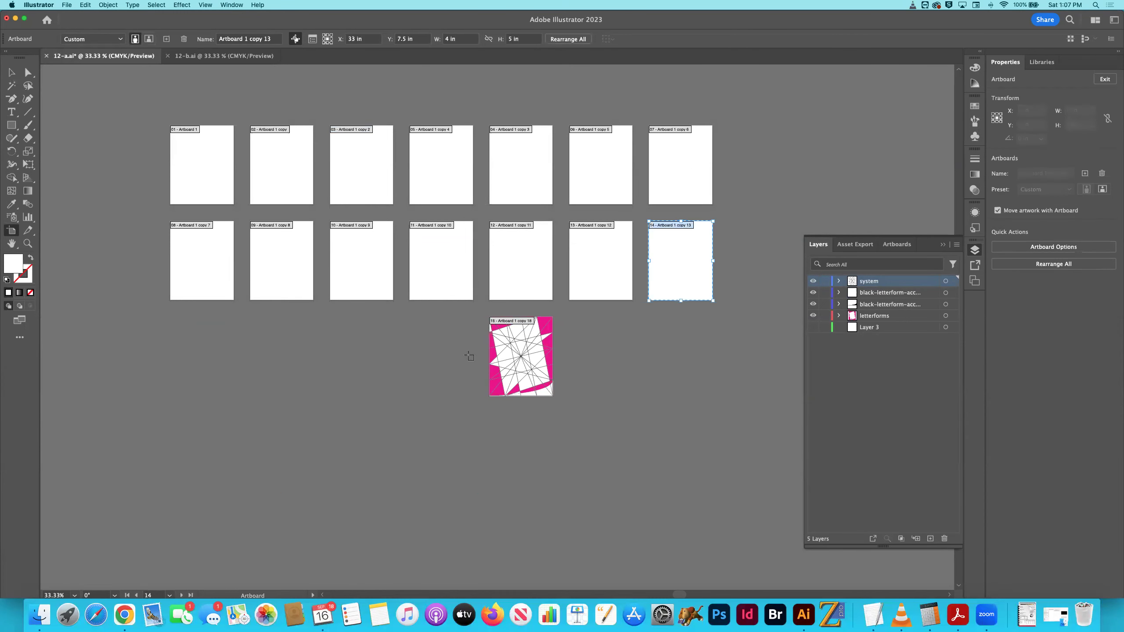
{"action": "key", "text": "Delete"}
{"action": "key", "text": "Delete"}
{"action": "key", "text": "Delete"}
{"action": "key", "text": "Delete"}
{"action": "key", "text": "Delete"}
{"action": "key", "text": "Delete"}
{"action": "key", "text": "Delete"}
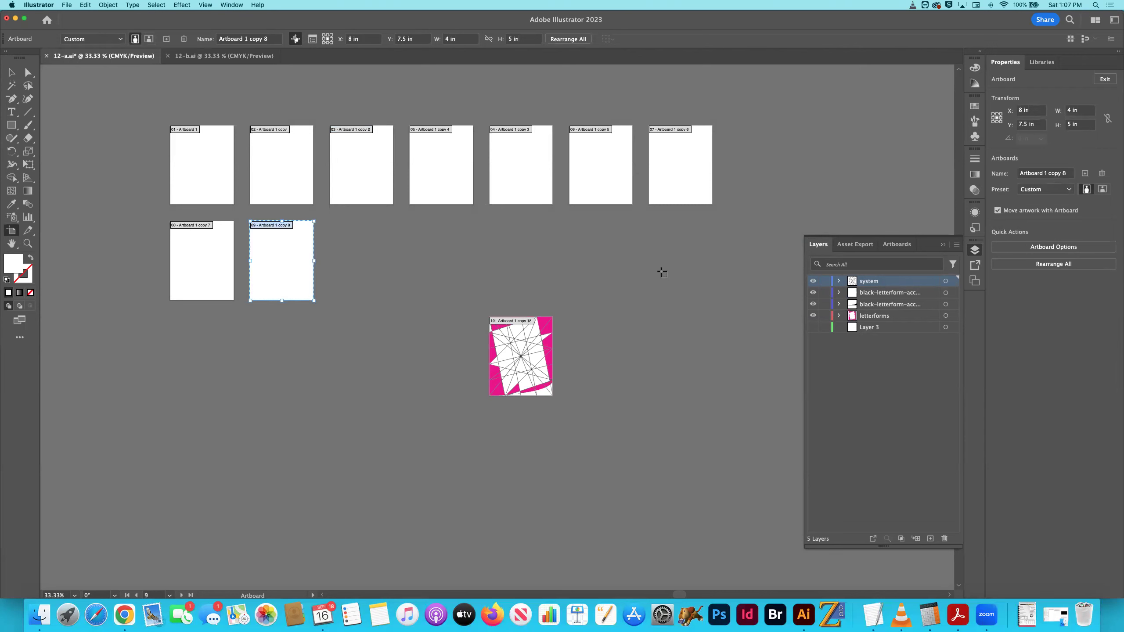
{"action": "key", "text": "Delete"}
{"action": "key", "text": "Delete"}
{"action": "key", "text": "Delete"}
{"action": "key", "text": "Delete"}
{"action": "key", "text": "Delete"}
{"action": "key", "text": "Delete"}
{"action": "key", "text": "Delete"}
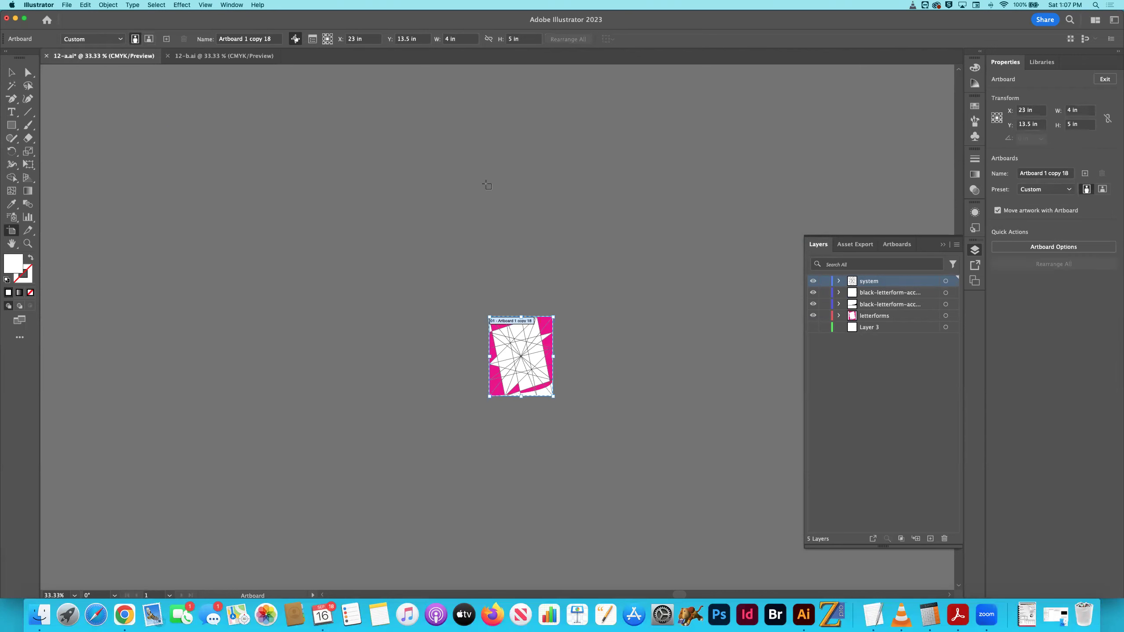
Fit the remaining artboard in the window, save 12-a.ai, and exit artboard editing
{"action": "key", "text": "super+0"}
{"action": "key", "text": "super+s"}
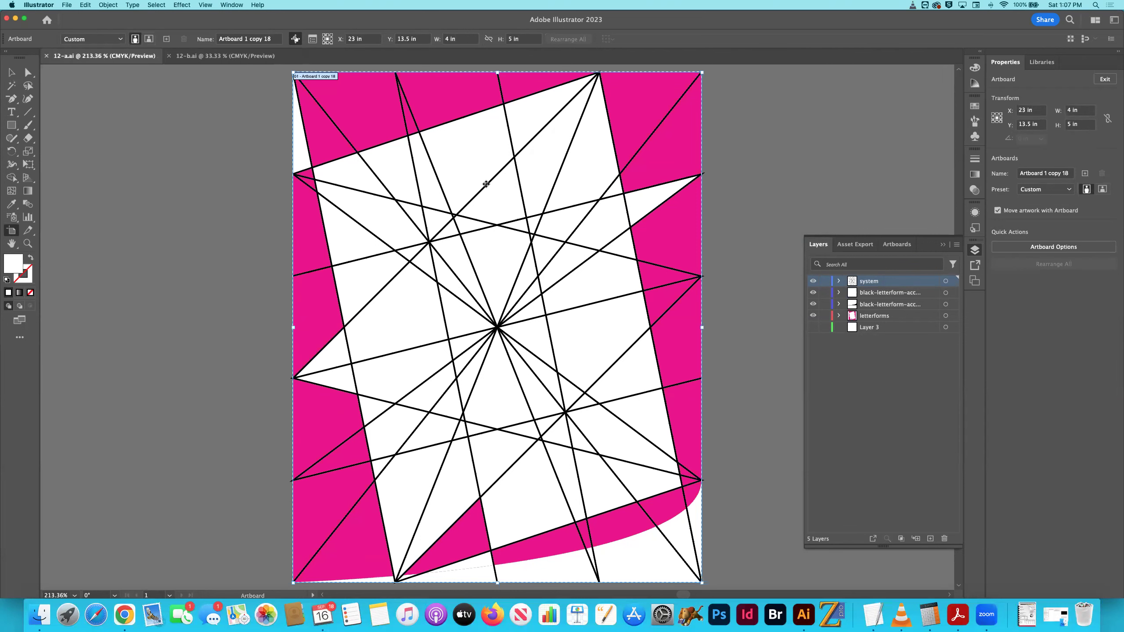
{"action": "key", "text": "Escape"}
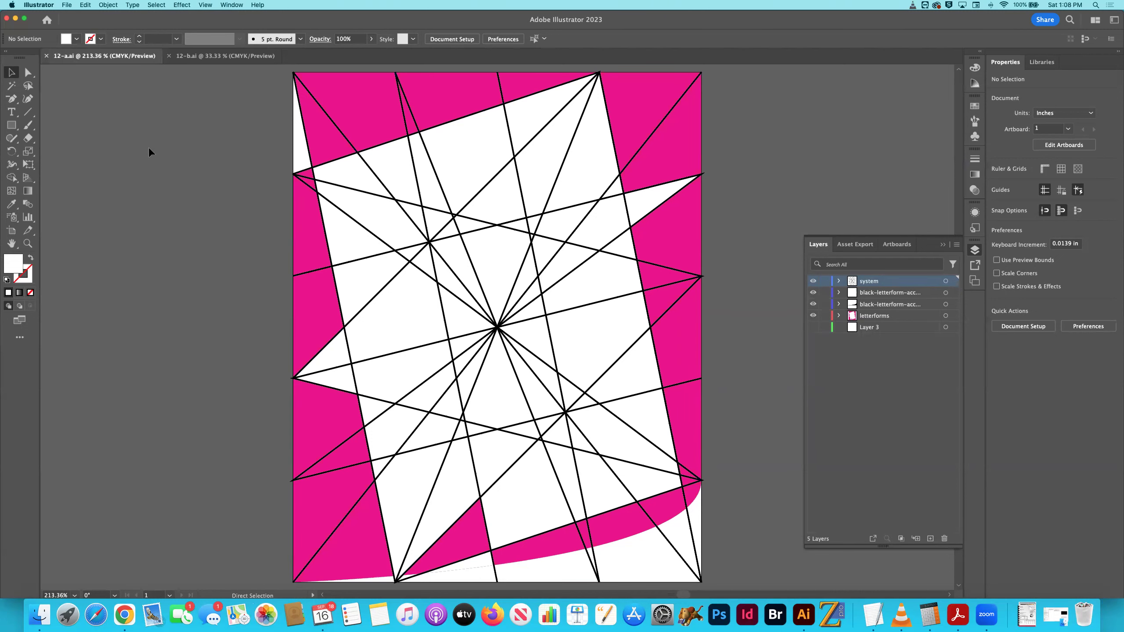
Close 12-a.ai, unlock the layers in 12-b.ai, and delete the curved shapes below the artboards
{"action": "key", "text": "super+w"}
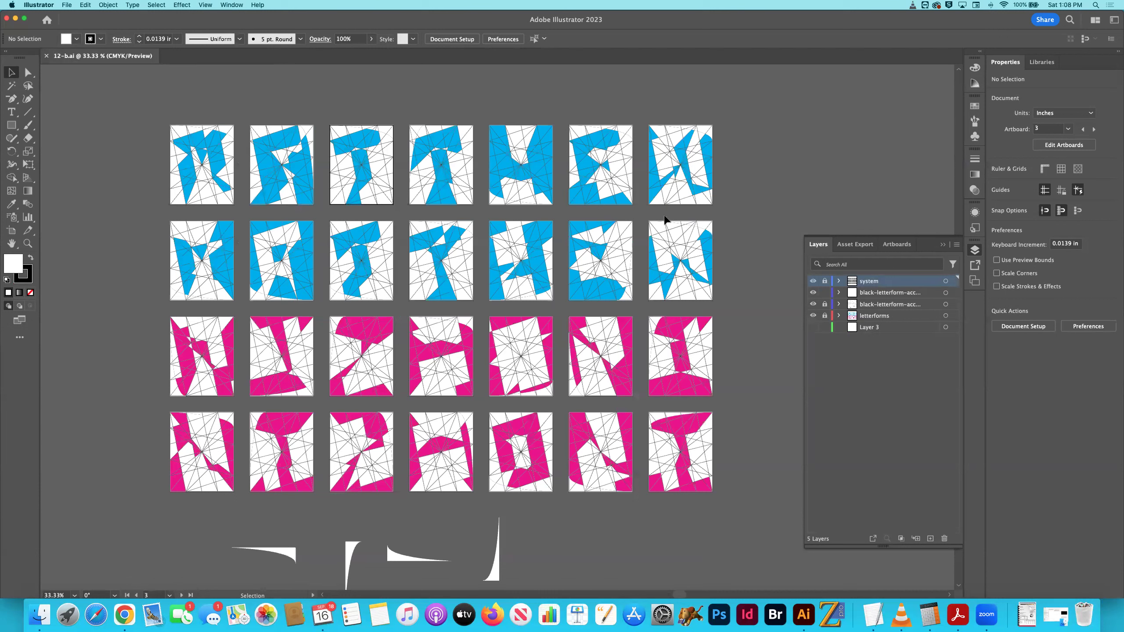
{"action": "left_click_drag", "start_coordinate": [824, 316], "coordinate": [825, 283]}
{"action": "left_click_drag", "start_coordinate": [543, 571], "coordinate": [508, 573]}
{"action": "key", "text": "Delete"}
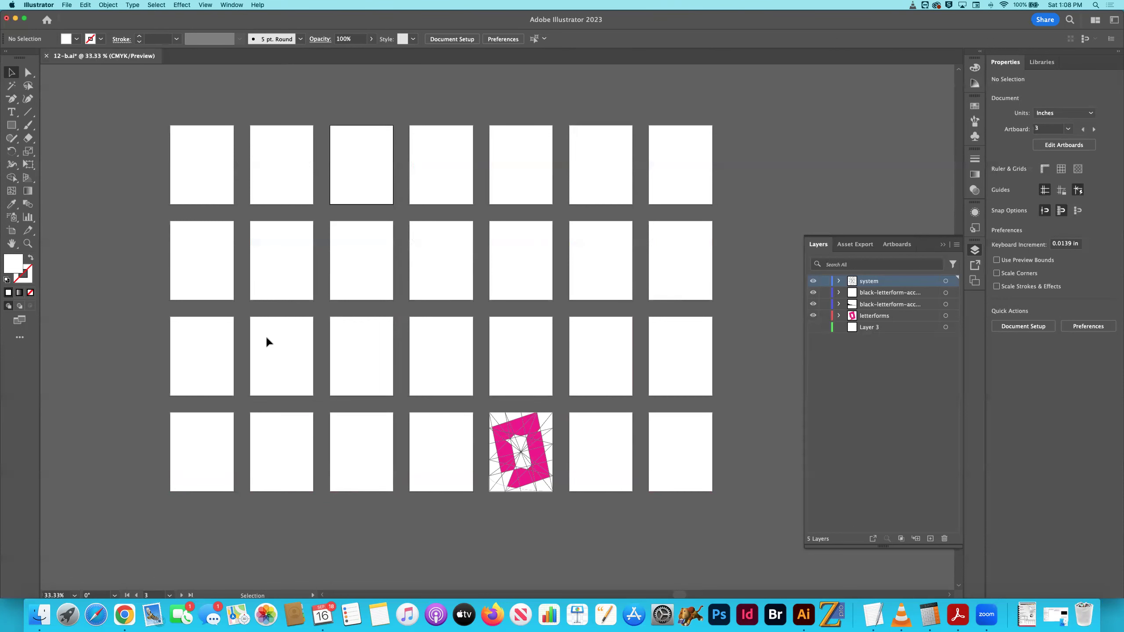
Delete all the spare empty artboards, leaving only the pink O letterform's artboard
{"action": "left_click", "coordinate": [11, 230]}
{"action": "left_click", "coordinate": [663, 460]}
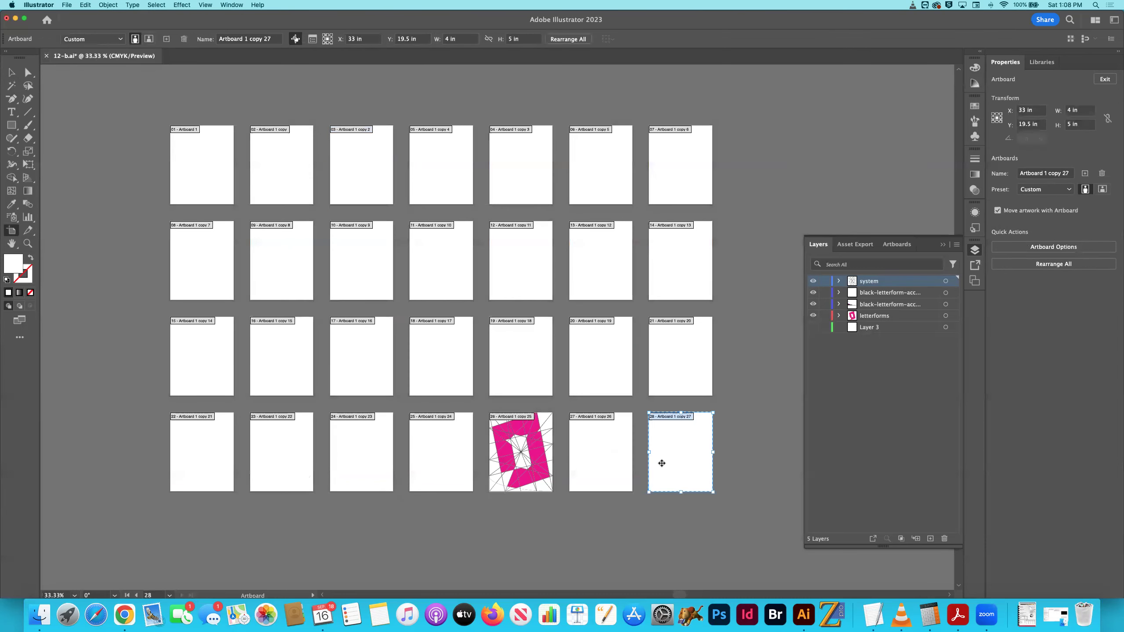
{"action": "key", "text": "Delete"}
{"action": "key", "text": "Delete"}
{"action": "left_click", "coordinate": [431, 465]}
{"action": "key", "text": "Delete"}
{"action": "key", "text": "Delete"}
{"action": "key", "text": "Delete"}
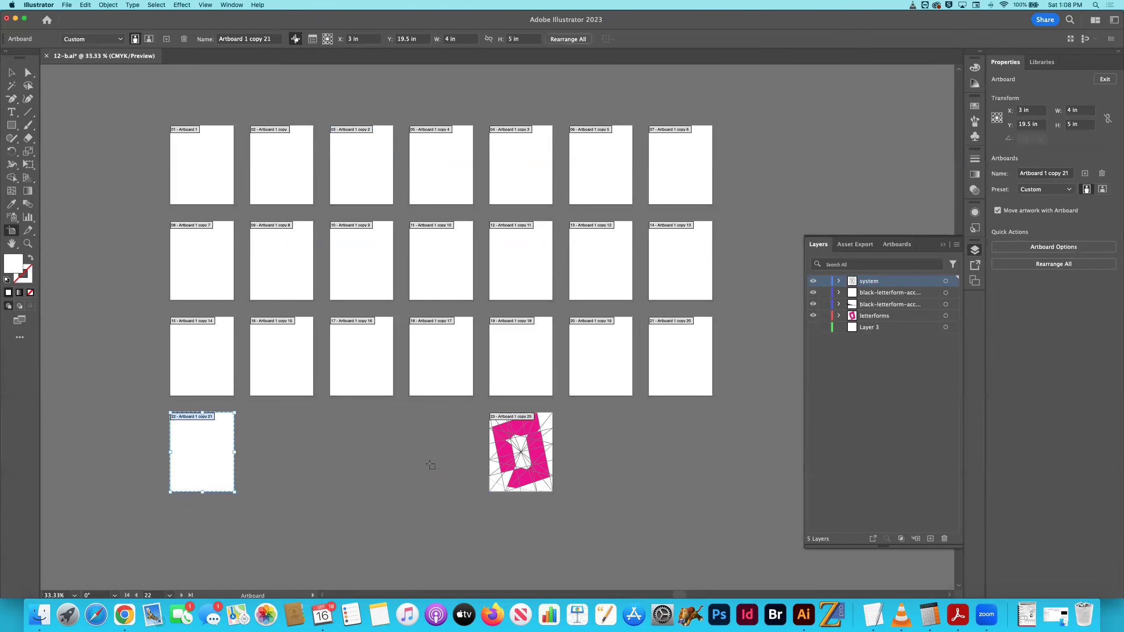
{"action": "key", "text": "Delete"}
{"action": "key", "text": "Delete"}
{"action": "key", "text": "Delete"}
{"action": "key", "text": "Delete"}
{"action": "key", "text": "Delete"}
{"action": "key", "text": "Delete"}
{"action": "key", "text": "Delete"}
{"action": "key", "text": "Delete"}
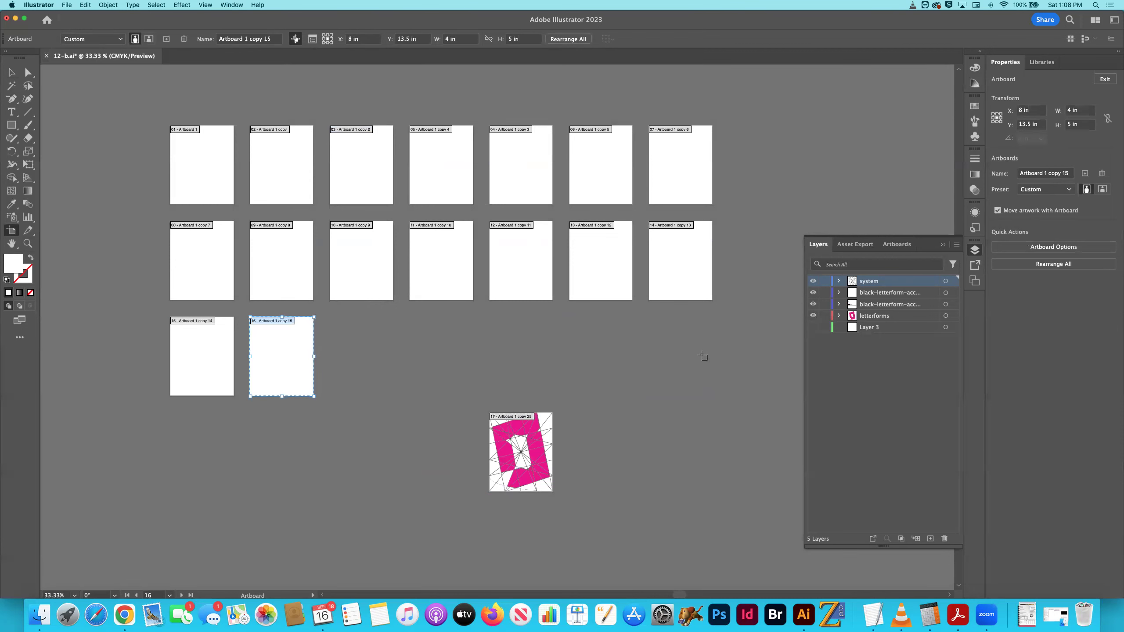
{"action": "key", "text": "Delete"}
{"action": "key", "text": "Delete"}
{"action": "key", "text": "Delete"}
{"action": "key", "text": "Delete"}
{"action": "key", "text": "Delete"}
{"action": "key", "text": "Delete"}
{"action": "key", "text": "Delete"}
{"action": "key", "text": "Delete"}
{"action": "key", "text": "Delete"}
{"action": "key", "text": "Delete"}
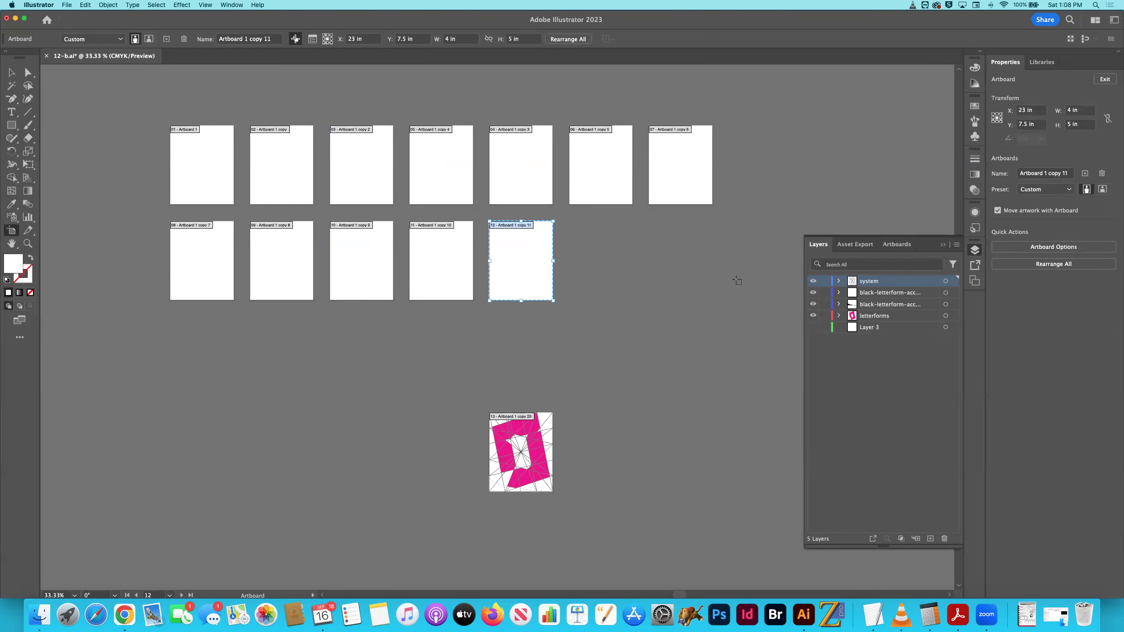
{"action": "key", "text": "Delete"}
{"action": "key", "text": "Delete"}
{"action": "key", "text": "Delete"}
{"action": "key", "text": "Delete"}
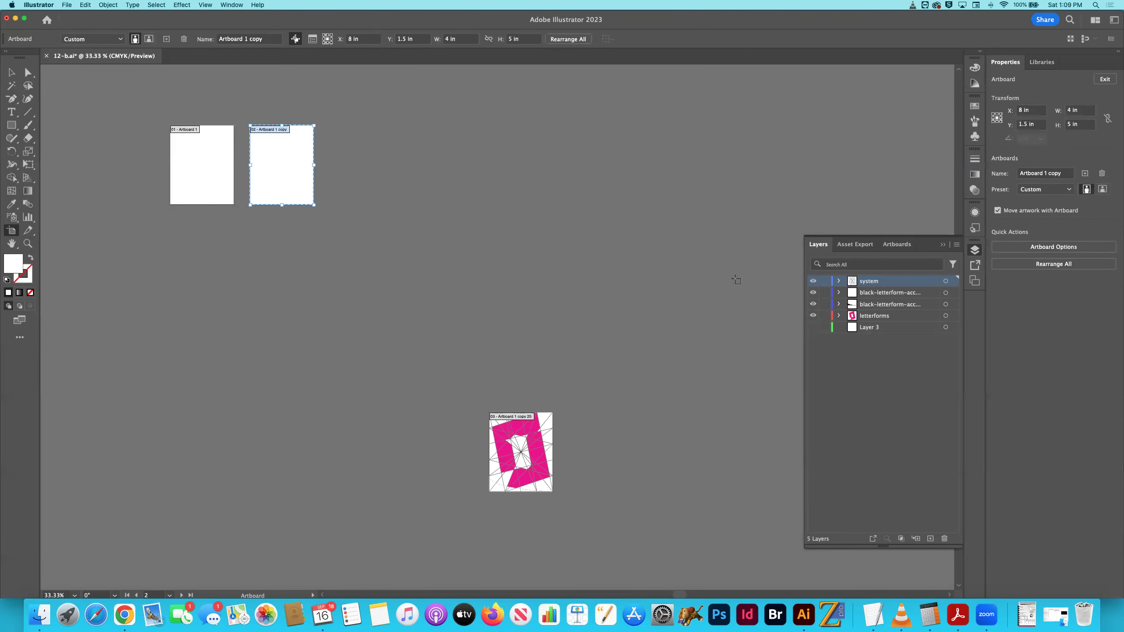
Fit the remaining artboard in view, then save and close 12-b.ai
{"action": "key", "text": "super+0"}
{"action": "key", "text": "super+s"}
{"action": "key", "text": "super+w"}
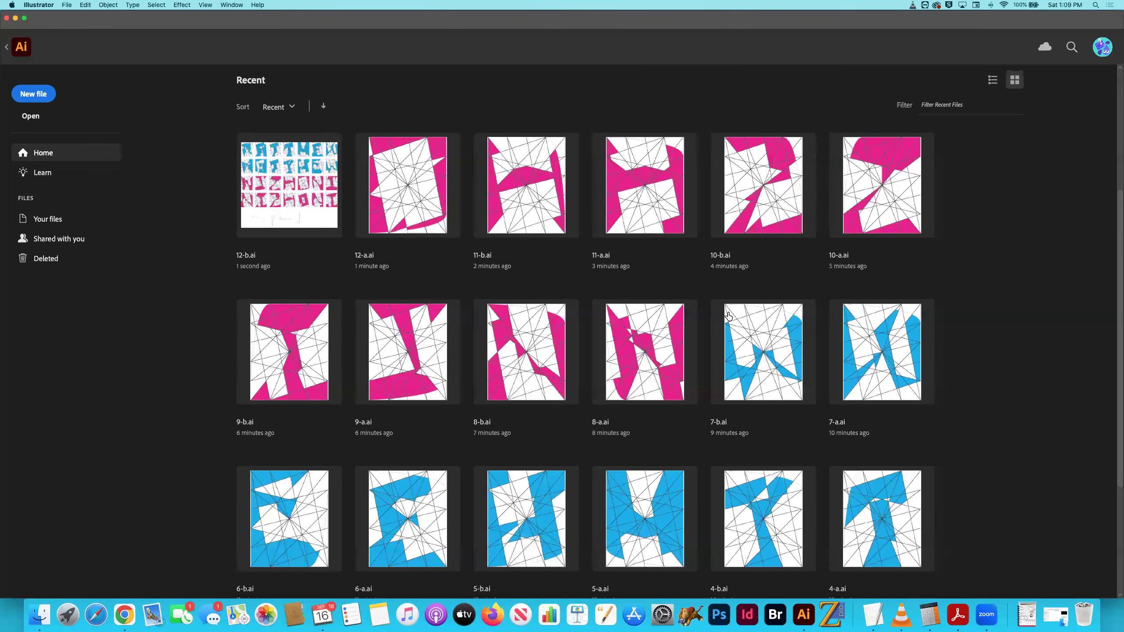
Select 13-a.ai and 13-b.ai in the nizhoni folder and open both with Adobe Illustrator 2023
{"action": "key", "text": "super+Tab"}
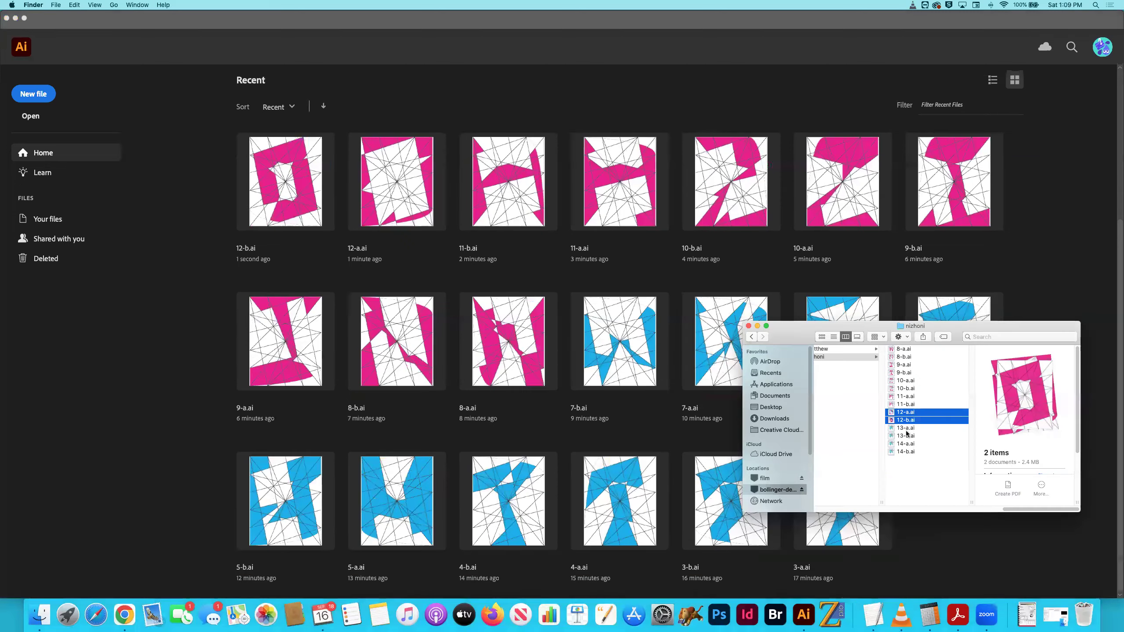
{"action": "left_click", "coordinate": [905, 427]}
{"action": "left_click", "coordinate": [905, 435], "text": "shift"}
{"action": "right_click", "coordinate": [895, 435]}
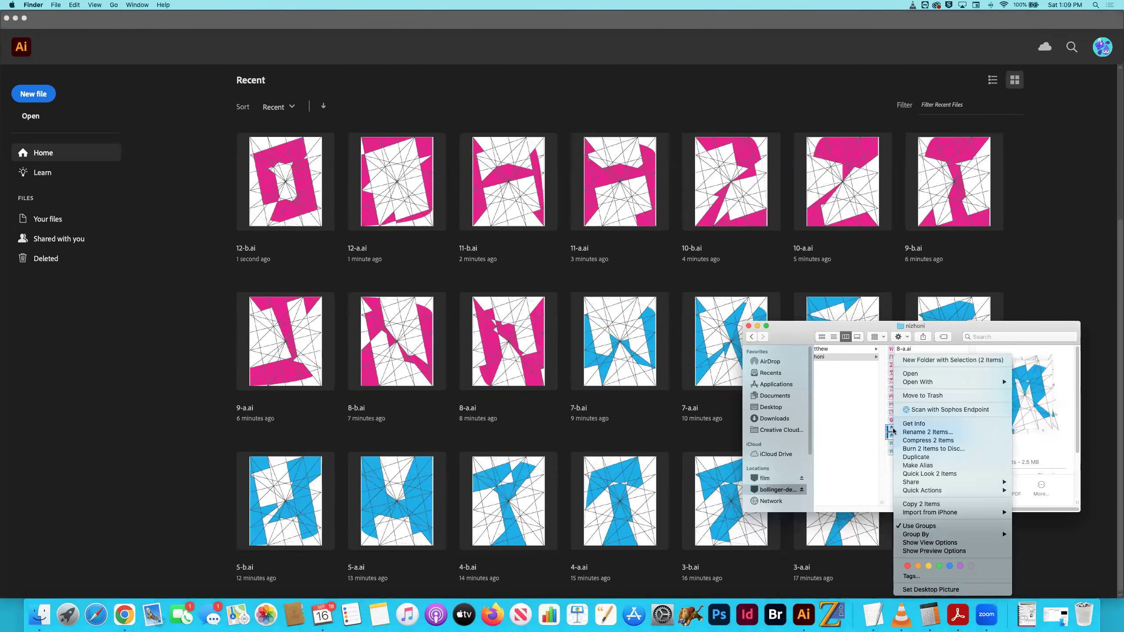
{"action": "mouse_move", "coordinate": [905, 381]}
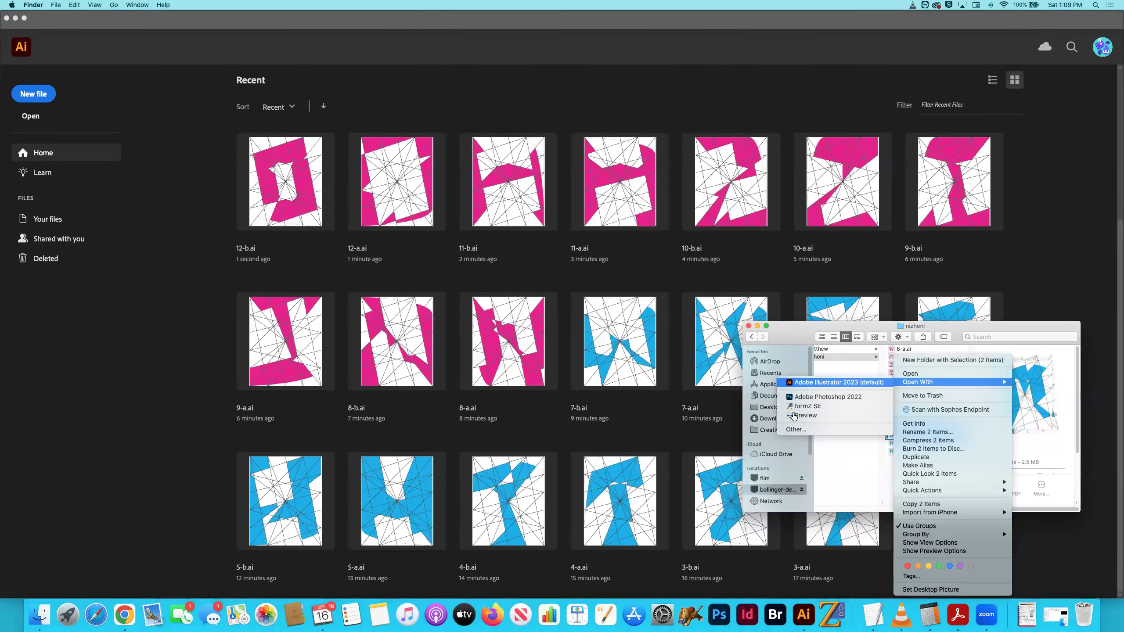
{"action": "left_click", "coordinate": [836, 381]}
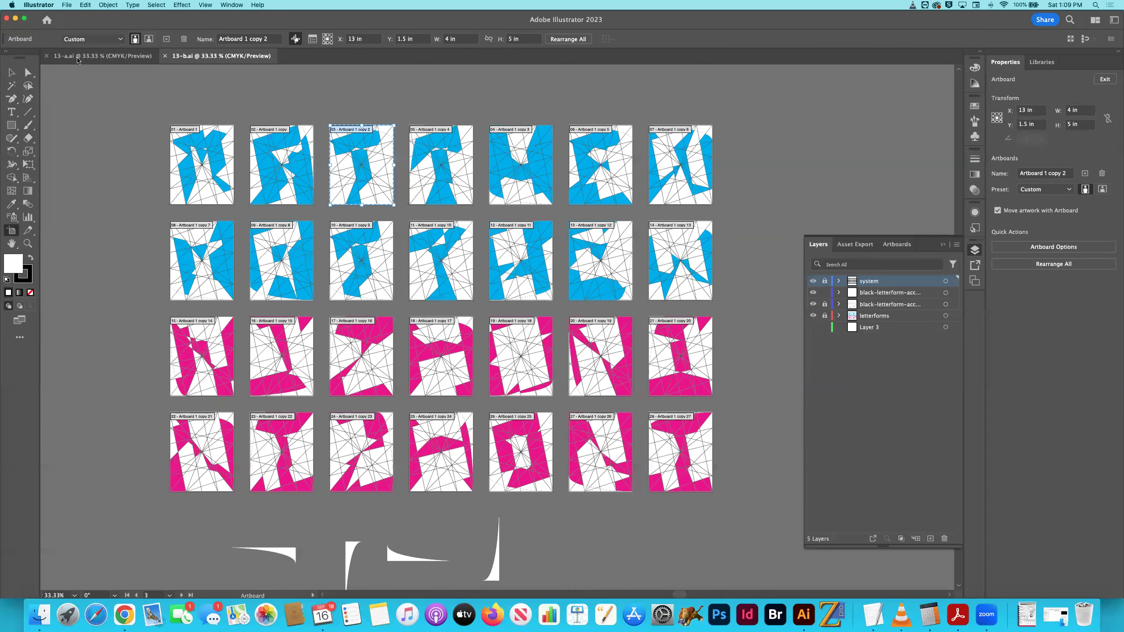
In 13-a.ai, unlock the letterform layer and delete the unwanted third-row pink letterforms
{"action": "key", "text": "ctrl+Tab"}
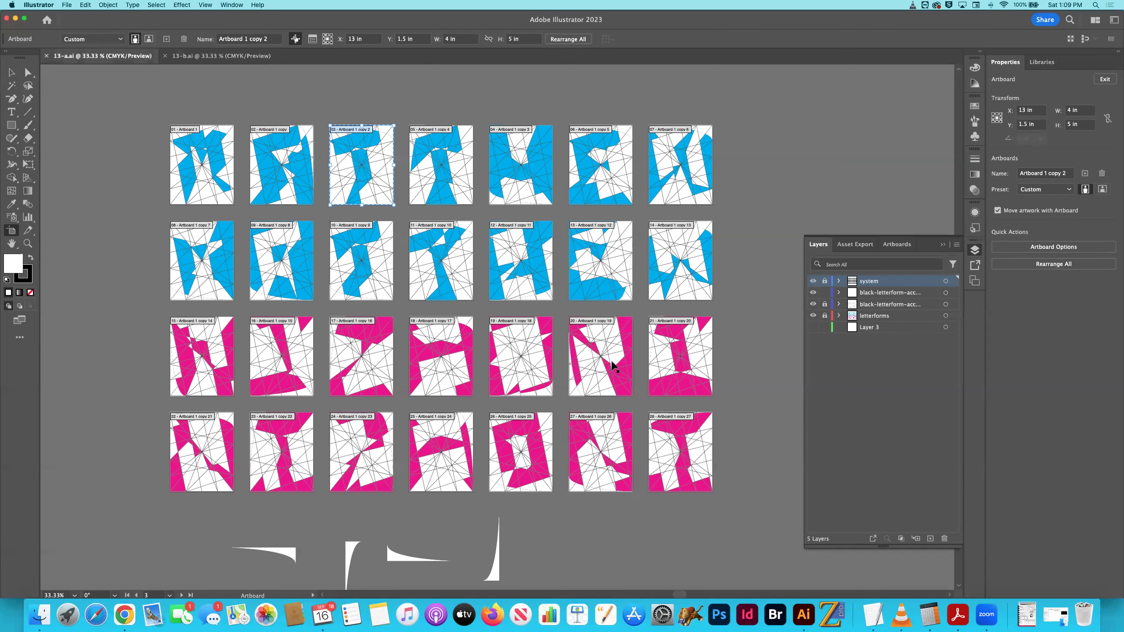
{"action": "left_click", "coordinate": [825, 305]}
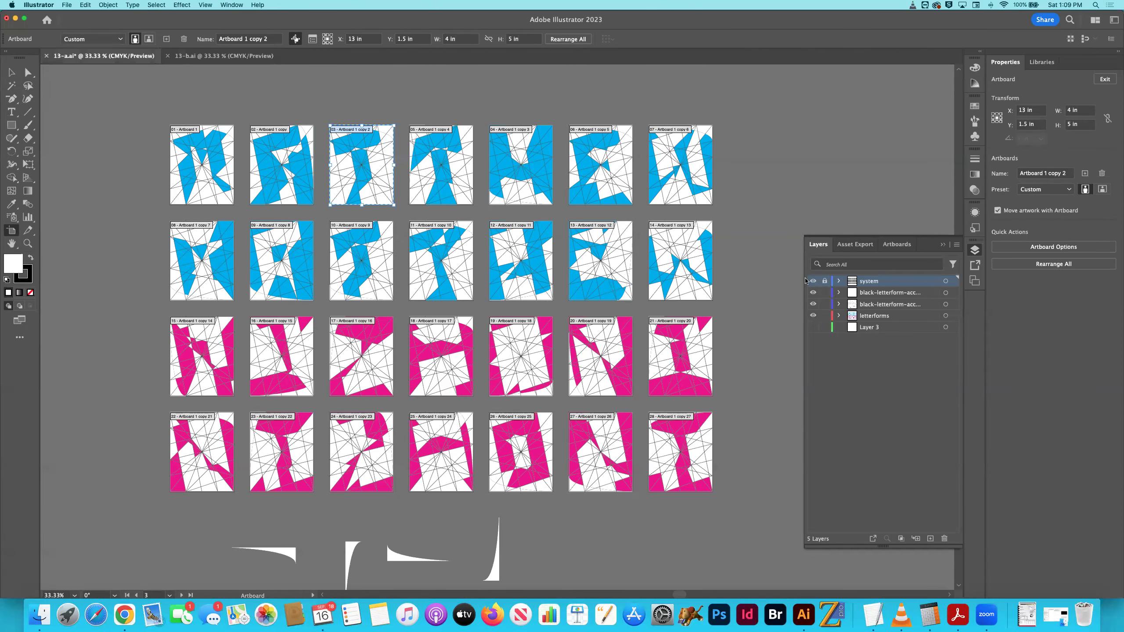
{"action": "left_click", "coordinate": [11, 72]}
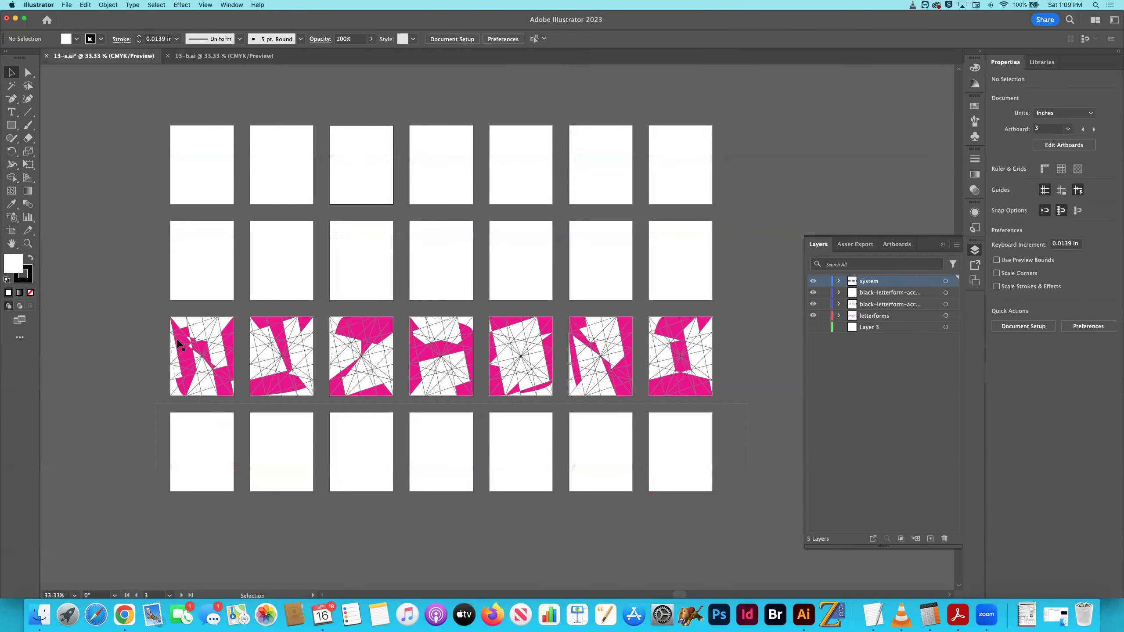
{"action": "left_click_drag", "start_coordinate": [202, 307], "coordinate": [561, 424]}
{"action": "key", "text": "Delete"}
{"action": "left_click_drag", "start_coordinate": [740, 411], "coordinate": [740, 410]}
{"action": "key", "text": "Delete"}
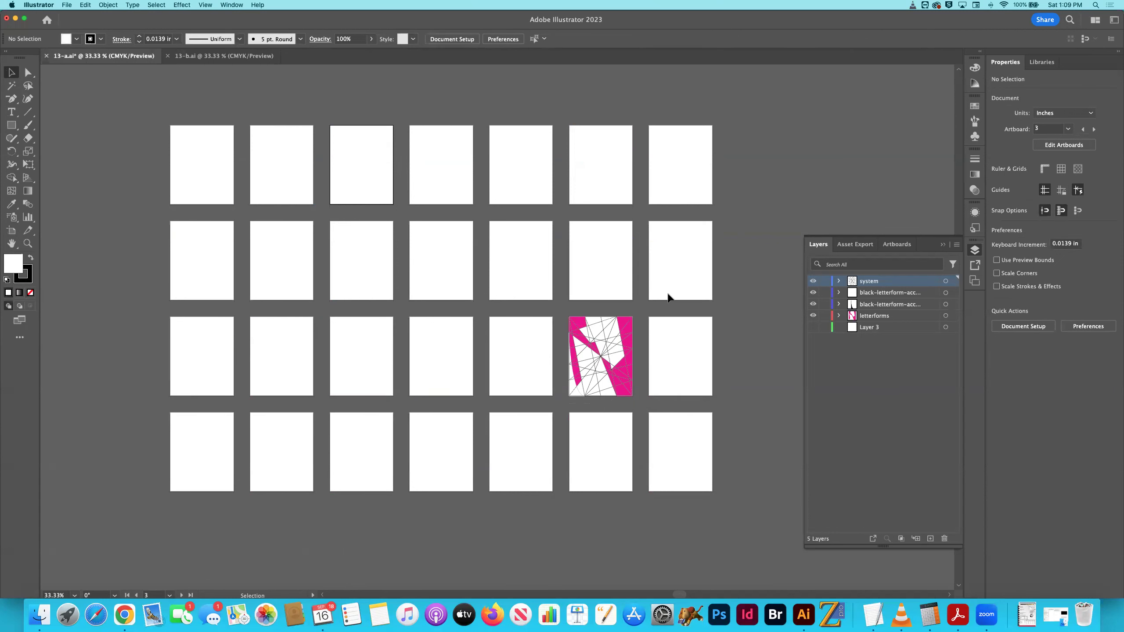
Delete artboards 28 down through the remaining empty ones, keeping only the pink N artboard
{"action": "left_click", "coordinate": [13, 230]}
{"action": "left_click", "coordinate": [690, 442]}
{"action": "key", "text": "Delete"}
{"action": "key", "text": "Delete"}
{"action": "key", "text": "Delete"}
{"action": "key", "text": "Delete"}
{"action": "key", "text": "Delete"}
{"action": "key", "text": "Delete"}
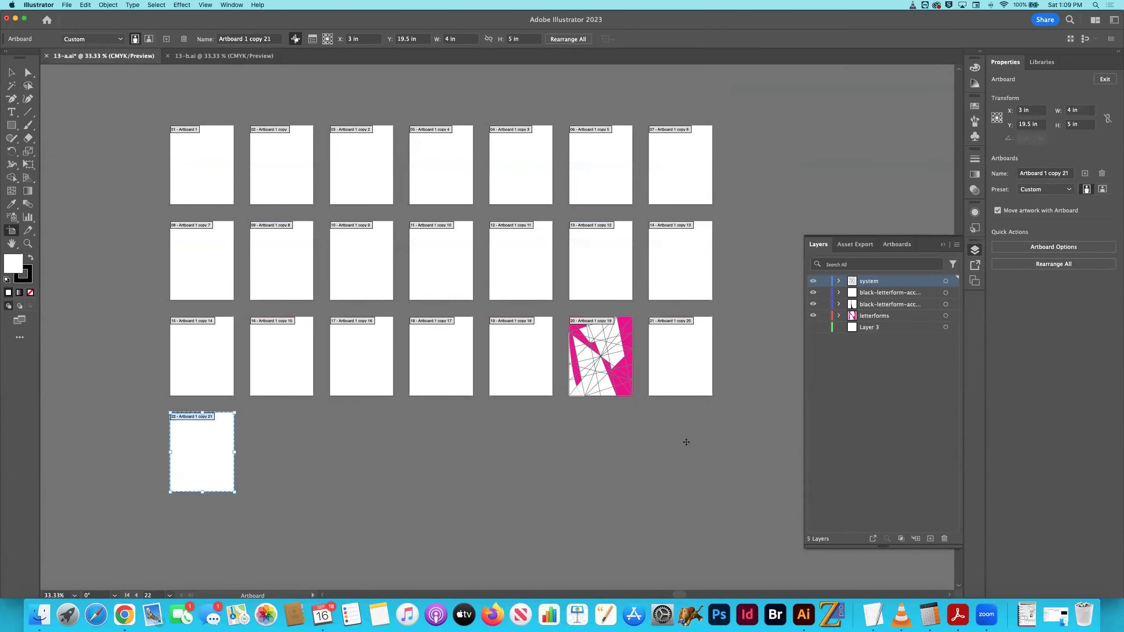
{"action": "key", "text": "Delete"}
{"action": "key", "text": "Delete"}
{"action": "left_click", "coordinate": [516, 359]}
{"action": "key", "text": "Delete"}
{"action": "key", "text": "Delete"}
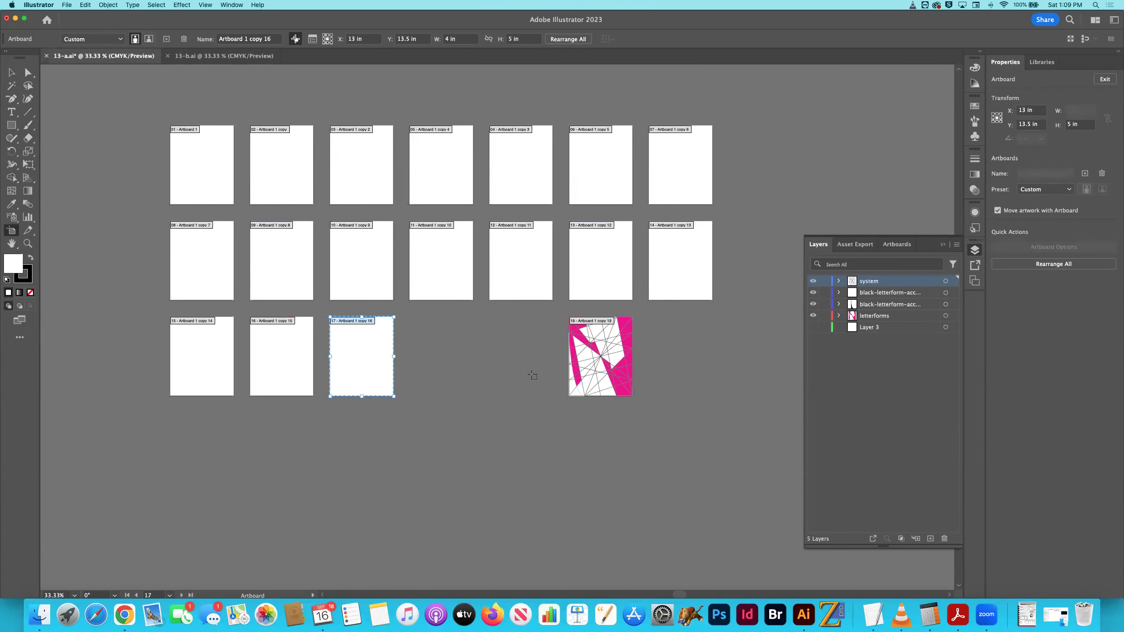
{"action": "key", "text": "Delete"}
{"action": "key", "text": "Delete"}
{"action": "key", "text": "Delete"}
{"action": "key", "text": "Delete"}
{"action": "key", "text": "Delete"}
{"action": "key", "text": "Delete"}
{"action": "key", "text": "Delete"}
{"action": "key", "text": "Delete"}
{"action": "key", "text": "Delete"}
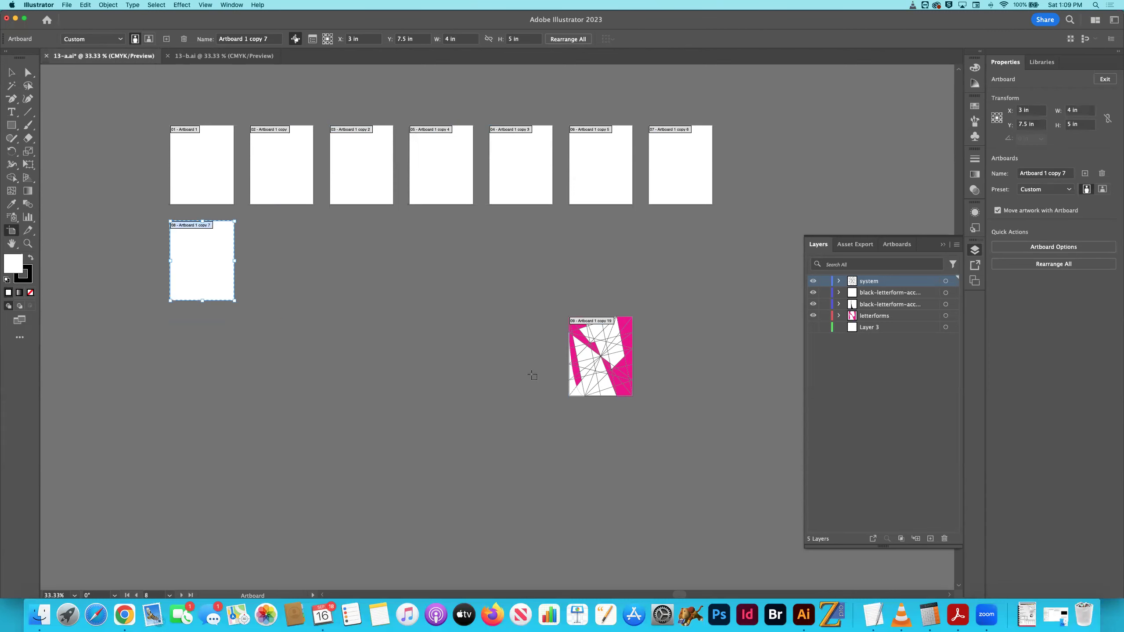
{"action": "key", "text": "Delete"}
{"action": "key", "text": "Delete"}
{"action": "key", "text": "Delete"}
{"action": "key", "text": "Delete"}
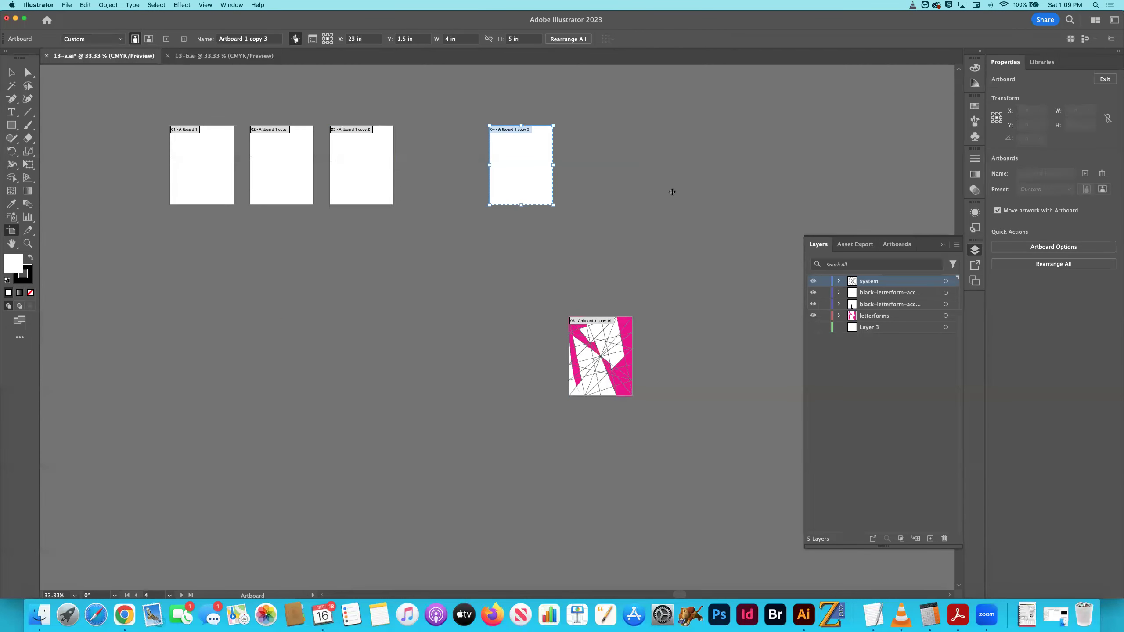
{"action": "key", "text": "Delete"}
{"action": "key", "text": "Delete"}
{"action": "key", "text": "Delete"}
{"action": "key", "text": "Delete"}
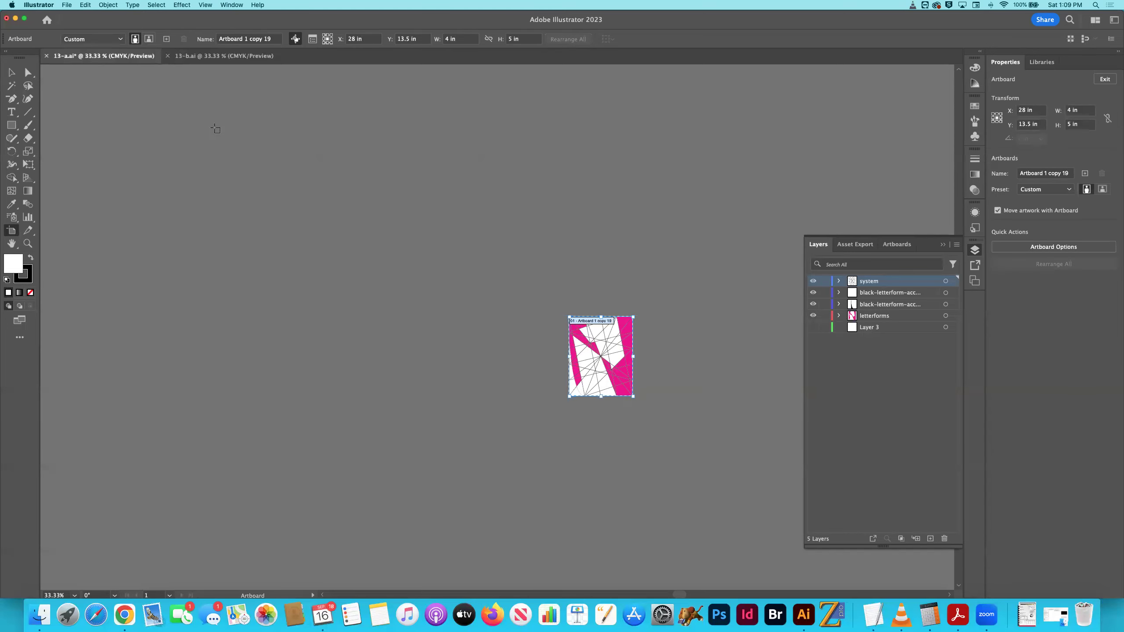
{"action": "key", "text": "Escape"}
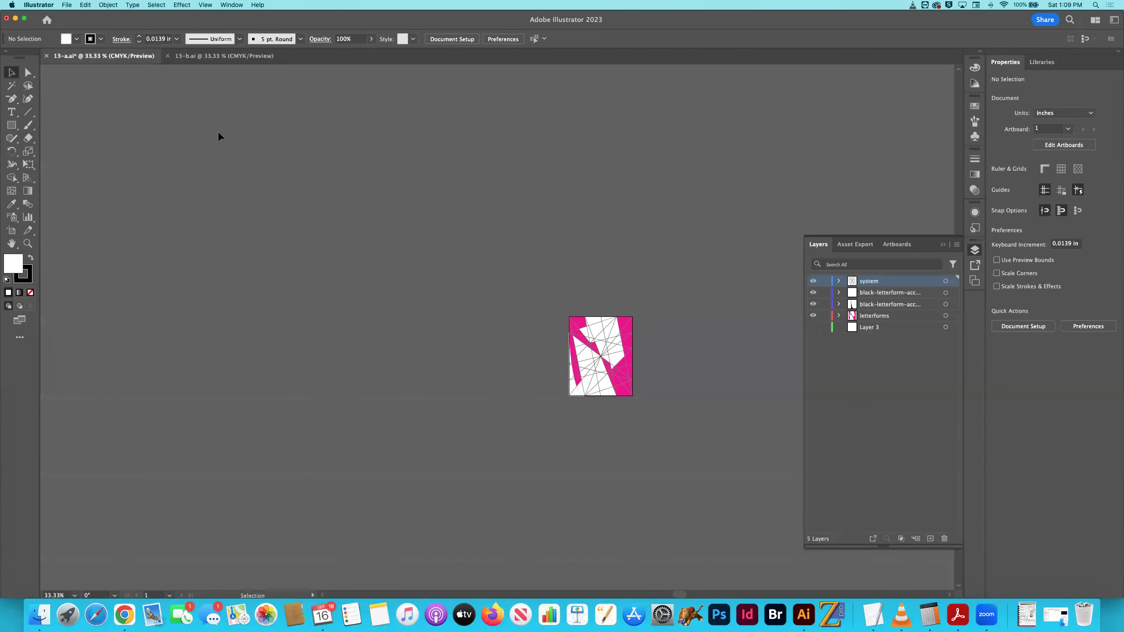
Fit the remaining artboard in view, then save and close 13-a.ai
{"action": "key", "text": "super+0"}
{"action": "key", "text": "super+s"}
{"action": "key", "text": "super+w"}
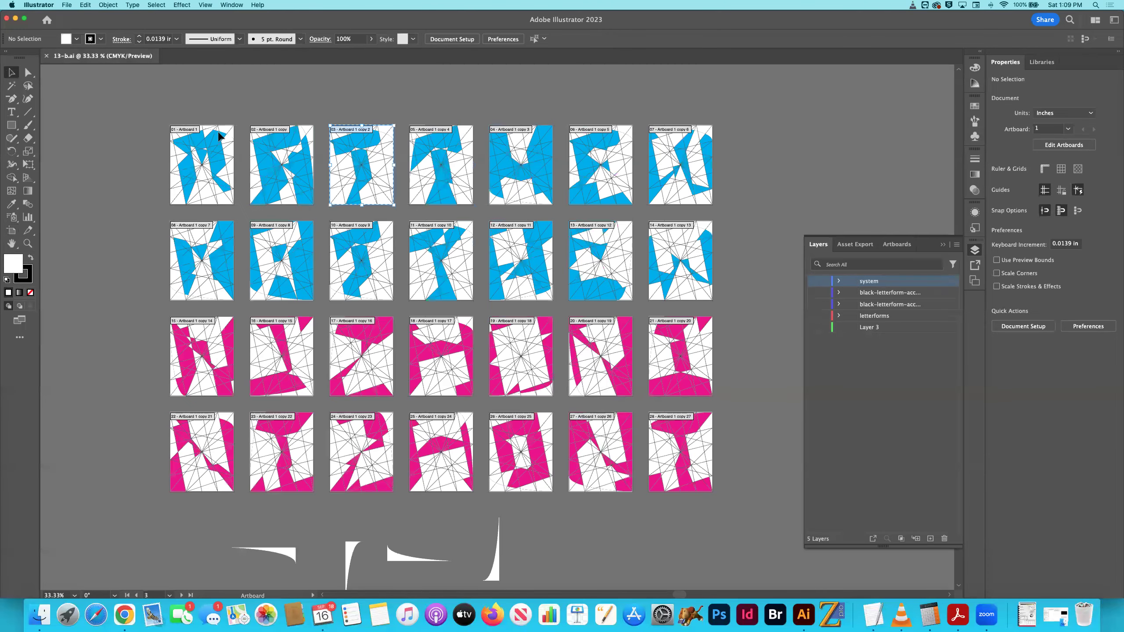
Unlock 13-b.ai's layers and delete the top three rows, extra pink letterforms, and white curved shapes
{"action": "key", "text": "Escape"}
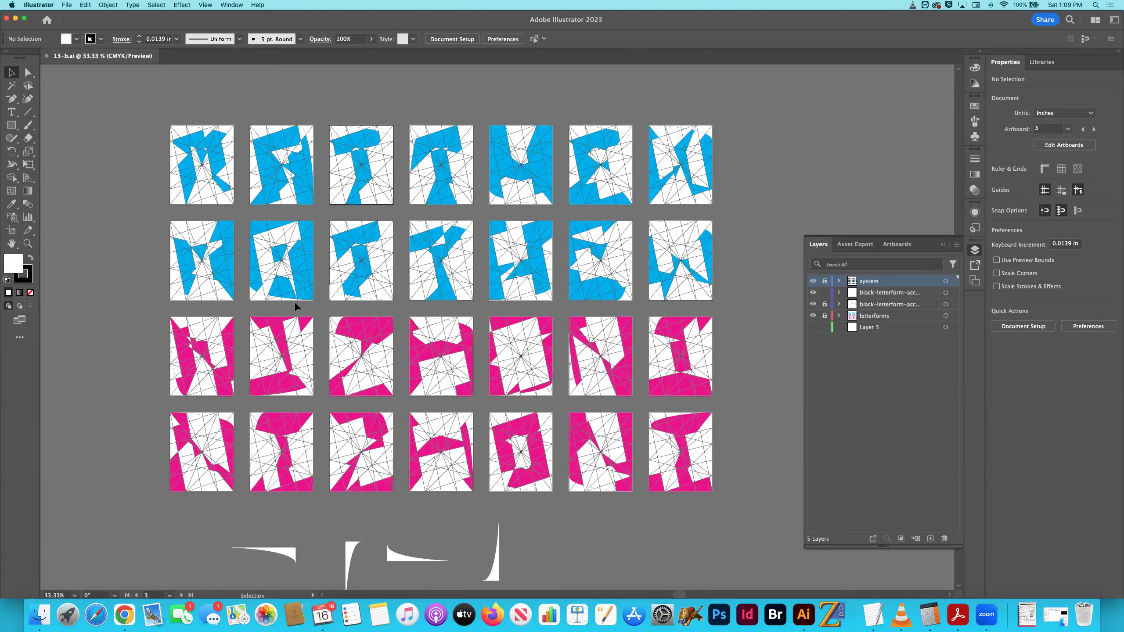
{"action": "left_click_drag", "start_coordinate": [824, 316], "coordinate": [825, 281]}
{"action": "left_click_drag", "start_coordinate": [726, 405], "coordinate": [671, 392]}
{"action": "key", "text": "Delete"}
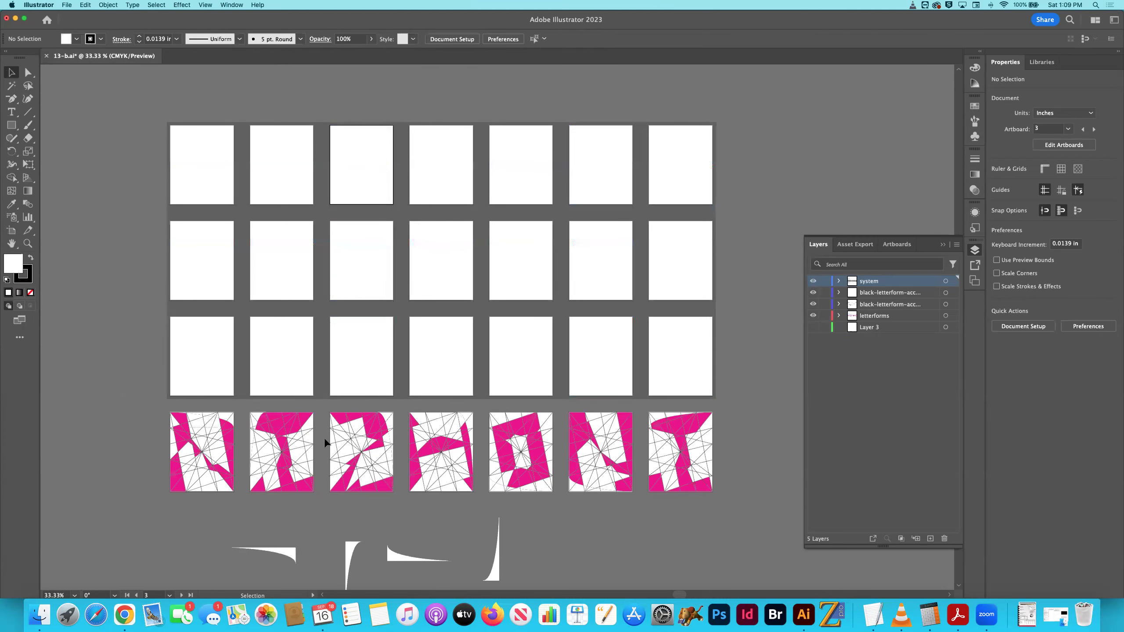
{"action": "left_click_drag", "start_coordinate": [559, 504], "coordinate": [185, 485]}
{"action": "key", "text": "Delete"}
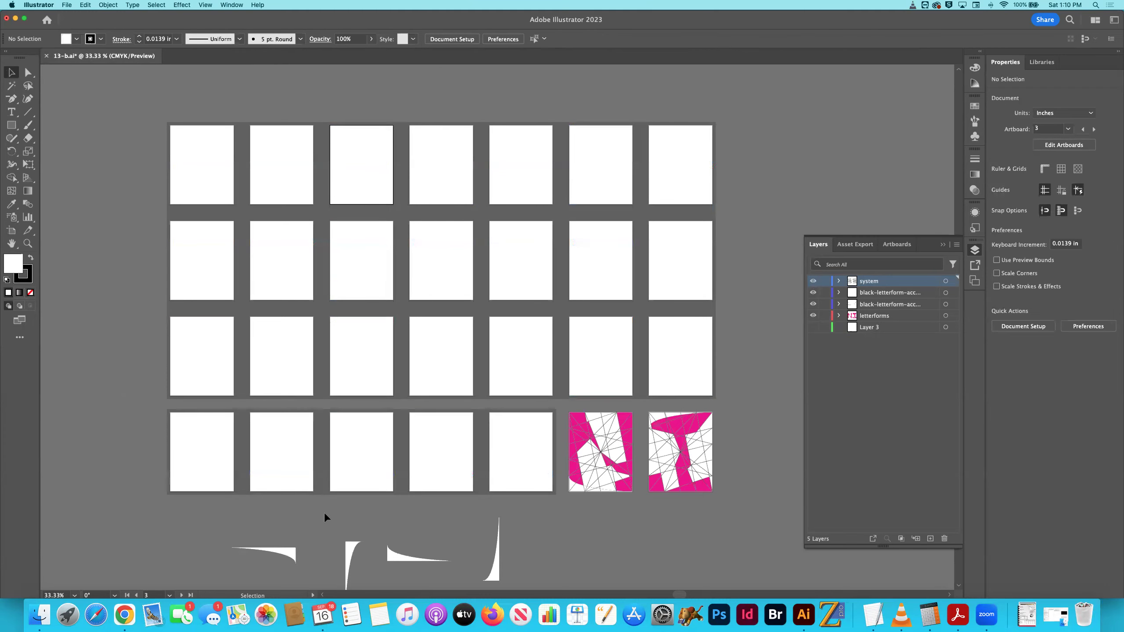
{"action": "left_click_drag", "start_coordinate": [545, 564], "coordinate": [223, 514]}
{"action": "key", "text": "Delete"}
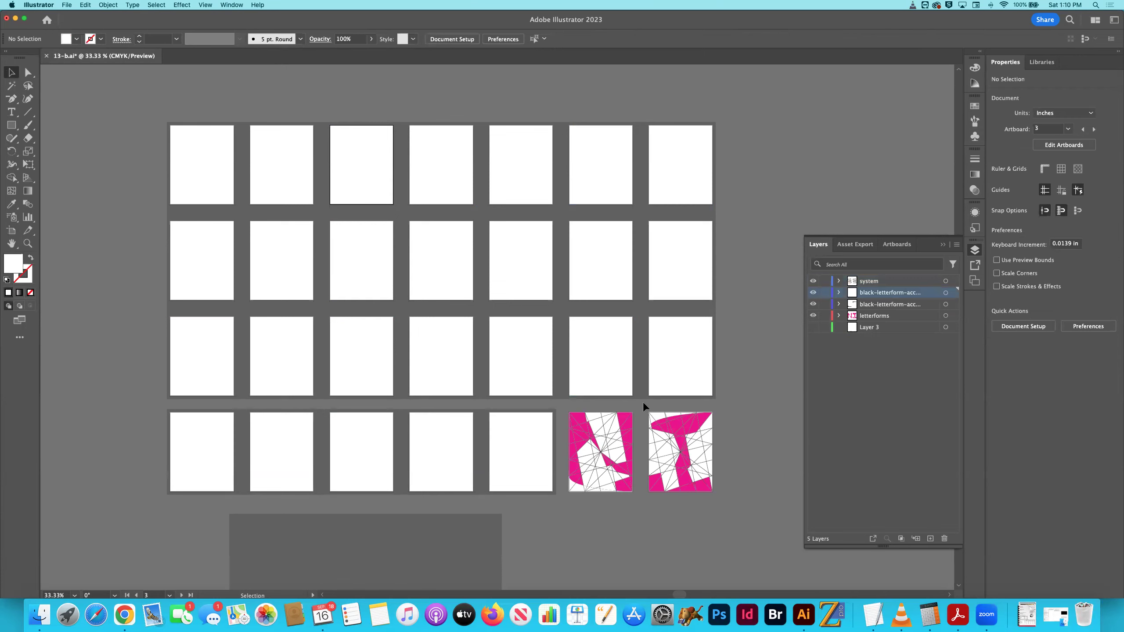
{"action": "left_click_drag", "start_coordinate": [751, 516], "coordinate": [704, 482]}
{"action": "key", "text": "Delete"}
Delete blank artboards 28 down to 1, then fit the lone pink artboard to the window
{"action": "left_click", "coordinate": [11, 230]}
{"action": "left_click", "coordinate": [666, 460]}
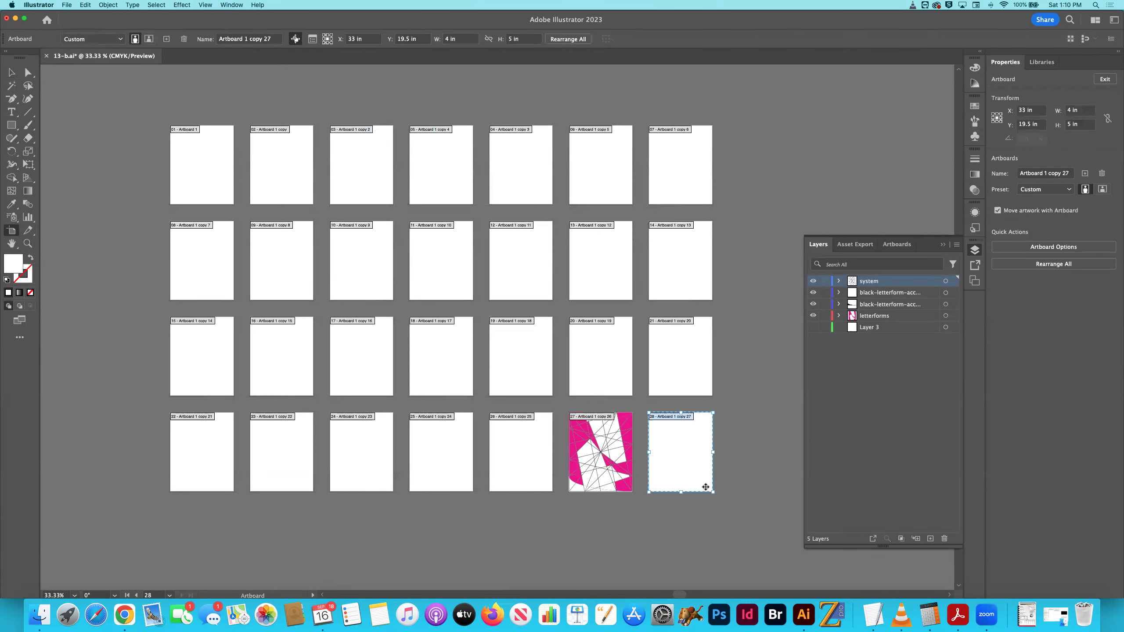
{"action": "key", "text": "Delete"}
{"action": "key", "text": "Delete"}
{"action": "key", "text": "Delete"}
{"action": "key", "text": "Delete"}
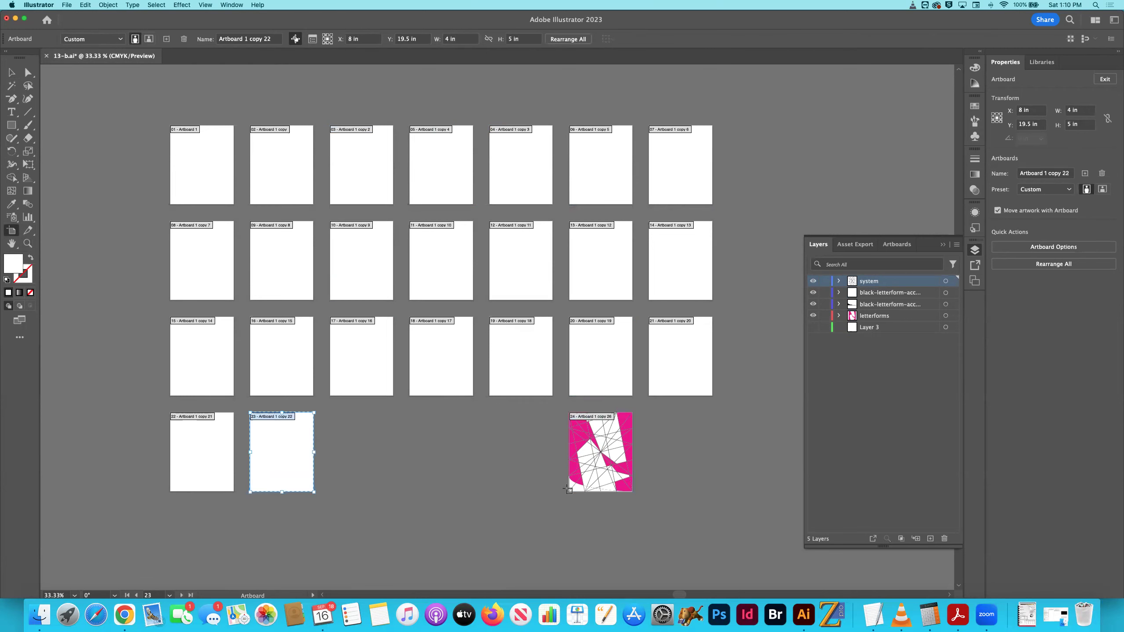
{"action": "key", "text": "Delete"}
{"action": "key", "text": "Delete"}
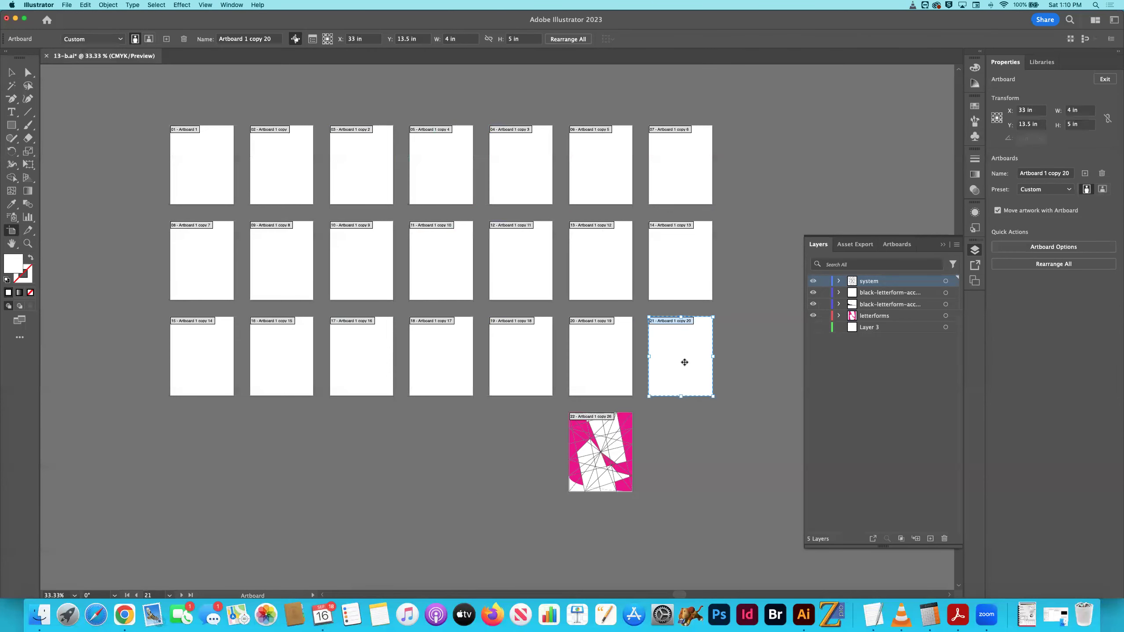
{"action": "key", "text": "Delete"}
{"action": "key", "text": "Delete"}
{"action": "key", "text": "Delete"}
{"action": "key", "text": "Delete"}
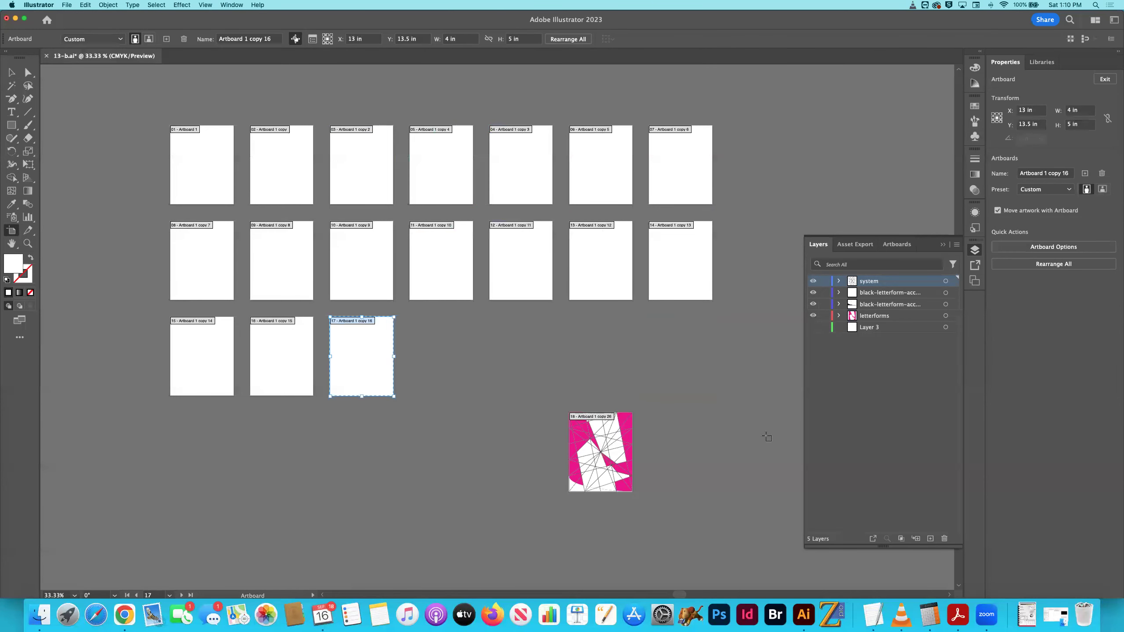
{"action": "key", "text": "Delete"}
{"action": "key", "text": "Delete"}
{"action": "key", "text": "Delete"}
{"action": "key", "text": "Delete"}
{"action": "key", "text": "Delete"}
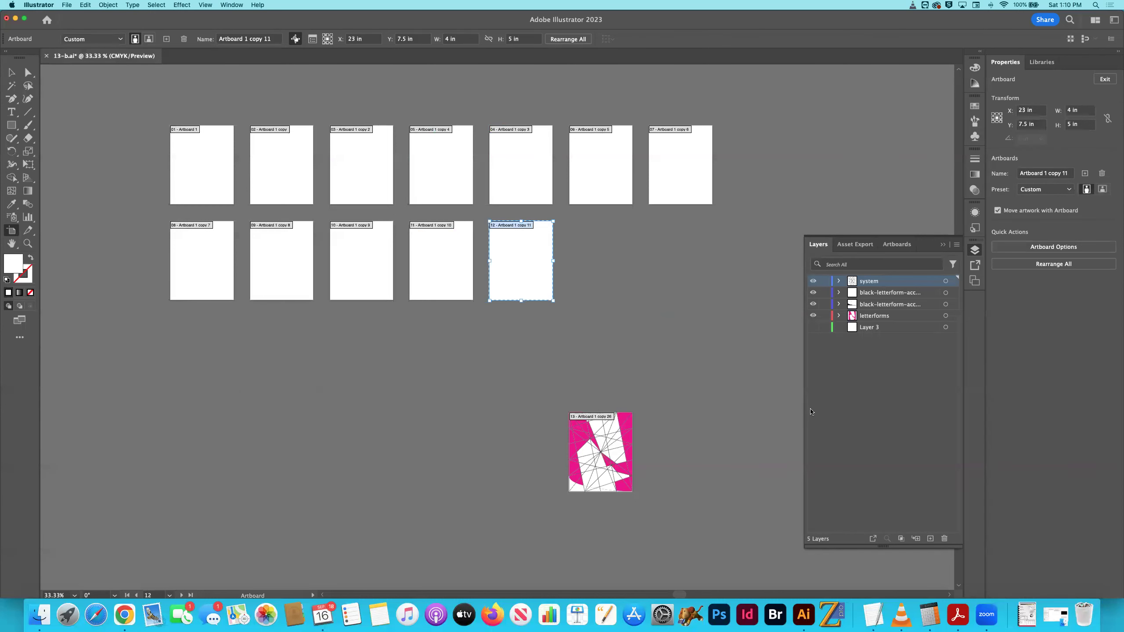
{"action": "key", "text": "Delete"}
{"action": "key", "text": "Delete"}
{"action": "key", "text": "Delete"}
{"action": "key", "text": "Delete"}
{"action": "key", "text": "Delete"}
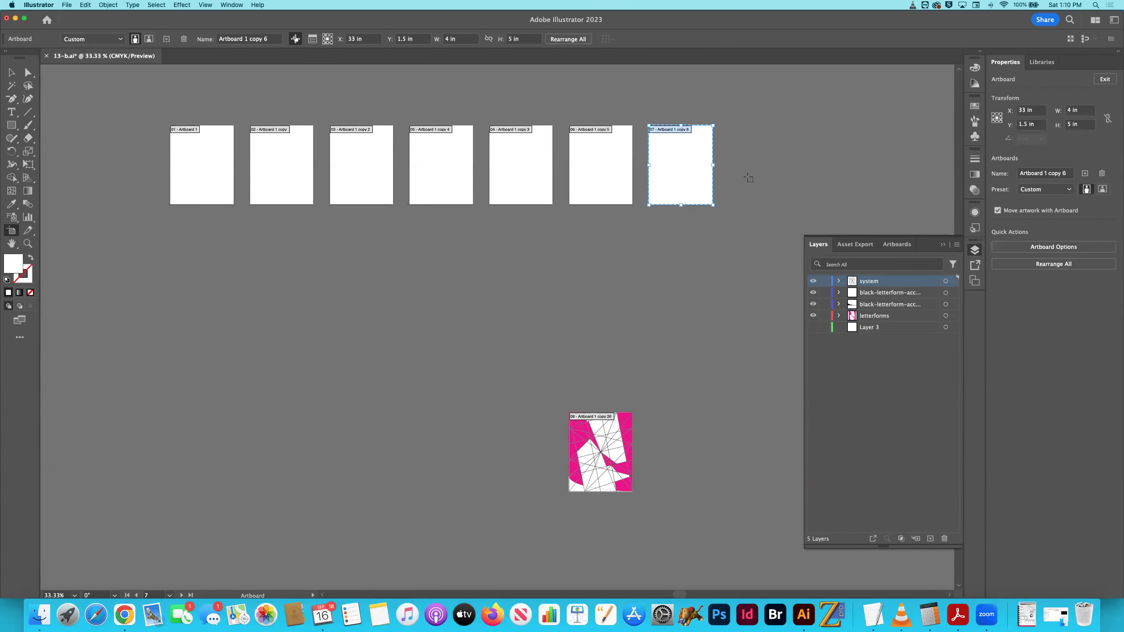
{"action": "key", "text": "Delete"}
{"action": "key", "text": "Delete"}
{"action": "key", "text": "Delete"}
{"action": "key", "text": "Delete"}
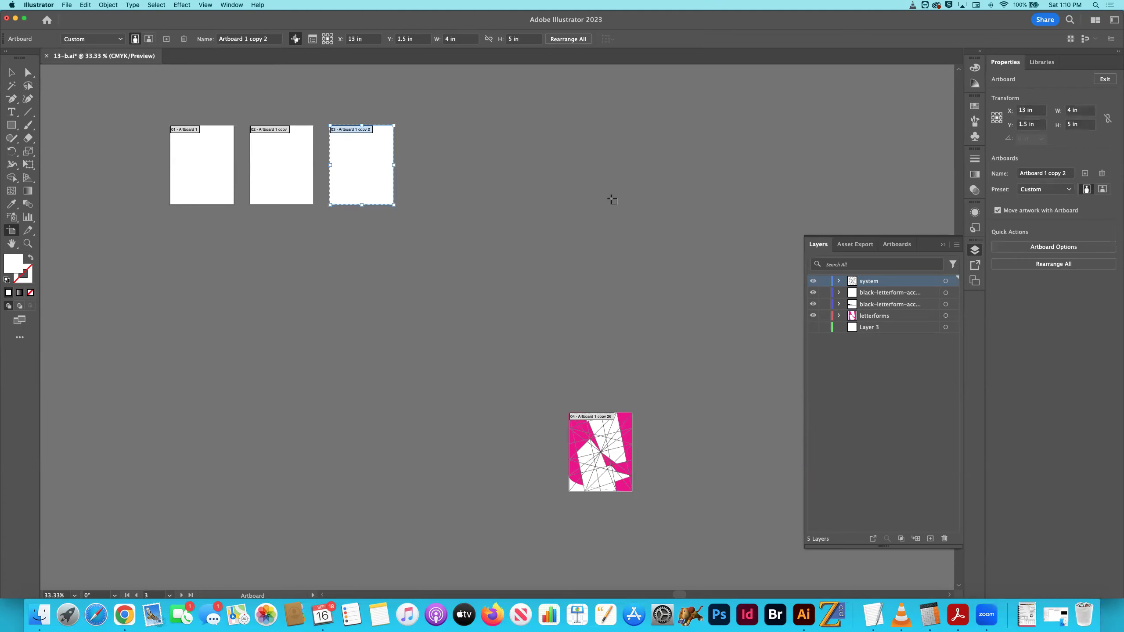
{"action": "key", "text": "Delete"}
{"action": "key", "text": "Delete"}
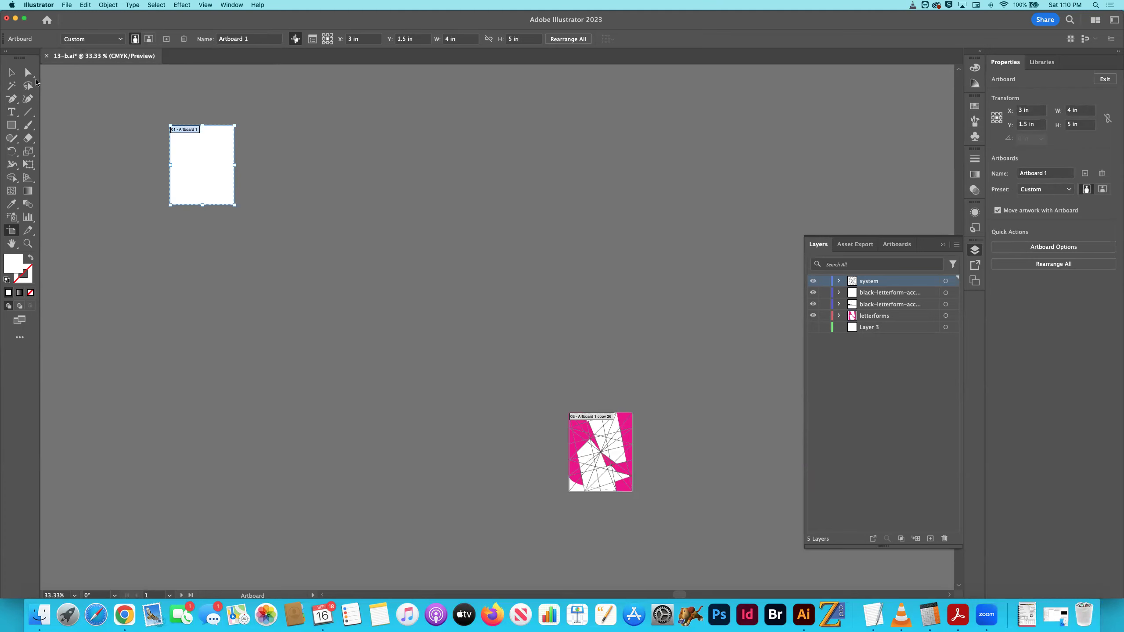
{"action": "key", "text": "Delete"}
{"action": "key", "text": "Escape"}
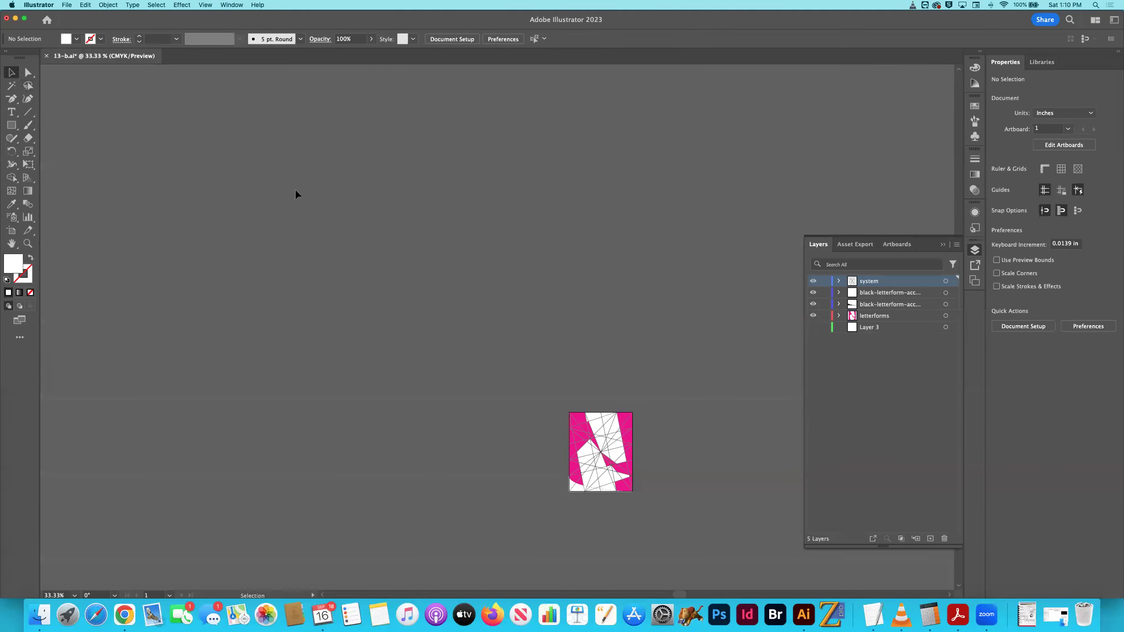
{"action": "key", "text": "super+0"}
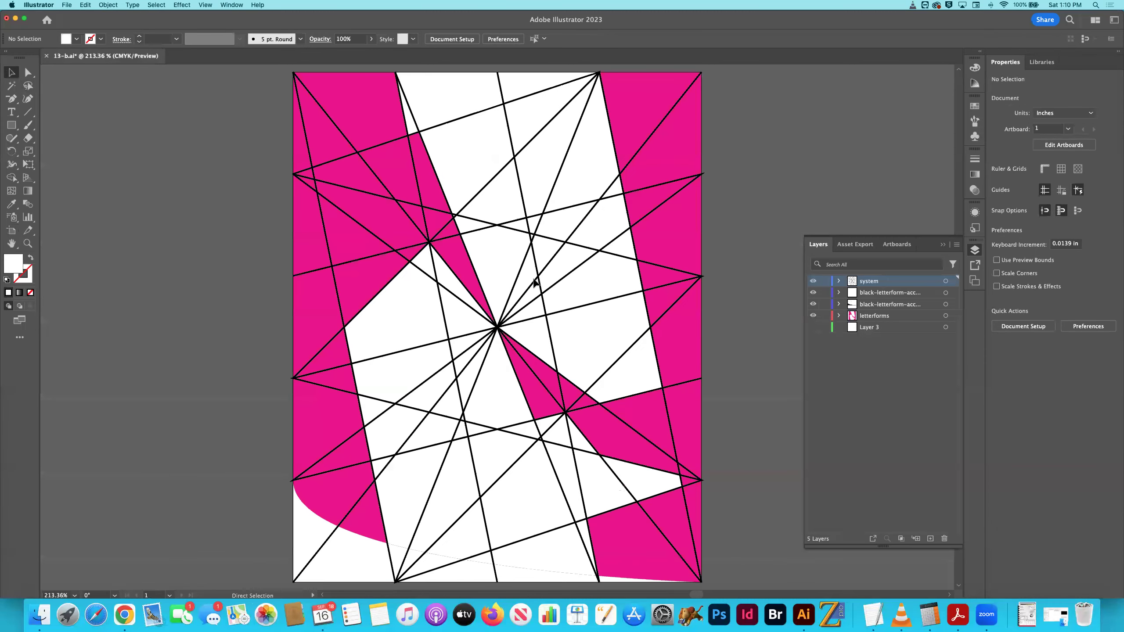
Save and close 13-b.ai, then select 14-a.ai and 14-b.ai in the nizhoni Finder folder
{"action": "key", "text": "super+s"}
{"action": "key", "text": "super+w"}
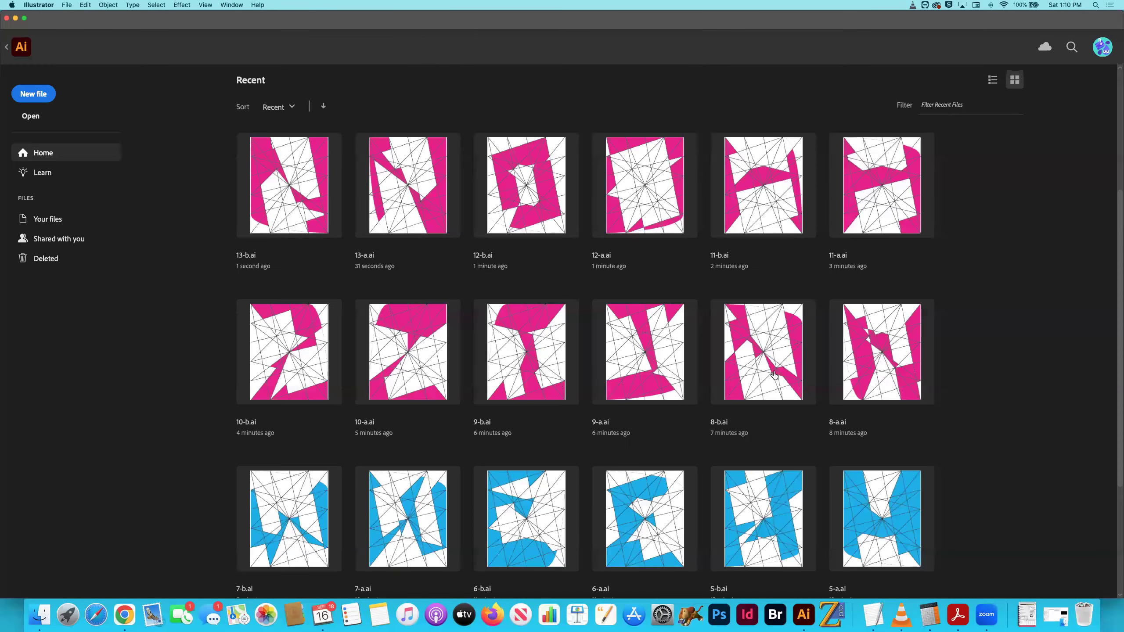
{"action": "key", "text": "super+Tab"}
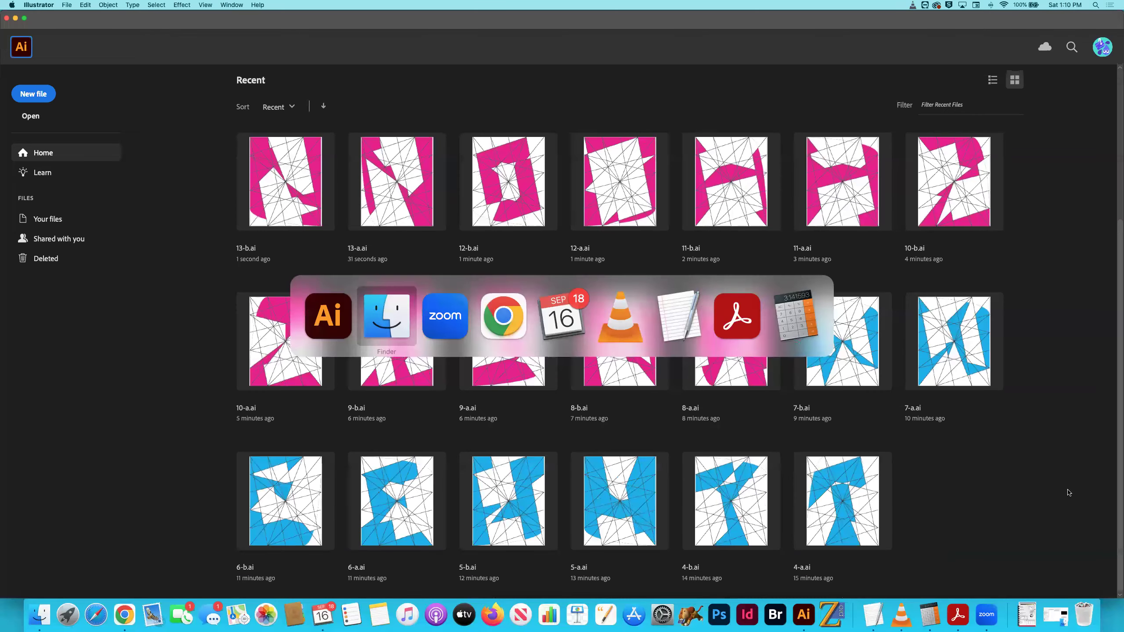
{"action": "left_click", "coordinate": [903, 451]}
{"action": "key", "text": "shift+Up"}
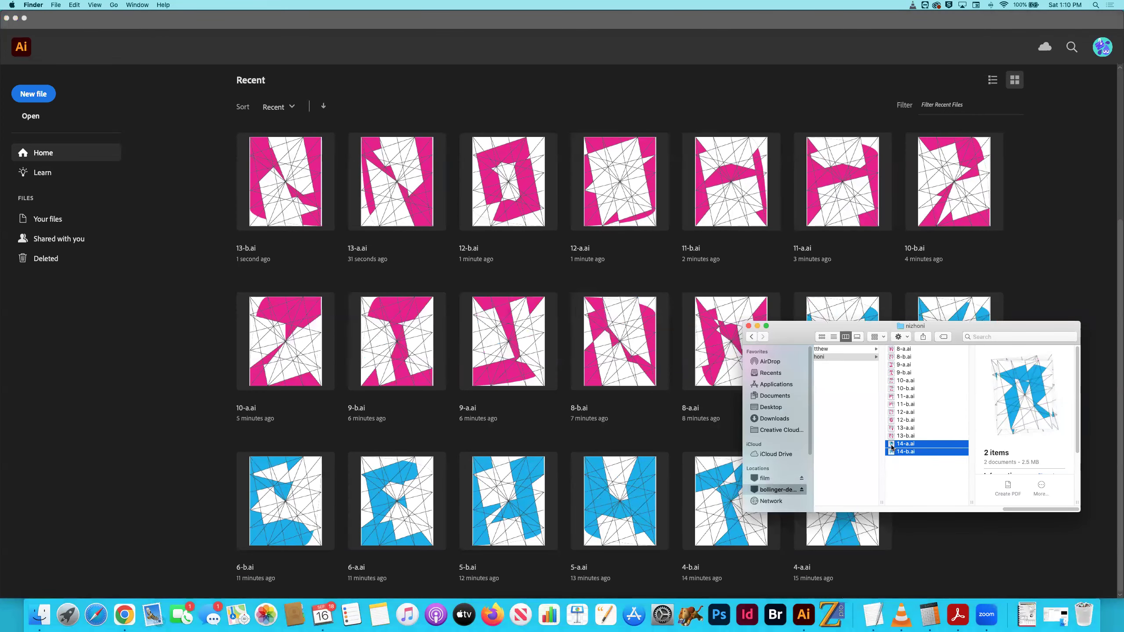
Open the selected 14-a.ai and 14-b.ai with Adobe Illustrator 2023
{"action": "right_click", "coordinate": [891, 447]}
{"action": "mouse_move", "coordinate": [916, 382]}
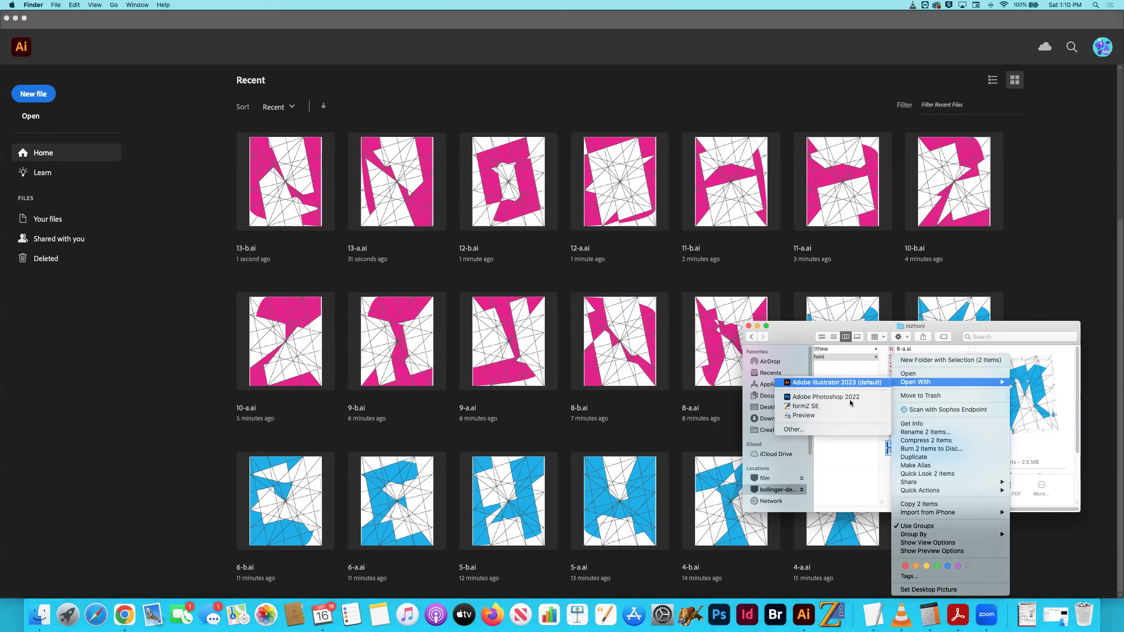
{"action": "left_click", "coordinate": [846, 383]}
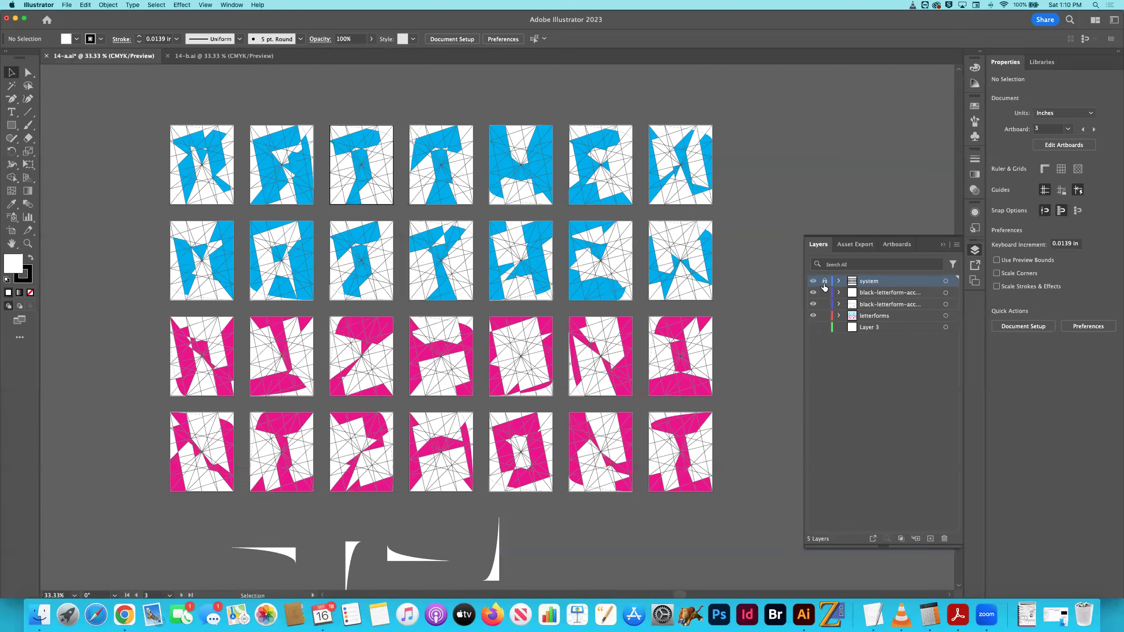
In 14-a.ai, delete the top two rows' blue letterforms, bottom-row pink letterforms, and white shapes below
{"action": "left_click_drag", "start_coordinate": [105, 93], "coordinate": [604, 261]}
{"action": "left_click_drag", "start_coordinate": [726, 310], "coordinate": [725, 305]}
{"action": "key", "text": "Delete"}
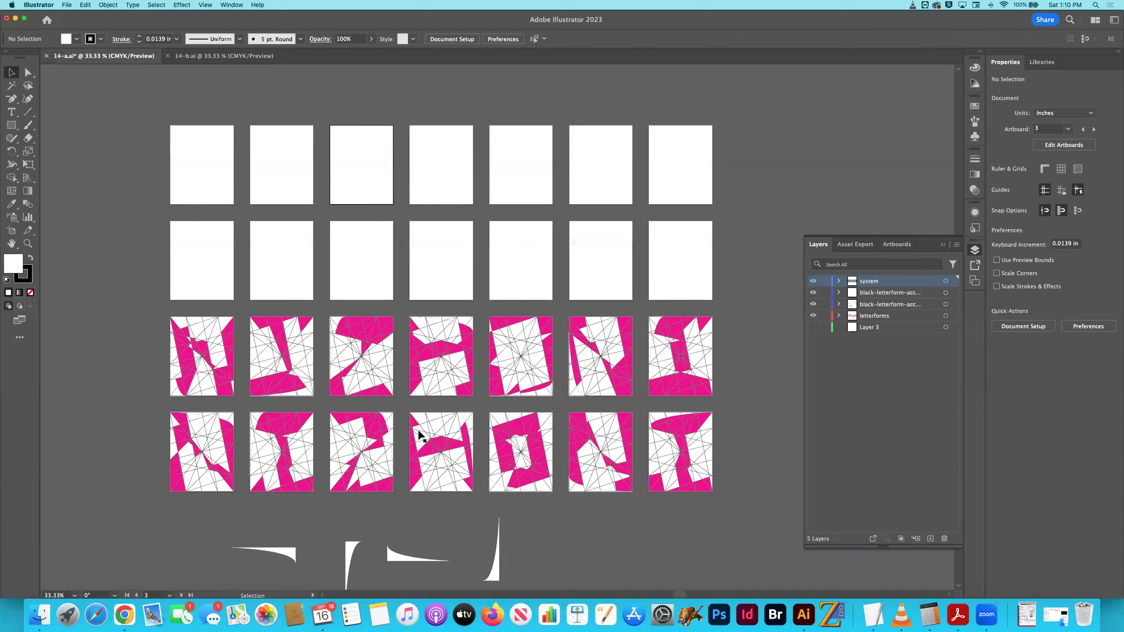
{"action": "left_click_drag", "start_coordinate": [224, 408], "coordinate": [767, 514]}
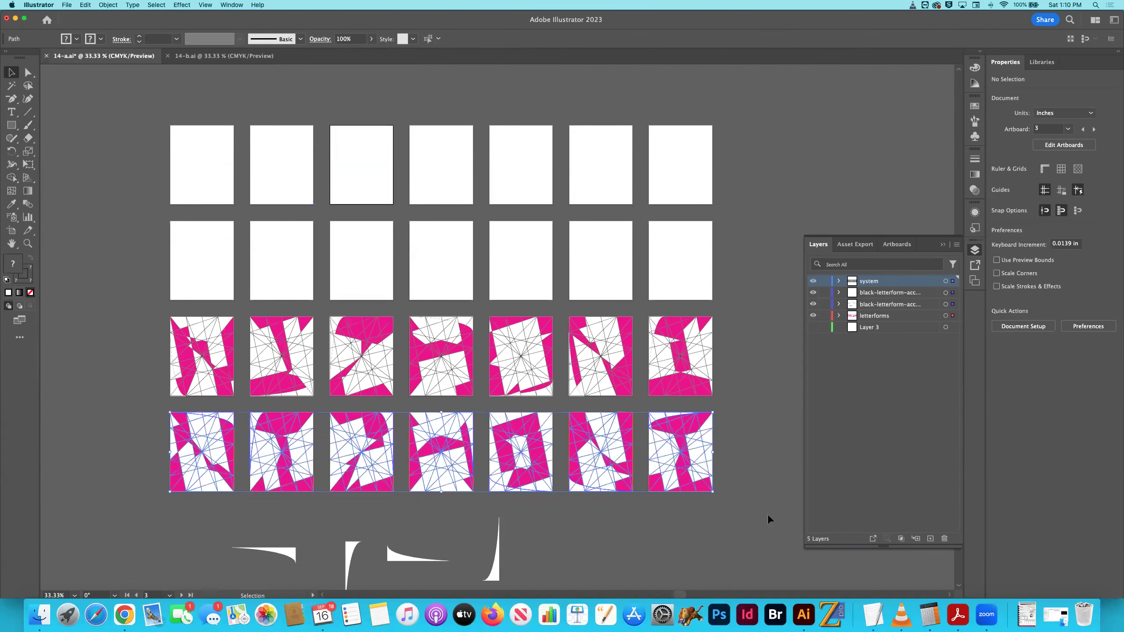
{"action": "key", "text": "Delete"}
{"action": "left_click_drag", "start_coordinate": [548, 569], "coordinate": [222, 531]}
{"action": "key", "text": "Delete"}
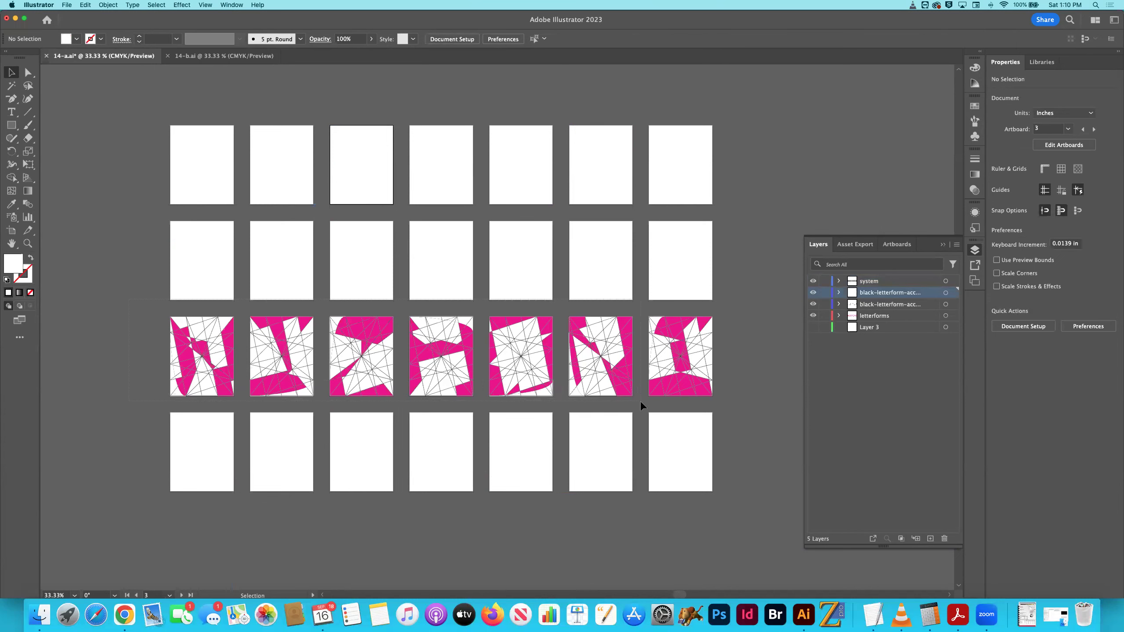
{"action": "key", "text": "super+z"}
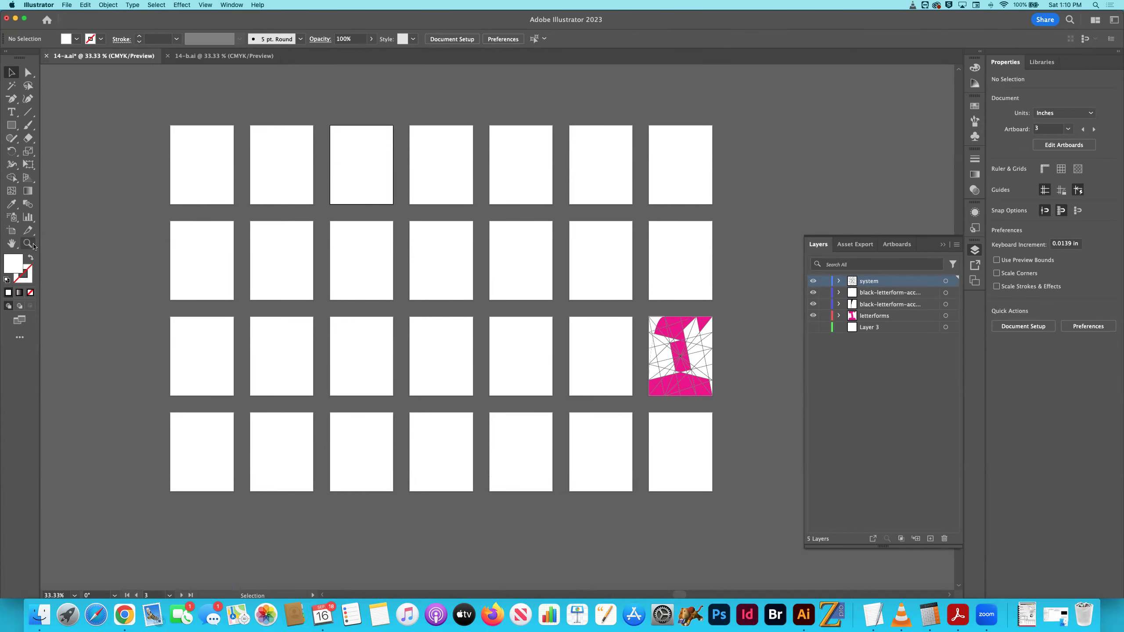
Delete the blank artboards in the bottom row, row three, and 13 through 05
{"action": "left_click", "coordinate": [11, 230]}
{"action": "left_click", "coordinate": [691, 476]}
{"action": "key", "text": "Delete"}
{"action": "key", "text": "Delete"}
{"action": "key", "text": "Delete"}
{"action": "key", "text": "Delete"}
{"action": "key", "text": "Delete"}
{"action": "key", "text": "Delete"}
{"action": "key", "text": "Delete"}
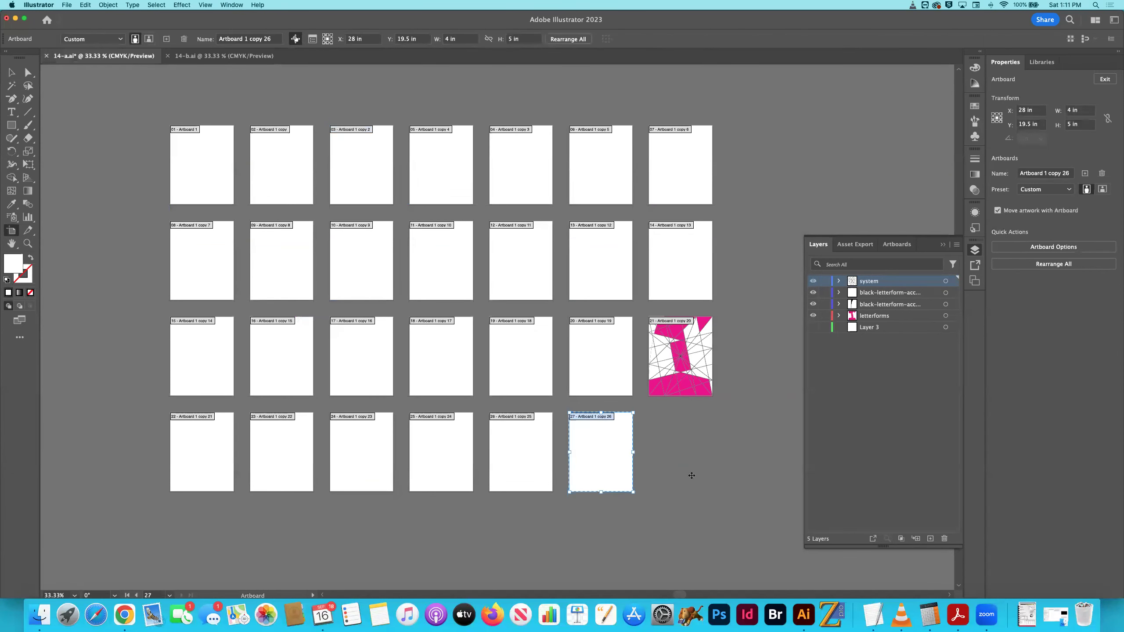
{"action": "left_click", "coordinate": [586, 370]}
{"action": "key", "text": "Delete"}
{"action": "key", "text": "Delete"}
{"action": "key", "text": "Delete"}
{"action": "key", "text": "Delete"}
{"action": "key", "text": "Delete"}
{"action": "key", "text": "Delete"}
{"action": "key", "text": "Delete"}
{"action": "key", "text": "Delete"}
{"action": "key", "text": "Delete"}
{"action": "key", "text": "Delete"}
{"action": "key", "text": "Delete"}
{"action": "key", "text": "Delete"}
{"action": "key", "text": "Delete"}
{"action": "key", "text": "Delete"}
{"action": "key", "text": "Delete"}
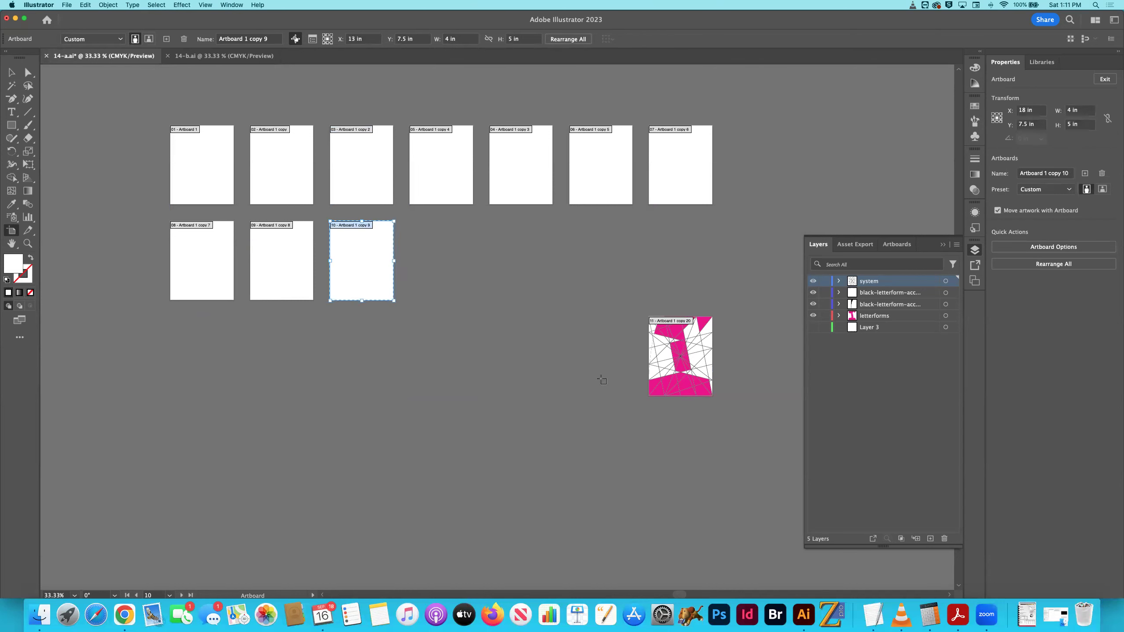
{"action": "key", "text": "Delete"}
{"action": "key", "text": "Delete"}
{"action": "key", "text": "Delete"}
{"action": "key", "text": "Delete"}
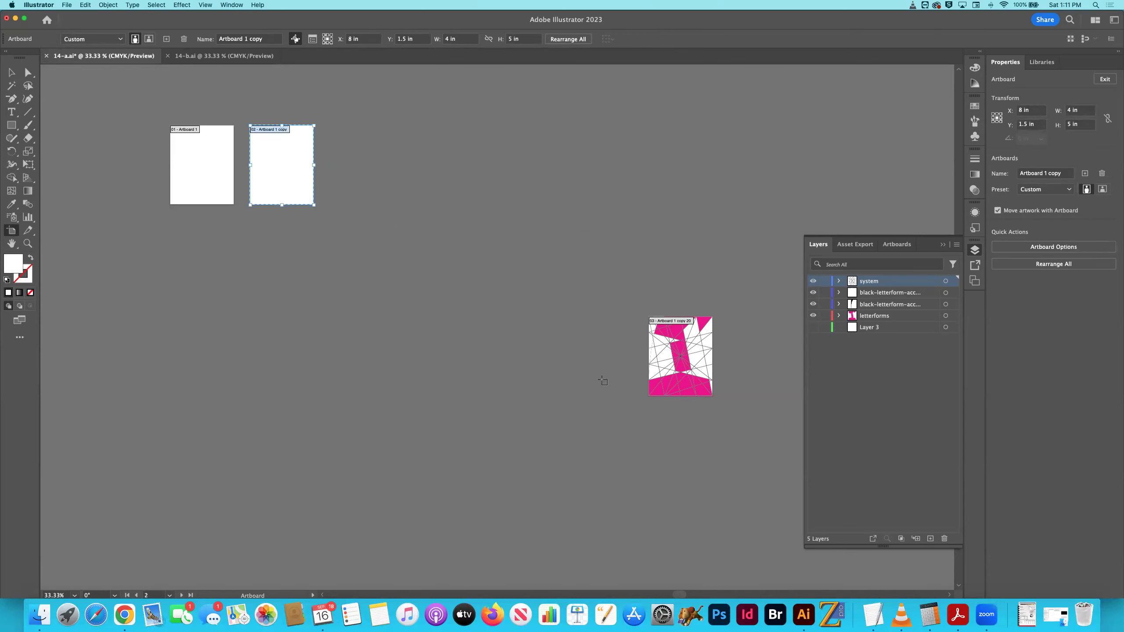
{"action": "key", "text": "v"}
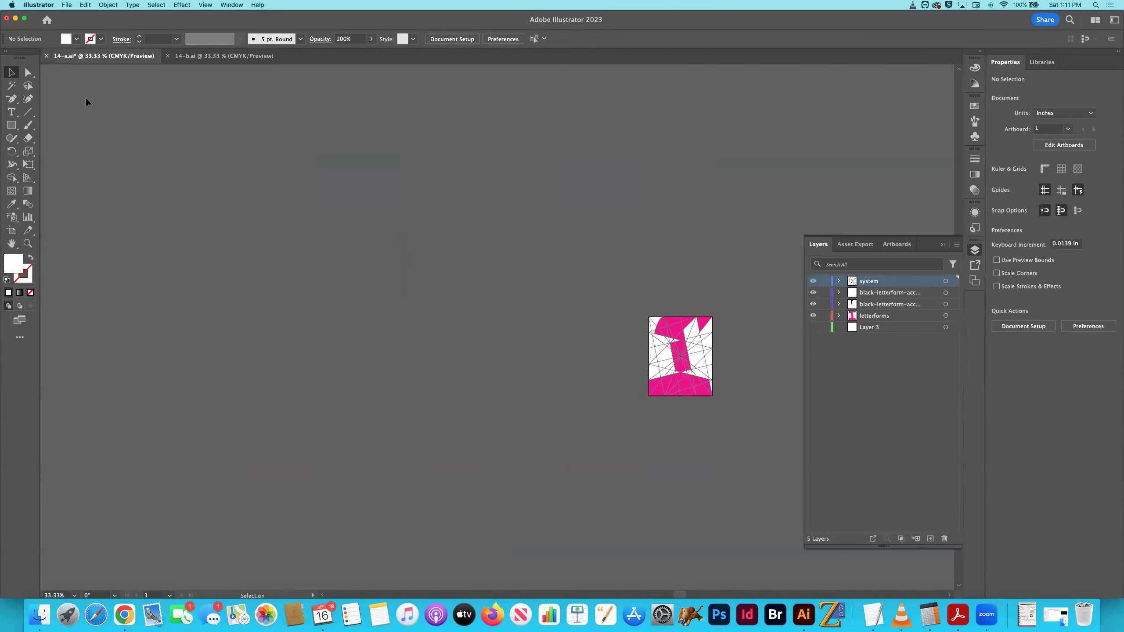
Save 14-a.ai, fit its artboard to the window, and close it
{"action": "key", "text": "super+s"}
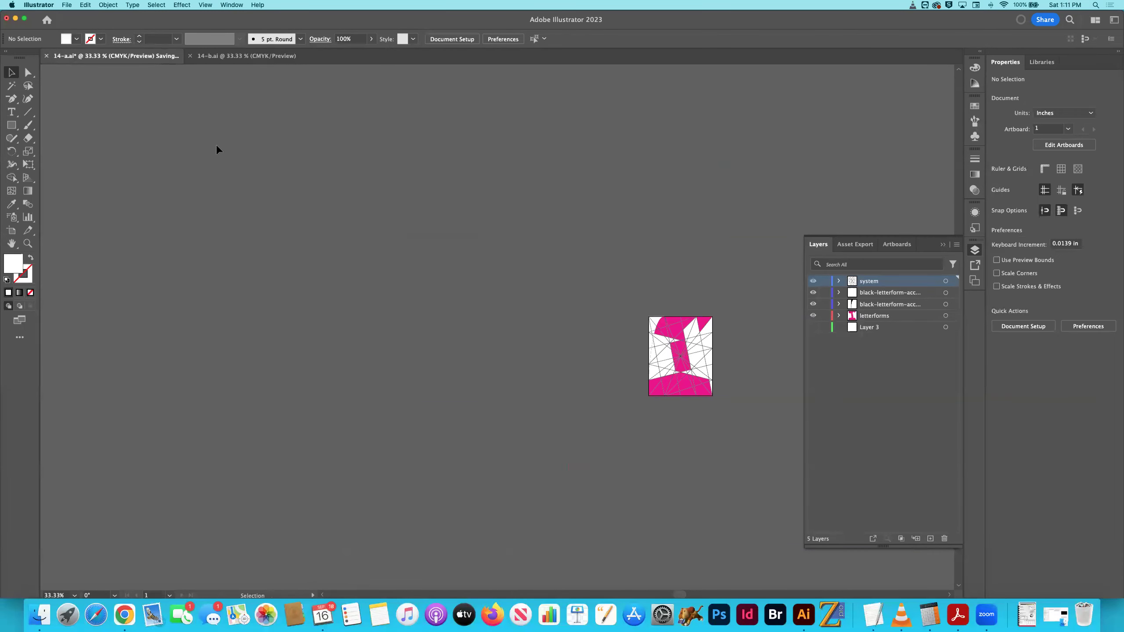
{"action": "key", "text": "super+0"}
{"action": "key", "text": "super+w"}
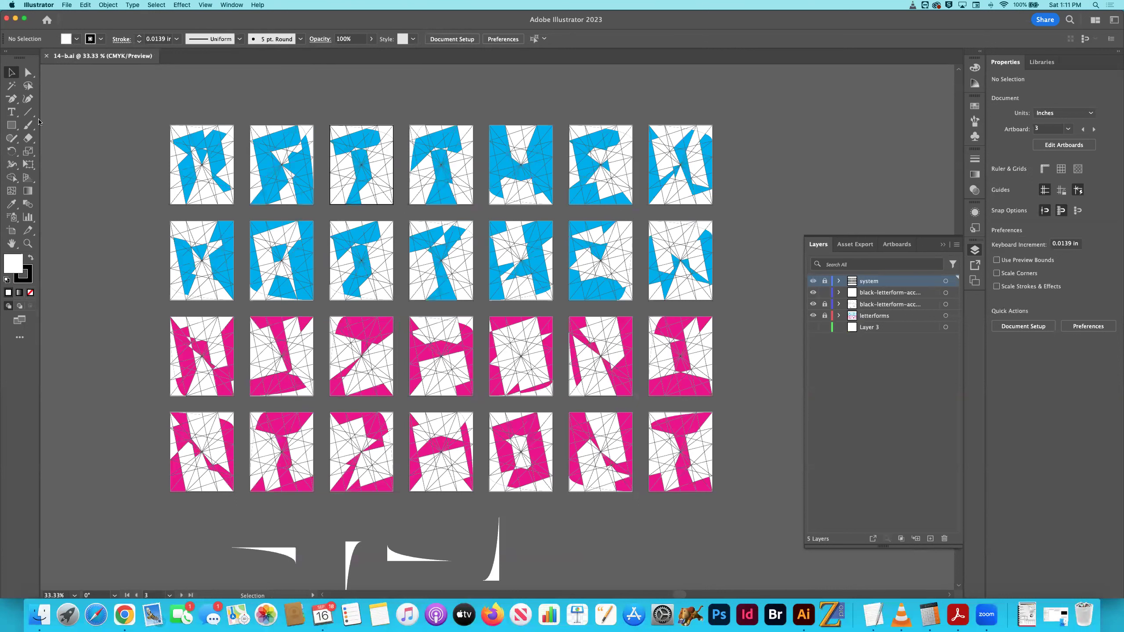
Unlock the letterform and system layers in 14-b.ai and delete the white curved shapes
{"action": "left_click", "coordinate": [824, 304]}
{"action": "left_click", "coordinate": [825, 280]}
{"action": "key", "text": "super+a"}
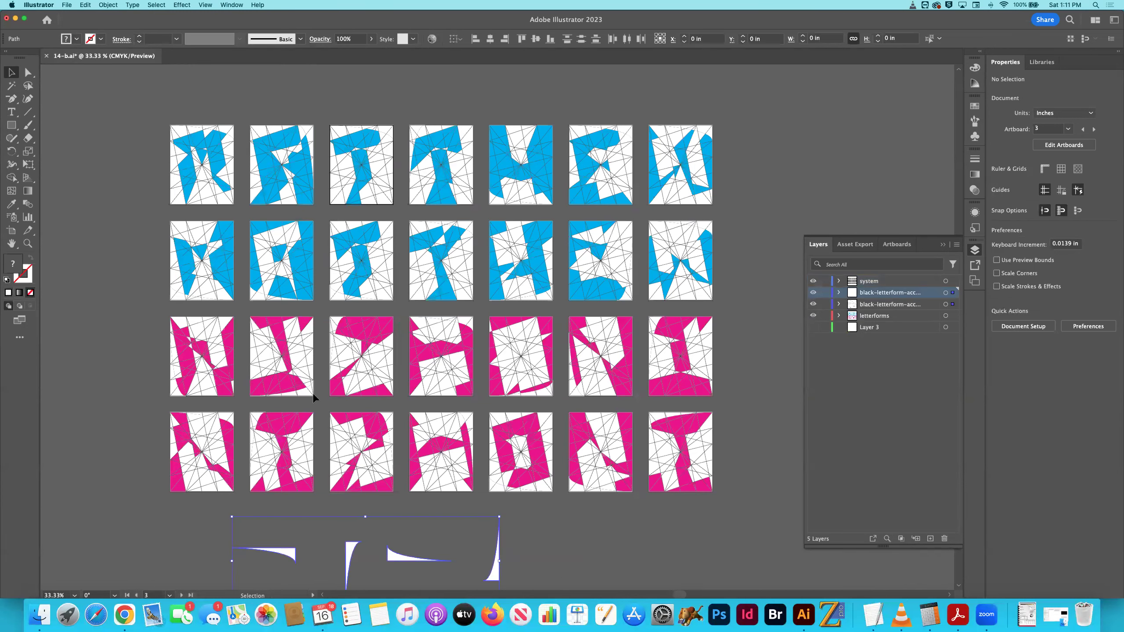
{"action": "key", "text": "Delete"}
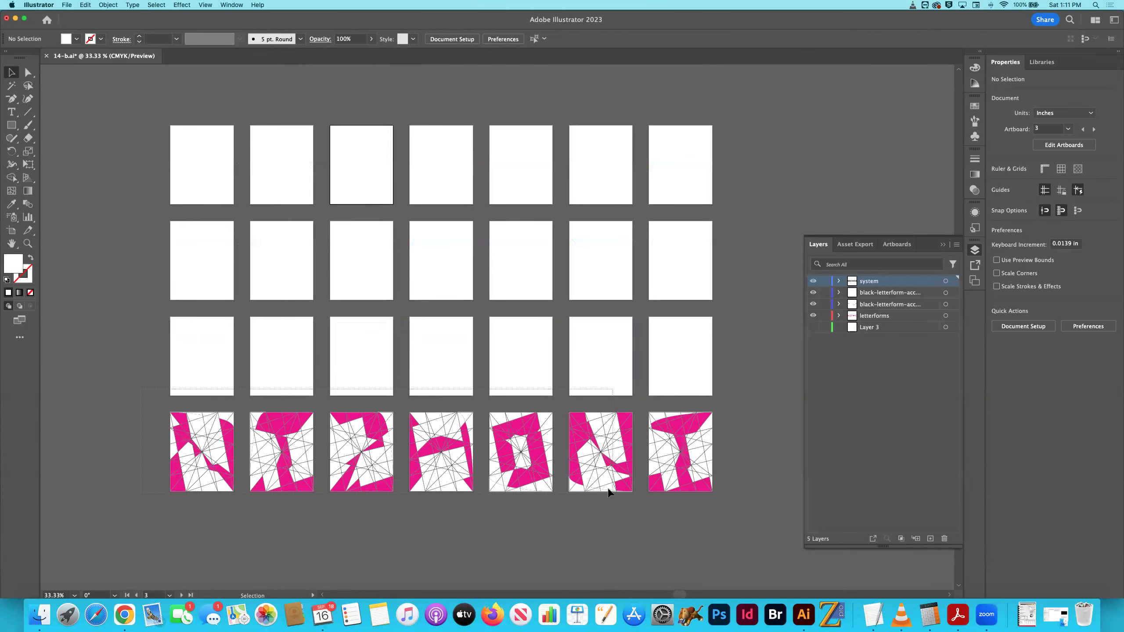
Delete the blank artboards, from the bottom row through artboards 14 to 10
{"action": "key", "text": "shift+o"}
{"action": "left_click", "coordinate": [588, 456]}
{"action": "key", "text": "Delete"}
{"action": "key", "text": "Delete"}
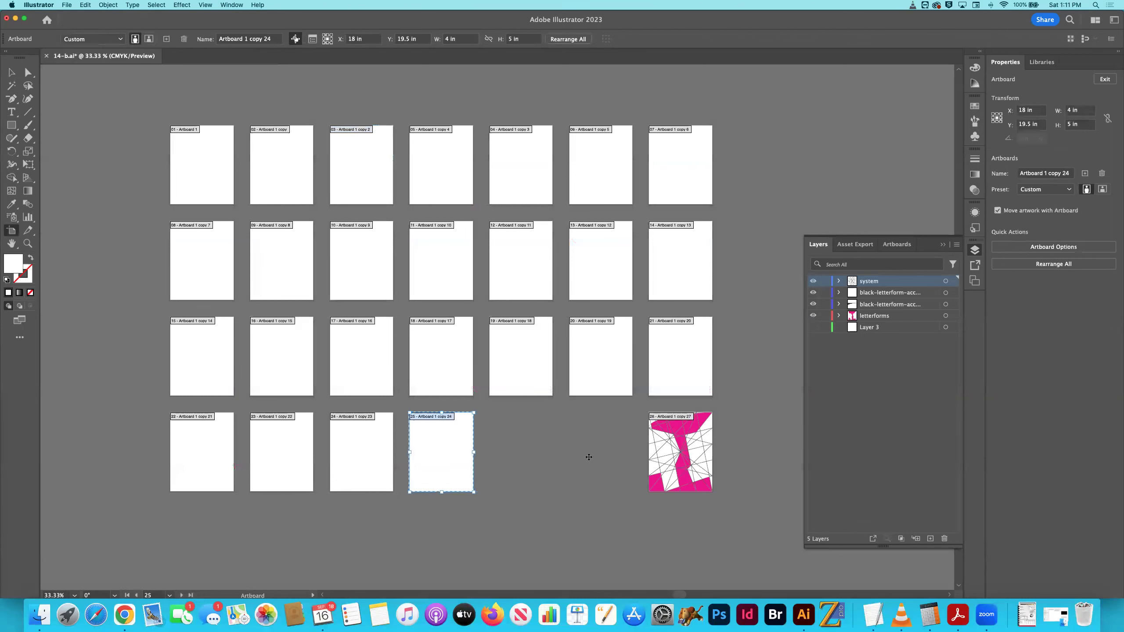
{"action": "key", "text": "Delete"}
{"action": "key", "text": "Delete"}
{"action": "key", "text": "Delete"}
{"action": "key", "text": "Delete"}
{"action": "key", "text": "Delete"}
{"action": "key", "text": "Delete"}
{"action": "key", "text": "Delete"}
{"action": "key", "text": "Delete"}
{"action": "key", "text": "Delete"}
{"action": "key", "text": "Delete"}
{"action": "key", "text": "Delete"}
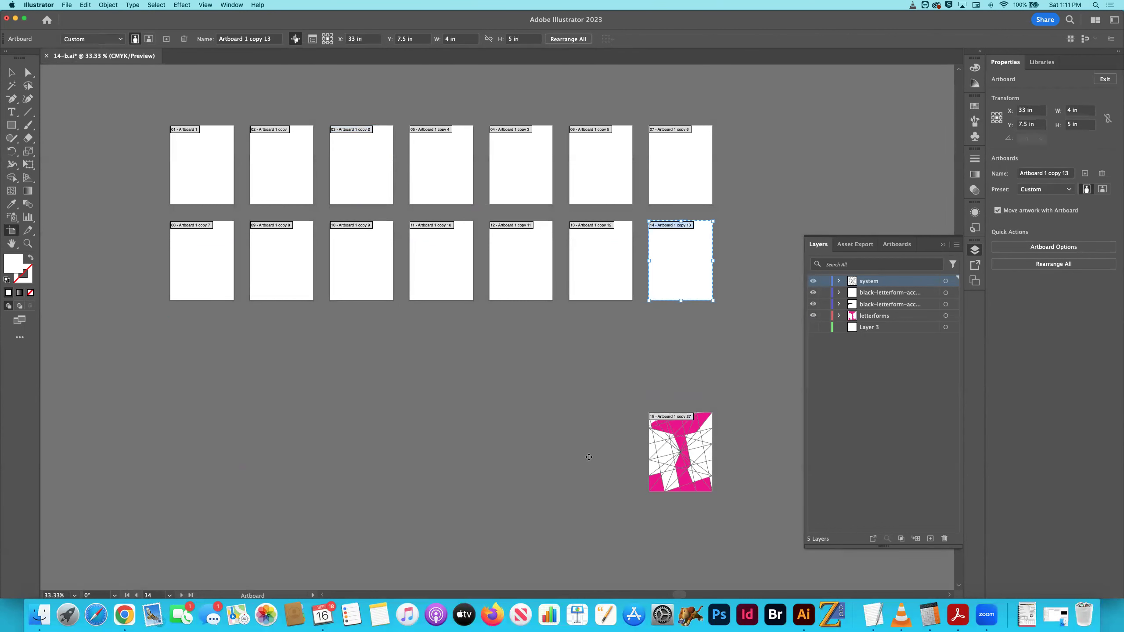
{"action": "key", "text": "Delete"}
{"action": "key", "text": "Delete"}
{"action": "key", "text": "Delete"}
{"action": "key", "text": "Delete"}
{"action": "key", "text": "Delete"}
{"action": "key", "text": "Delete"}
{"action": "key", "text": "Delete"}
{"action": "key", "text": "Delete"}
{"action": "key", "text": "Delete"}
{"action": "key", "text": "Delete"}
{"action": "key", "text": "Delete"}
{"action": "key", "text": "Delete"}
{"action": "key", "text": "Delete"}
{"action": "key", "text": "Delete"}
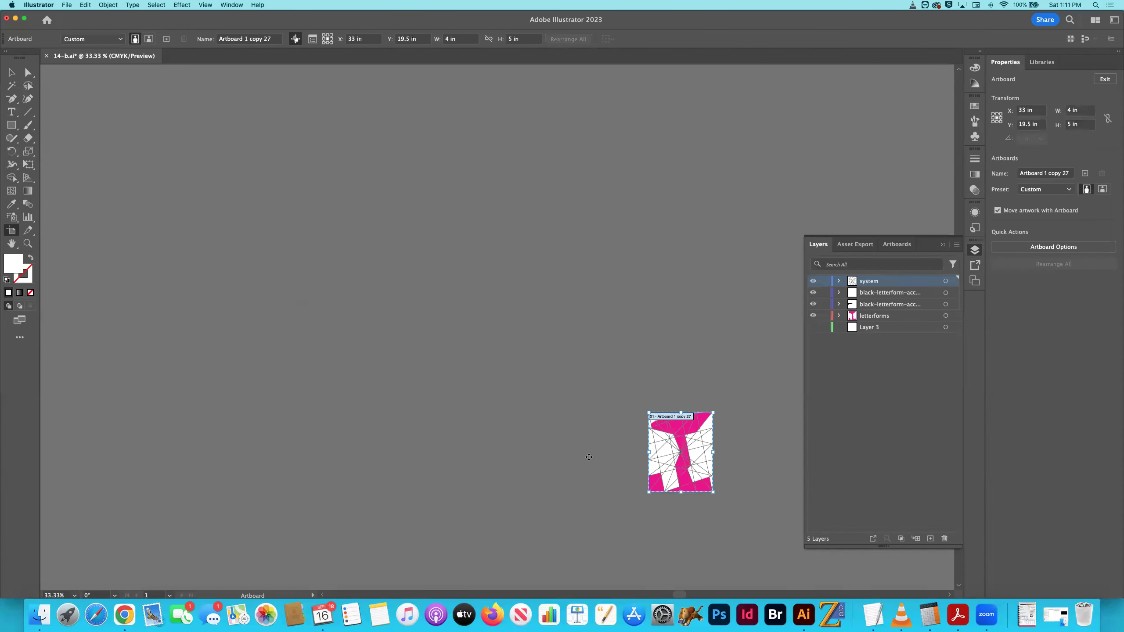
Fit the remaining artboard to the window, then save and close 14-b.ai
{"action": "key", "text": "super+0"}
{"action": "key", "text": "super+s"}
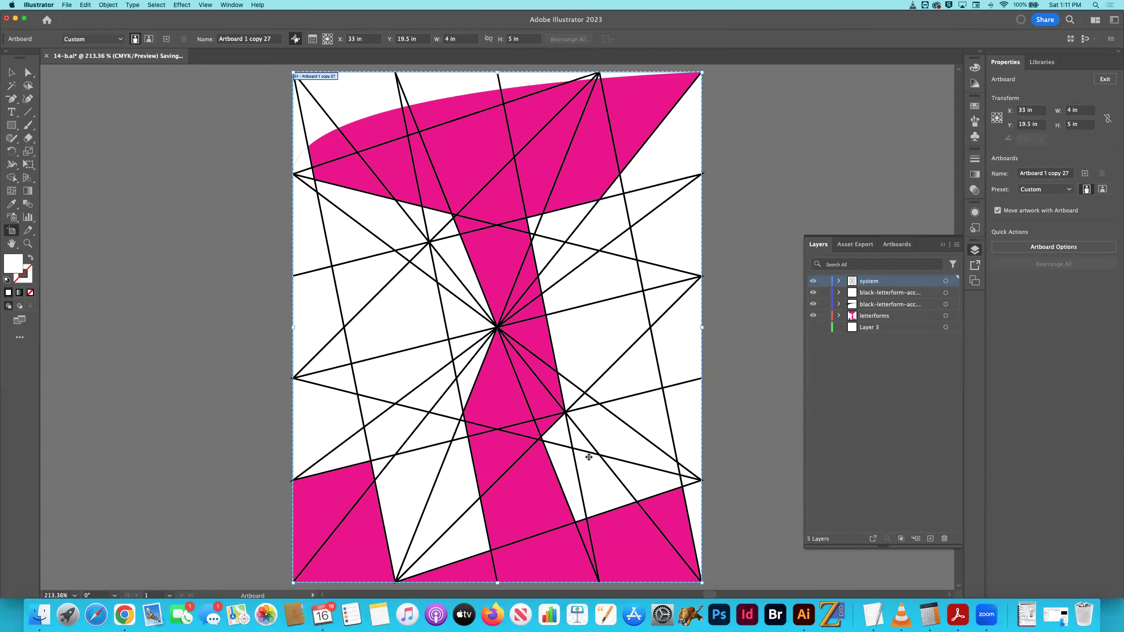
{"action": "key", "text": "super+w"}
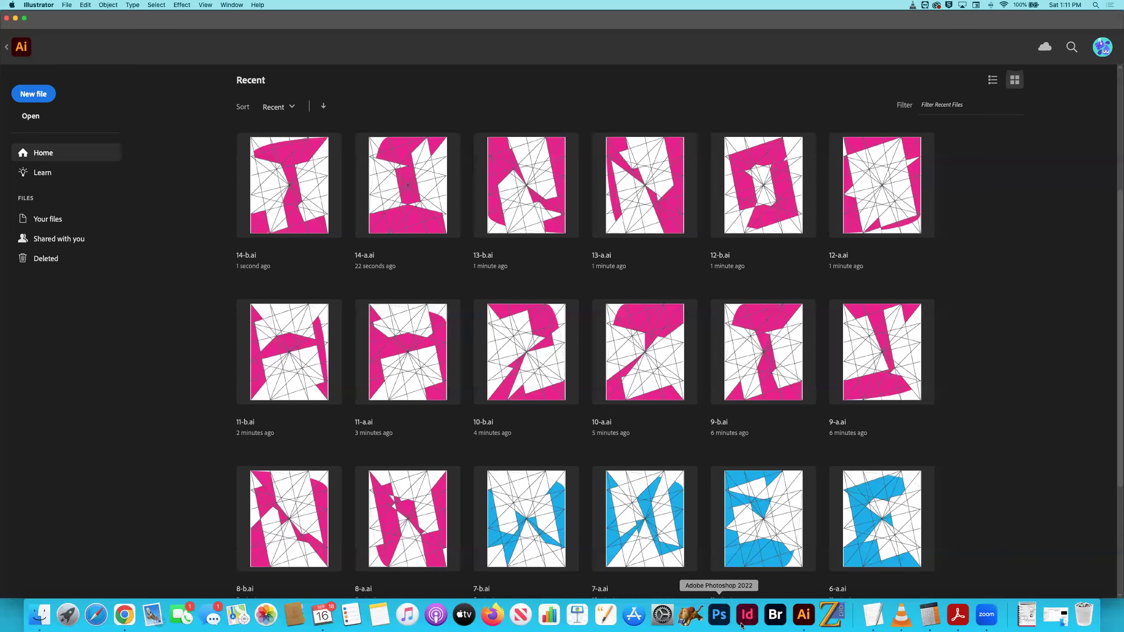
Switch to Adobe InDesign 2023 from the Dock and wait for its welcome screen
{"action": "left_click", "coordinate": [741, 625]}
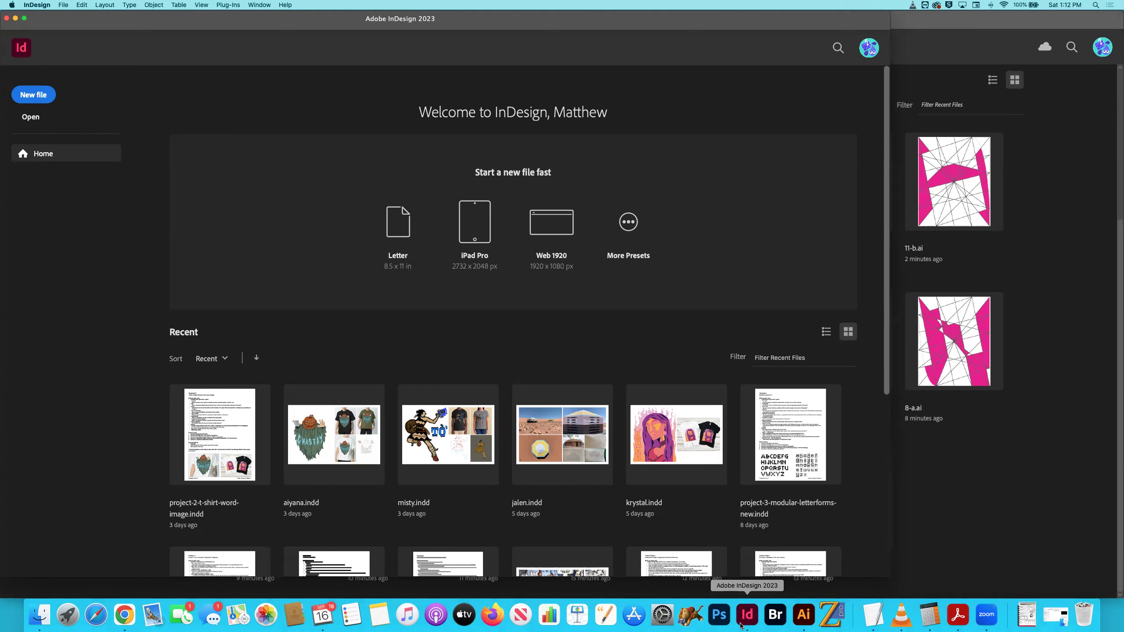
Start a new landscape document measured in inches with a width of 17 in
{"action": "left_click", "coordinate": [33, 95]}
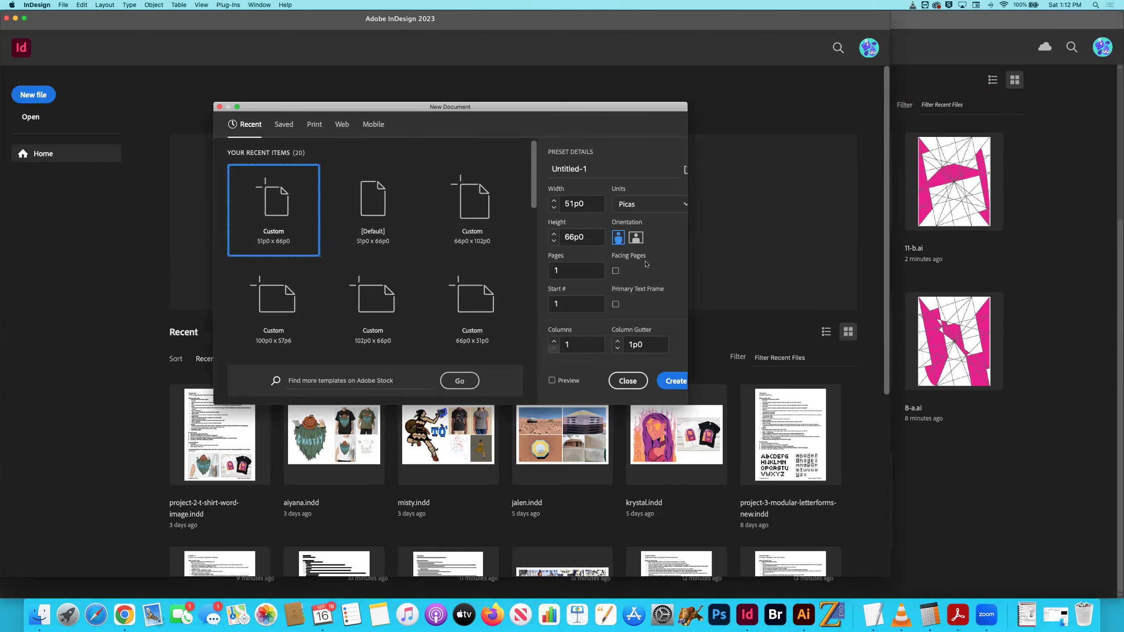
{"action": "left_click", "coordinate": [635, 237]}
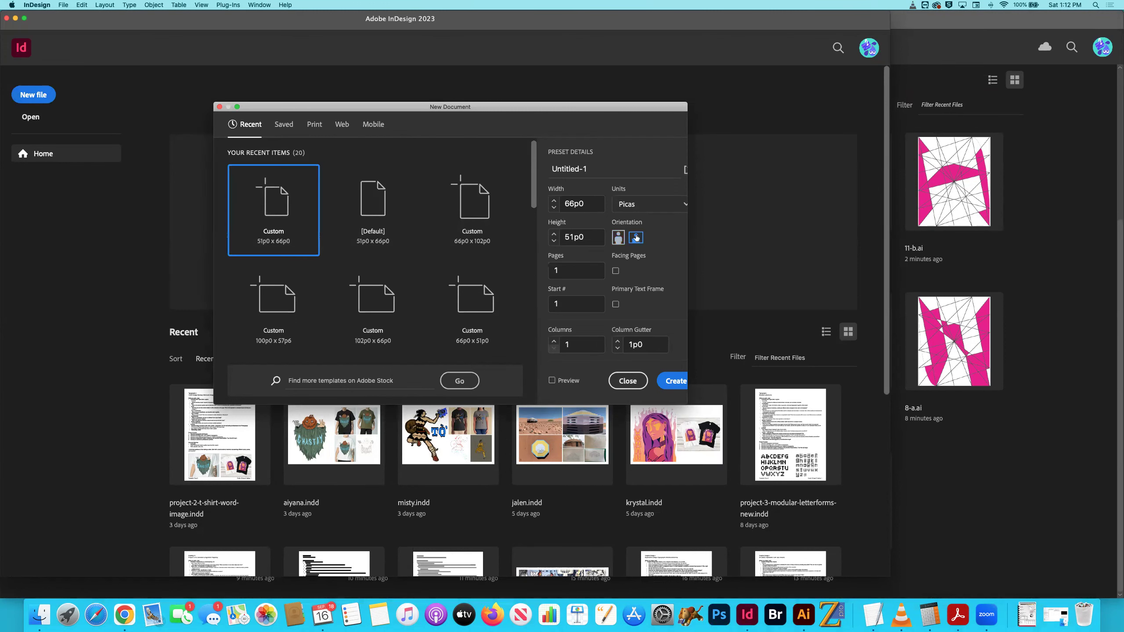
{"action": "left_click", "coordinate": [681, 209]}
{"action": "left_click", "coordinate": [633, 261]}
{"action": "left_click_drag", "start_coordinate": [574, 205], "coordinate": [563, 236]}
{"action": "type", "text": "17"}
{"action": "type", "text": "11"}
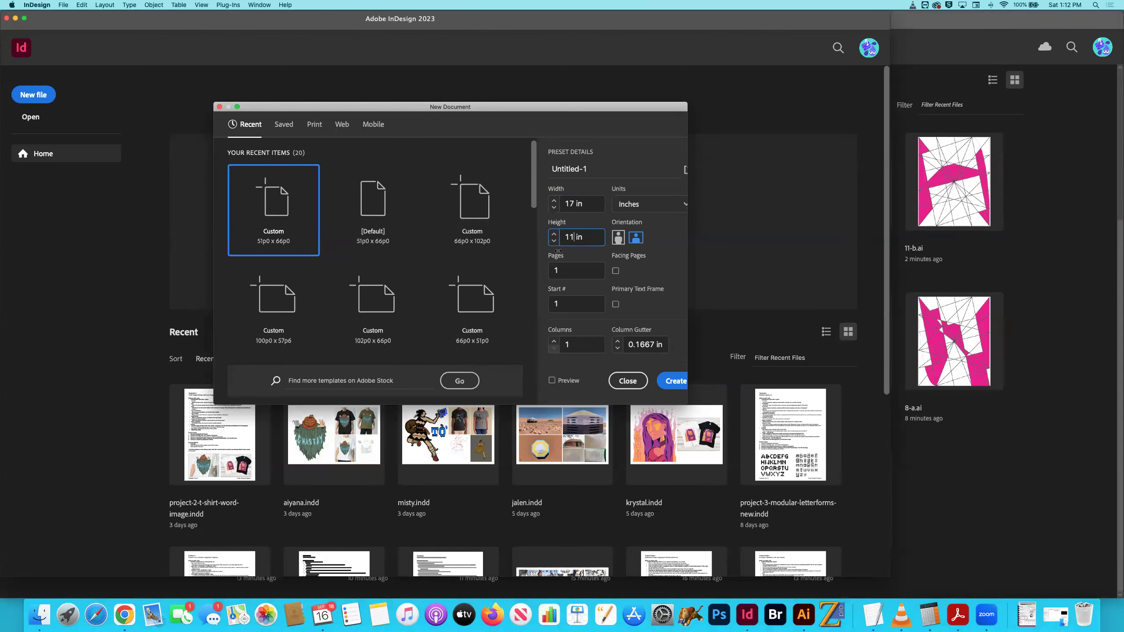
Name the new document 'placement' and create it
{"action": "left_click_drag", "start_coordinate": [597, 168], "coordinate": [543, 171]}
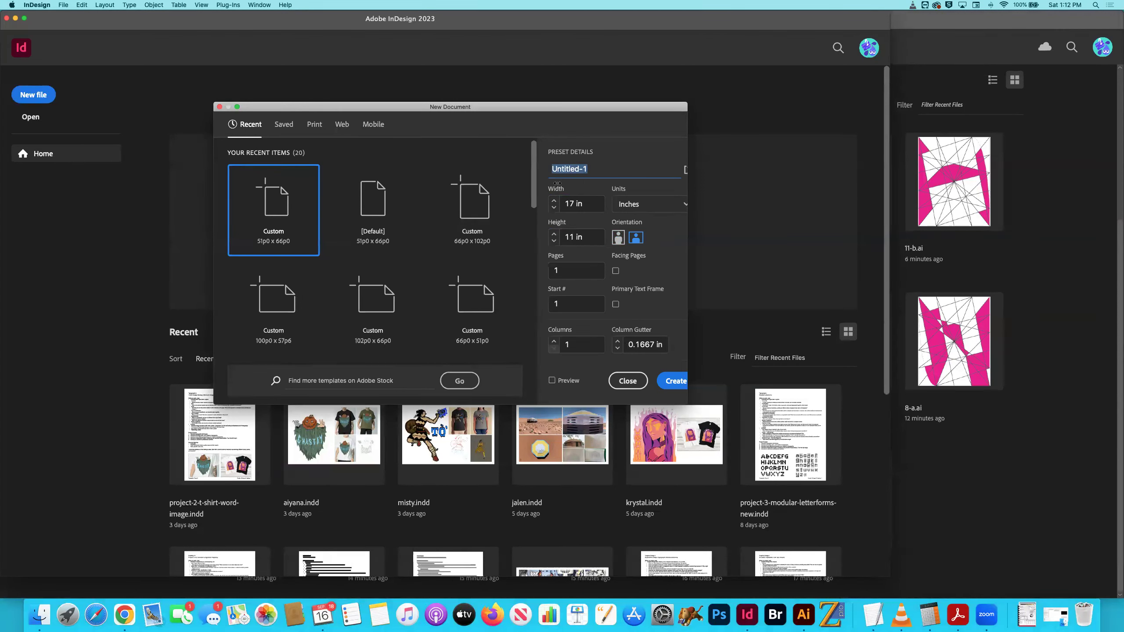
{"action": "type", "text": "placeme"}
{"action": "key", "text": "BackSpace"}
{"action": "type", "text": "ent"}
{"action": "left_click", "coordinate": [668, 382]}
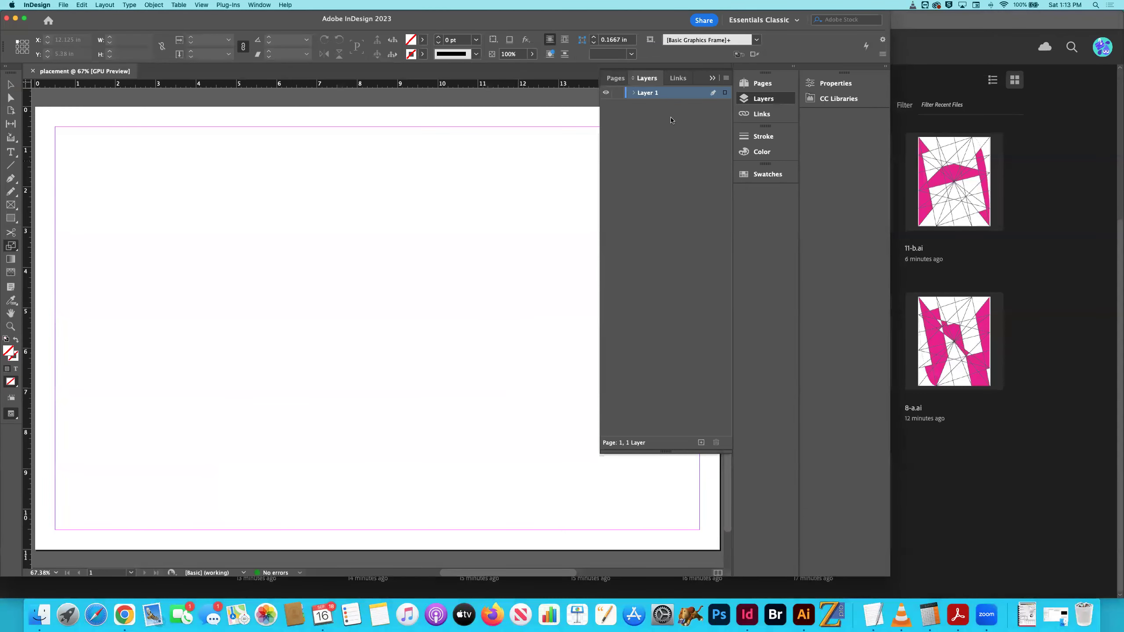
Collapse the Layers panel, zoom out to 50% and show the document grid
{"action": "left_click", "coordinate": [709, 80]}
{"action": "key", "text": "super+minus"}
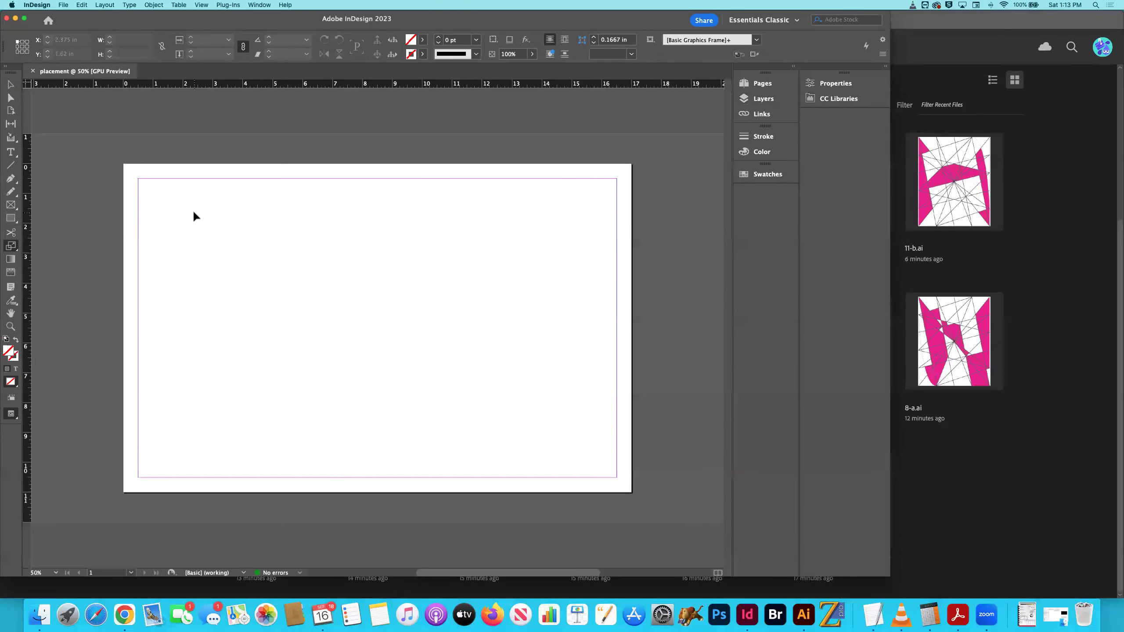
{"action": "key", "text": "super+apostrophe"}
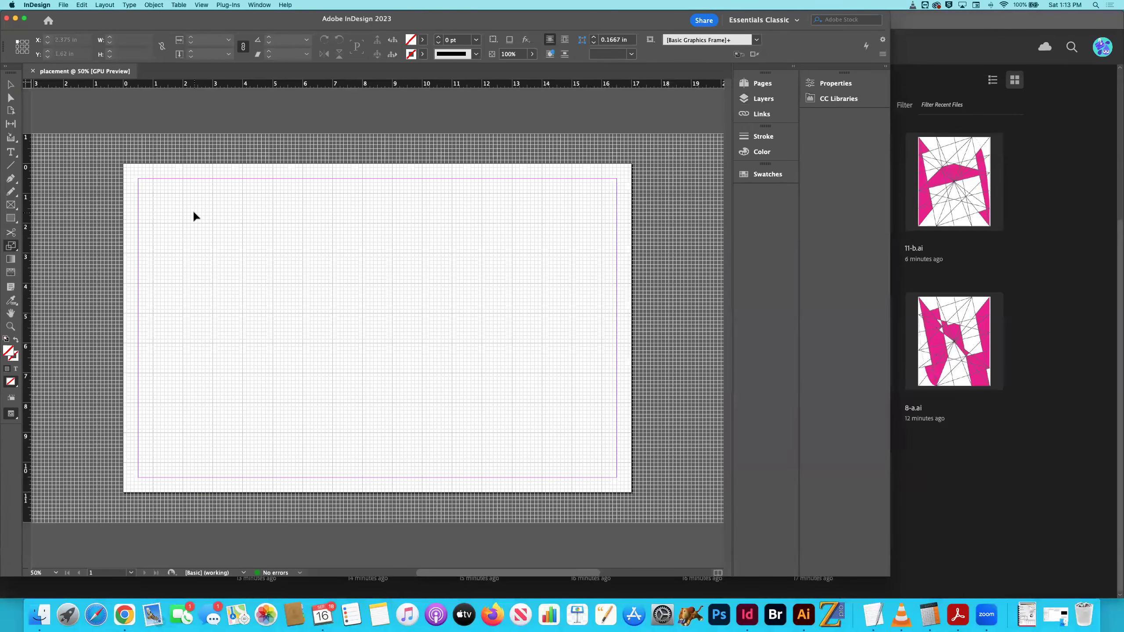
Draw a trial graphics frame on the page, stretch it taller, then delete it
{"action": "key", "text": "f"}
{"action": "left_click_drag", "start_coordinate": [227, 212], "coordinate": [397, 364]}
{"action": "left_click", "coordinate": [13, 85]}
{"action": "left_click_drag", "start_coordinate": [312, 212], "coordinate": [311, 178]}
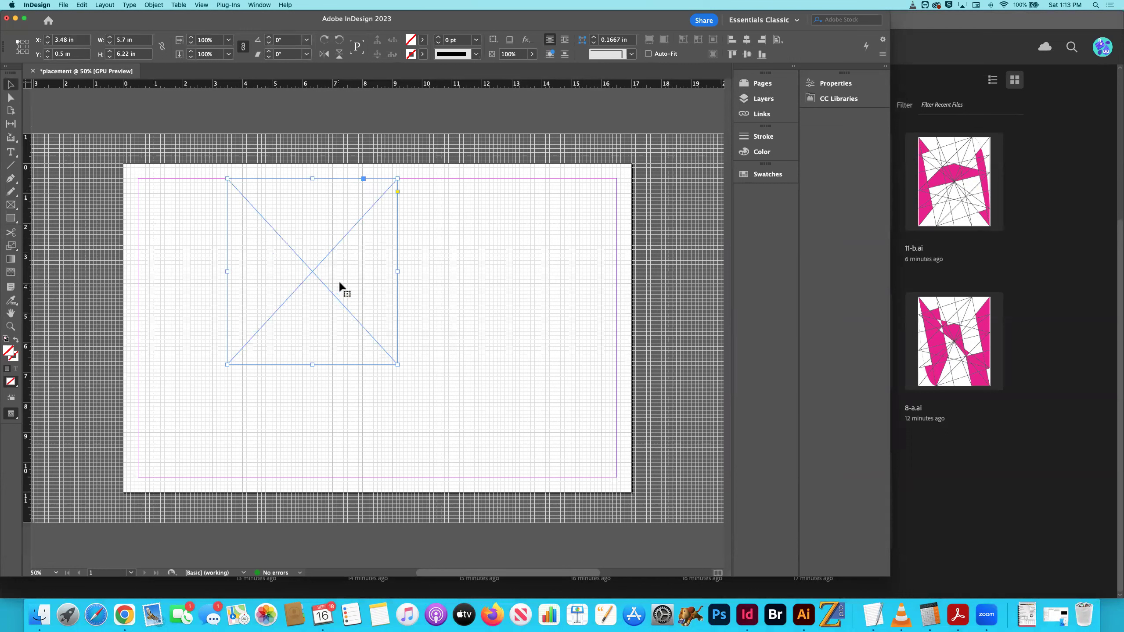
{"action": "key", "text": "Delete"}
{"action": "left_click", "coordinate": [13, 208]}
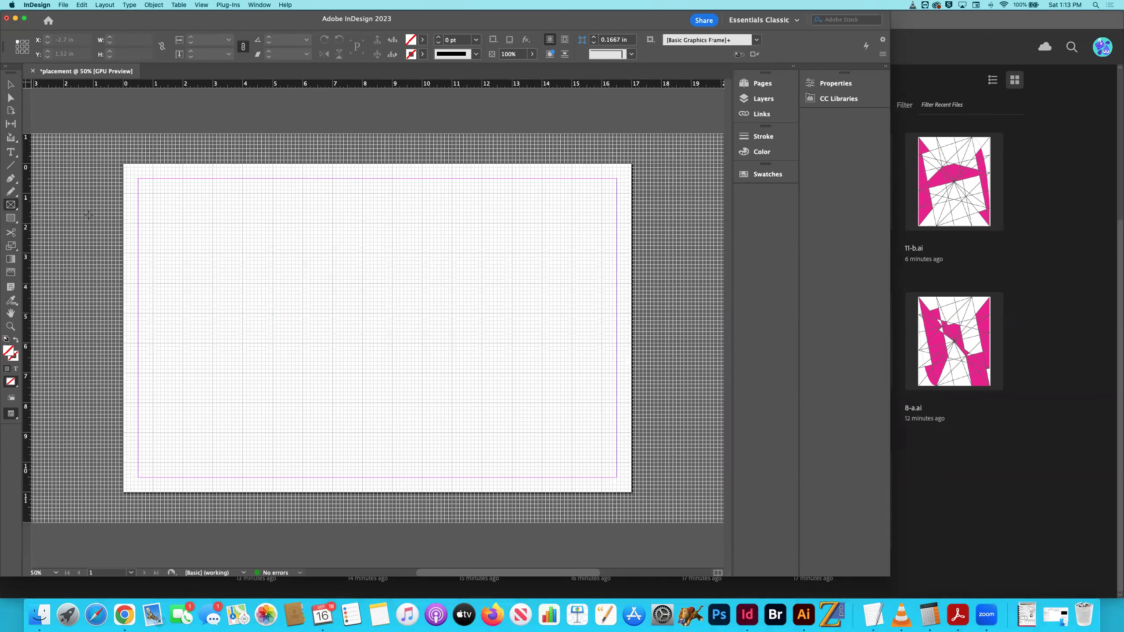
Create a 4 × 5 in empty graphics frame and move it to 0.5 in, 0.5 in
{"action": "left_click", "coordinate": [339, 280]}
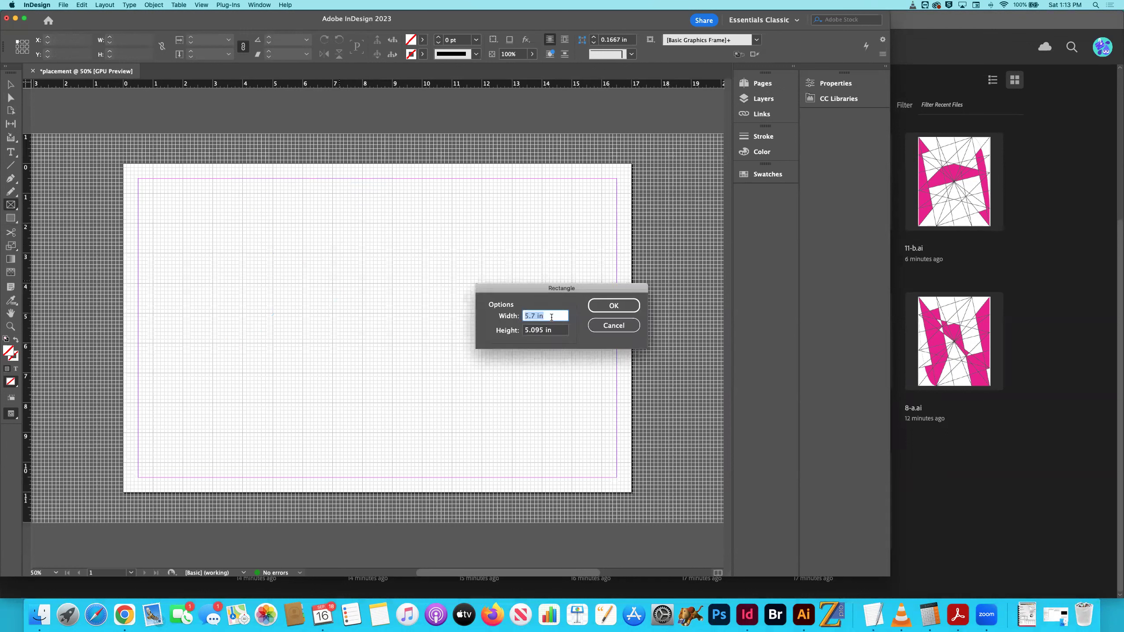
{"action": "left_click_drag", "start_coordinate": [536, 315], "coordinate": [515, 316]}
{"action": "type", "text": "4"}
{"action": "left_click_drag", "start_coordinate": [534, 329], "coordinate": [516, 332]}
{"action": "type", "text": "5"}
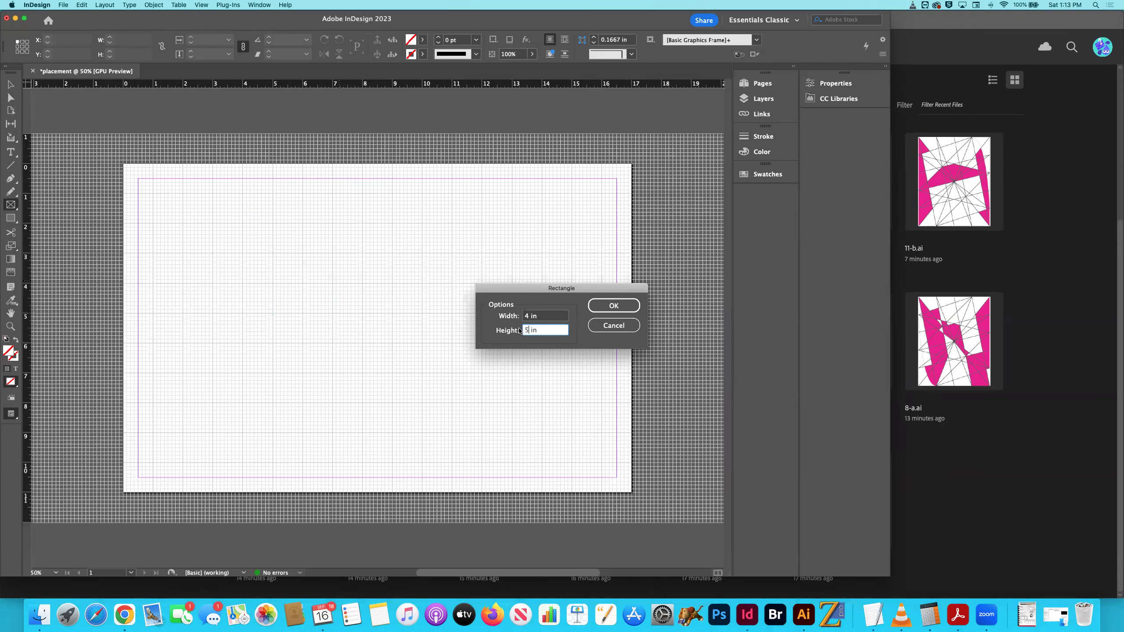
{"action": "left_click", "coordinate": [606, 305]}
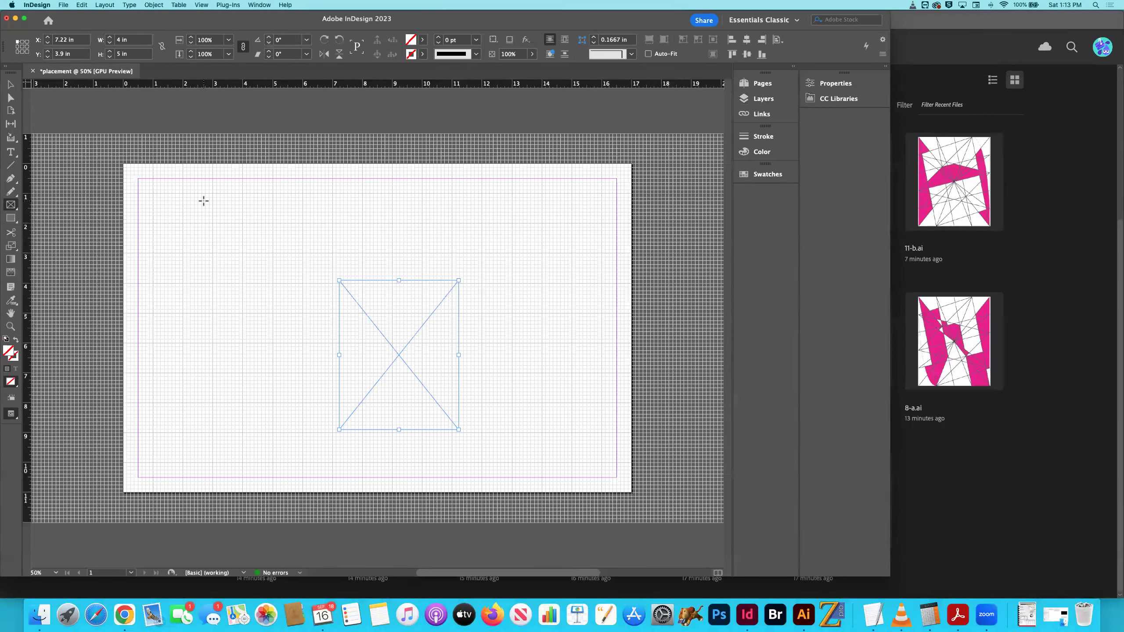
{"action": "left_click", "coordinate": [11, 84]}
{"action": "left_click_drag", "start_coordinate": [379, 332], "coordinate": [182, 231]}
Turn on Snap to Document Grid and resize the frame to 2.5 × 3.125 in
{"action": "key", "text": "super+equal"}
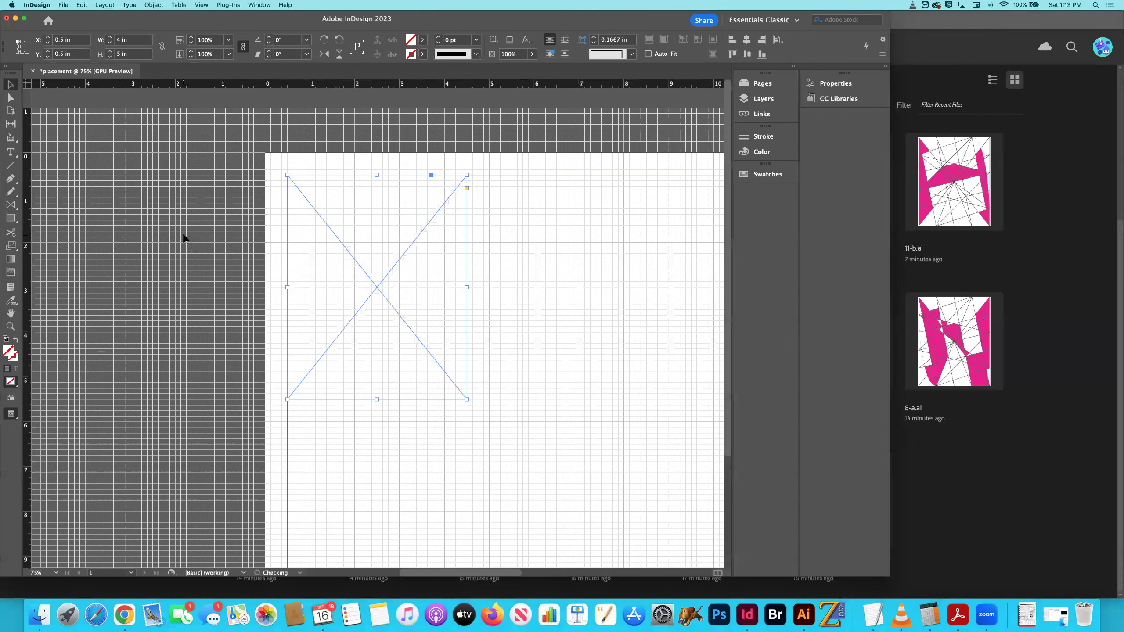
{"action": "key", "text": "super+equal"}
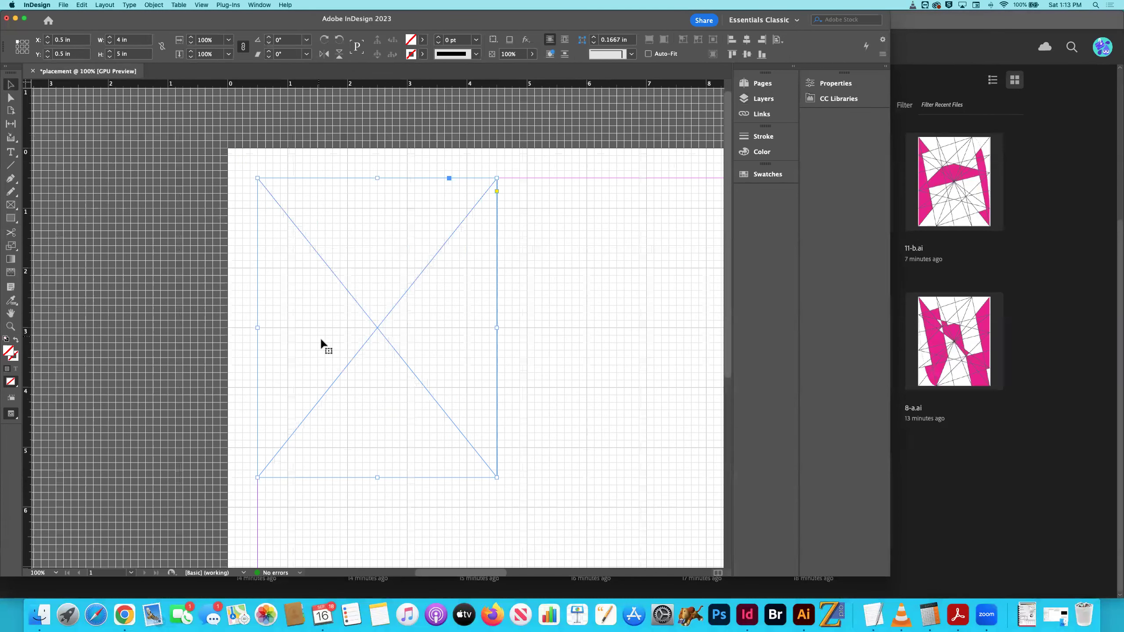
{"action": "left_click_drag", "start_coordinate": [496, 477], "coordinate": [397, 384]}
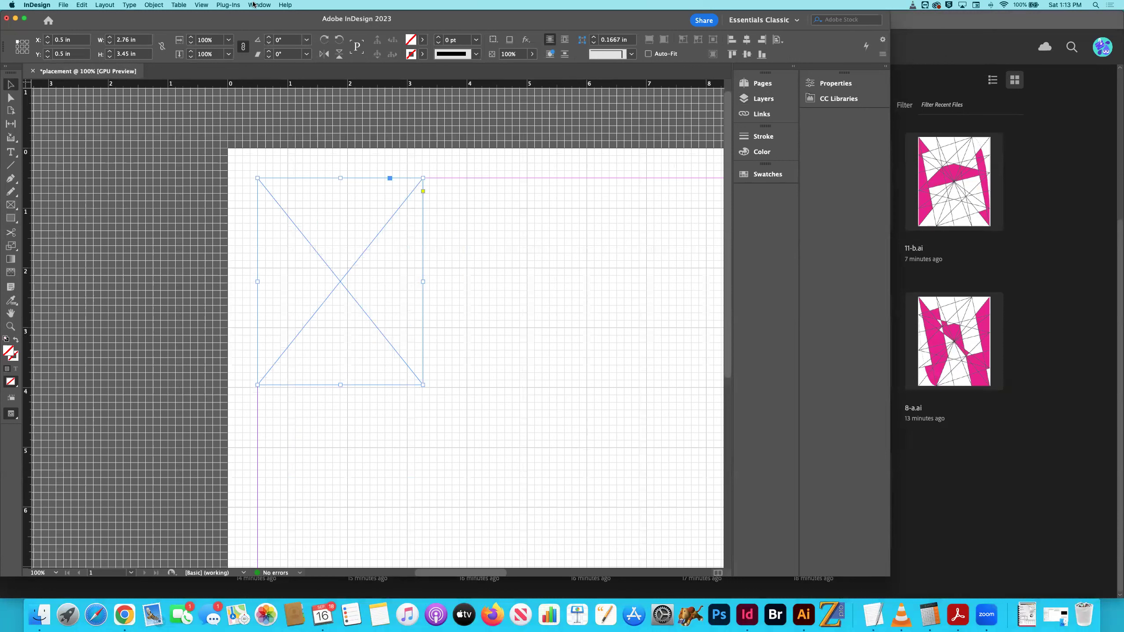
{"action": "left_click_drag", "start_coordinate": [422, 384], "coordinate": [445, 412]}
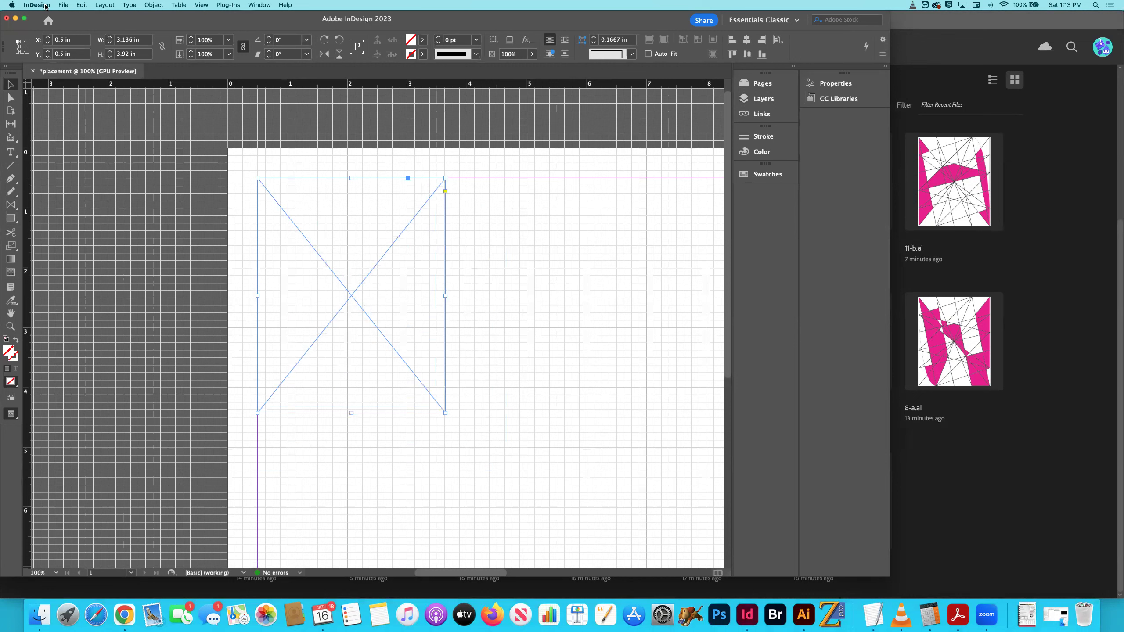
{"action": "left_click", "coordinate": [202, 5]}
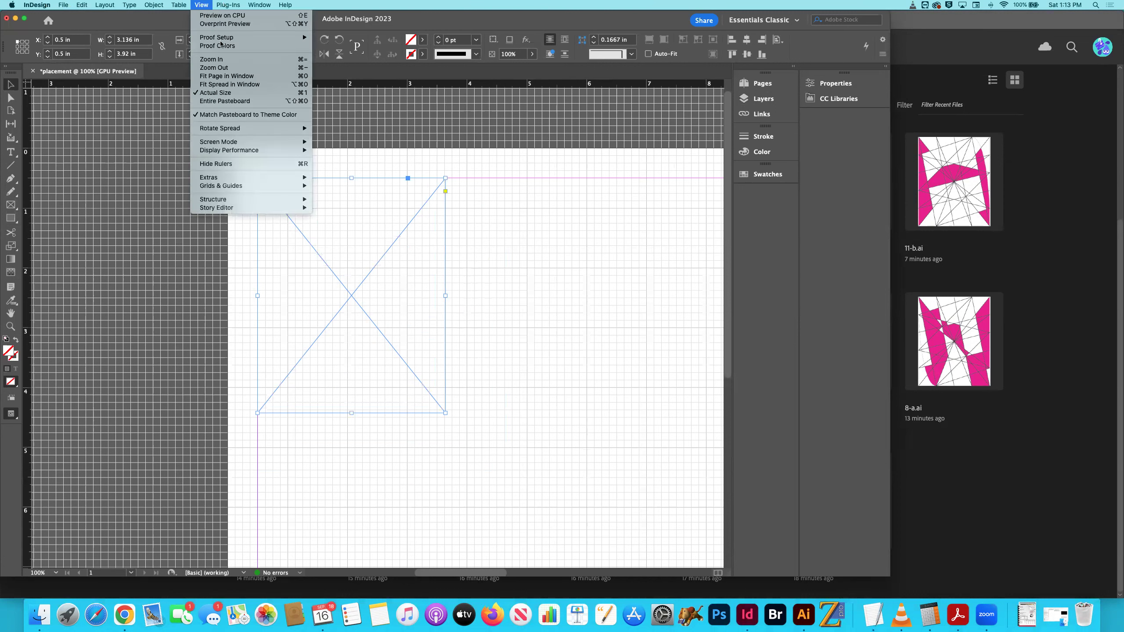
{"action": "mouse_move", "coordinate": [265, 187]}
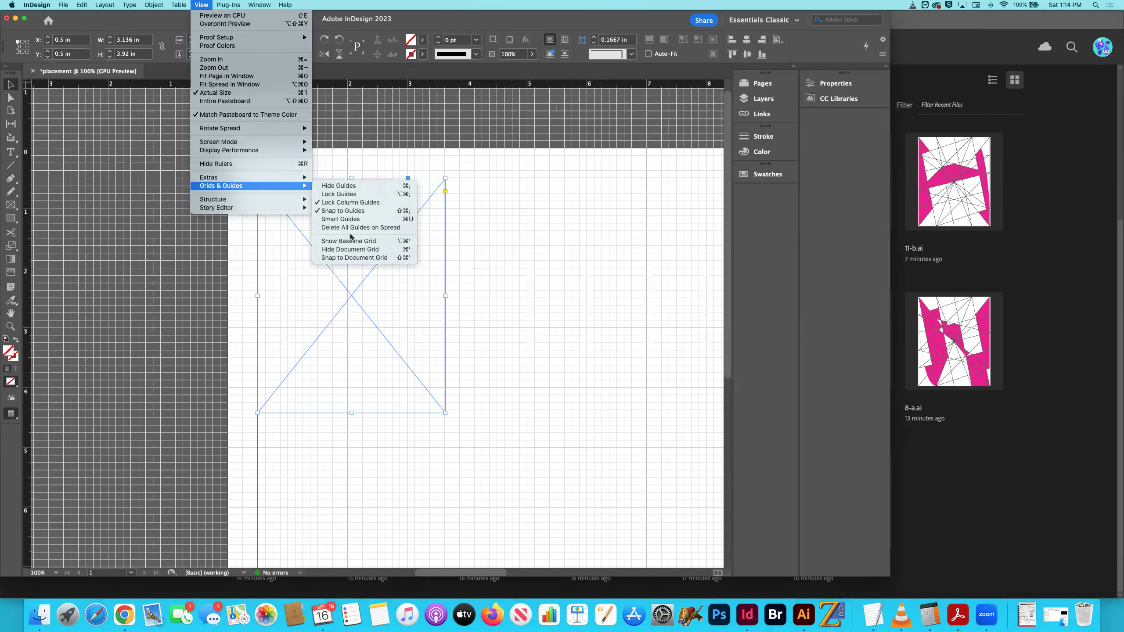
{"action": "left_click", "coordinate": [361, 258]}
{"action": "left_click_drag", "start_coordinate": [445, 412], "coordinate": [398, 367]}
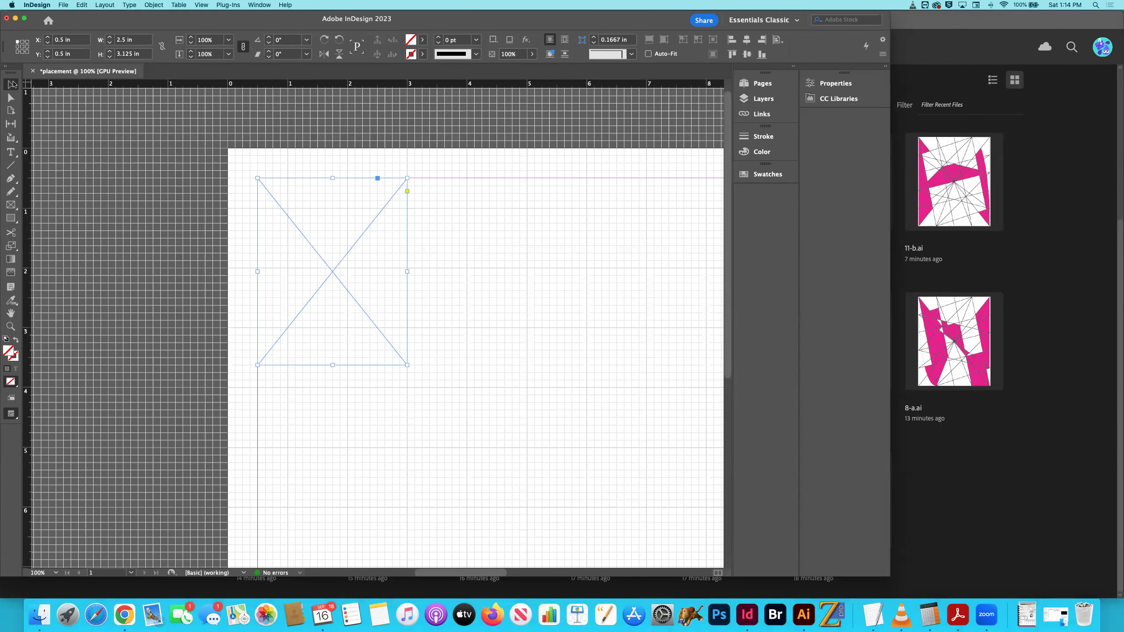
Paste copies of the frame and snap them flush into a row of four frames
{"action": "key", "text": "super+minus"}
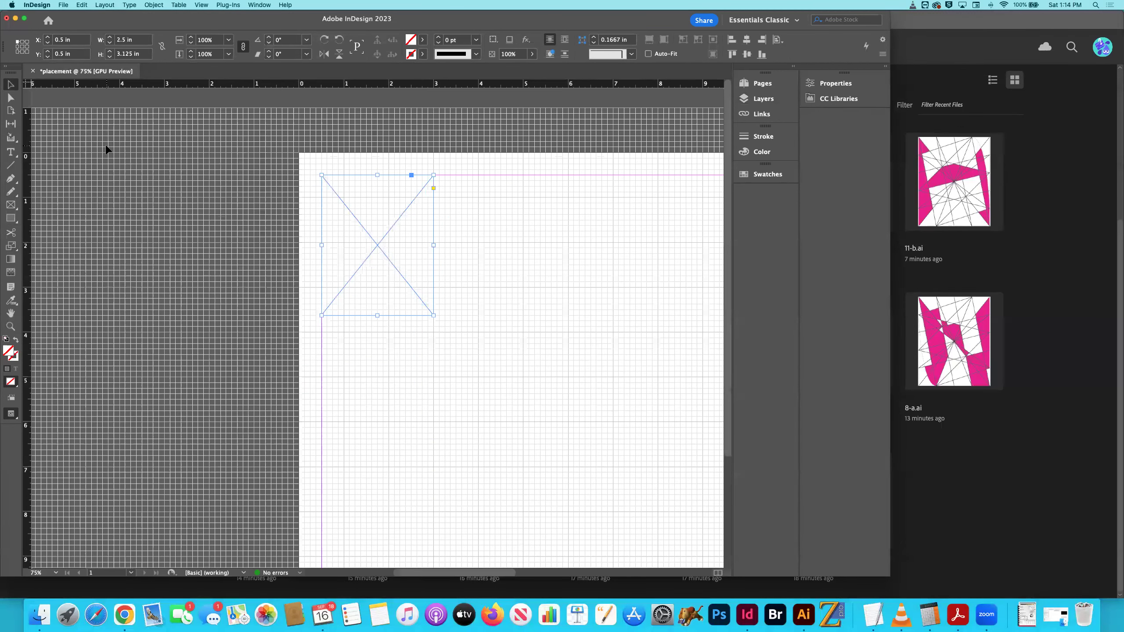
{"action": "key", "text": "super+minus"}
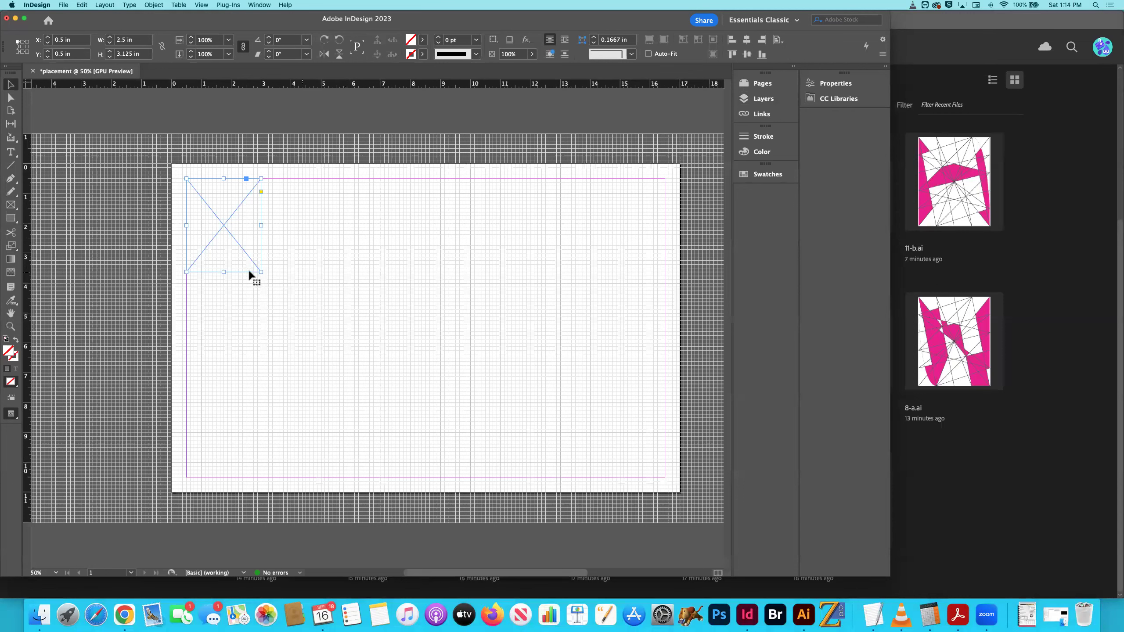
{"action": "key", "text": "super+v"}
{"action": "left_click_drag", "start_coordinate": [359, 308], "coordinate": [288, 208]}
{"action": "key", "text": "super+equal"}
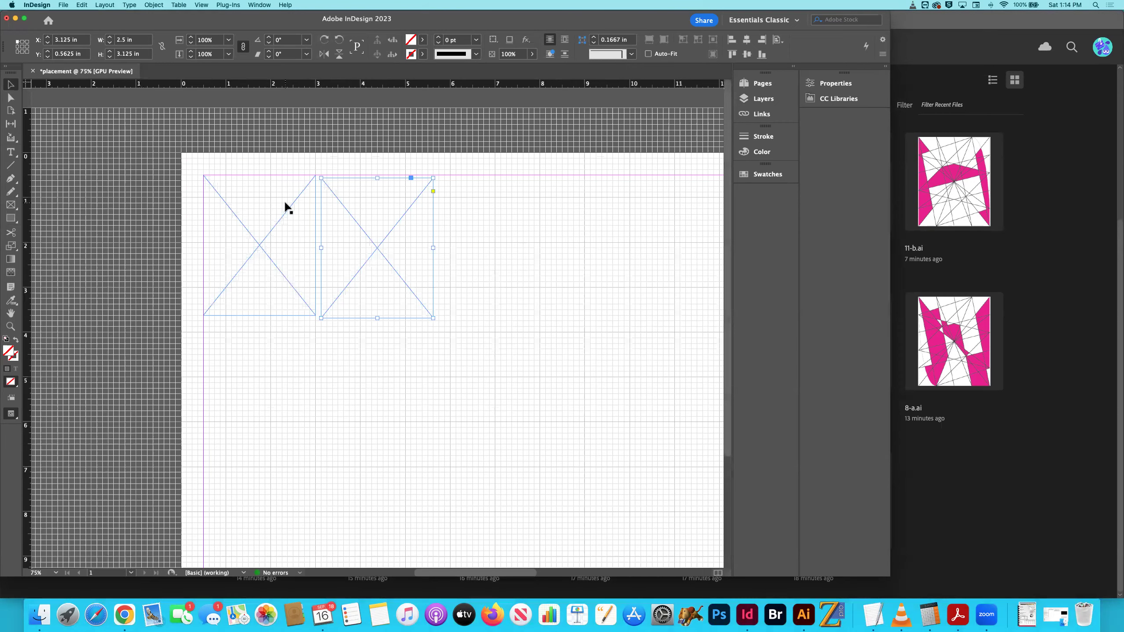
{"action": "key", "text": "super+equal"}
{"action": "left_click_drag", "start_coordinate": [299, 238], "coordinate": [291, 235]}
{"action": "key", "text": "super+a"}
{"action": "scroll", "coordinate": [366, 241], "scroll_direction": "right", "scroll_amount": 10}
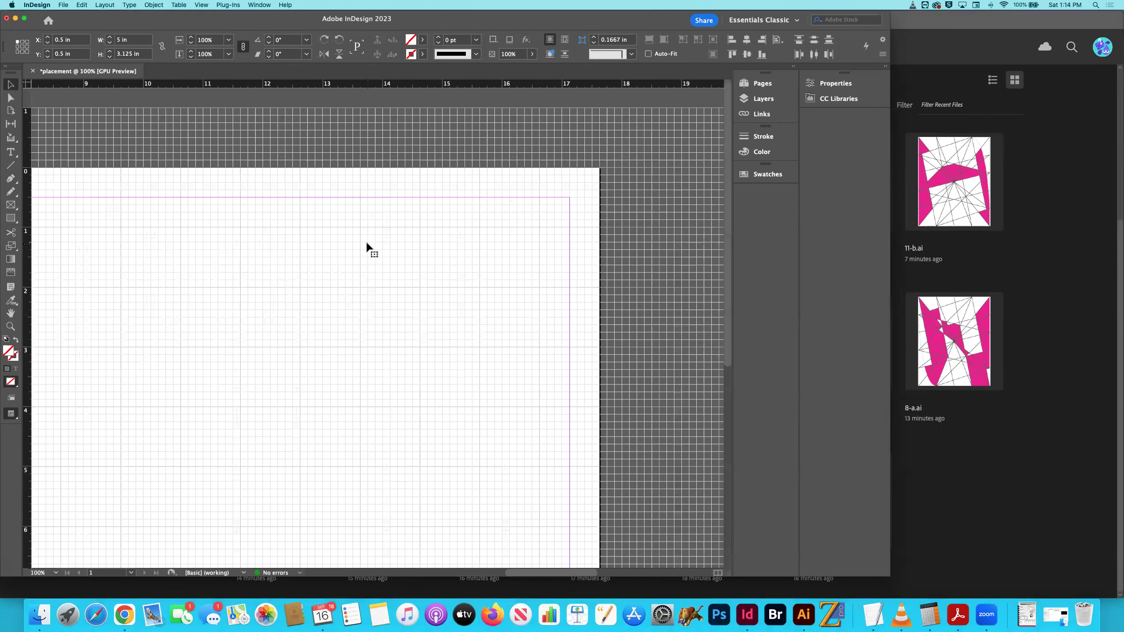
{"action": "scroll", "coordinate": [367, 242], "scroll_direction": "left", "scroll_amount": 10}
{"action": "key", "text": "super+v"}
{"action": "left_click_drag", "start_coordinate": [378, 314], "coordinate": [377, 267]}
Add a third frame pair at 10.5 in and a seventh frame at the row's end
{"action": "scroll", "coordinate": [376, 266], "scroll_direction": "right", "scroll_amount": 5}
{"action": "key", "text": "super+v"}
{"action": "left_click_drag", "start_coordinate": [381, 316], "coordinate": [427, 264]}
{"action": "left_click", "coordinate": [404, 172]}
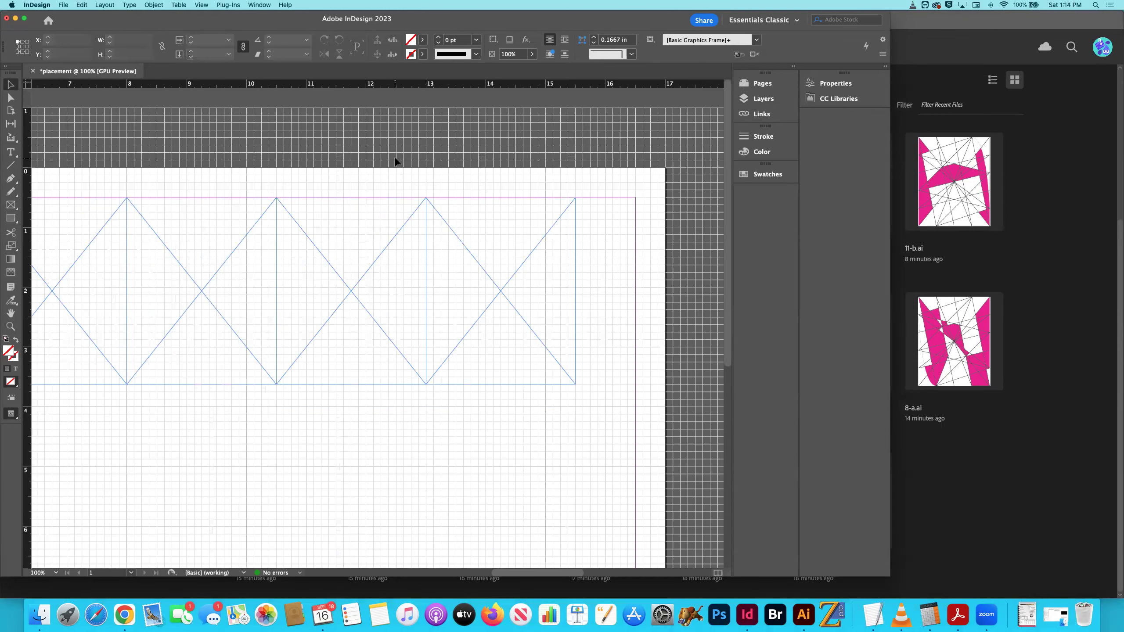
{"action": "key", "text": "super+minus"}
{"action": "key", "text": "super+minus"}
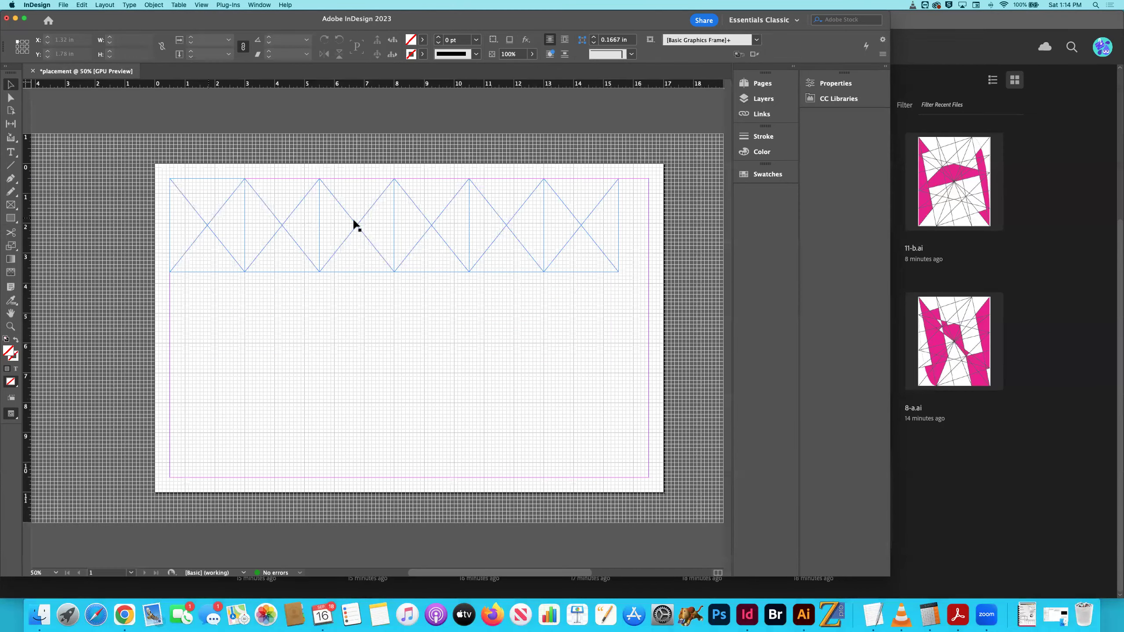
{"action": "scroll", "coordinate": [577, 230], "scroll_direction": "right", "scroll_amount": 5}
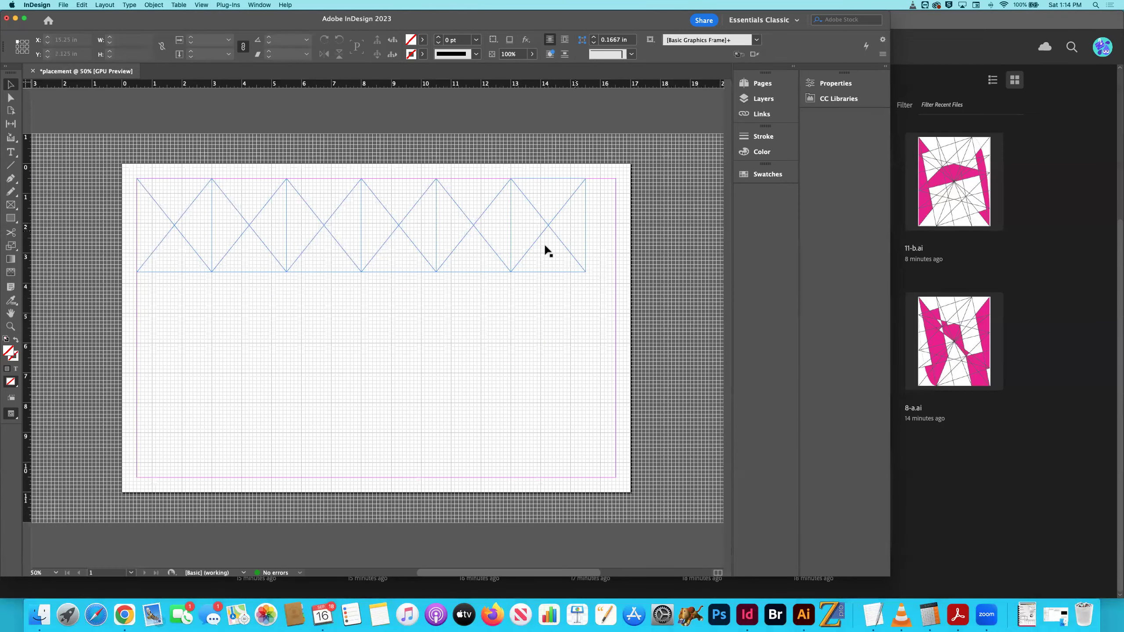
{"action": "left_click", "coordinate": [501, 266]}
{"action": "key", "text": "super+c"}
{"action": "key", "text": "super+v"}
{"action": "left_click_drag", "start_coordinate": [383, 329], "coordinate": [561, 232]}
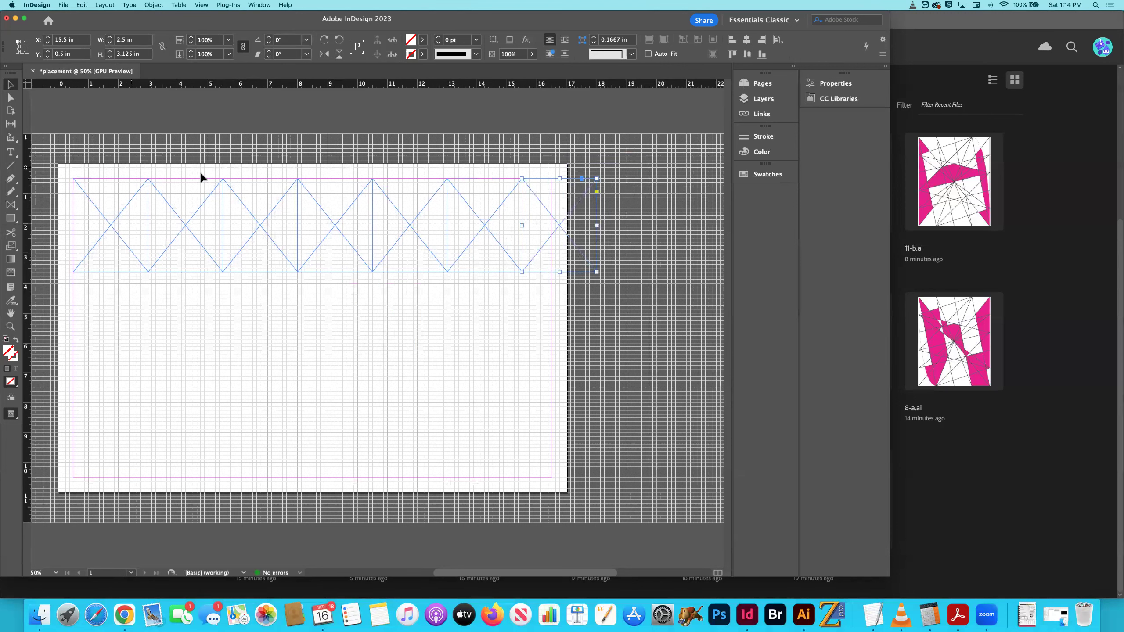
Marquee-select the seven-frame top row and shrink it to 16 in wide
{"action": "left_click_drag", "start_coordinate": [105, 168], "coordinate": [591, 242]}
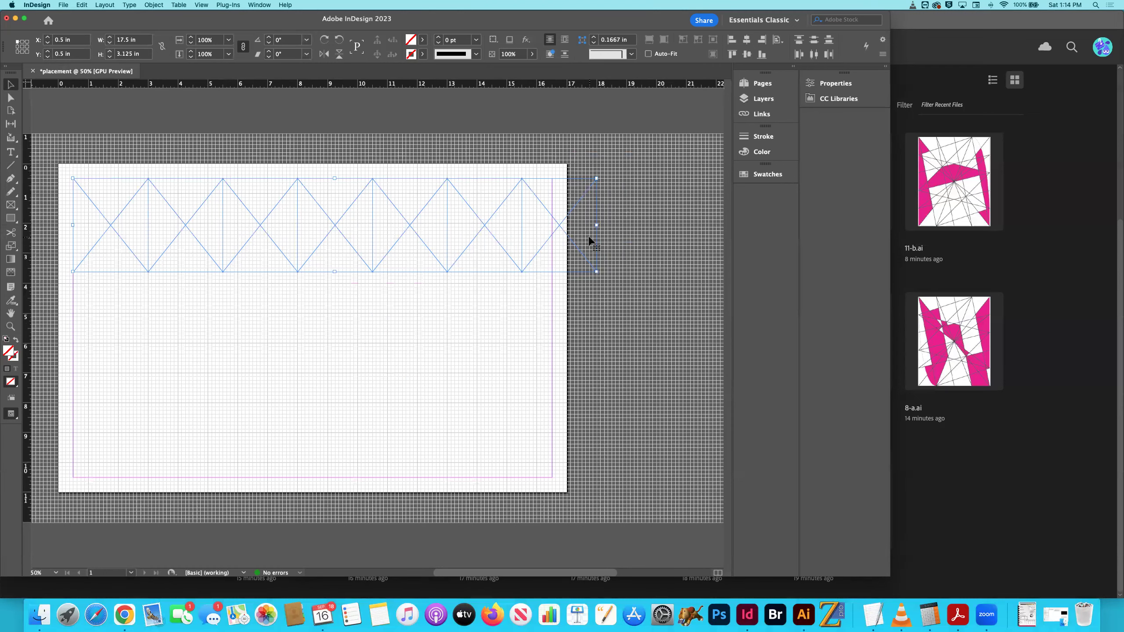
{"action": "key", "text": "super+equal"}
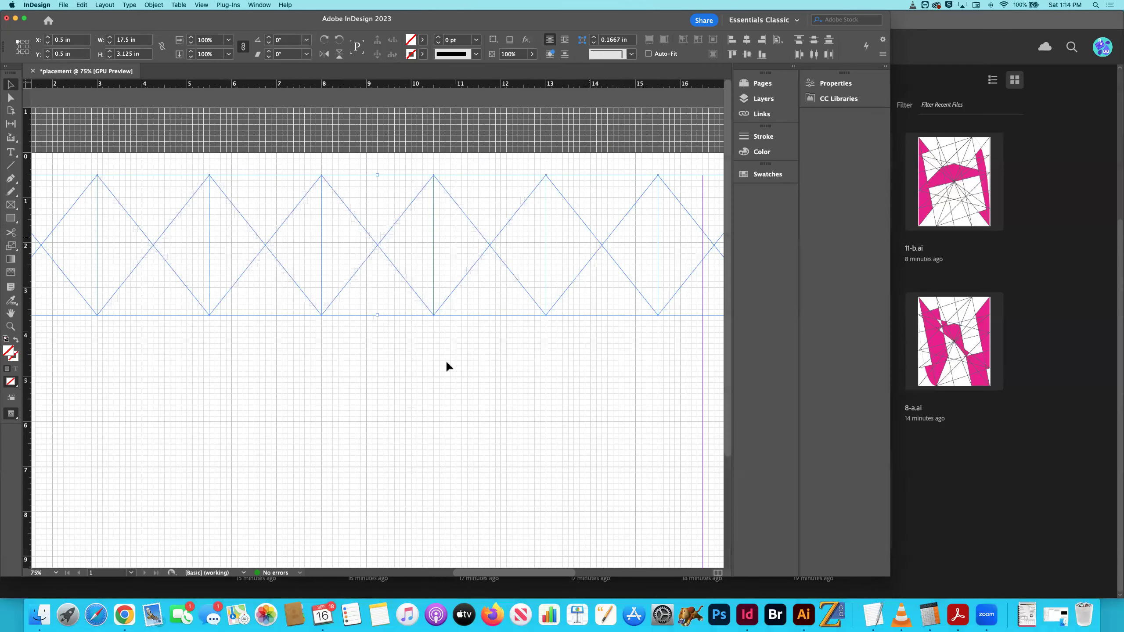
{"action": "key", "text": "super+equal"}
{"action": "left_click_drag", "start_coordinate": [408, 384], "coordinate": [321, 332]}
{"action": "scroll", "coordinate": [340, 350], "scroll_direction": "left", "scroll_amount": 15}
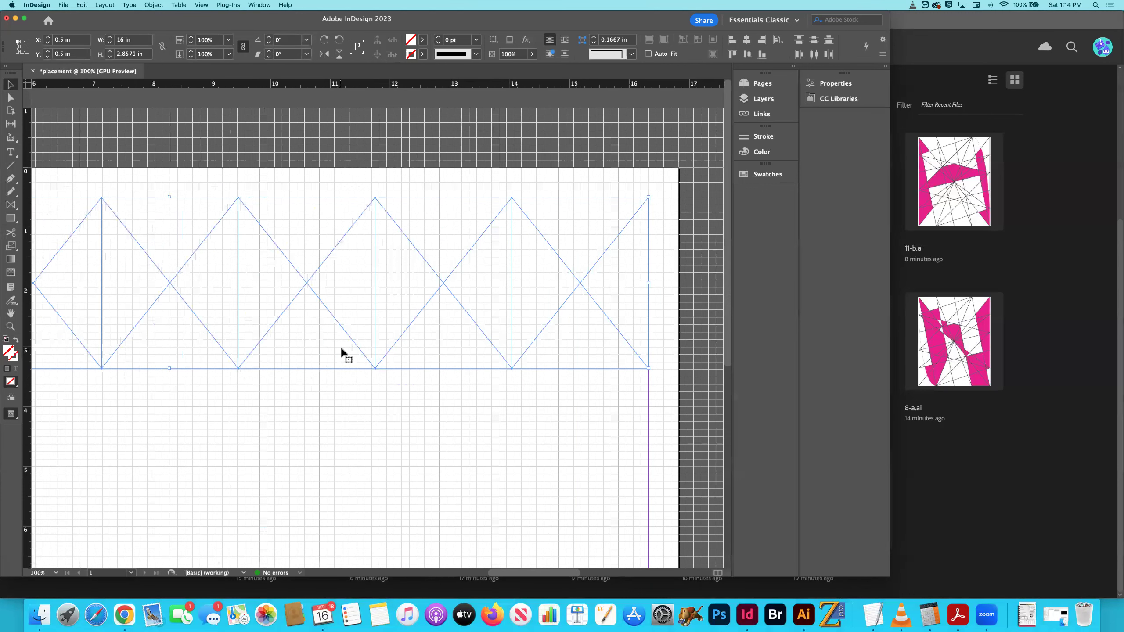
{"action": "key", "text": "super+minus"}
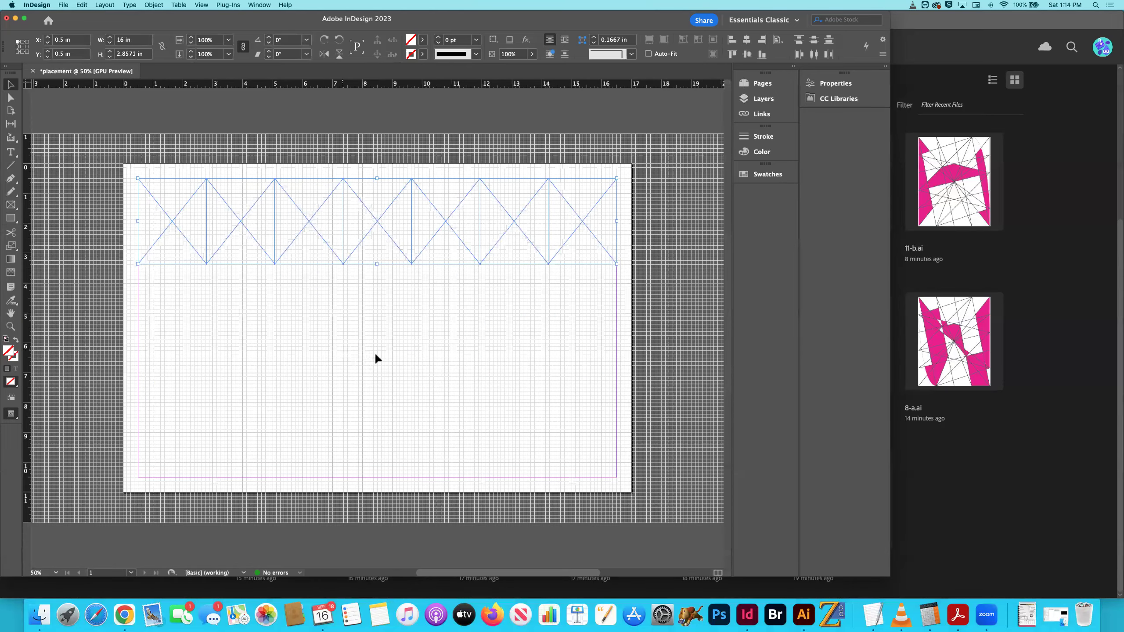
Duplicate the top row of frames and move the copy below it to Y 3.625 in
{"action": "left_click_drag", "start_coordinate": [573, 296], "coordinate": [195, 236]}
{"action": "key", "text": "super+v"}
{"action": "left_click_drag", "start_coordinate": [300, 327], "coordinate": [205, 296]}
{"action": "scroll", "coordinate": [216, 296], "scroll_direction": "up", "scroll_amount": 3}
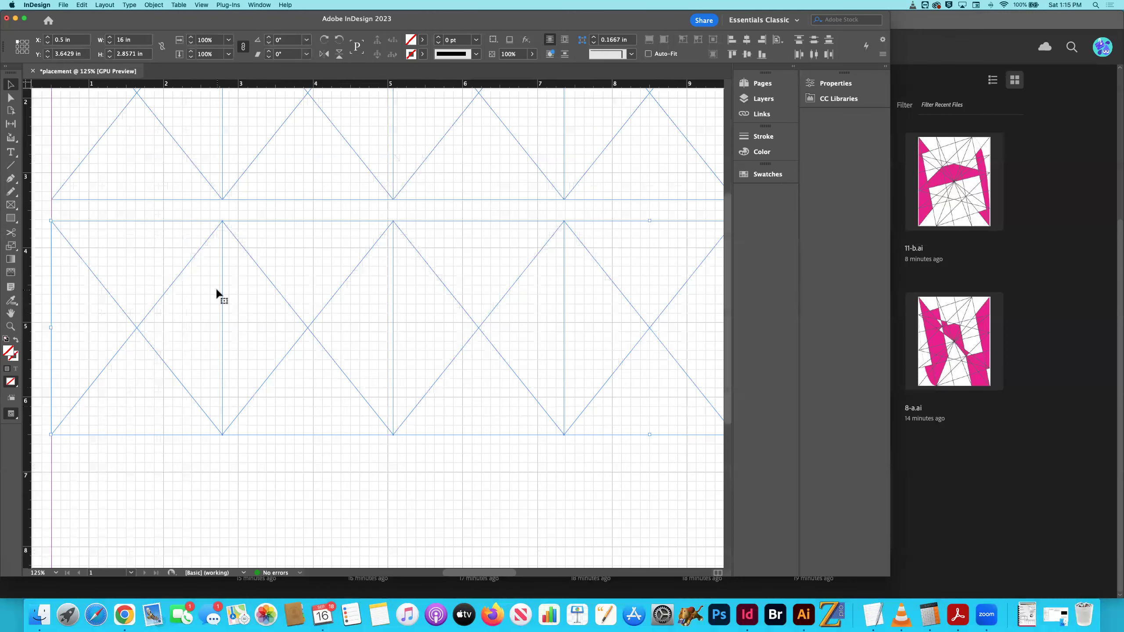
{"action": "scroll", "coordinate": [450, 320], "scroll_direction": "left", "scroll_amount": 5}
{"action": "left_click_drag", "start_coordinate": [408, 299], "coordinate": [362, 271]}
{"action": "left_click", "coordinate": [238, 258]}
{"action": "scroll", "coordinate": [248, 261], "scroll_direction": "right", "scroll_amount": 10}
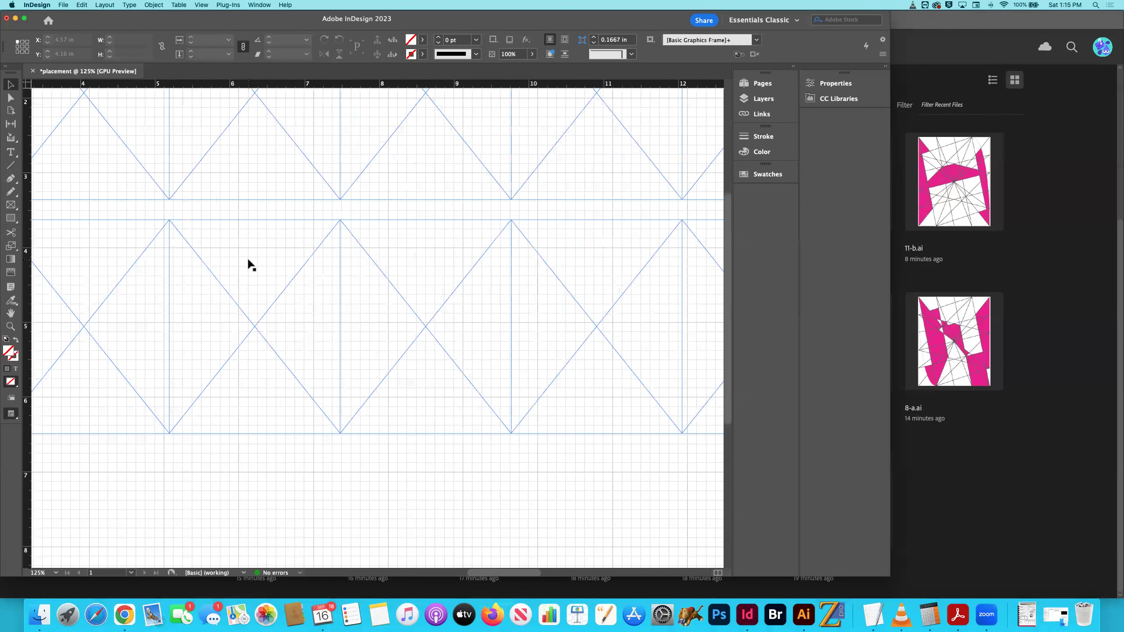
{"action": "scroll", "coordinate": [251, 264], "scroll_direction": "right", "scroll_amount": 14}
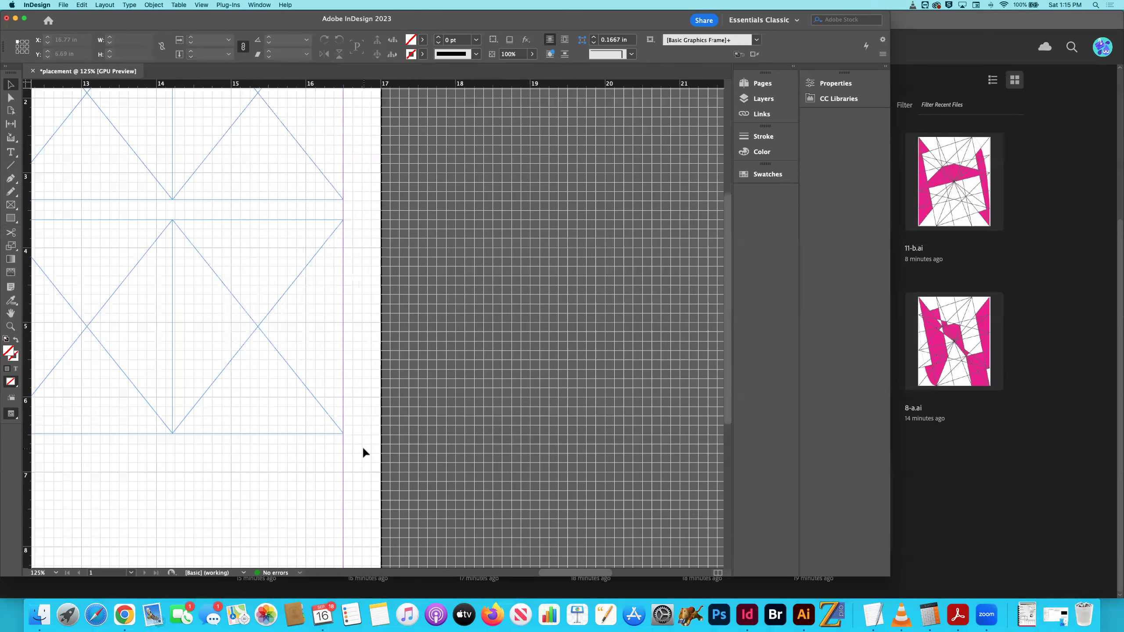
{"action": "key", "text": "super+minus"}
{"action": "key", "text": "super+minus"}
{"action": "key", "text": "super+minus"}
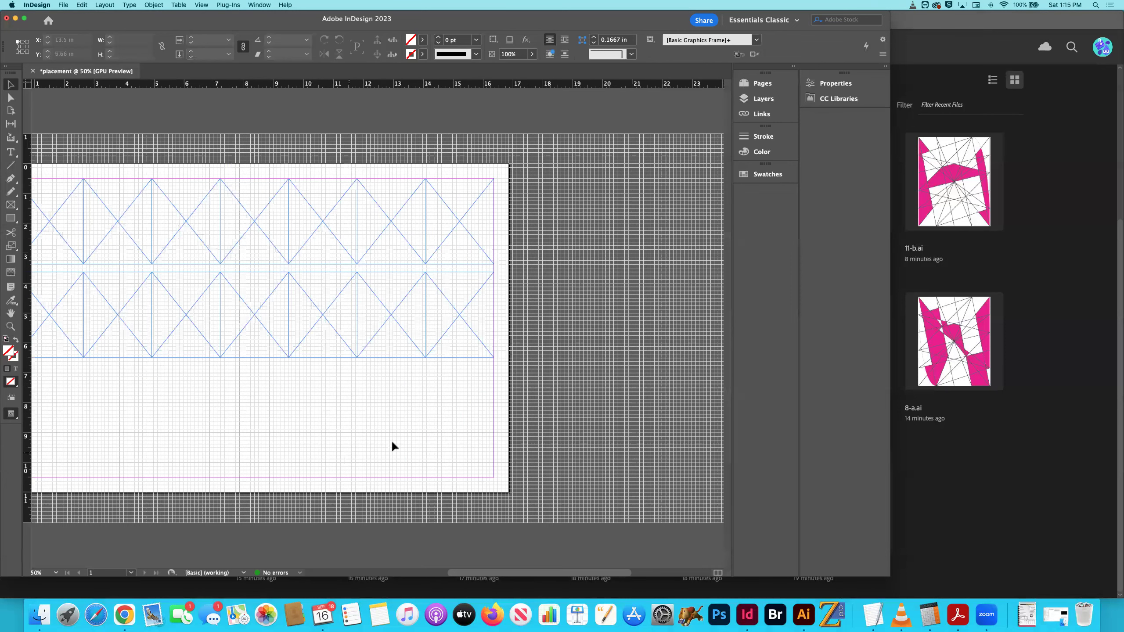
{"action": "scroll", "coordinate": [188, 334], "scroll_direction": "left", "scroll_amount": 2}
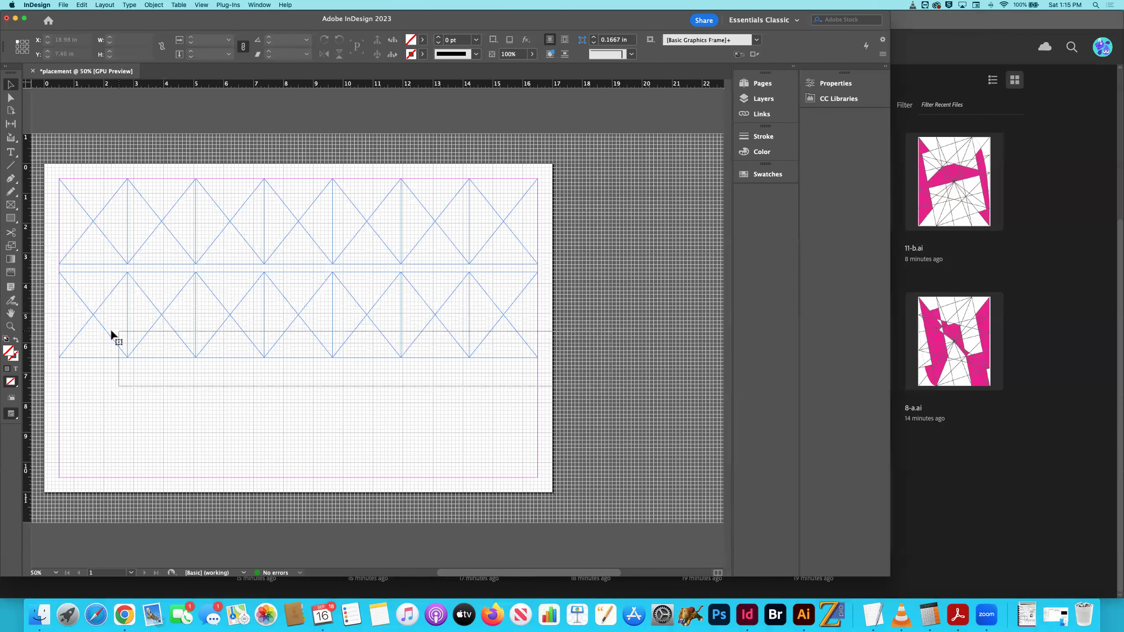
Scale the lower row down to 12.75 in wide and return to a 50% view
{"action": "left_click", "coordinate": [110, 333]}
{"action": "left_click_drag", "start_coordinate": [535, 363], "coordinate": [438, 315]}
{"action": "key", "text": "super+equal"}
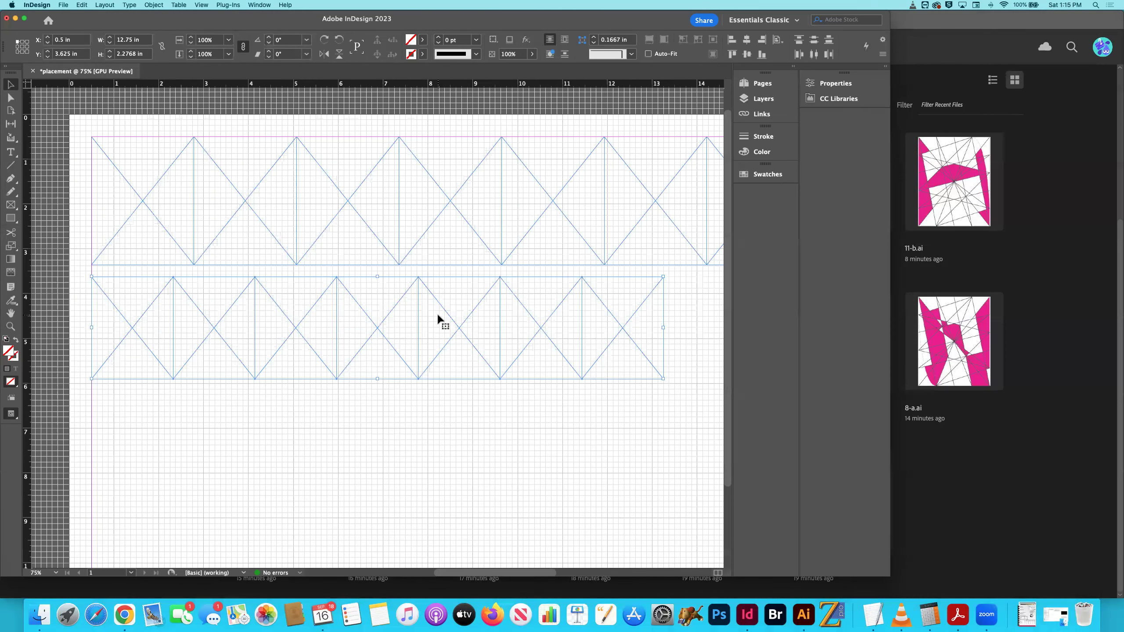
{"action": "key", "text": "super+equal"}
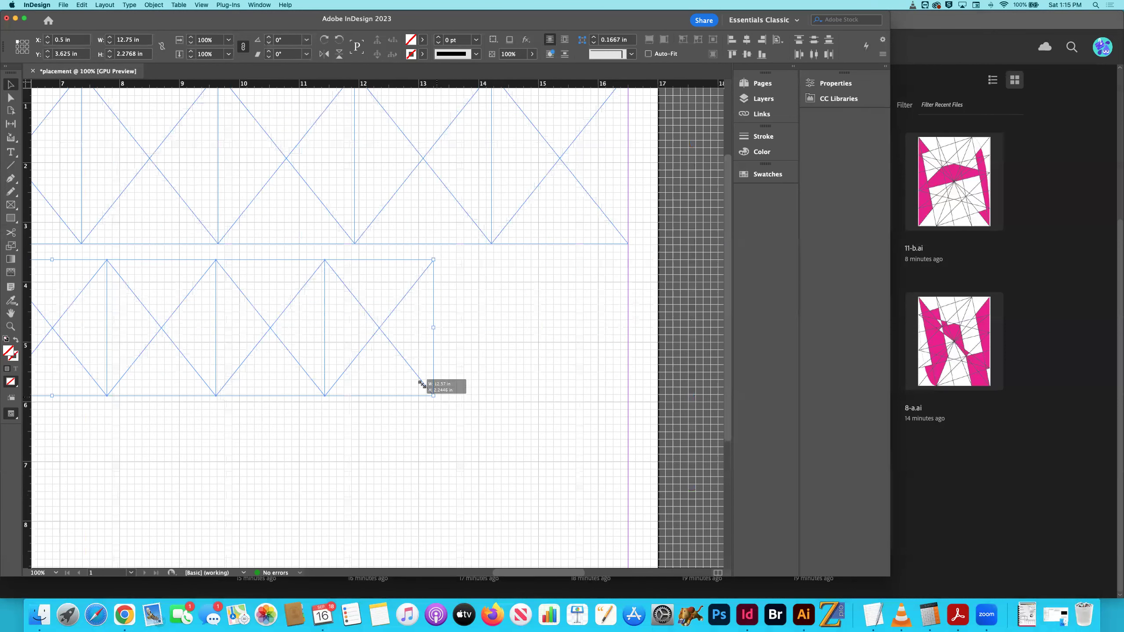
{"action": "left_click", "coordinate": [468, 389]}
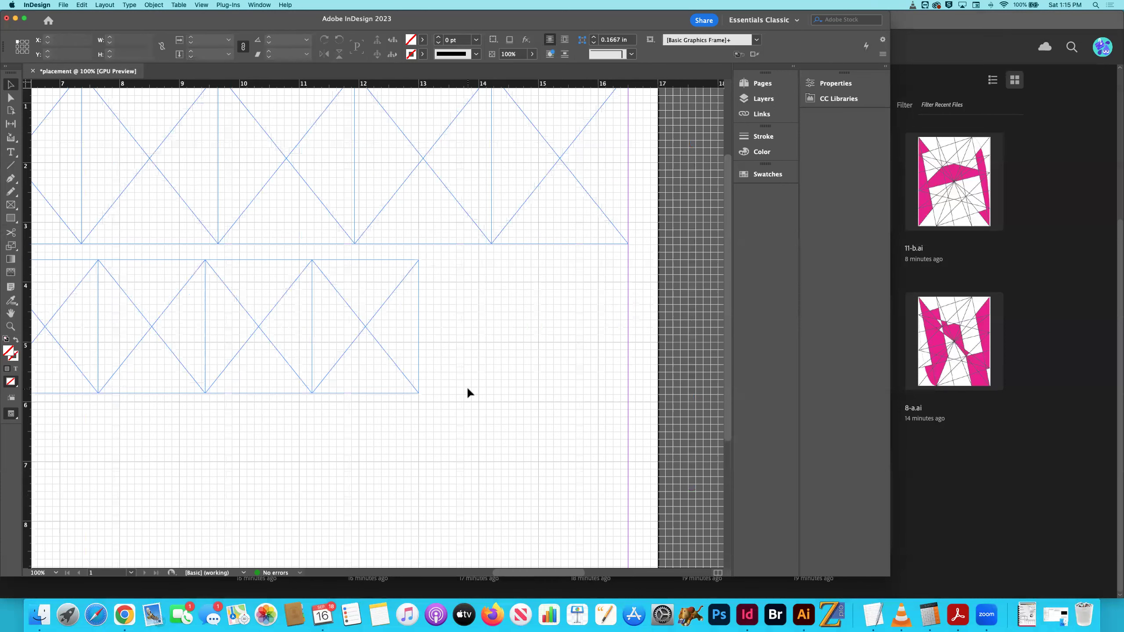
{"action": "key", "text": "super+0"}
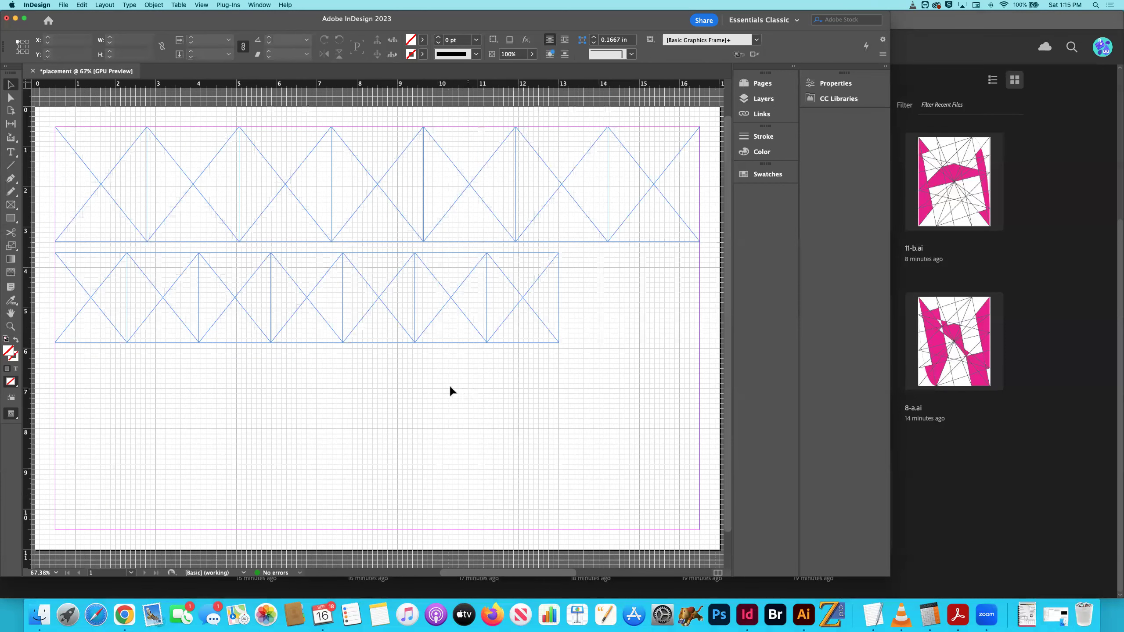
{"action": "key", "text": "super+minus"}
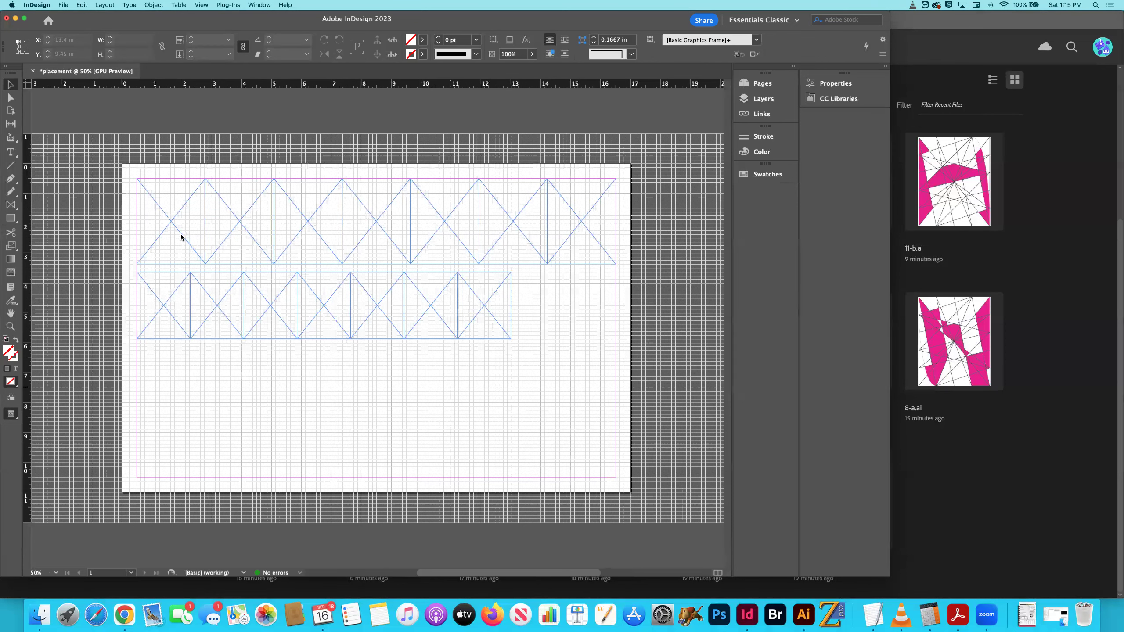
{"action": "key", "text": "super+shift+s"}
Dismiss the Save As dialog and select the top-left frame of the upper row
{"action": "left_click", "coordinate": [687, 372]}
{"action": "left_click", "coordinate": [198, 256]}
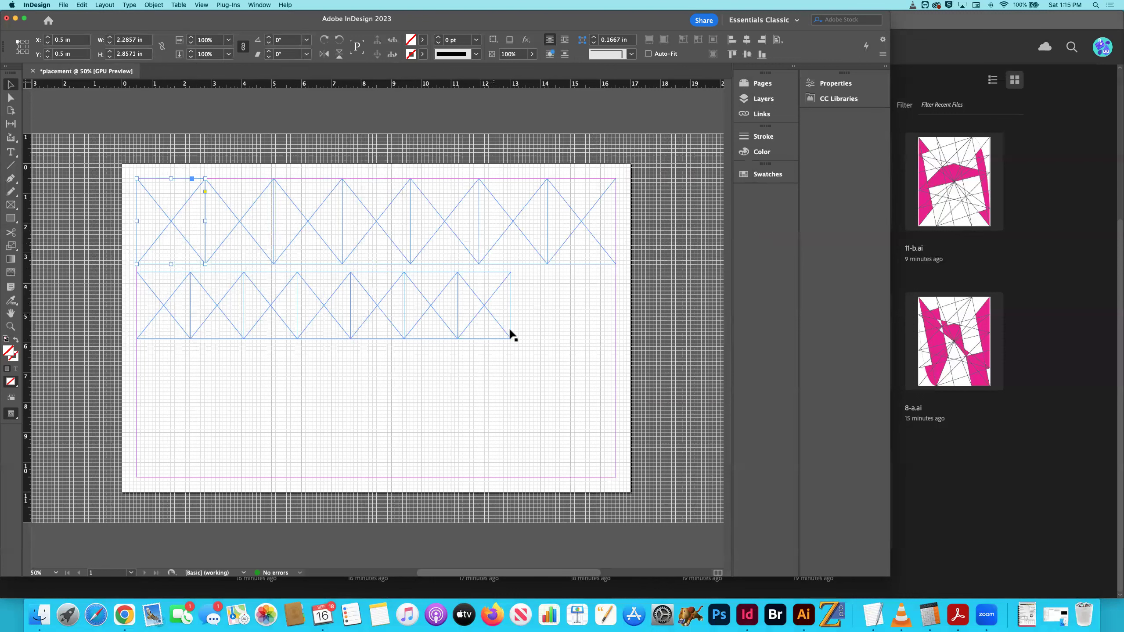
{"action": "left_click", "coordinate": [532, 337]}
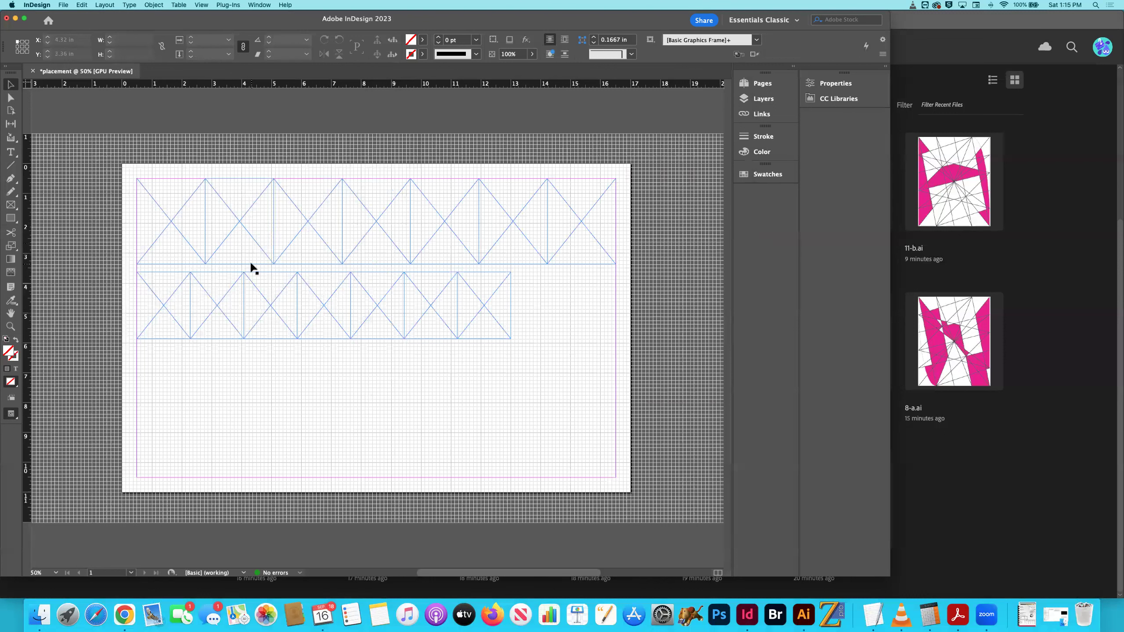
{"action": "left_click", "coordinate": [194, 242]}
In the Place dialog, browse archive > -courses > typography > project-3 > assets
{"action": "key", "text": "super+d"}
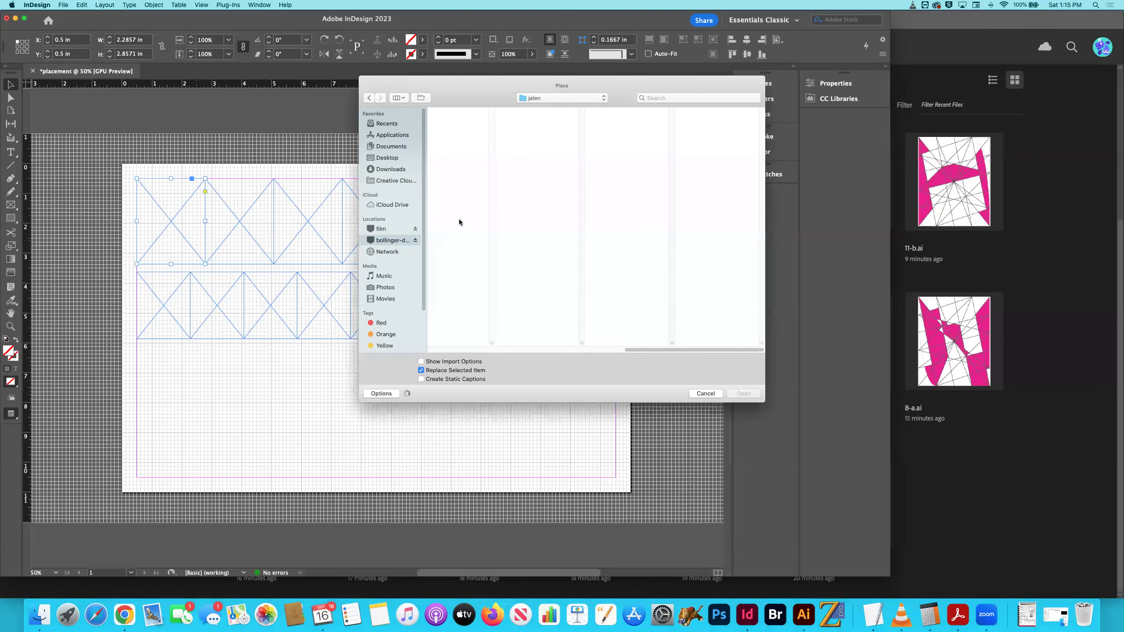
{"action": "scroll", "coordinate": [513, 169], "scroll_direction": "left", "scroll_amount": 5}
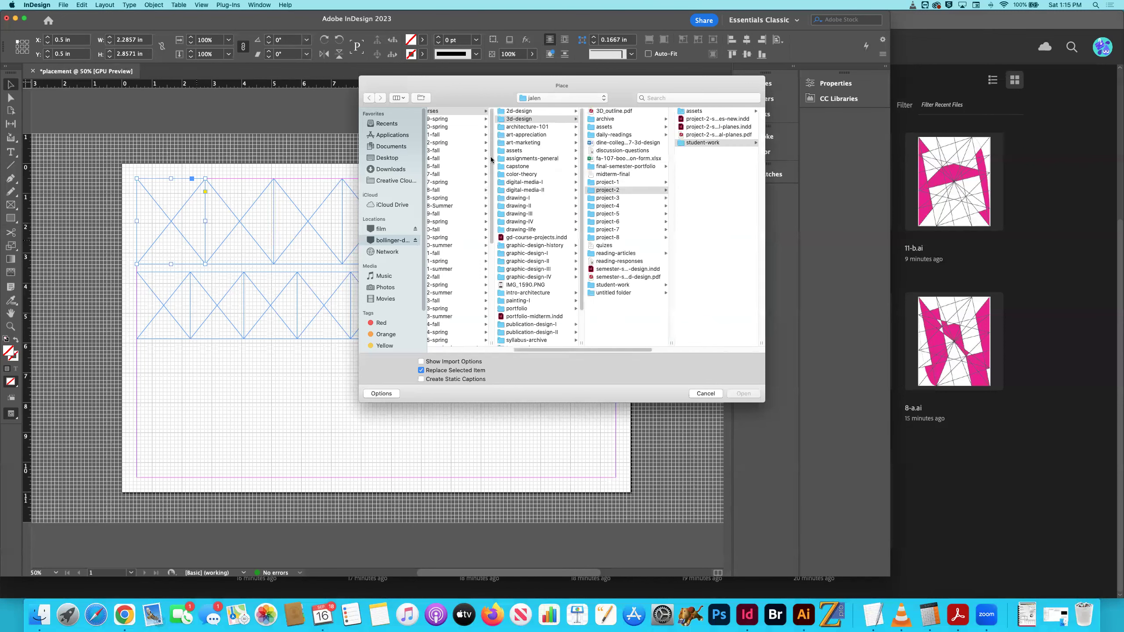
{"action": "scroll", "coordinate": [518, 141], "scroll_direction": "left", "scroll_amount": 6}
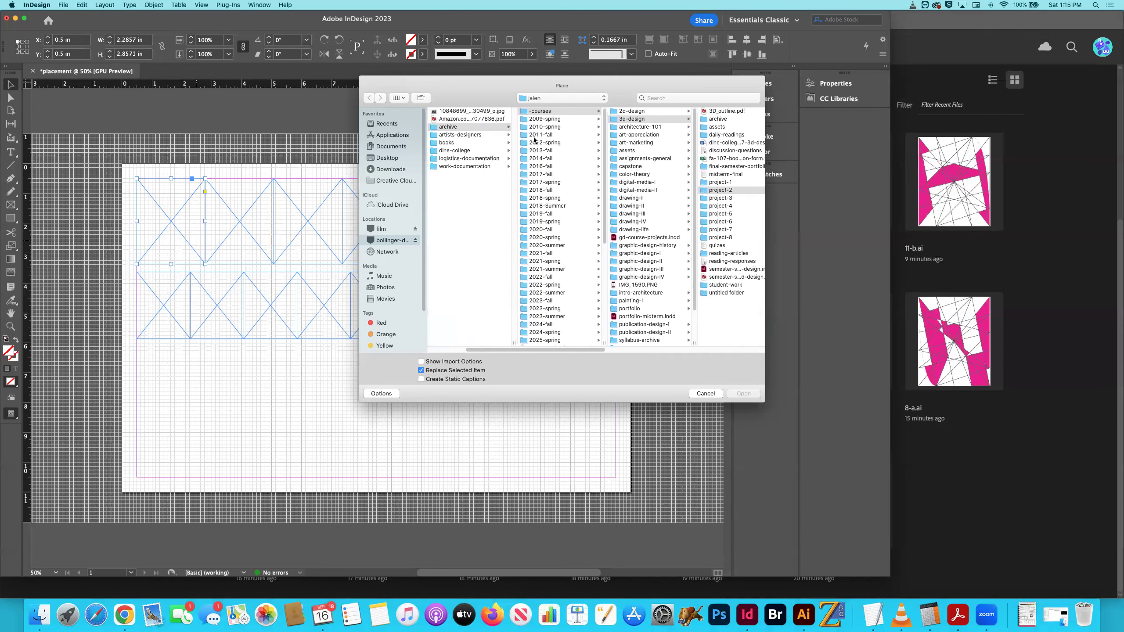
{"action": "left_click", "coordinate": [542, 127]}
{"action": "left_click", "coordinate": [634, 111]}
{"action": "scroll", "coordinate": [717, 243], "scroll_direction": "down", "scroll_amount": 2}
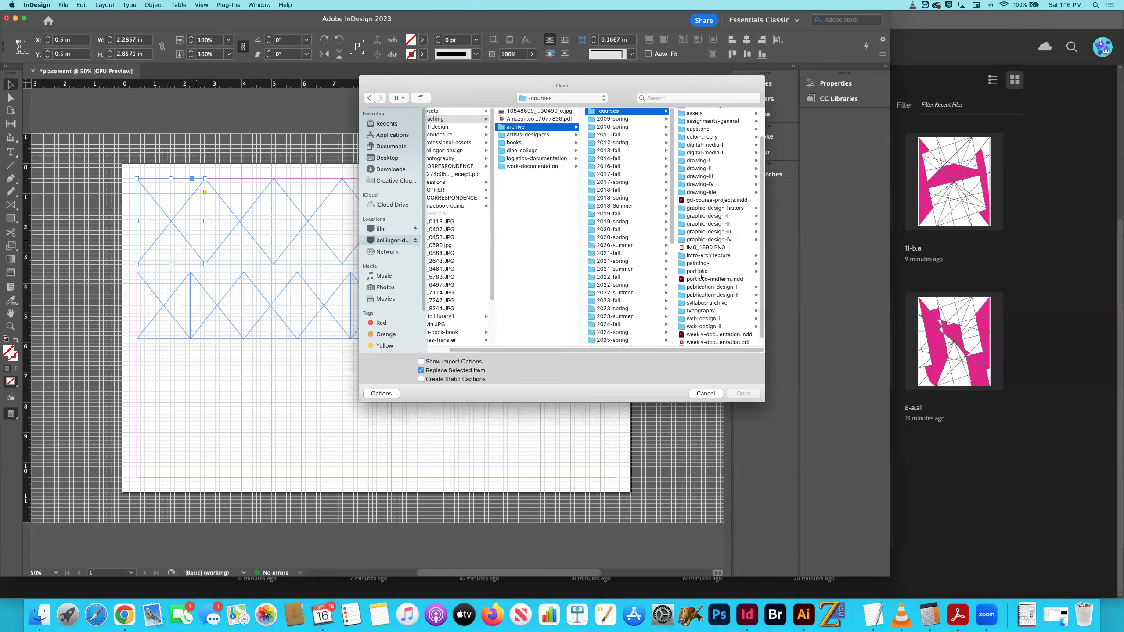
{"action": "left_click", "coordinate": [704, 310]}
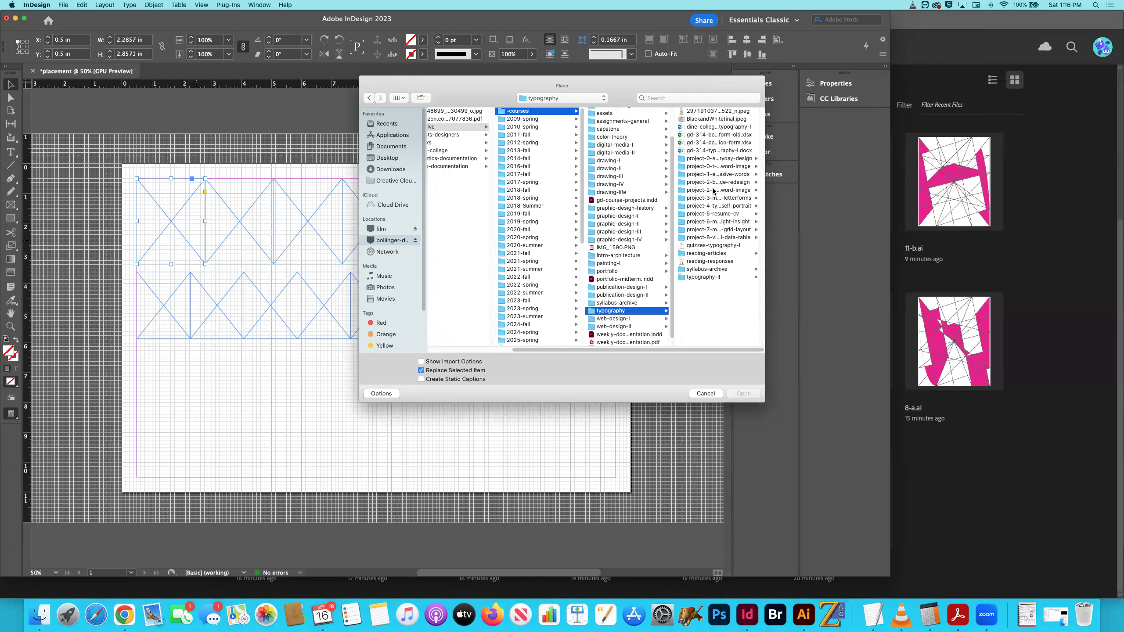
{"action": "left_click", "coordinate": [716, 198]}
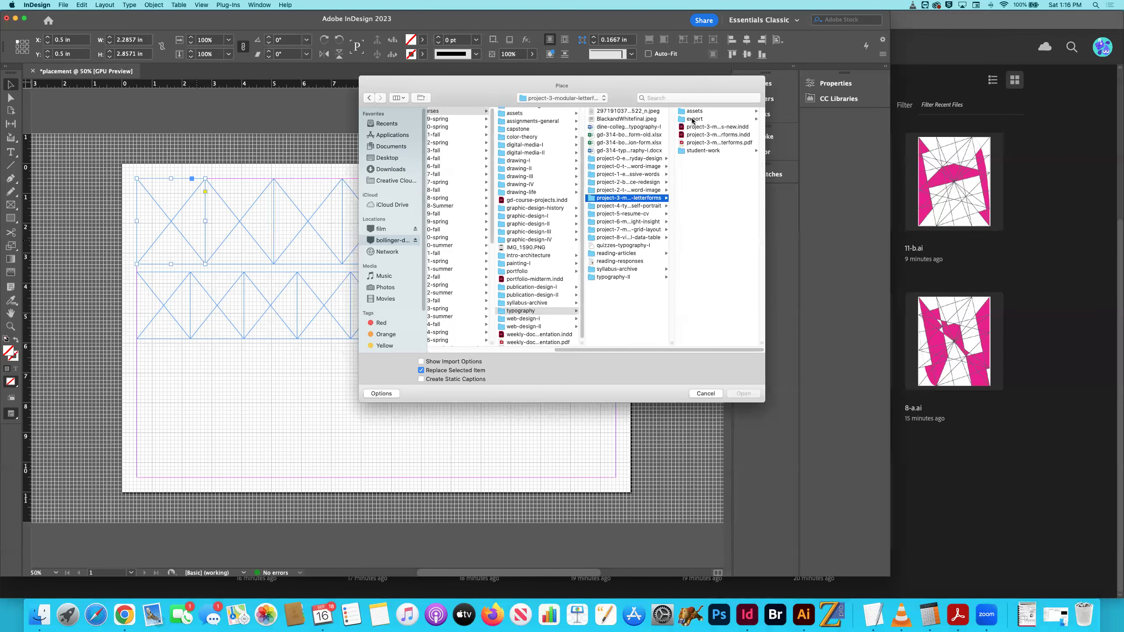
{"action": "left_click", "coordinate": [693, 111]}
Open letters > matthew and place 1-a.ai into the selected frame
{"action": "scroll", "coordinate": [710, 208], "scroll_direction": "up", "scroll_amount": 3}
{"action": "left_click", "coordinate": [695, 139]}
{"action": "left_click", "coordinate": [699, 111]}
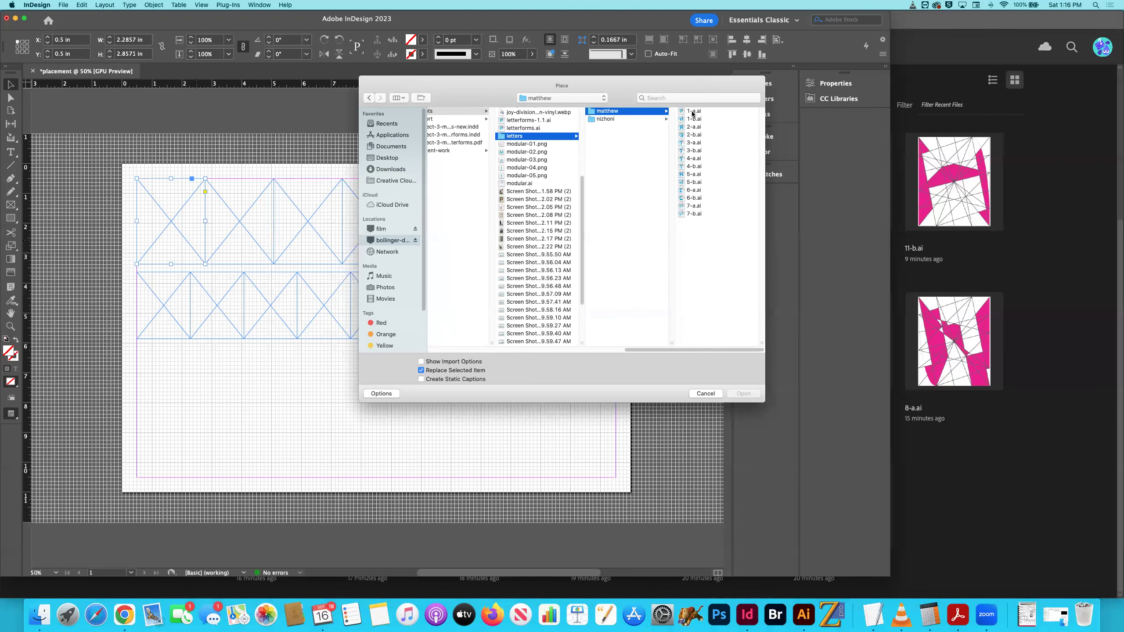
{"action": "left_click", "coordinate": [692, 111]}
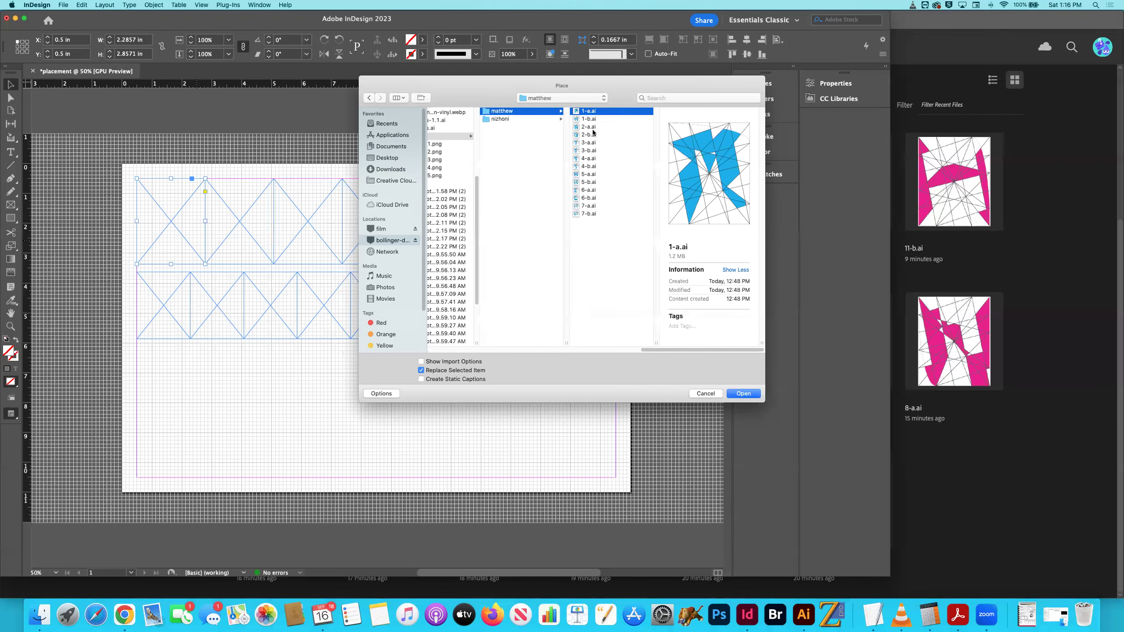
{"action": "left_click", "coordinate": [581, 121]}
{"action": "left_click", "coordinate": [586, 113]}
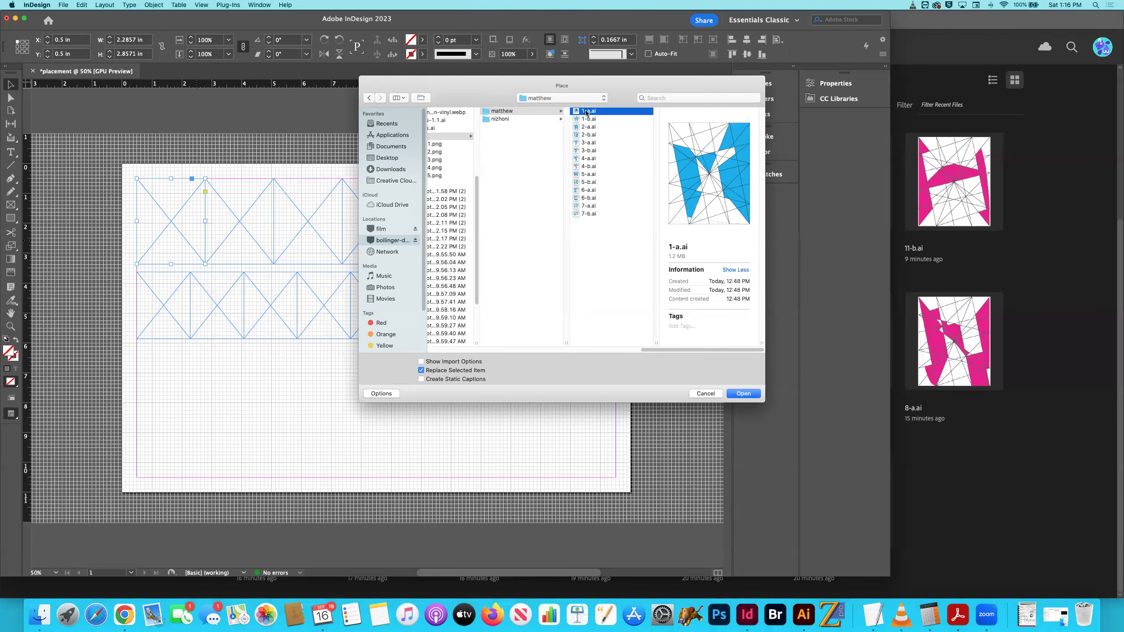
{"action": "left_click", "coordinate": [743, 393]}
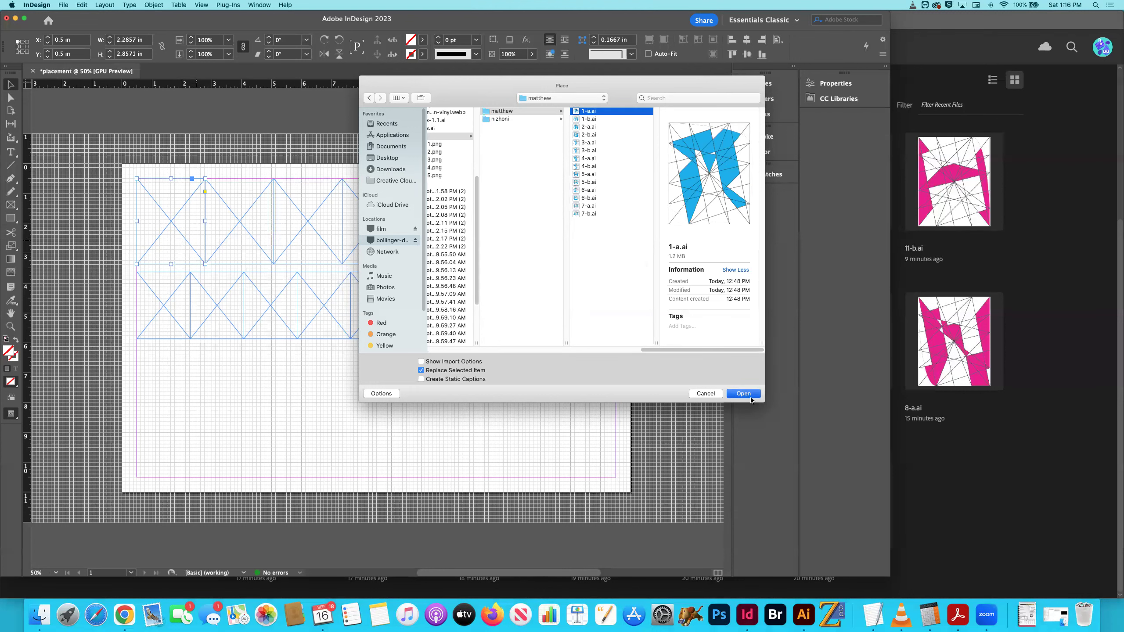
{"action": "left_click", "coordinate": [123, 242]}
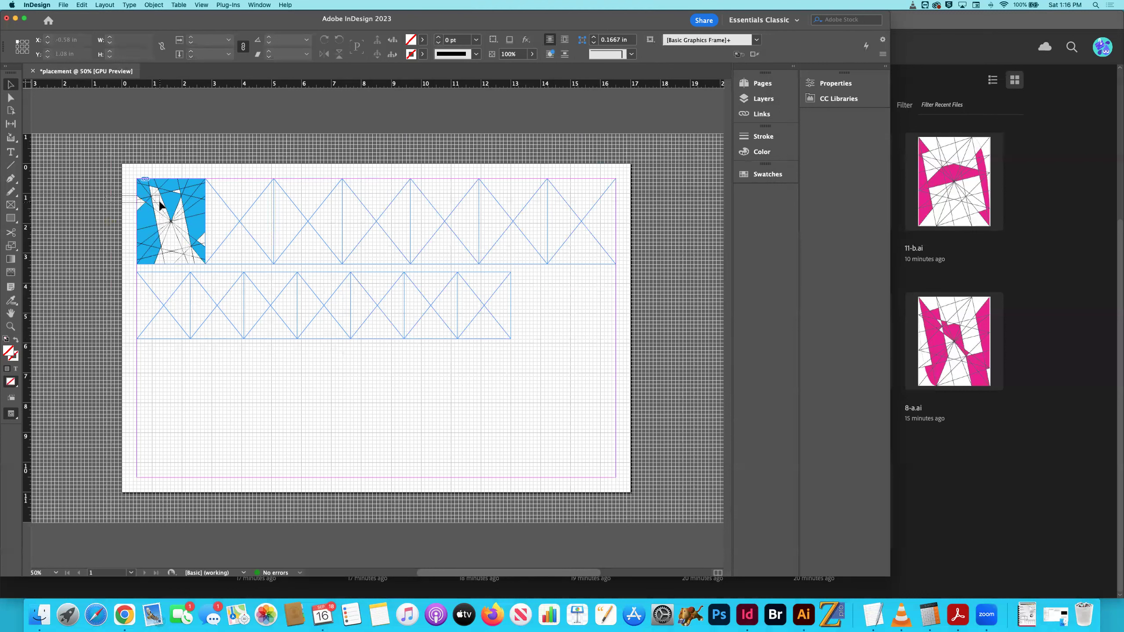
Apply Fit Content Proportionally to the 1-a.ai frame, then zoom in to check the artwork
{"action": "left_click", "coordinate": [170, 218]}
{"action": "left_click", "coordinate": [97, 203]}
{"action": "left_click", "coordinate": [171, 217]}
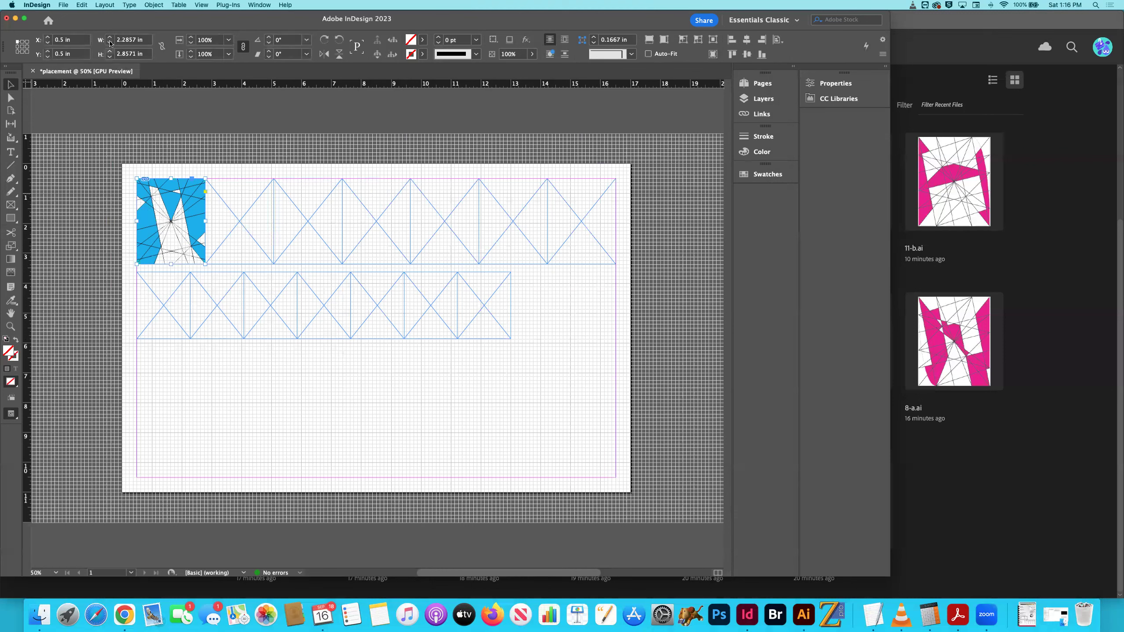
{"action": "left_click", "coordinate": [153, 4]}
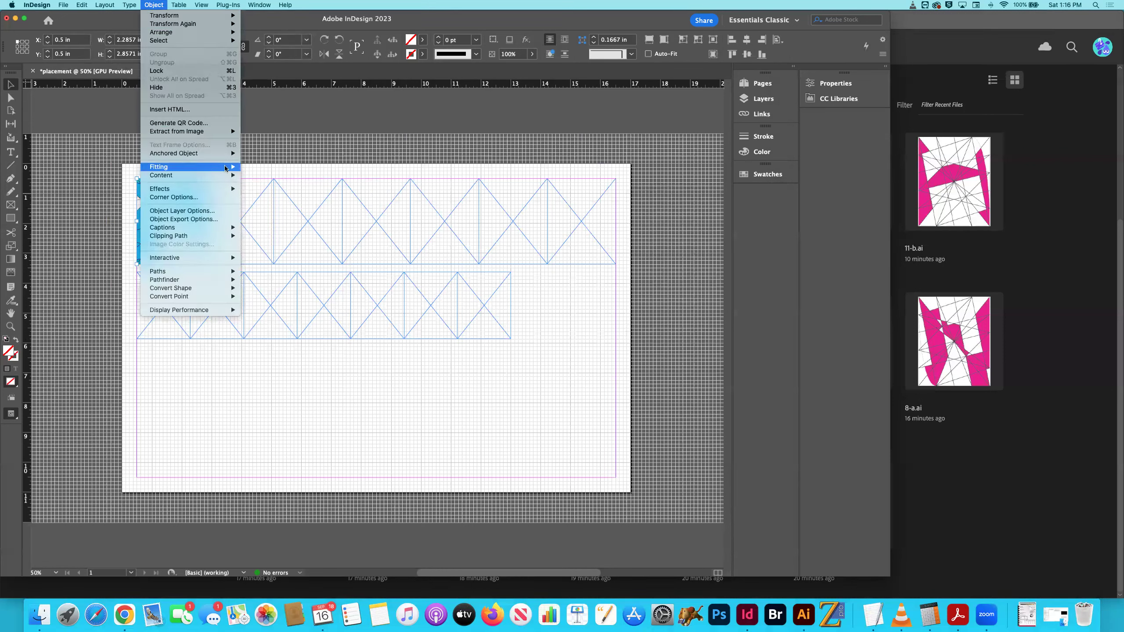
{"action": "mouse_move", "coordinate": [200, 167]}
{"action": "left_click", "coordinate": [270, 175]}
{"action": "left_click", "coordinate": [157, 153]}
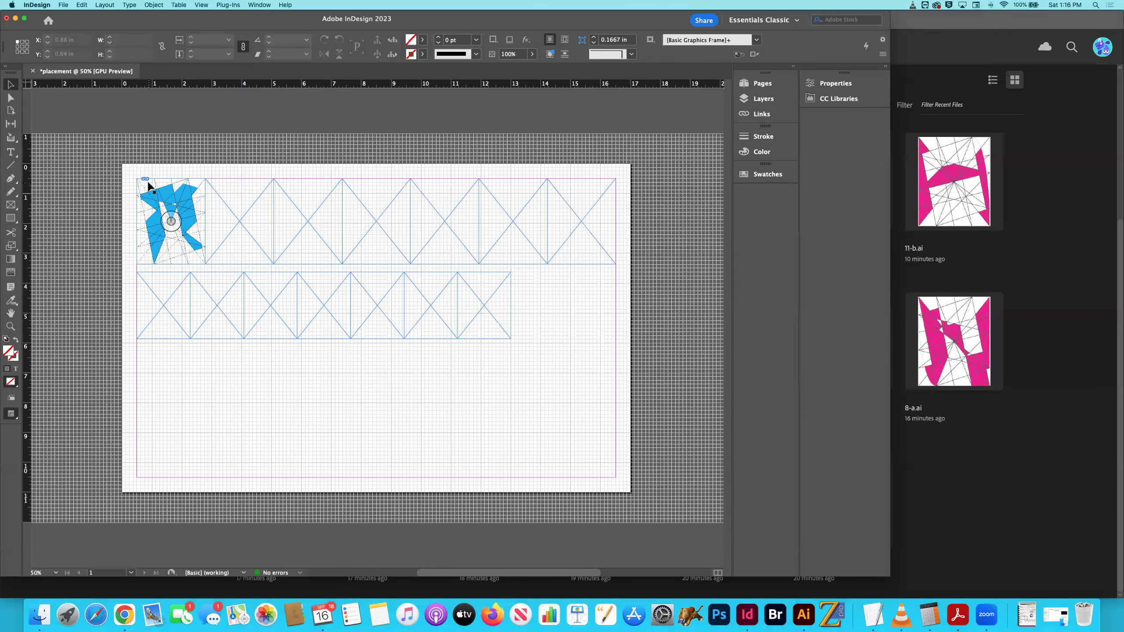
{"action": "key", "text": "super+equal"}
{"action": "key", "text": "super+equal"}
{"action": "key", "text": "super+equal"}
{"action": "key", "text": "super+equal"}
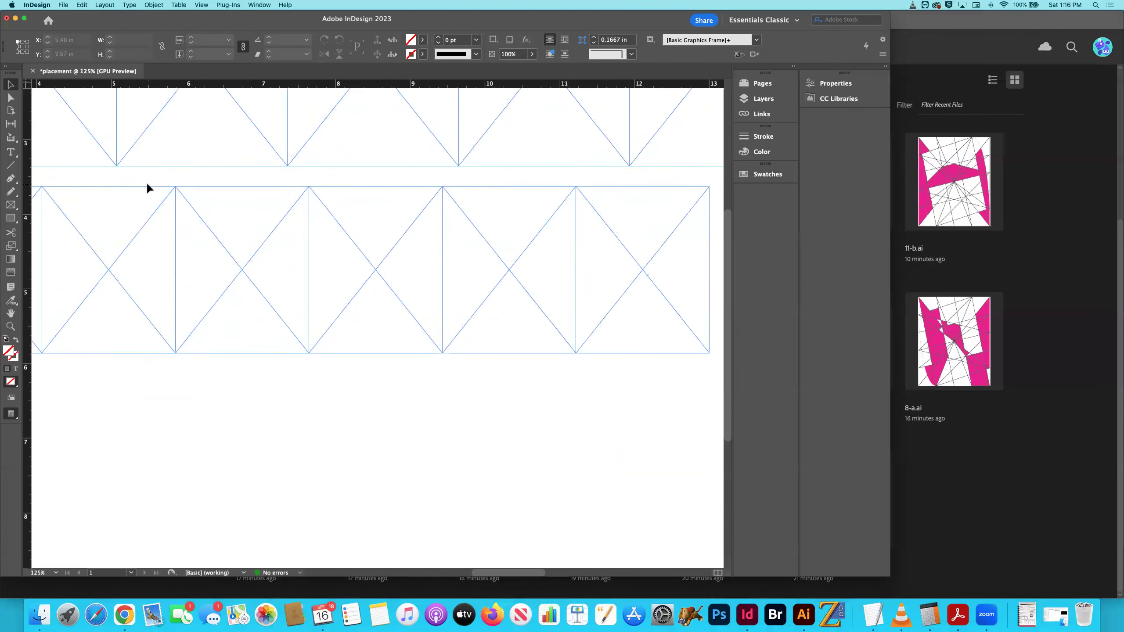
{"action": "scroll", "coordinate": [145, 186], "scroll_direction": "up", "scroll_amount": 6}
{"action": "scroll", "coordinate": [145, 186], "scroll_direction": "left", "scroll_amount": 10}
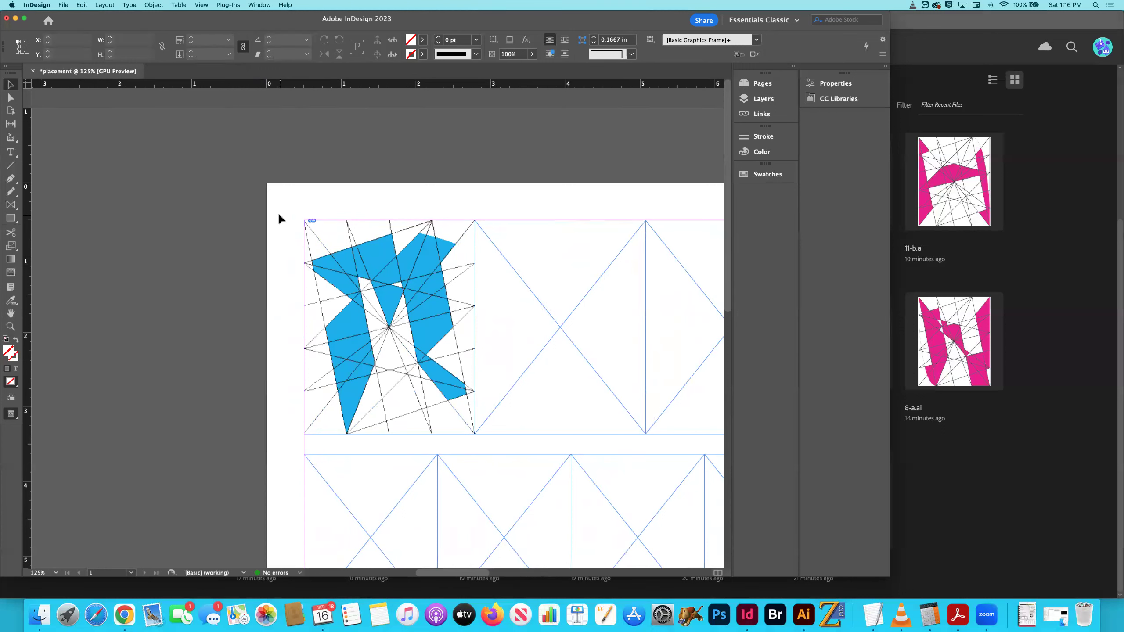
{"action": "key", "text": "cmd+0"}
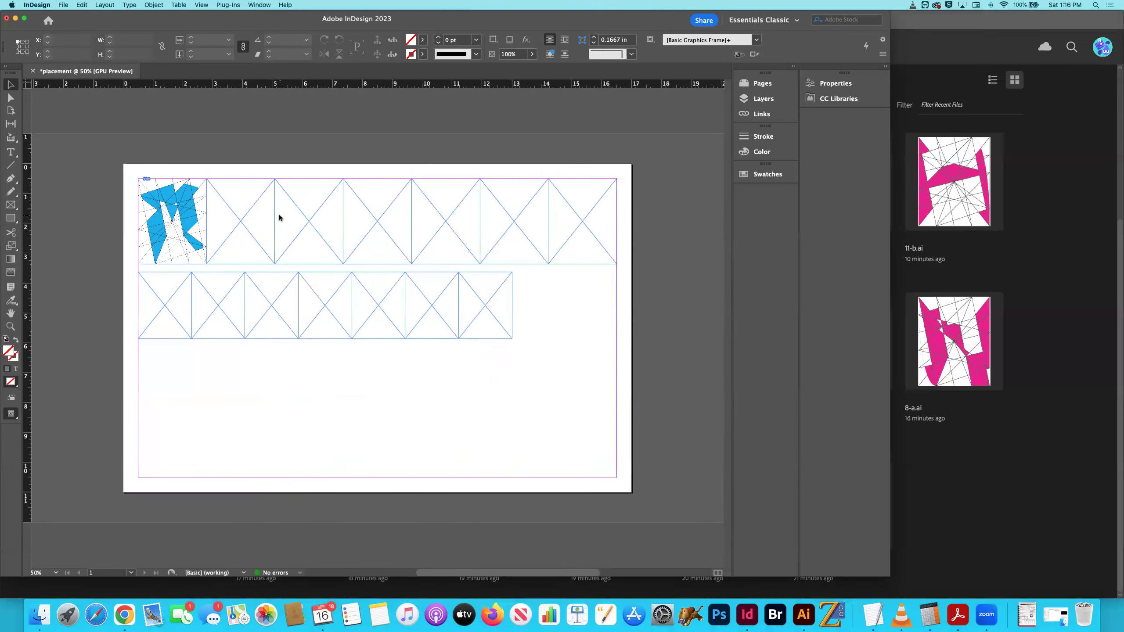
Save the layout as placement.indd in the assets > letters folder
{"action": "key", "text": "super+shift+s"}
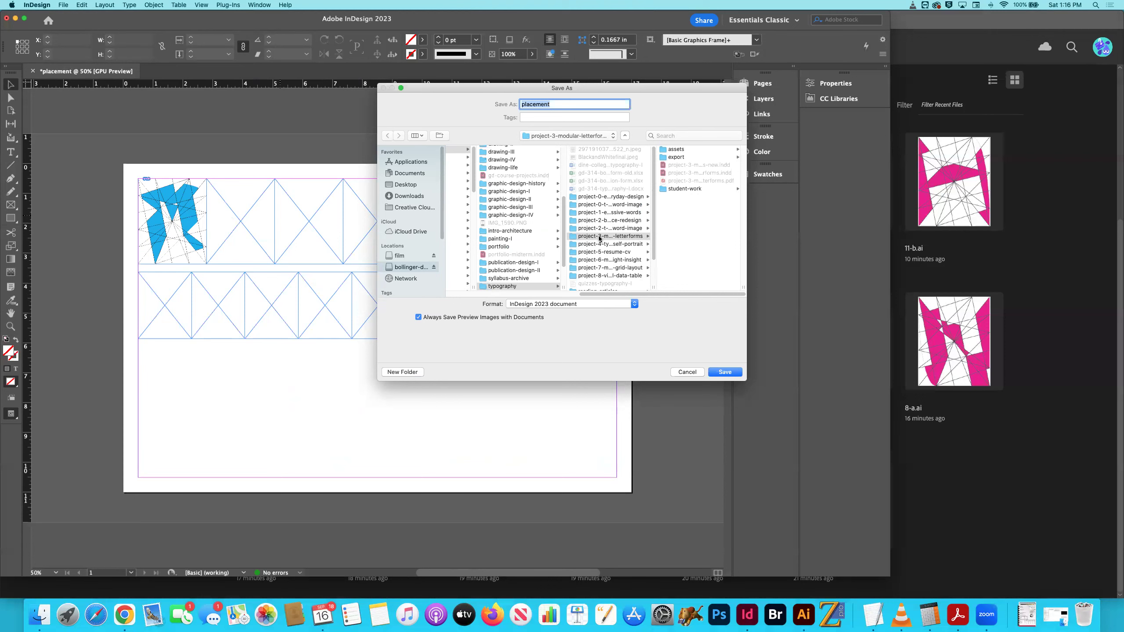
{"action": "left_click", "coordinate": [680, 151]}
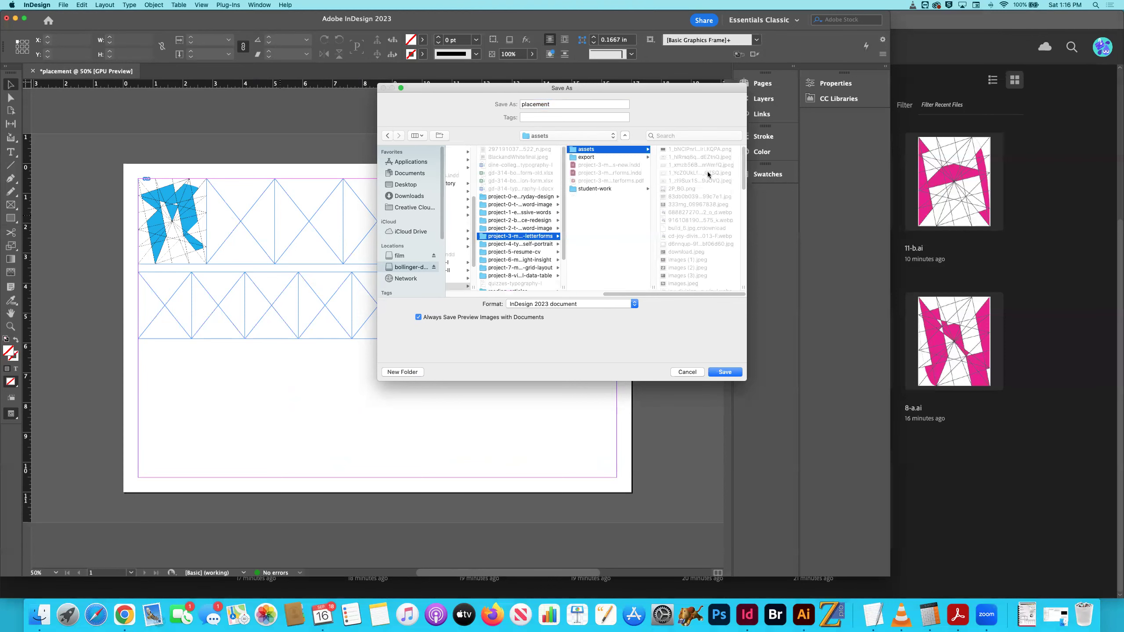
{"action": "scroll", "coordinate": [703, 230], "scroll_direction": "down", "scroll_amount": 3}
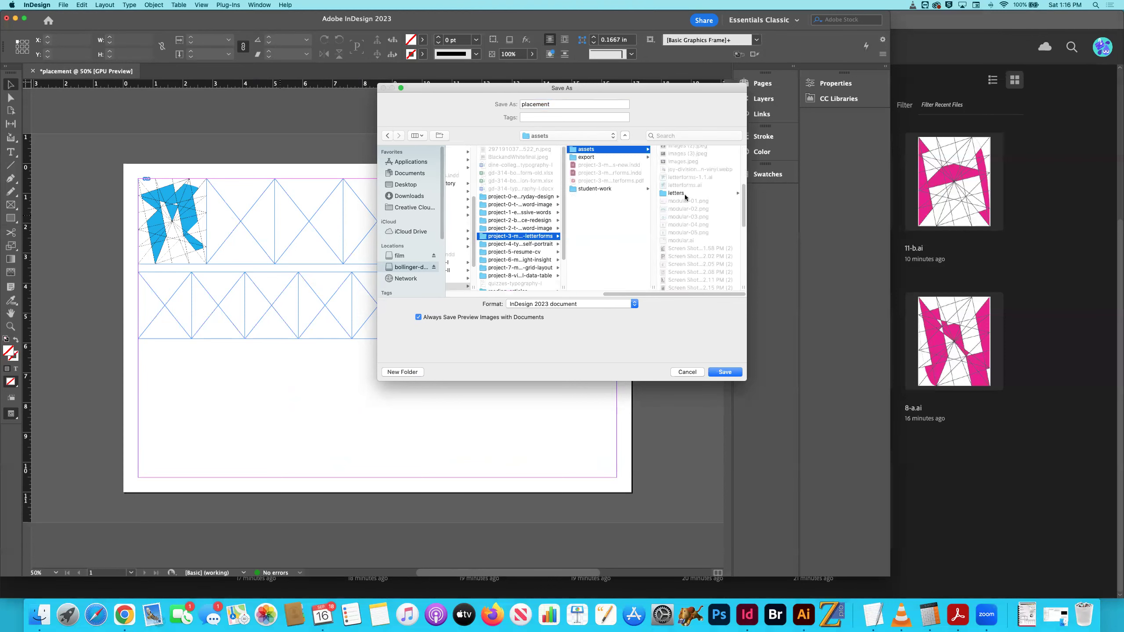
{"action": "left_click", "coordinate": [684, 194]}
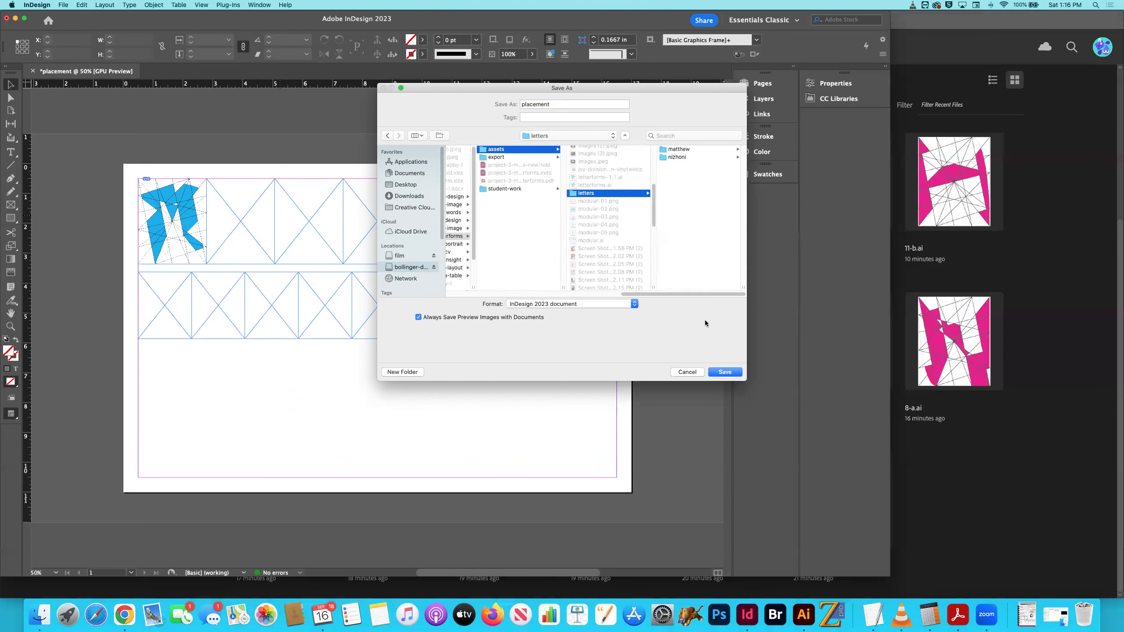
{"action": "left_click", "coordinate": [726, 372]}
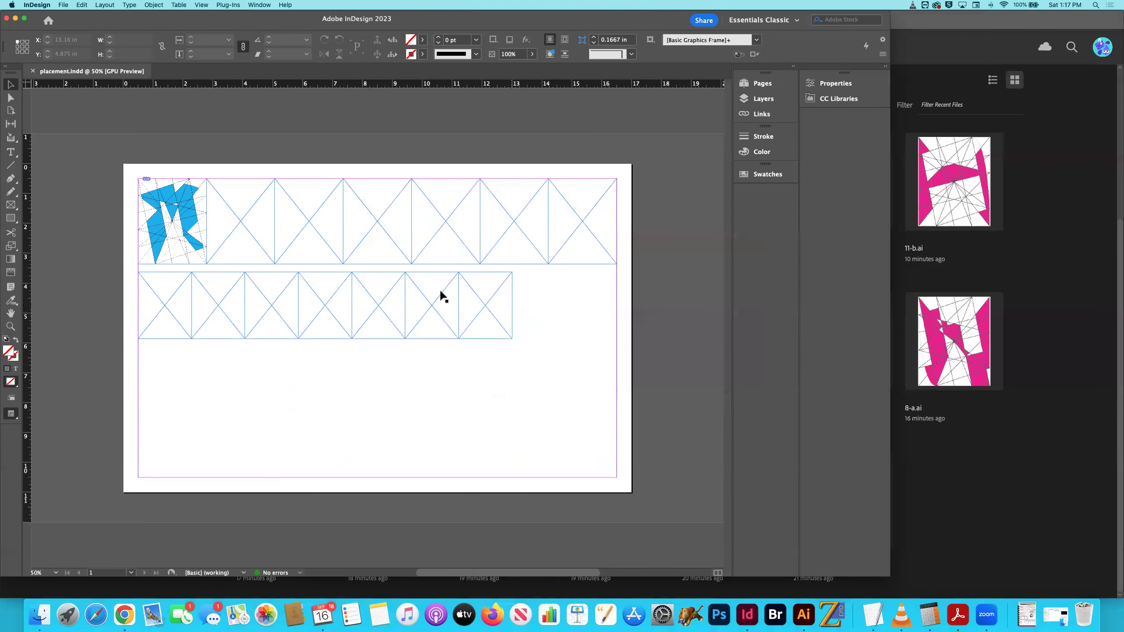
Place 2-a.ai into the second top-row frame after comparing previews
{"action": "left_click", "coordinate": [231, 215]}
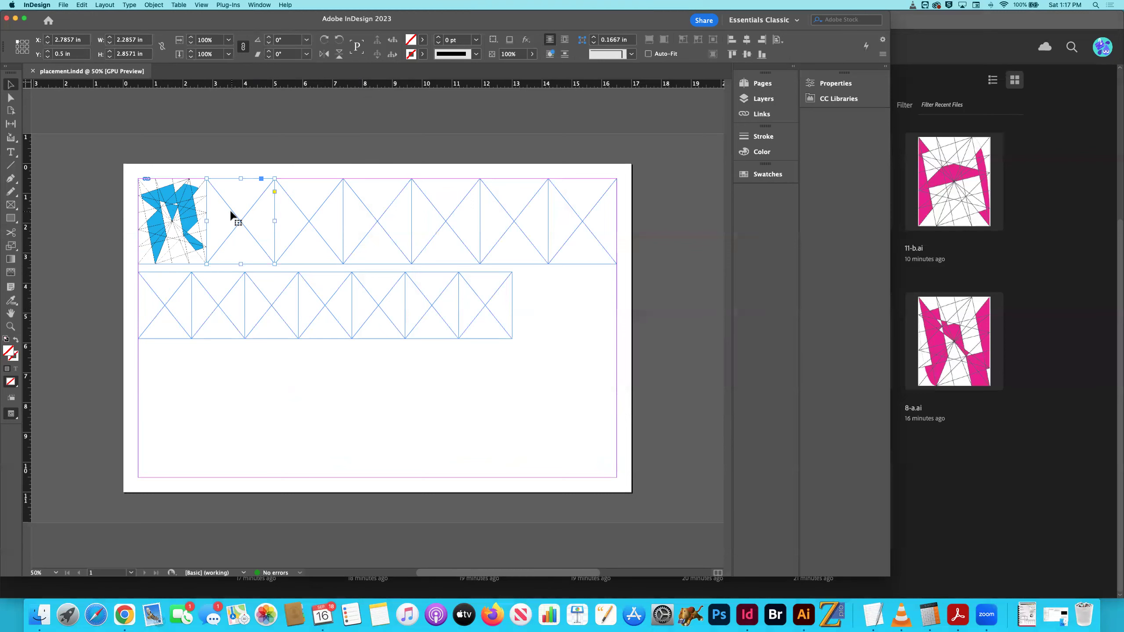
{"action": "key", "text": "super+d"}
{"action": "left_click", "coordinate": [534, 119]}
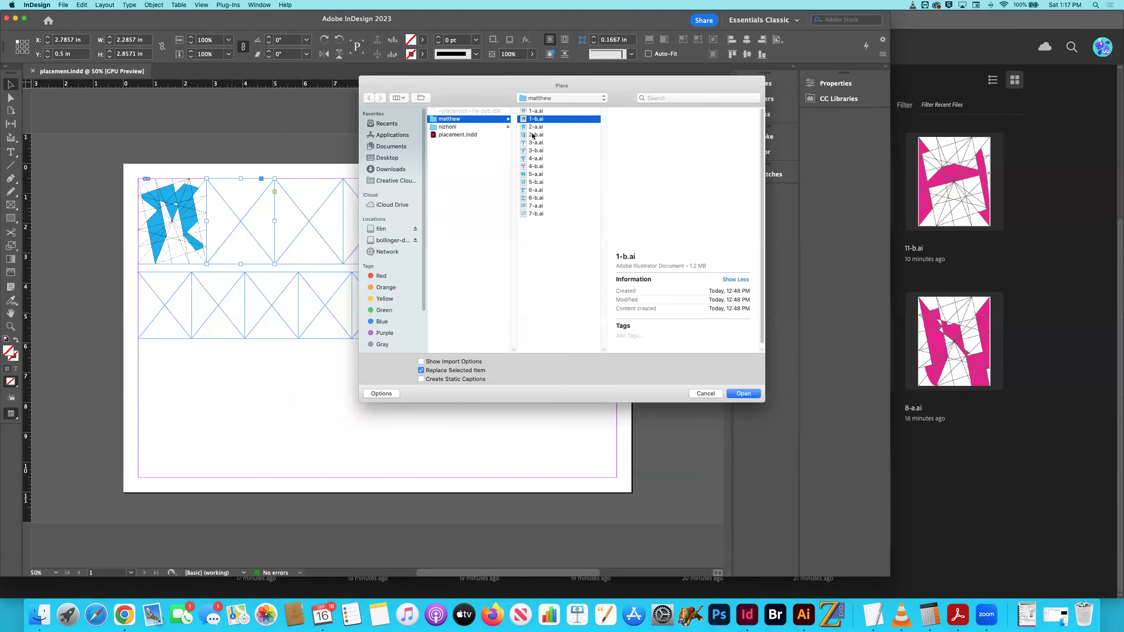
{"action": "left_click", "coordinate": [535, 127]}
{"action": "left_click", "coordinate": [533, 135]}
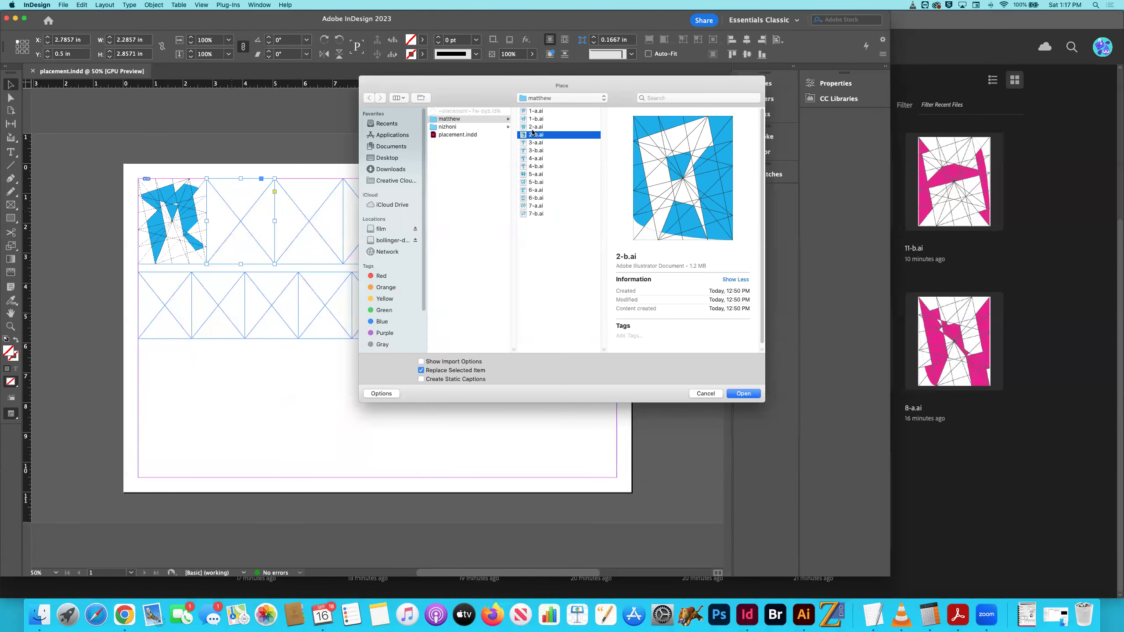
{"action": "key", "text": "Down"}
{"action": "key", "text": "Up"}
{"action": "key", "text": "Down"}
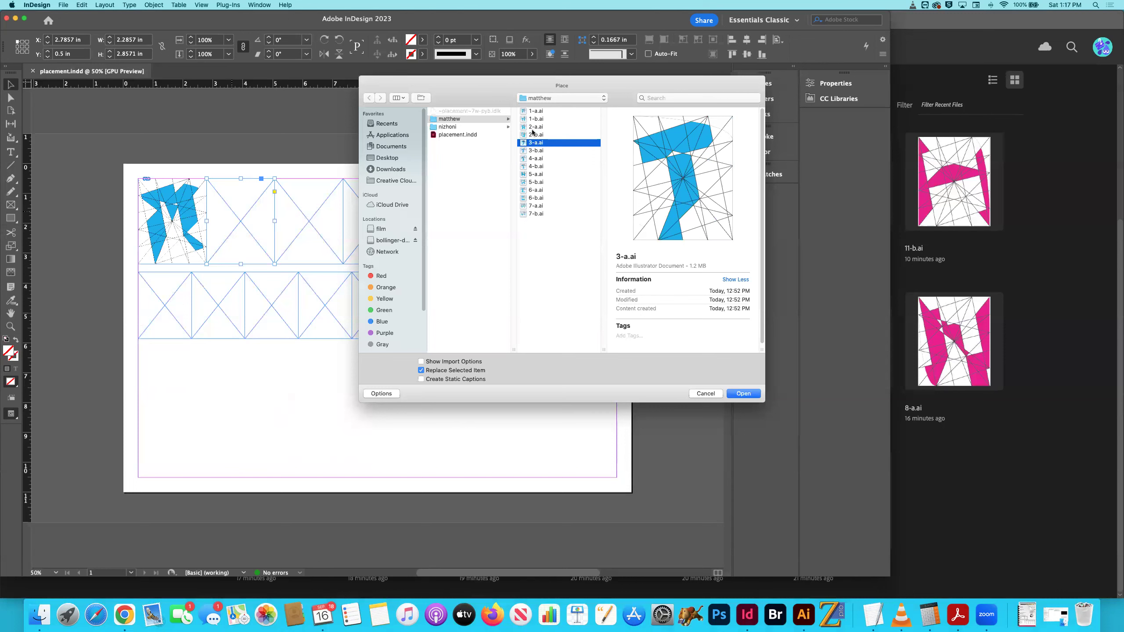
{"action": "key", "text": "Up"}
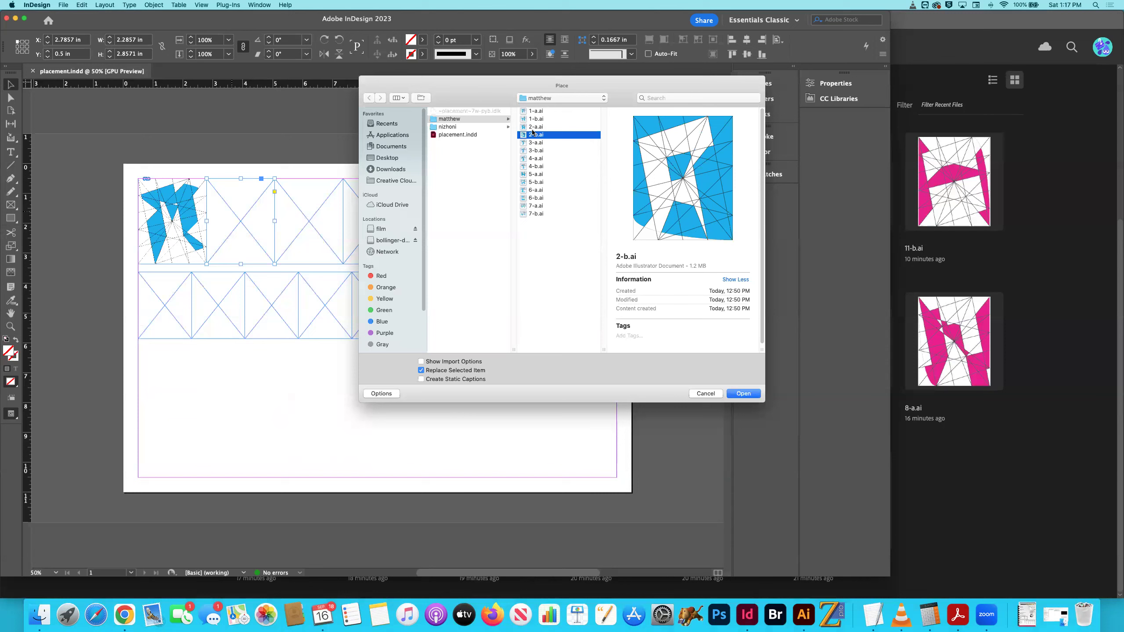
{"action": "key", "text": "Up"}
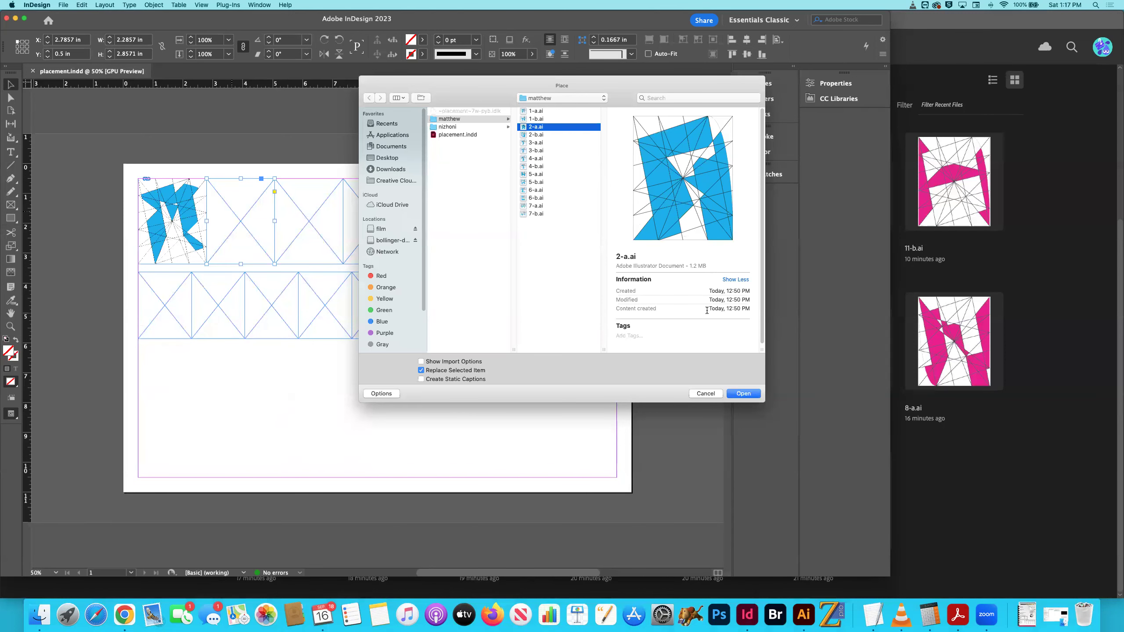
{"action": "left_click", "coordinate": [744, 393]}
Place 3-a.ai into the third top-row frame
{"action": "left_click", "coordinate": [323, 232]}
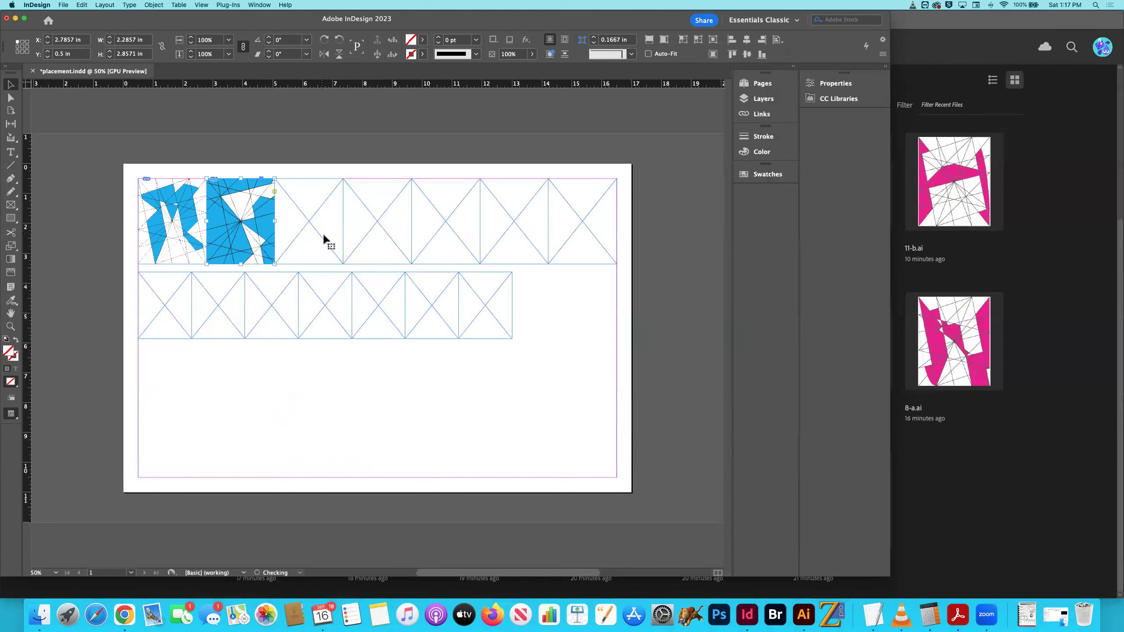
{"action": "key", "text": "super+d"}
{"action": "left_click", "coordinate": [444, 143]}
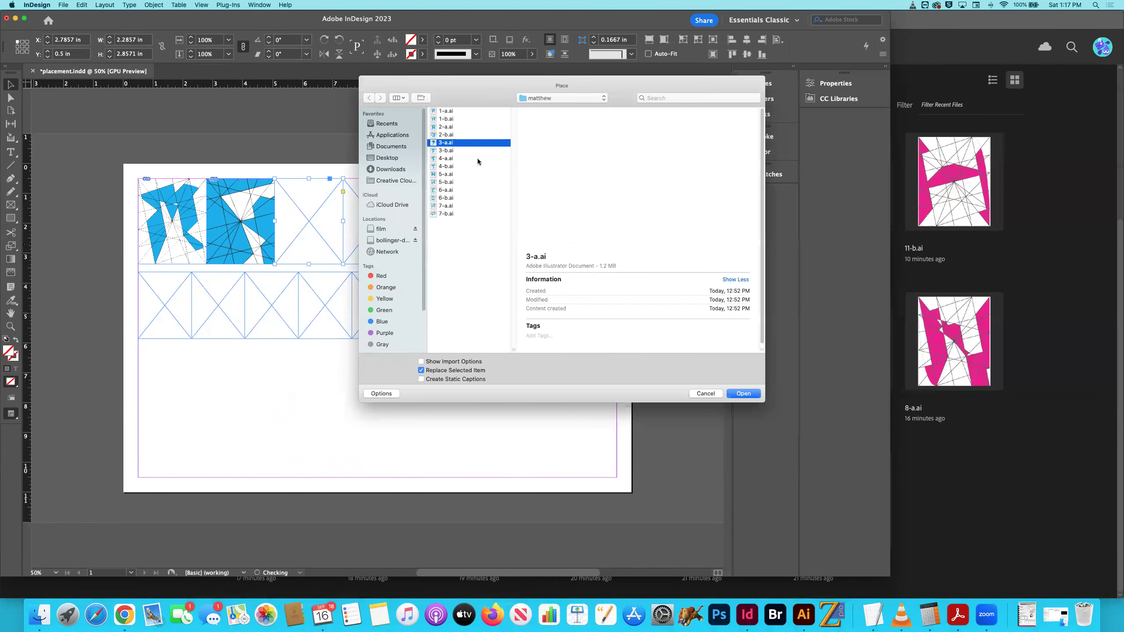
{"action": "key", "text": "Down"}
{"action": "key", "text": "Up"}
{"action": "key", "text": "Down"}
{"action": "key", "text": "Up"}
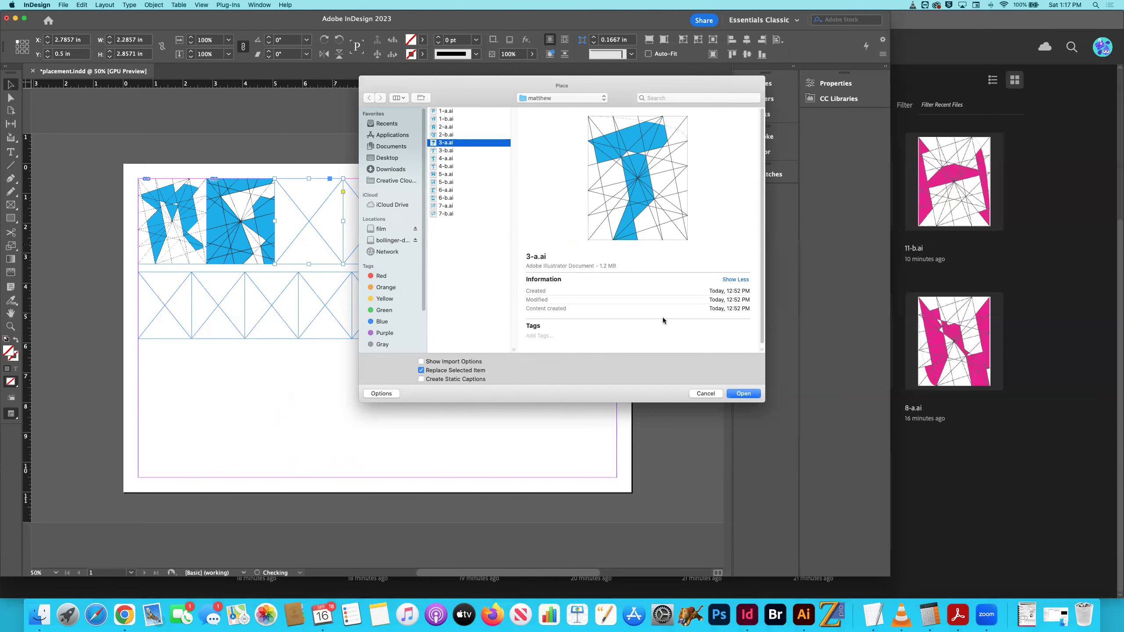
{"action": "left_click", "coordinate": [743, 393]}
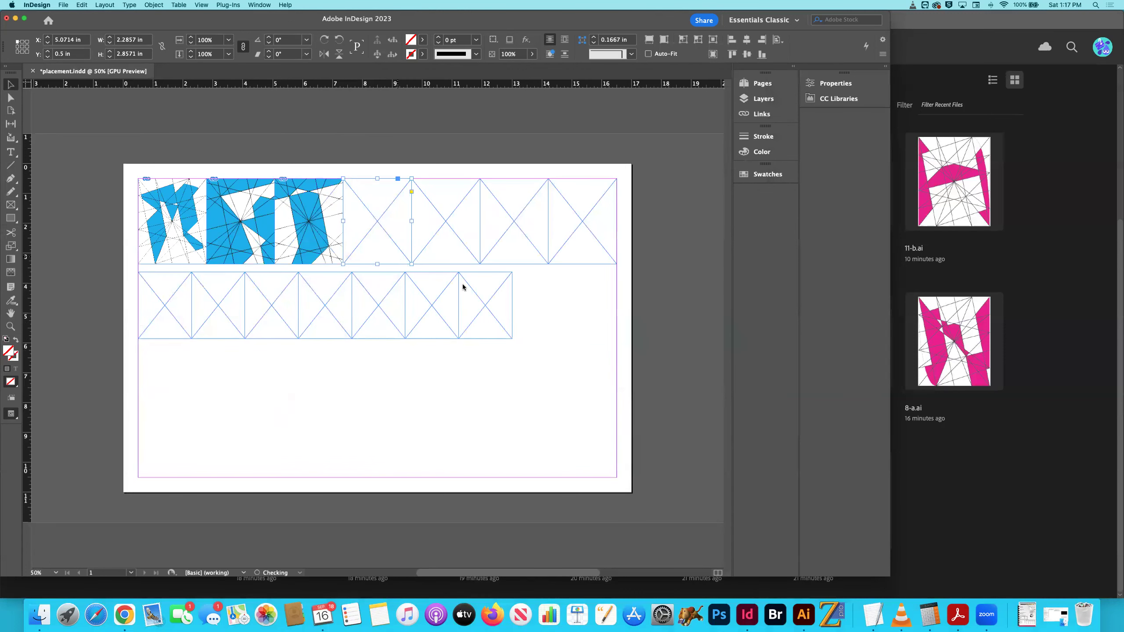
Fill the fourth top-row frame with 4-a.ai, then replace it with 4-b.ai
{"action": "key", "text": "super+d"}
{"action": "left_click", "coordinate": [455, 166]}
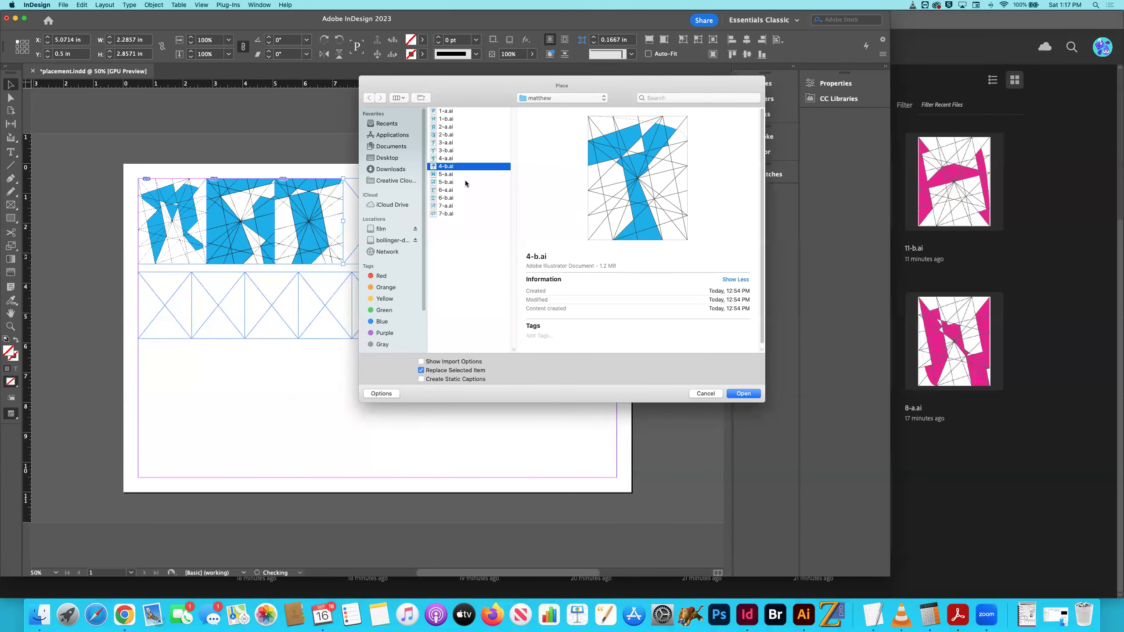
{"action": "key", "text": "Up"}
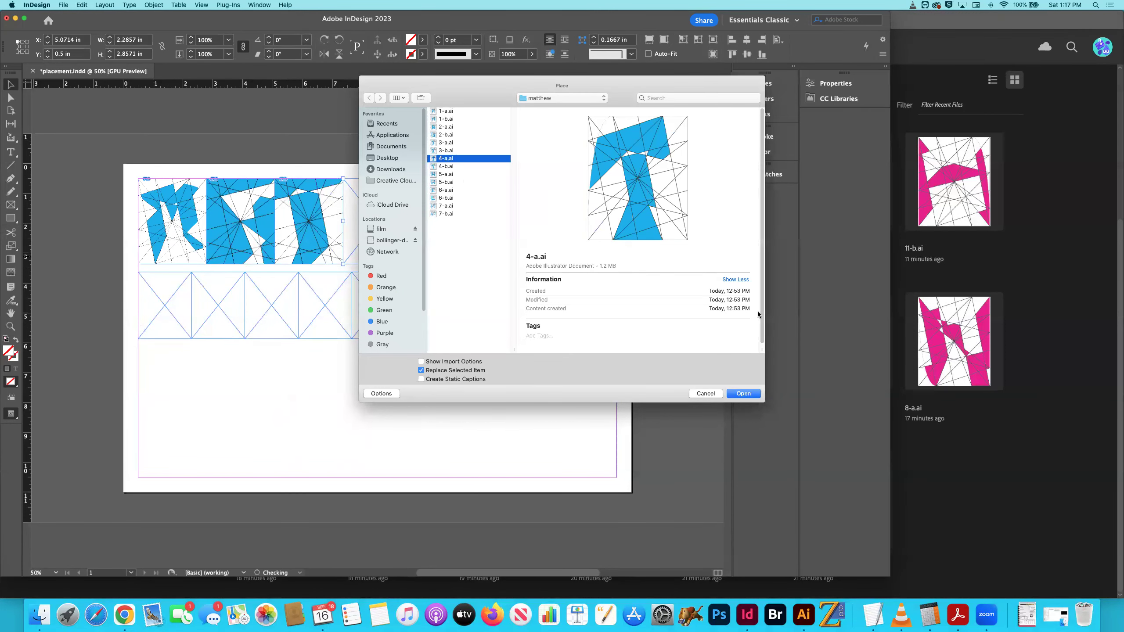
{"action": "left_click", "coordinate": [750, 391]}
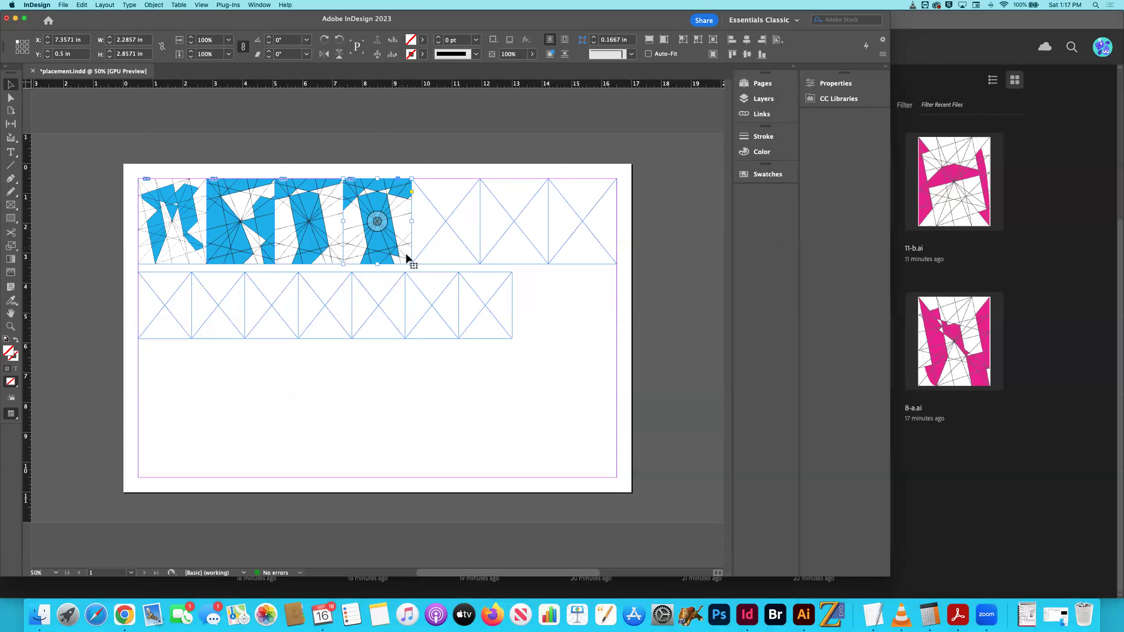
{"action": "key", "text": "super+d"}
{"action": "left_click", "coordinate": [441, 160]}
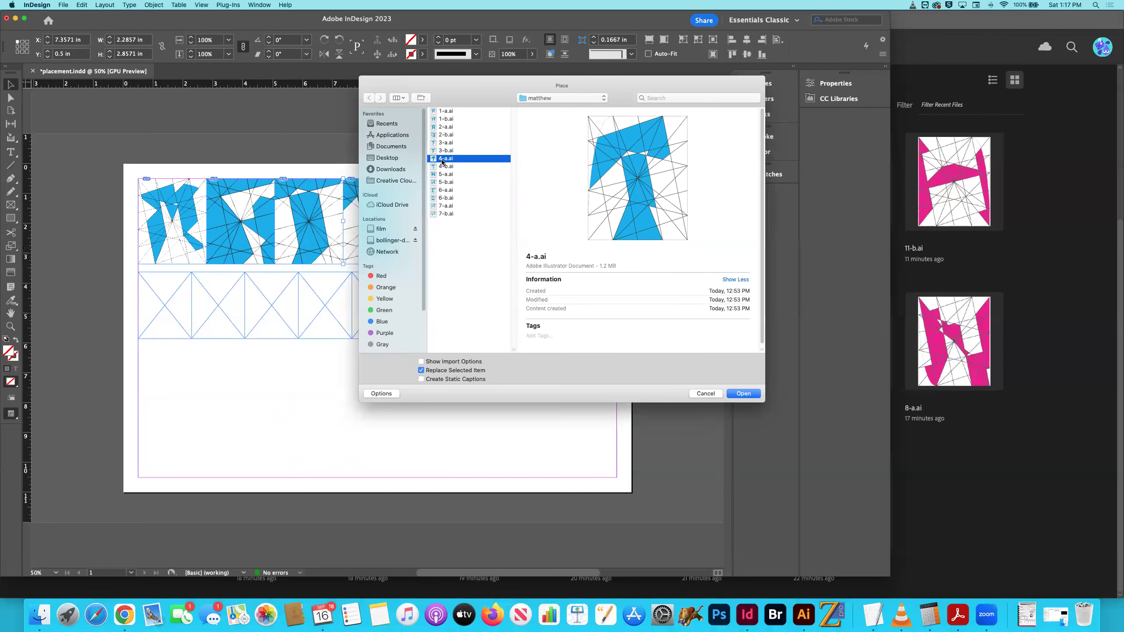
{"action": "key", "text": "Down"}
{"action": "left_click", "coordinate": [752, 395]}
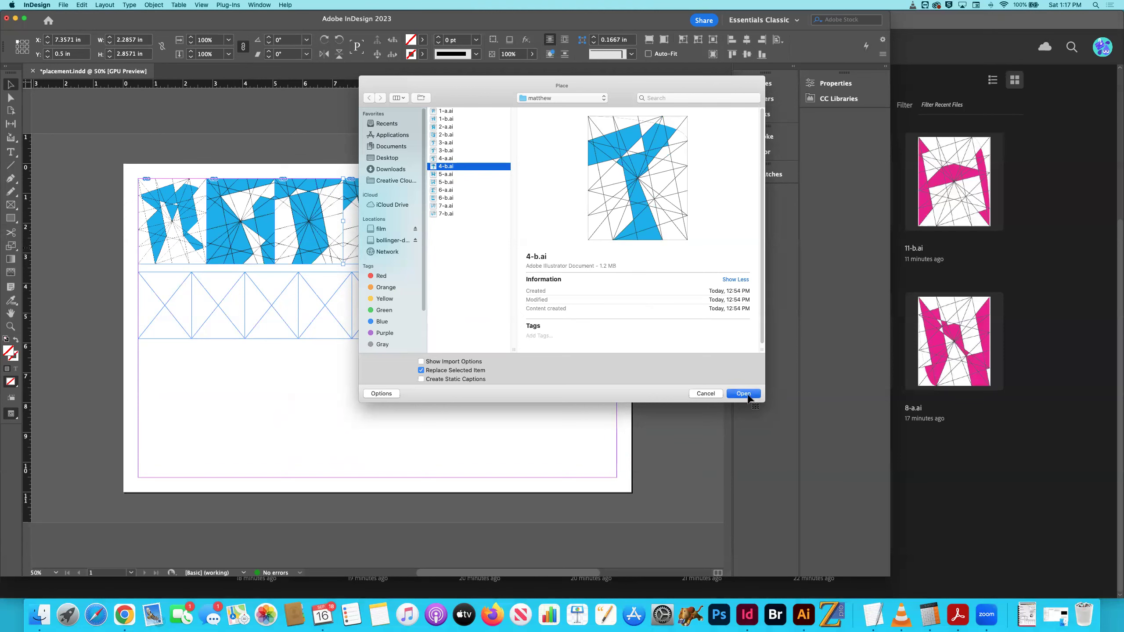
{"action": "right_click", "coordinate": [471, 376]}
Fit the artwork proportionally in all four top-row frames and save placement.indd
{"action": "left_click", "coordinate": [161, 168]}
{"action": "left_click_drag", "start_coordinate": [160, 167], "coordinate": [381, 228]}
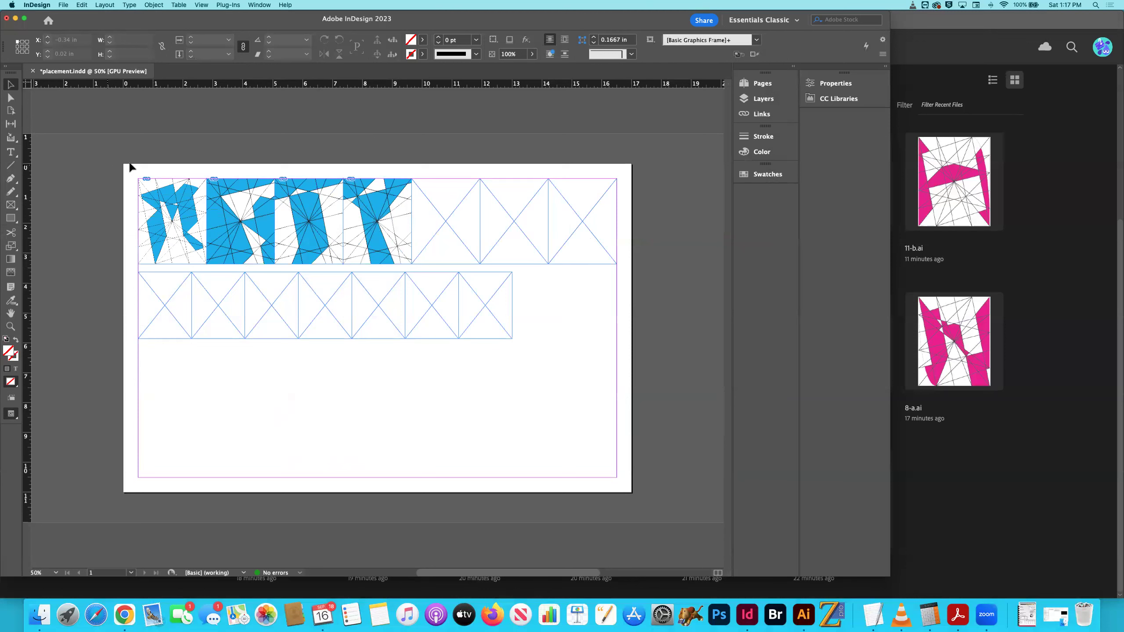
{"action": "left_click", "coordinate": [152, 5]}
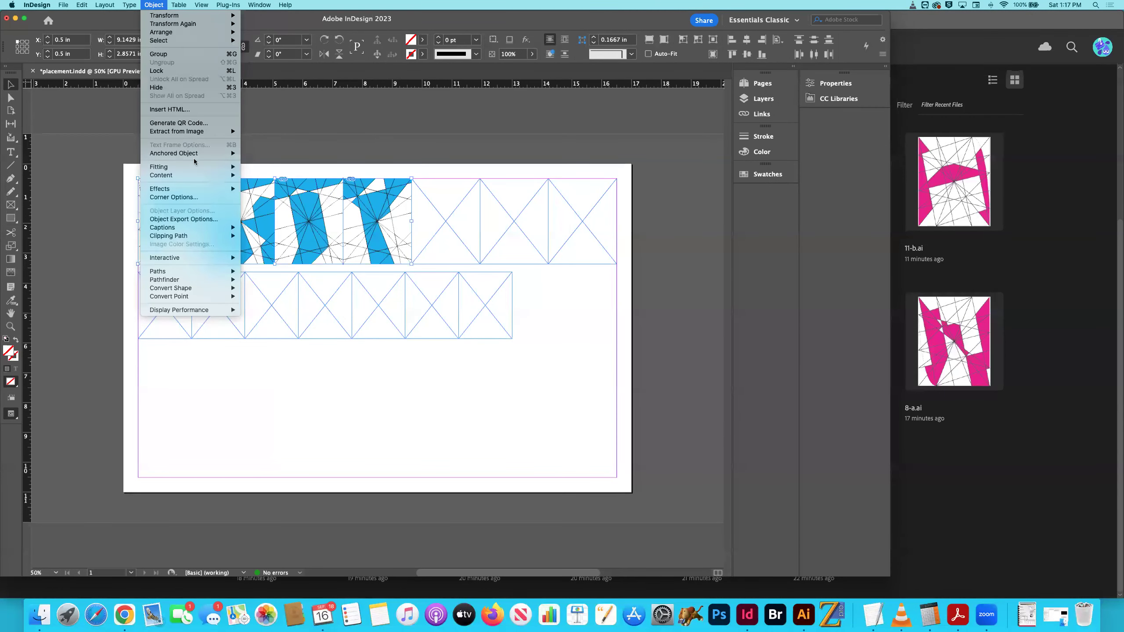
{"action": "mouse_move", "coordinate": [197, 167]}
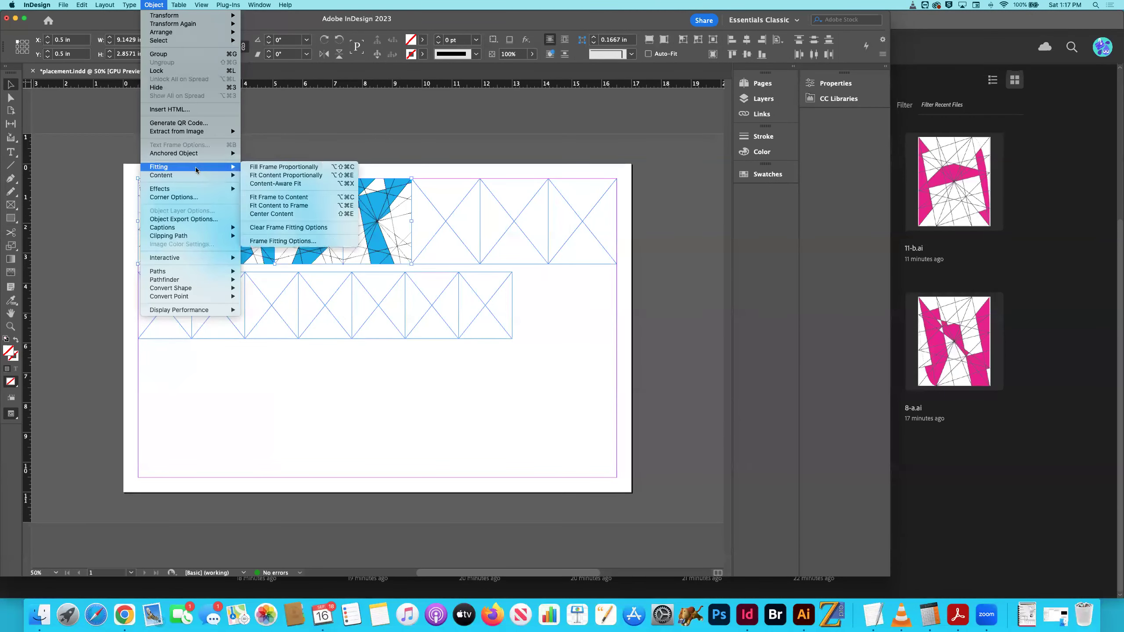
{"action": "left_click", "coordinate": [265, 177]}
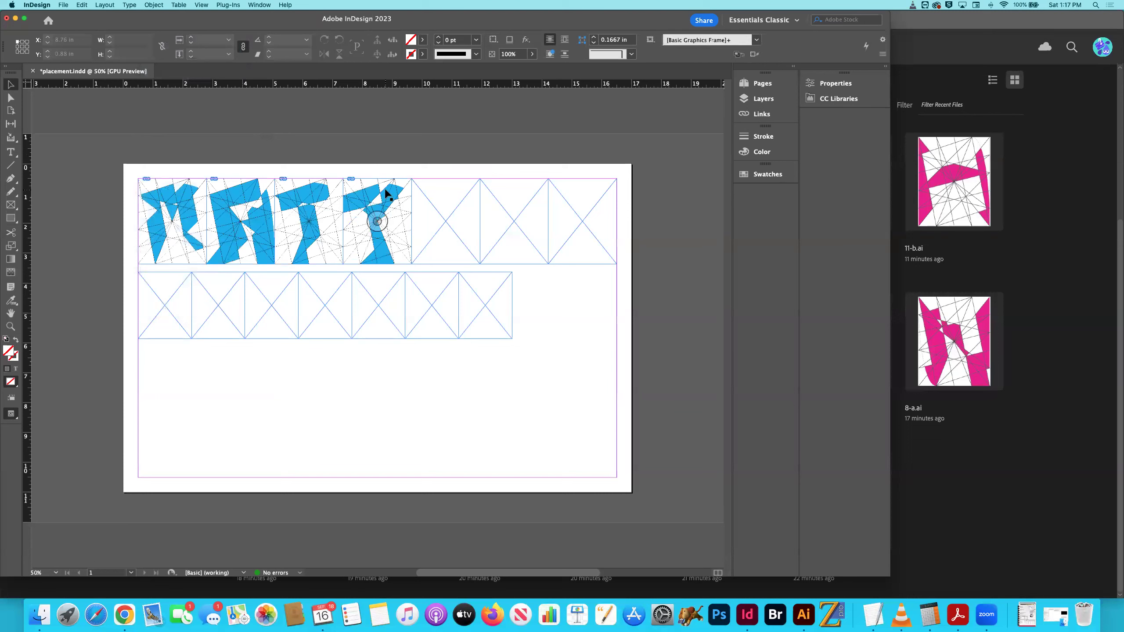
{"action": "key", "text": "super+s"}
Place 5-a.ai into the fifth top-row frame after comparing it with 5-b.ai
{"action": "left_click", "coordinate": [458, 255]}
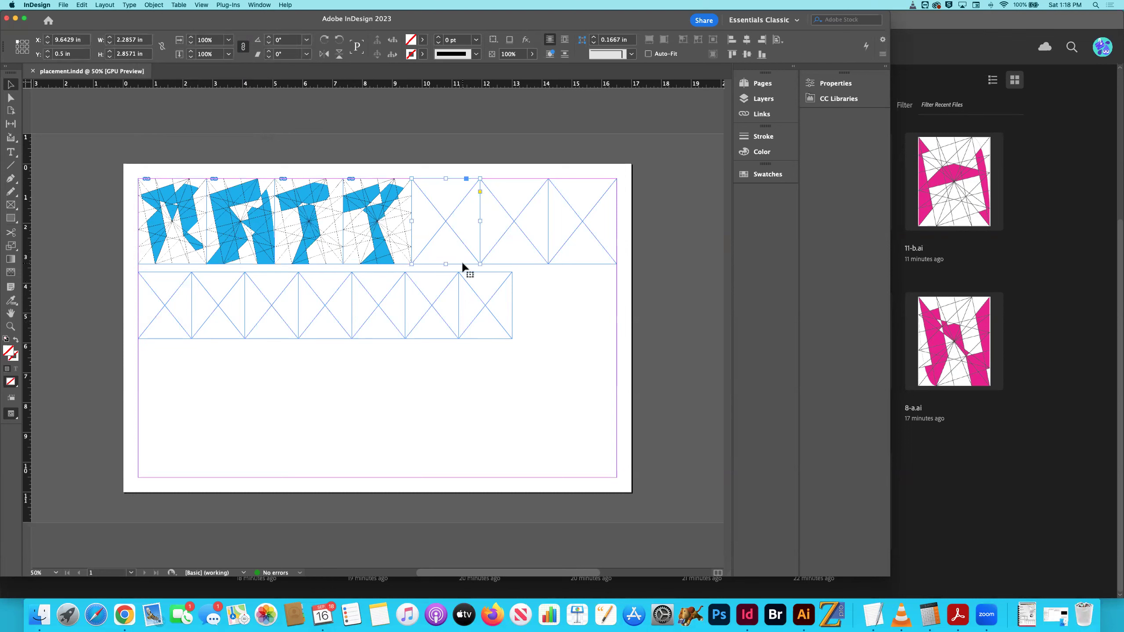
{"action": "key", "text": "super+d"}
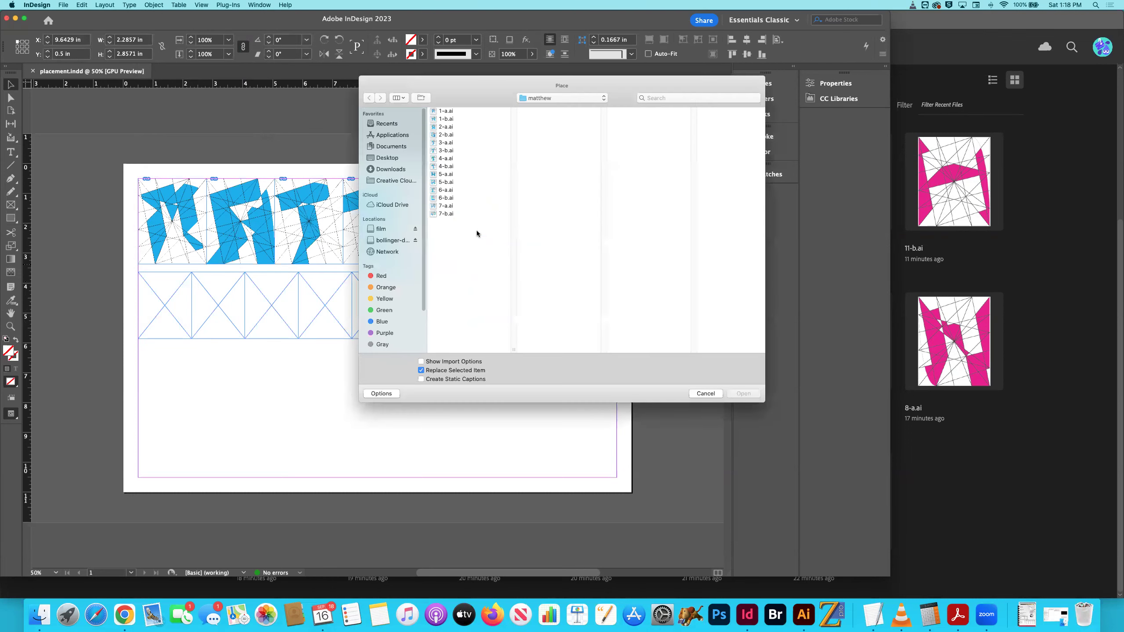
{"action": "left_click", "coordinate": [444, 158]}
{"action": "left_click", "coordinate": [444, 166]}
{"action": "left_click", "coordinate": [441, 175]}
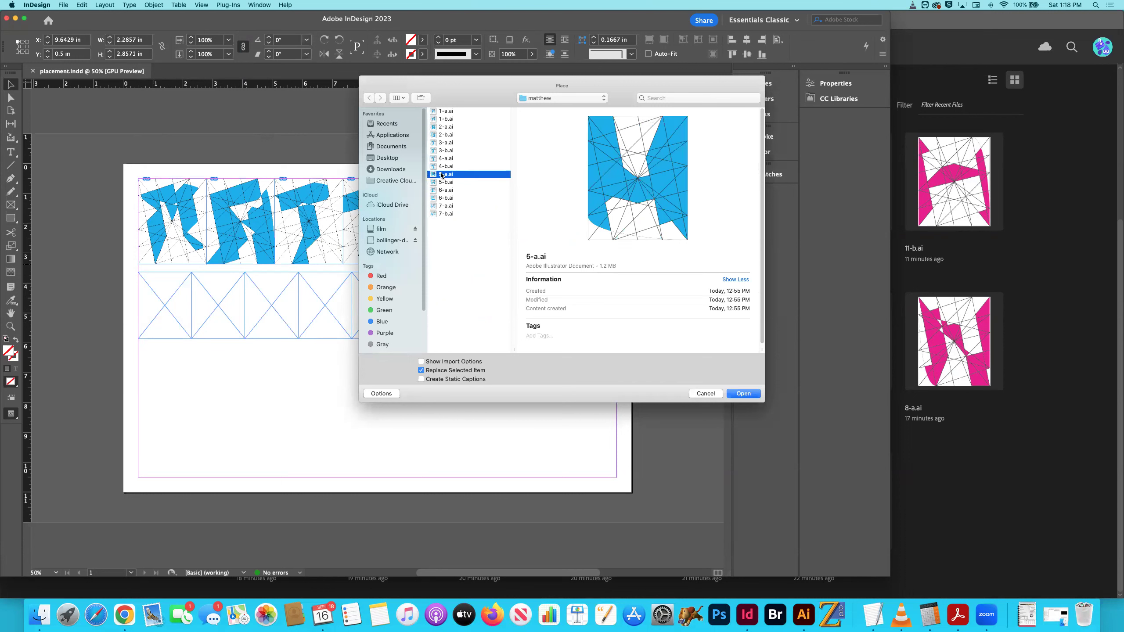
{"action": "key", "text": "Down"}
{"action": "key", "text": "Up"}
{"action": "key", "text": "Down"}
{"action": "key", "text": "Down"}
{"action": "key", "text": "Up"}
{"action": "key", "text": "Up"}
{"action": "key", "text": "Down"}
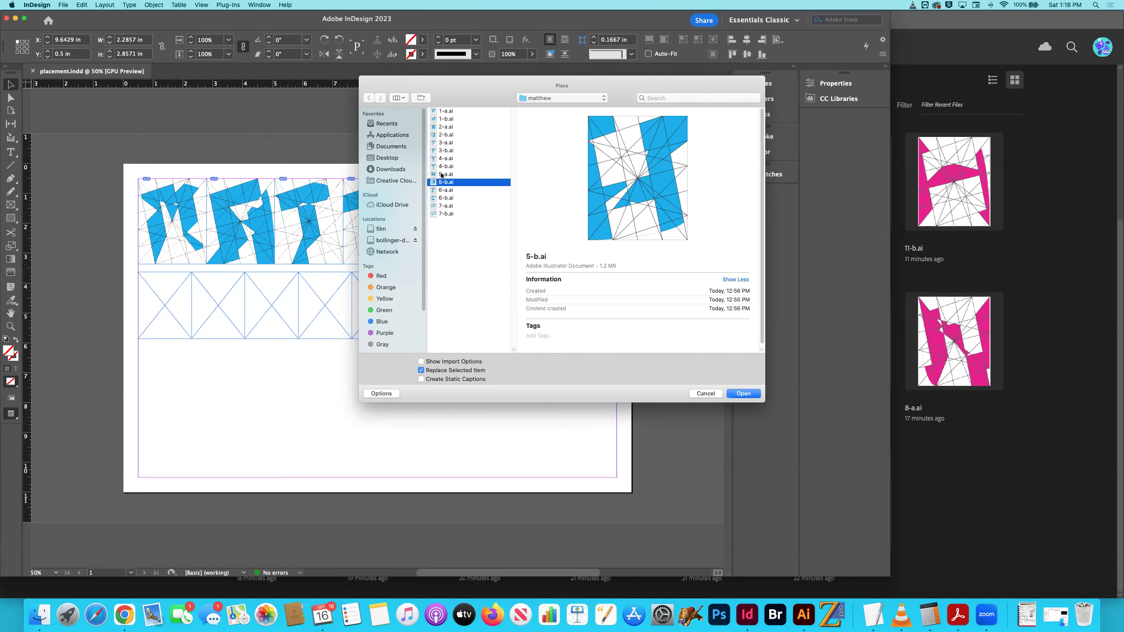
{"action": "key", "text": "Up"}
{"action": "left_click", "coordinate": [748, 393]}
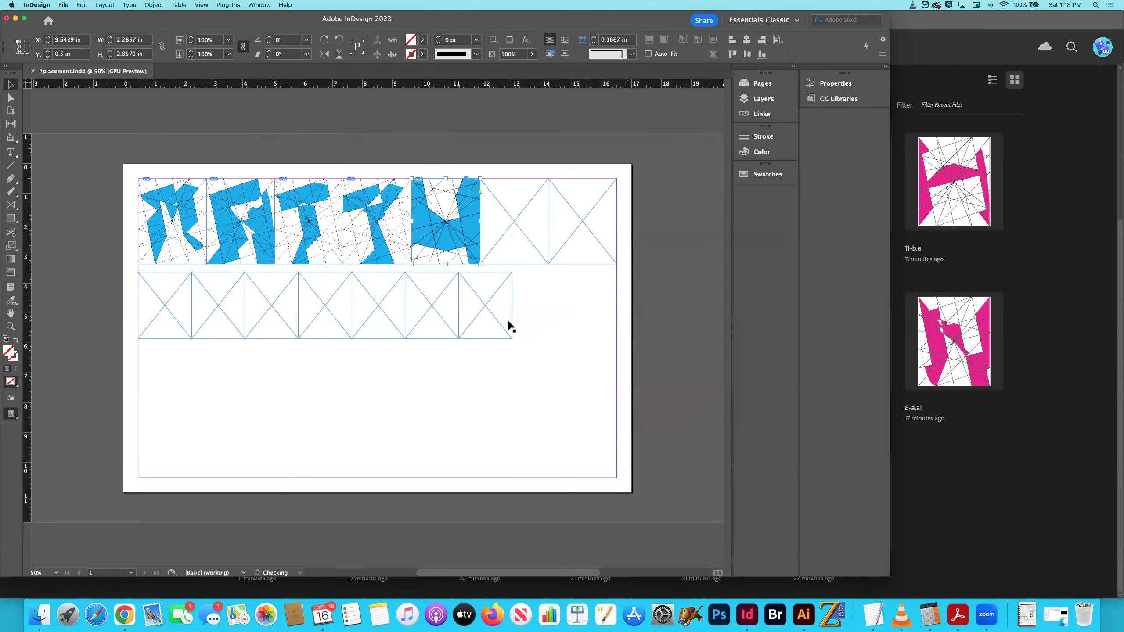
Place 6-a.ai into the sixth top-row frame
{"action": "left_click", "coordinate": [526, 255]}
{"action": "key", "text": "super+d"}
{"action": "left_click", "coordinate": [441, 176]}
{"action": "key", "text": "Down"}
{"action": "key", "text": "Down"}
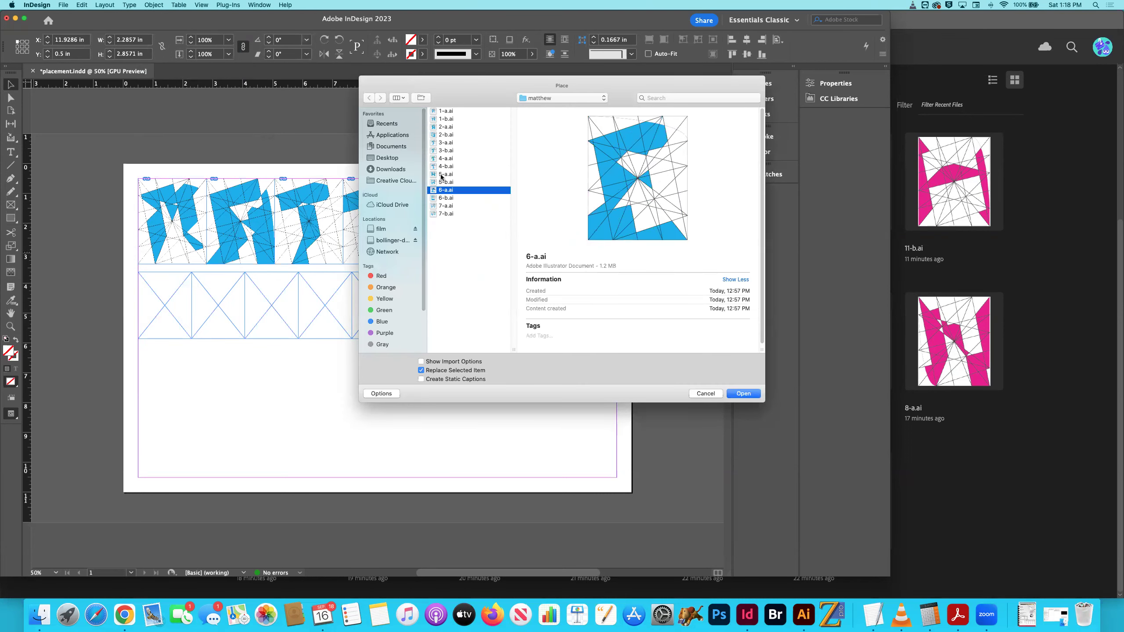
{"action": "key", "text": "Down"}
{"action": "left_click", "coordinate": [743, 393]}
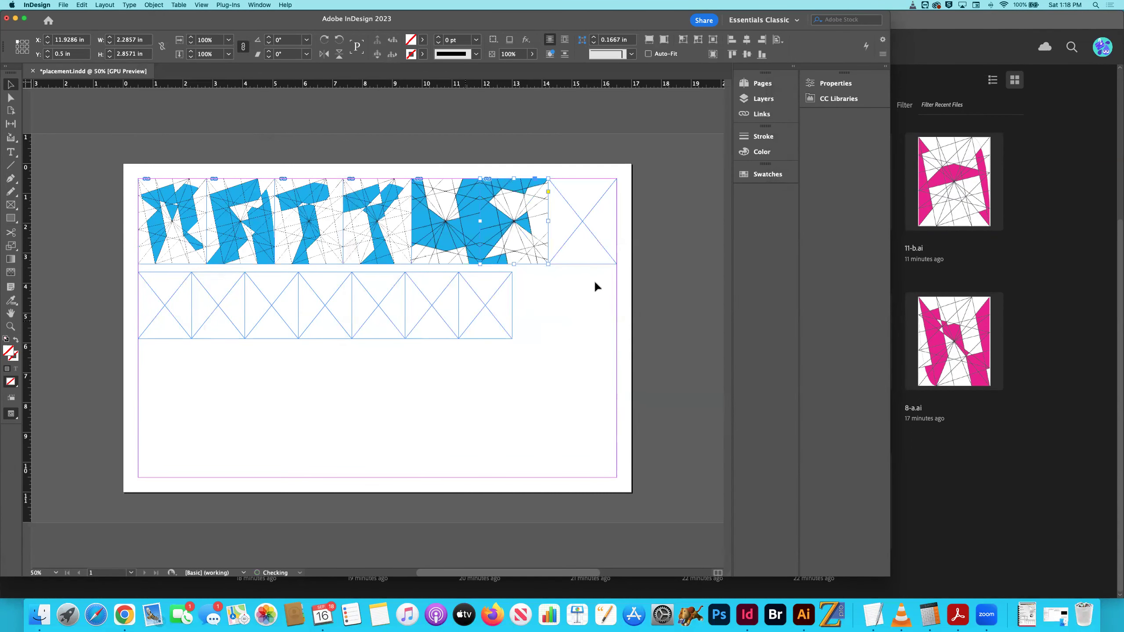
Place 7-b.ai into the last top-row frame
{"action": "left_click", "coordinate": [590, 257]}
{"action": "key", "text": "super+d"}
{"action": "left_click", "coordinate": [445, 205]}
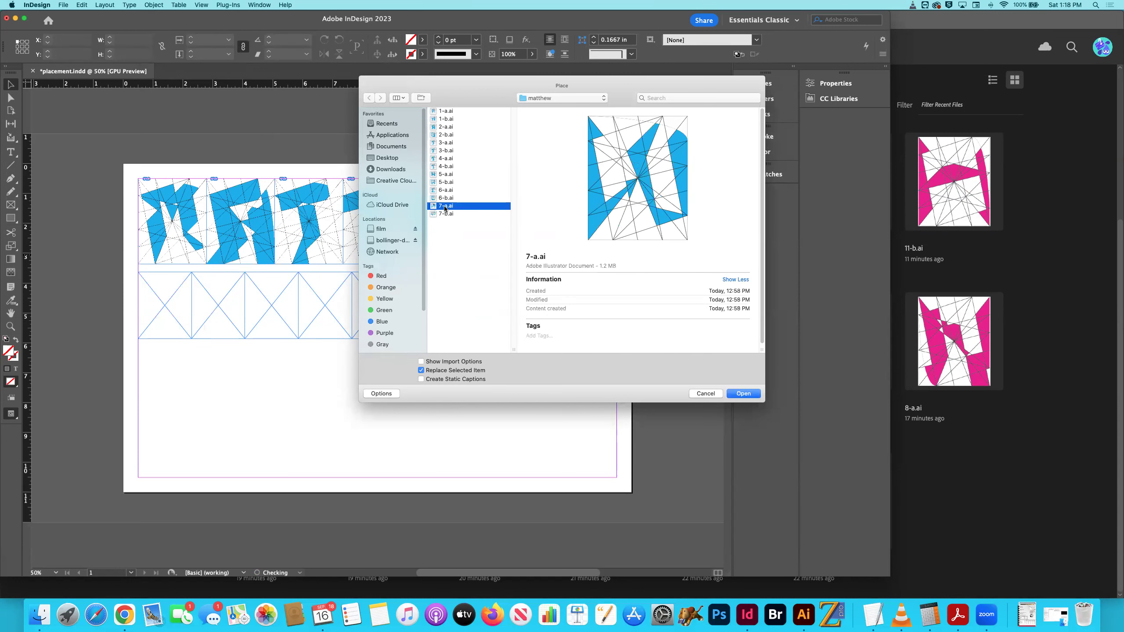
{"action": "key", "text": "Down"}
{"action": "left_click", "coordinate": [734, 391]}
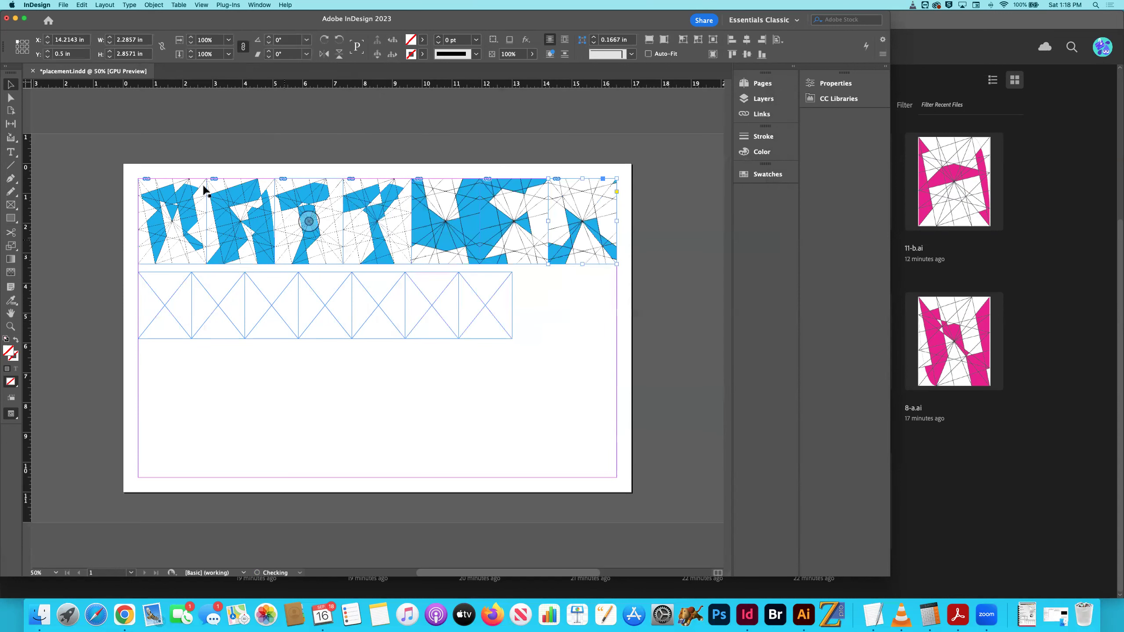
Fit the images in top-row frames two through seven proportionally
{"action": "left_click_drag", "start_coordinate": [593, 219], "coordinate": [591, 219]}
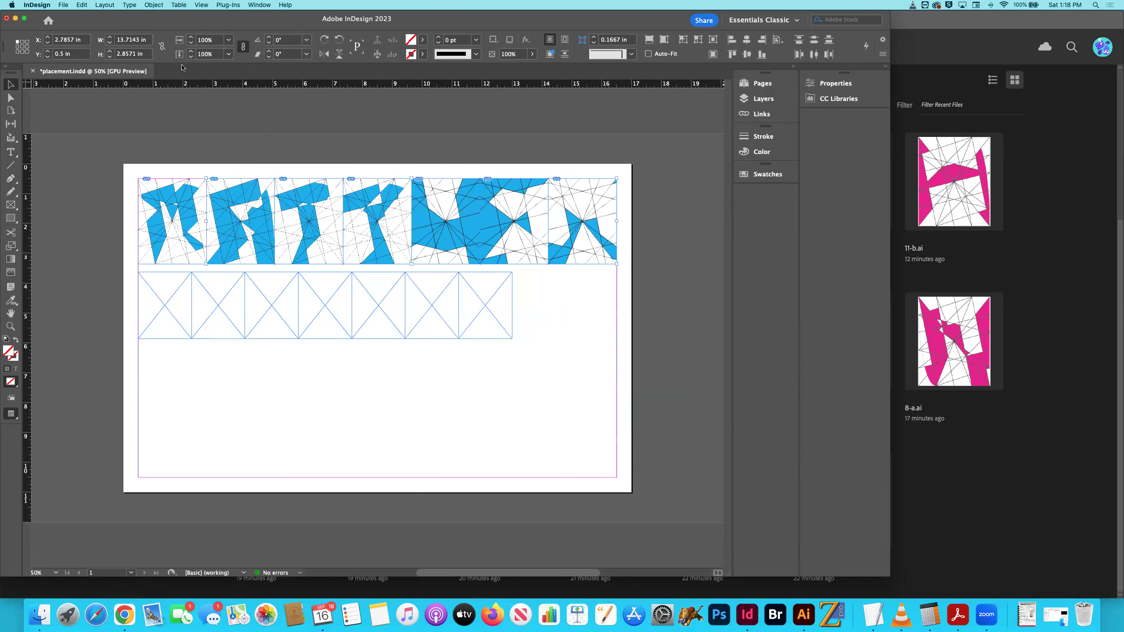
{"action": "left_click", "coordinate": [155, 5]}
{"action": "mouse_move", "coordinate": [195, 167]}
{"action": "left_click", "coordinate": [349, 168]}
Zoom in to inspect the MATTHEW letter artwork, then save placement.indd
{"action": "key", "text": "super+minus"}
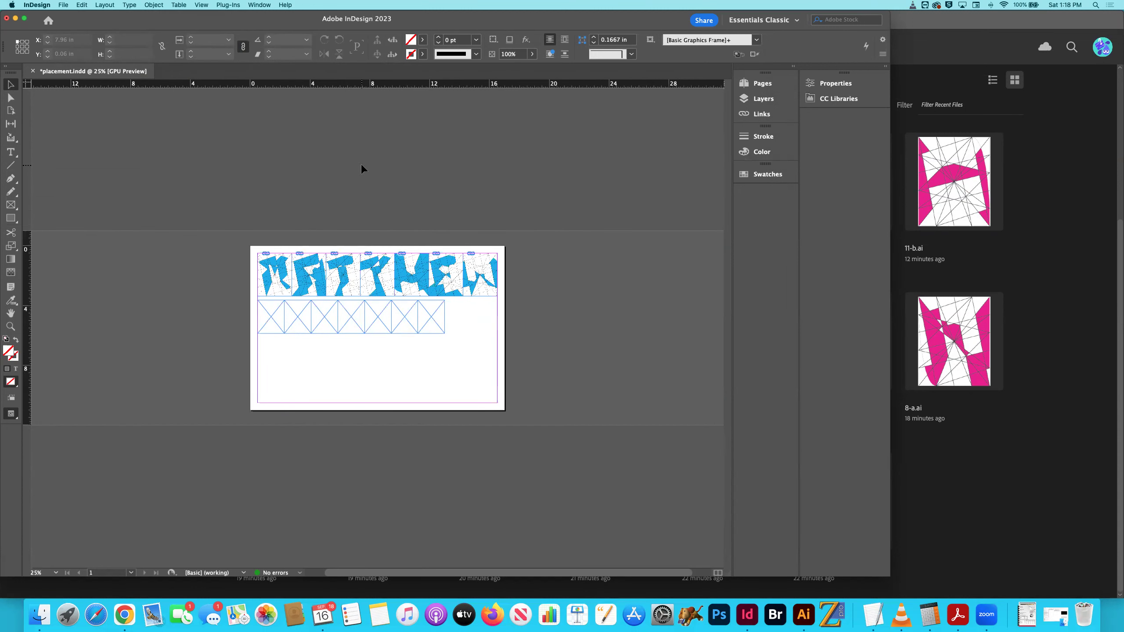
{"action": "key", "text": "super+equal"}
{"action": "key", "text": "super+equal"}
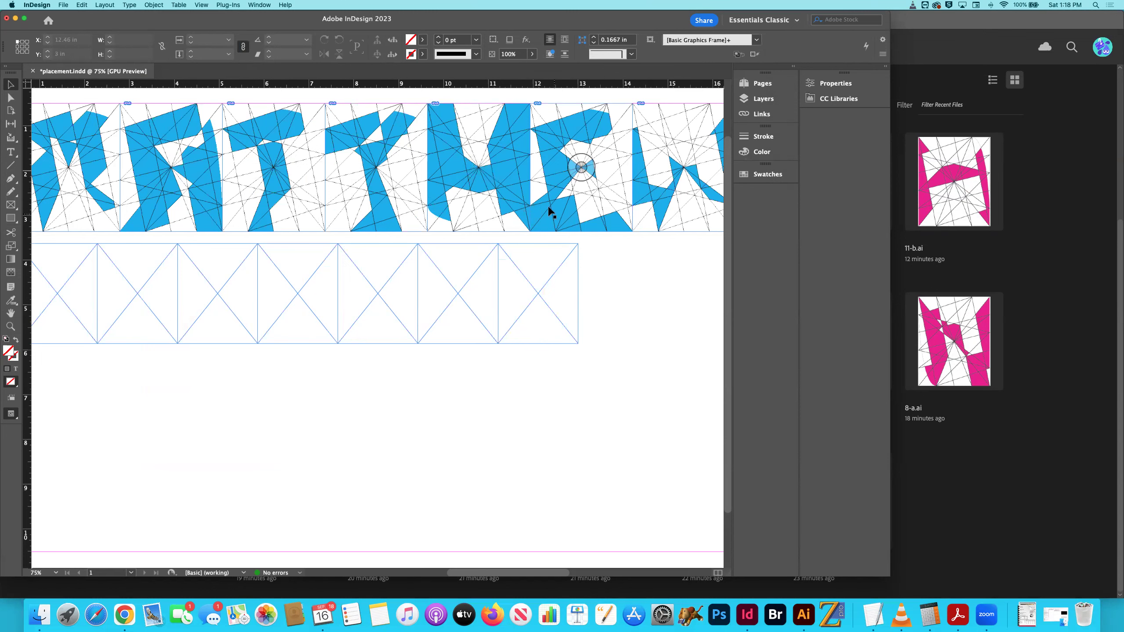
{"action": "scroll", "coordinate": [535, 213], "scroll_direction": "up", "scroll_amount": 2}
{"action": "scroll", "coordinate": [535, 212], "scroll_direction": "left", "scroll_amount": 3}
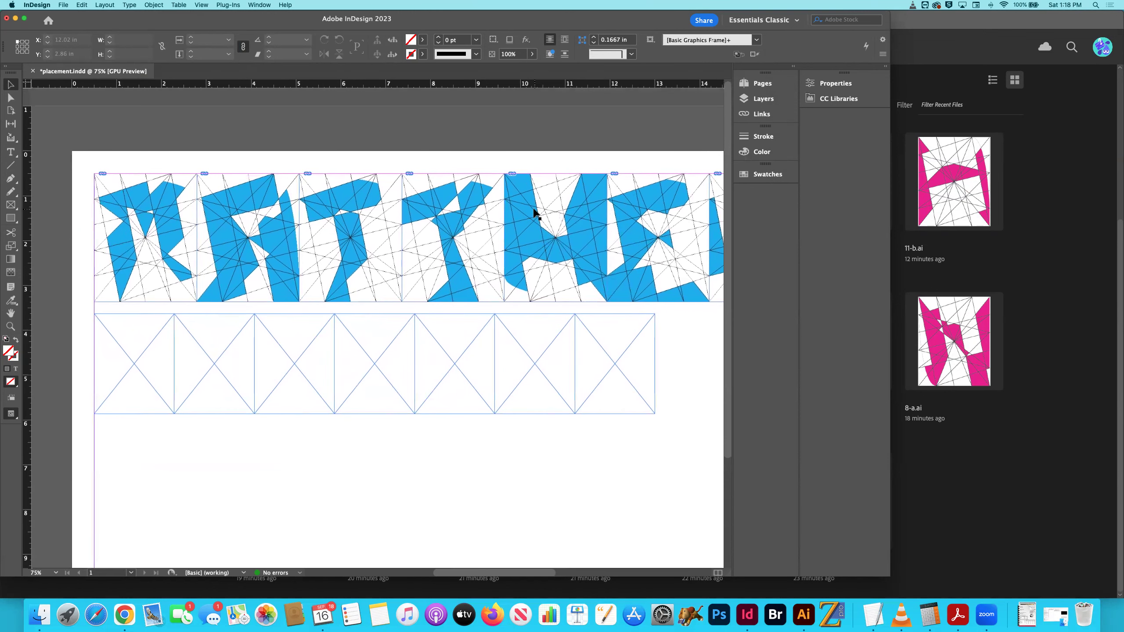
{"action": "scroll", "coordinate": [535, 213], "scroll_direction": "right", "scroll_amount": 5}
{"action": "scroll", "coordinate": [534, 213], "scroll_direction": "right", "scroll_amount": 3}
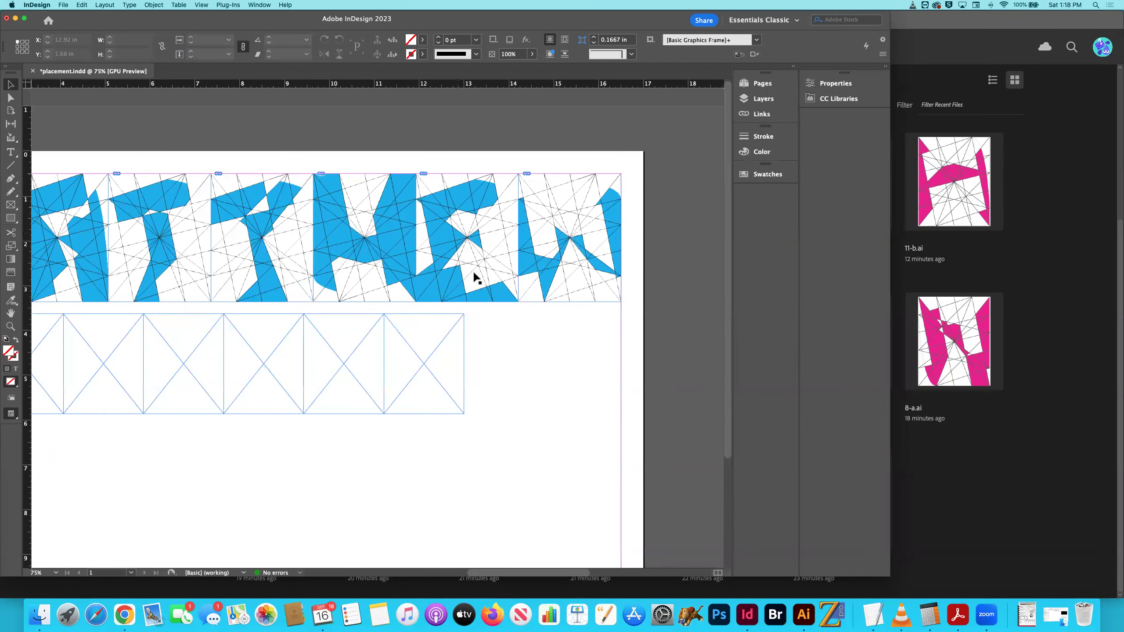
{"action": "key", "text": "super+minus"}
{"action": "key", "text": "super+minus"}
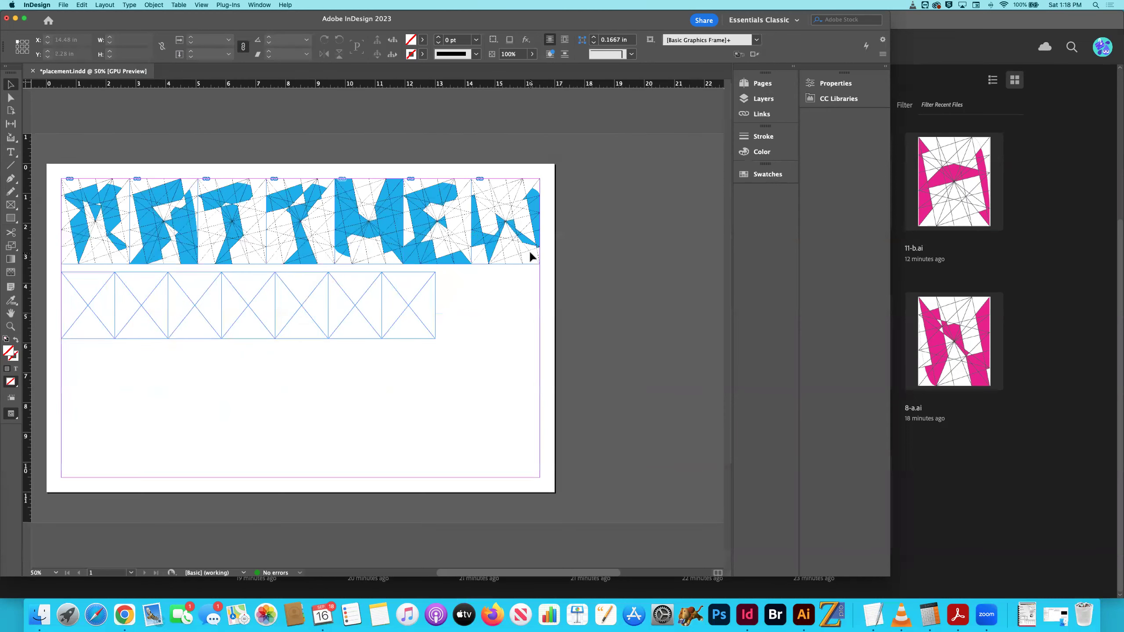
{"action": "key", "text": "super+s"}
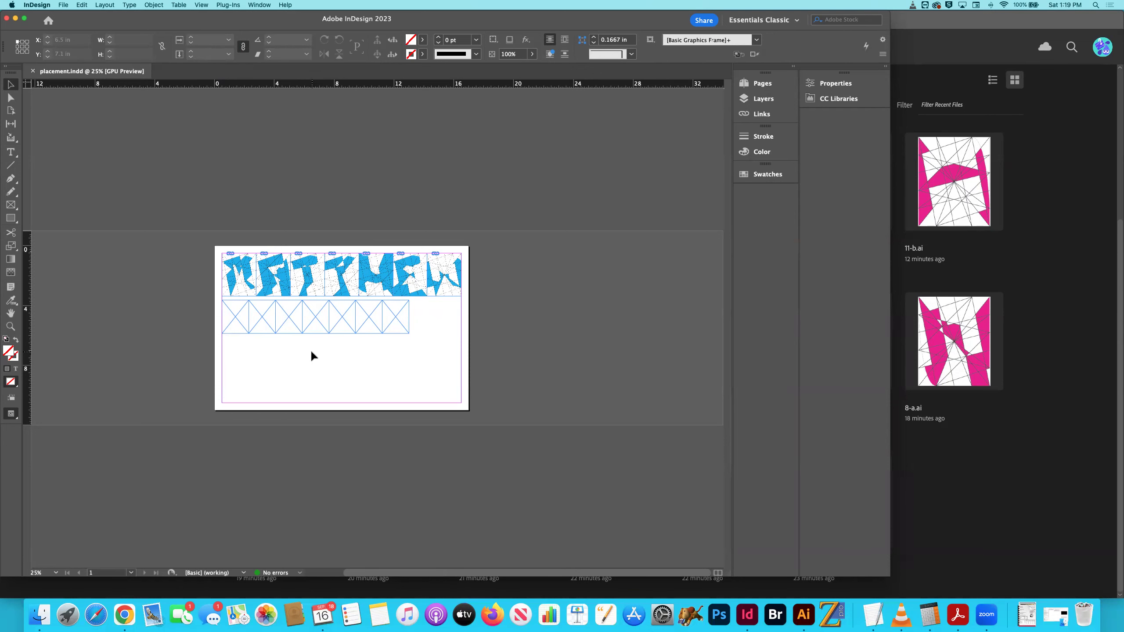
Zoom to 50% and select the first empty lower-row frame for placing artwork
{"action": "key", "text": "super+equal"}
{"action": "scroll", "coordinate": [188, 319], "scroll_direction": "left", "scroll_amount": 2}
{"action": "left_click", "coordinate": [146, 310]}
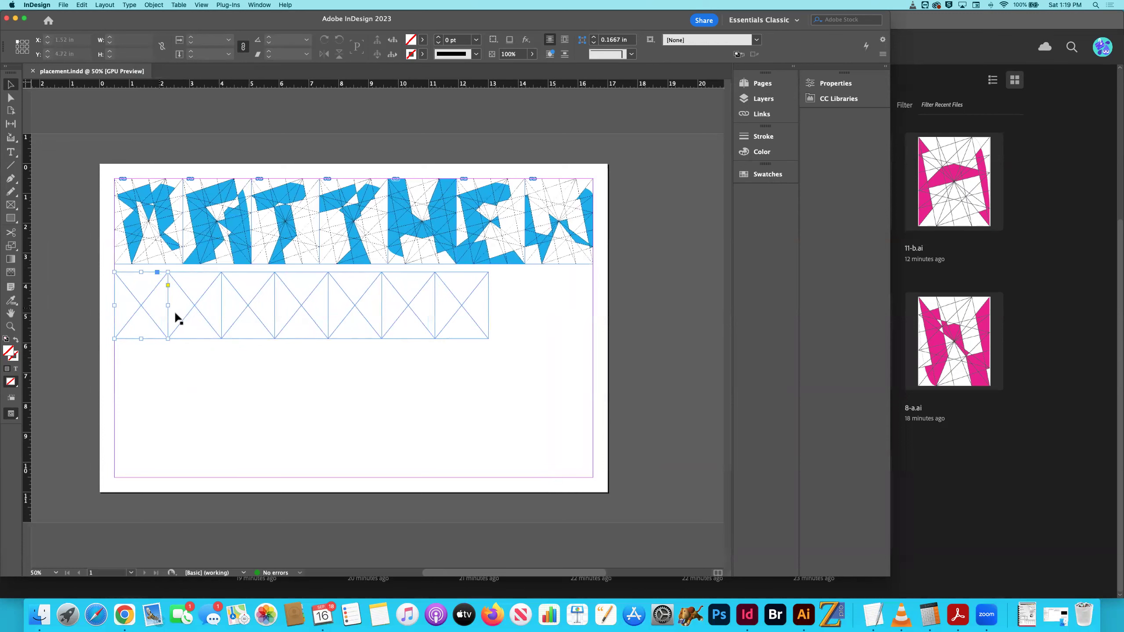
{"action": "key", "text": "super+d"}
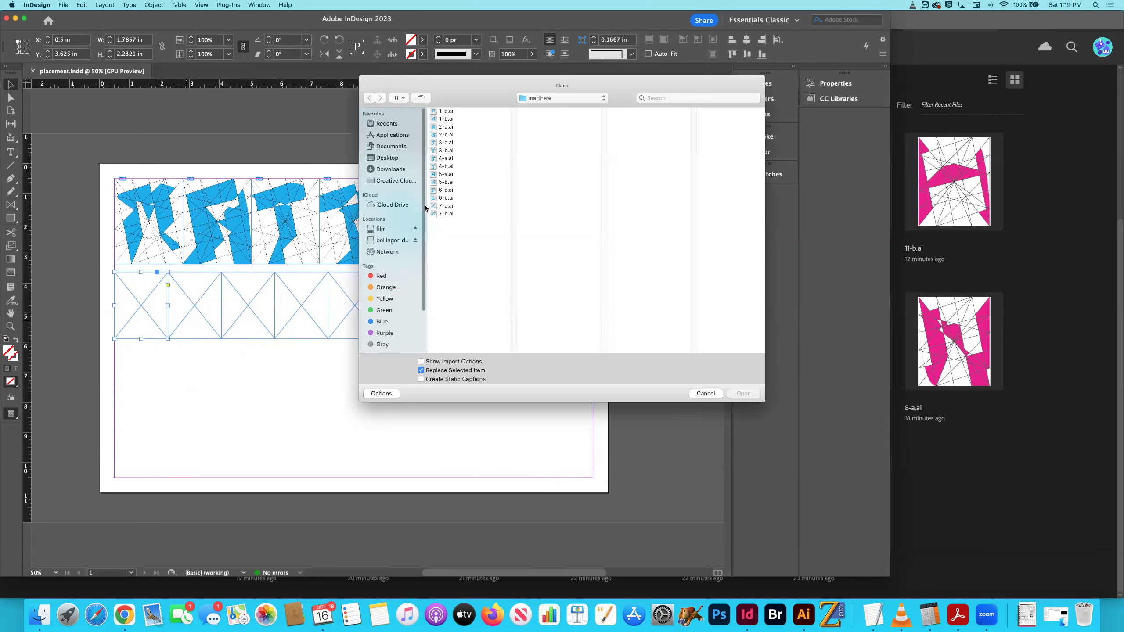
From the nizhoni folder, place 8-b.ai into the first lower-row frame
{"action": "left_click", "coordinate": [560, 94]}
{"action": "left_click", "coordinate": [564, 111]}
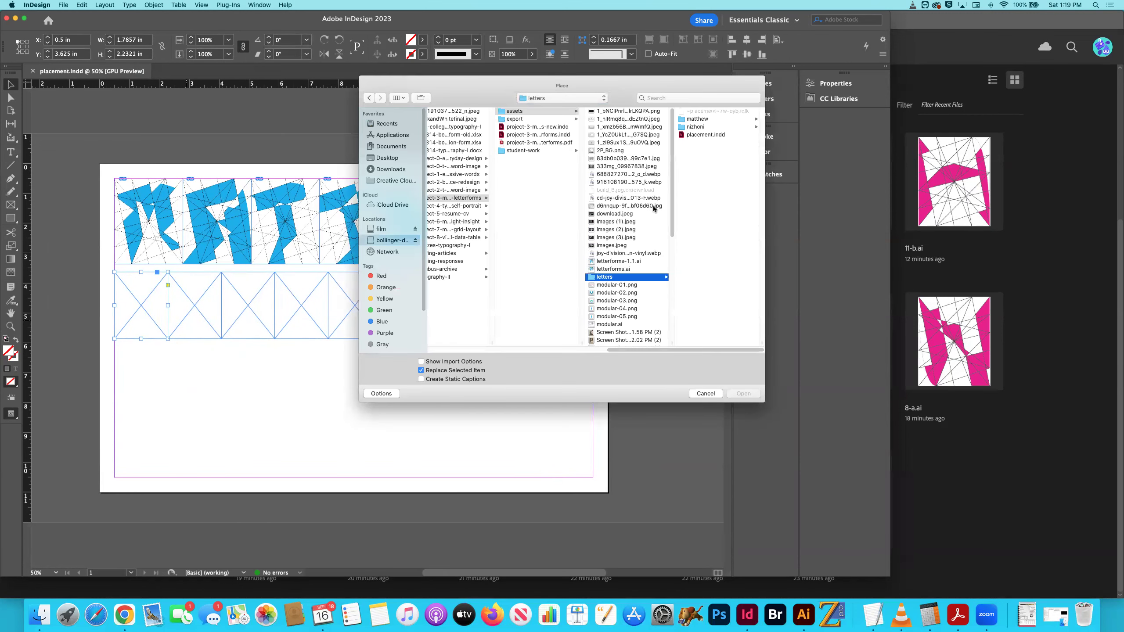
{"action": "left_click", "coordinate": [697, 127]}
{"action": "key", "text": "Right"}
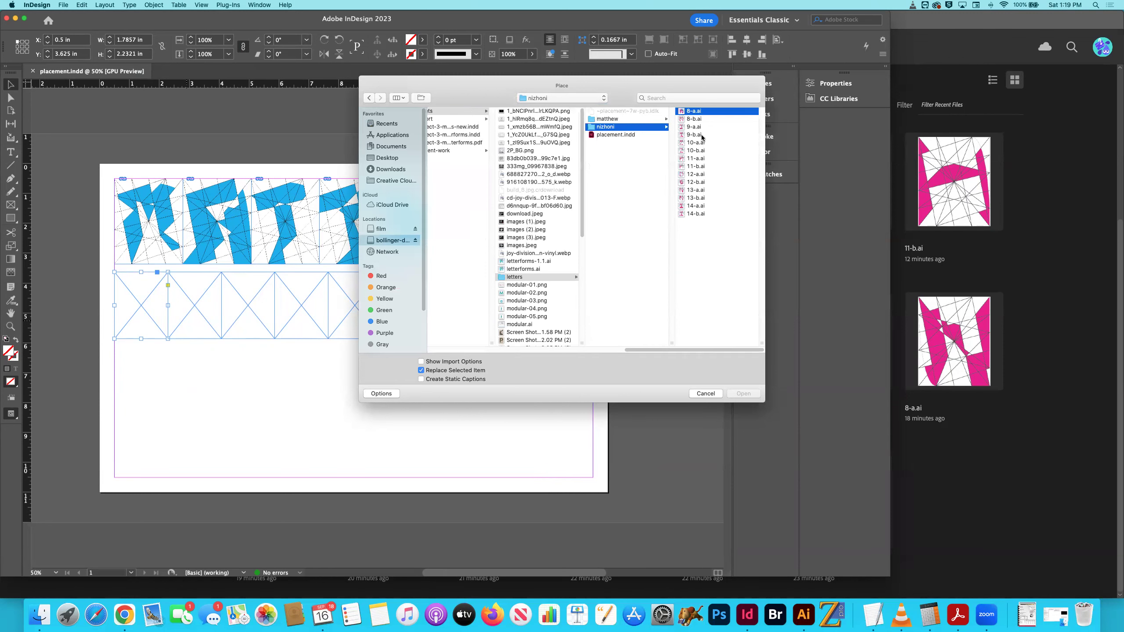
{"action": "key", "text": "Down"}
{"action": "key", "text": "Up"}
{"action": "key", "text": "Down"}
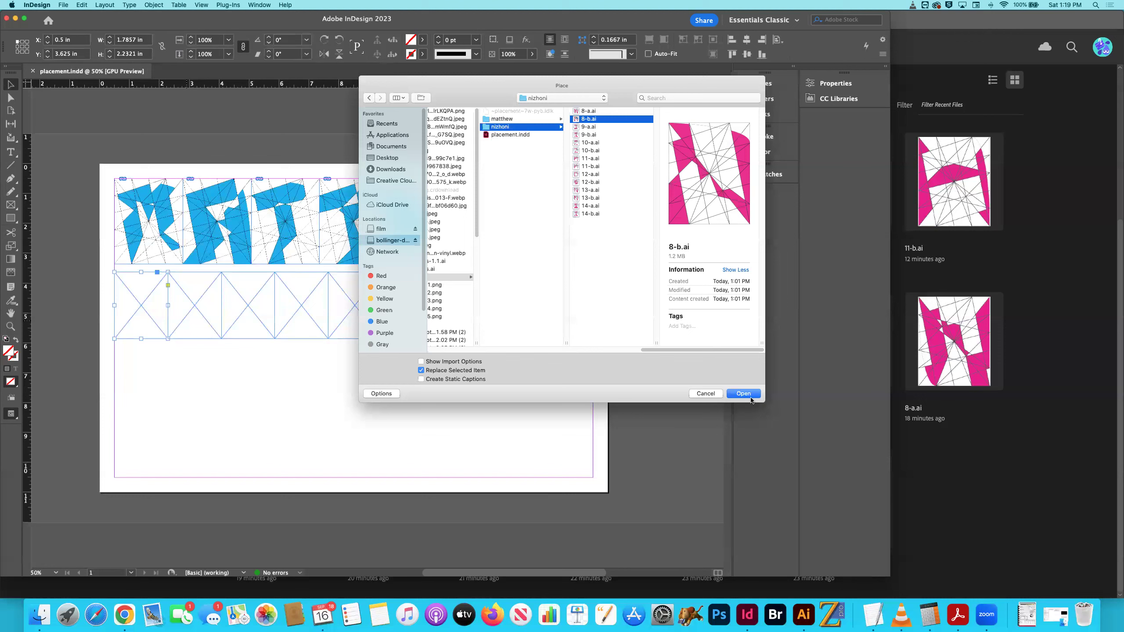
{"action": "left_click", "coordinate": [736, 394]}
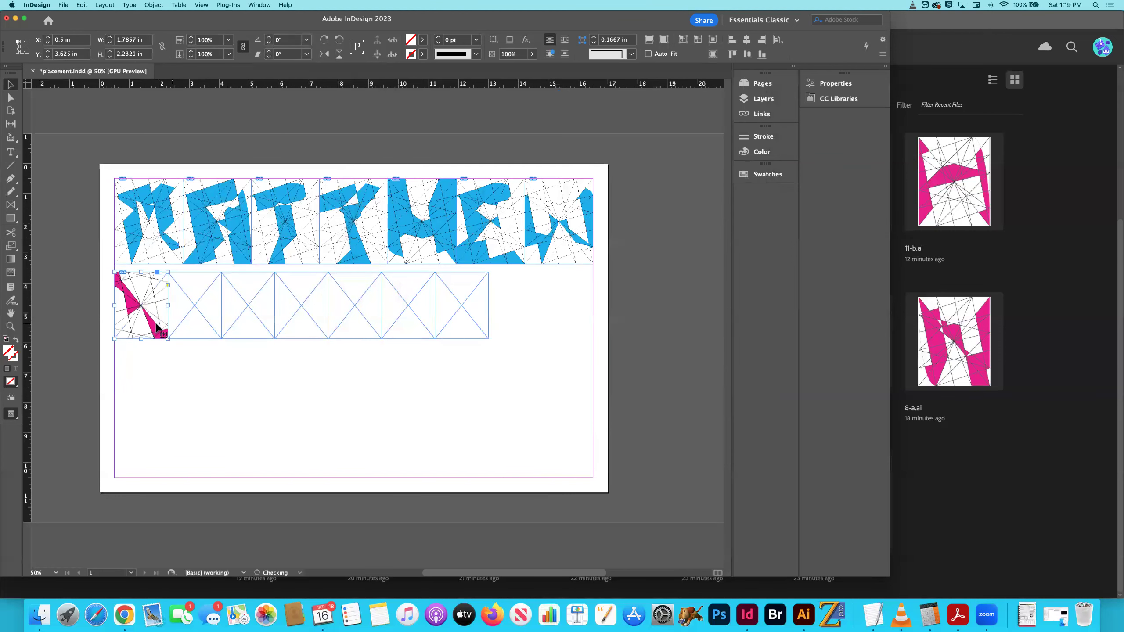
Place 9-a.ai into the second lower-row frame
{"action": "key", "text": "super+d"}
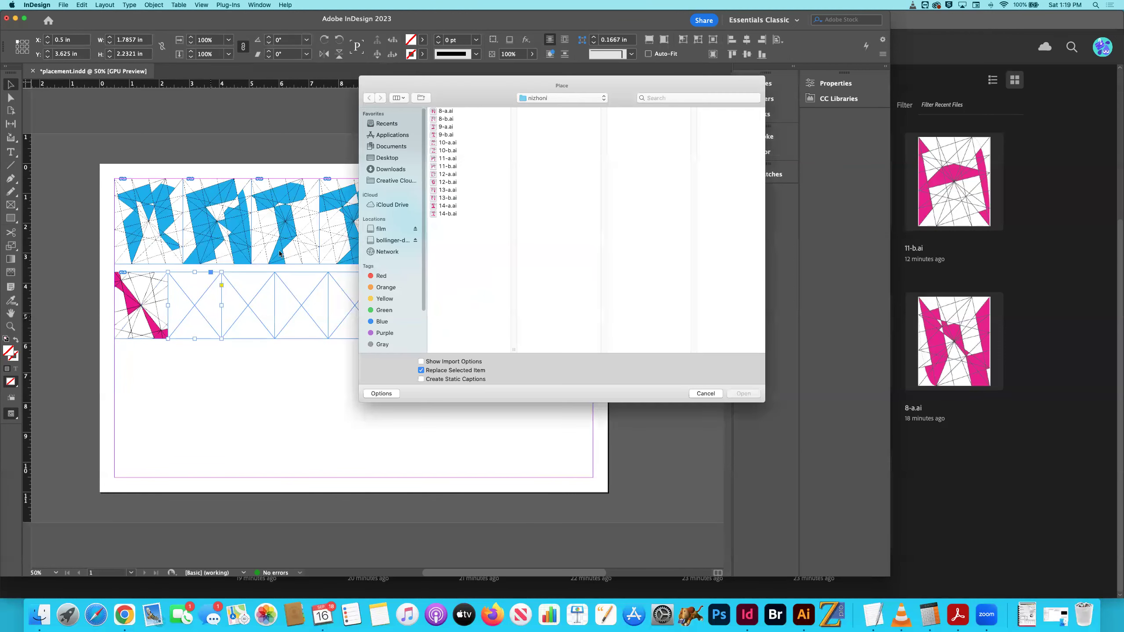
{"action": "left_click", "coordinate": [442, 128]}
{"action": "key", "text": "Down"}
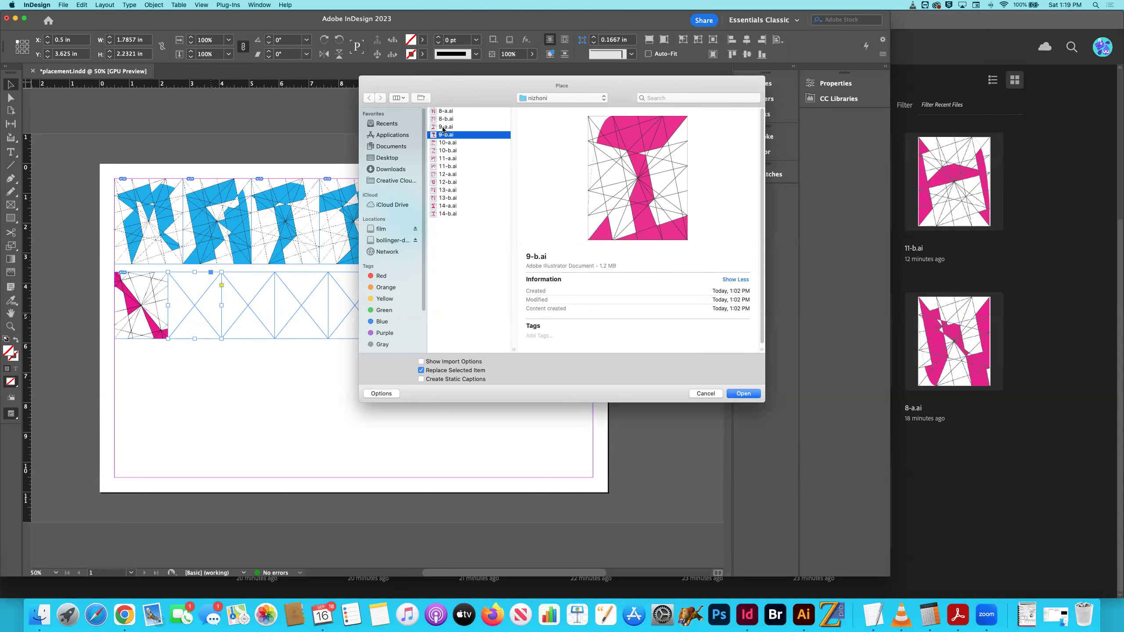
{"action": "key", "text": "Up"}
{"action": "left_click", "coordinate": [742, 395]}
Place 10-b.ai into the third lower-row frame
{"action": "left_click", "coordinate": [265, 326]}
{"action": "key", "text": "super+d"}
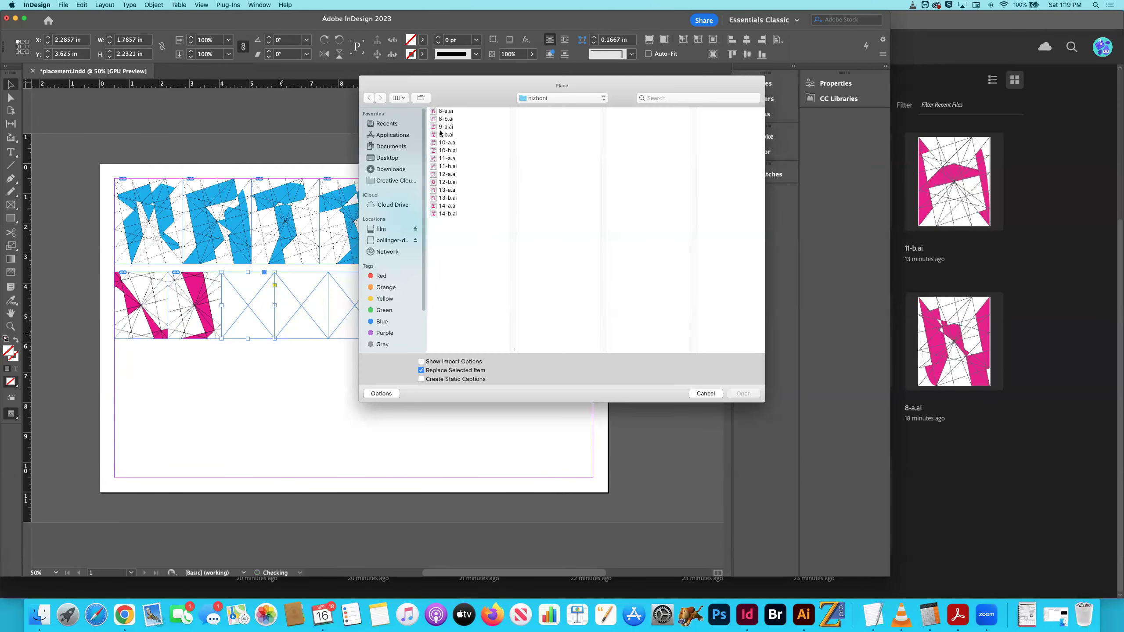
{"action": "left_click", "coordinate": [446, 143]}
{"action": "left_click", "coordinate": [449, 151]}
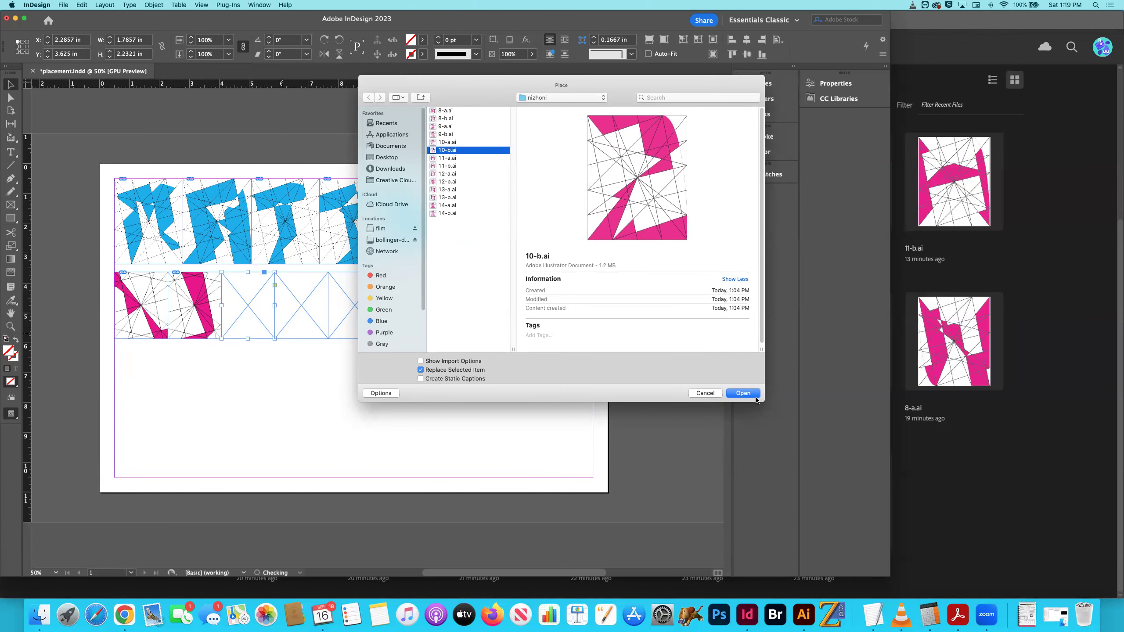
{"action": "left_click", "coordinate": [746, 395]}
Place 11-b.ai into the fourth lower-row frame after comparing it with 11-a.ai
{"action": "left_click", "coordinate": [318, 328]}
{"action": "key", "text": "super+d"}
{"action": "left_click", "coordinate": [446, 151]}
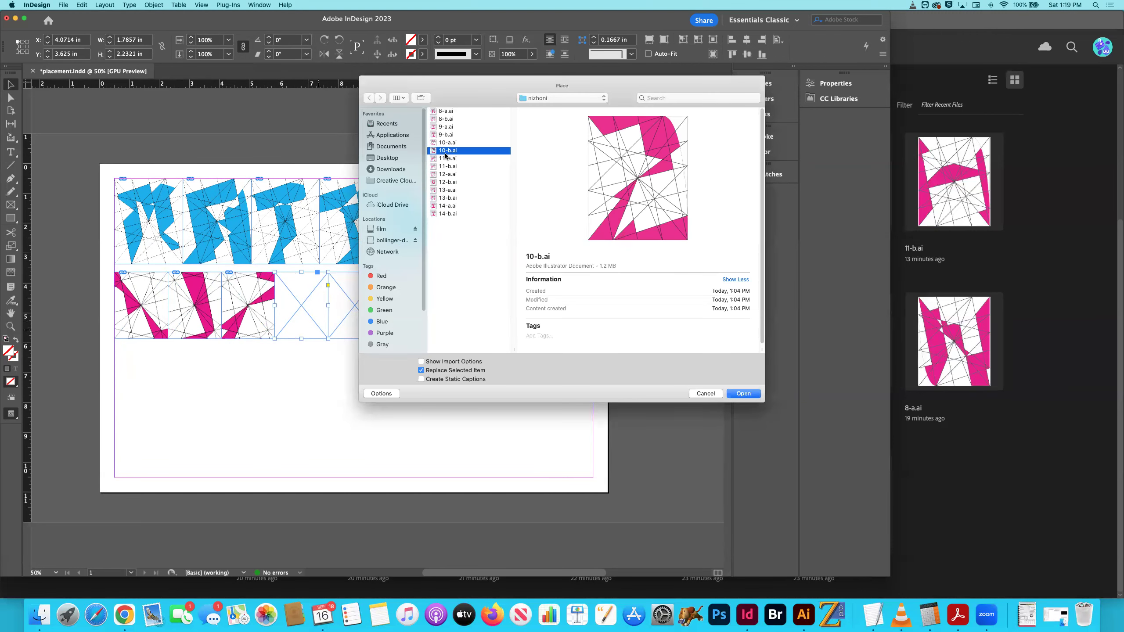
{"action": "key", "text": "Down"}
{"action": "key", "text": "Down"}
{"action": "key", "text": "Up"}
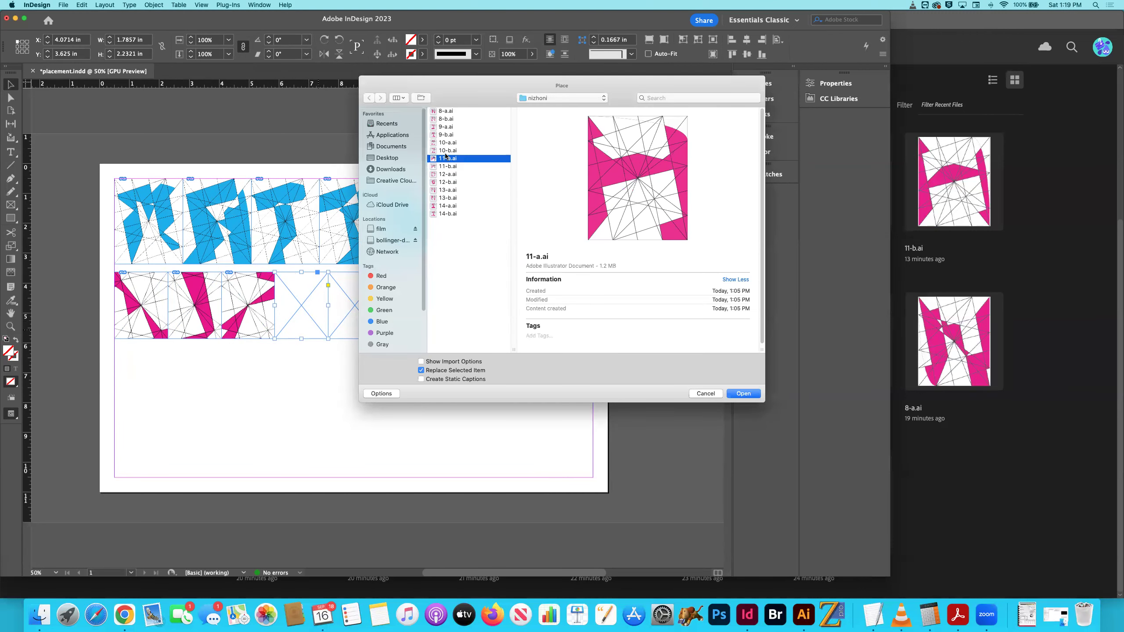
{"action": "key", "text": "Down"}
{"action": "key", "text": "Up"}
{"action": "key", "text": "Down"}
{"action": "left_click", "coordinate": [742, 393]}
Place 12-b.ai into the fifth pink frame
{"action": "left_click", "coordinate": [364, 326]}
{"action": "key", "text": "cmd+d"}
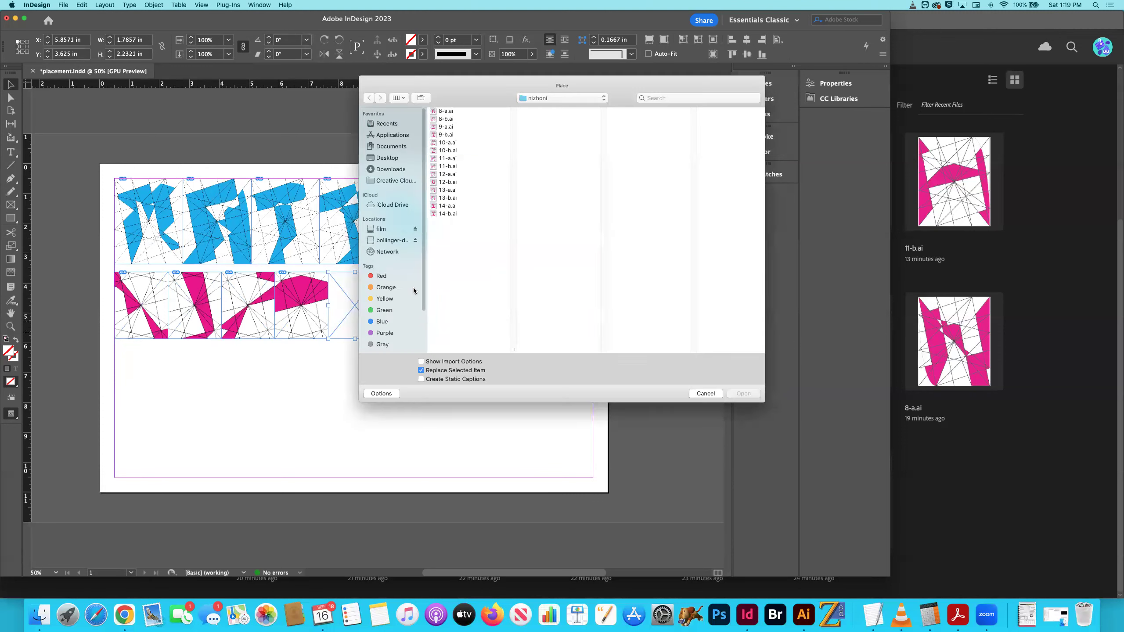
{"action": "left_click", "coordinate": [441, 164]}
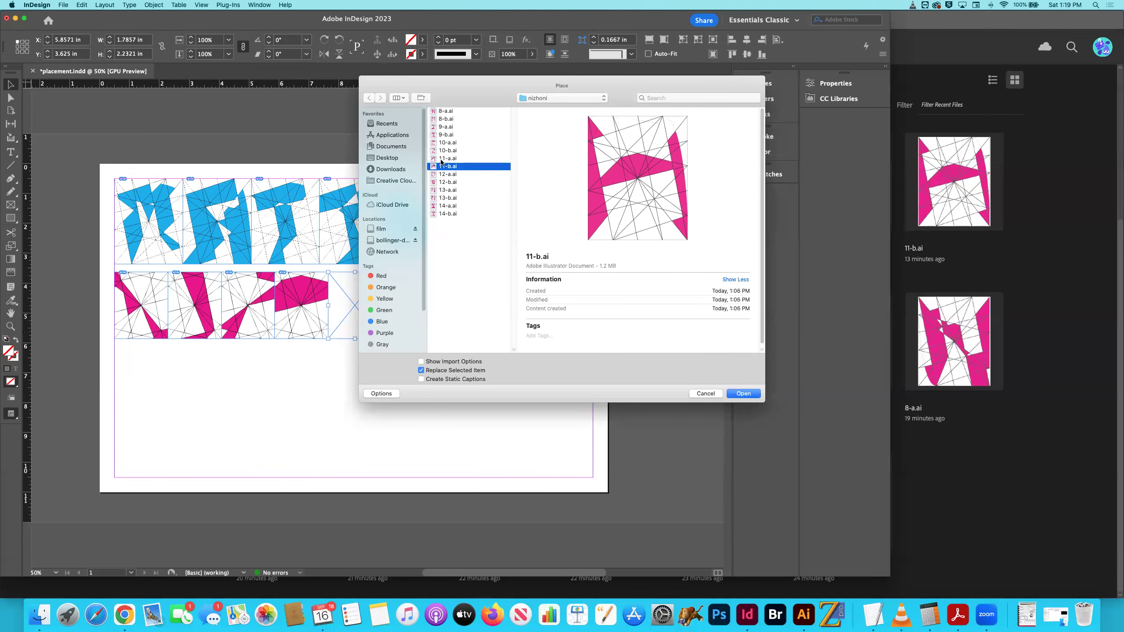
{"action": "key", "text": "Down"}
{"action": "key", "text": "Down"}
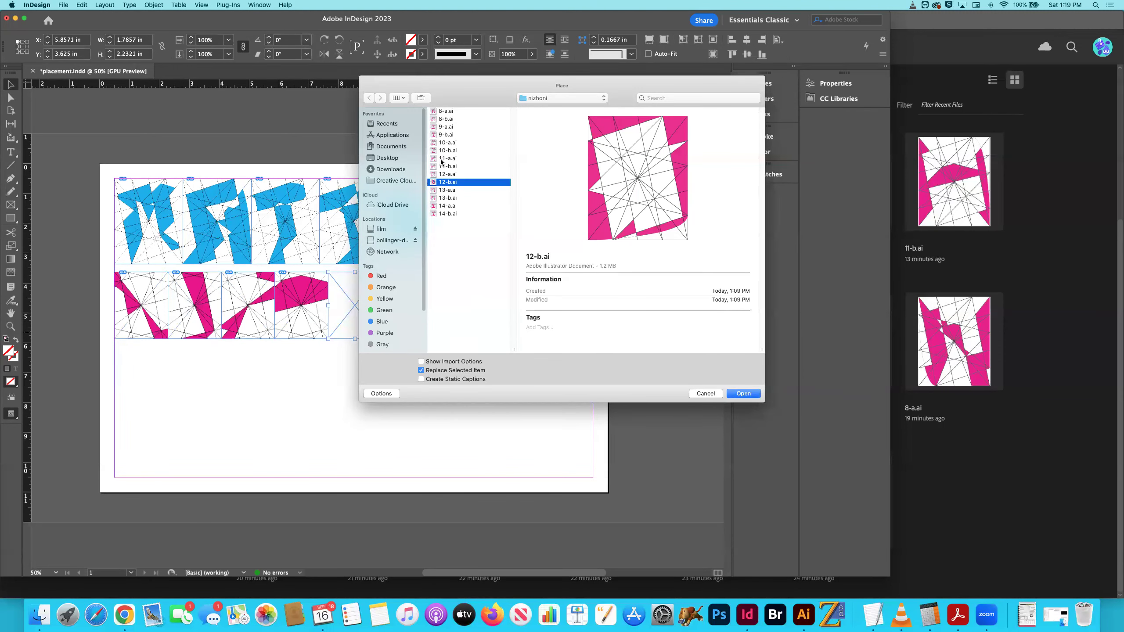
{"action": "left_click", "coordinate": [745, 391]}
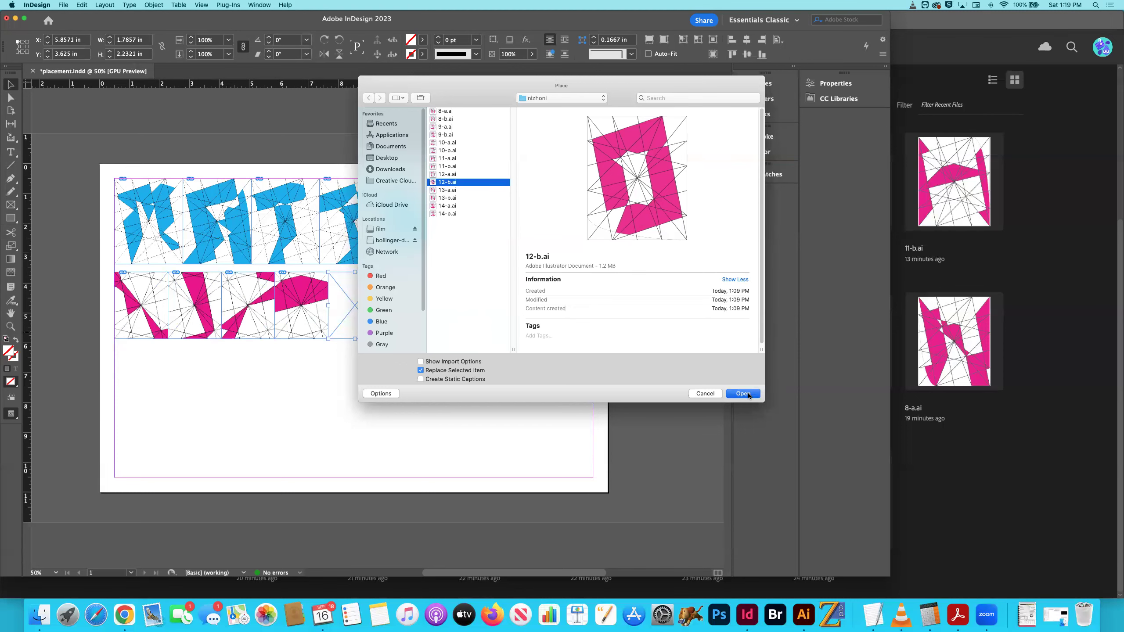
Place 13-a.ai into the next pink frame, passing over 13-b.ai
{"action": "left_click", "coordinate": [411, 333]}
{"action": "key", "text": "super+d"}
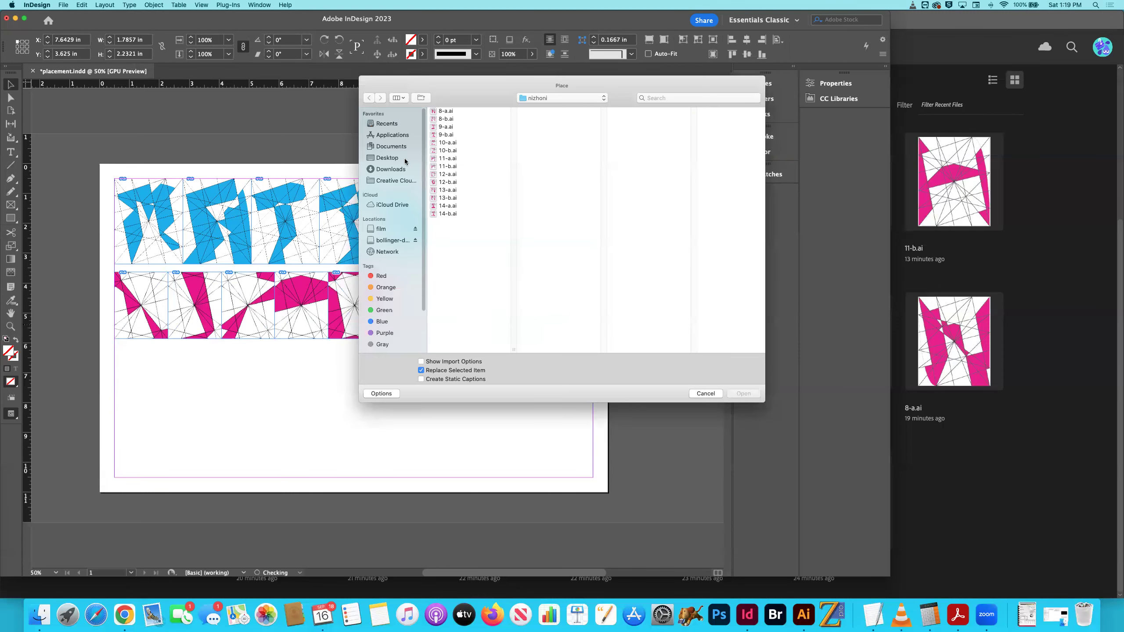
{"action": "left_click", "coordinate": [447, 174]}
{"action": "key", "text": "Down"}
{"action": "key", "text": "Down"}
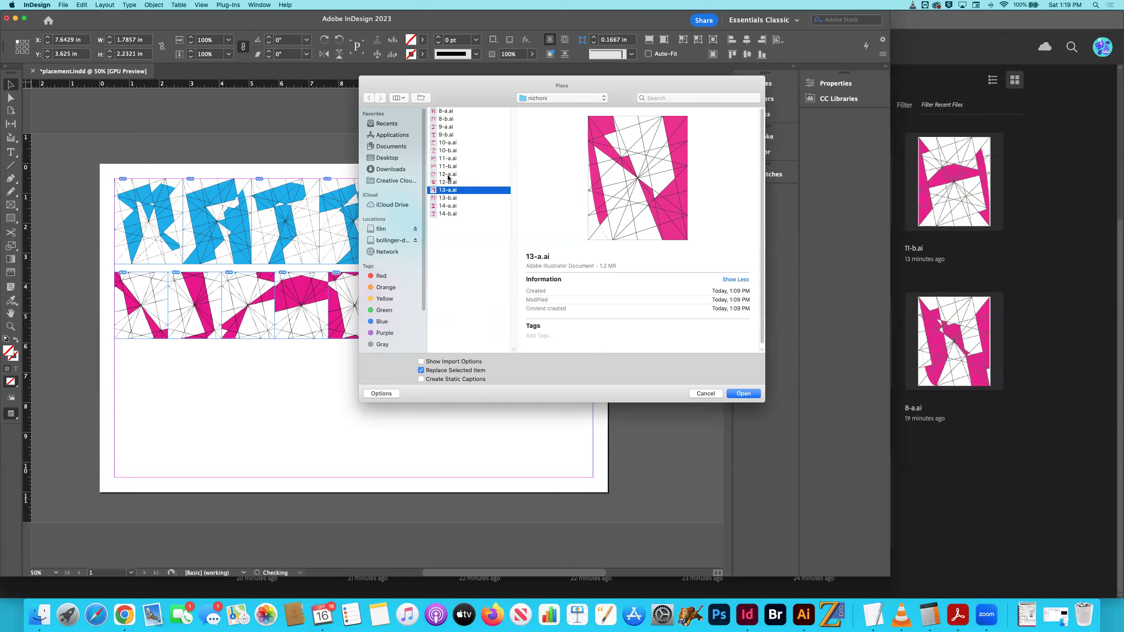
{"action": "key", "text": "Down"}
{"action": "key", "text": "Up"}
{"action": "left_click", "coordinate": [731, 392]}
For the next empty pink frame, compare the 14-a.ai and 14-b.ai letter files
{"action": "left_click", "coordinate": [458, 324]}
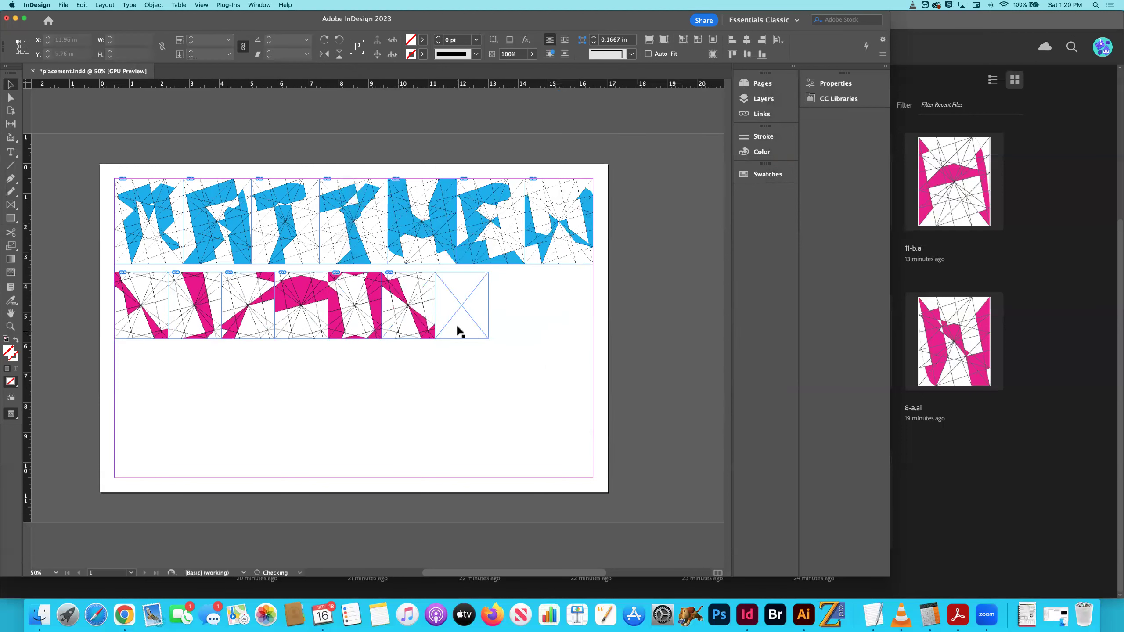
{"action": "key", "text": "super+d"}
{"action": "left_click", "coordinate": [442, 207]}
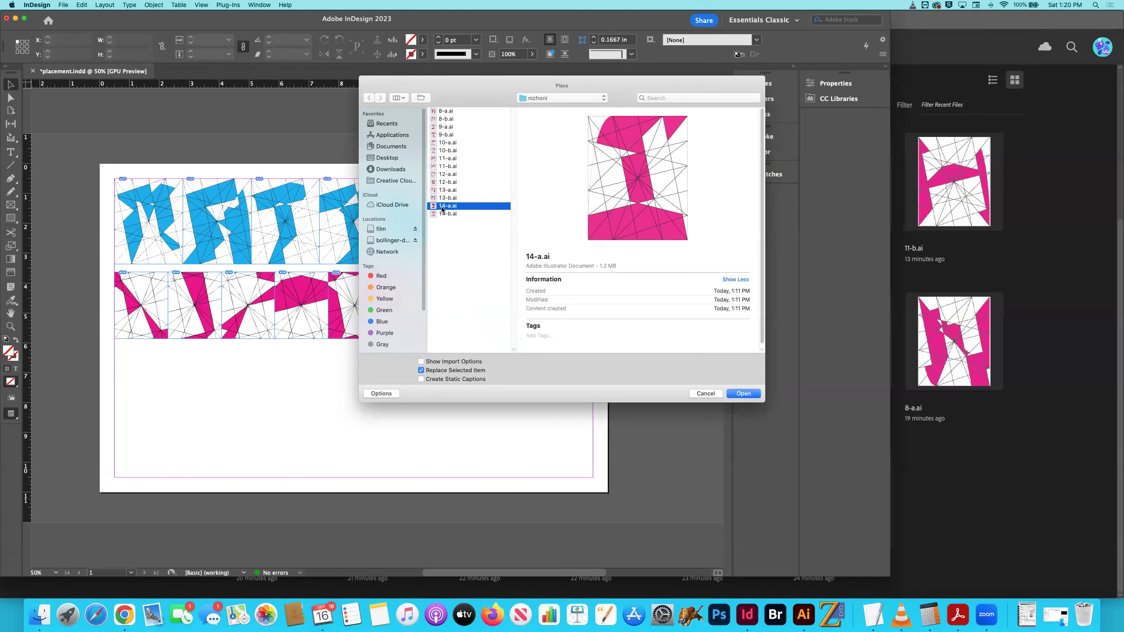
{"action": "key", "text": "Down"}
{"action": "key", "text": "Up"}
{"action": "key", "text": "Down"}
Place the final NIZHONI letter and fit every letter image proportionally in its frame
{"action": "left_click", "coordinate": [734, 391]}
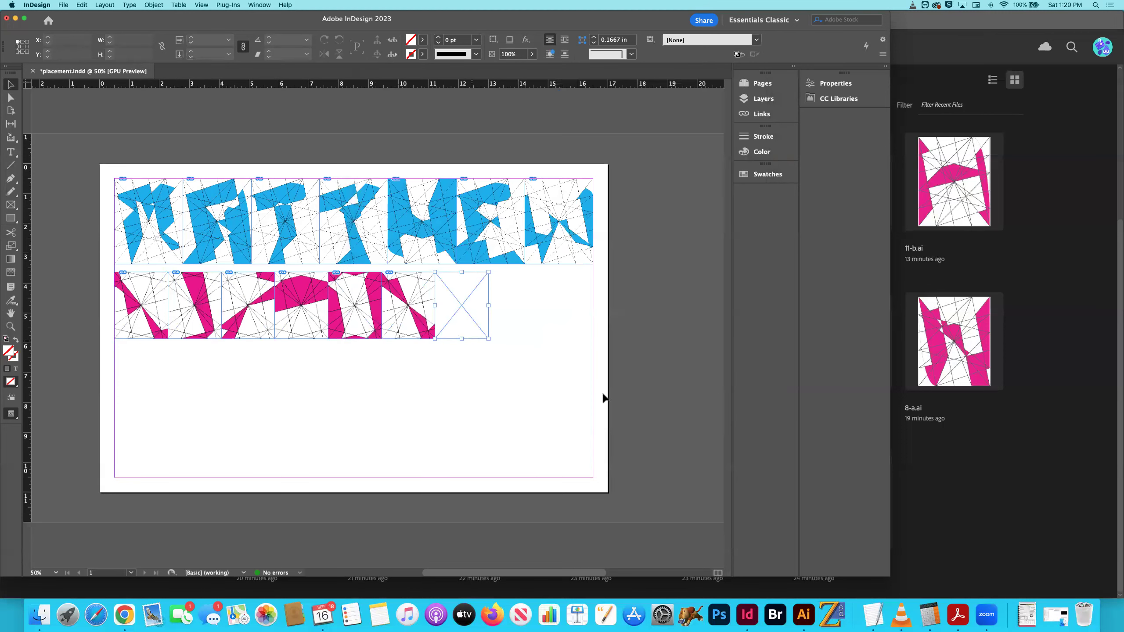
{"action": "left_click_drag", "start_coordinate": [77, 225], "coordinate": [611, 319]}
{"action": "left_click", "coordinate": [153, 4]}
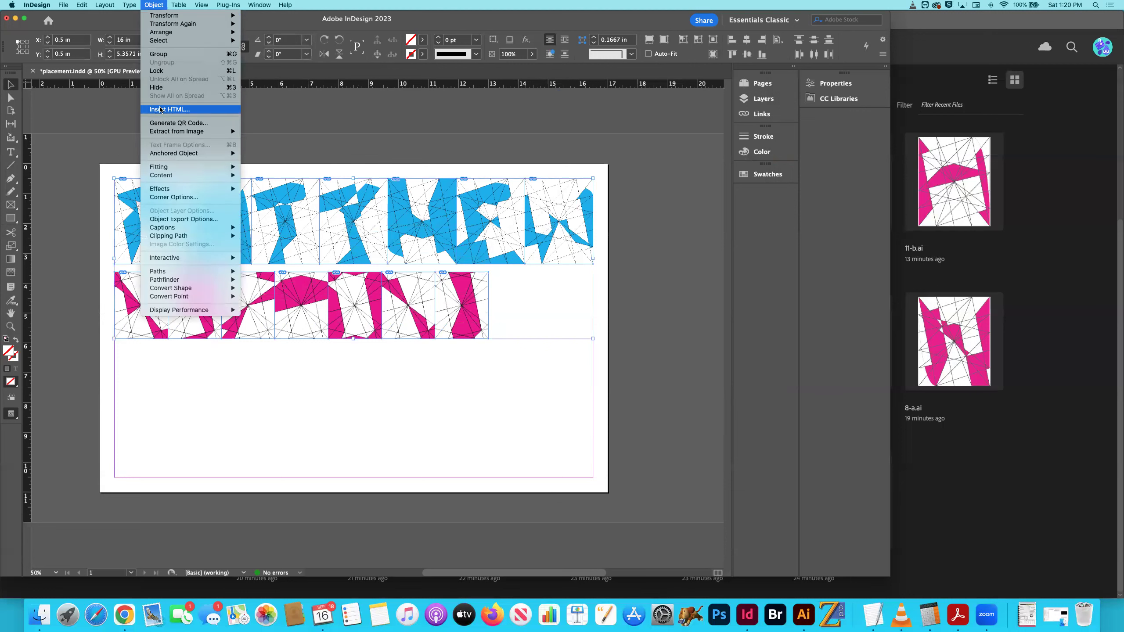
{"action": "mouse_move", "coordinate": [194, 166]}
{"action": "left_click", "coordinate": [292, 175]}
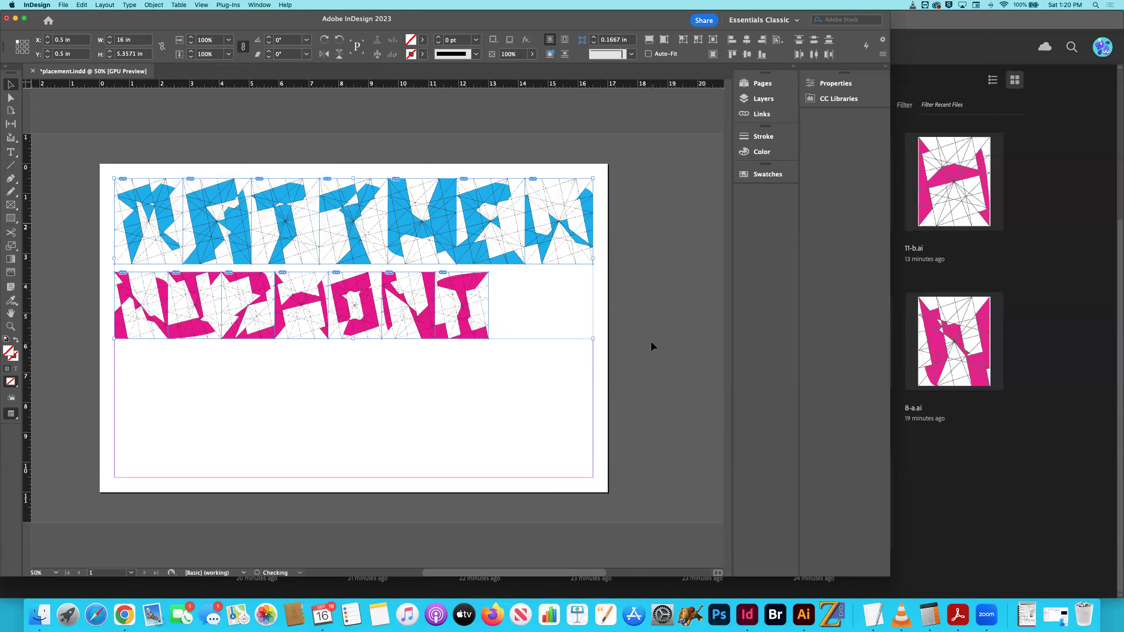
Check the whole page at fit-to-window zoom and save placement.indd
{"action": "key", "text": "super+minus"}
{"action": "key", "text": "super+minus"}
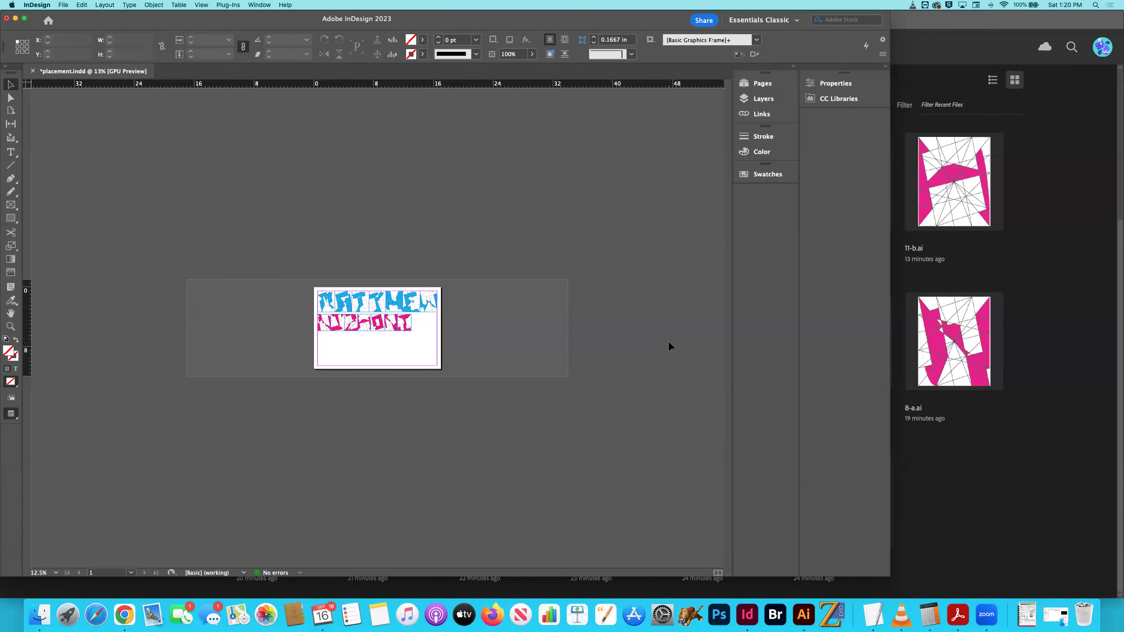
{"action": "key", "text": "super+0"}
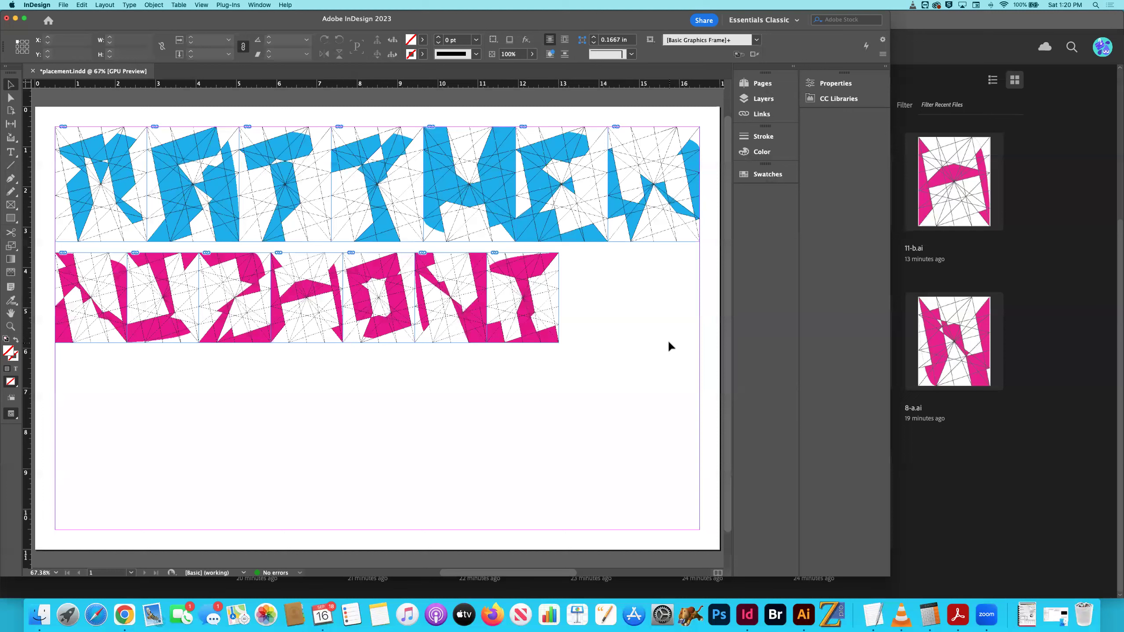
{"action": "key", "text": "super+s"}
Export the layout as placement.pdf in Adobe PDF (Print) format, then bring Finder forward
{"action": "left_click", "coordinate": [63, 5]}
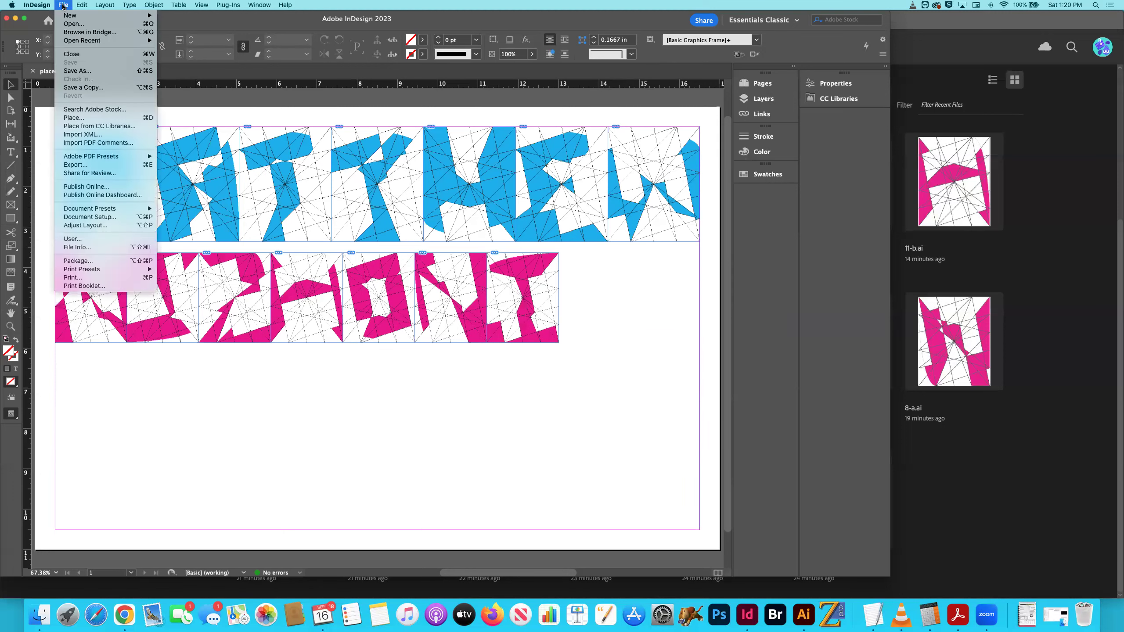
{"action": "left_click", "coordinate": [97, 166]}
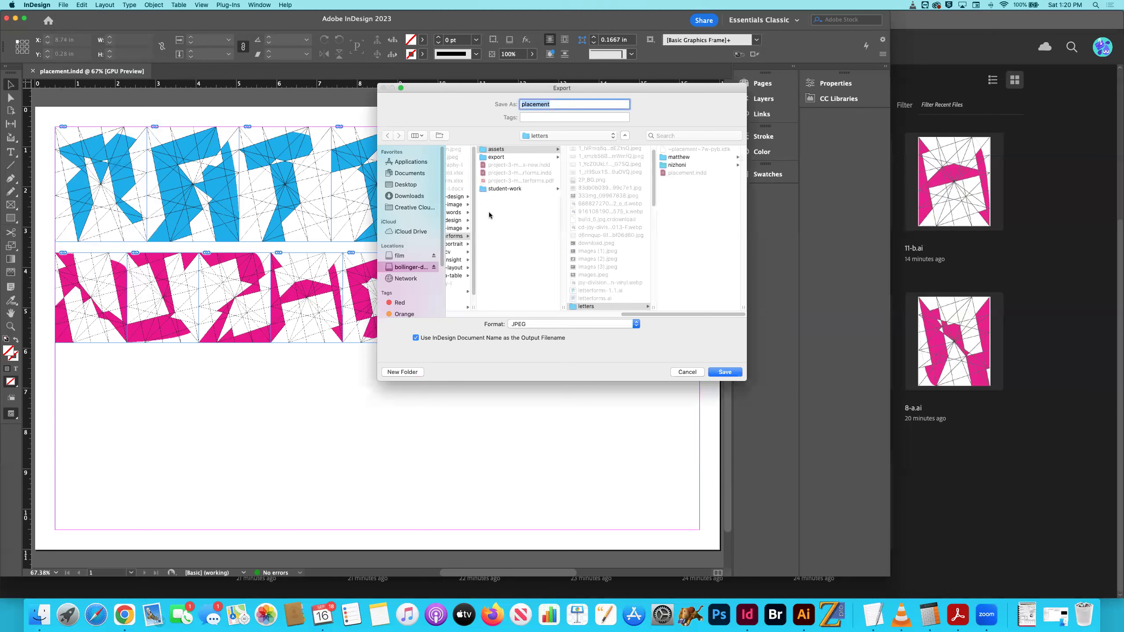
{"action": "left_click", "coordinate": [549, 326]}
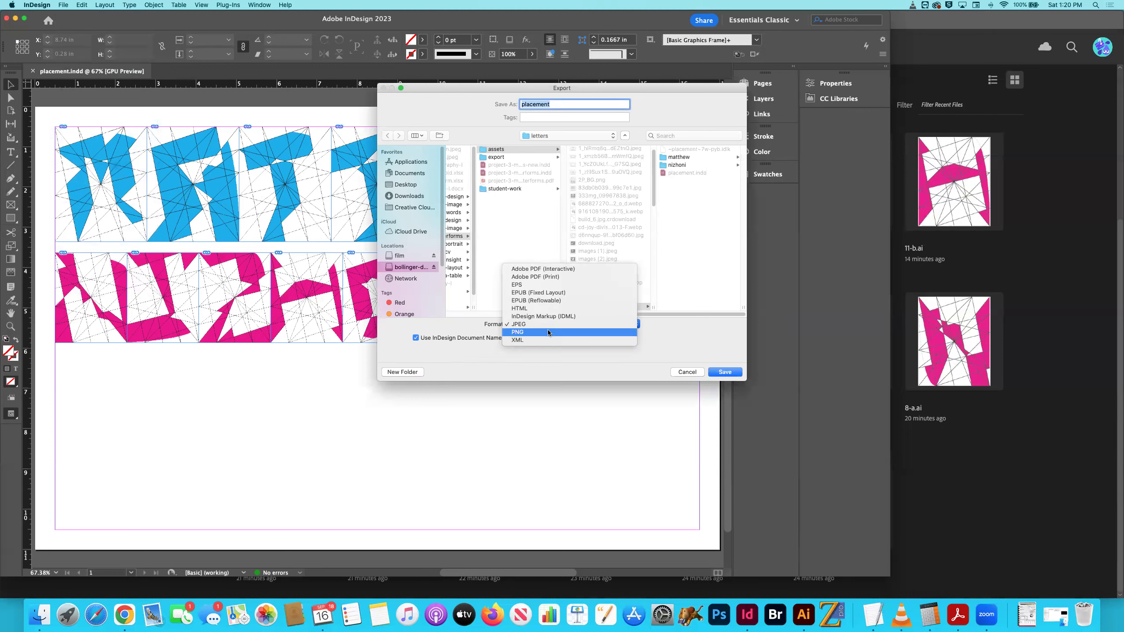
{"action": "left_click", "coordinate": [547, 278]}
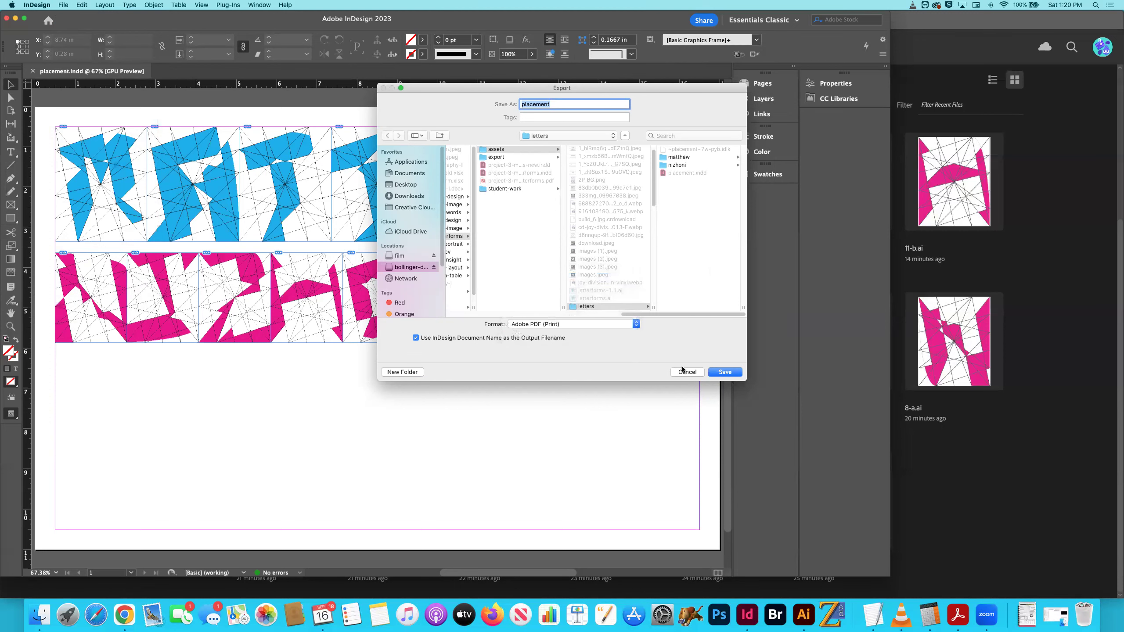
{"action": "left_click", "coordinate": [729, 373]}
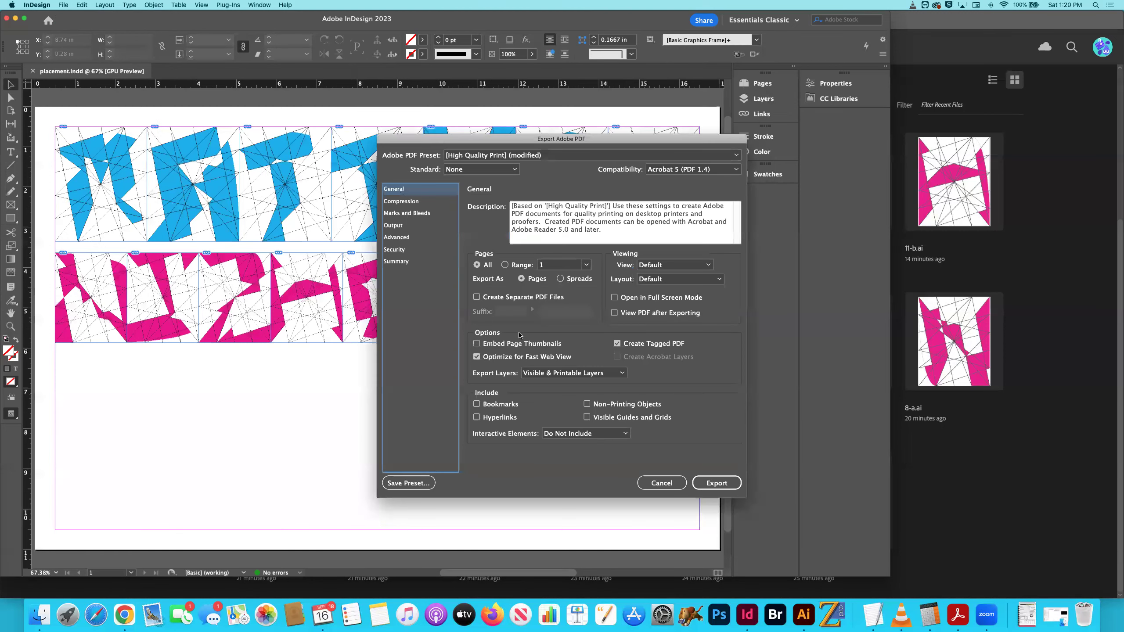
{"action": "left_click", "coordinate": [407, 201]}
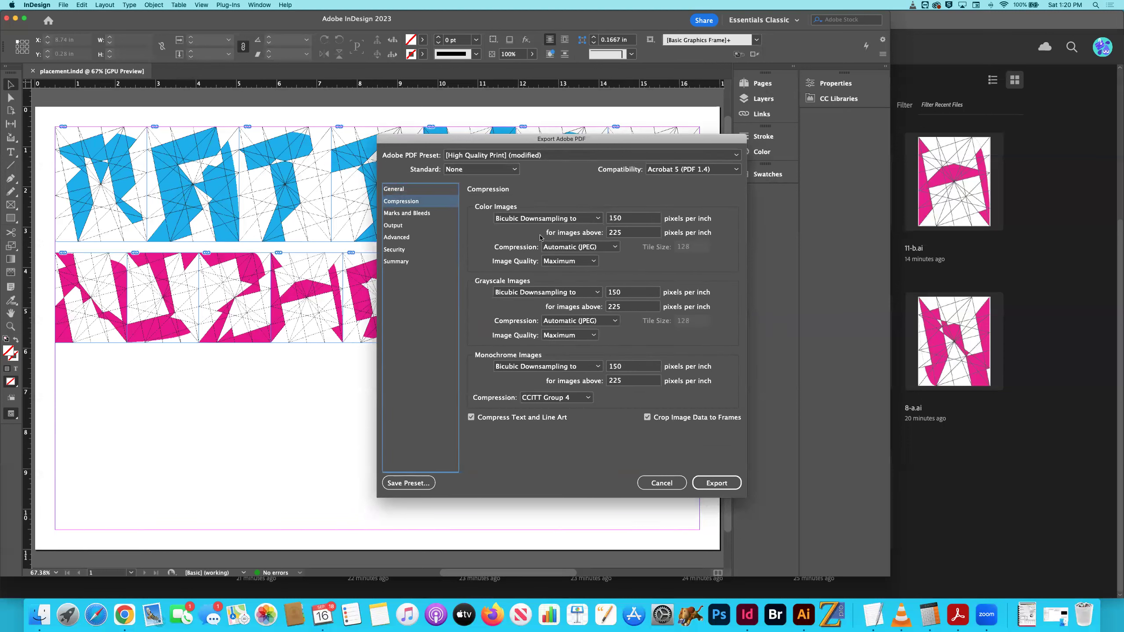
{"action": "left_click", "coordinate": [717, 482]}
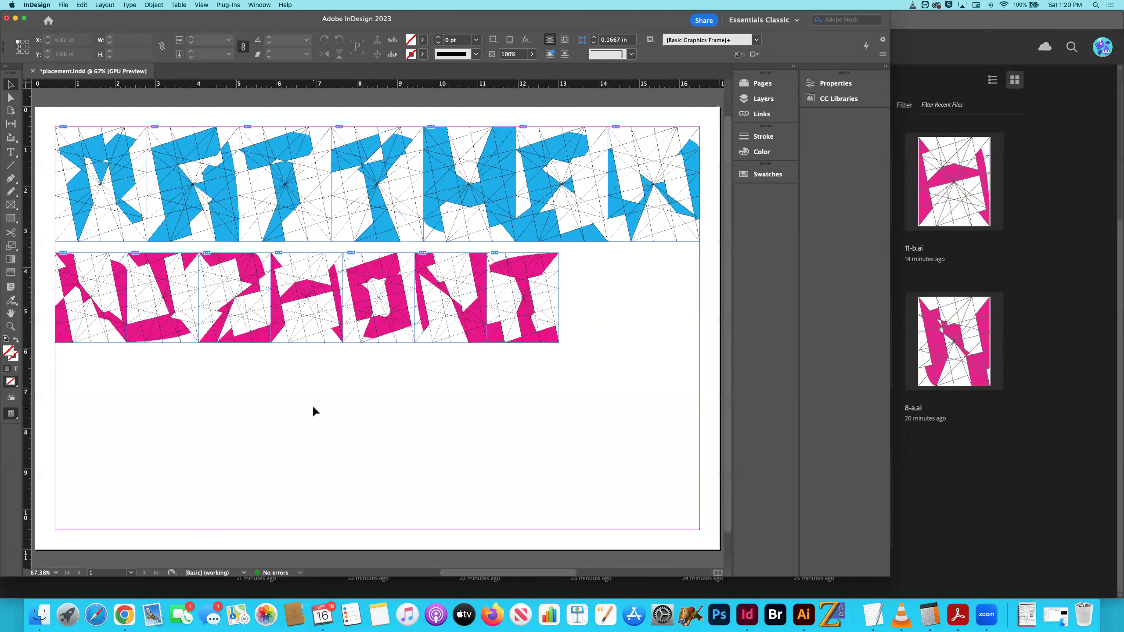
{"action": "left_click", "coordinate": [41, 614]}
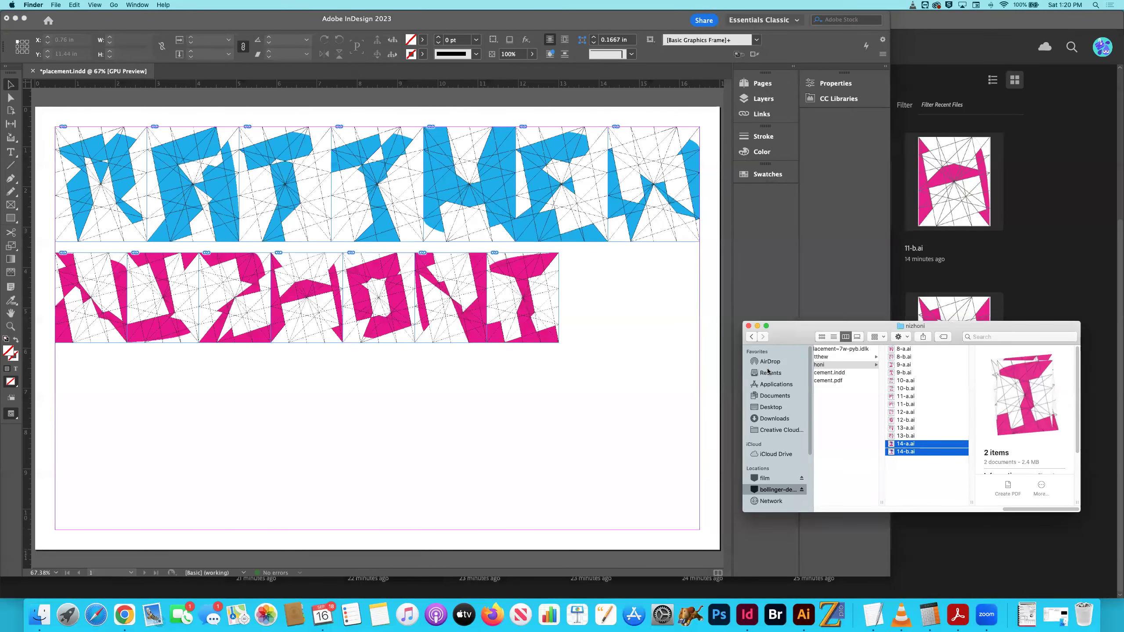
Open placement.pdf in Acrobat and inspect the blue letters at 600% zoom
{"action": "left_click", "coordinate": [857, 394]}
{"action": "left_click", "coordinate": [874, 382]}
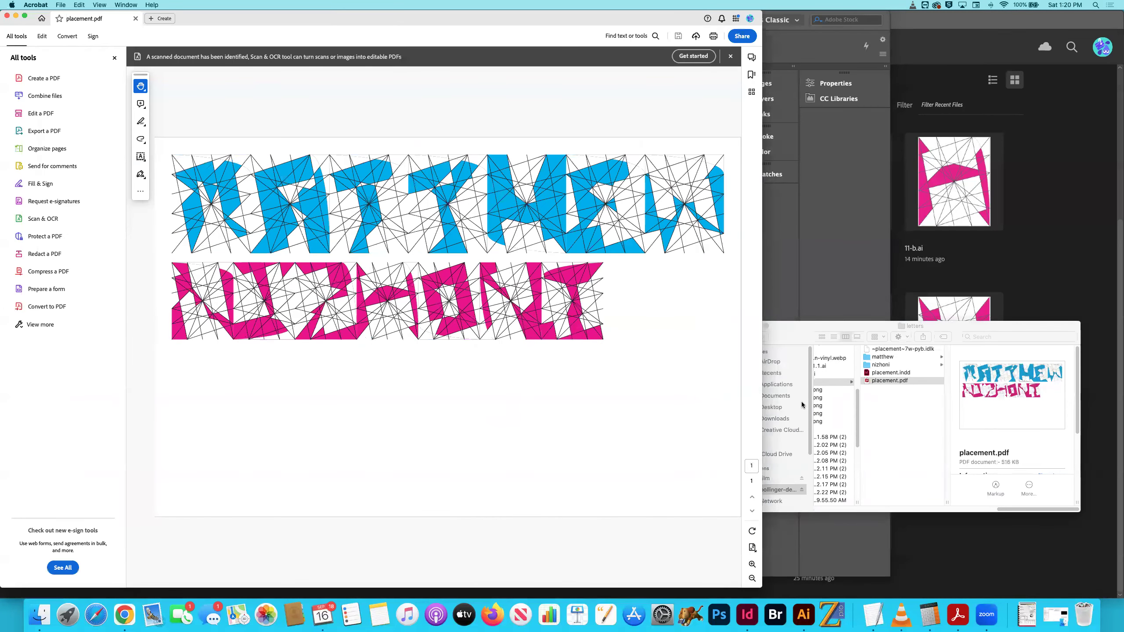
{"action": "key", "text": "super+1"}
{"action": "key", "text": "super+equal"}
{"action": "key", "text": "super+equal"}
{"action": "key", "text": "super+equal"}
{"action": "key", "text": "super+equal"}
{"action": "key", "text": "super+equal"}
{"action": "key", "text": "super+equal"}
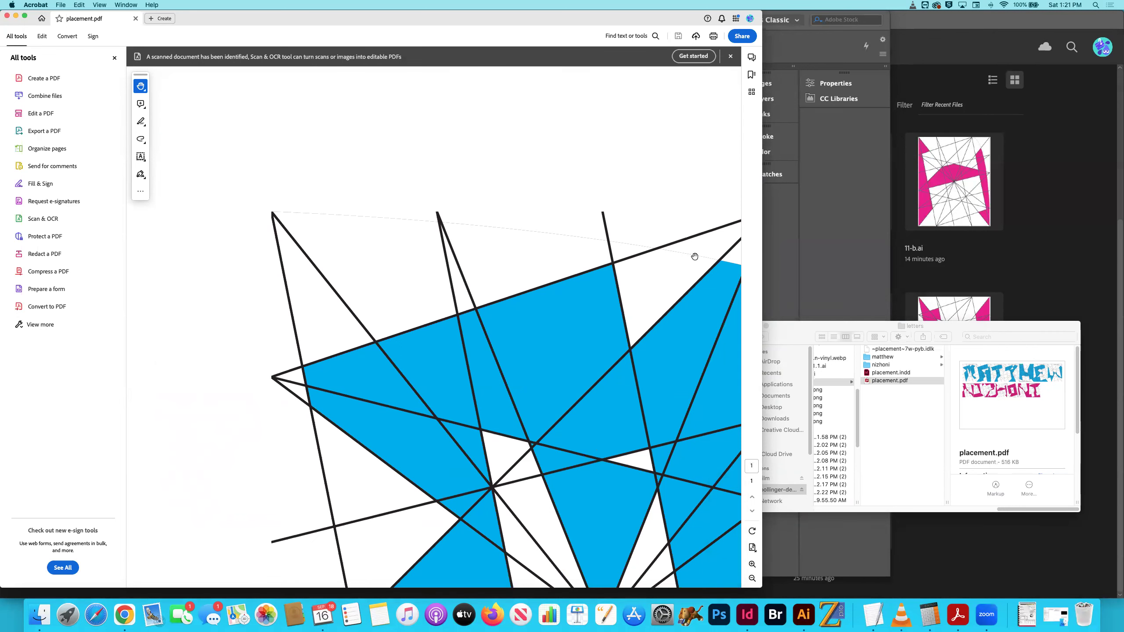
{"action": "scroll", "coordinate": [695, 260], "scroll_direction": "down", "scroll_amount": 10}
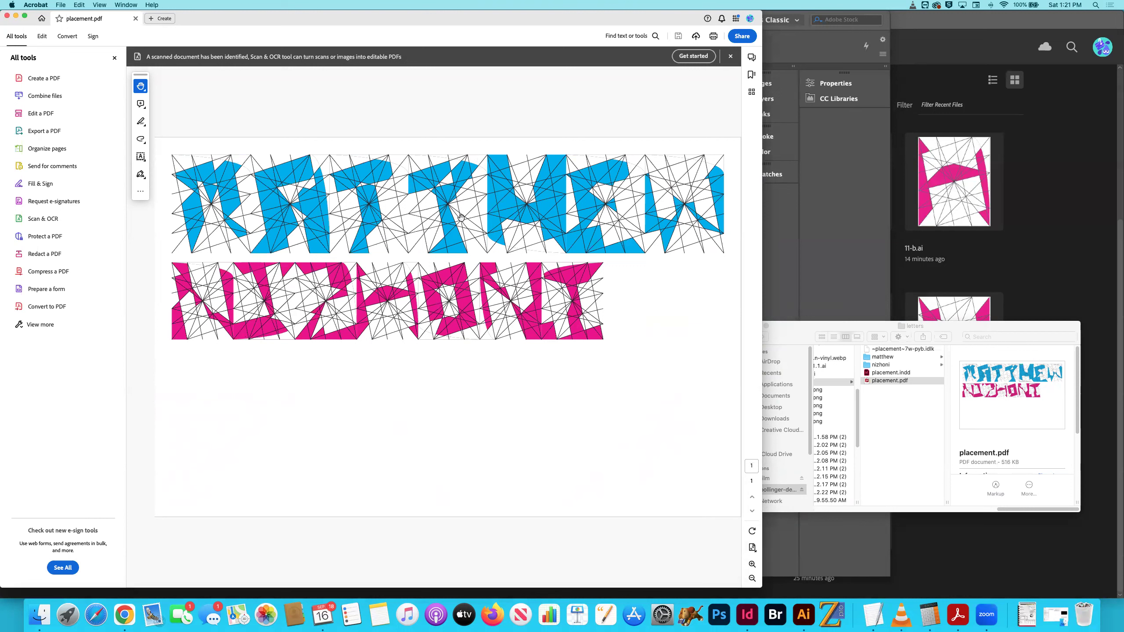
{"action": "left_click", "coordinate": [731, 56]}
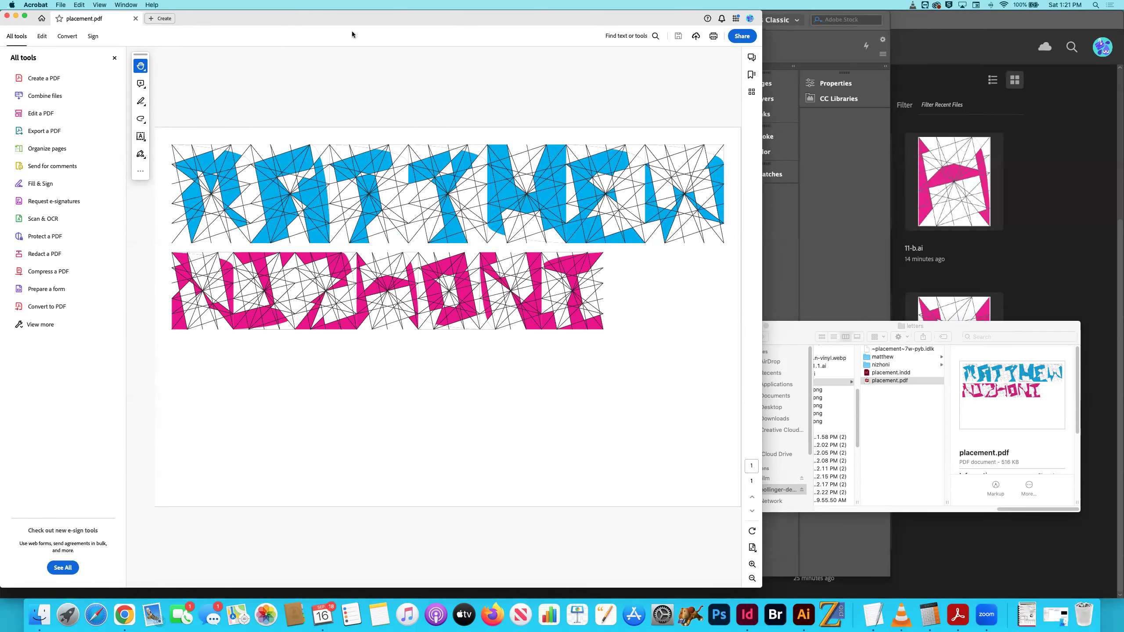
Quit Acrobat, return to InDesign and save placement.indd
{"action": "key", "text": "super+q"}
{"action": "left_click", "coordinate": [495, 32]}
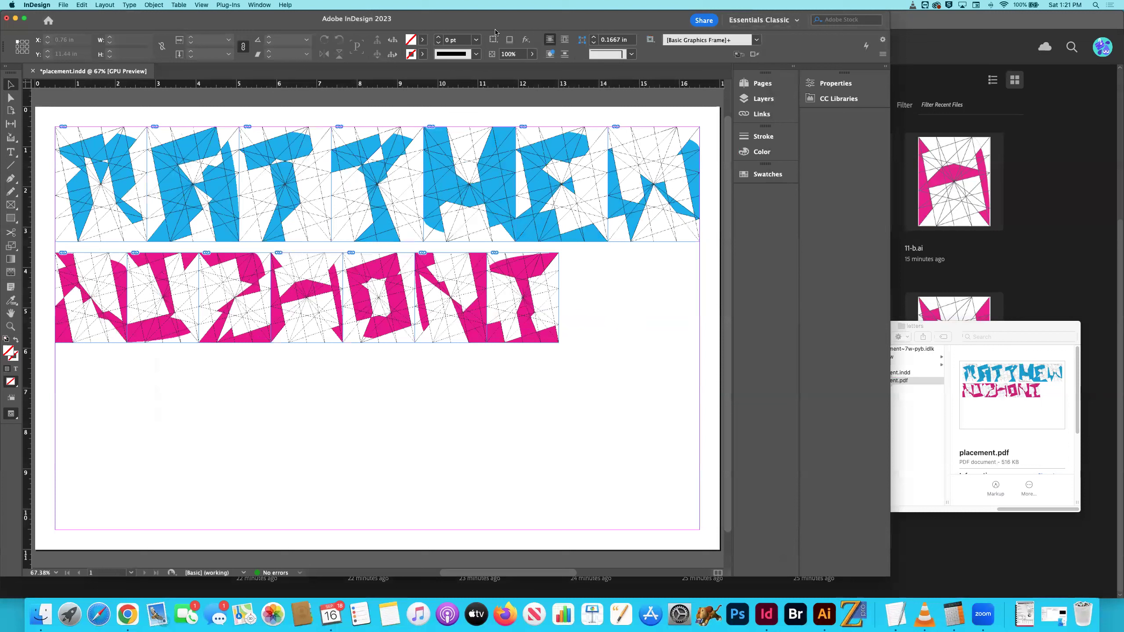
{"action": "key", "text": "super+s"}
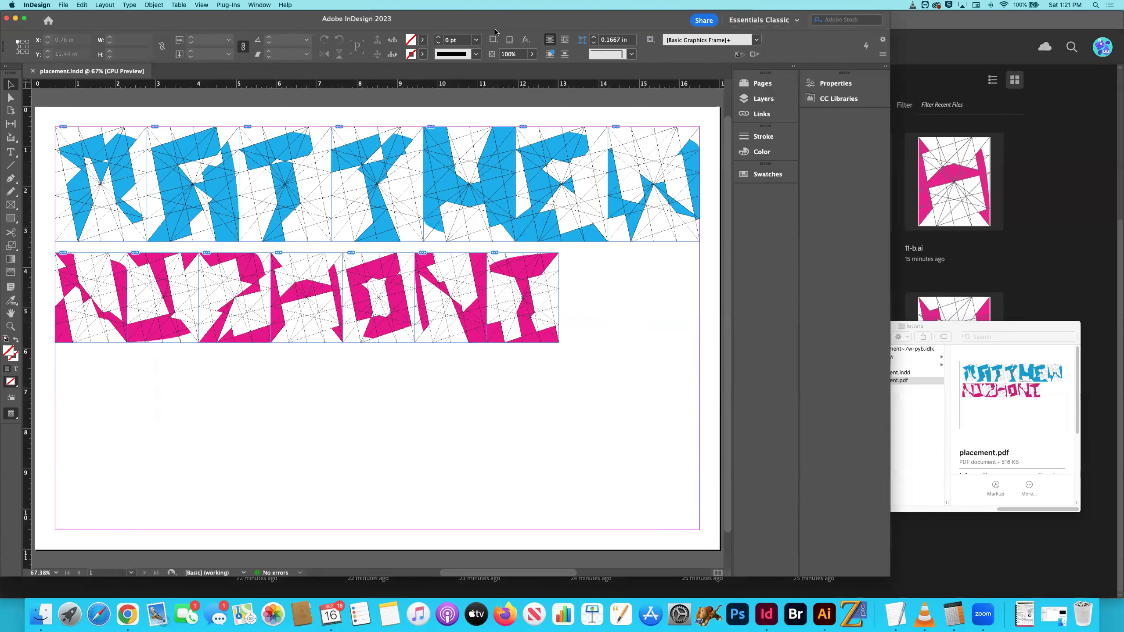